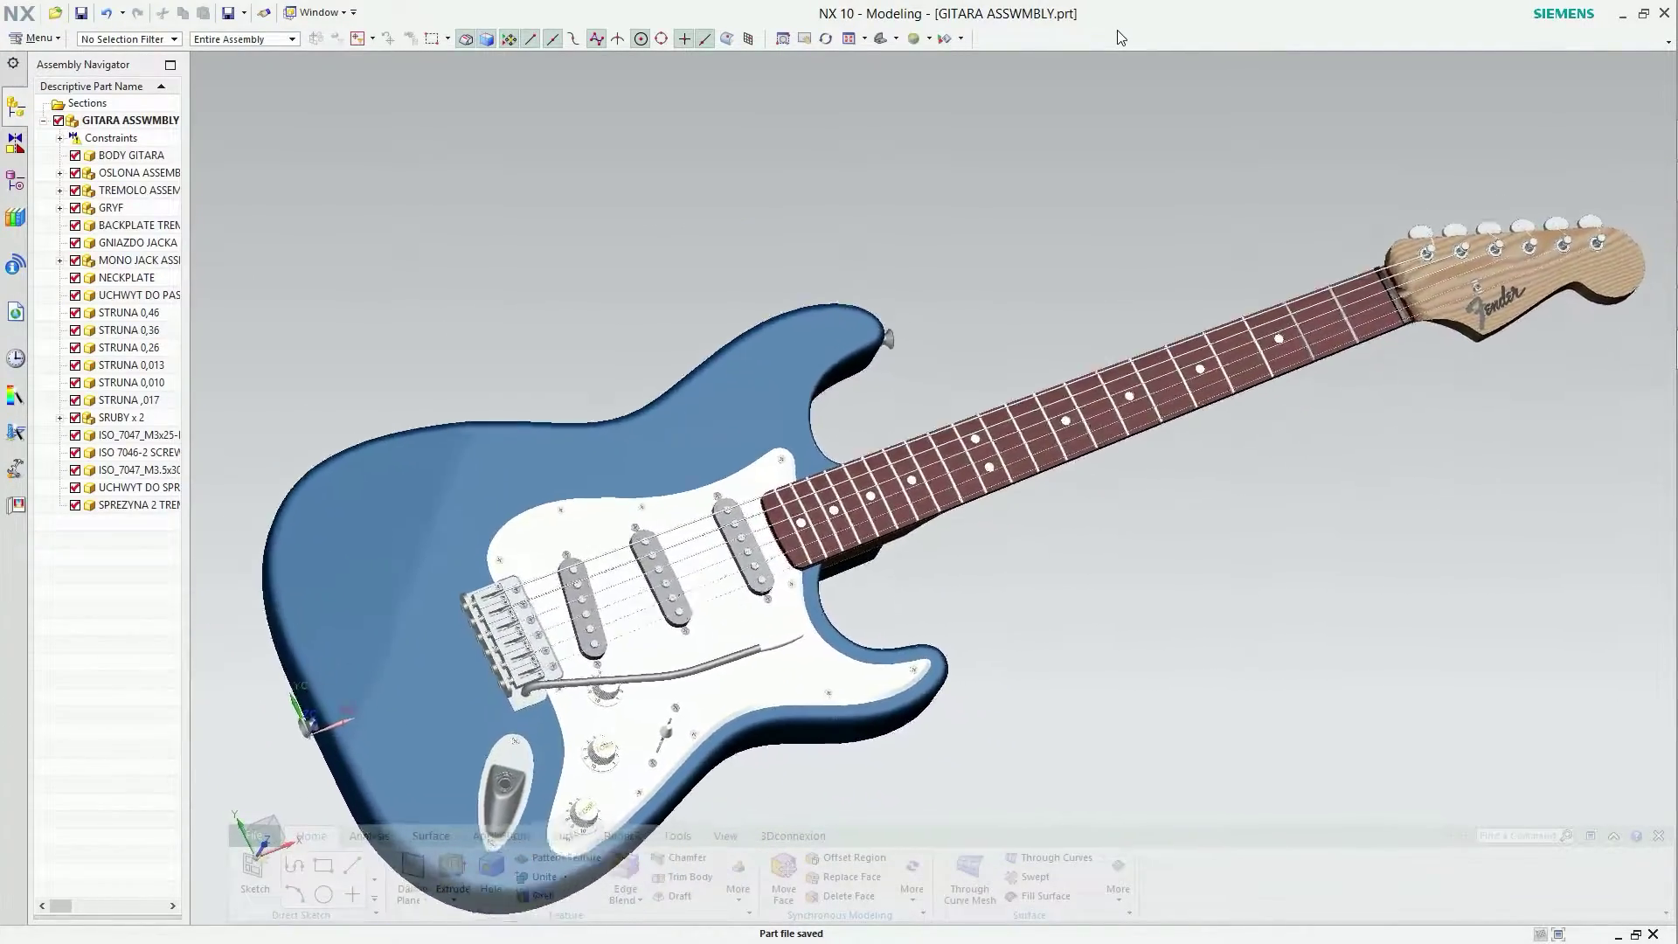
Hide the neck plate through tremolo springs, plus the tremolo, neck, backplate and jack plate.
left_click(122, 279)
left_click(125, 506, "shift")
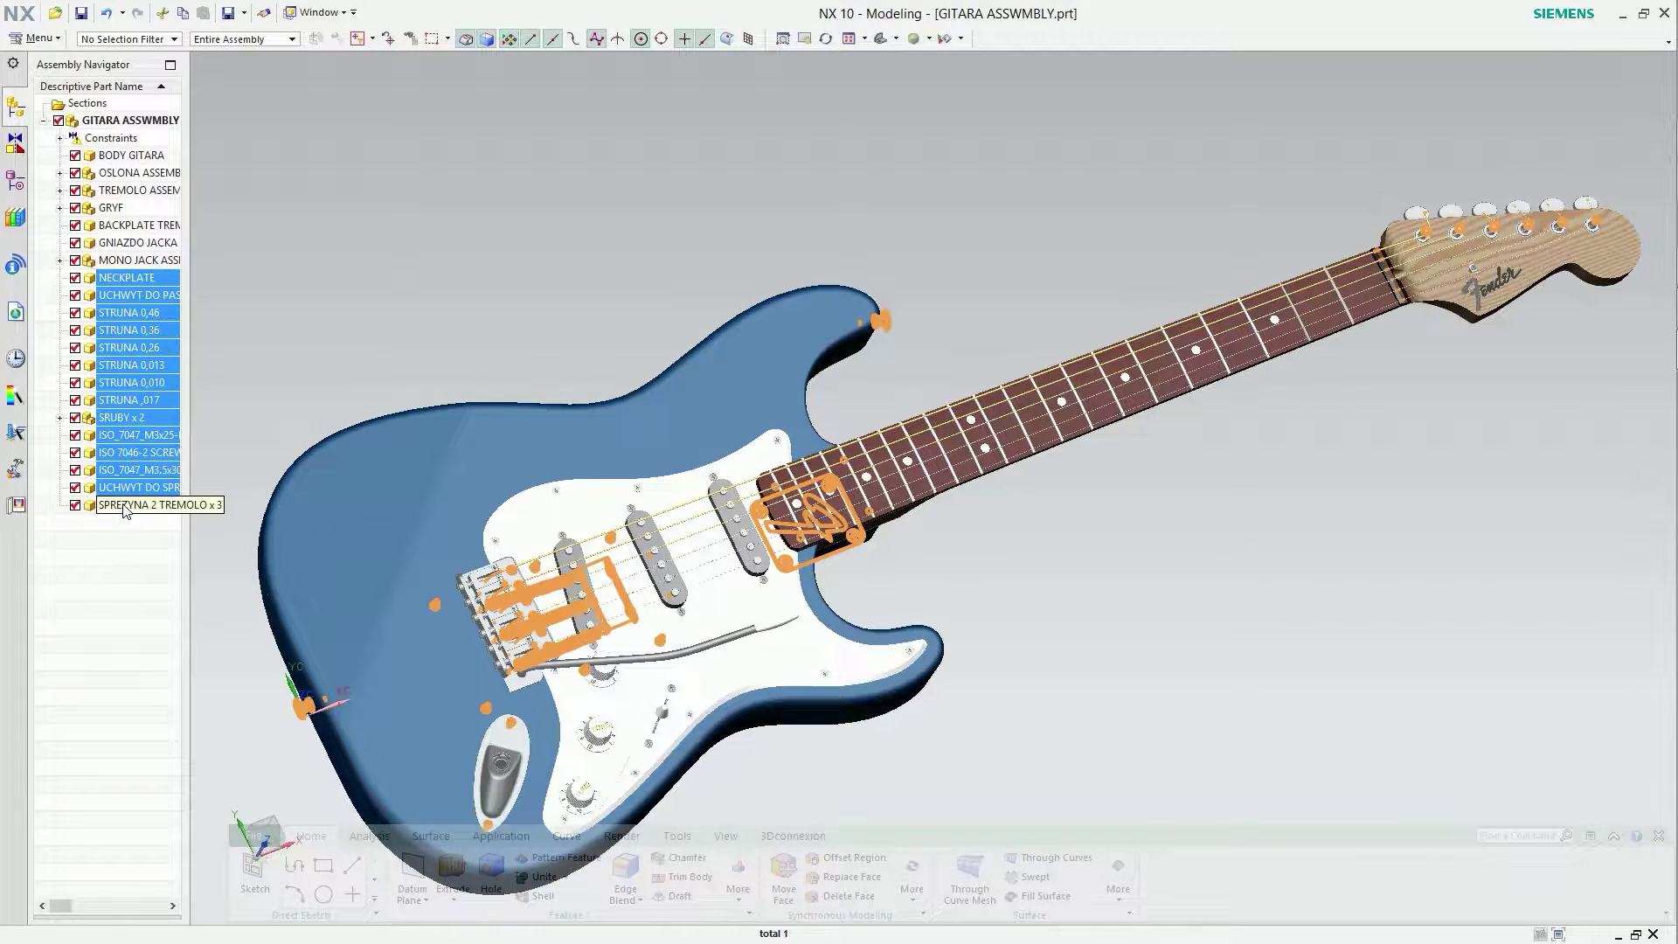
right_click(125, 507)
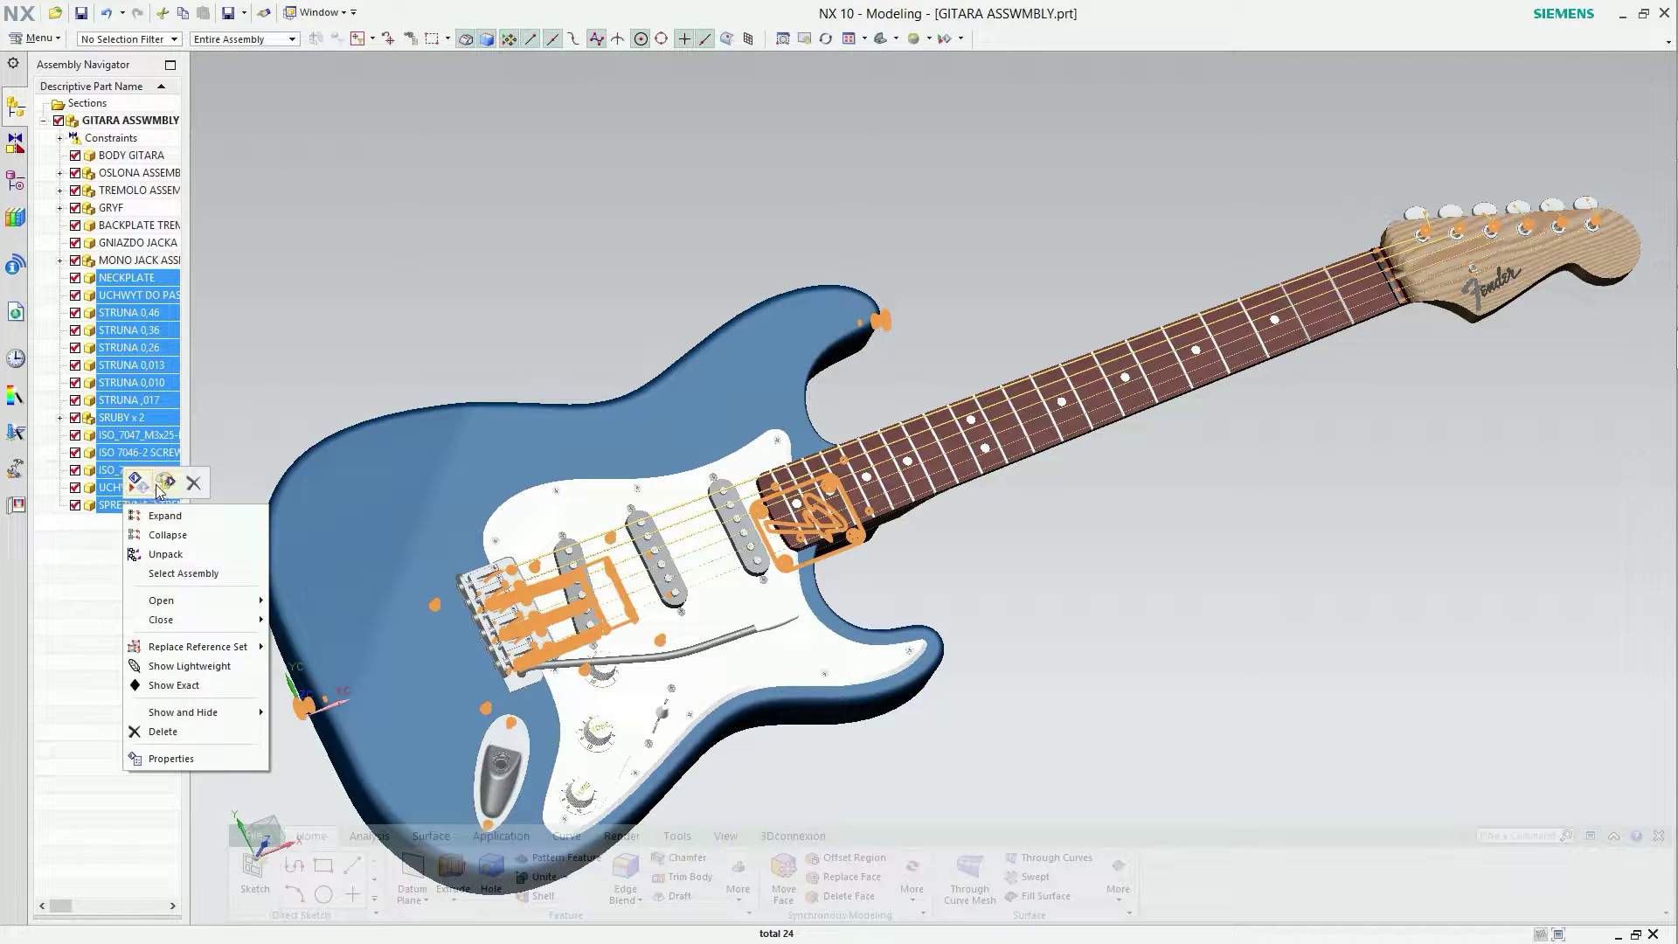
left_click(158, 487)
left_click(126, 243)
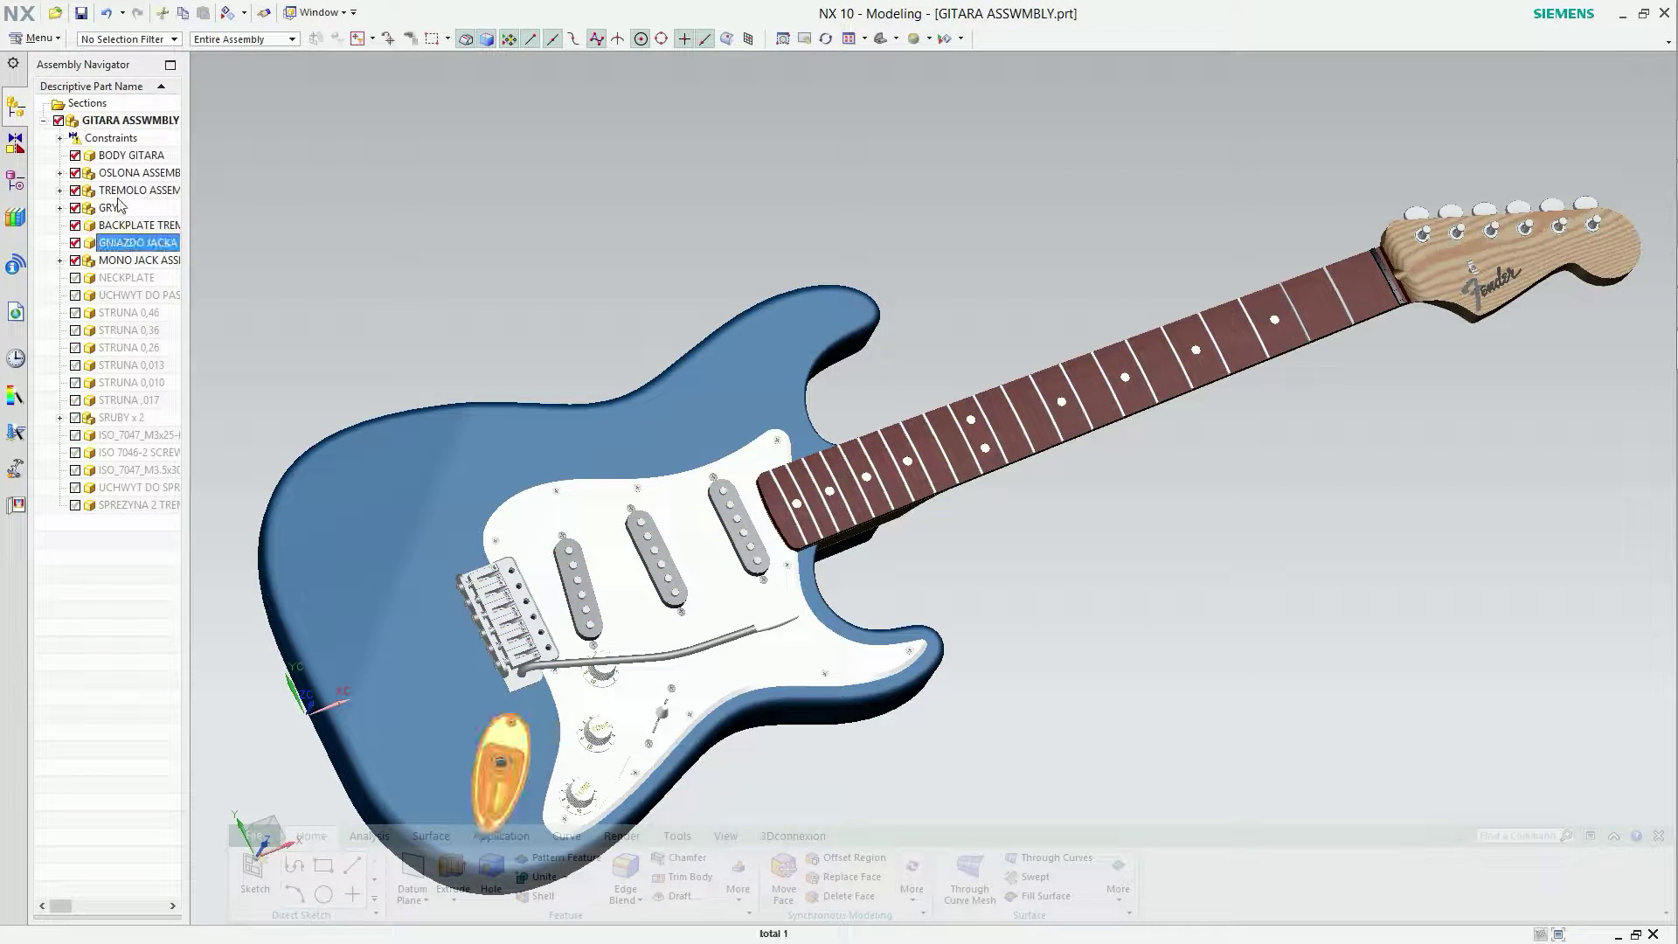
left_click(120, 192, "shift")
right_click(120, 193)
left_click(133, 169)
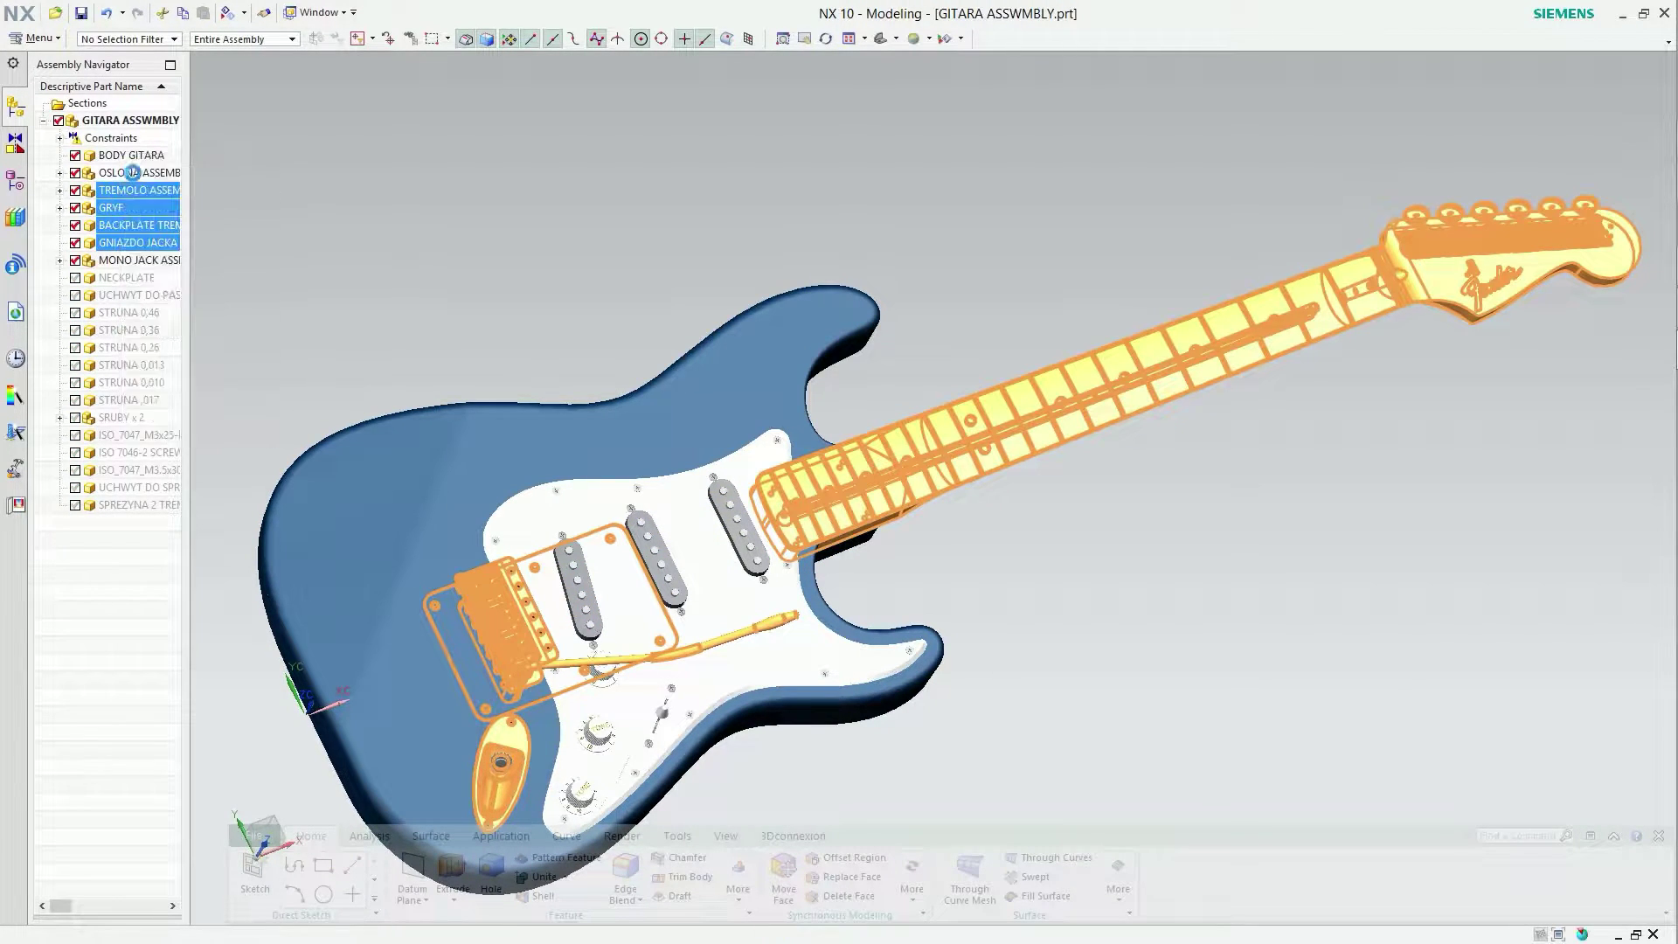
Expand OSLONA ASSEMBLY and hide the OSLONA pickguard and its screws and spacers.
left_click(59, 175)
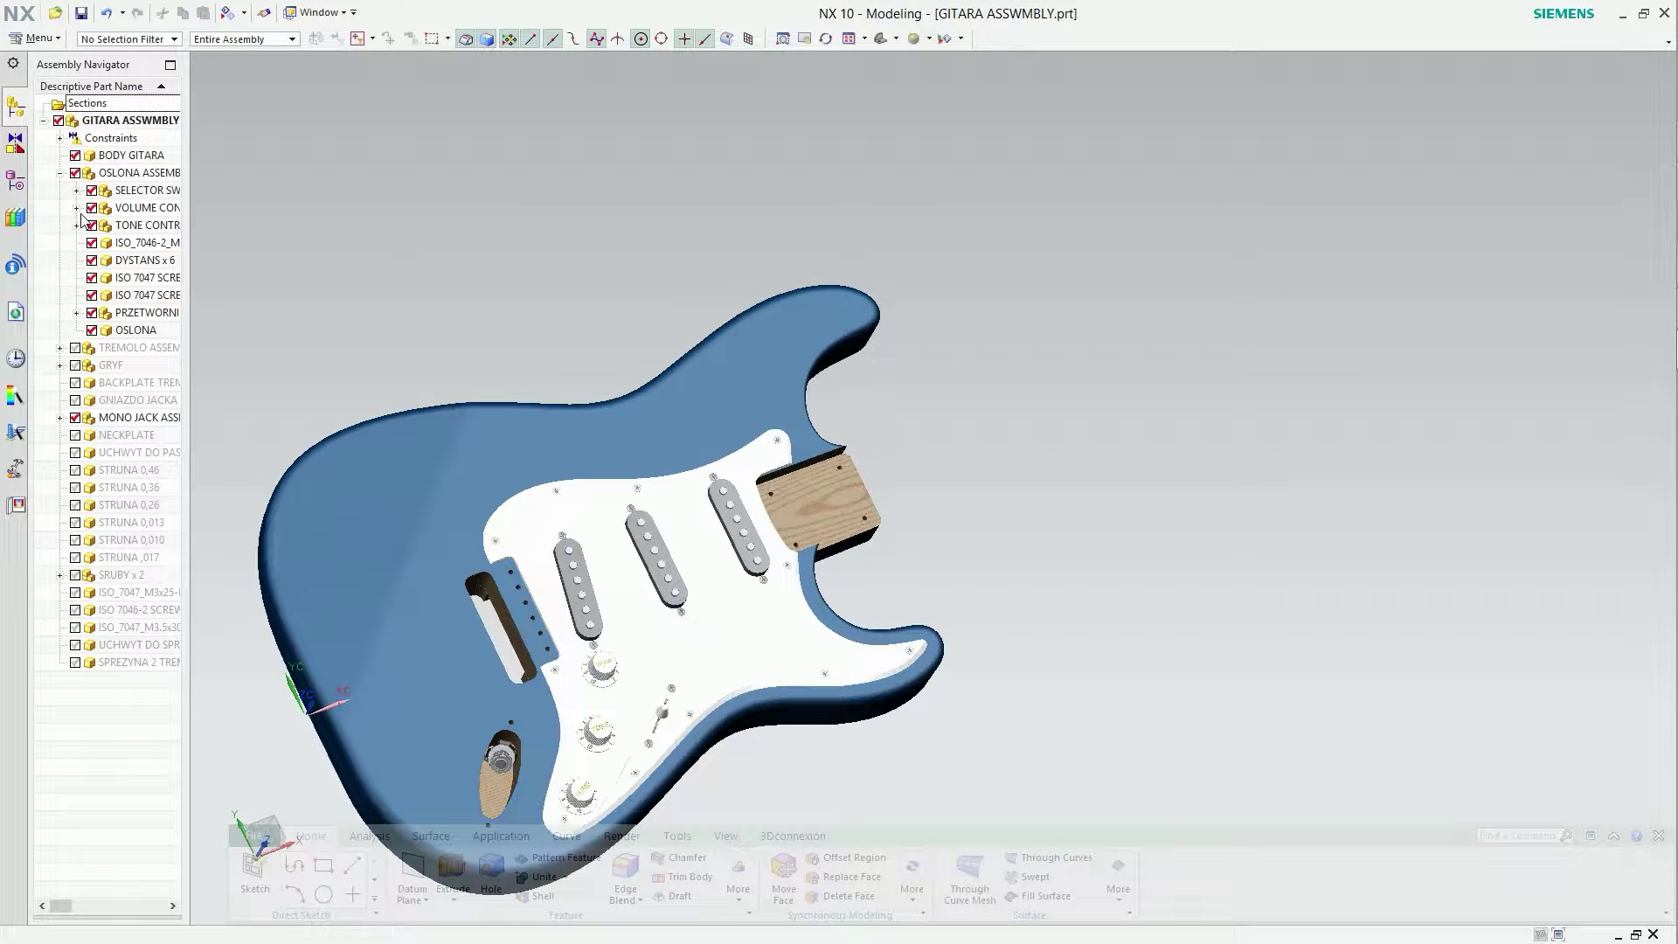
right_click(111, 334)
left_click(175, 312)
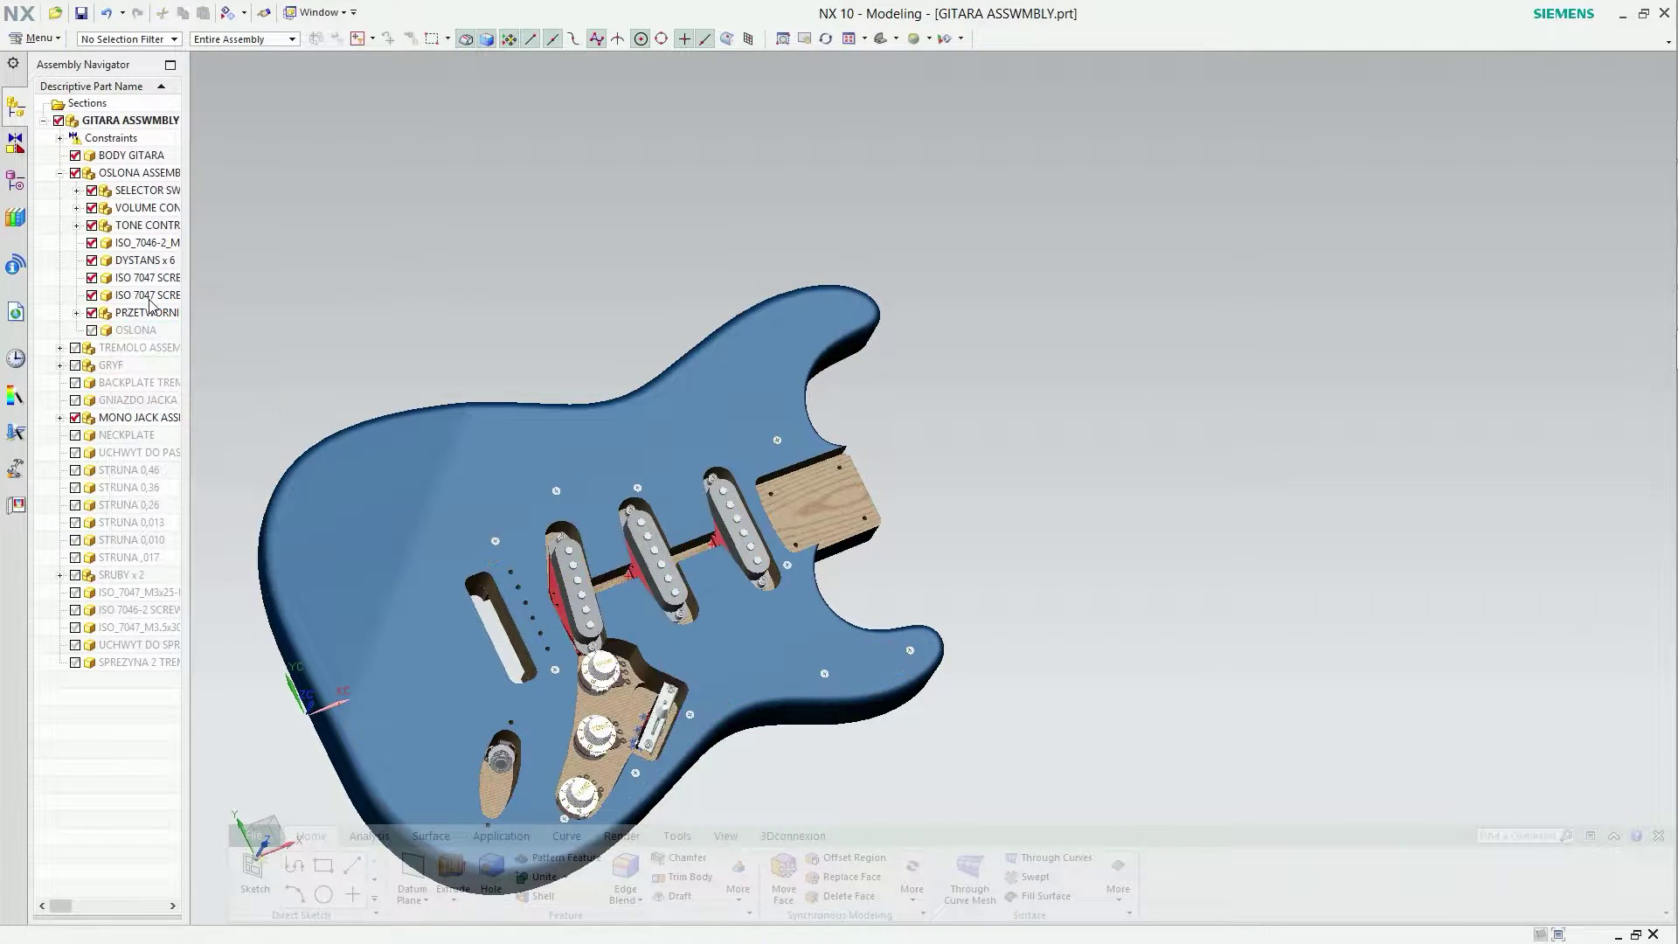
left_click(136, 294)
left_click(142, 246, "shift")
right_click(142, 249)
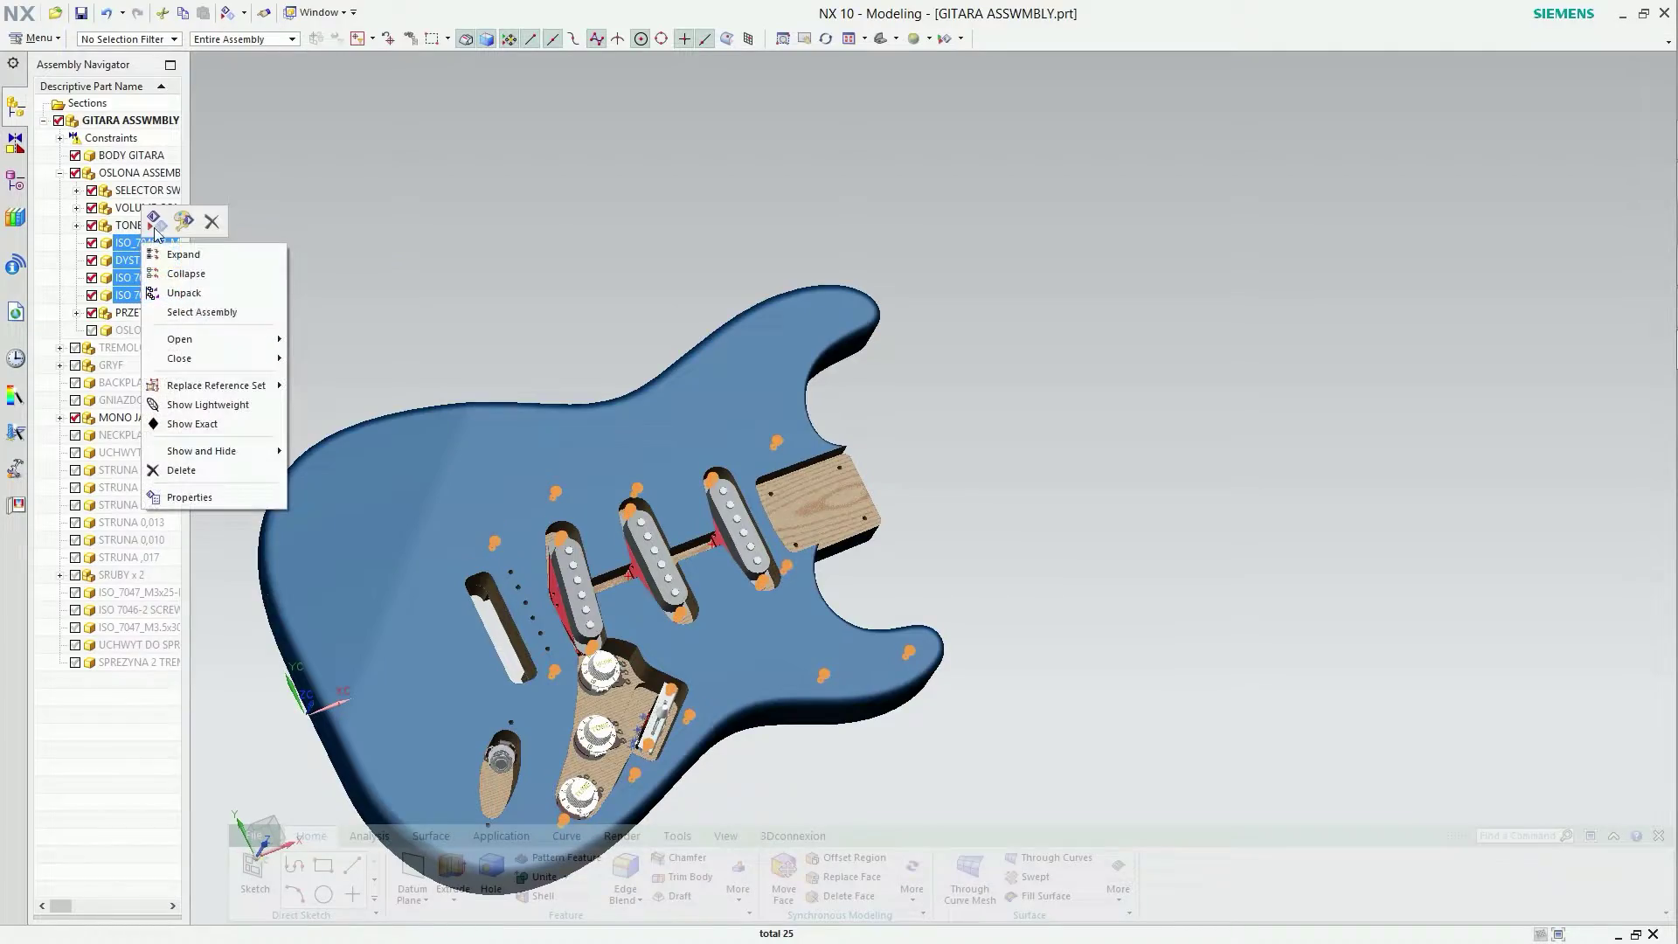
left_click(153, 224)
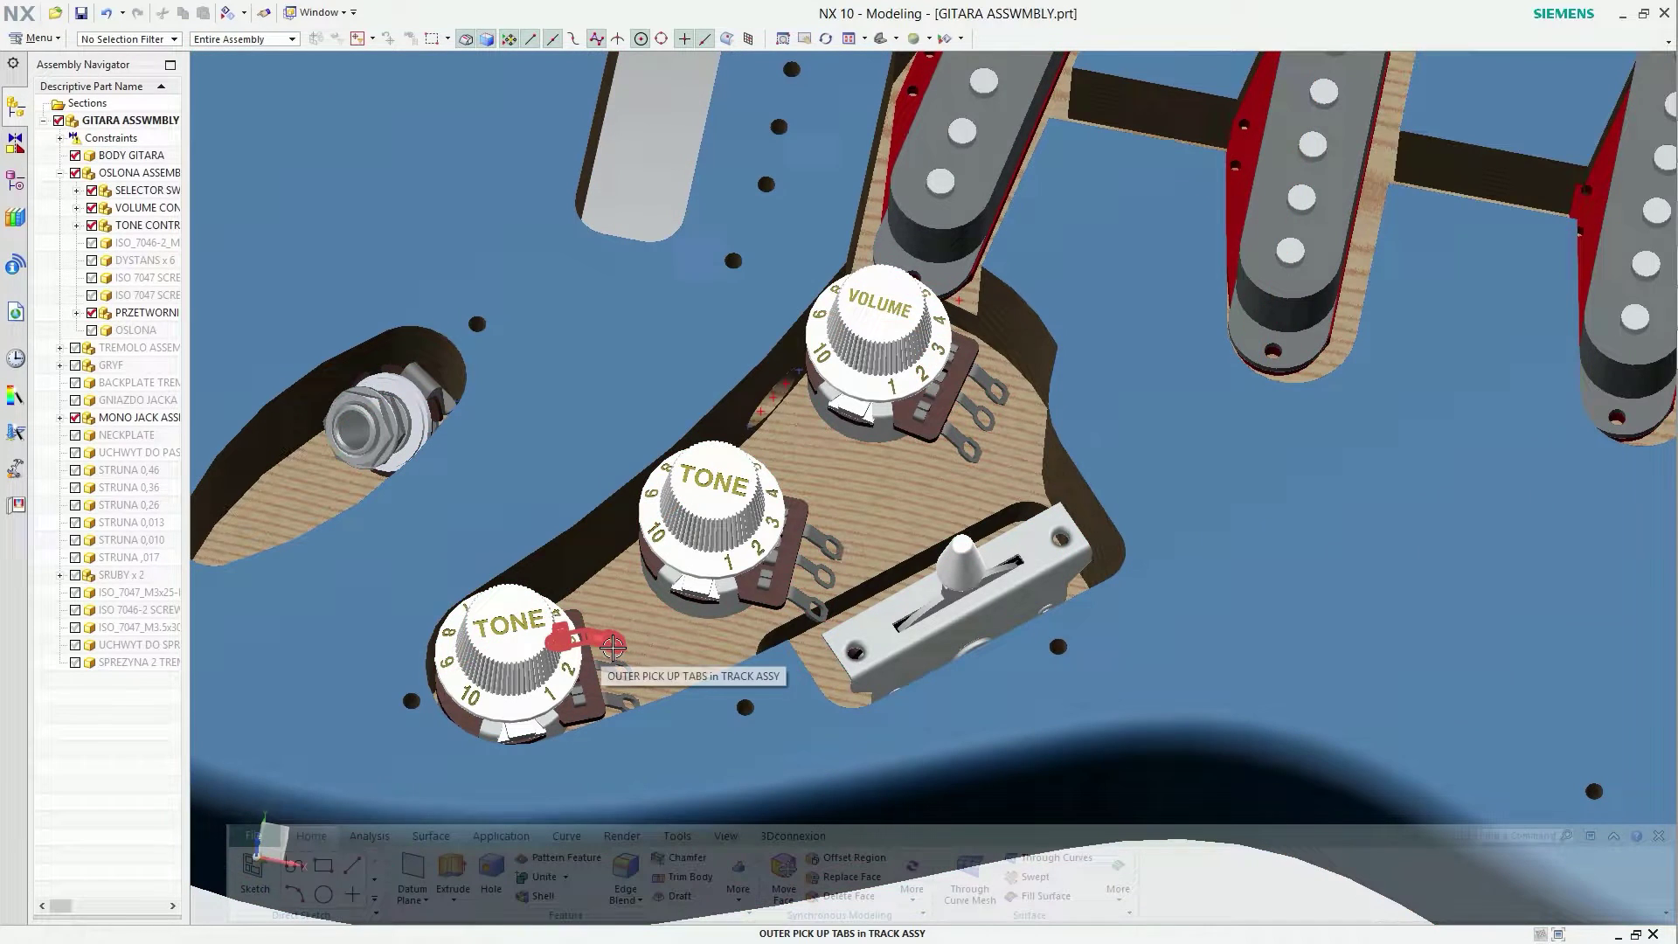
right_click(615, 653)
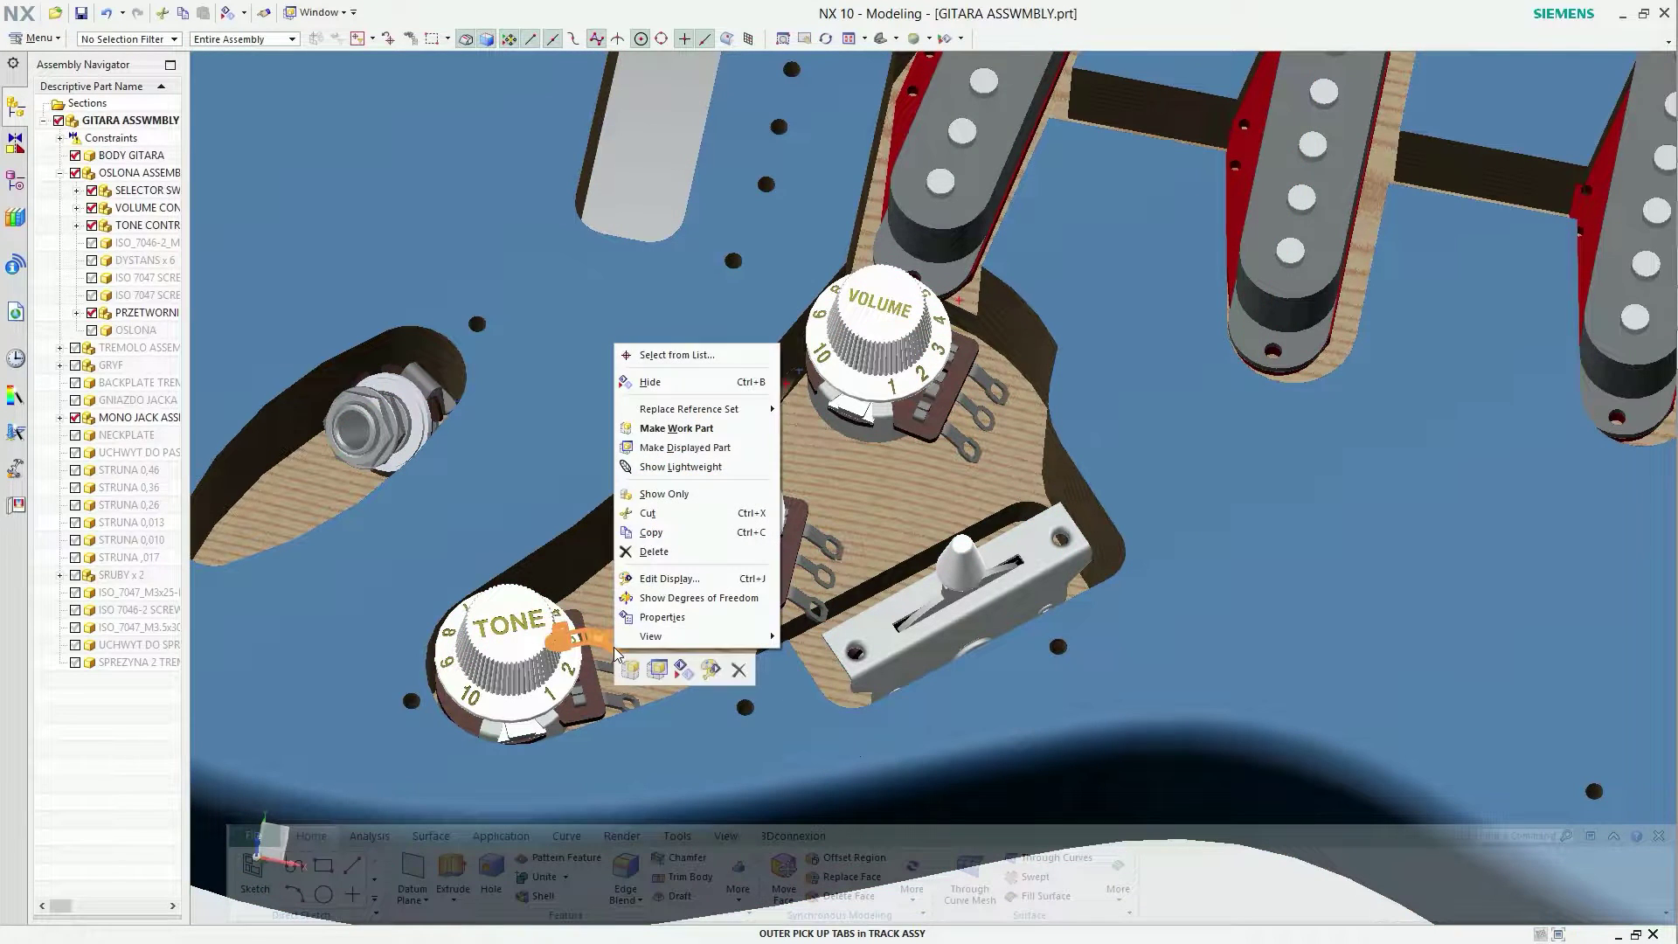
Display the OUTER PICK UP TABS part alone and switch to Routing Electrical.
left_click(656, 669)
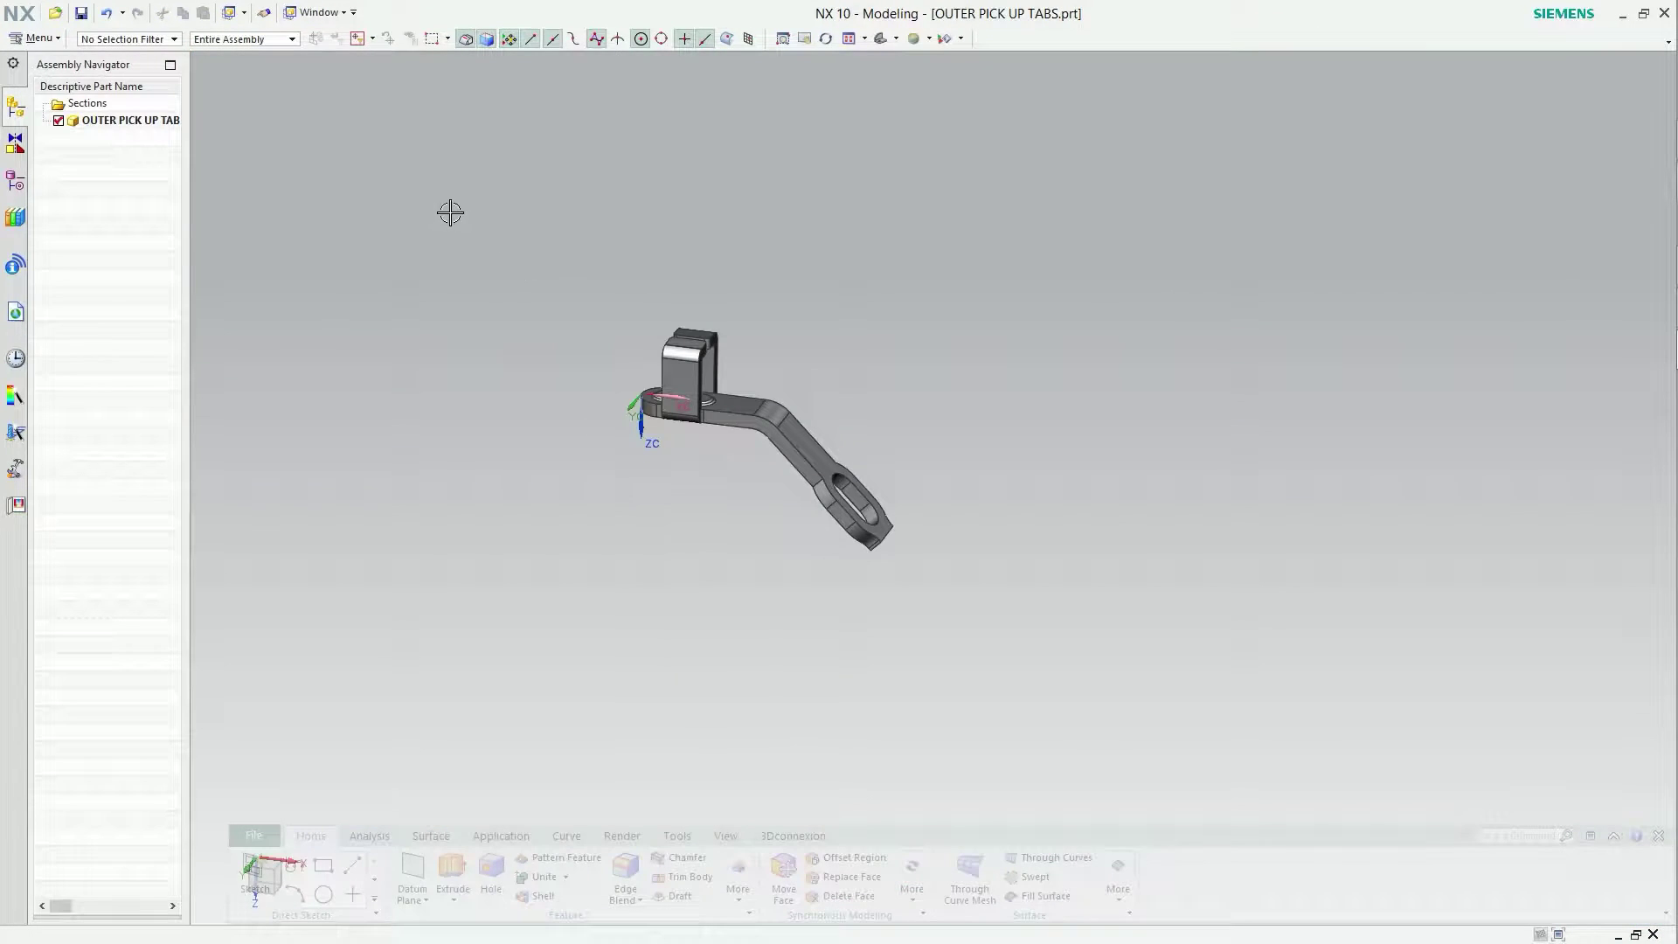
left_click(501, 836)
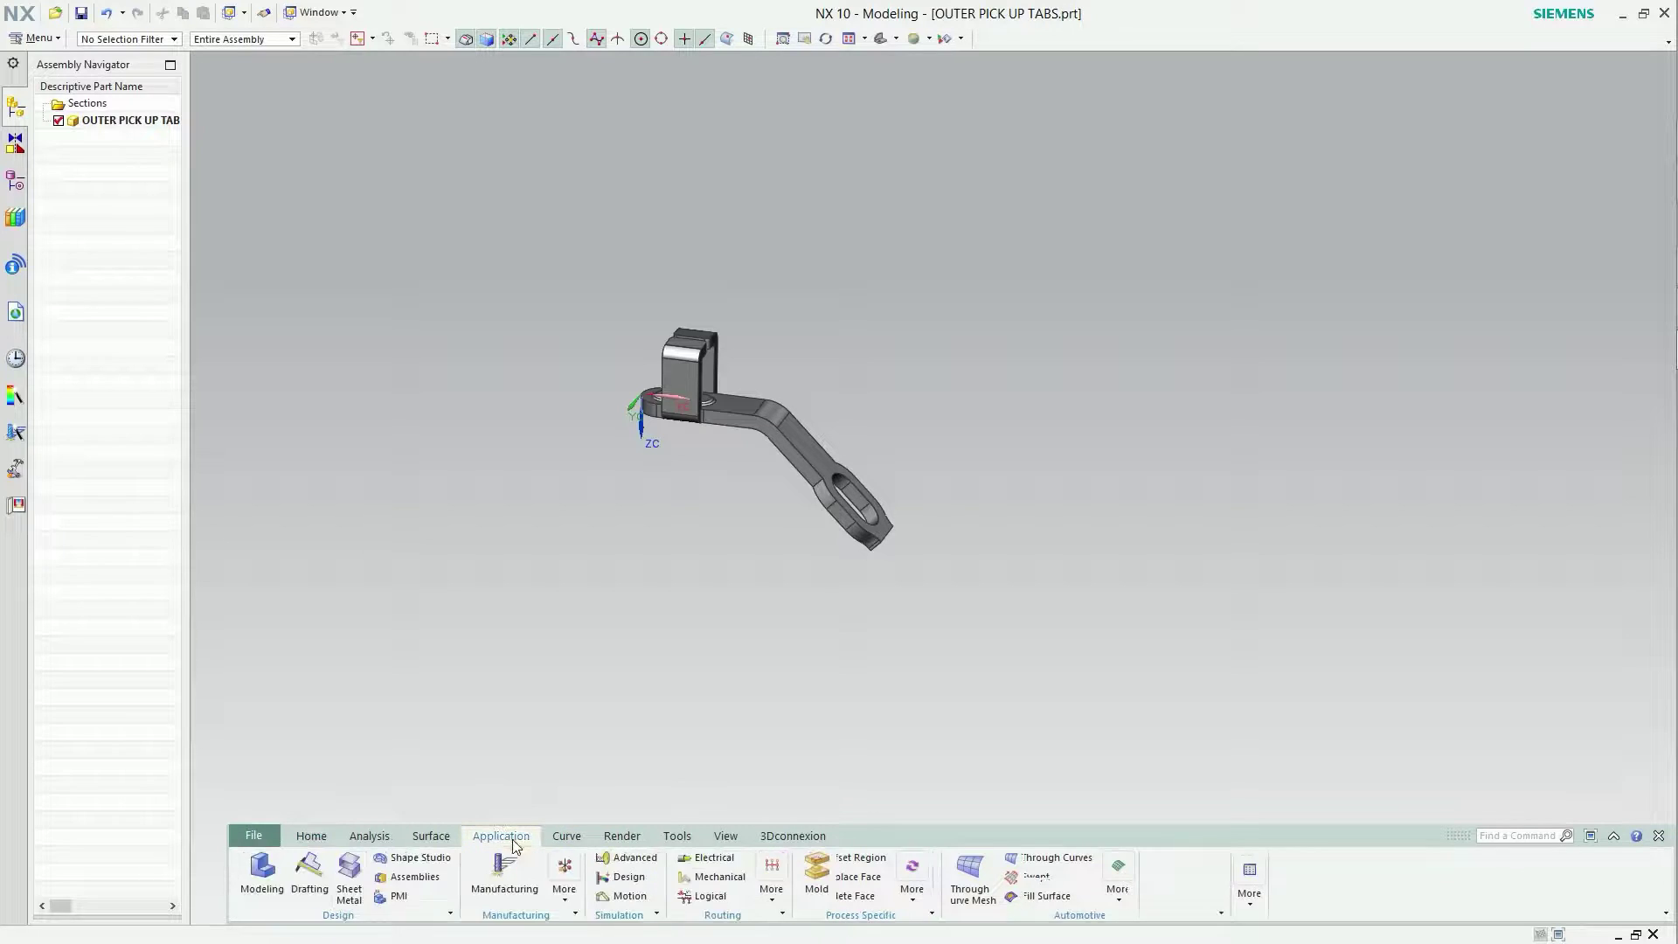
left_click(724, 872)
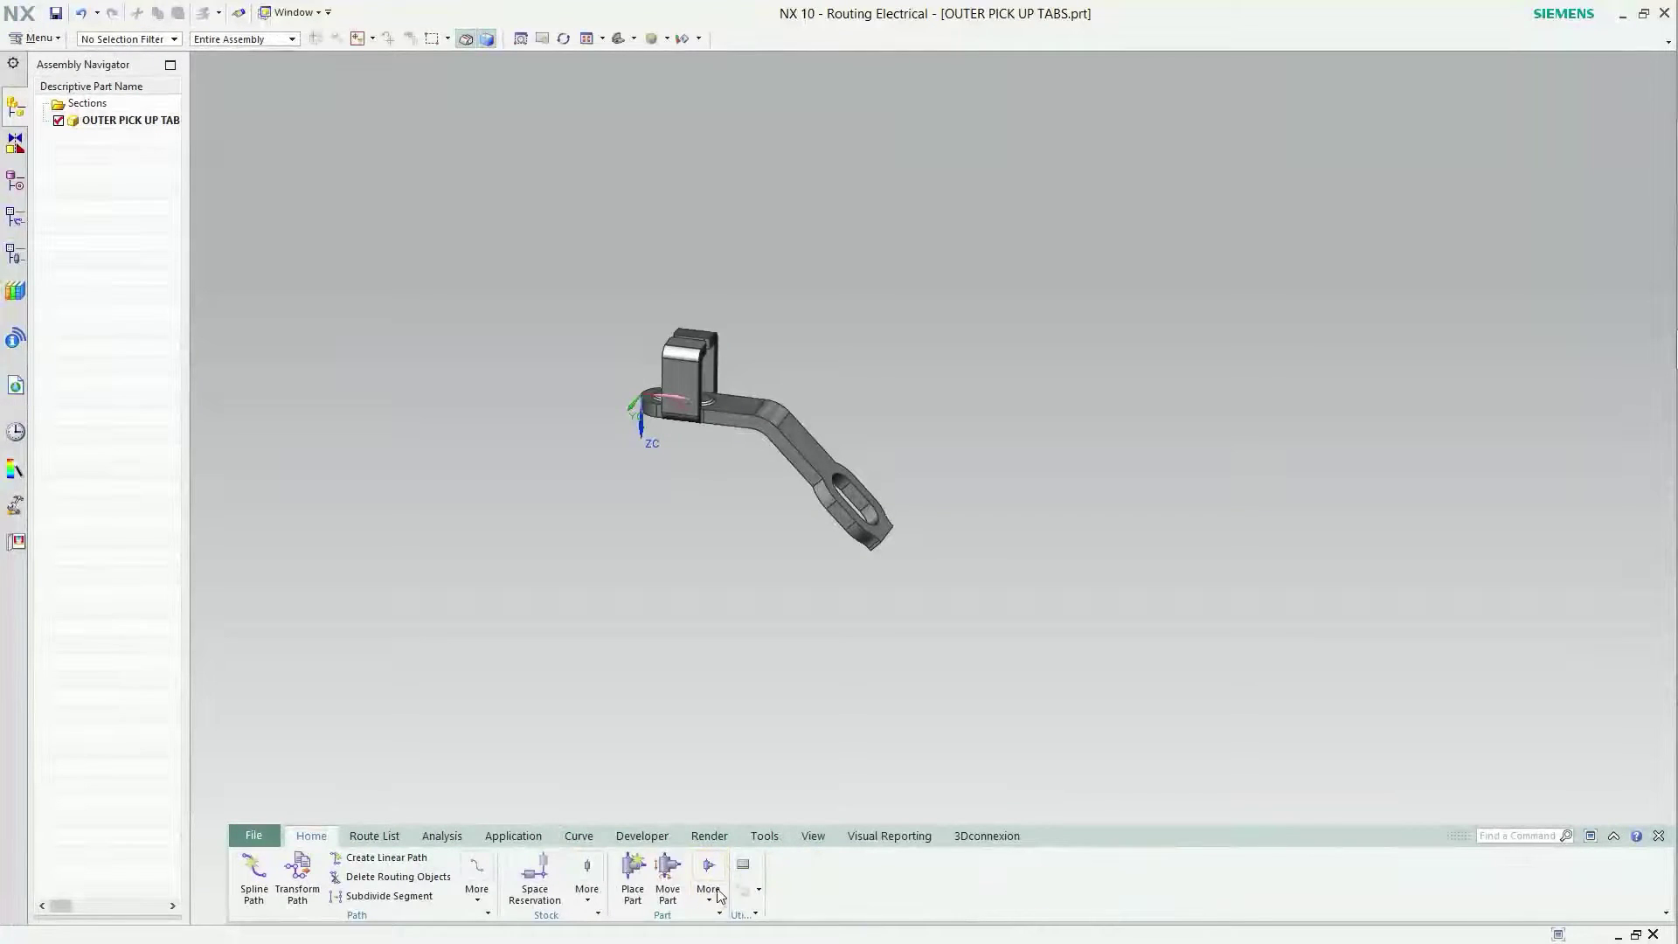
Qualify the part as a Connector fitting and start a new Multi port.
left_click(710, 905)
left_click(734, 830)
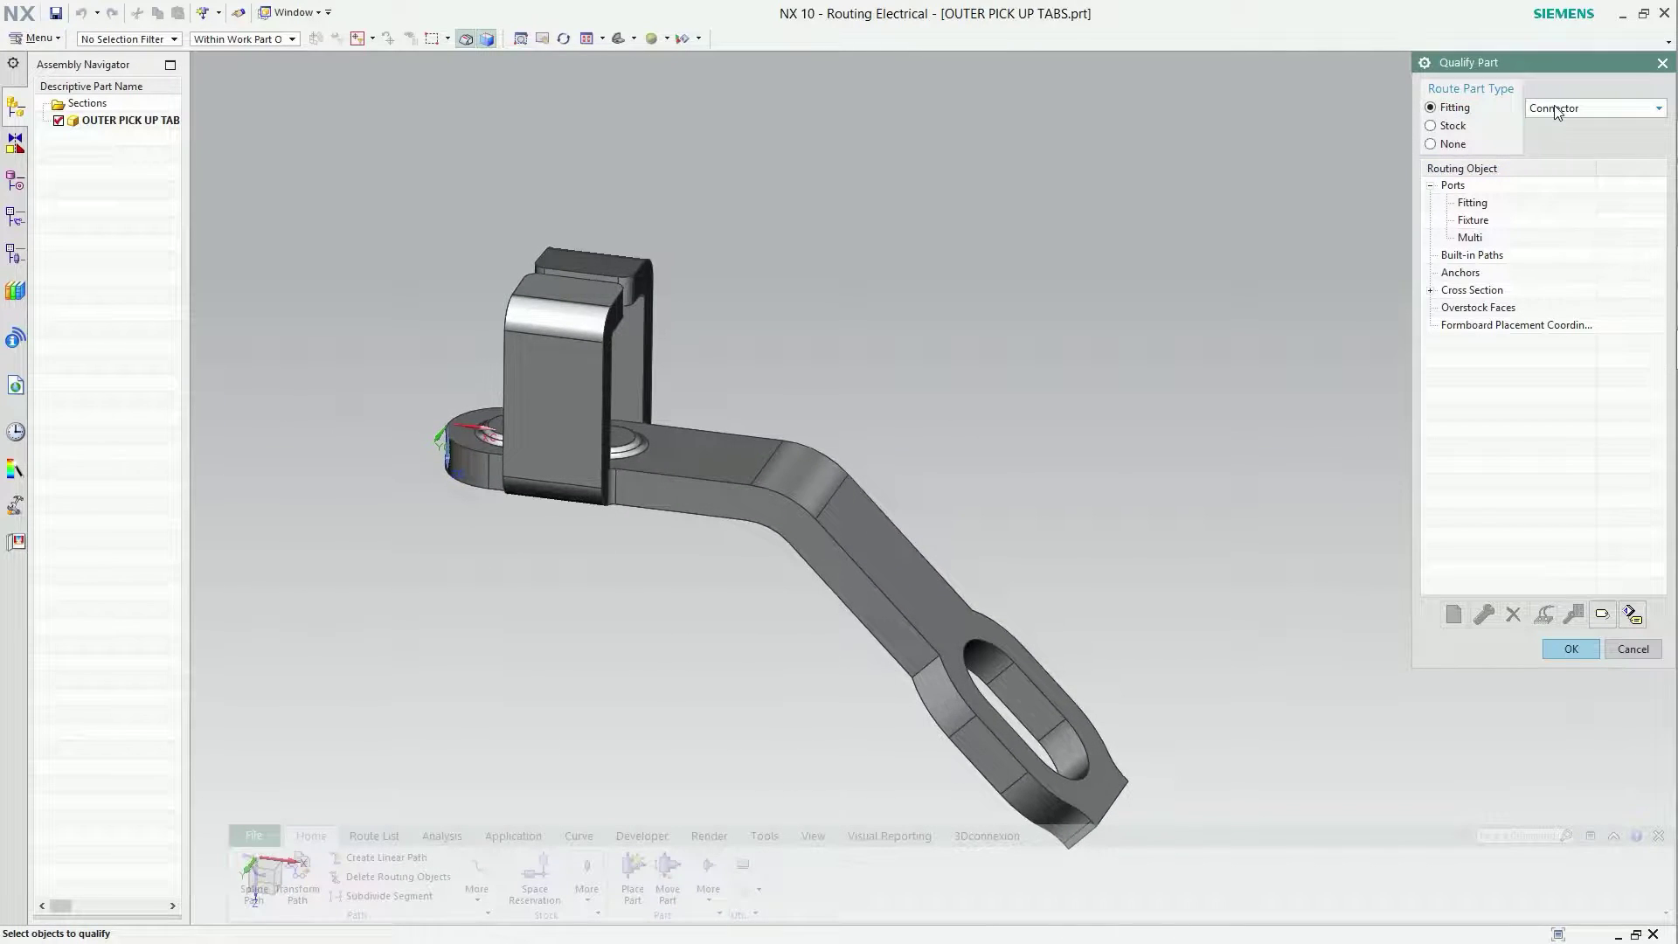
left_click(1554, 109)
left_click(1565, 127)
left_click(1473, 238)
left_click(1453, 614)
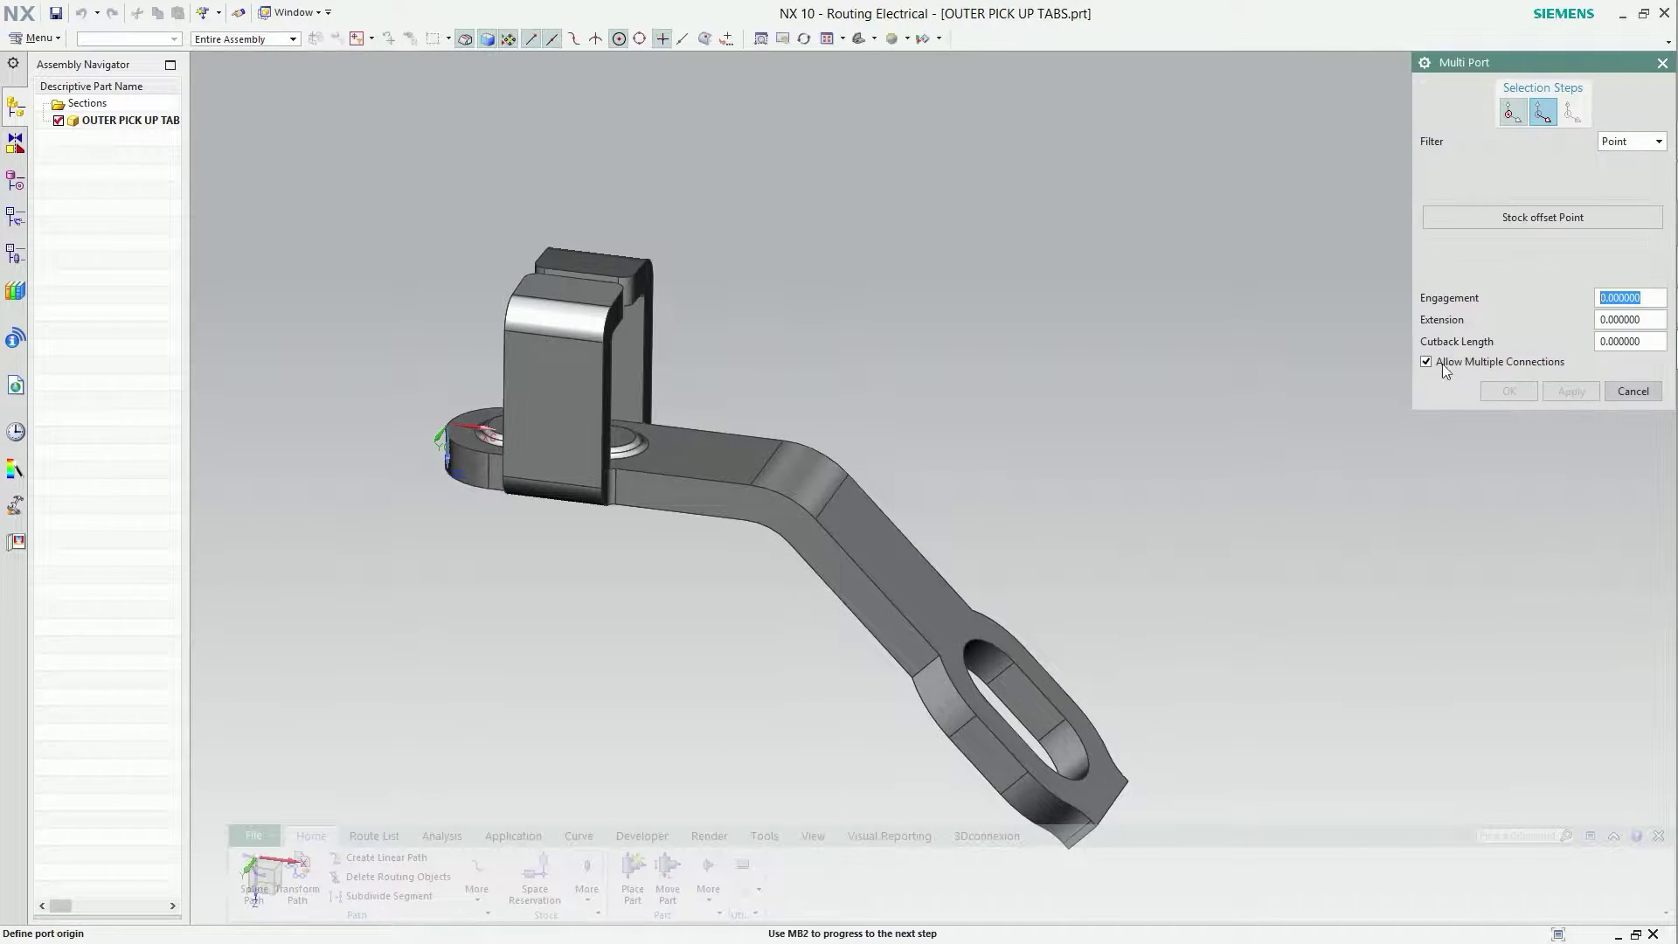
Place the multi port at the slot arc centre with a two-point direction and rotation vector.
left_click(1051, 741)
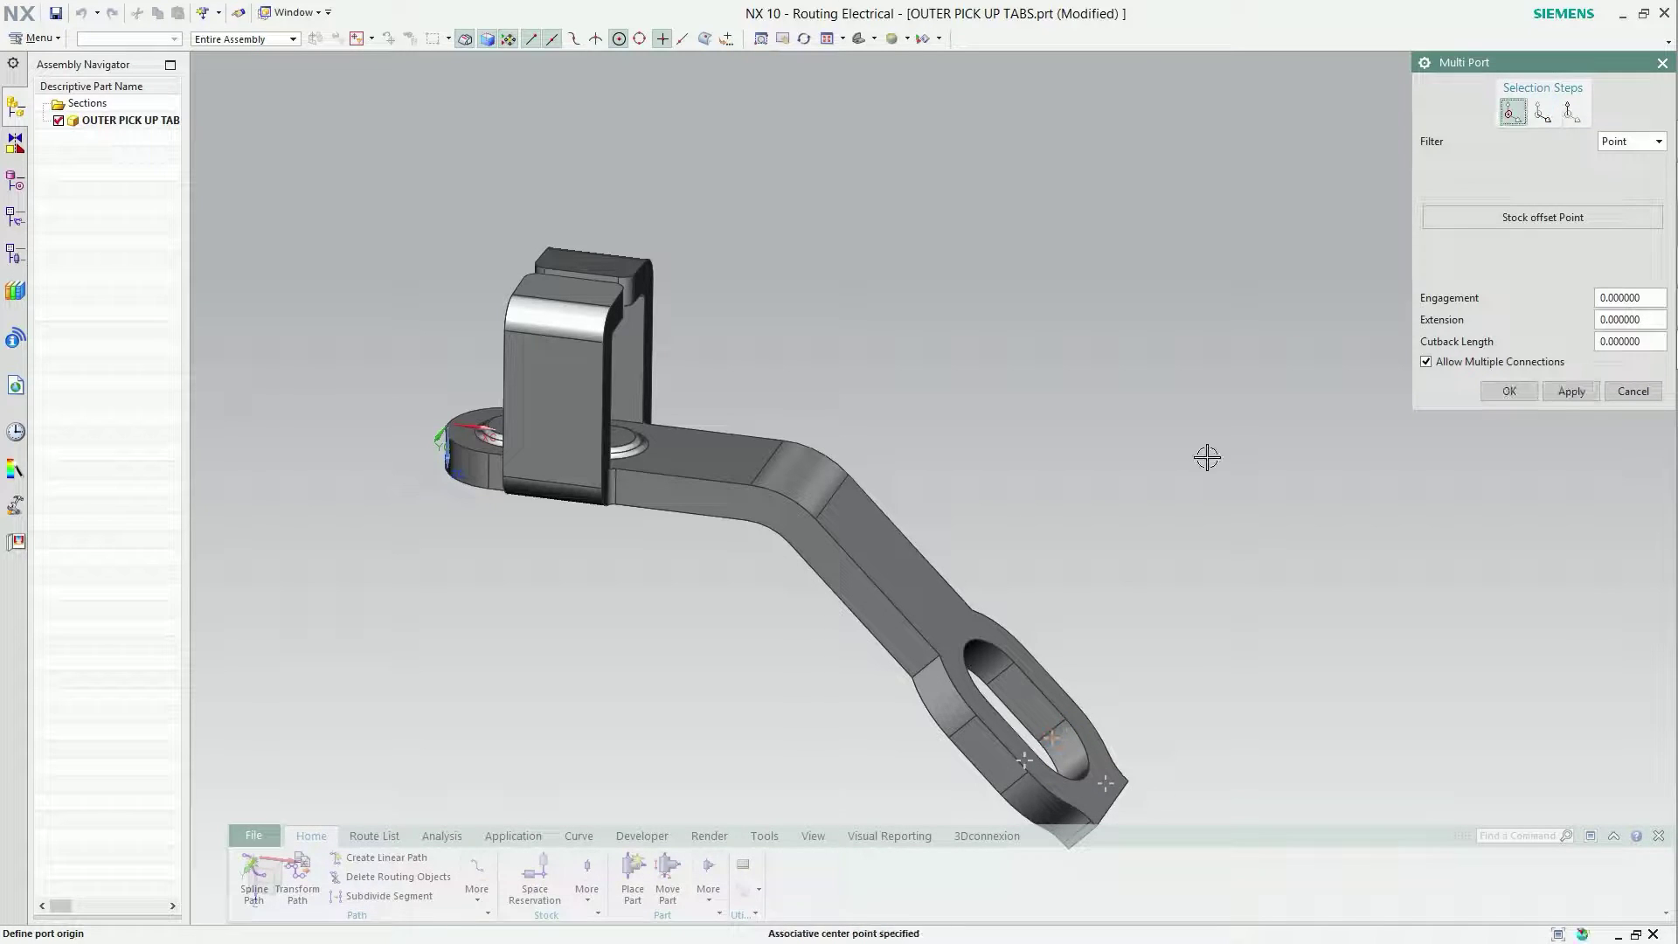
left_click(1544, 112)
left_click(1639, 173)
left_click(1633, 226)
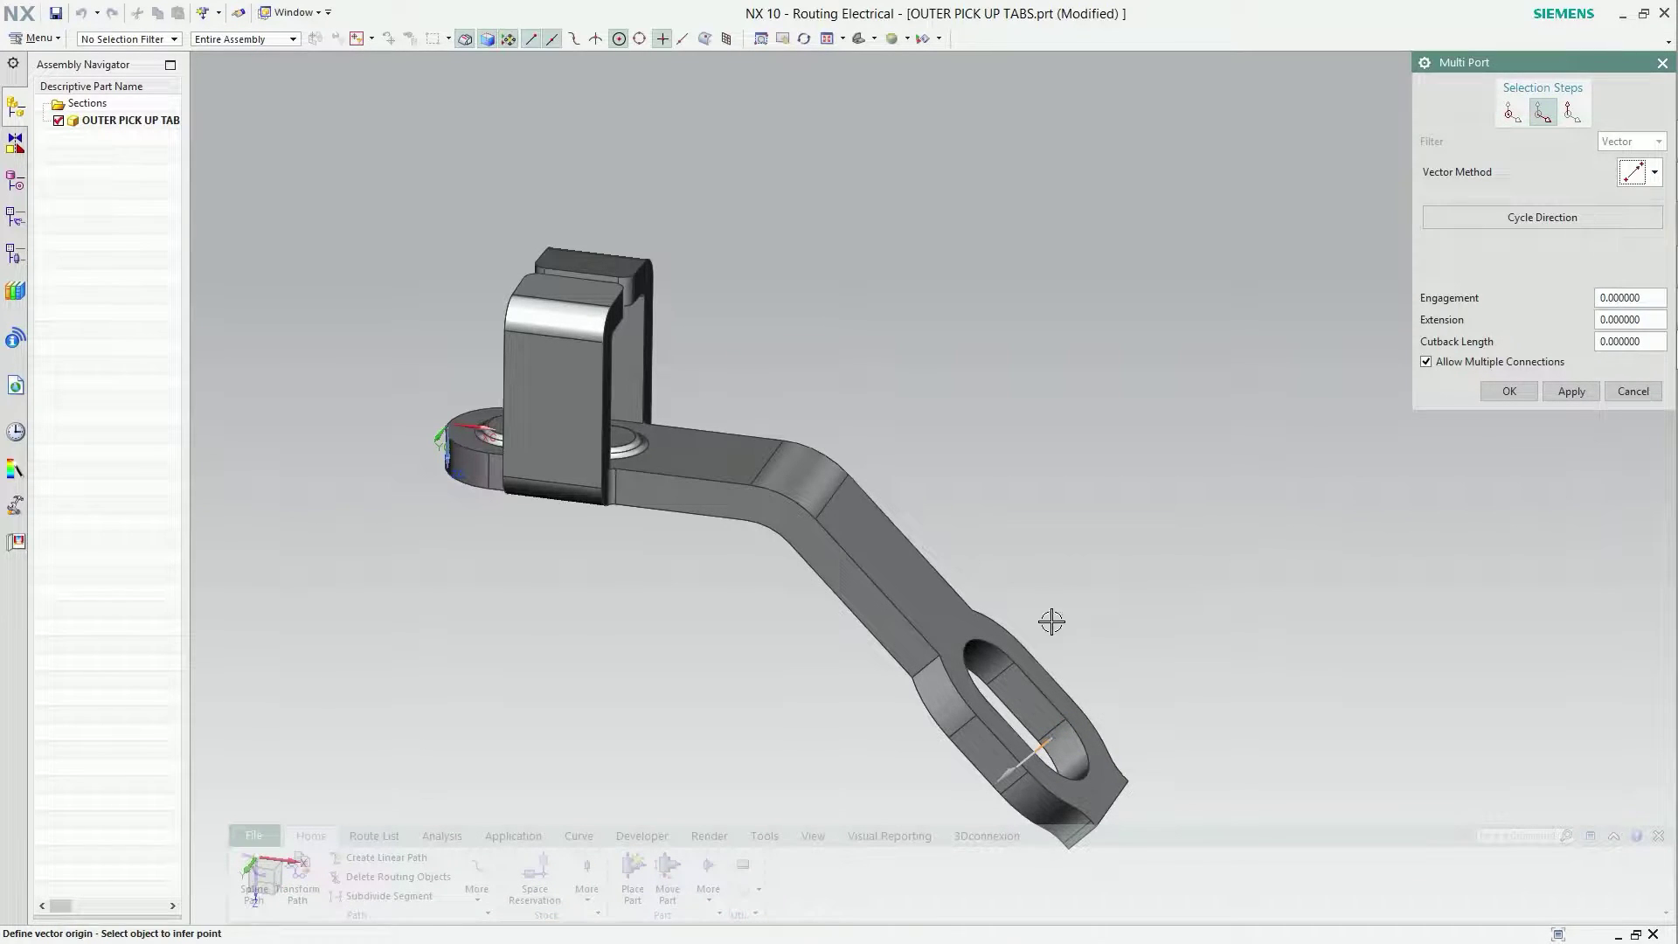
left_click(996, 680)
left_click(1051, 738)
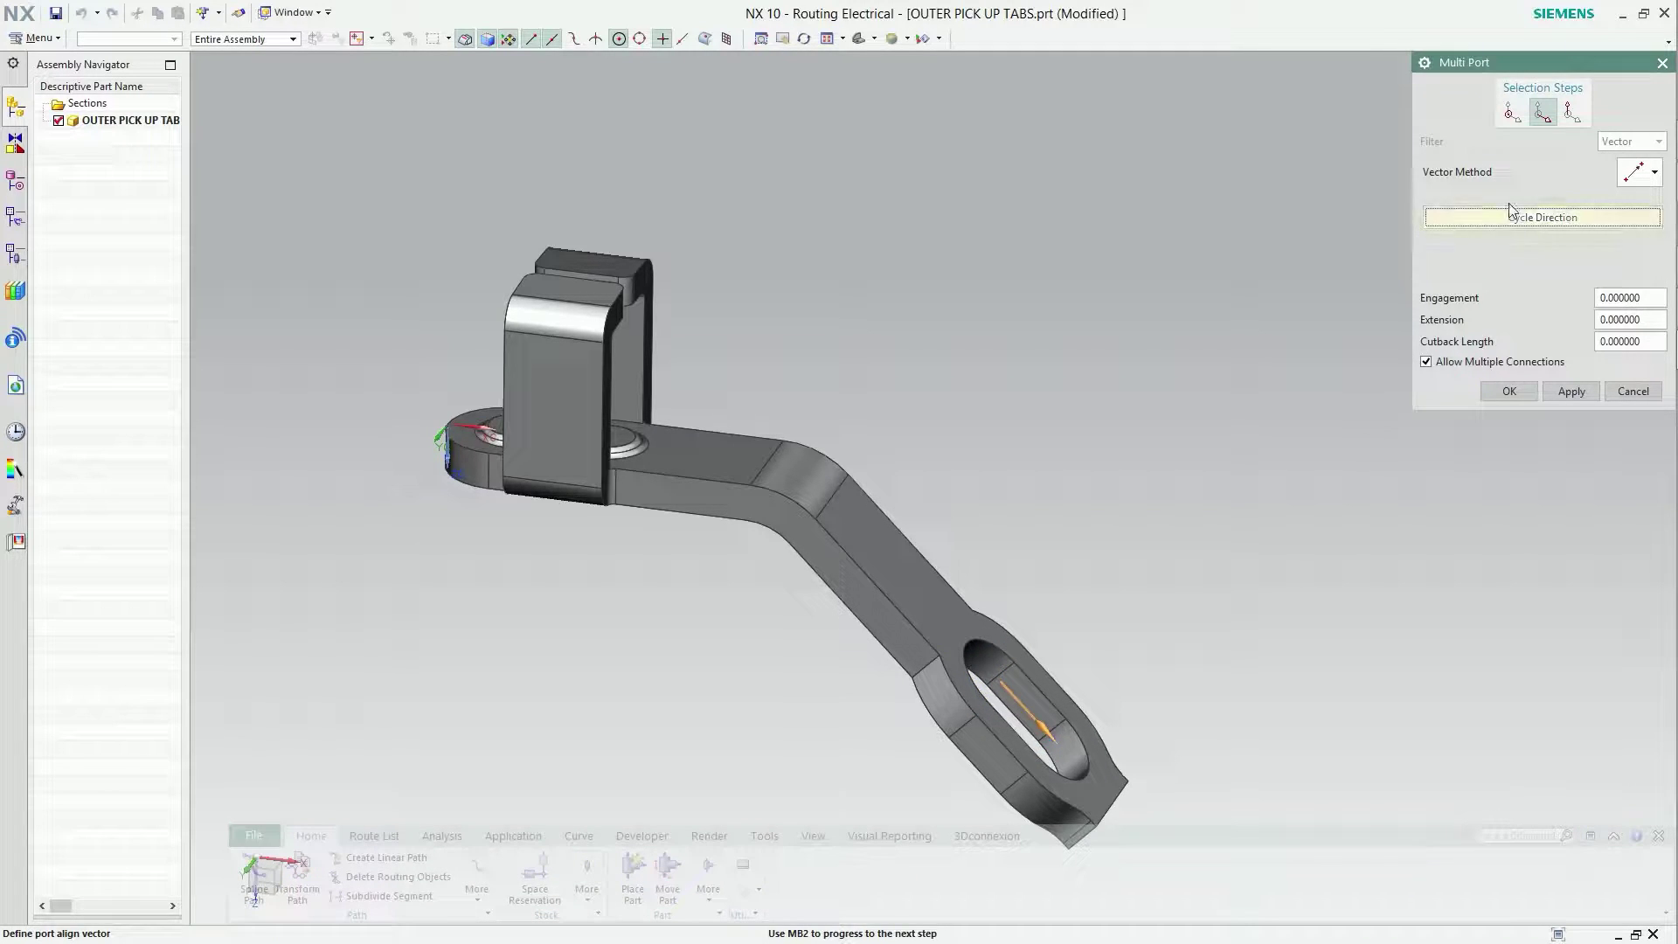
scroll(1136, 516, "up", 2)
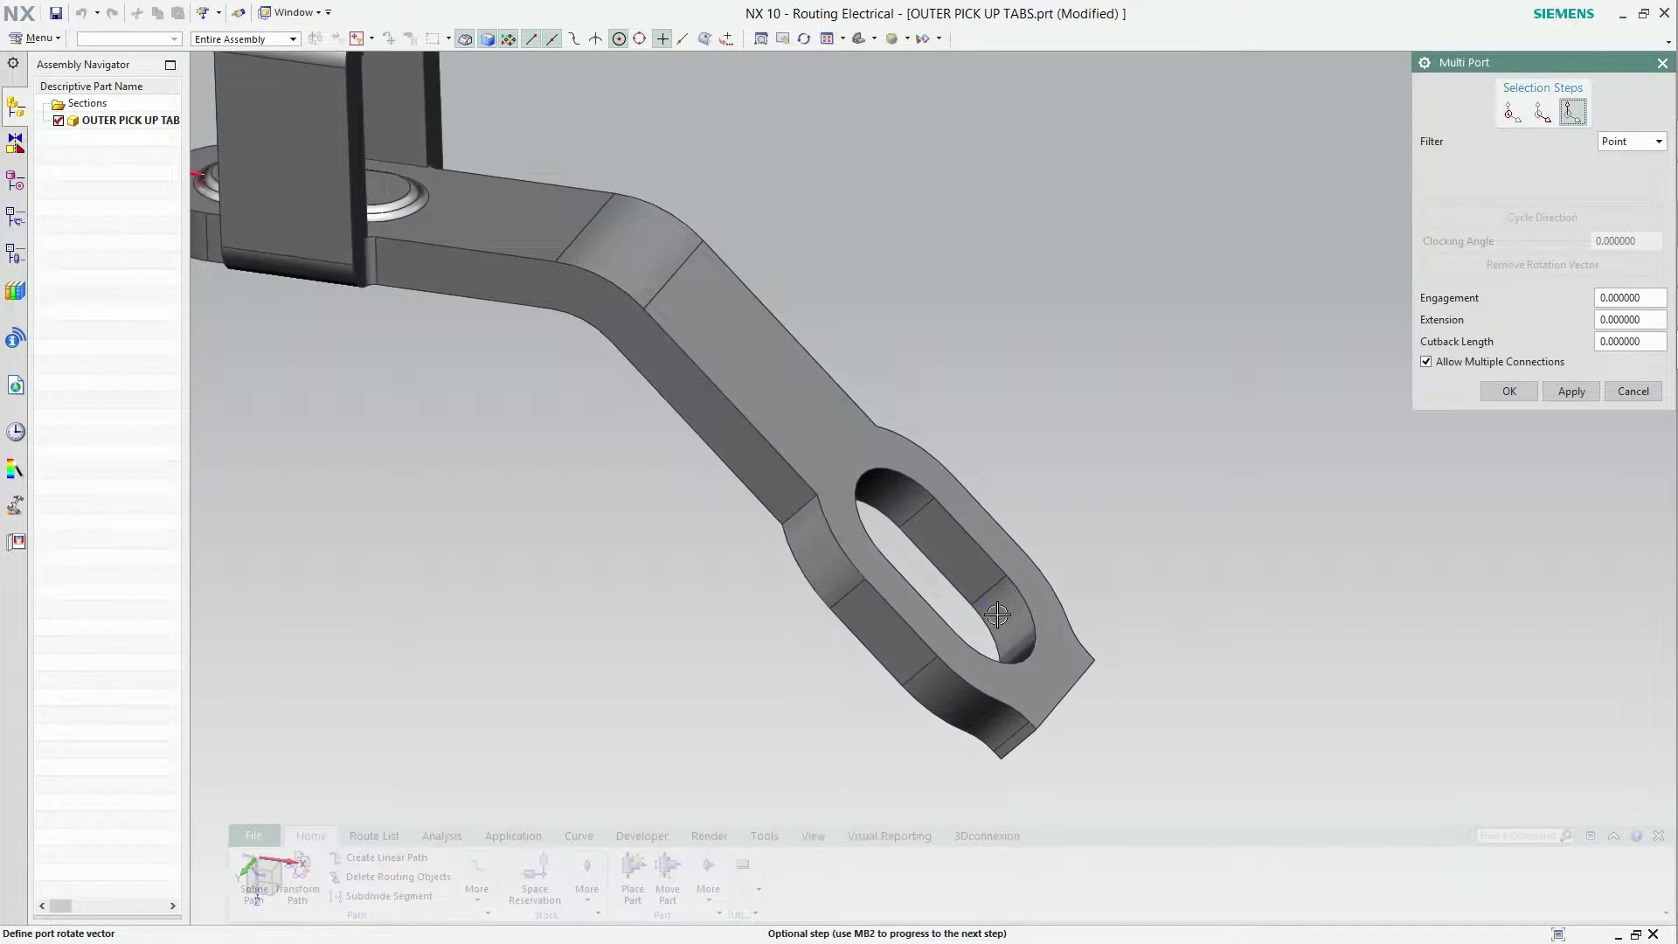
left_click(950, 631)
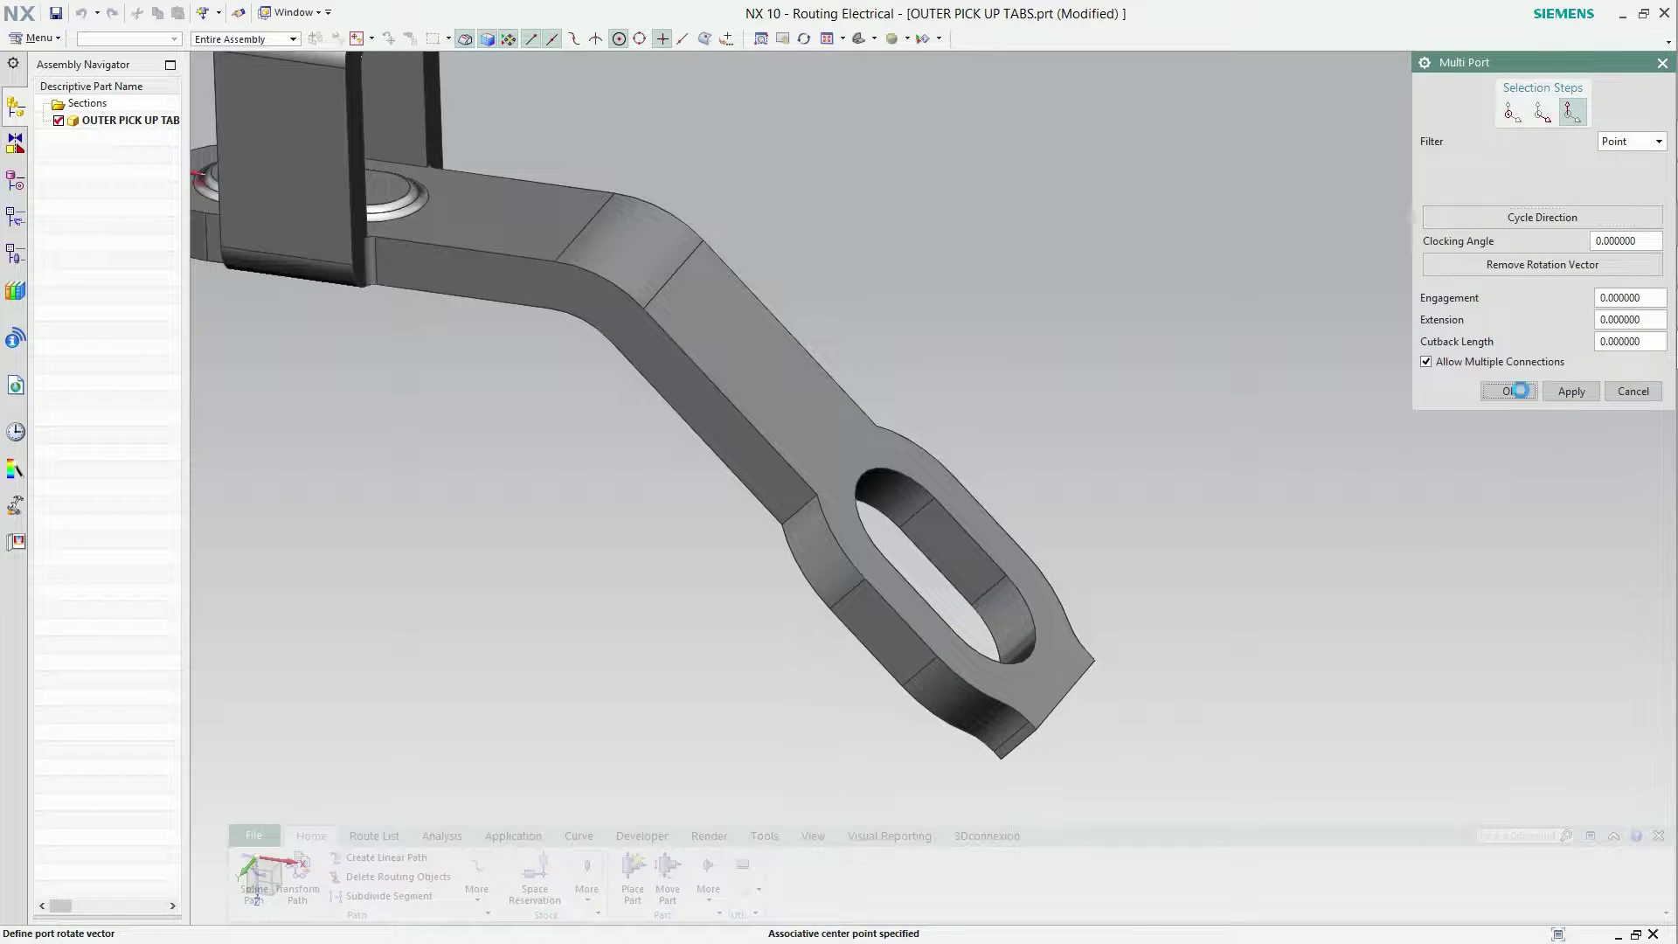
left_click(1519, 390)
Name the ports b1–b6 with 1, 2, 3 numbering, finish qualifying, and save the part.
left_click(1556, 287)
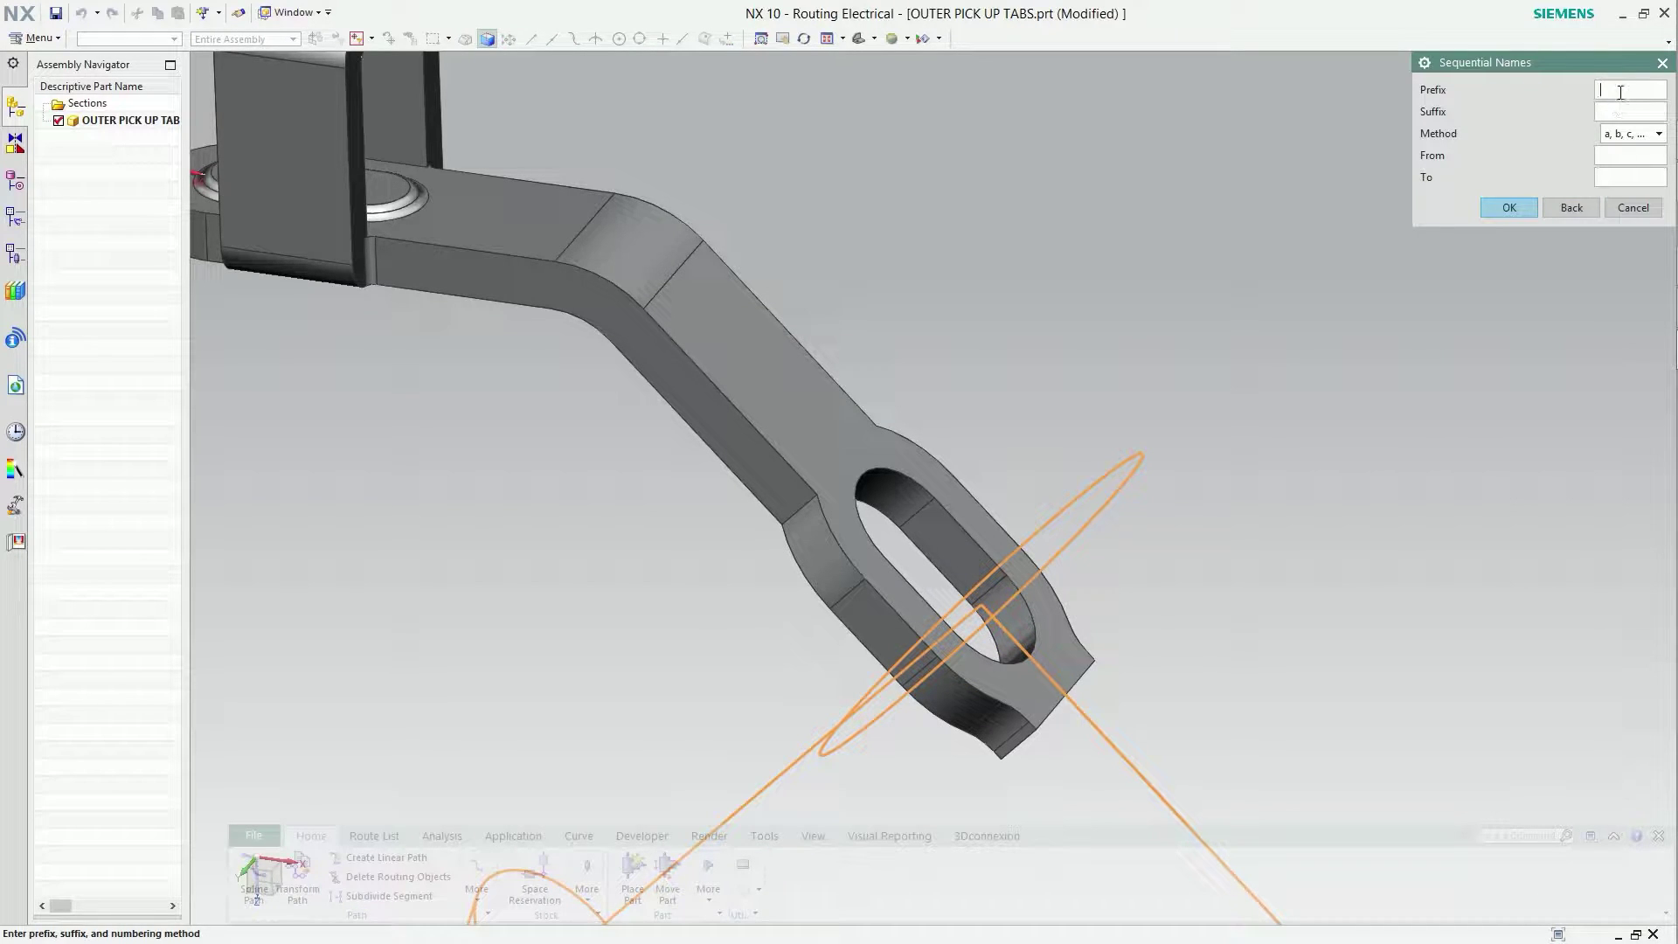
type("b")
left_click(1612, 181)
left_click(1508, 207)
left_click(1524, 371)
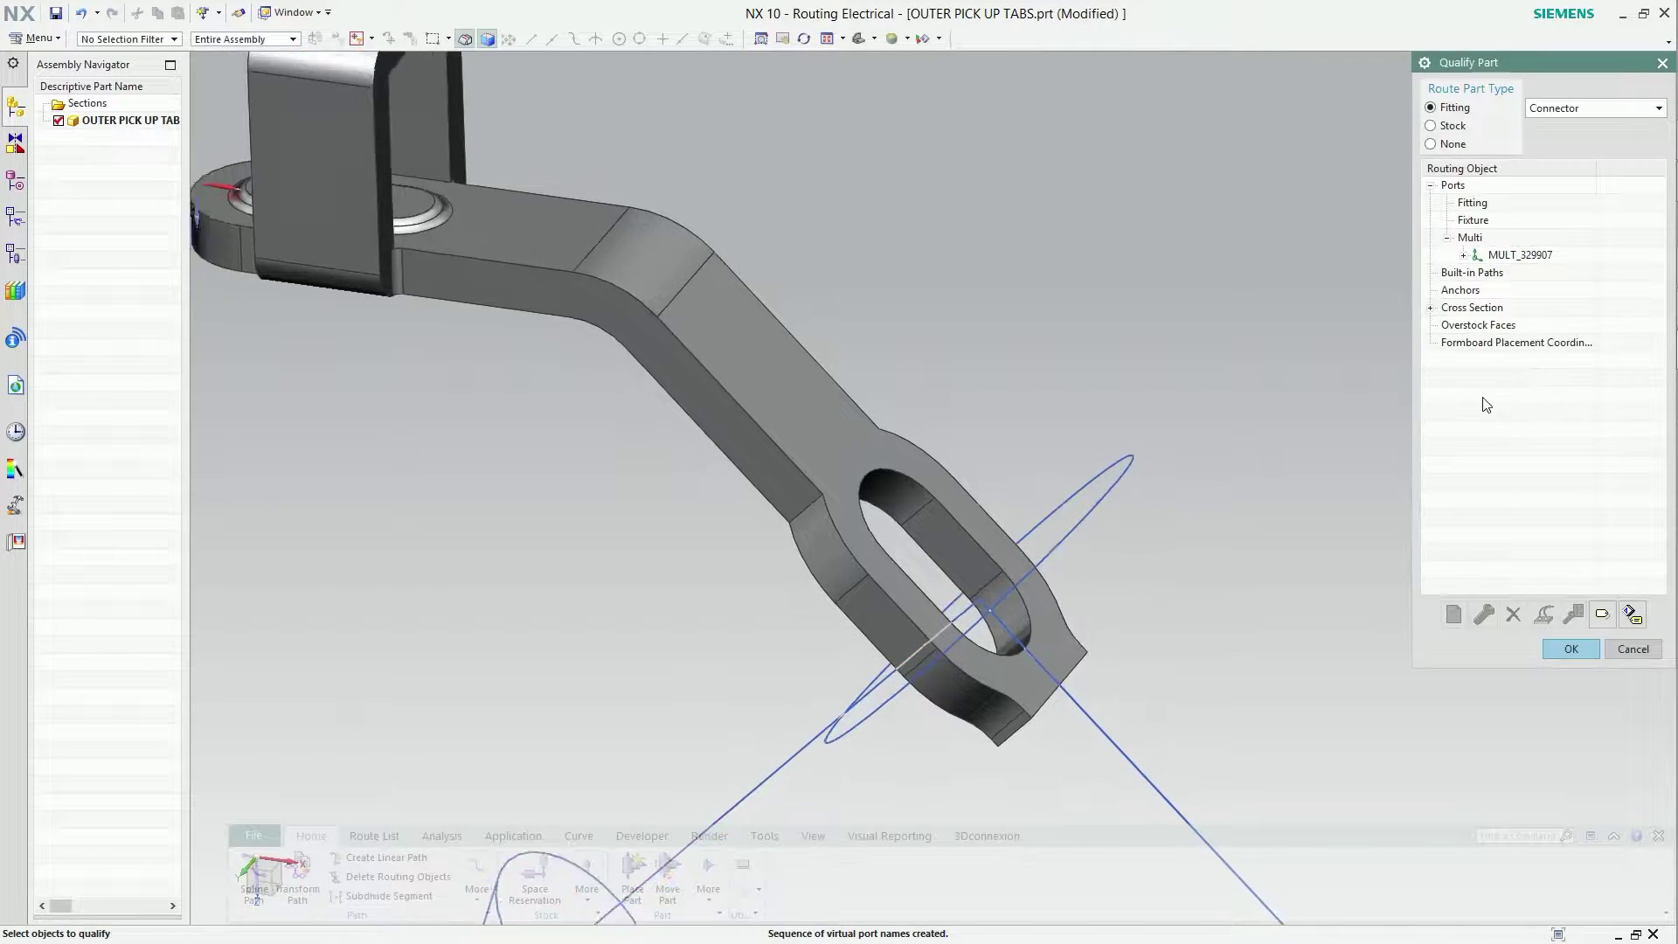
left_click(1570, 648)
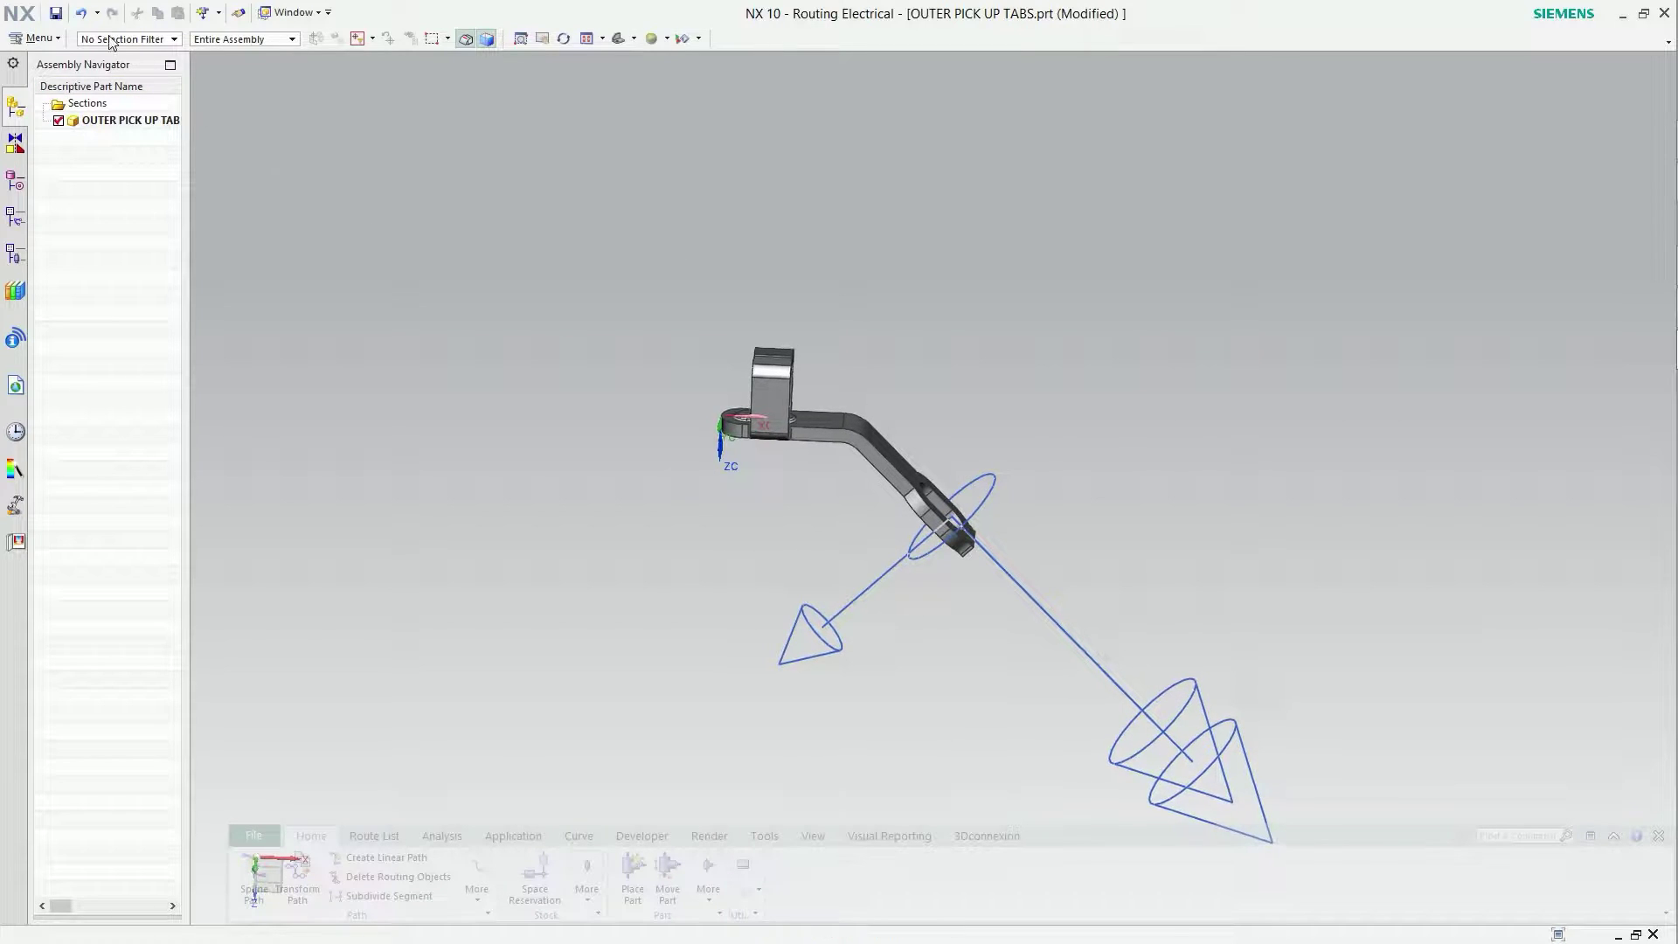
left_click(55, 14)
left_click(262, 13)
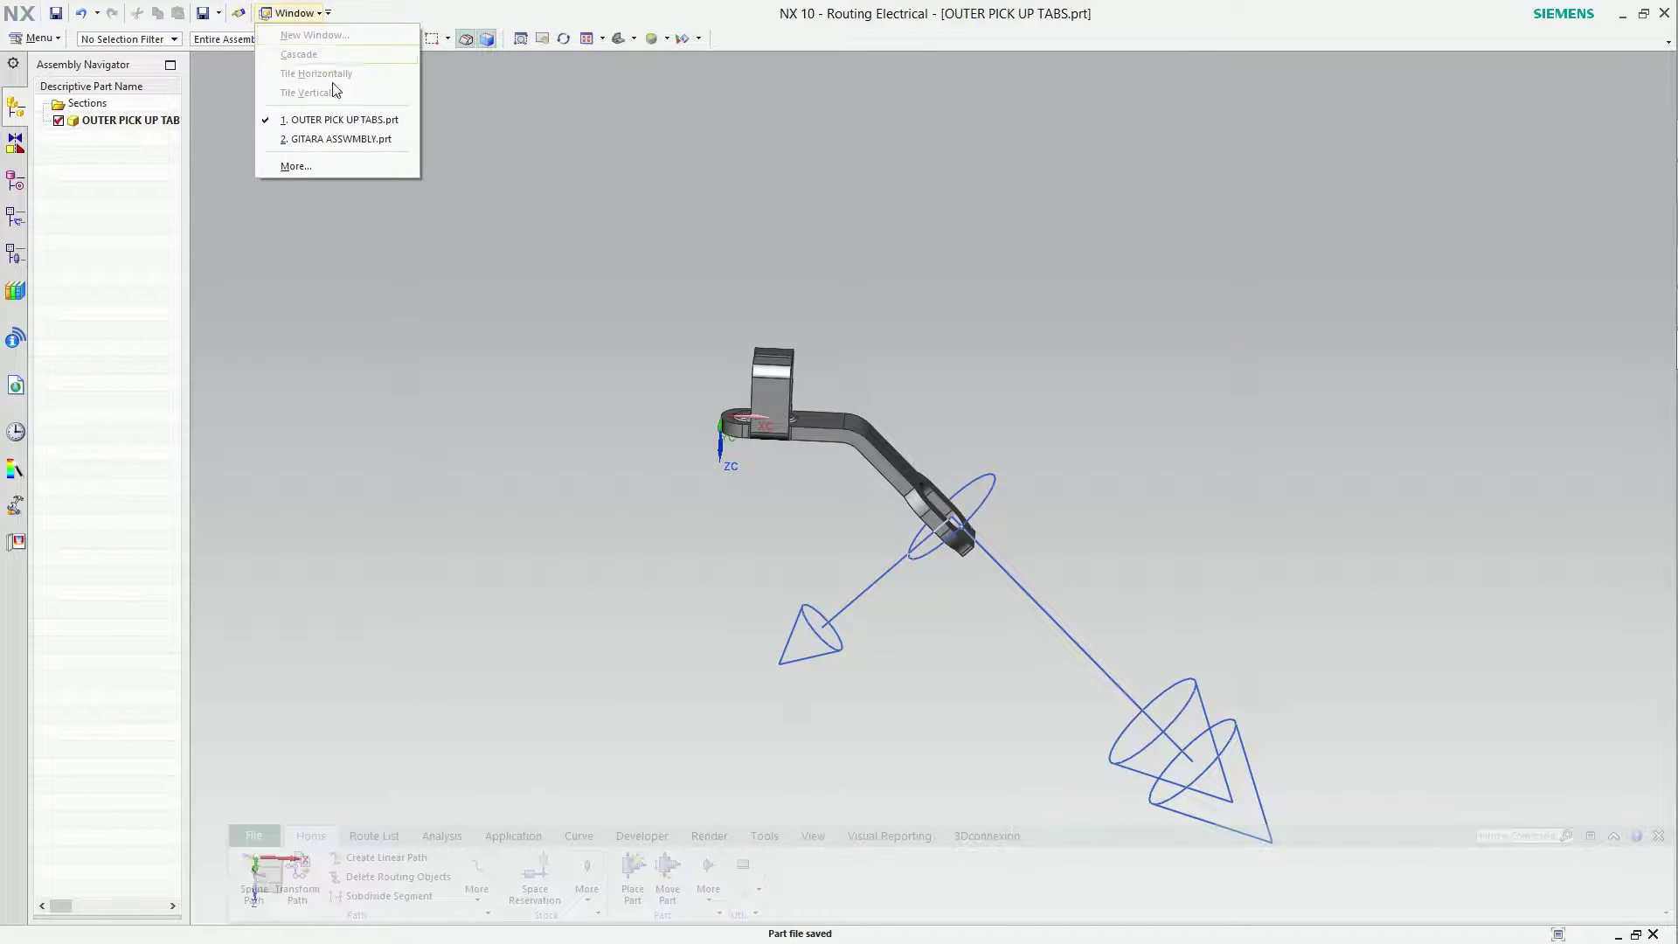
Return to GITARA ASSWMBLY as work part and display the CENTER PICKUP RING part alone.
left_click(350, 141)
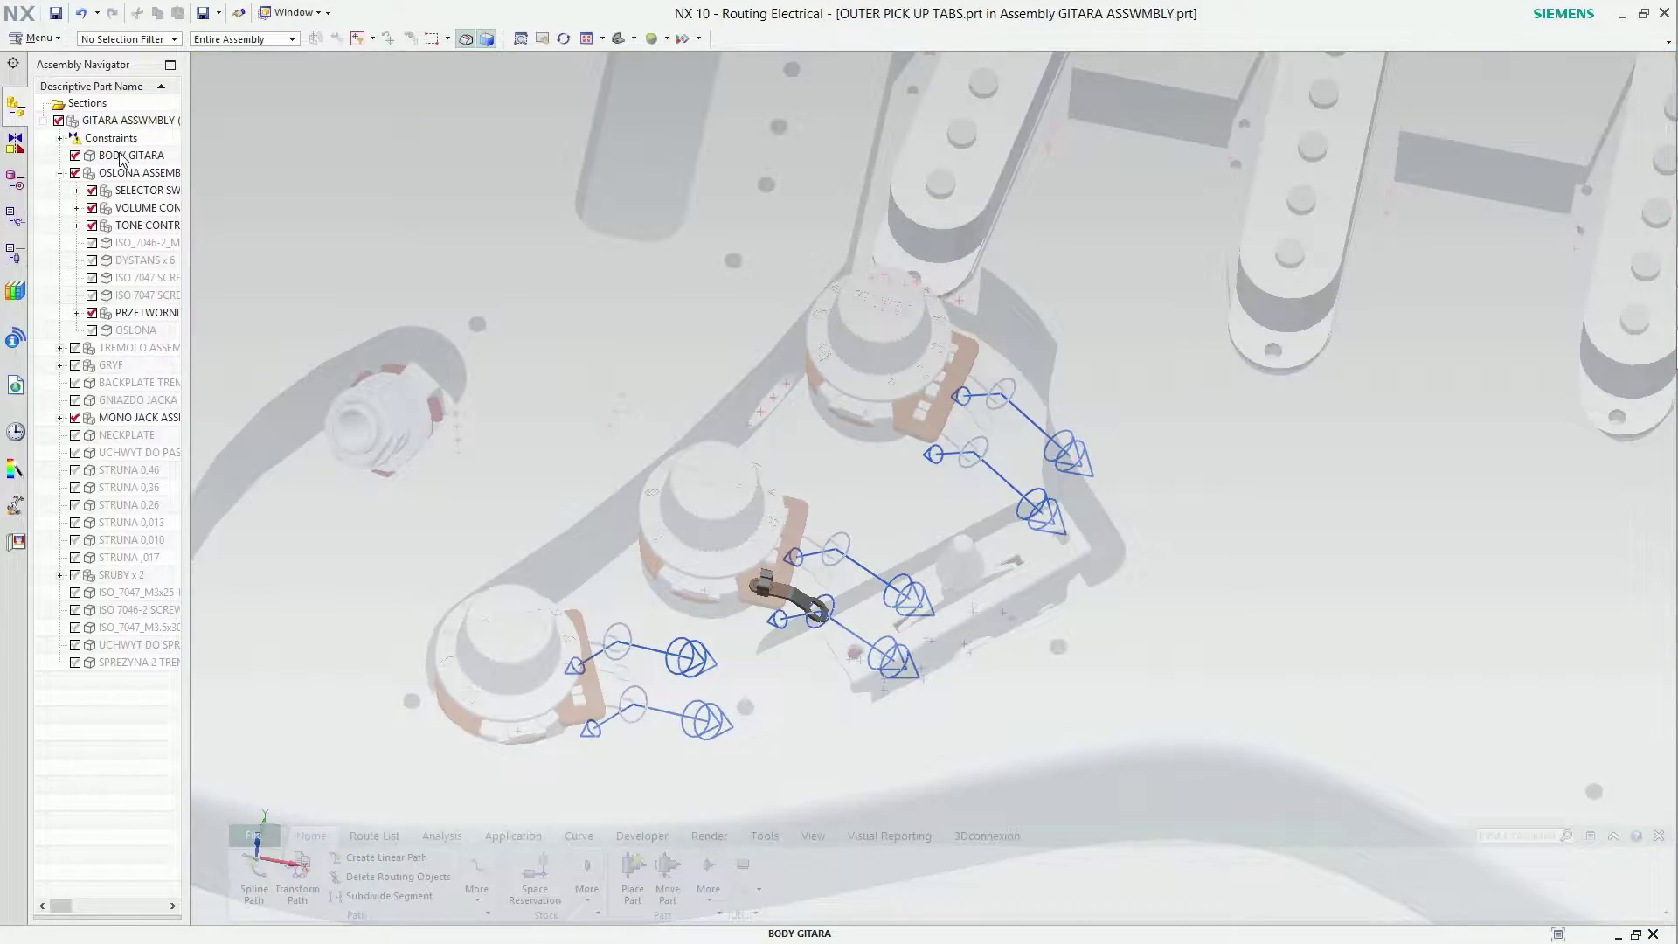
double_click(120, 157)
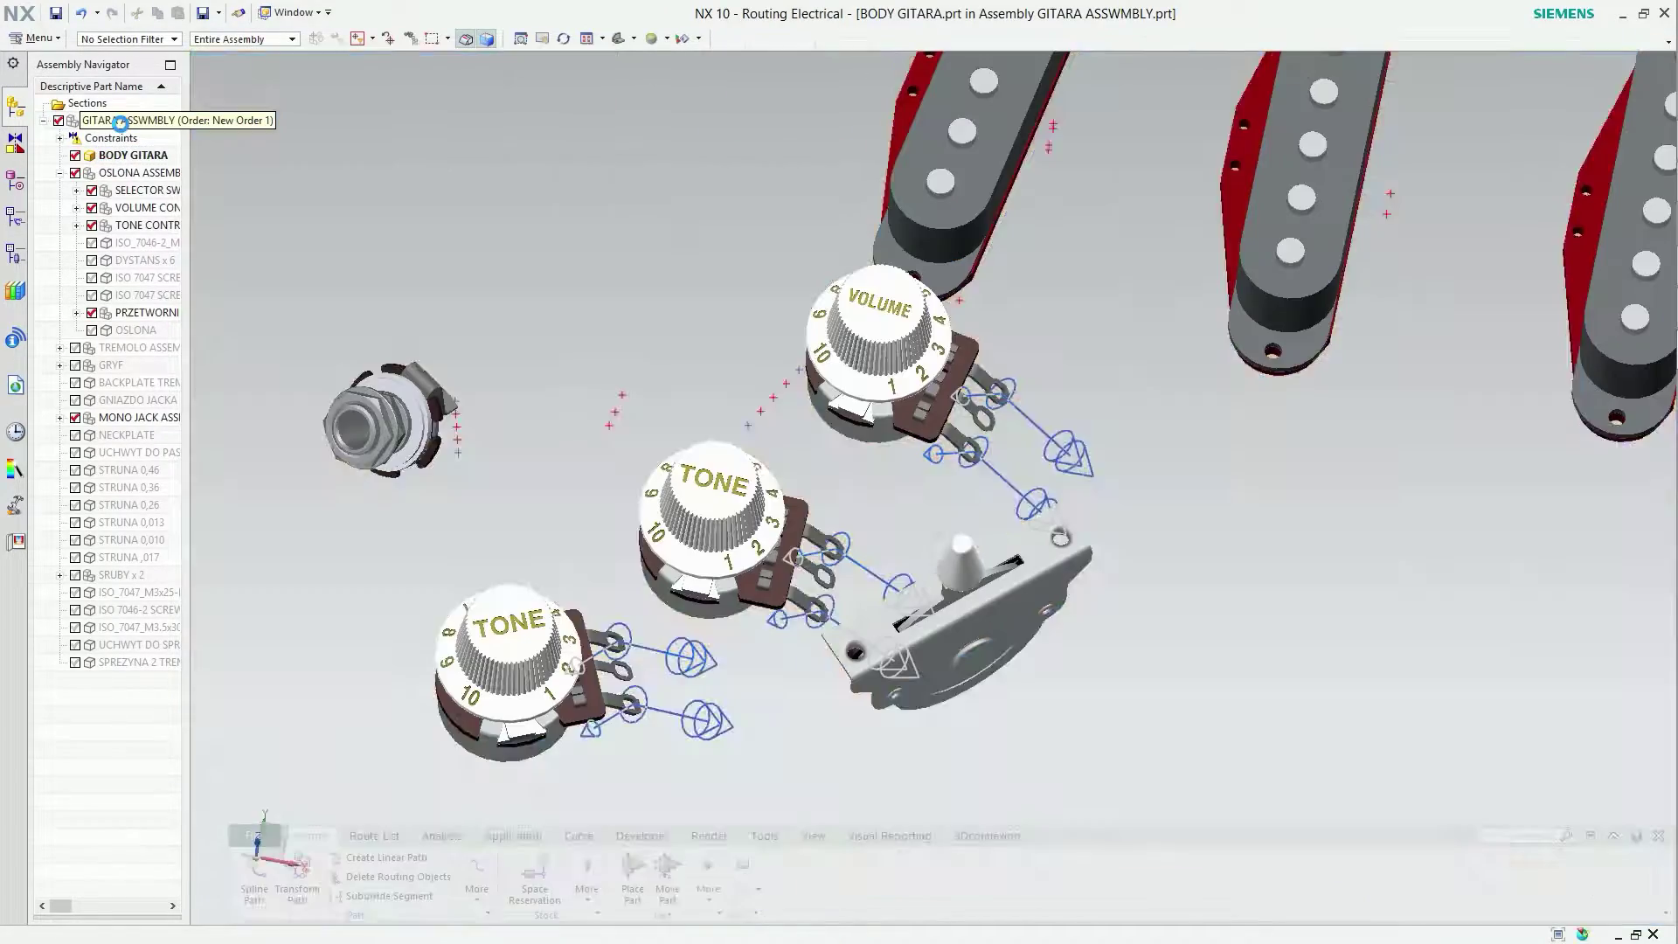
double_click(120, 123)
scroll(690, 619, "up", 3)
scroll(690, 618, "up", 2)
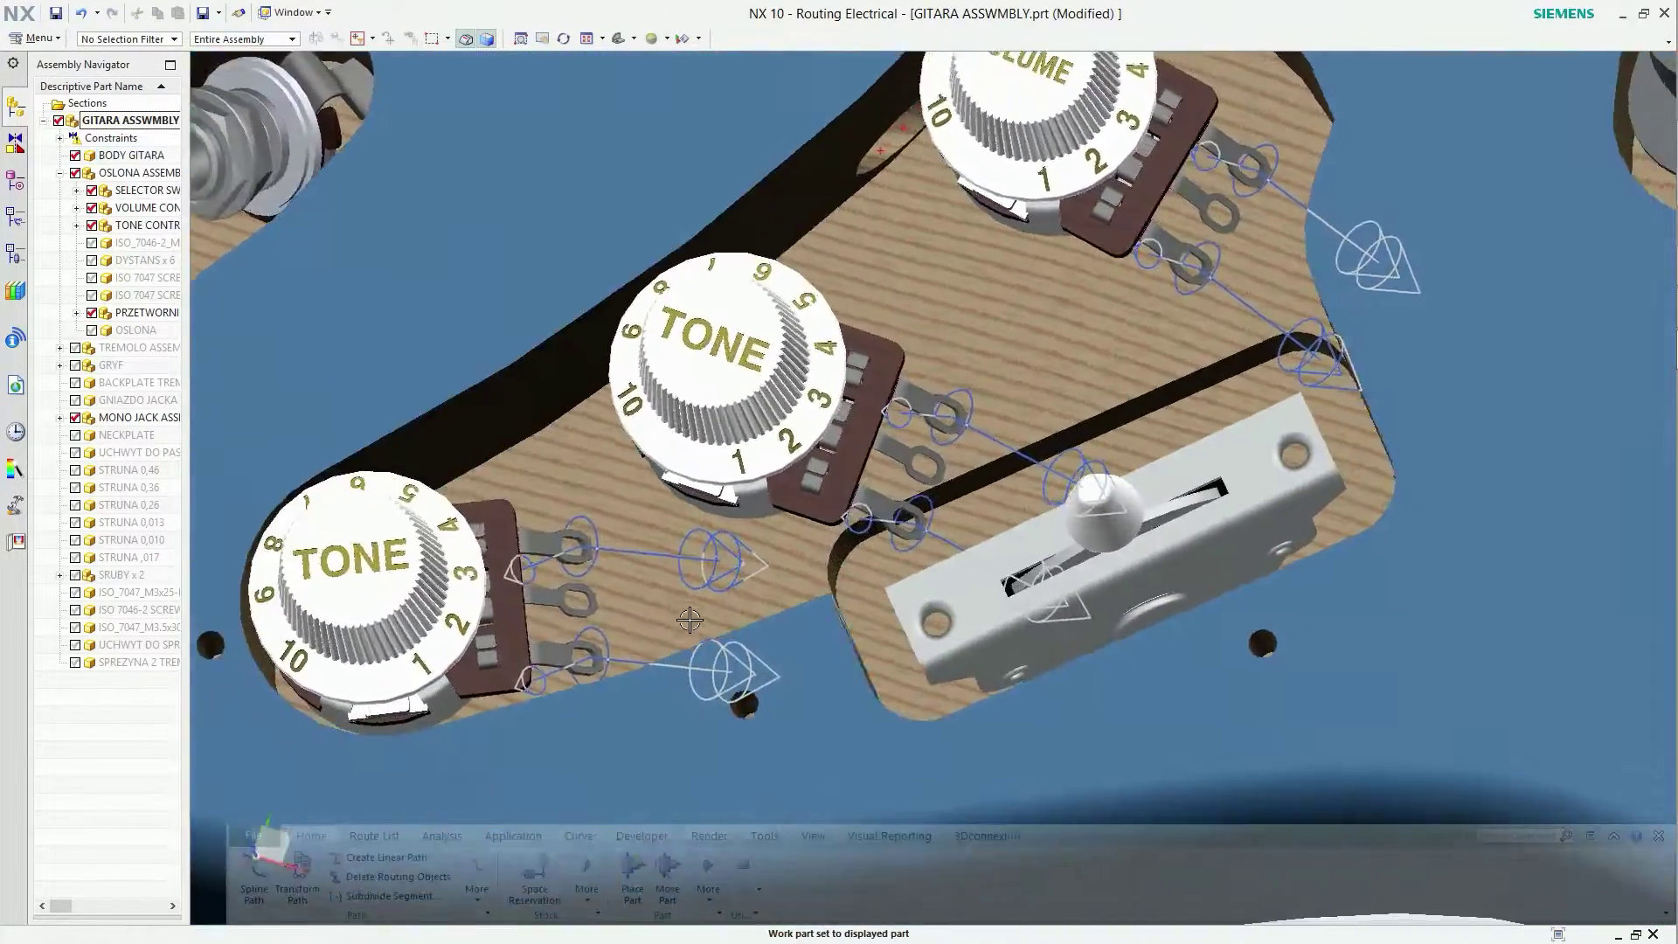
middle_click_drag(689, 619, 611, 568)
right_click(493, 540)
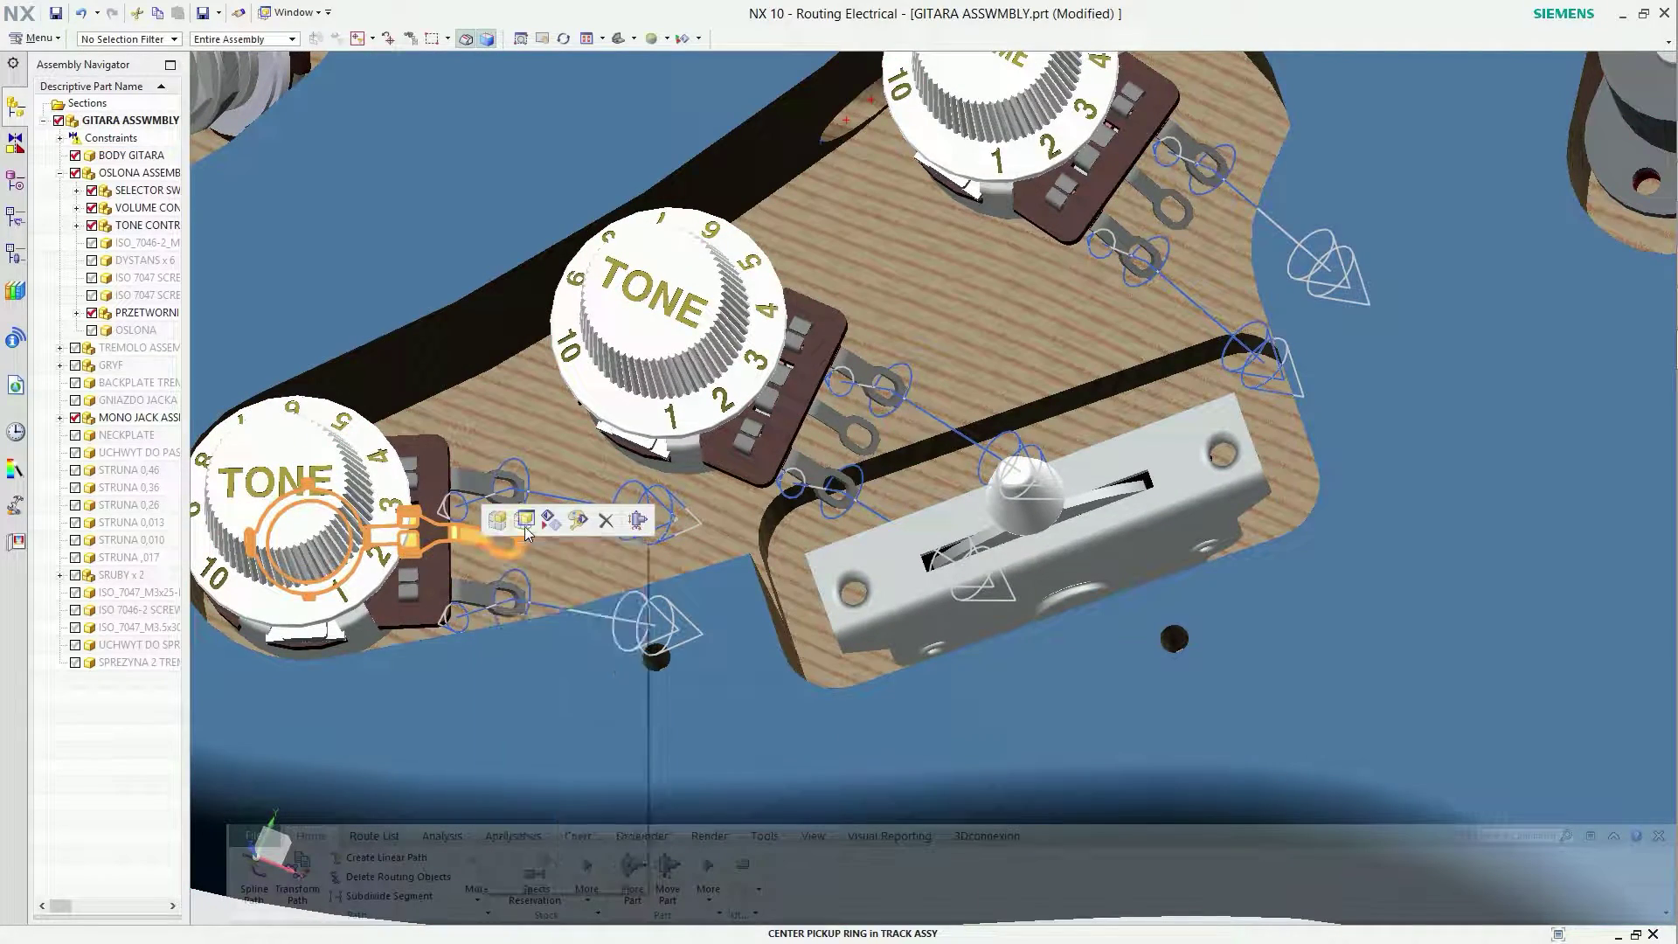
left_click(524, 526)
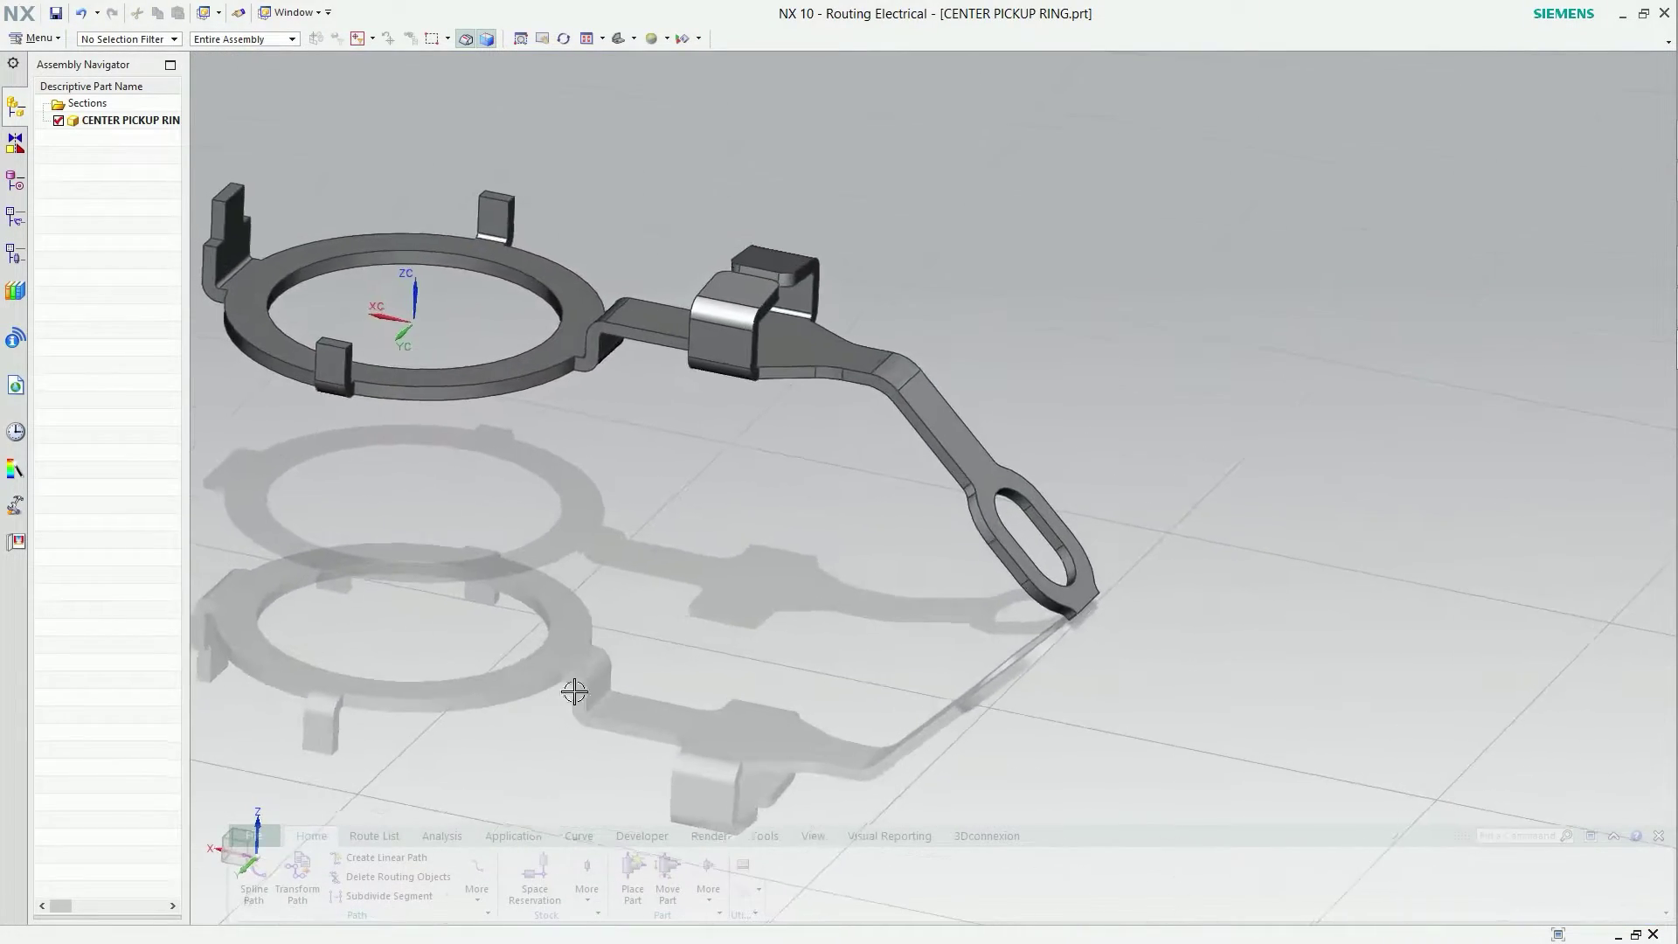
Start qualifying the center pickup ring with a new Multi port.
left_click(709, 891)
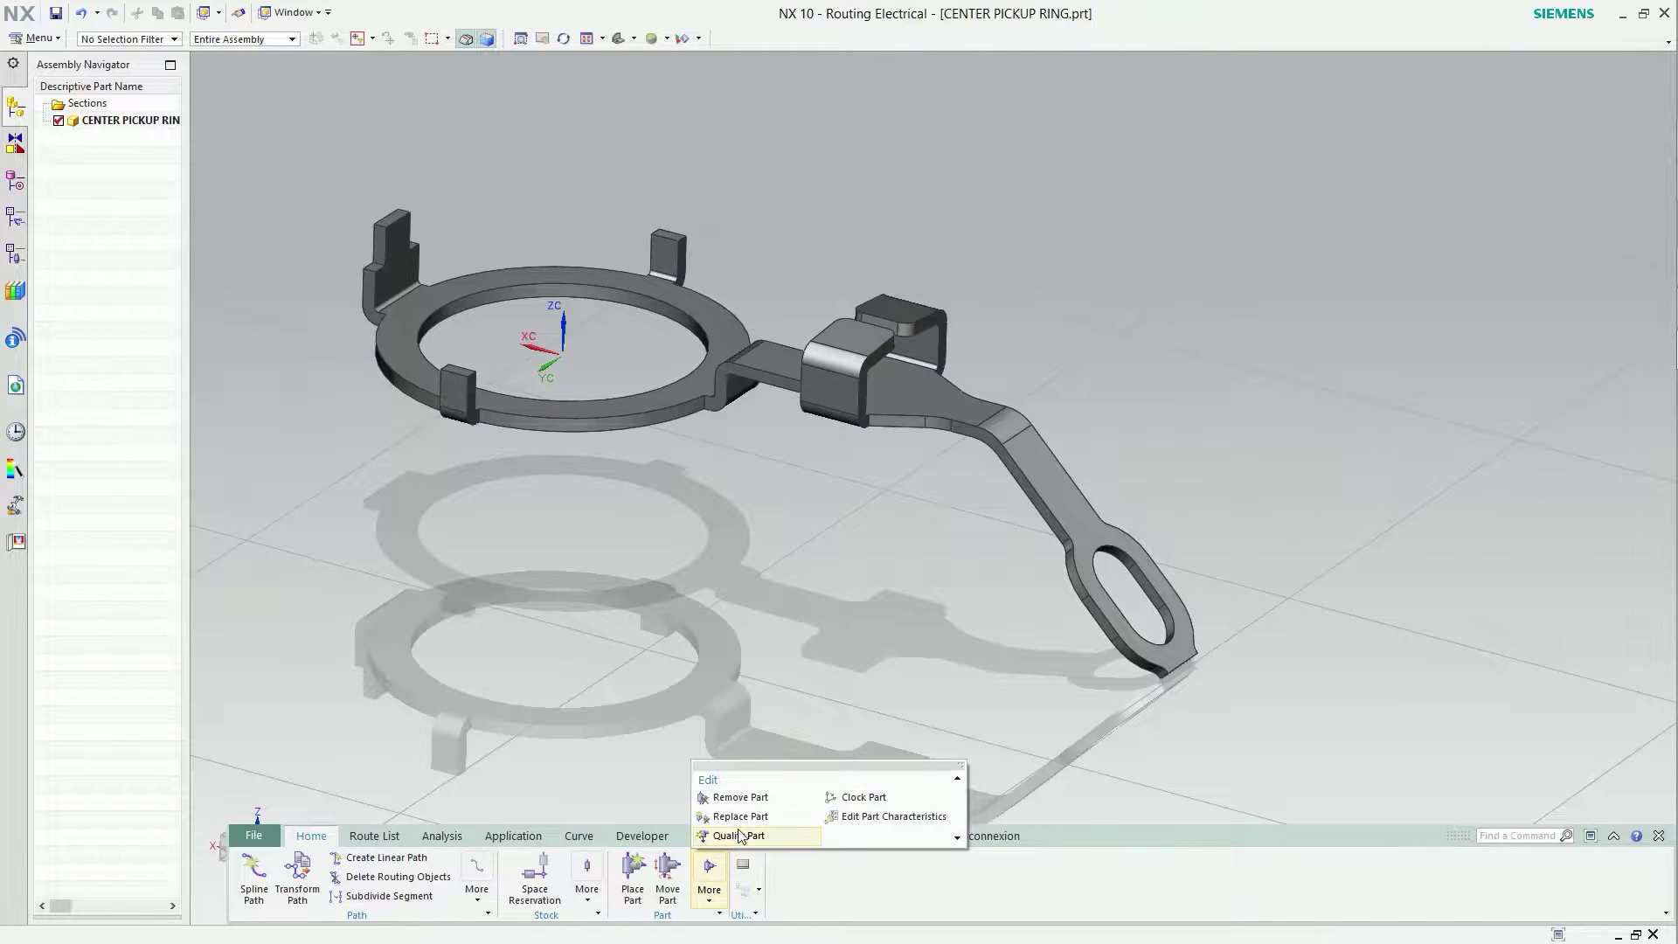
left_click(739, 835)
left_click(1486, 240)
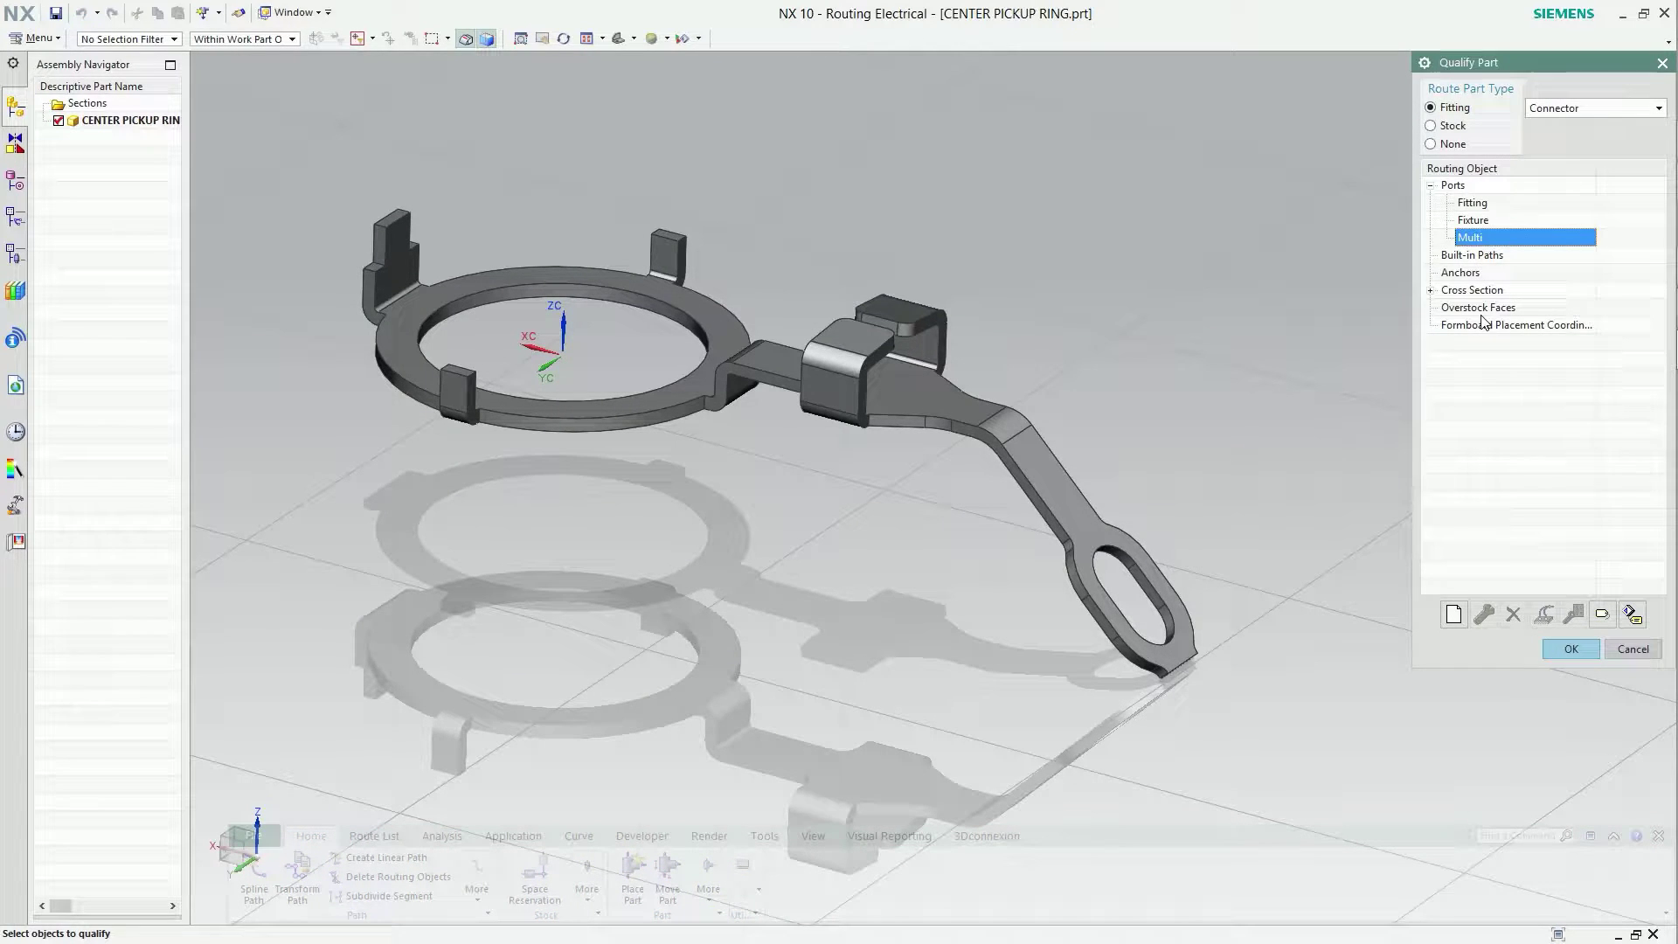
left_click(1452, 616)
scroll(1171, 691, "down", 3)
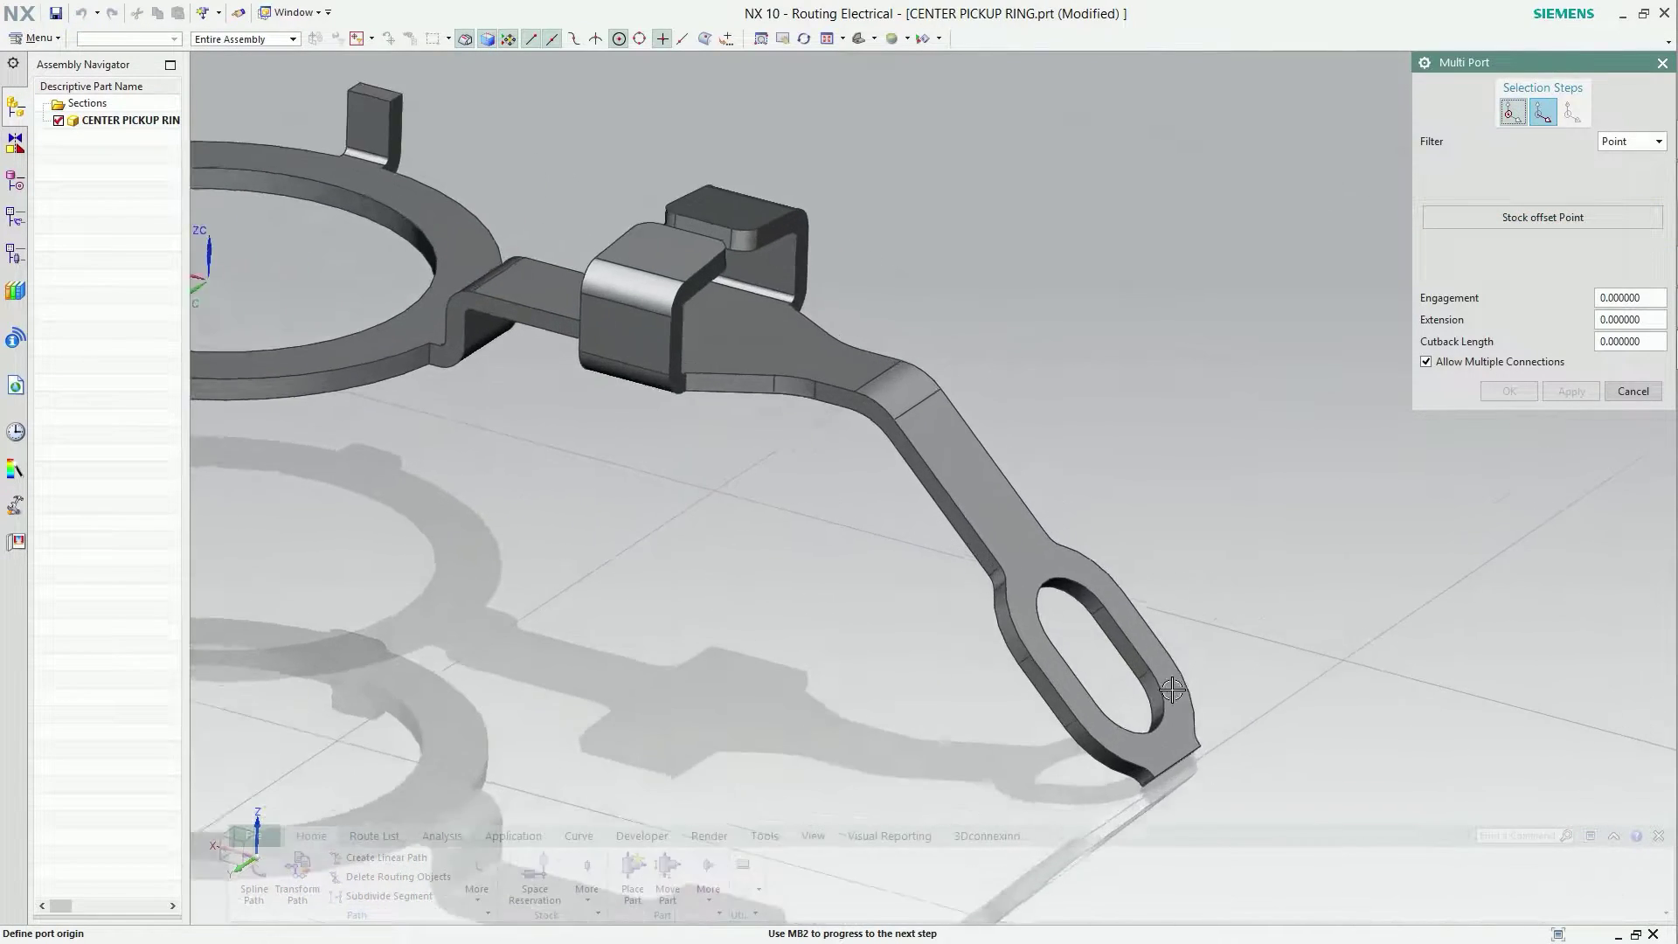
scroll(1171, 690, "down", 2)
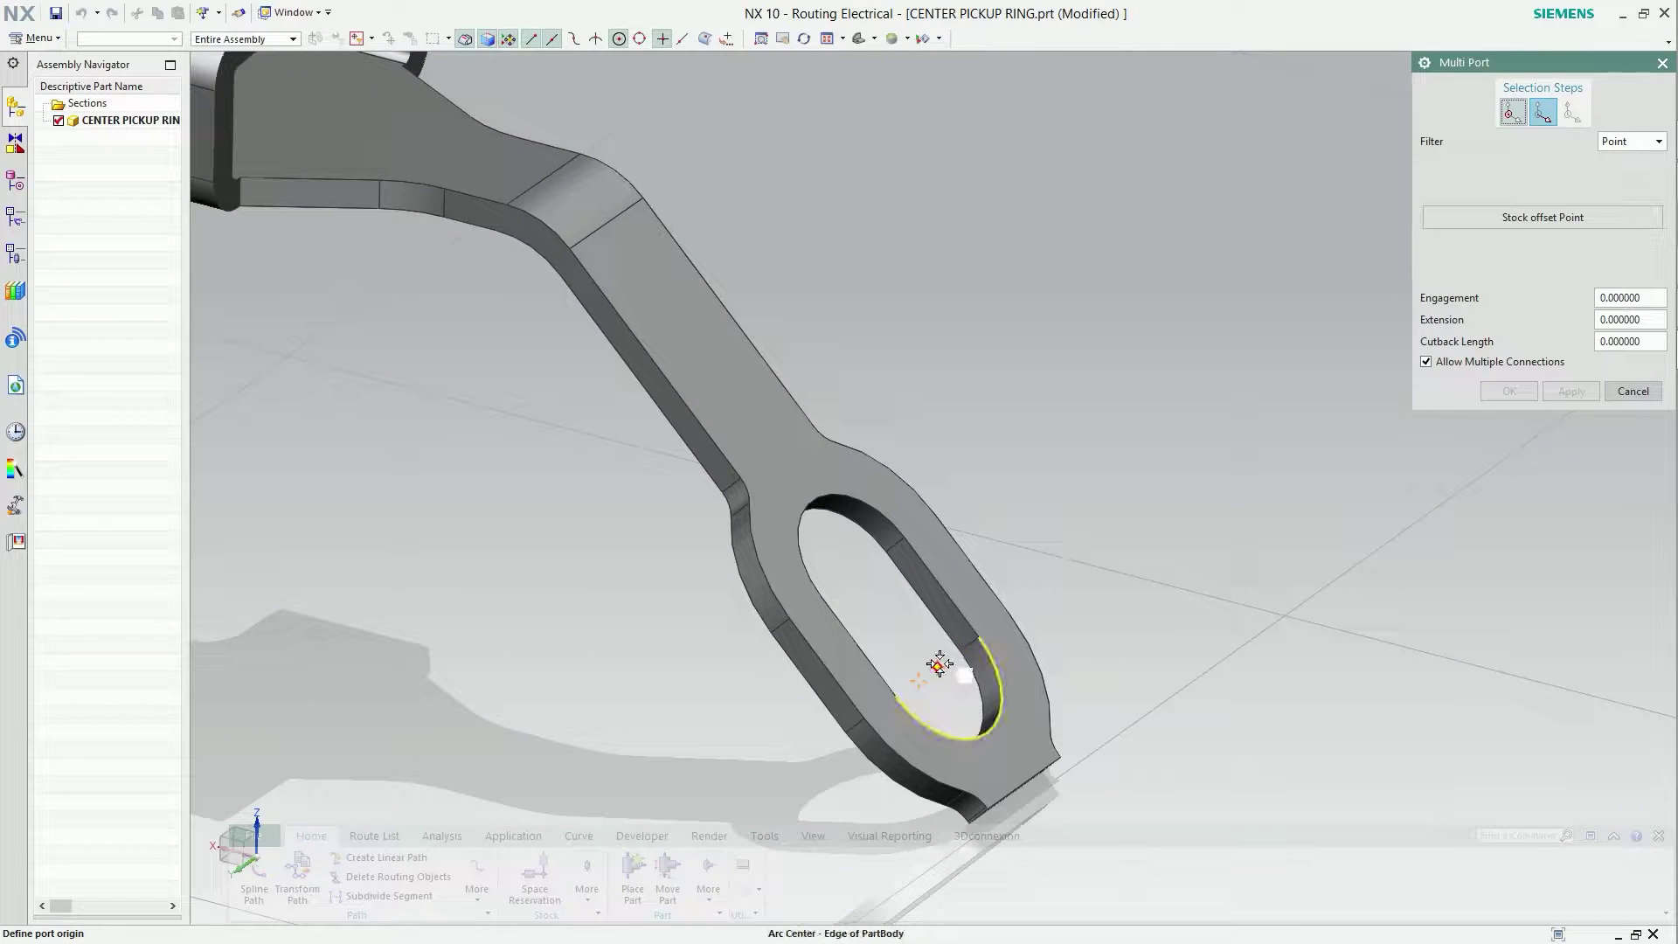
Place the multi port at the slot arc centre with direction and rotation vectors.
left_click(938, 665)
left_click(1527, 110)
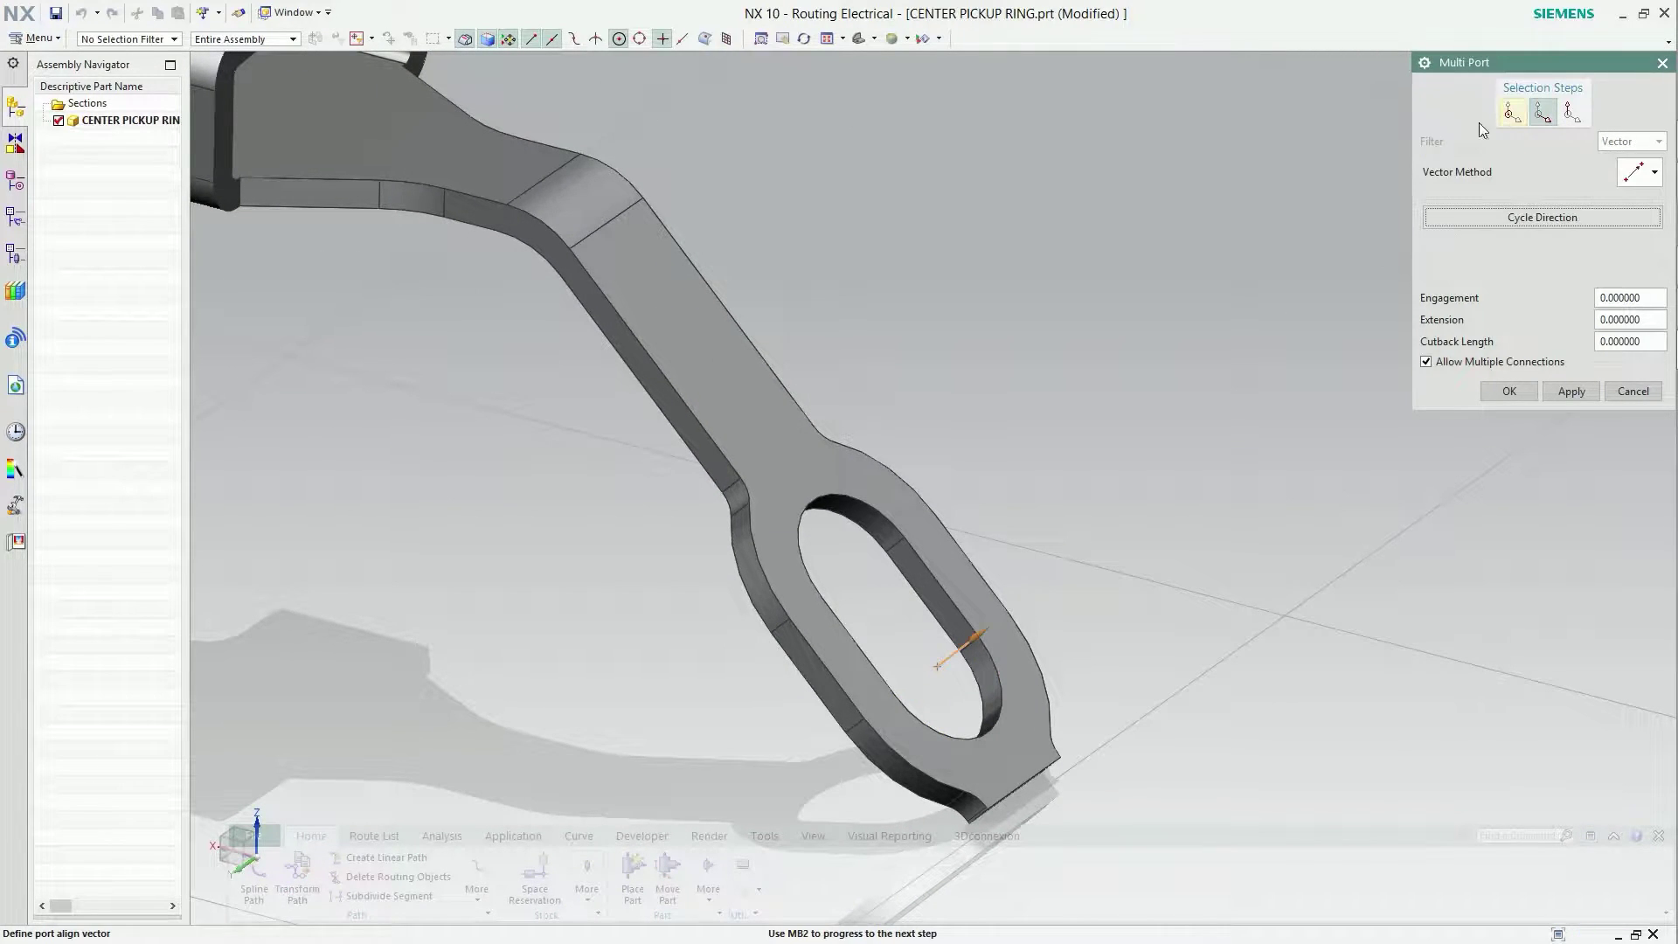
left_click(857, 566)
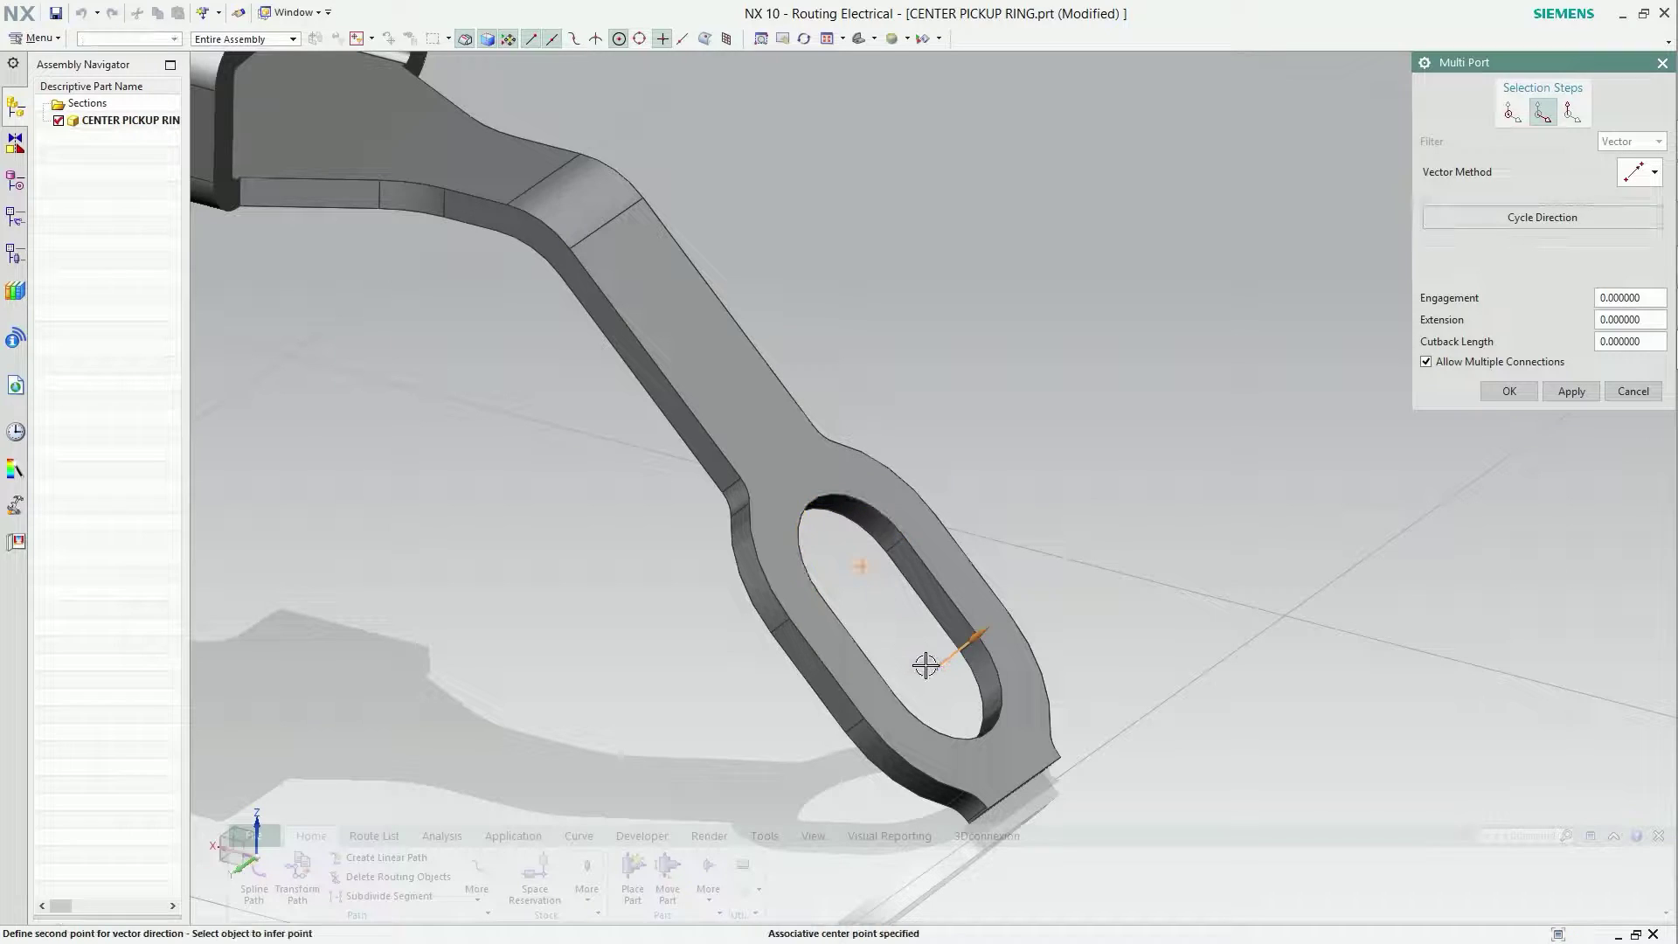
left_click(936, 669)
middle_click(1496, 189)
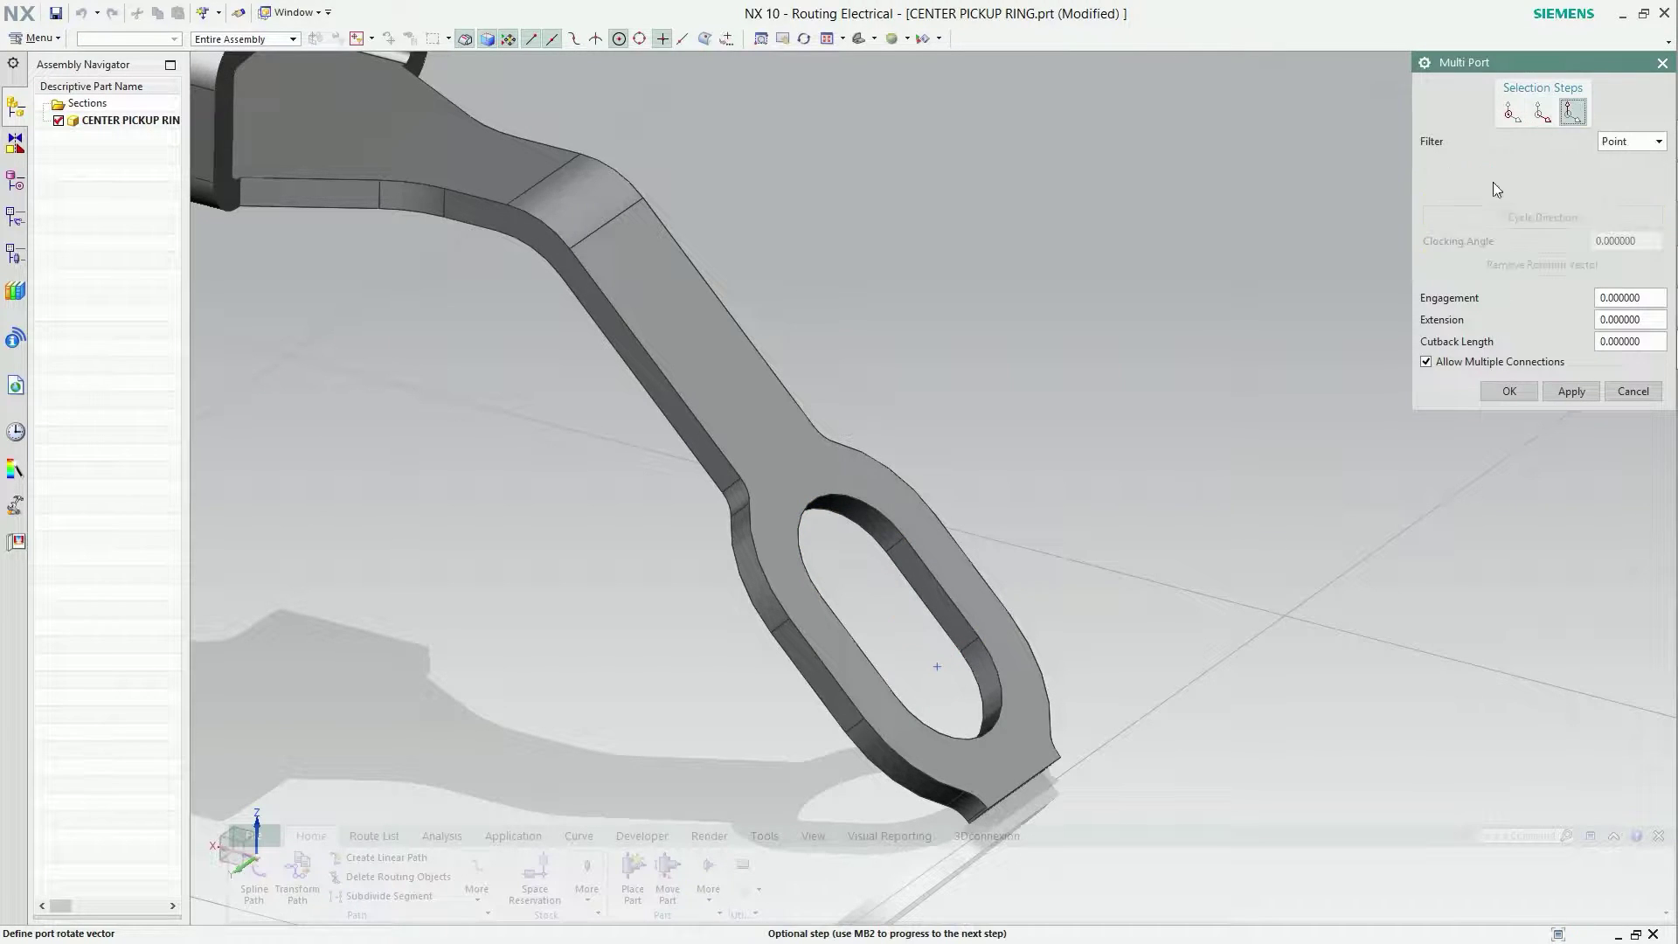
left_click(914, 683)
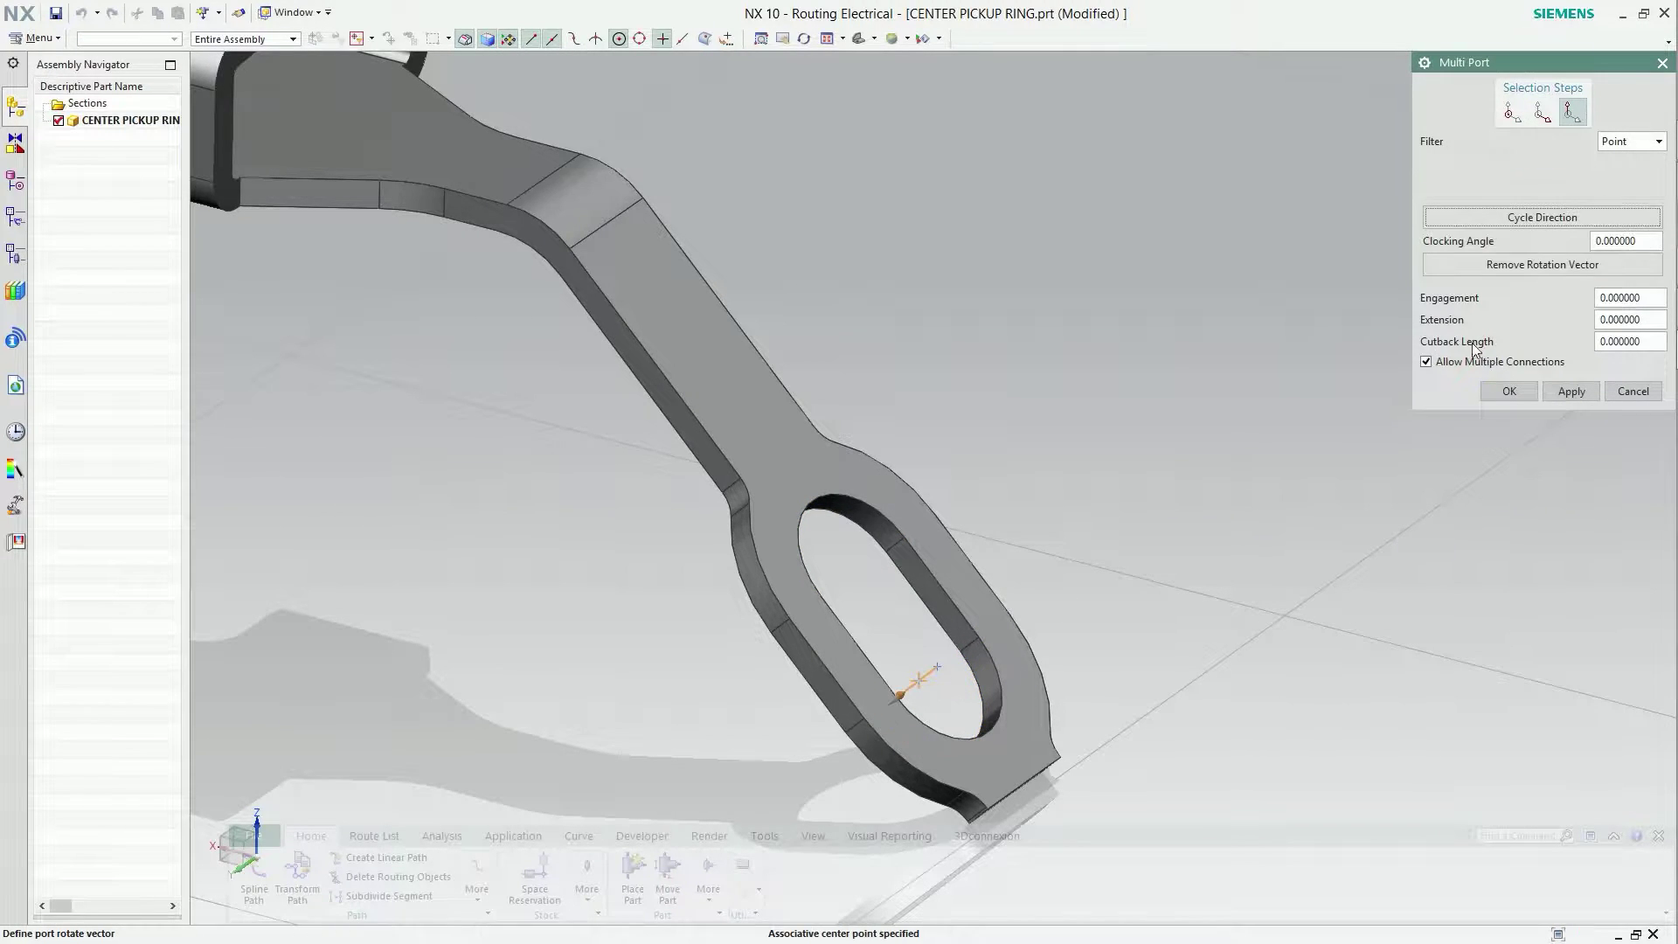
left_click(1509, 392)
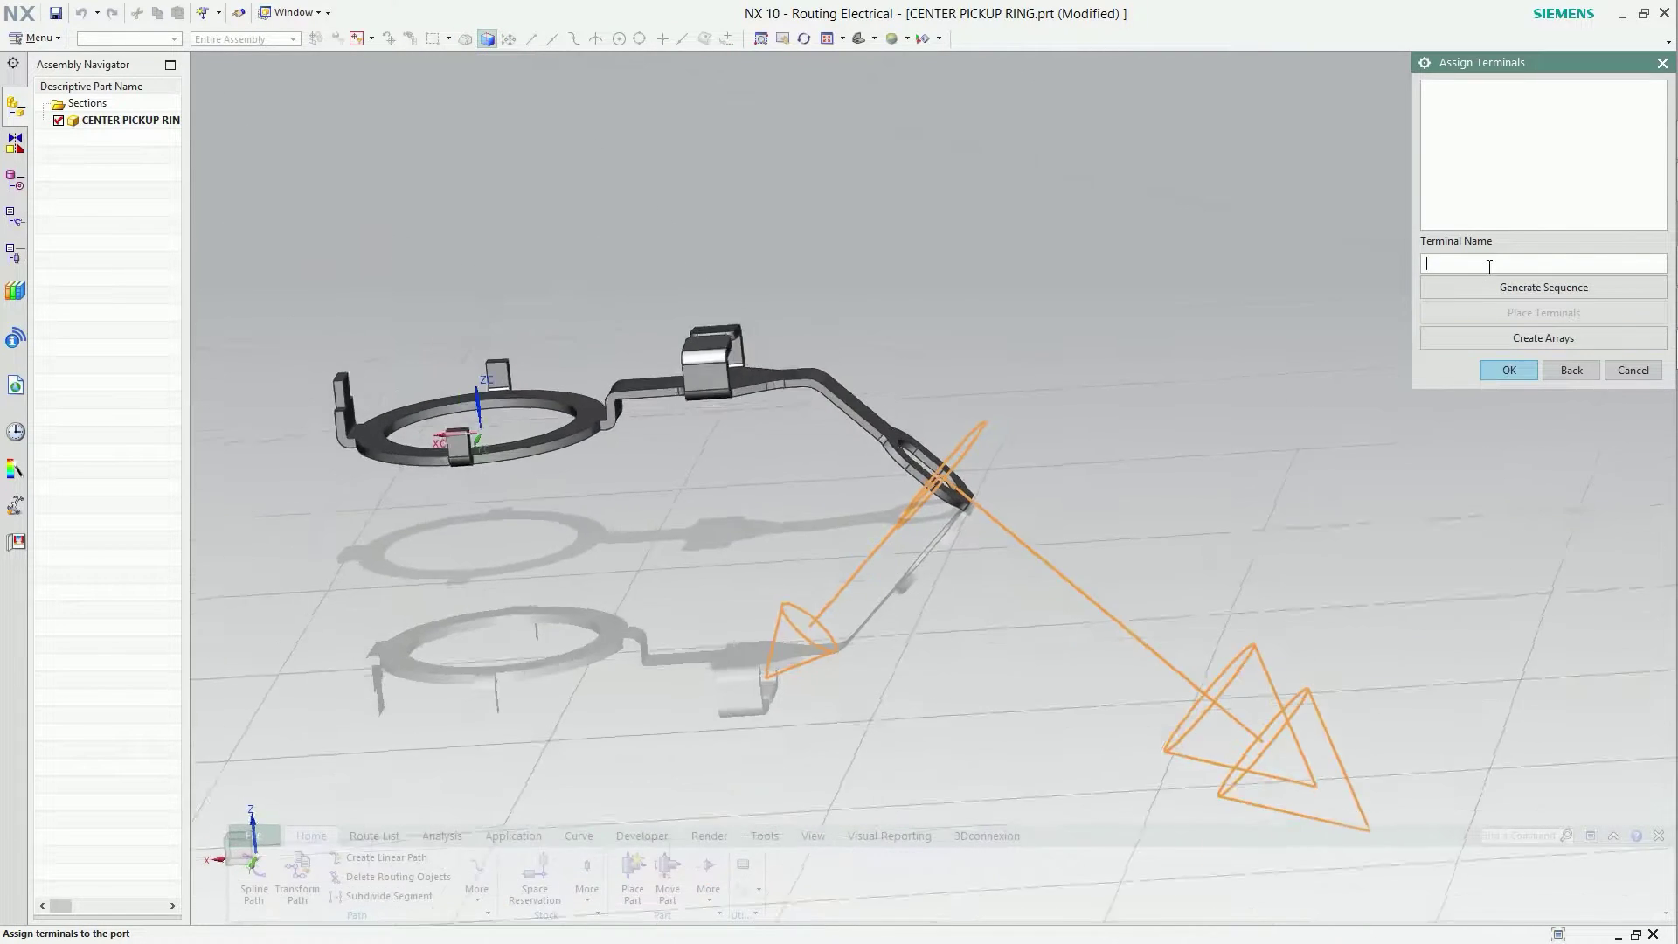
Generate terminal names w1 to w3 and assign them to the port.
left_click(1499, 293)
type("3")
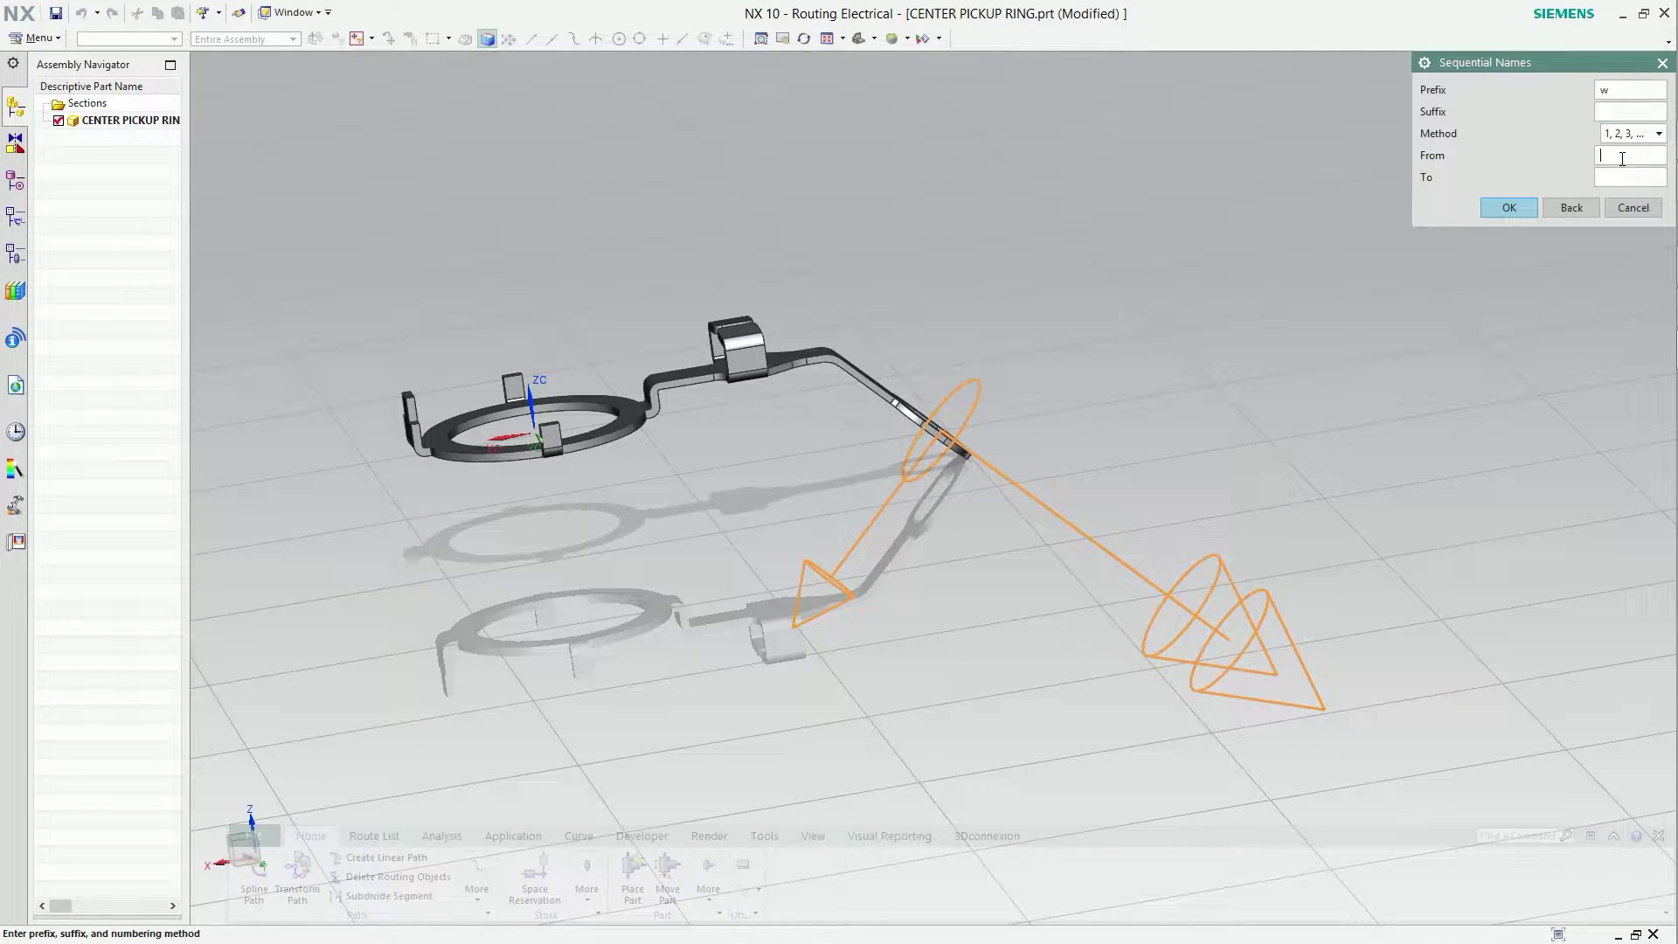
left_click(1521, 212)
left_click(1489, 365)
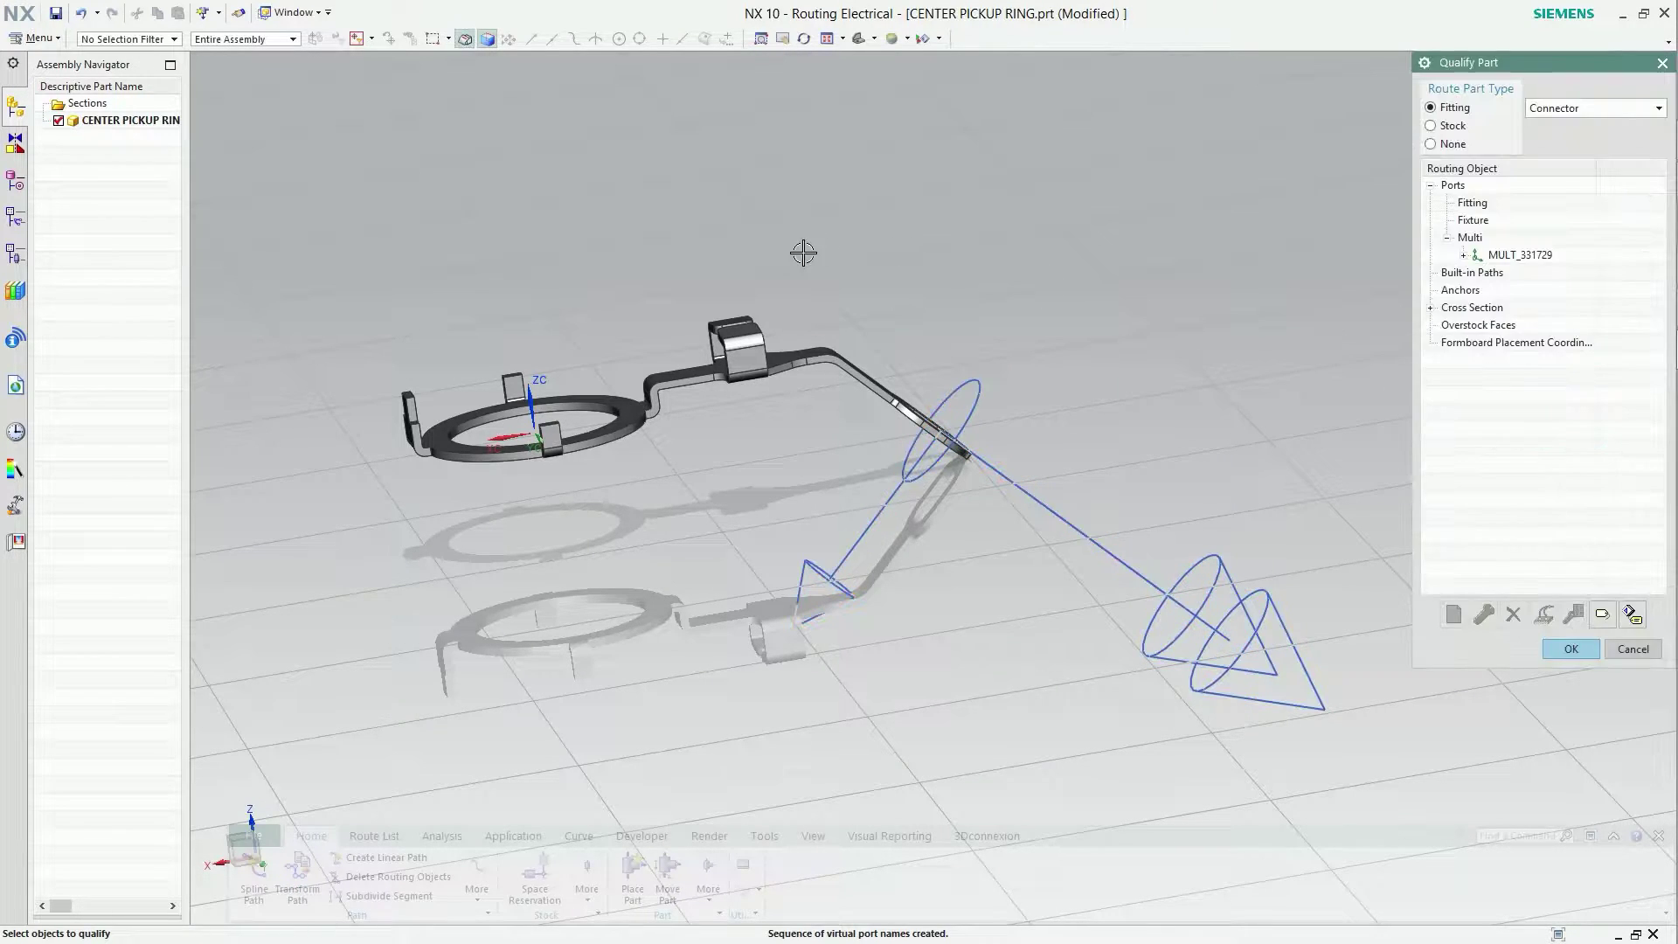
Save the pickup ring, make GITARA ASSWMBLY the work part, and hide BODY GITARA.
left_click(1571, 649)
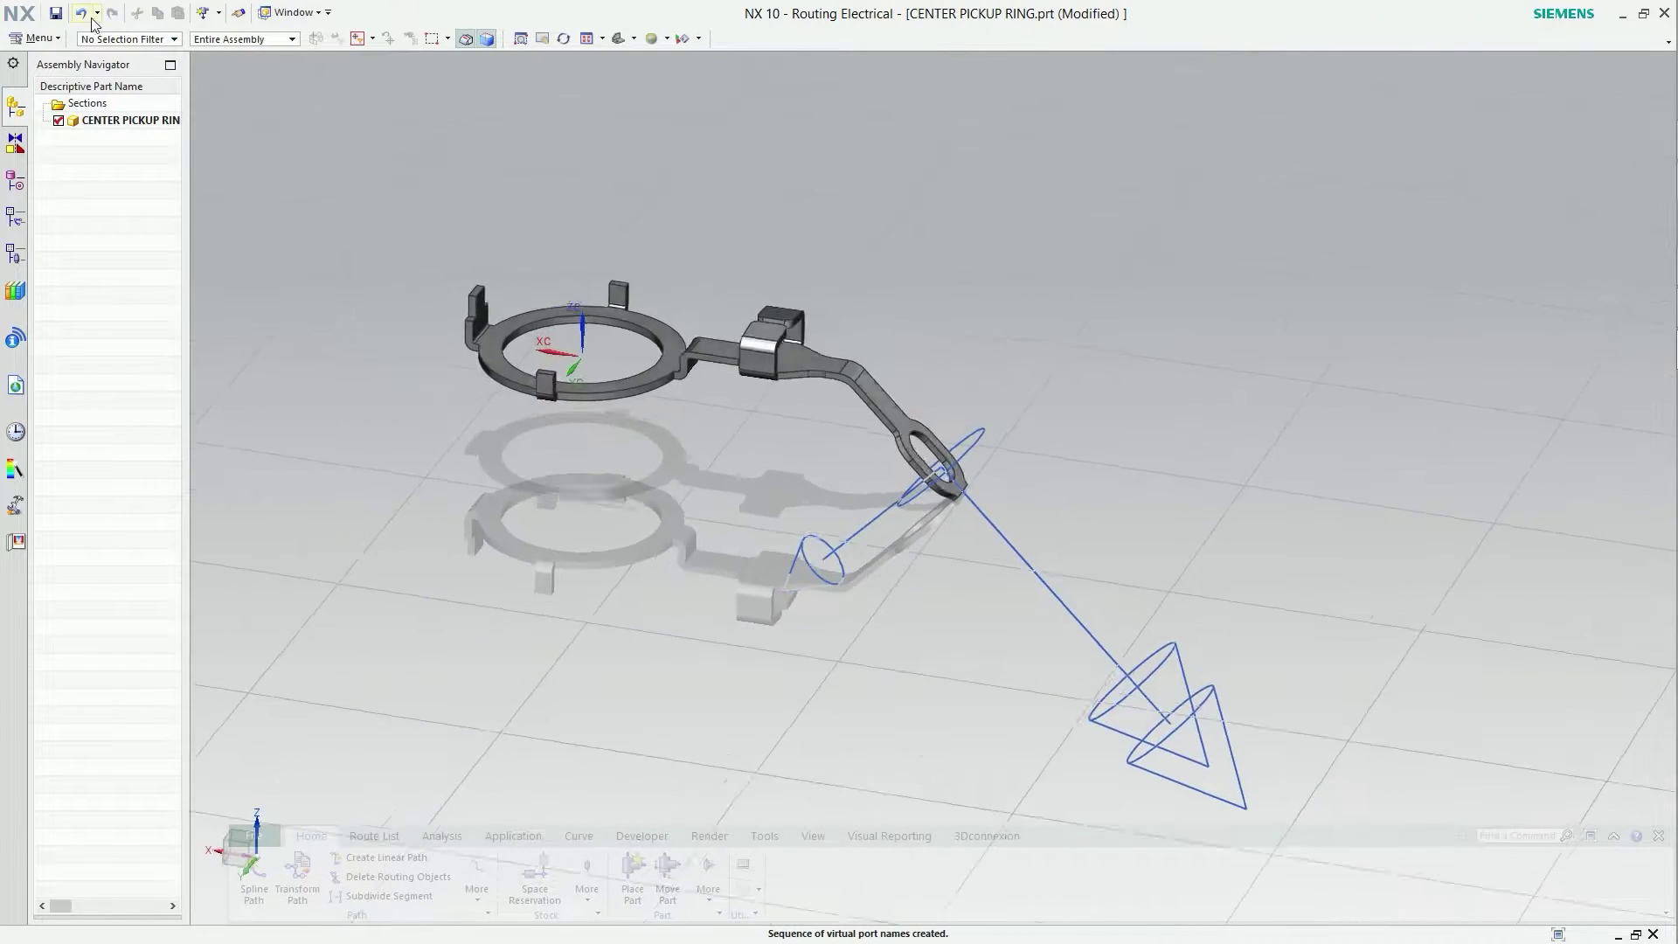
left_click(55, 13)
left_click(271, 12)
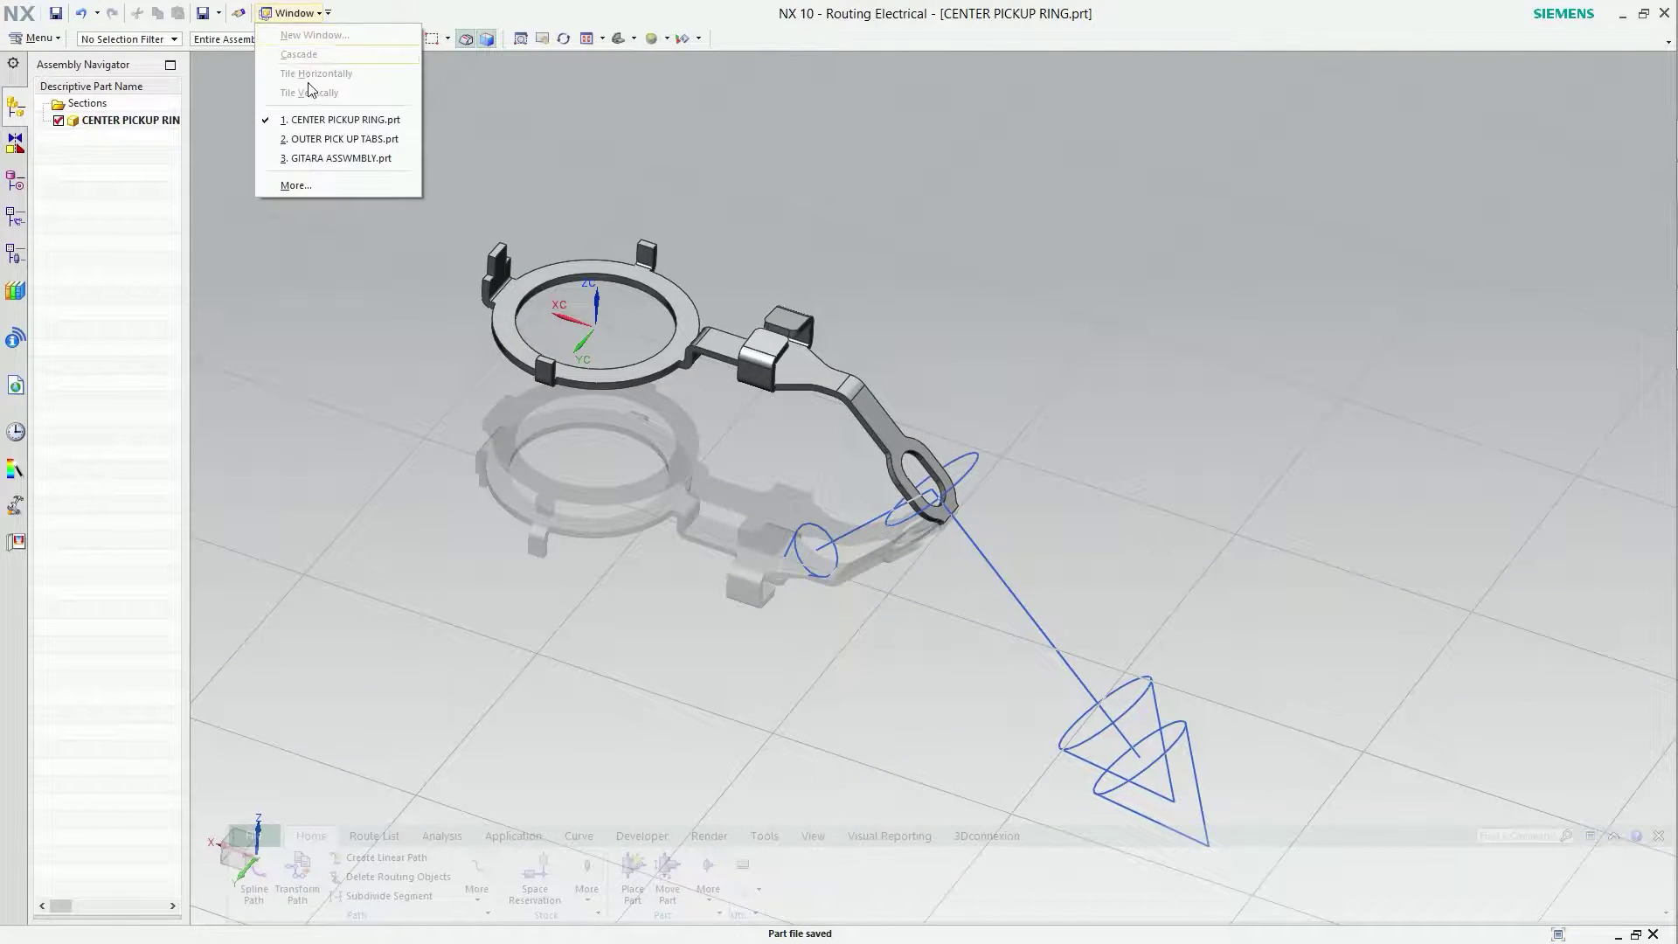
left_click(332, 160)
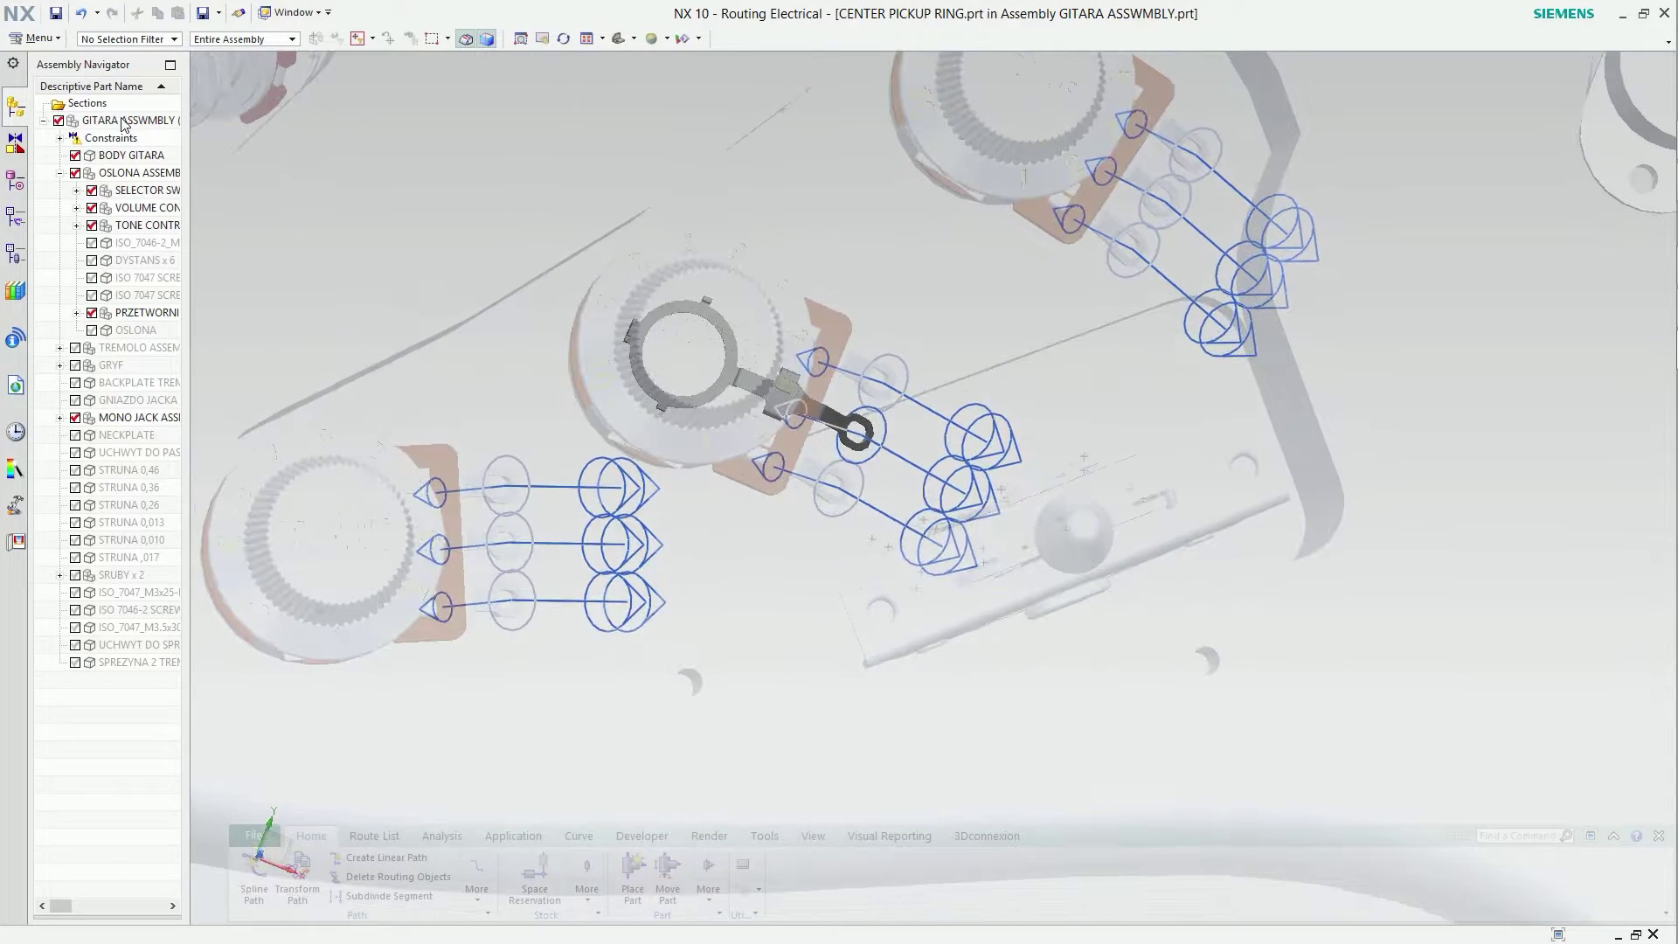
double_click(130, 119)
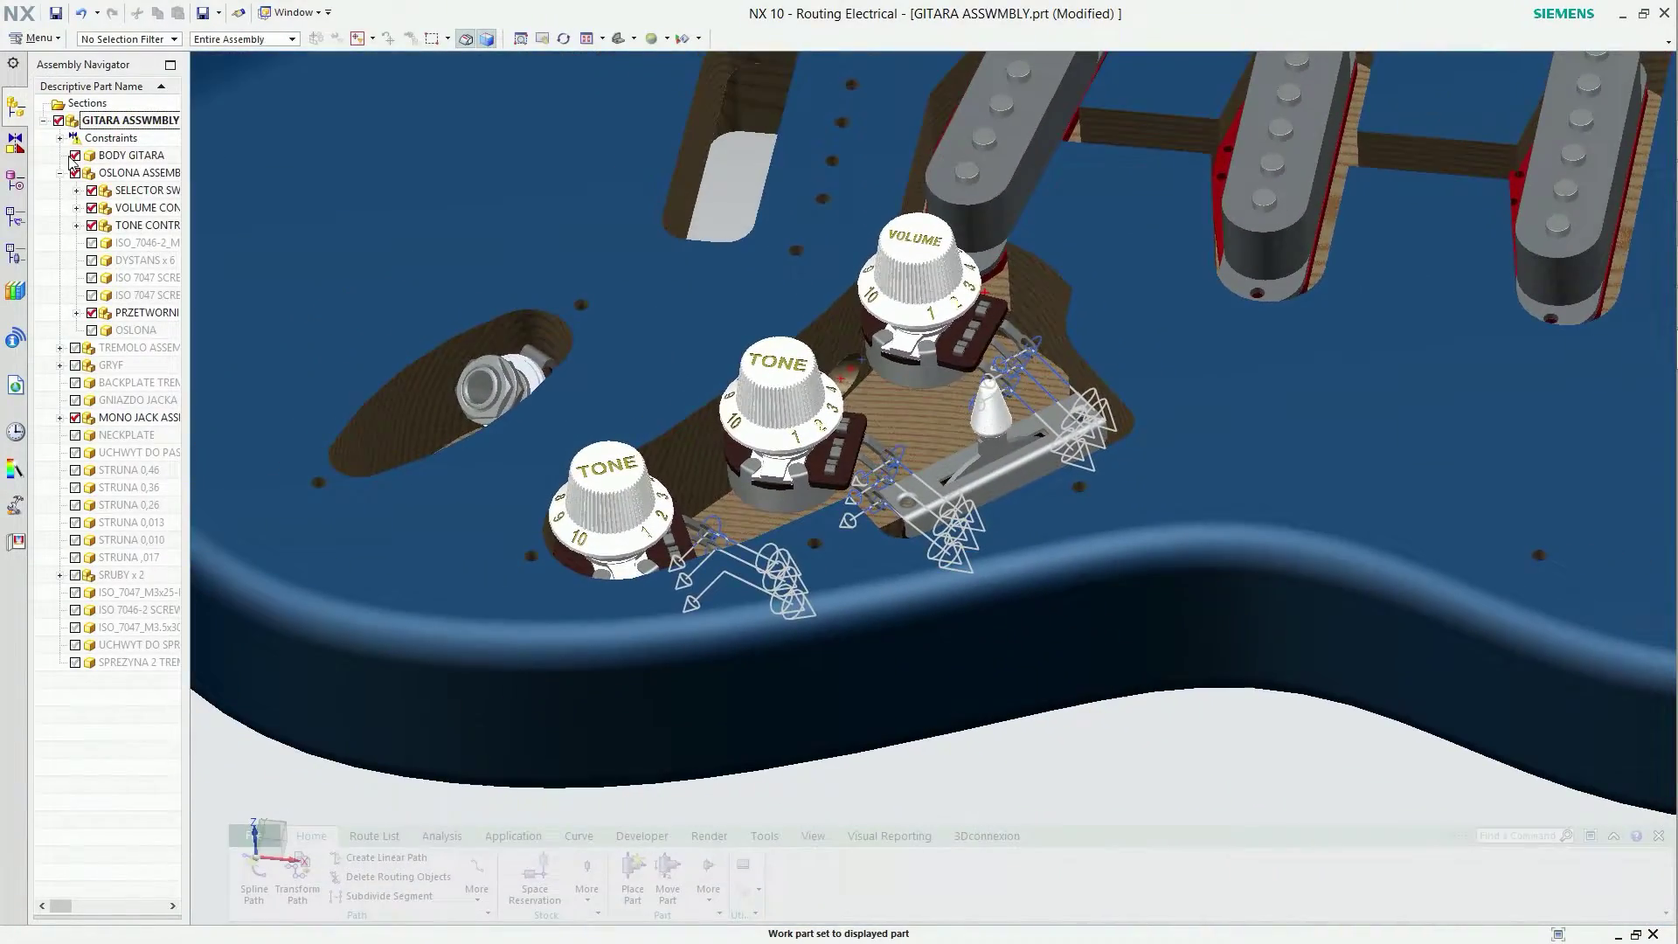
left_click(75, 156)
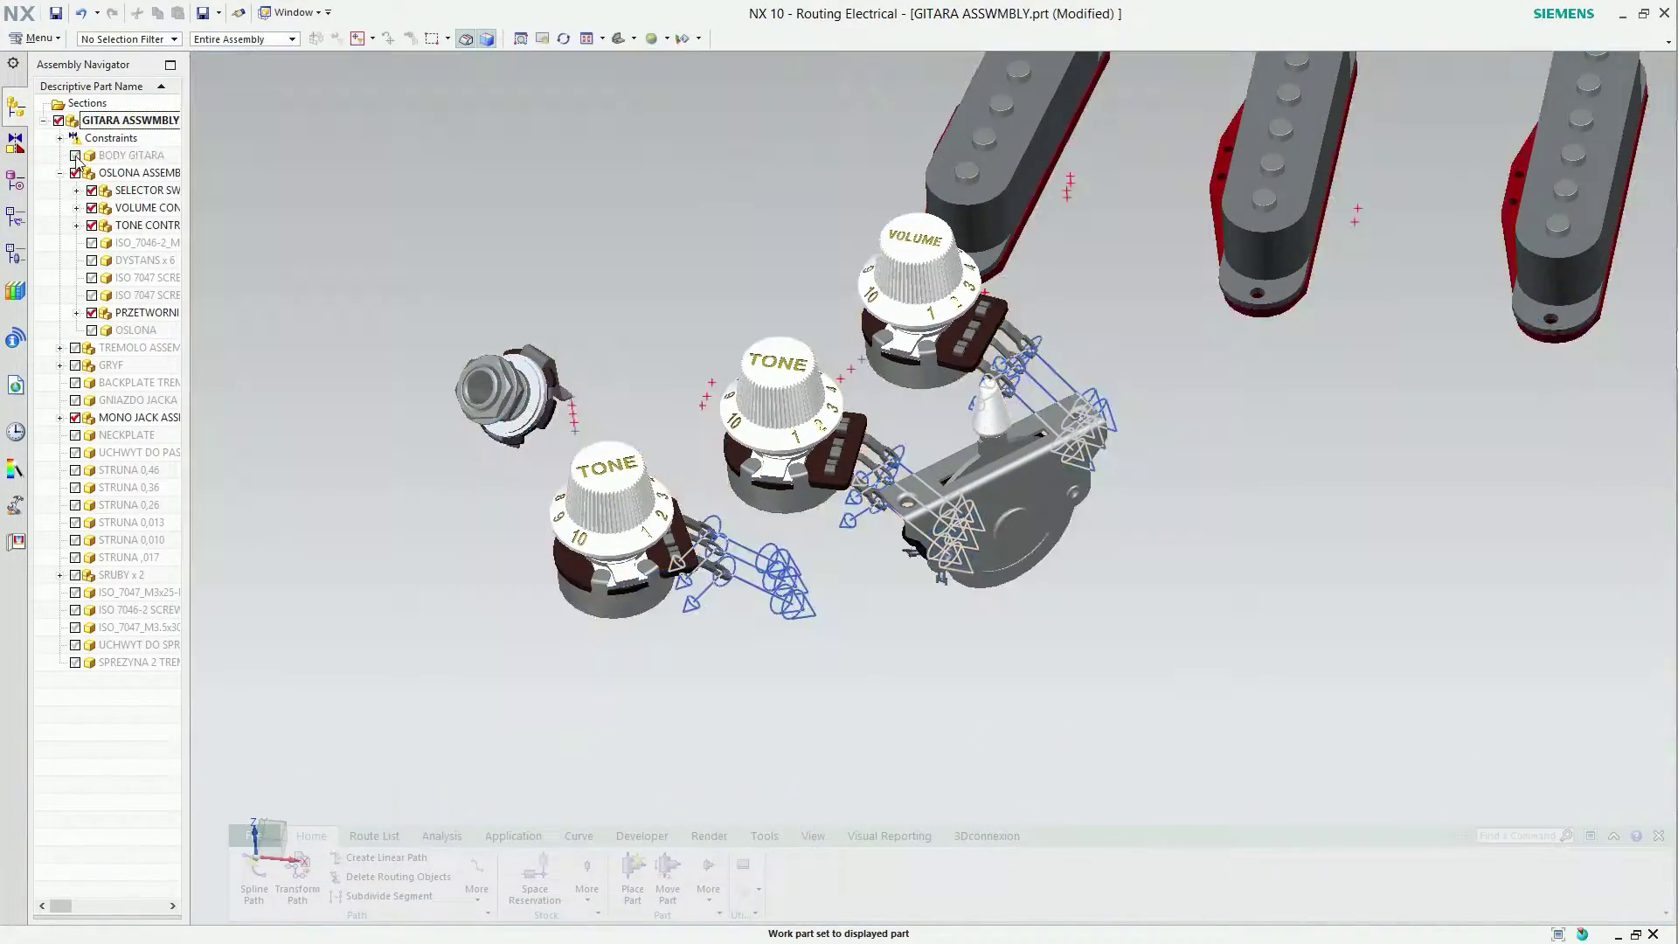
mouse_move(730, 292)
middle_mouse_down()
mouse_move(939, 327)
mouse_move(827, 473)
middle_mouse_up()
Display the CONTACT LONG part alone and orient it to see the slot.
right_click(828, 472)
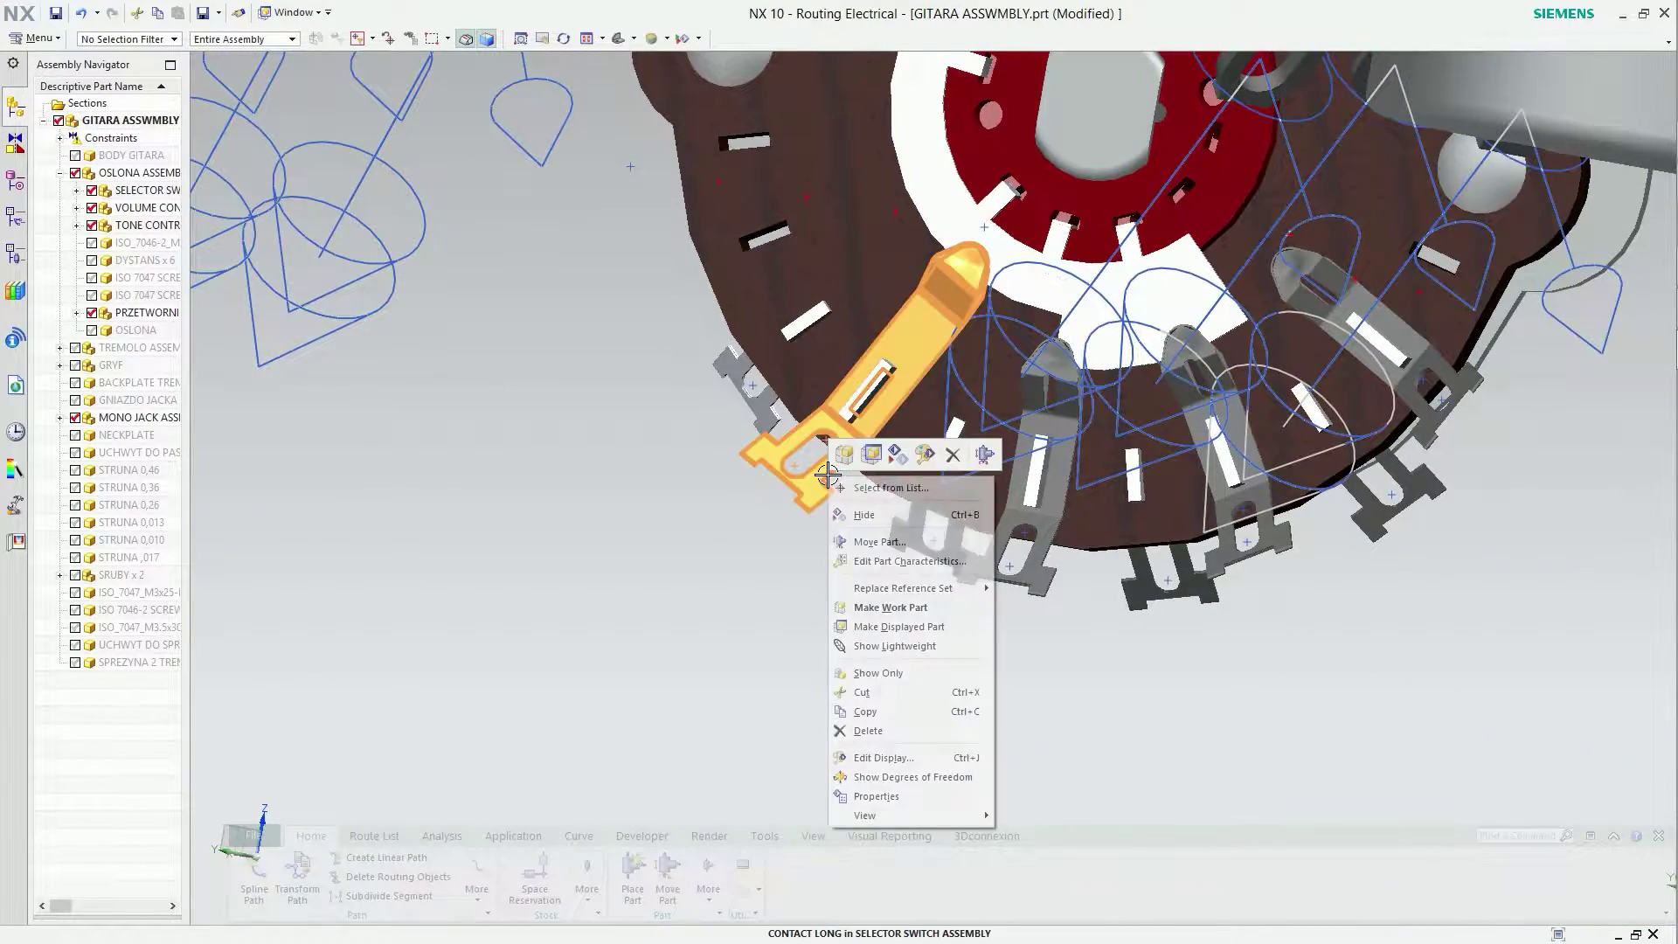
left_click(872, 454)
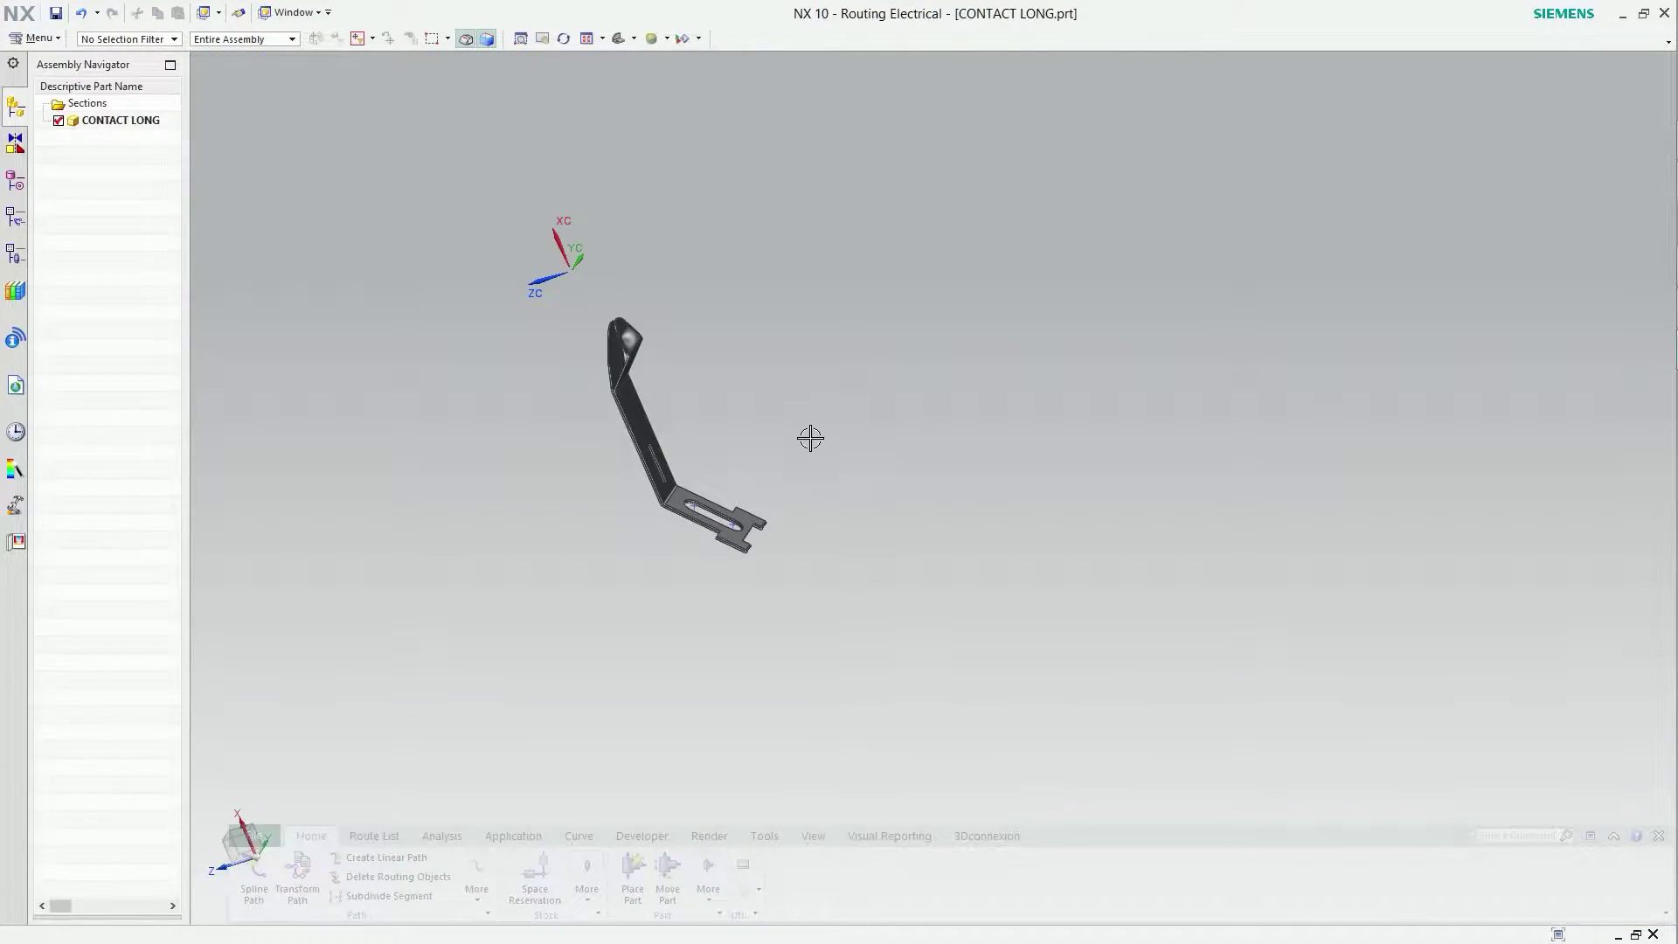
scroll(809, 438, "up", 5)
scroll(774, 535, "up", 2)
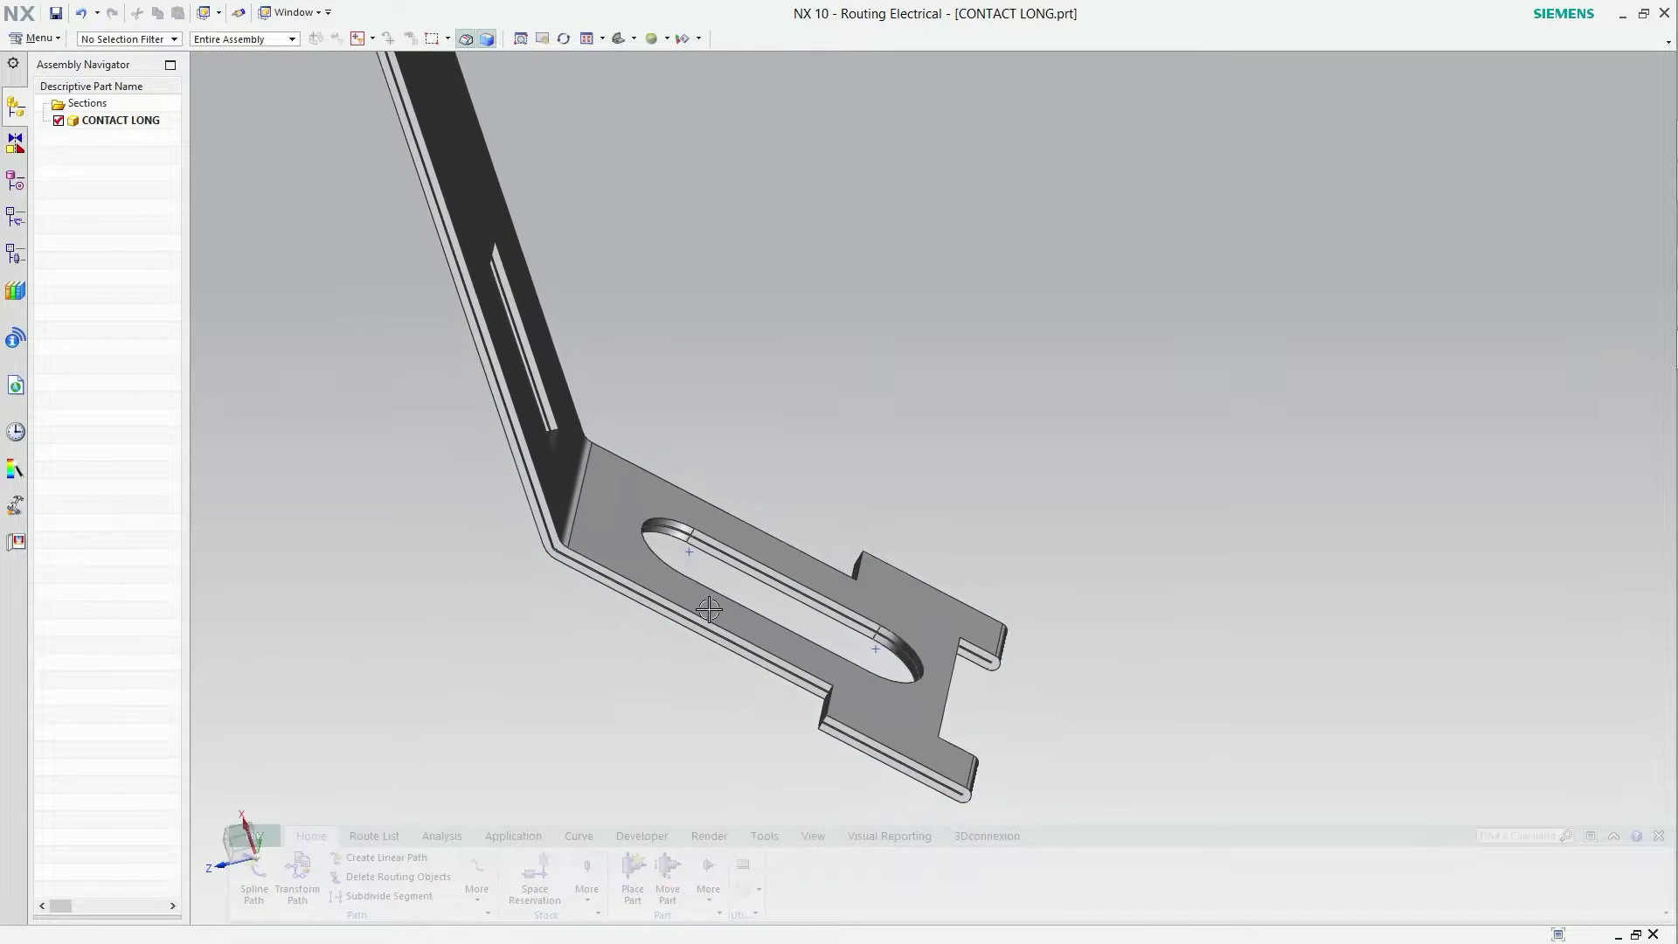
middle_click_drag(773, 534, 576, 806)
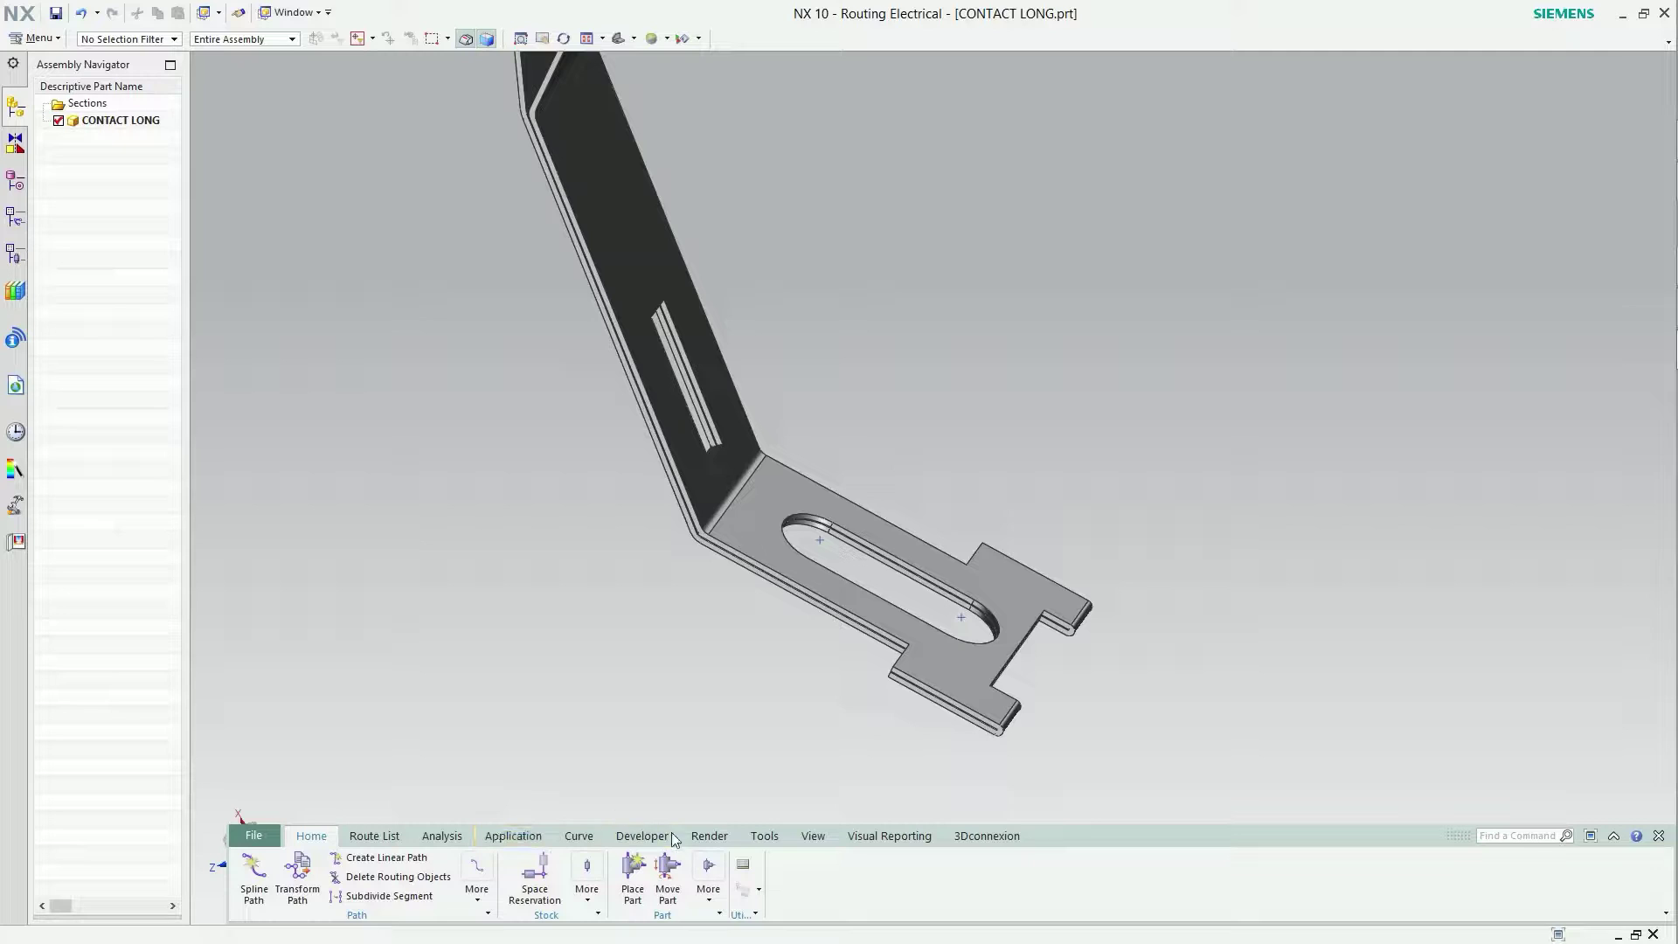
Create a point midway between the two arc ends of the slot.
left_click(578, 836)
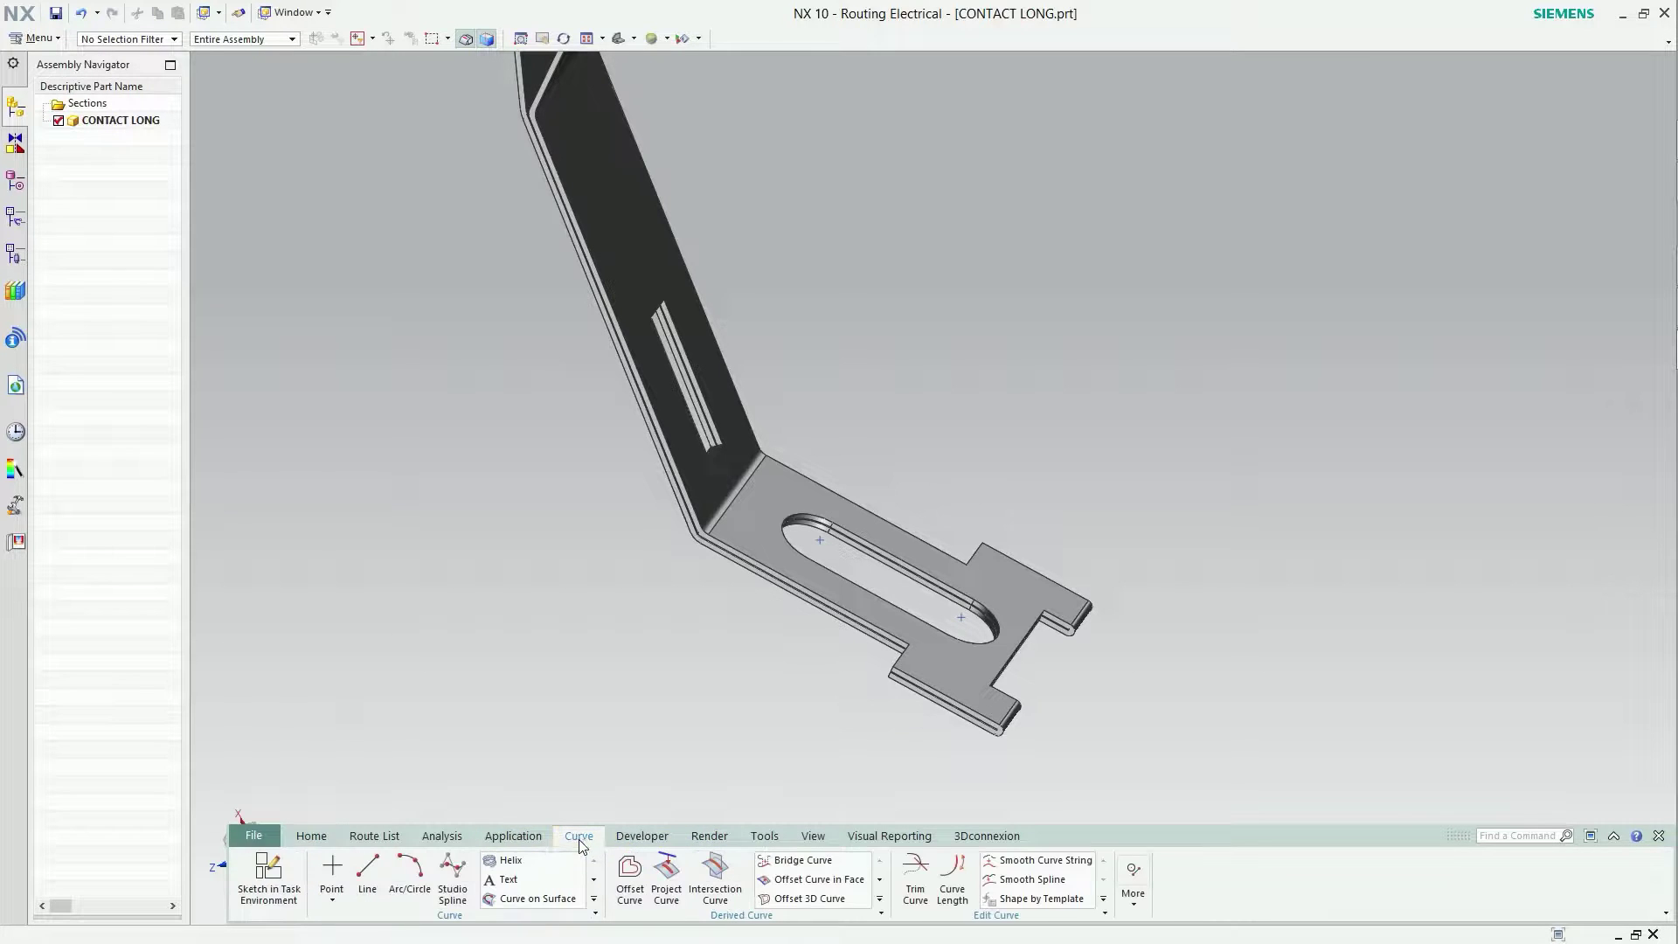
left_click(333, 876)
scroll(1038, 582, "up", 3)
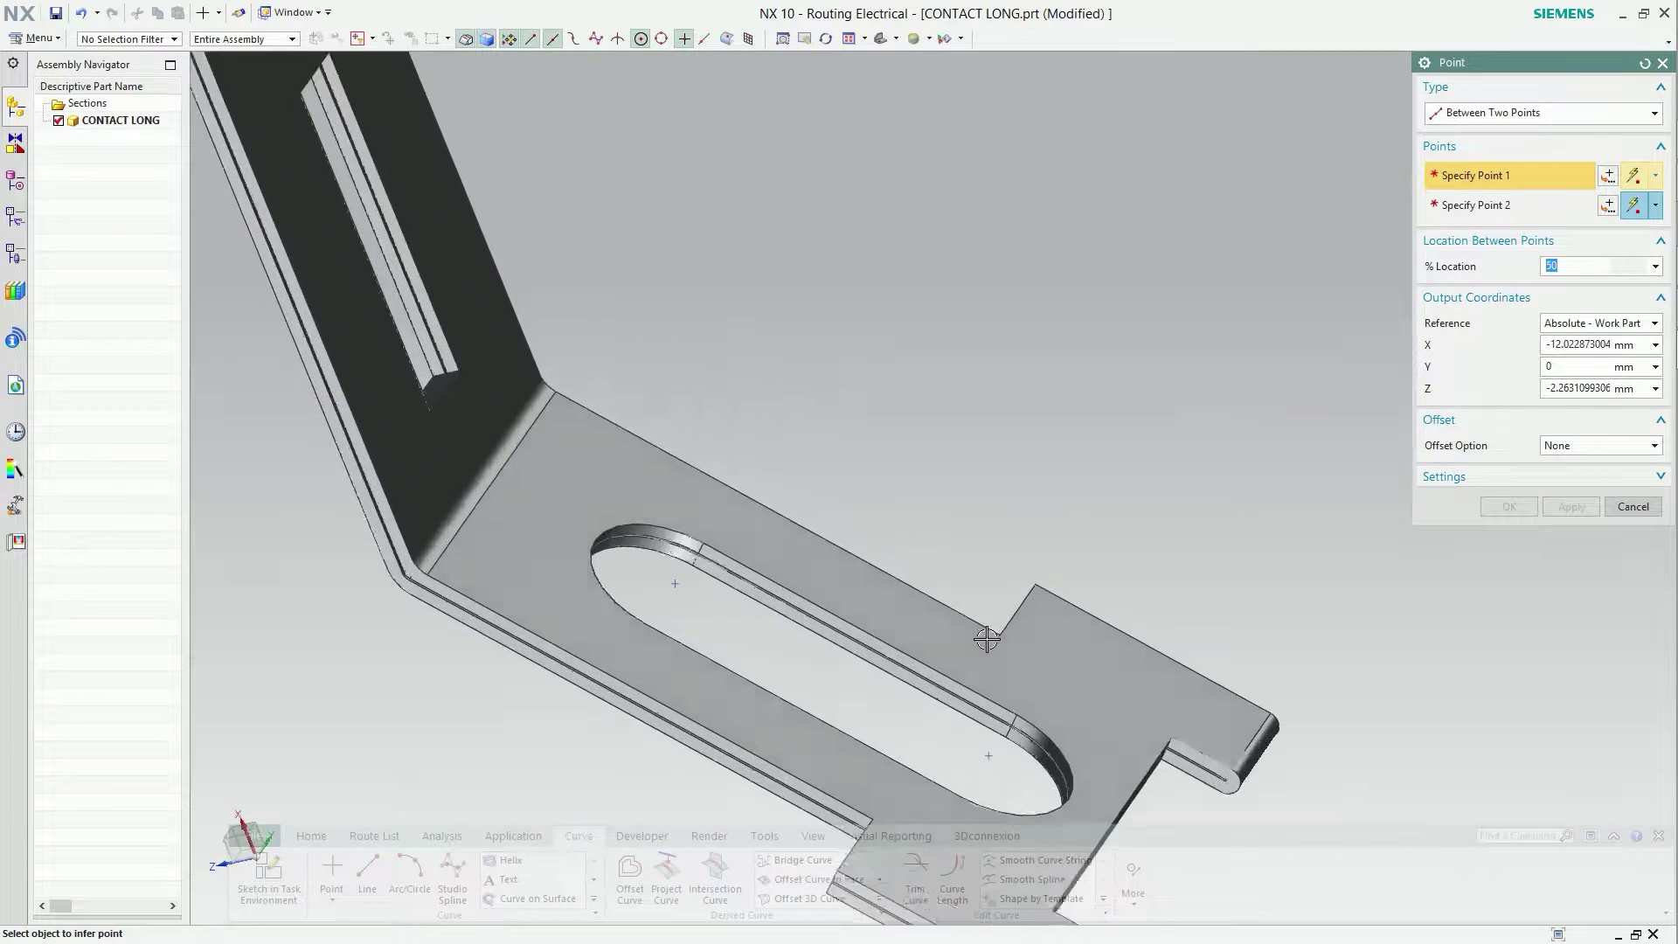
scroll(986, 641, "up", 3)
left_click(995, 443)
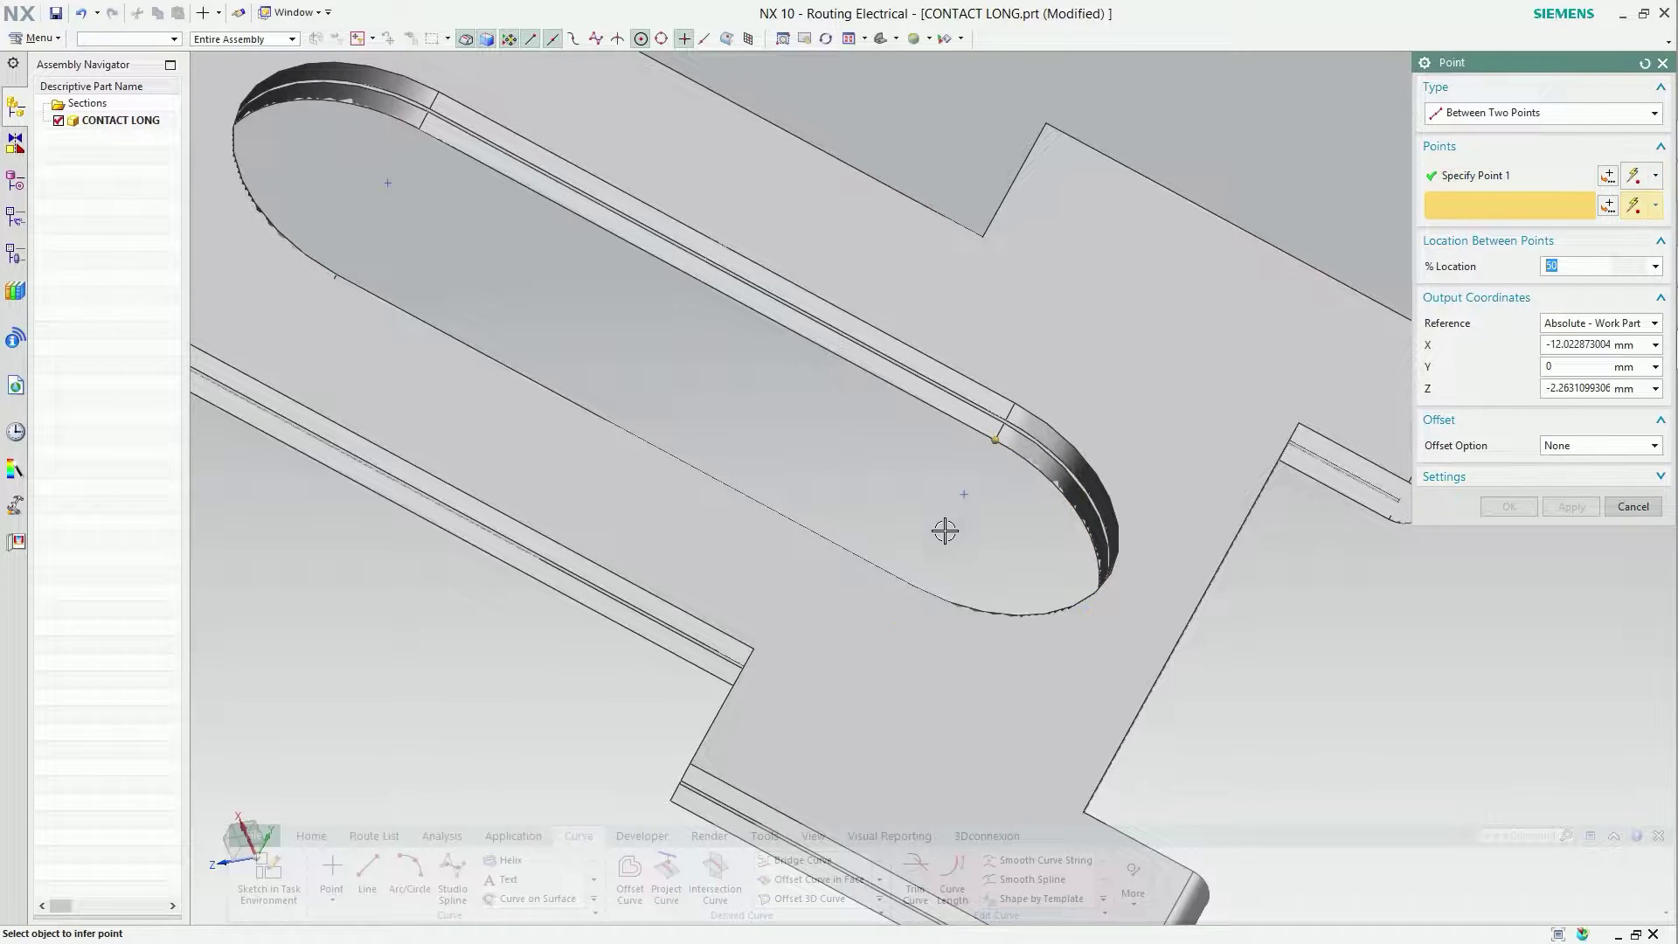
left_click(908, 610)
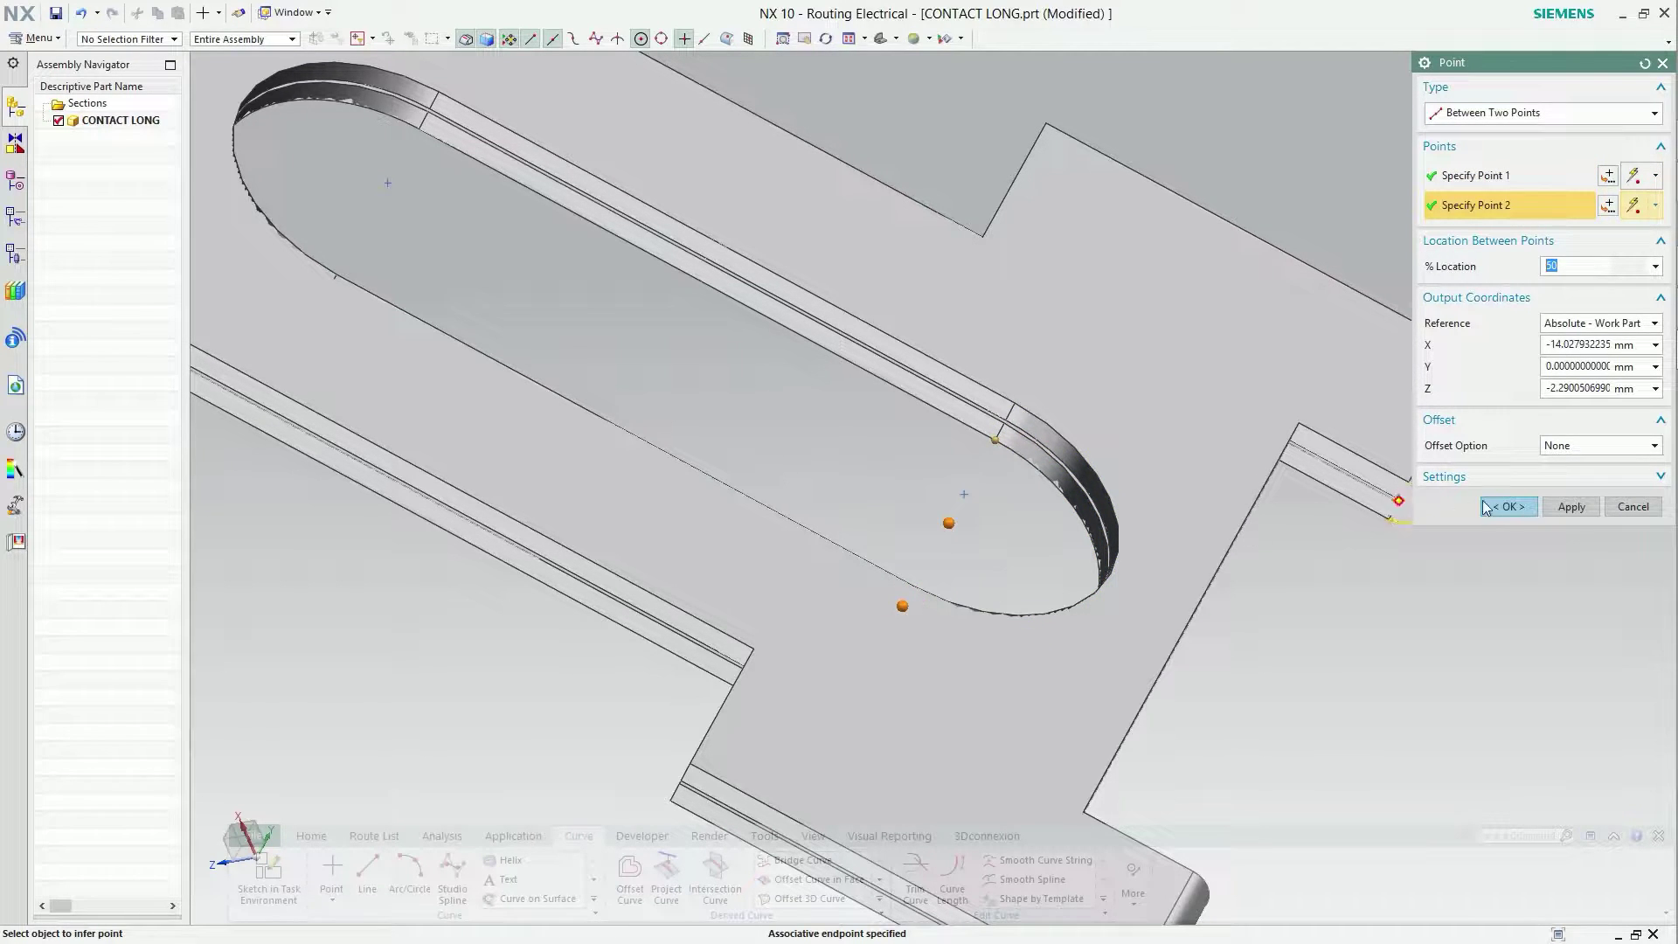
left_click(1485, 507)
scroll(1398, 503, "down", 5)
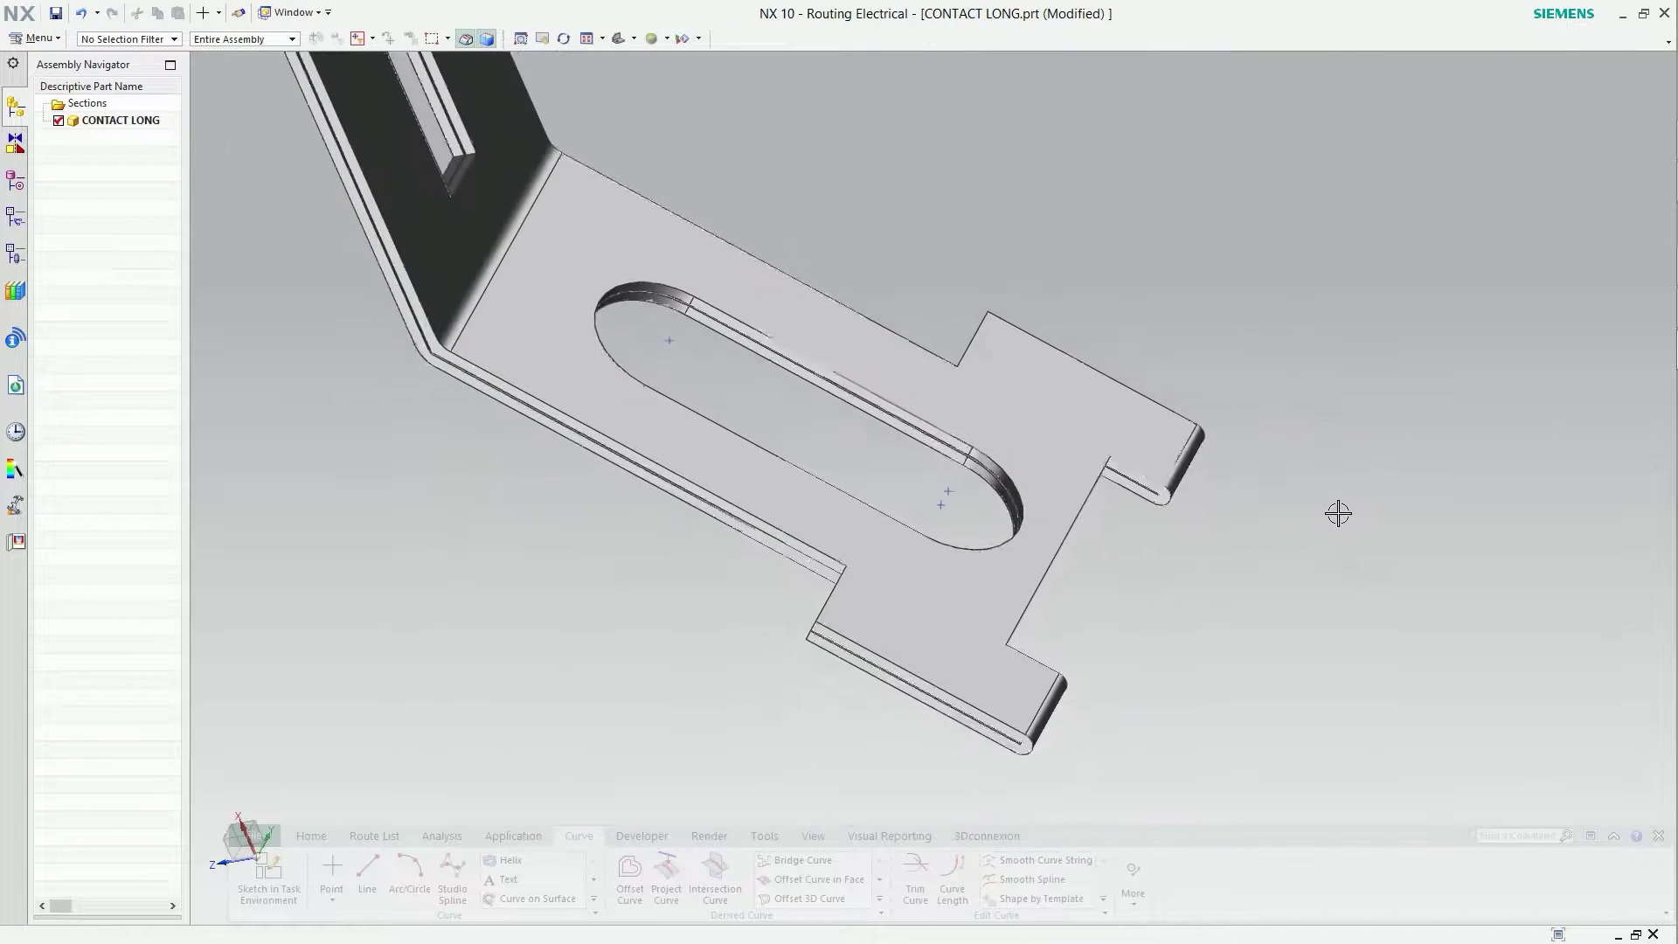
Start qualifying CONTACT LONG as a routing part with a new Multi port.
left_click(311, 835)
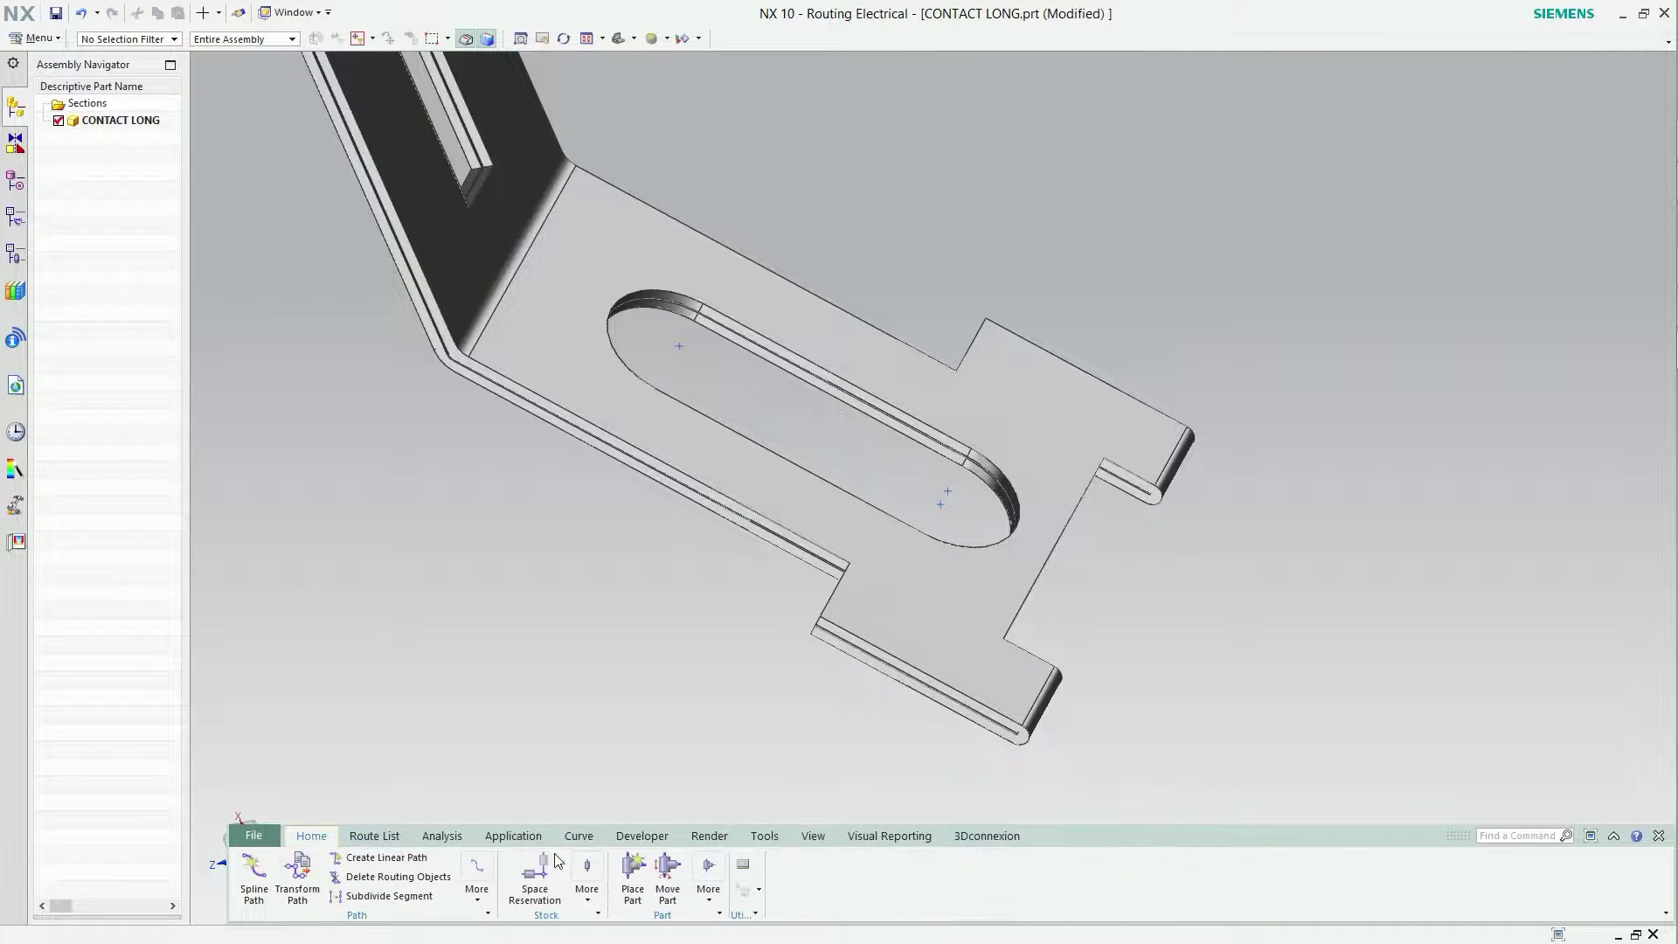
left_click(708, 891)
left_click(769, 835)
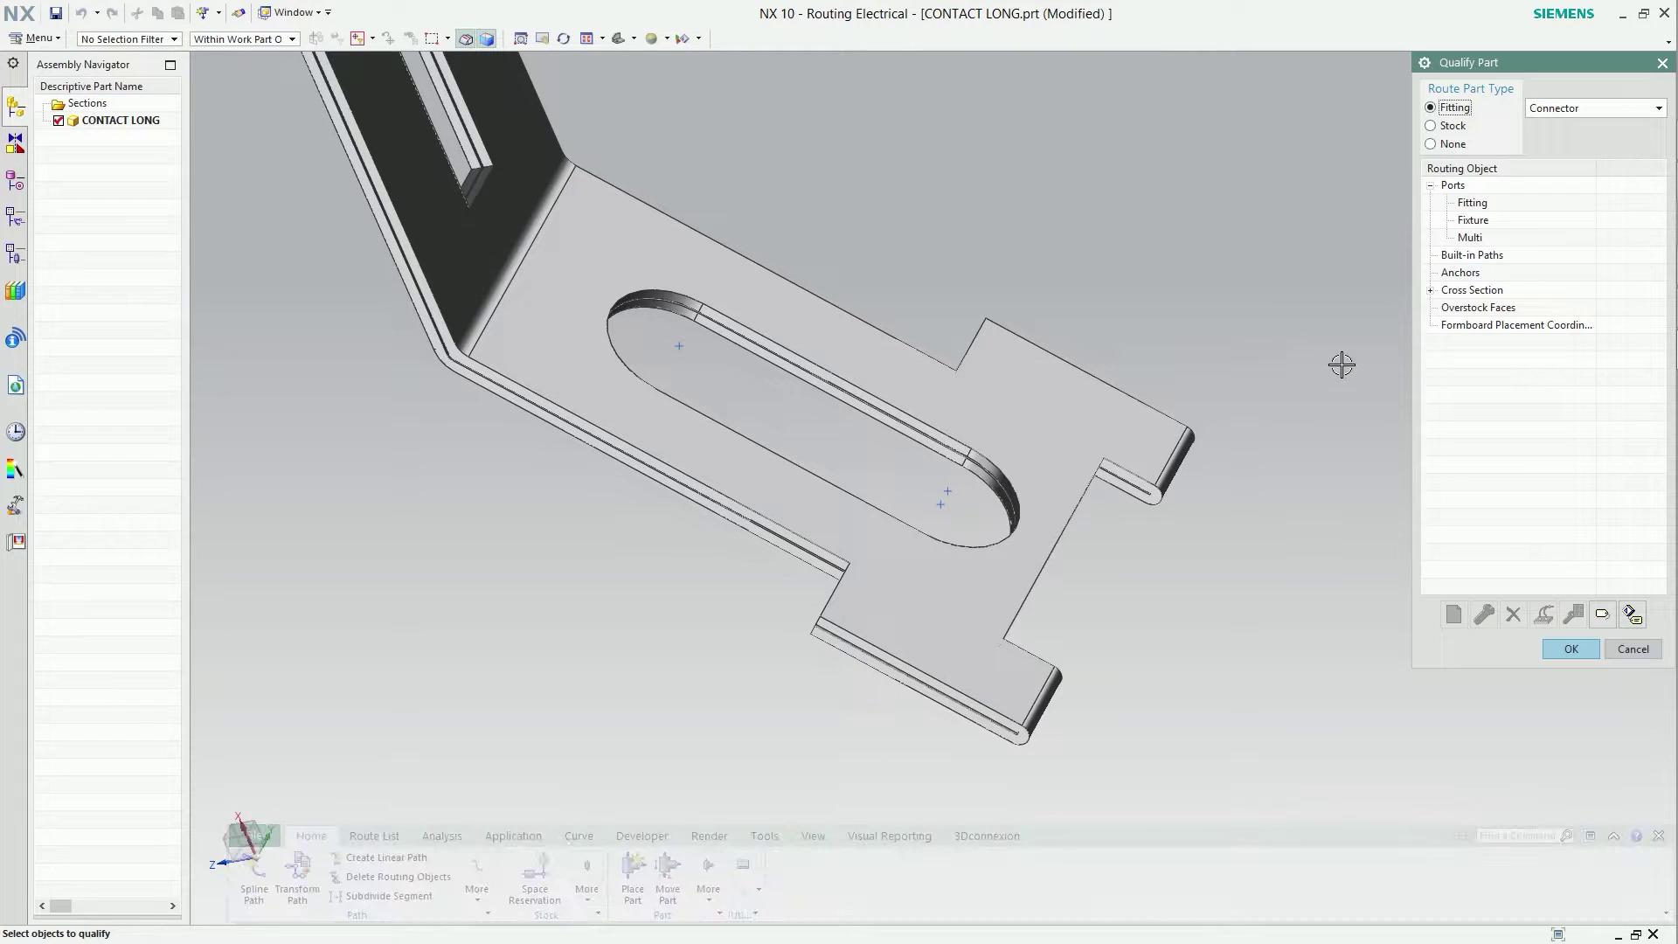
left_click(1486, 206)
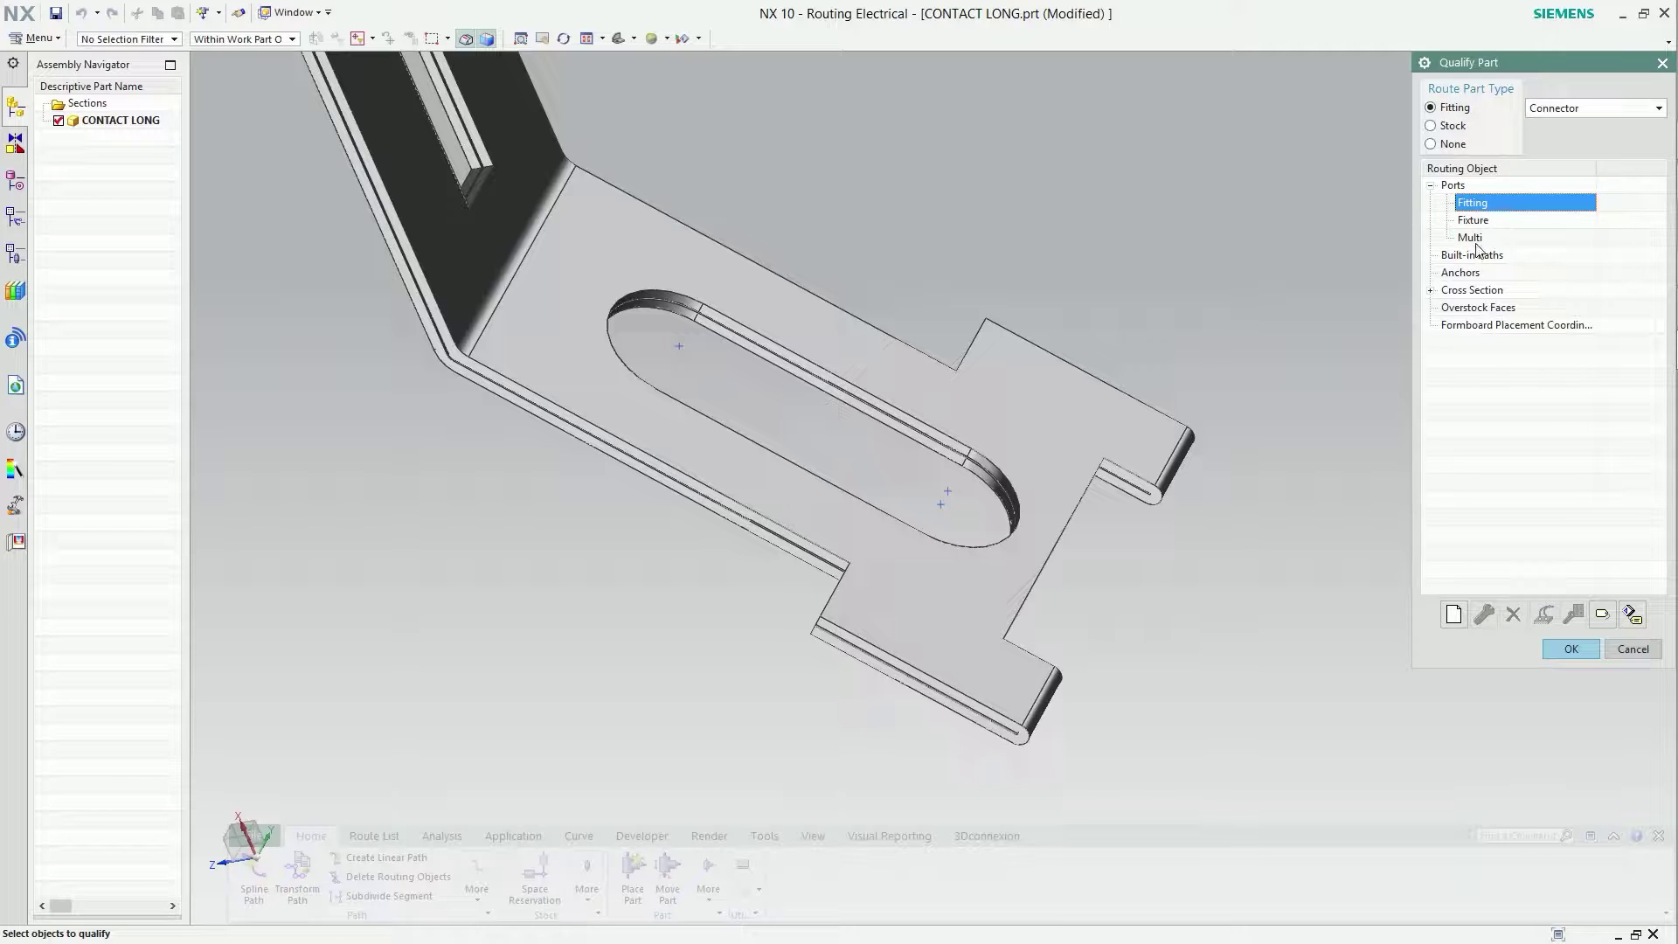
left_click(1475, 240)
left_click(1453, 615)
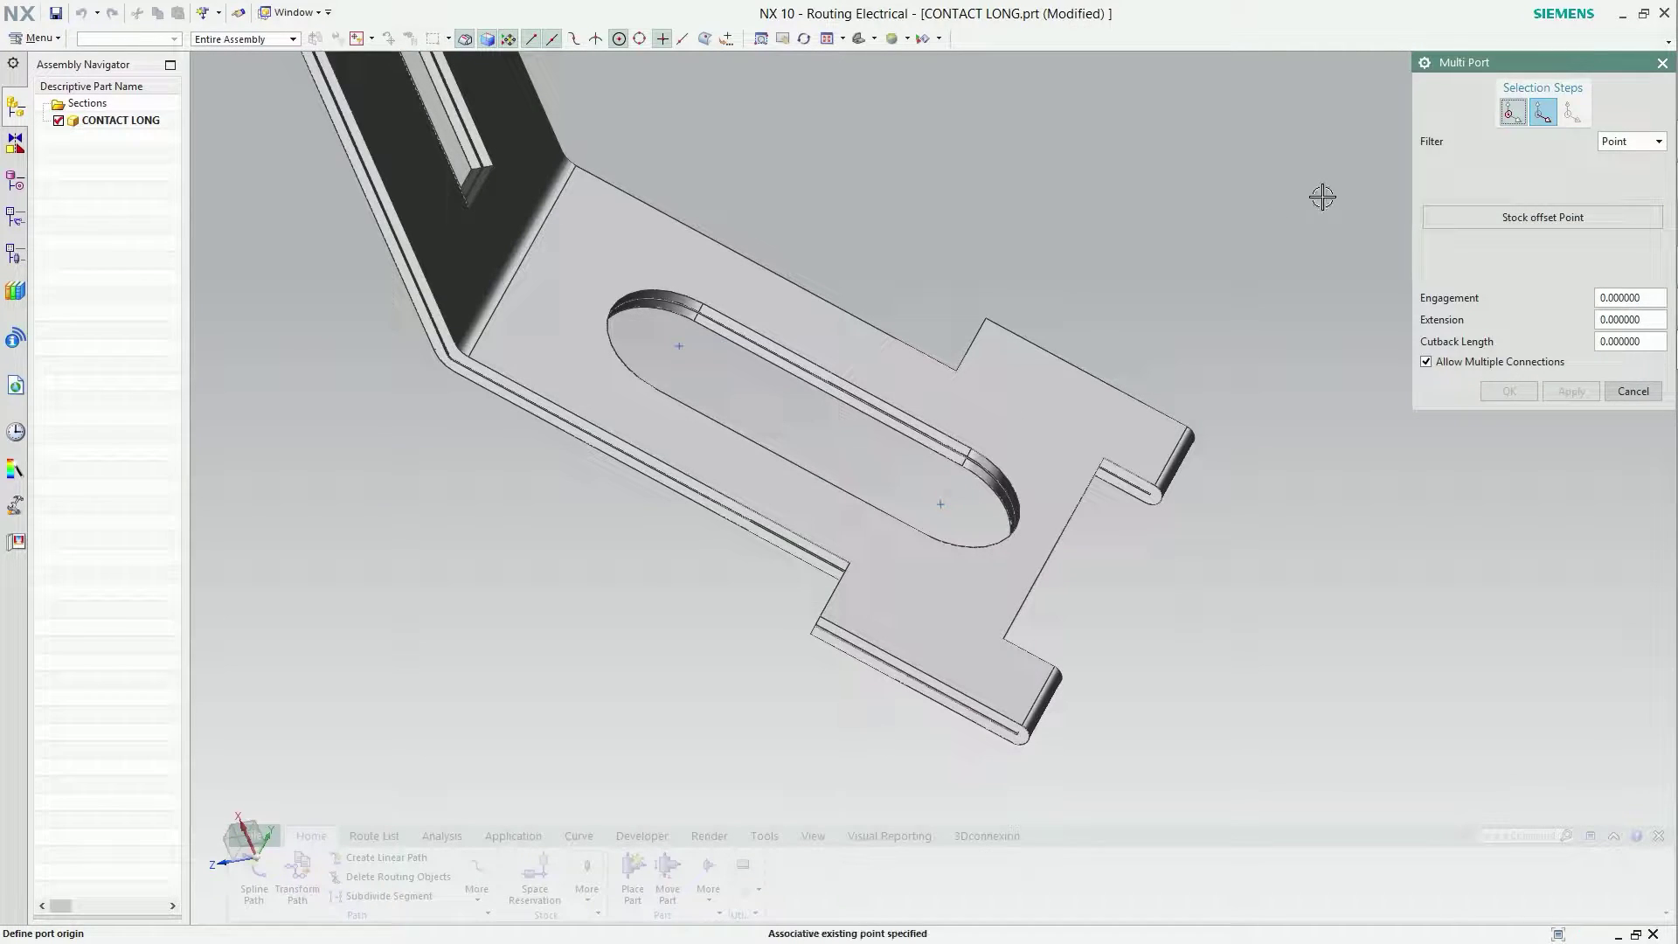
Place the port at the new slot point with direction and rotation vectors.
left_click(1542, 114)
left_click(675, 346)
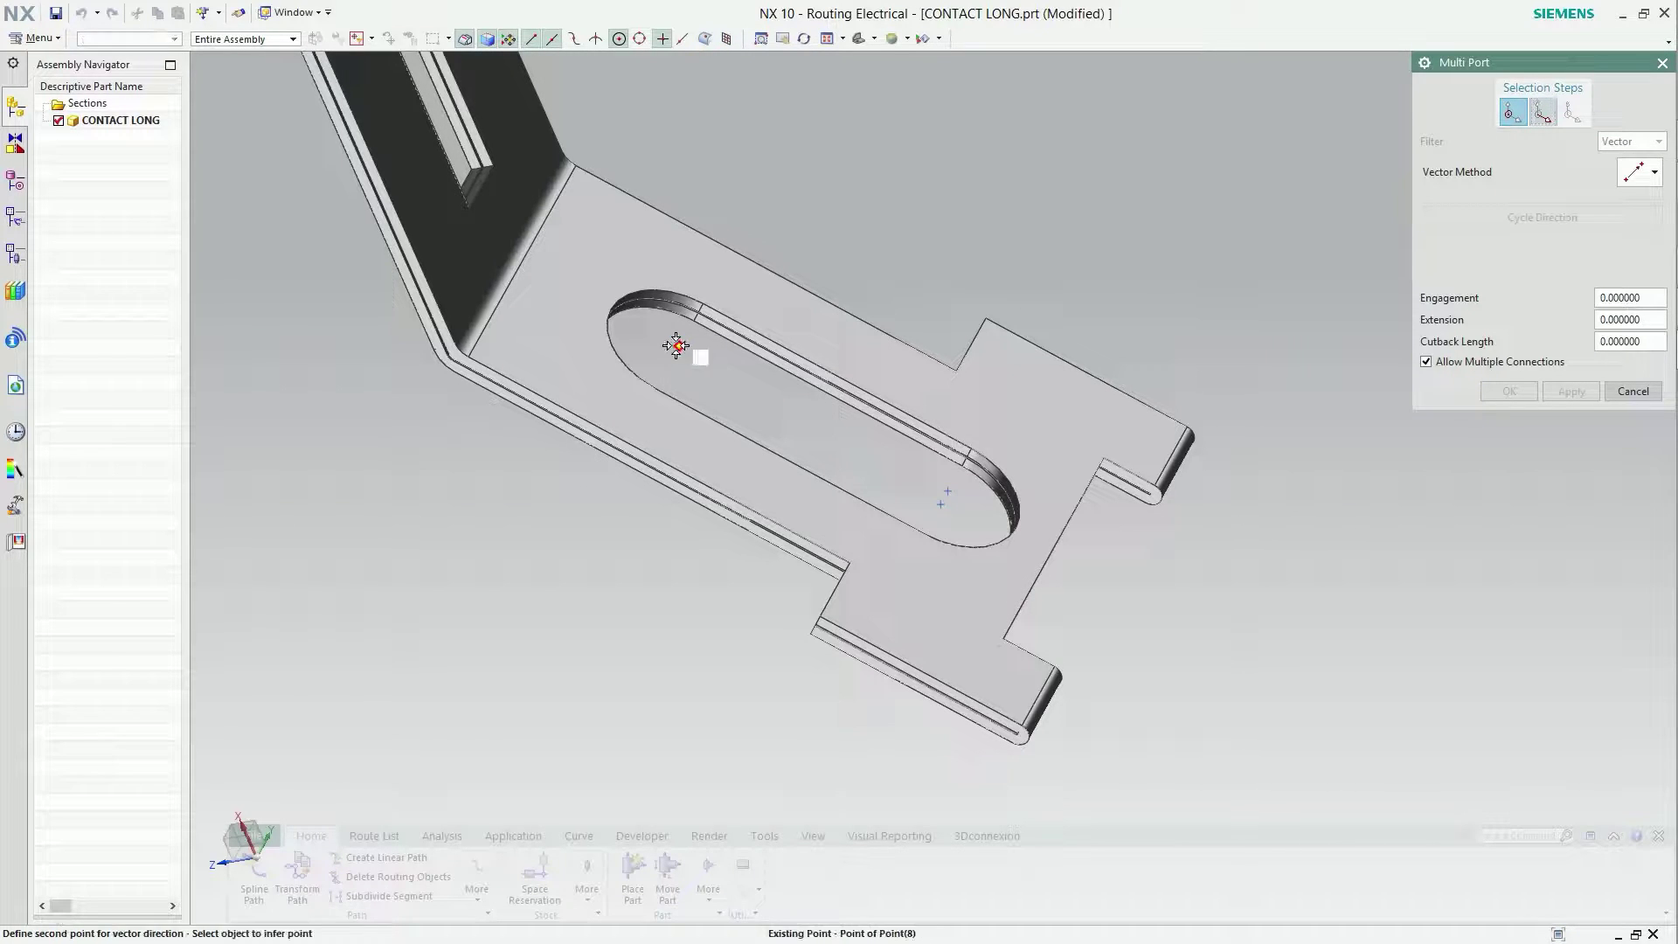
left_click(944, 492)
left_click(1572, 112)
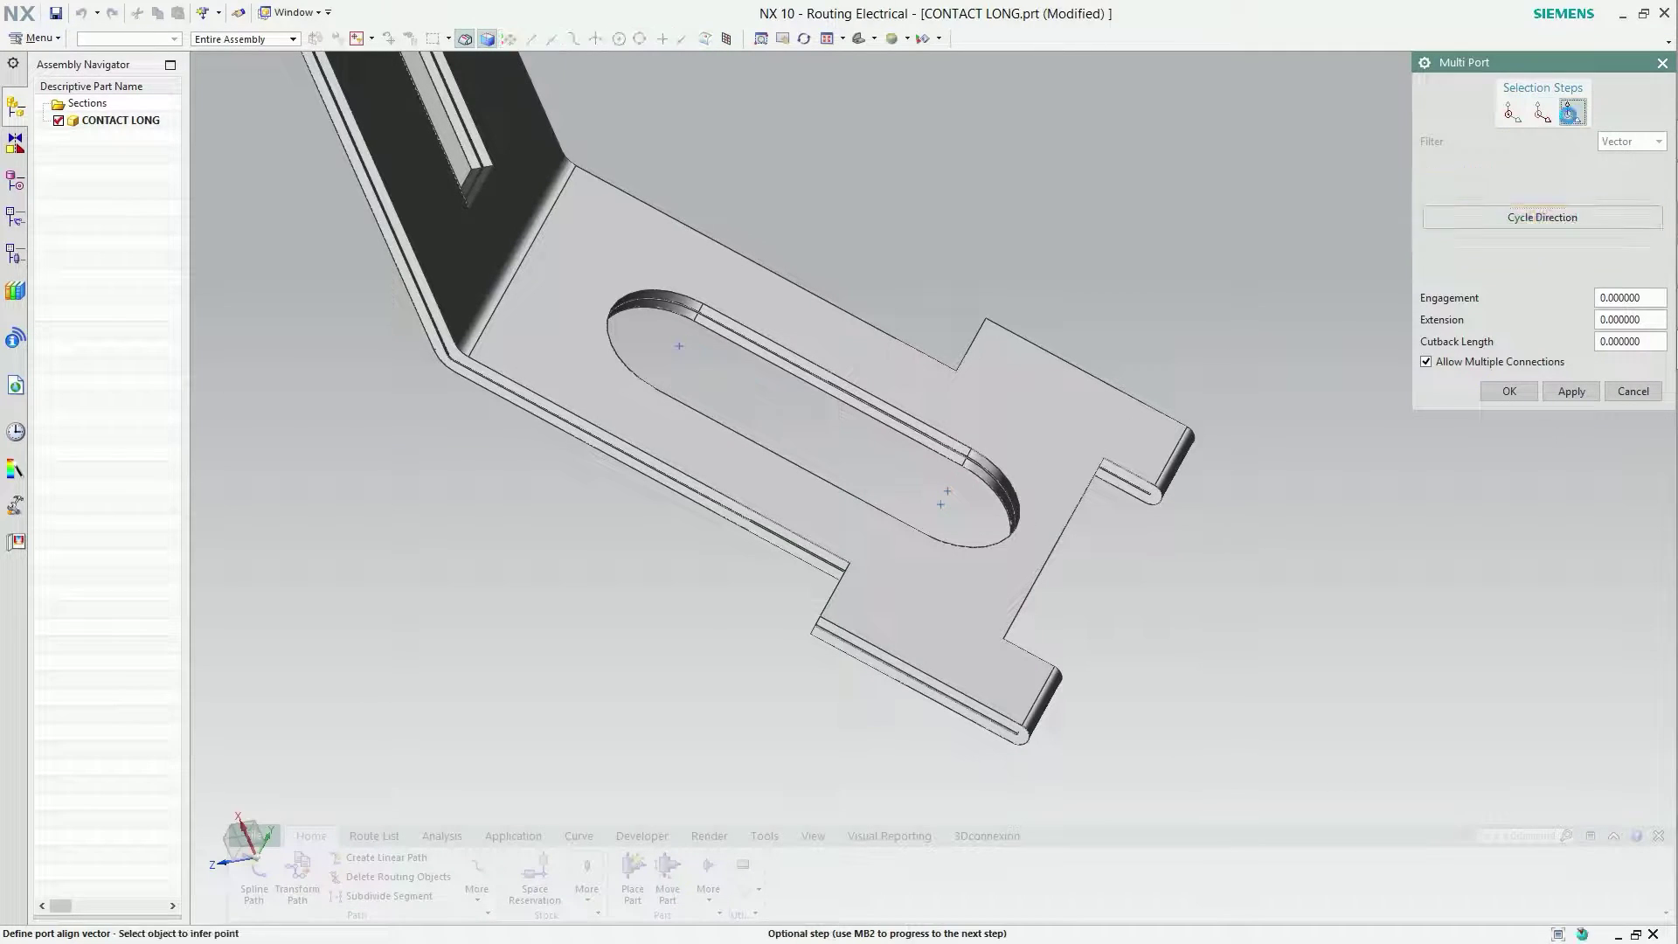
left_click(934, 507)
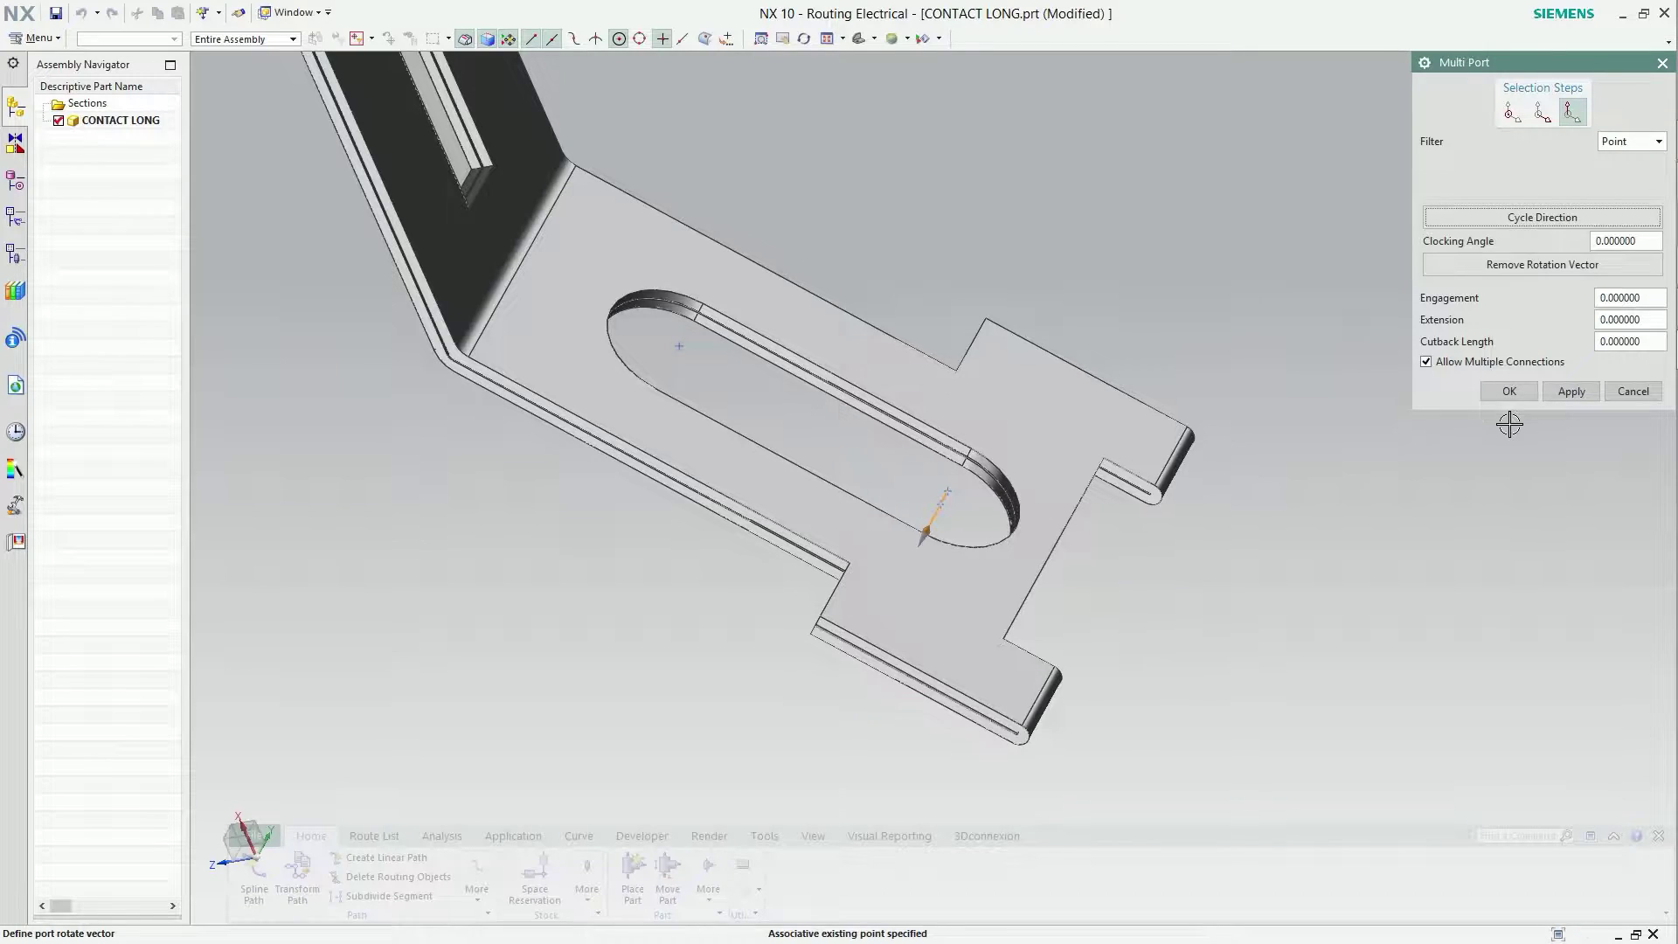
left_click(1509, 391)
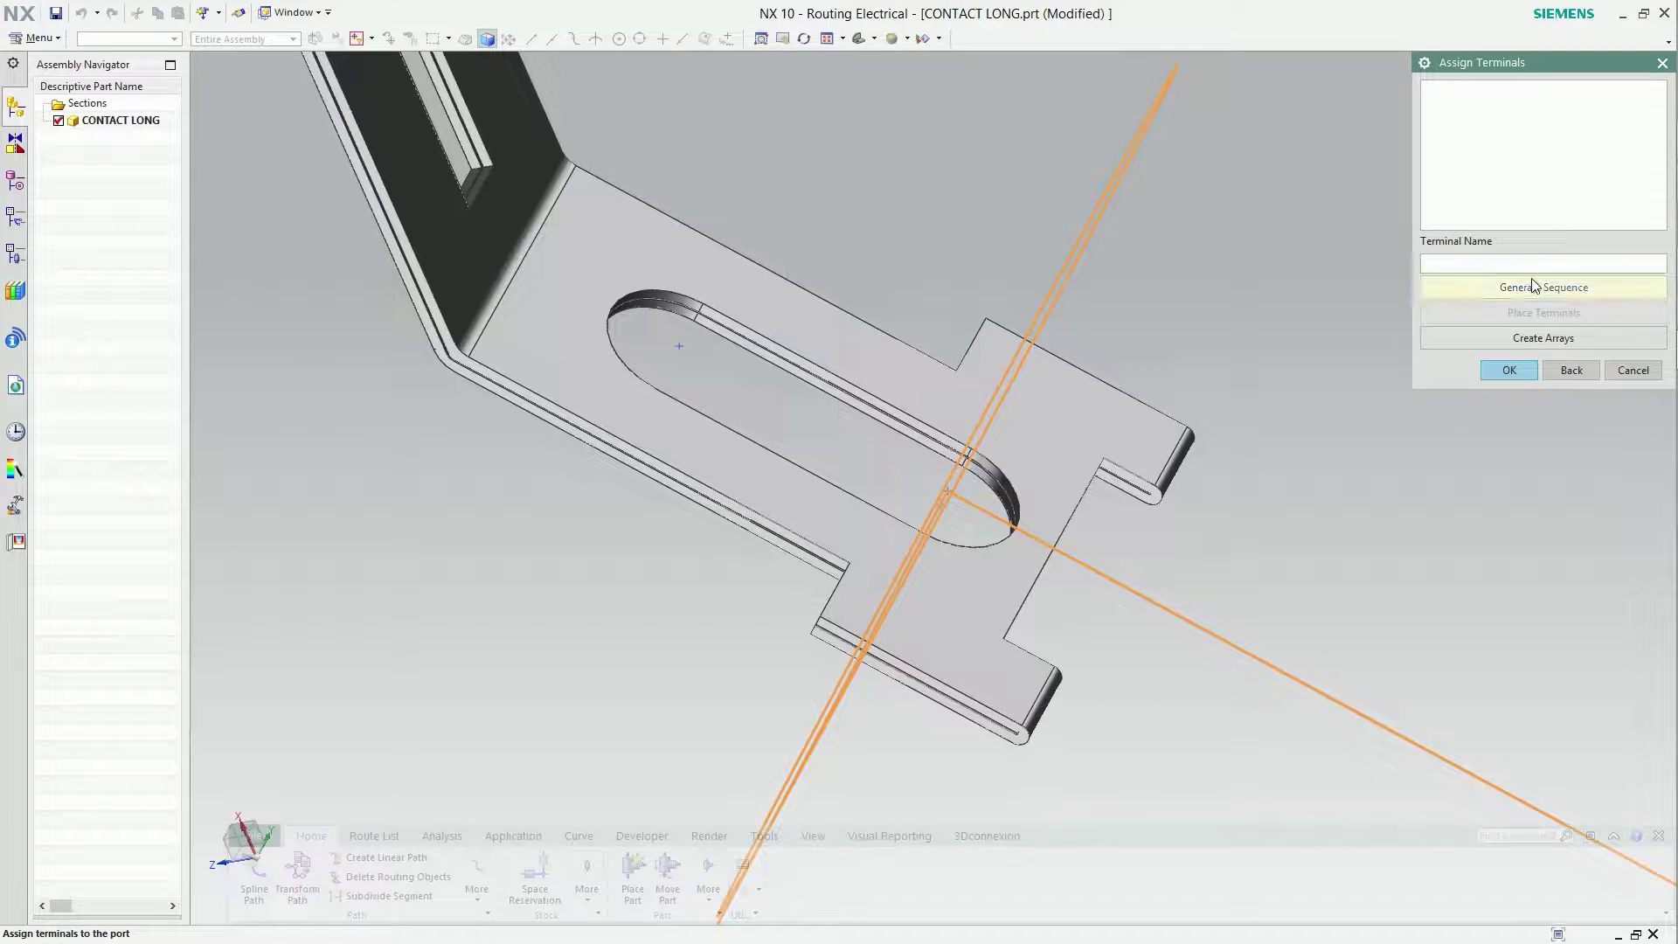
Name the terminals fd1–fd3 with 1, 2, 3 numbering and finish qualifying the contact.
left_click(1541, 287)
type("fd")
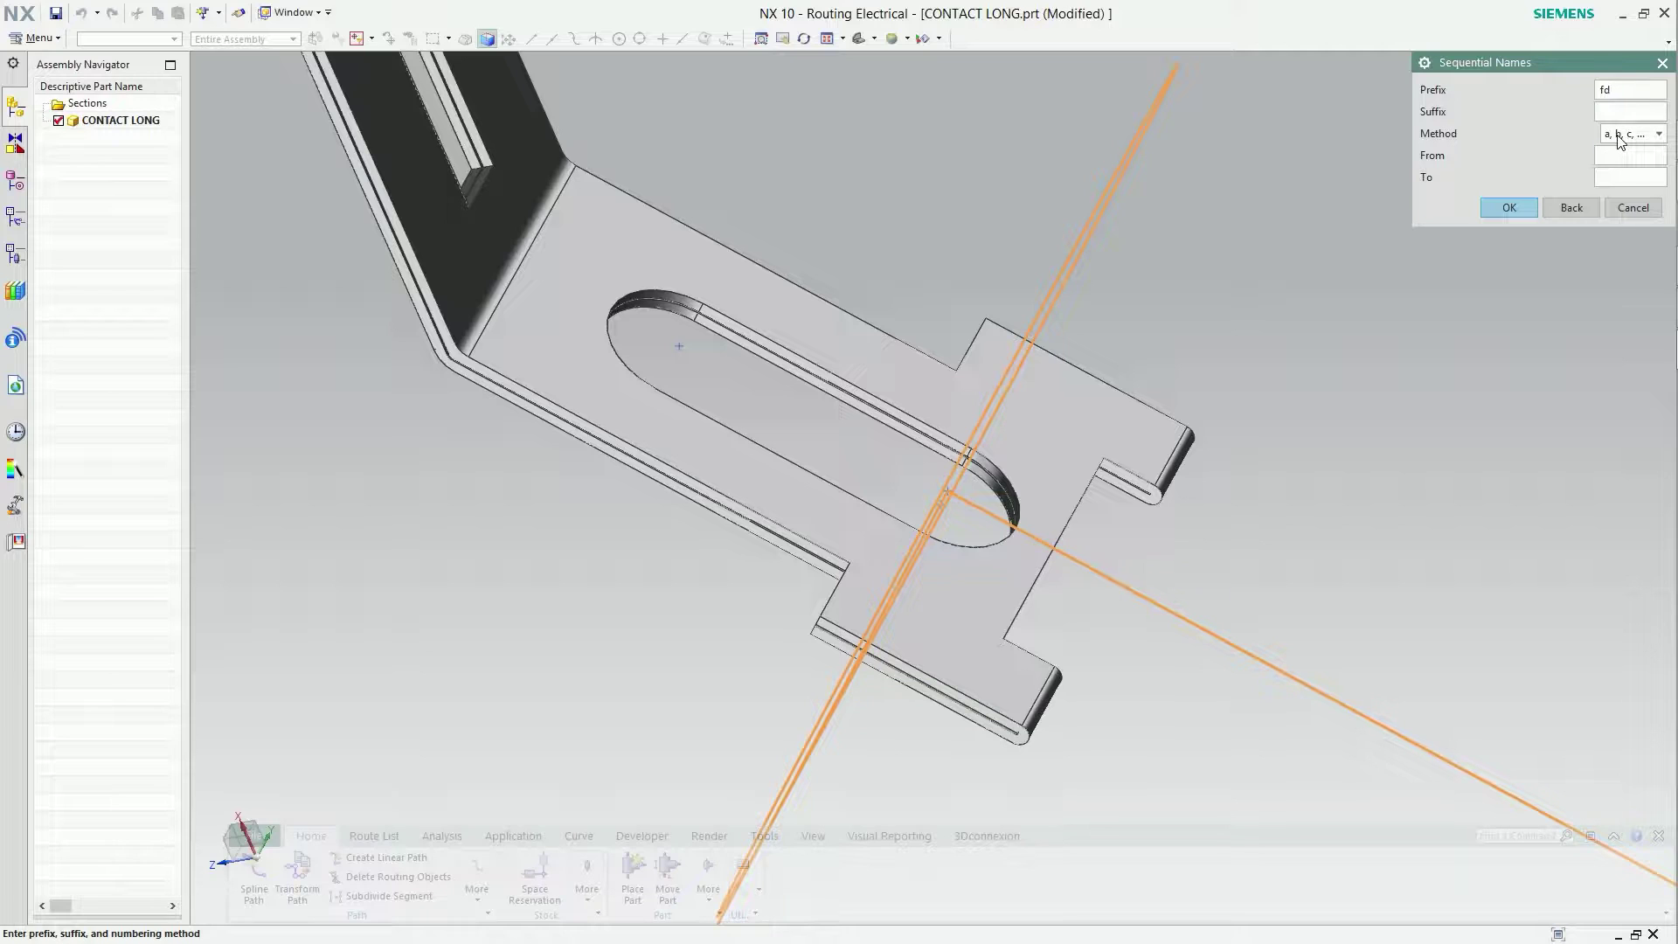
left_click(1620, 140)
left_click(1627, 169)
left_click(1520, 216)
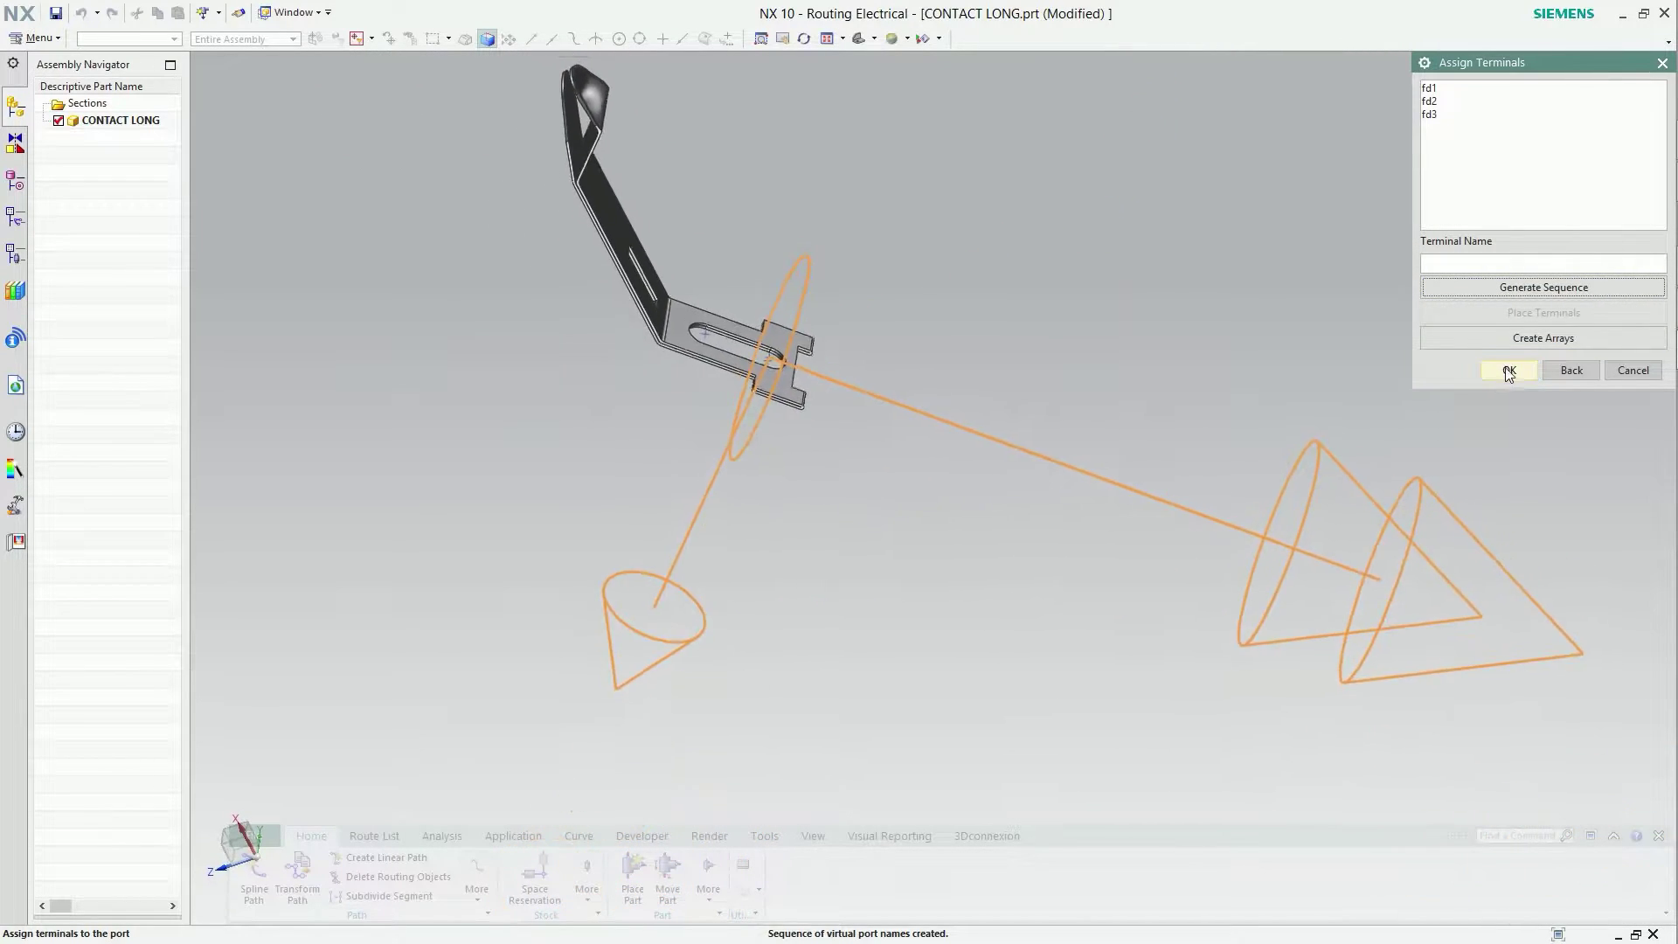
left_click(1510, 370)
left_click(1571, 645)
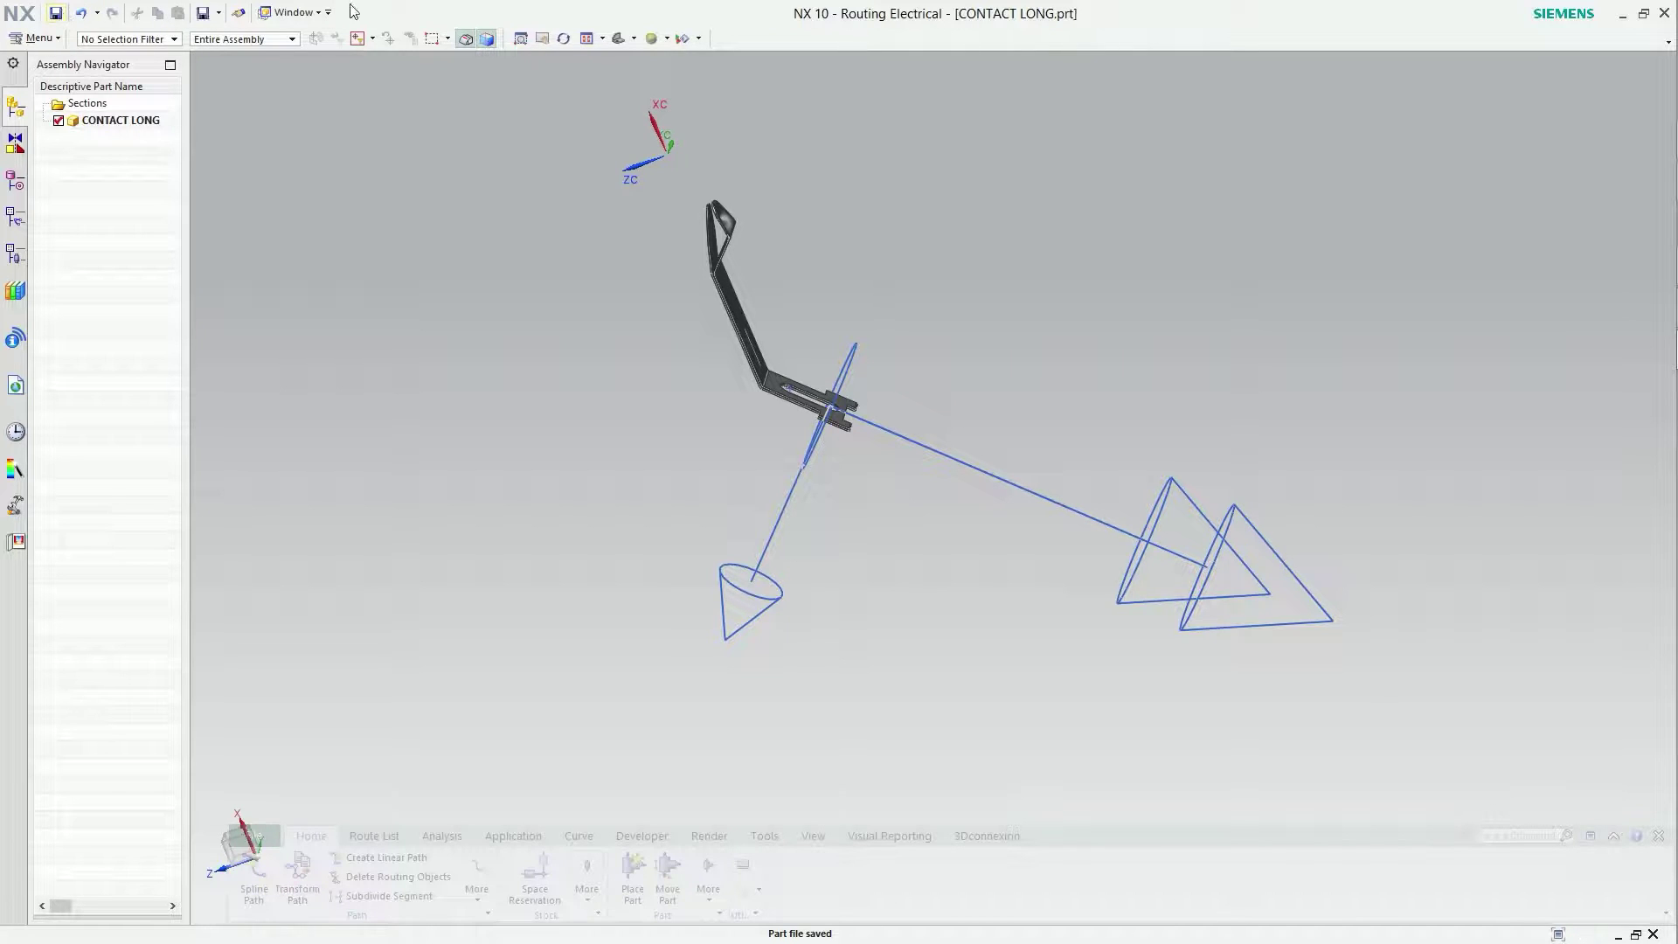
left_click(292, 12)
Return to GITARA ASSWMBLY as work part and display CONTACT SHORT alone.
left_click(350, 172)
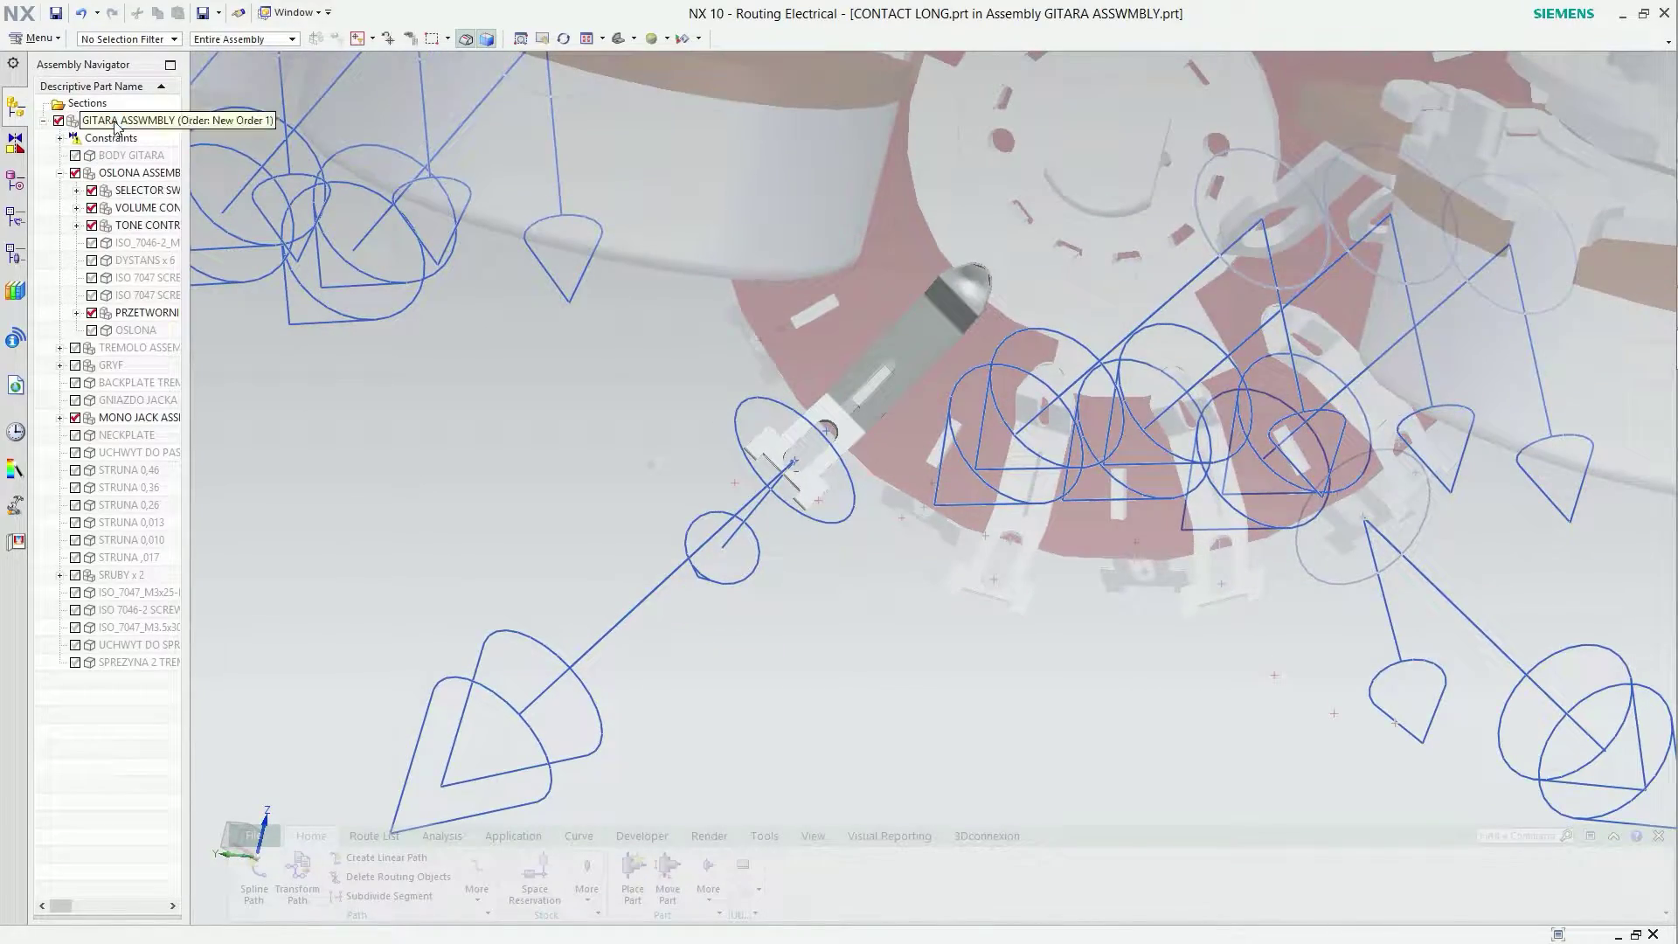
double_click(122, 120)
scroll(640, 287, "up", 5)
middle_click_drag(640, 287, 992, 507)
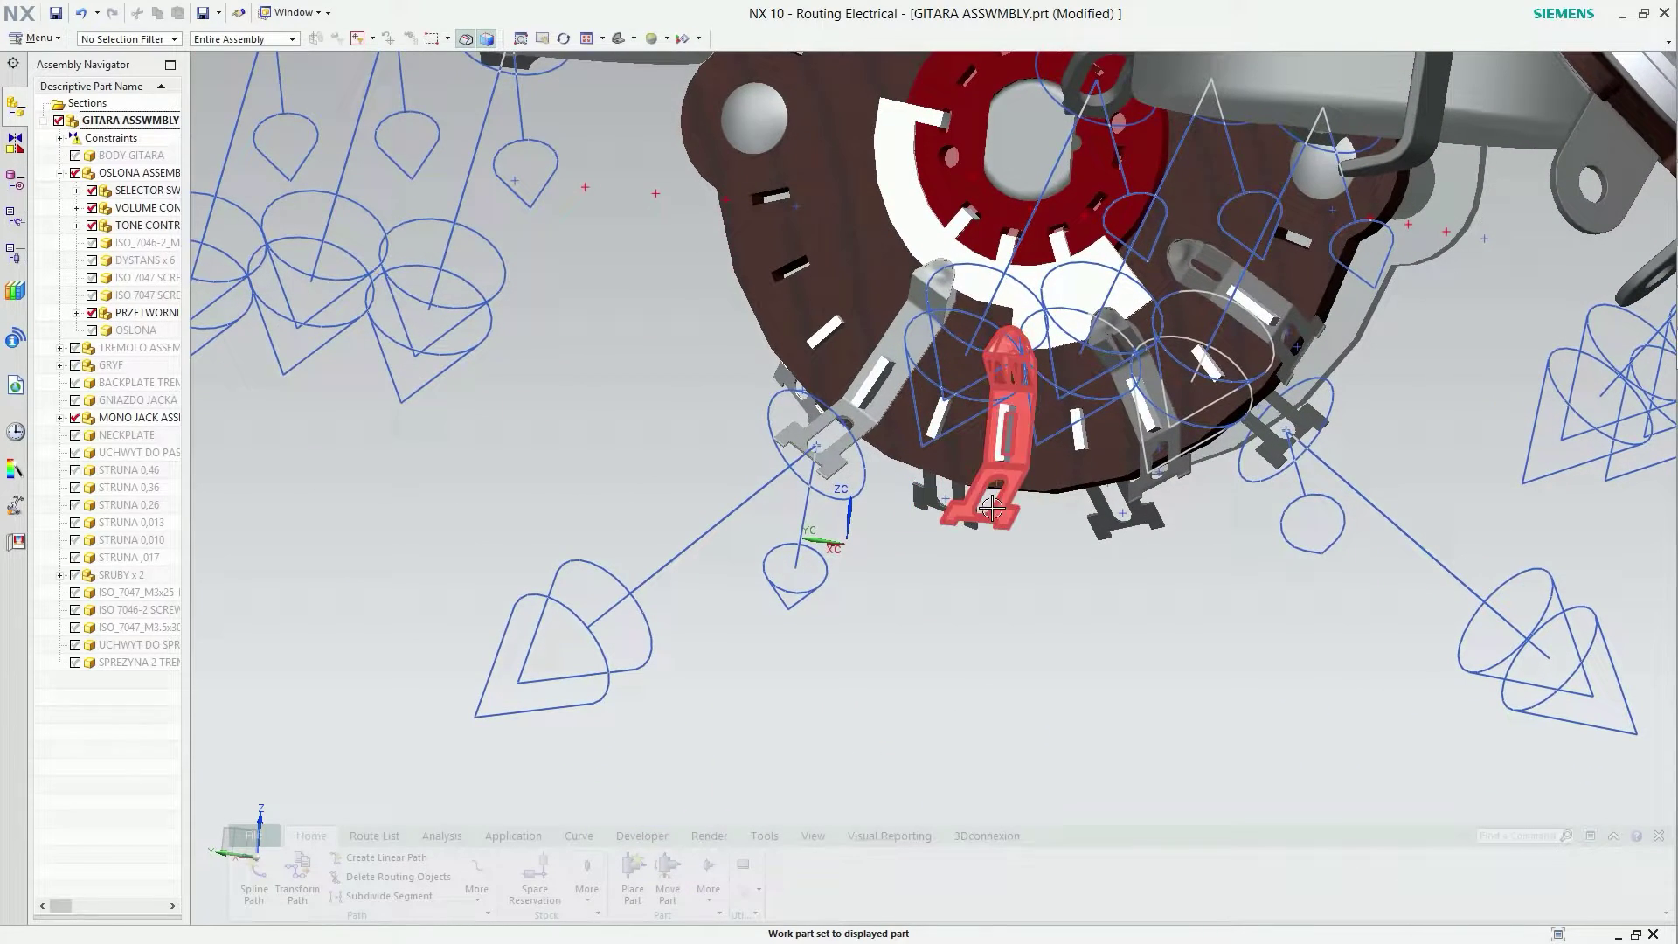
right_click(992, 507)
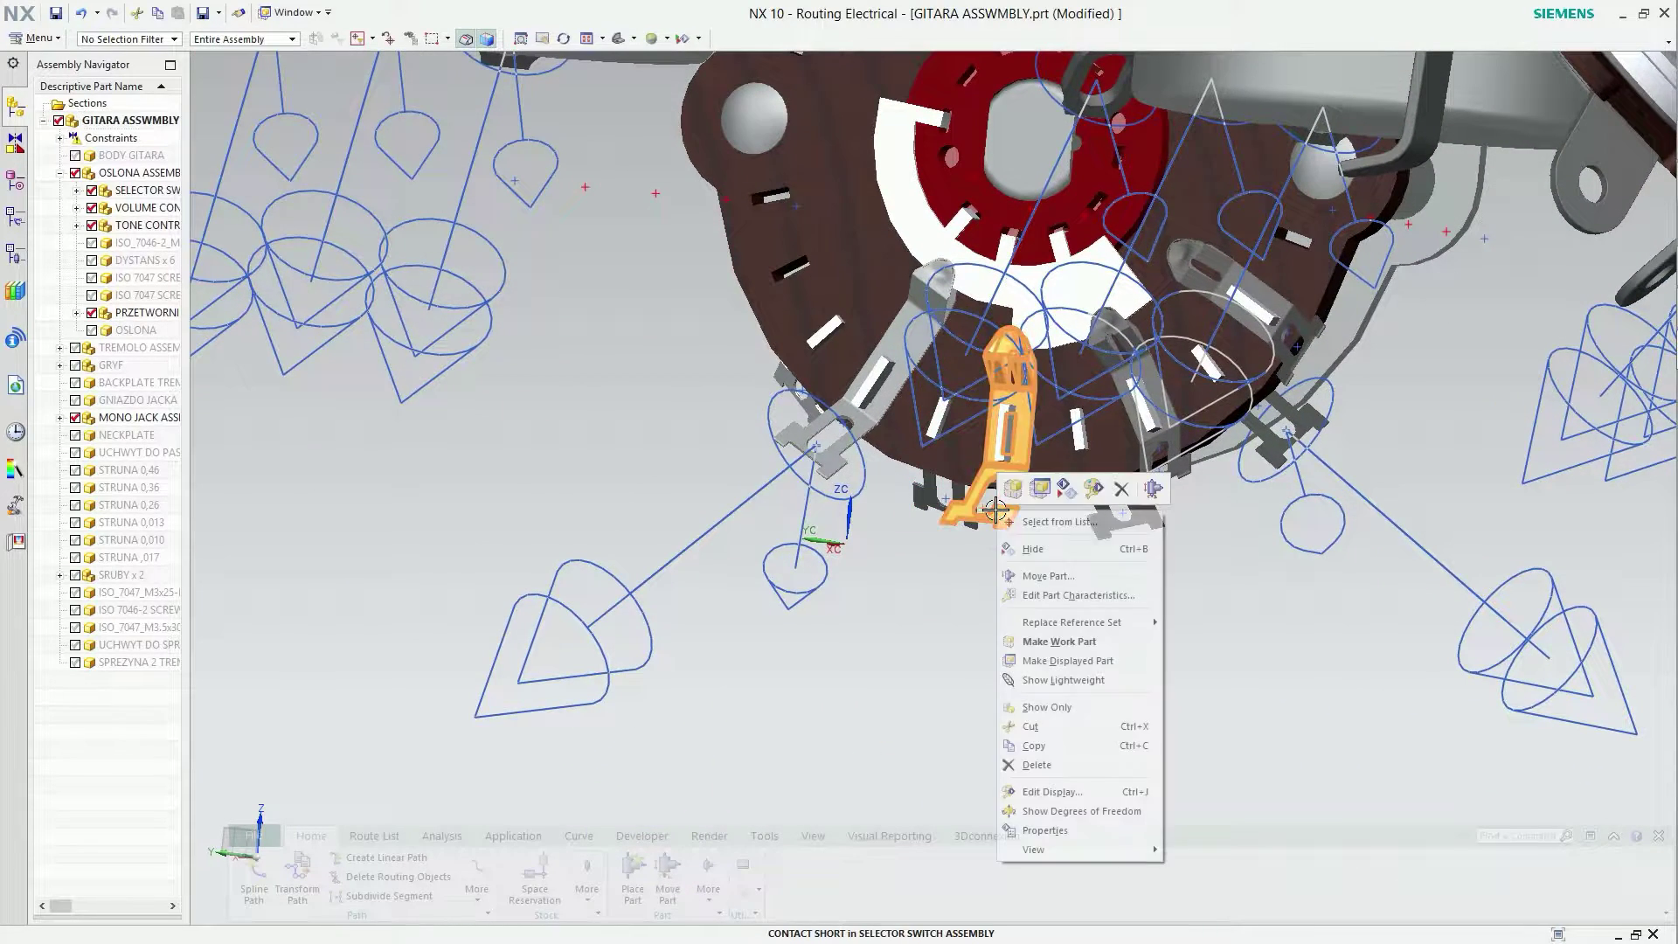
left_click(1042, 487)
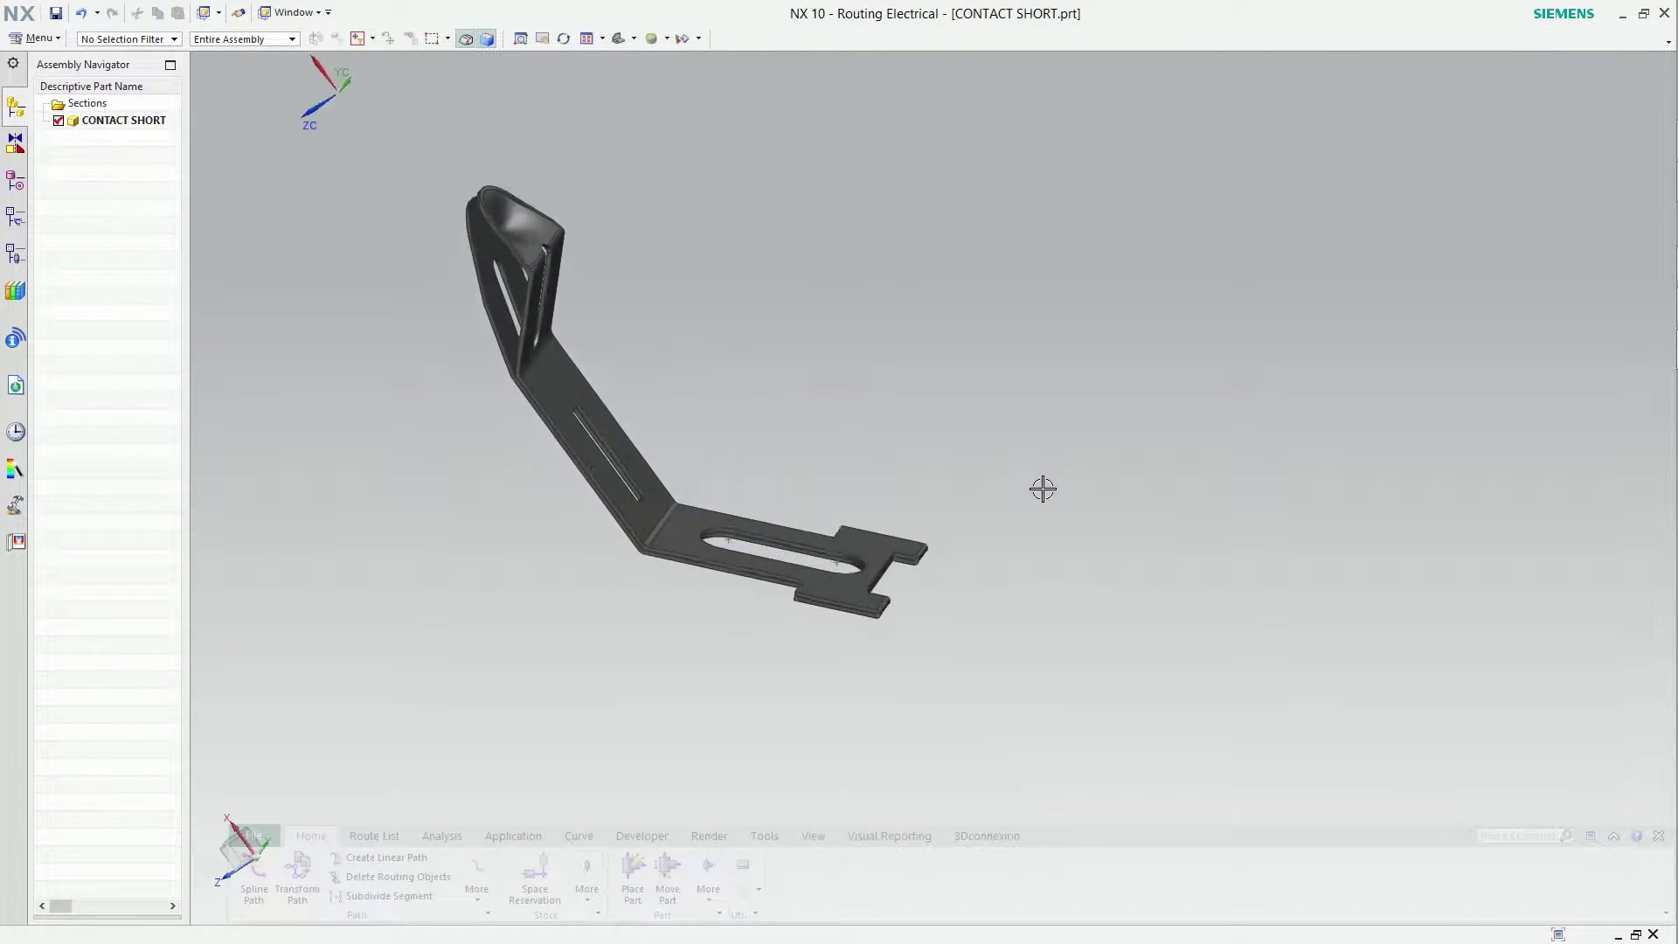
Start a new point on CONTACT SHORT by picking two edge points on the slot.
left_click(579, 836)
left_click(332, 868)
scroll(1071, 599, "up", 2)
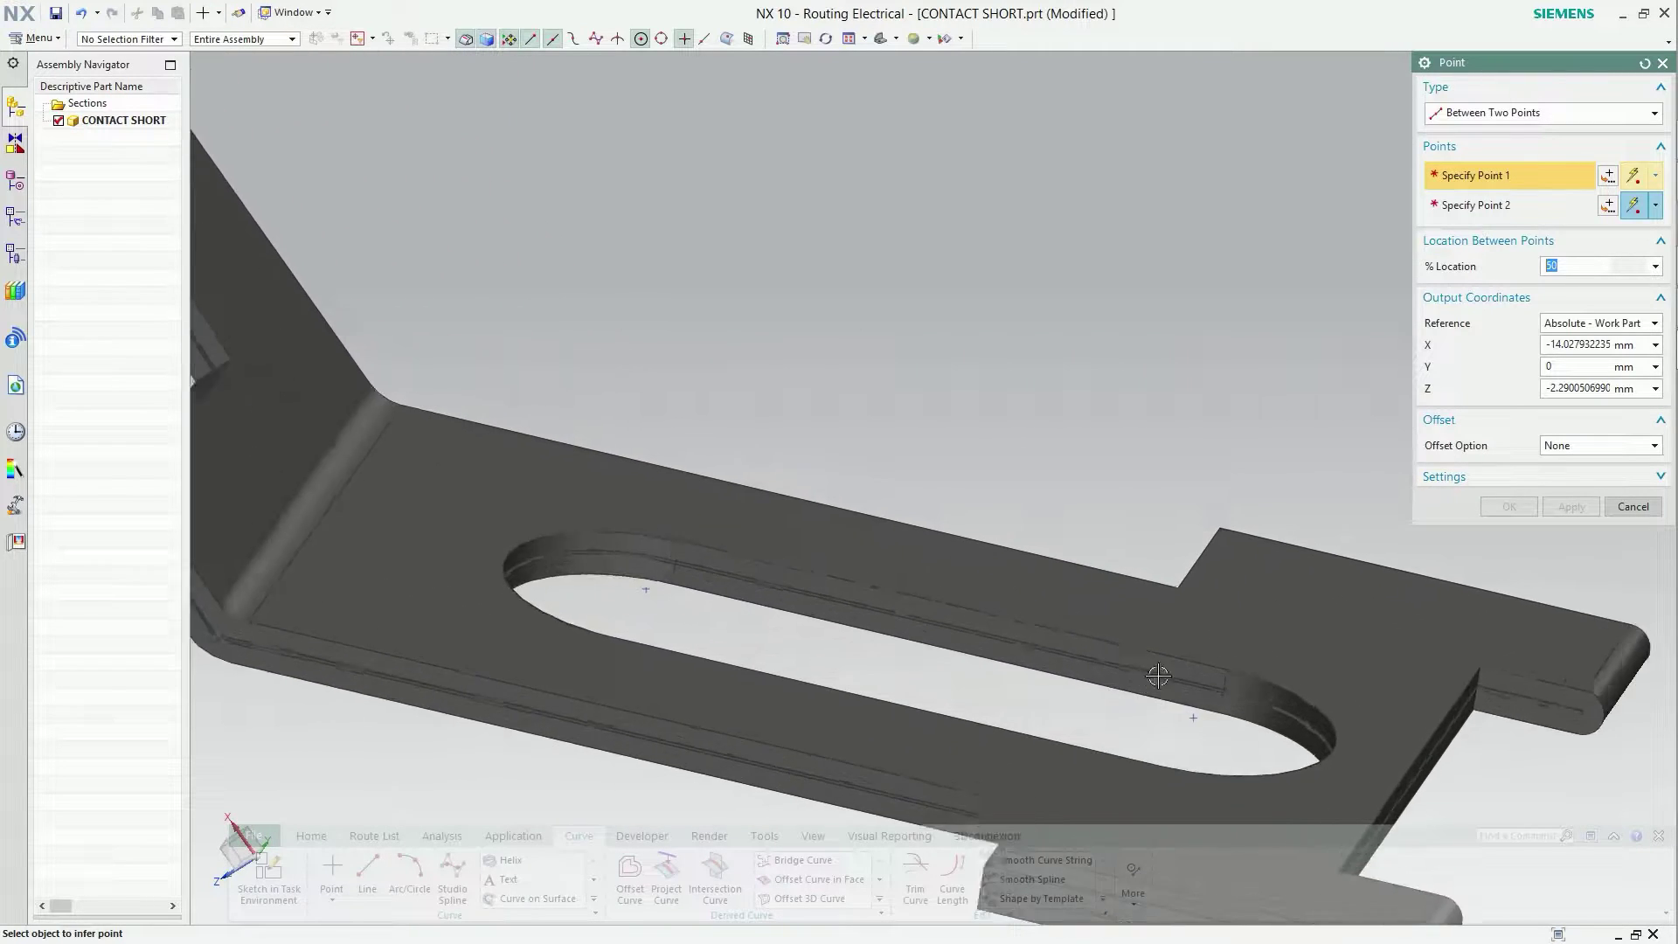
scroll(1070, 599, "up", 3)
left_click(1193, 748)
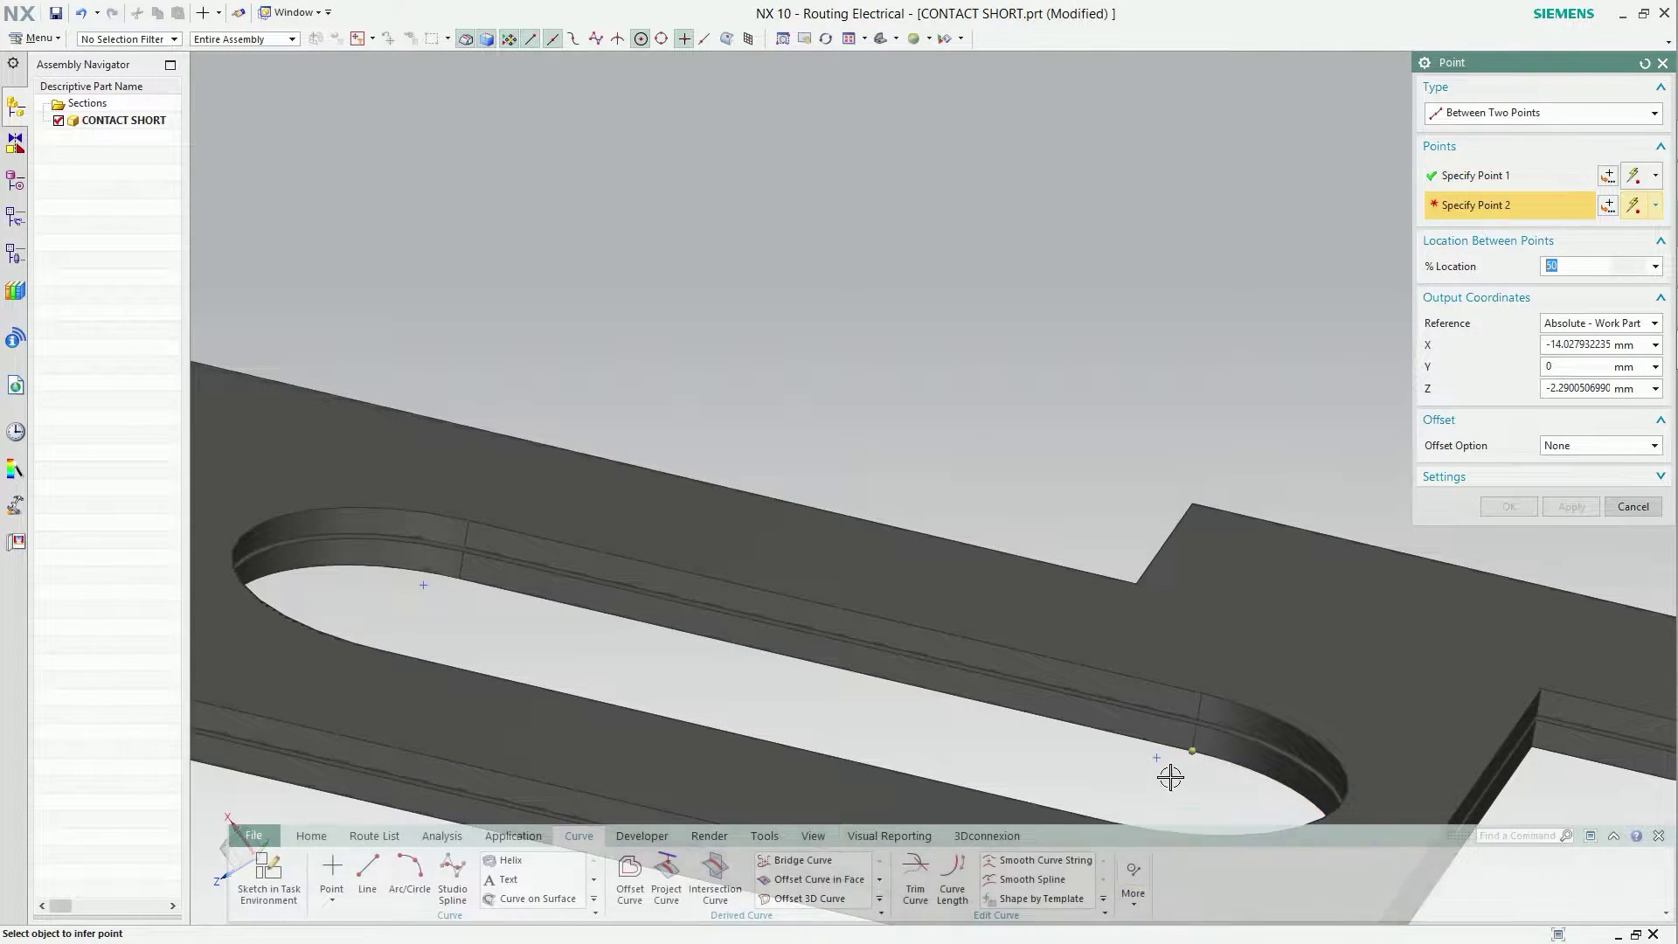
scroll(1169, 776, "down", 3)
scroll(1161, 794, "down", 2)
scroll(1040, 486, "up", 2)
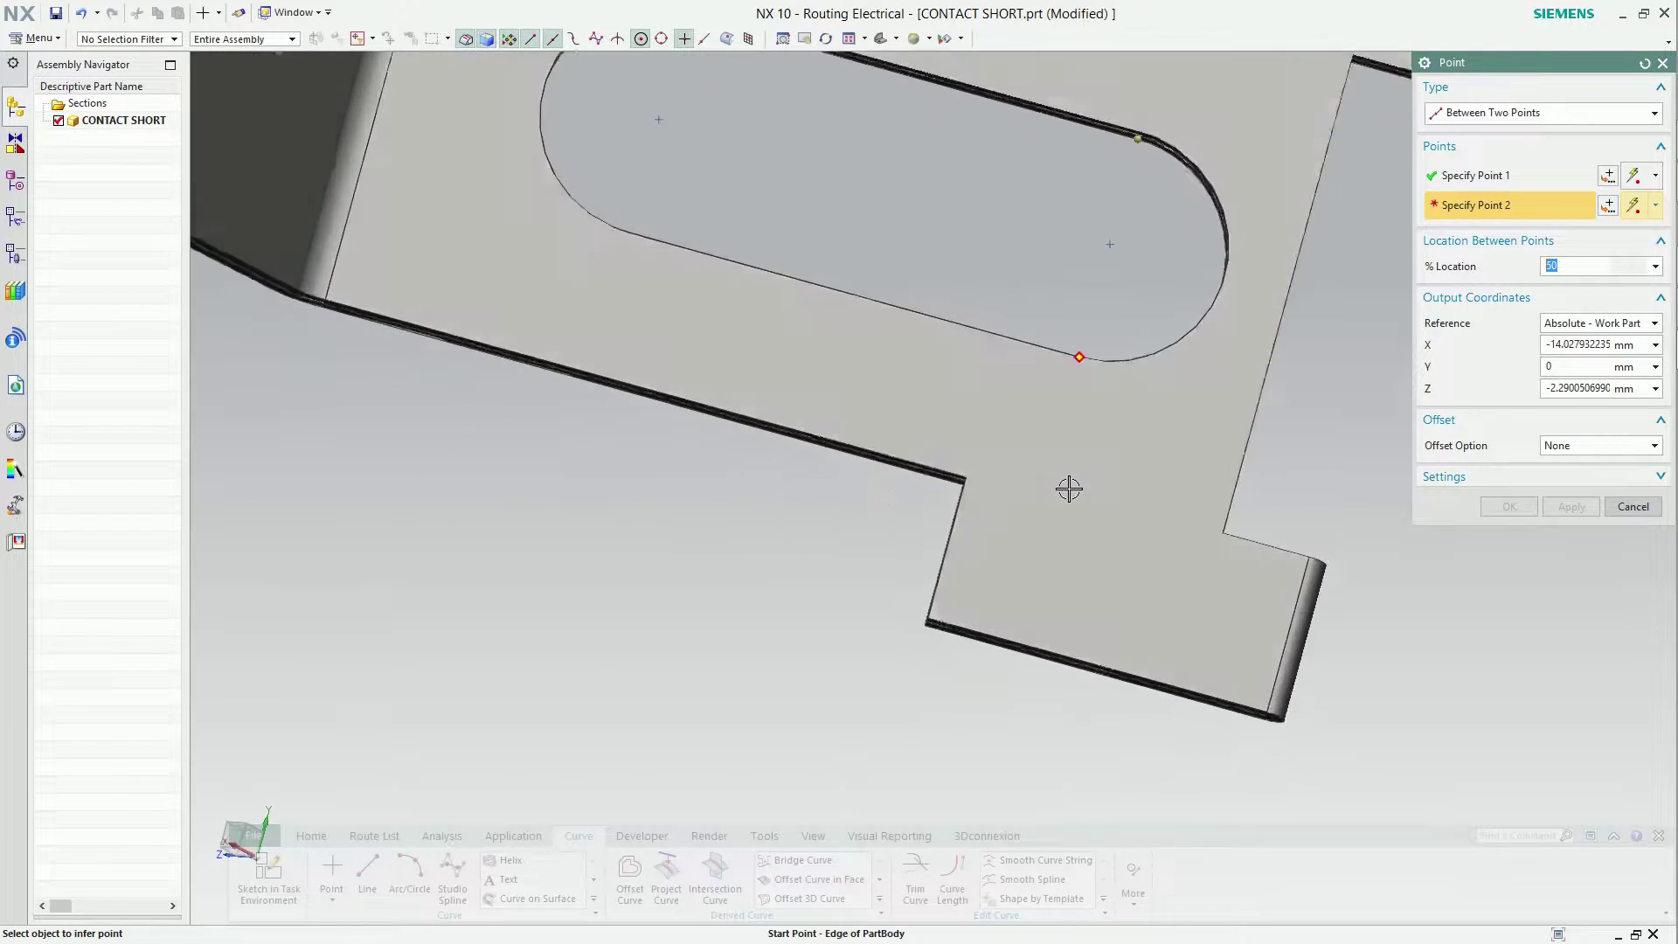
scroll(1110, 429, "up", 2)
scroll(1171, 359, "up", 2)
middle_click_drag(1177, 353, 1183, 330, "shift")
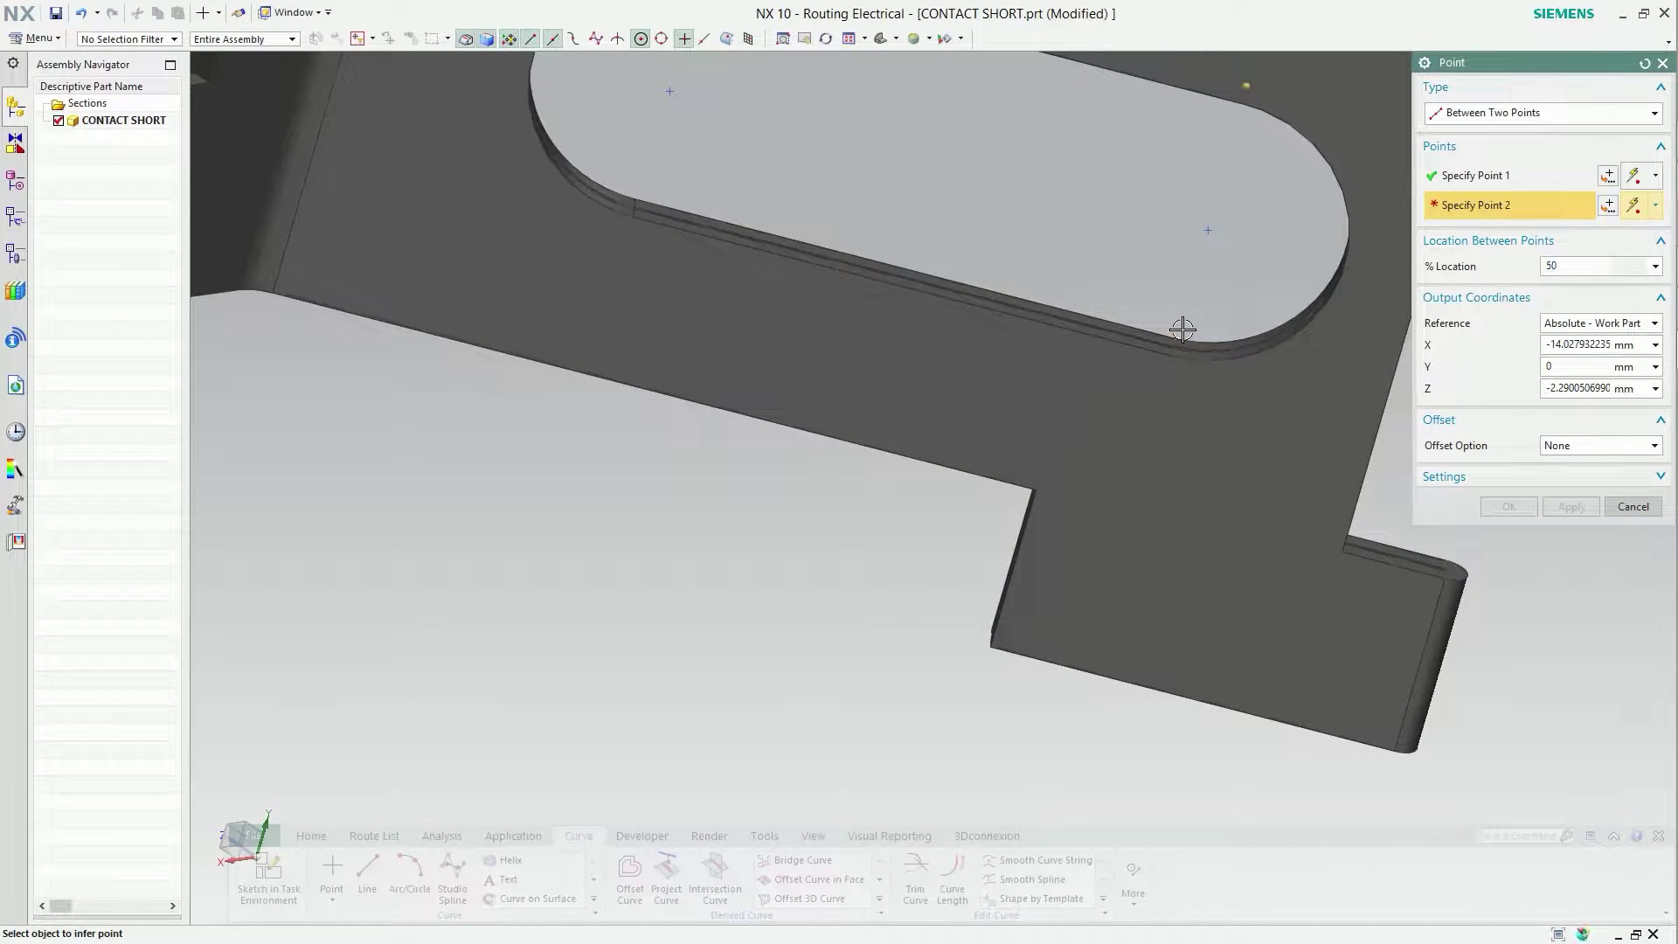
left_click(1182, 329)
scroll(1281, 285, "down", 2)
scroll(1300, 285, "down", 2)
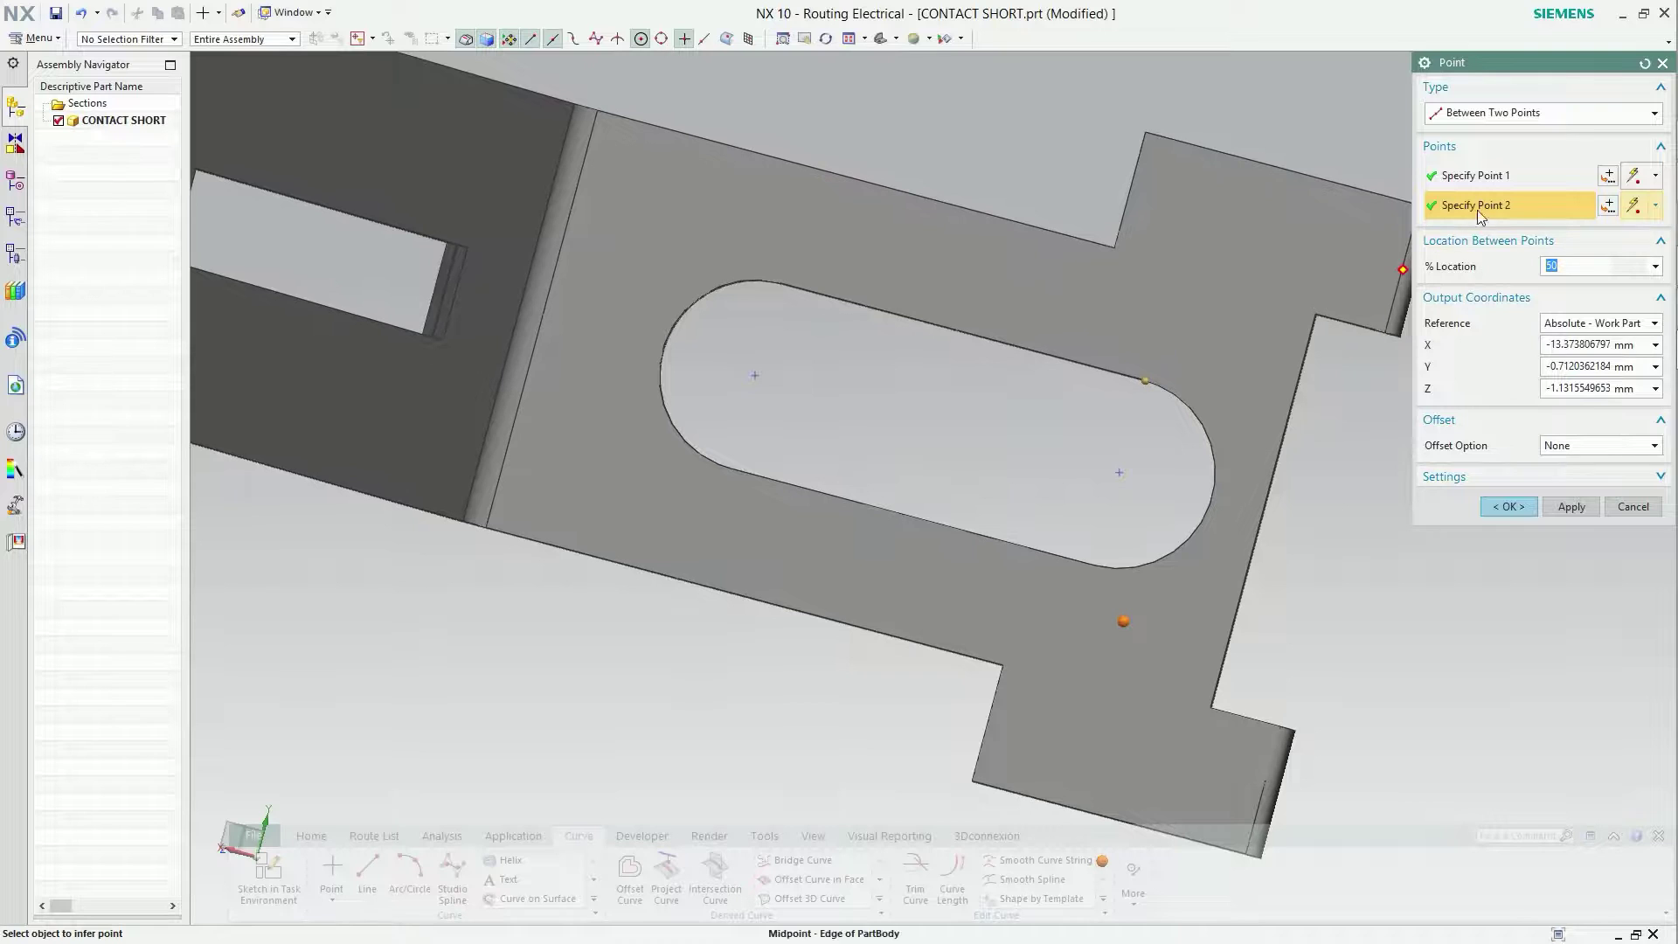
Reset the Point dialog and create a point between the slot arc's upper and lower ends.
left_click(1531, 117)
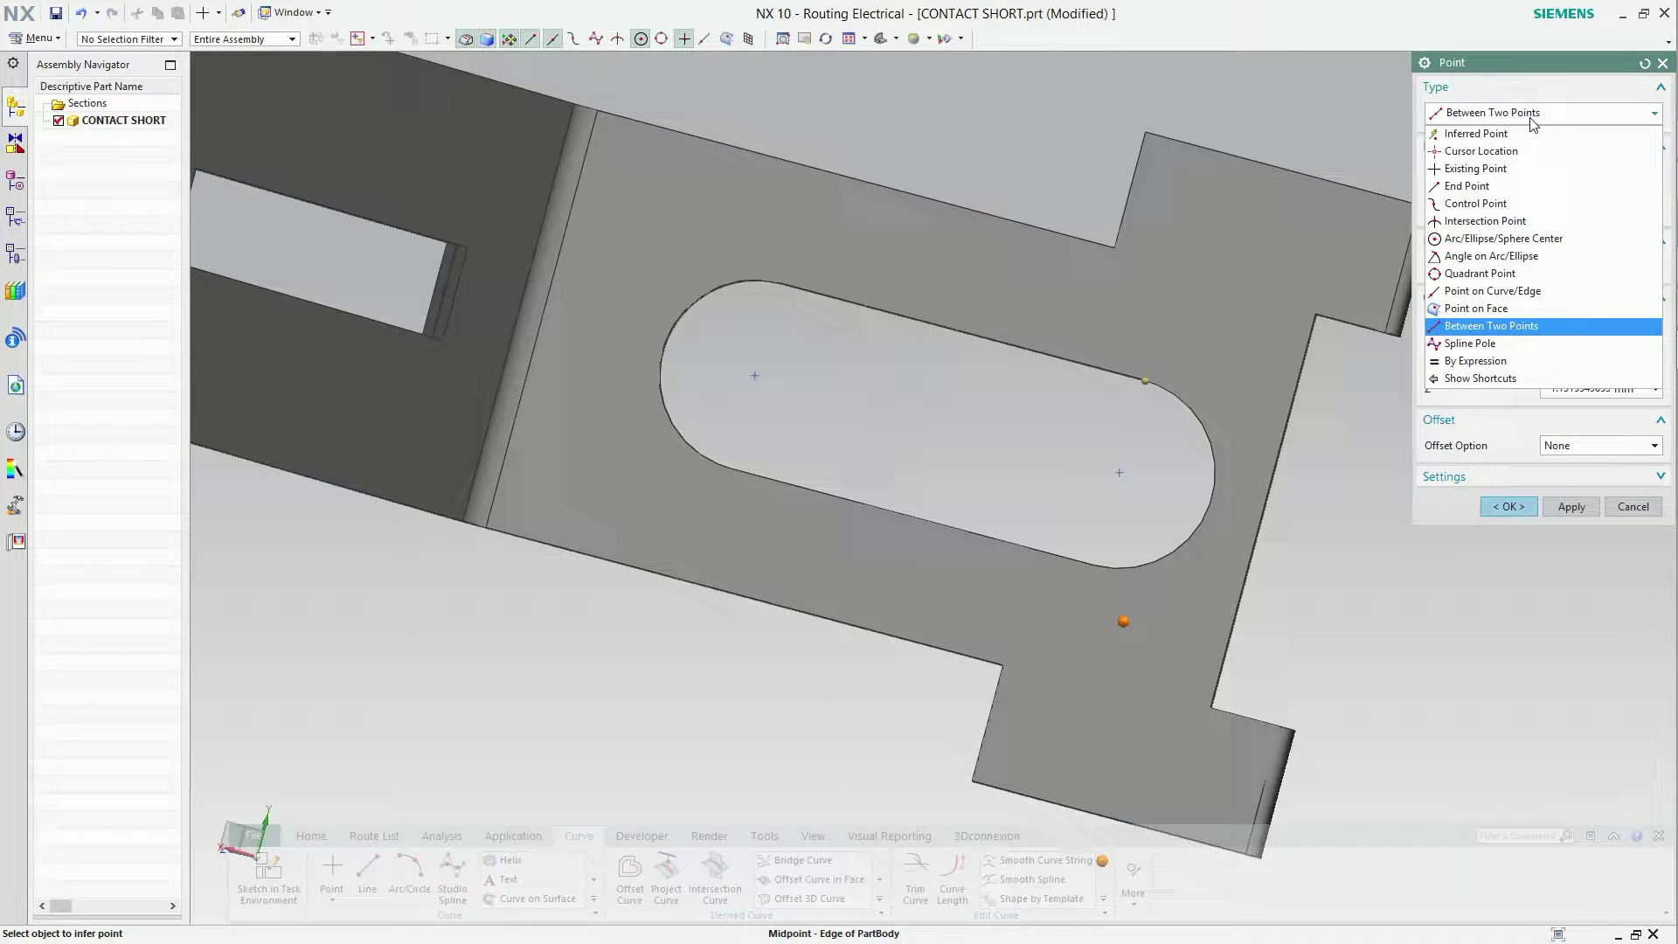
left_click(1645, 63)
scroll(1210, 431, "up", 3)
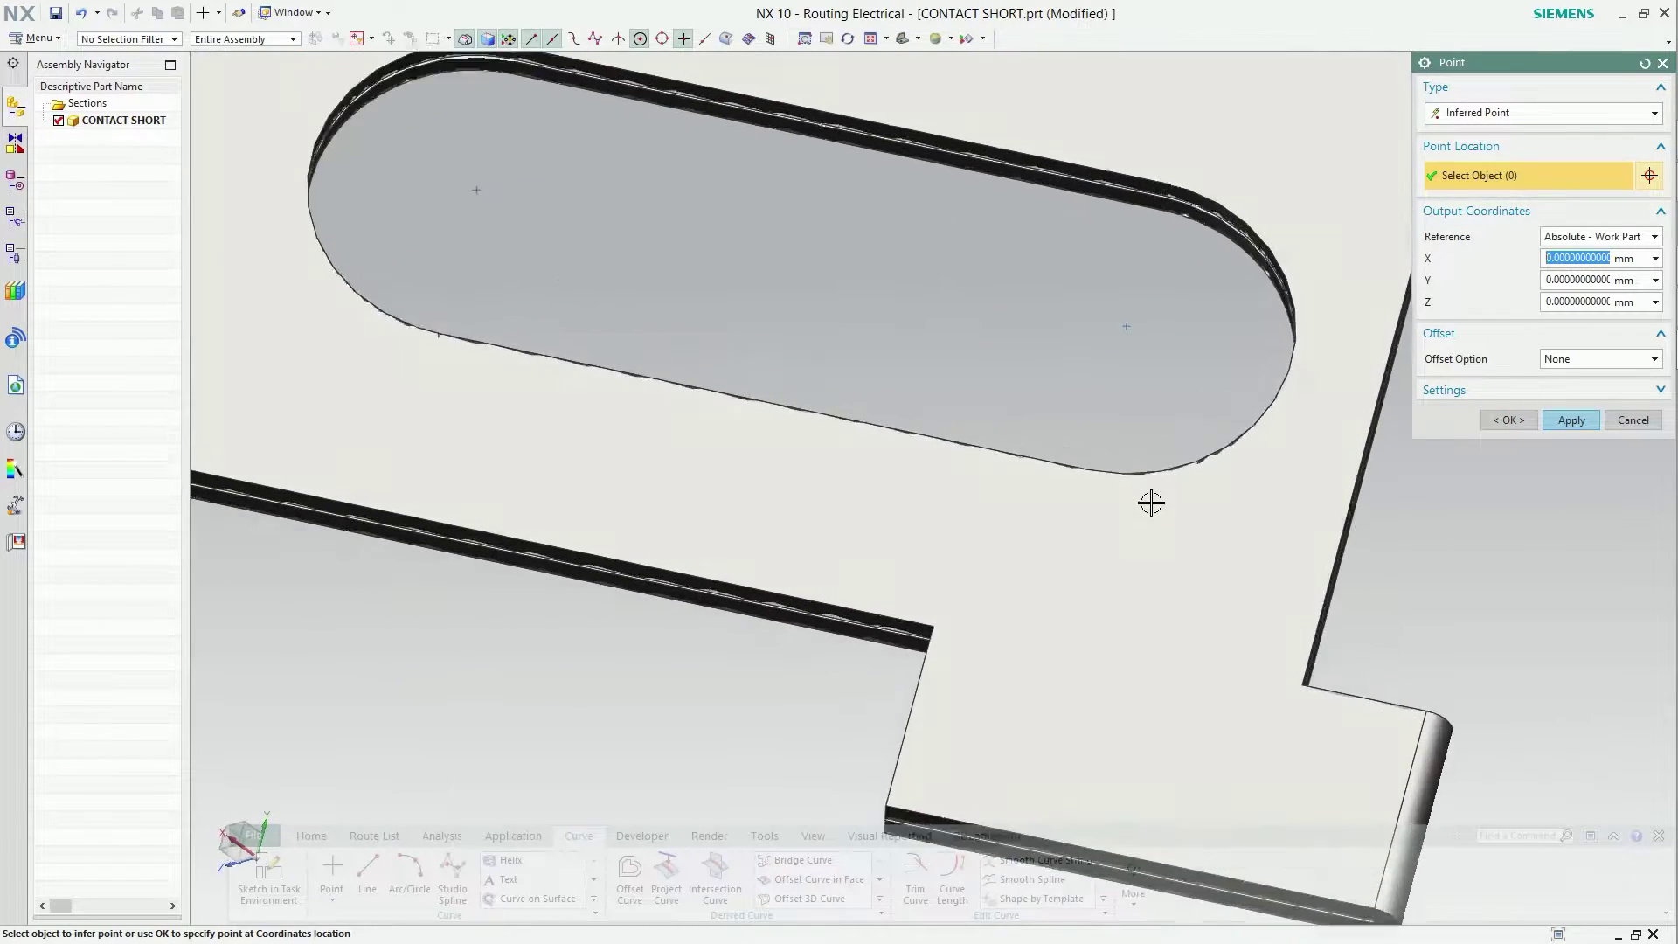
scroll(1150, 498, "up", 2)
left_click(1118, 222)
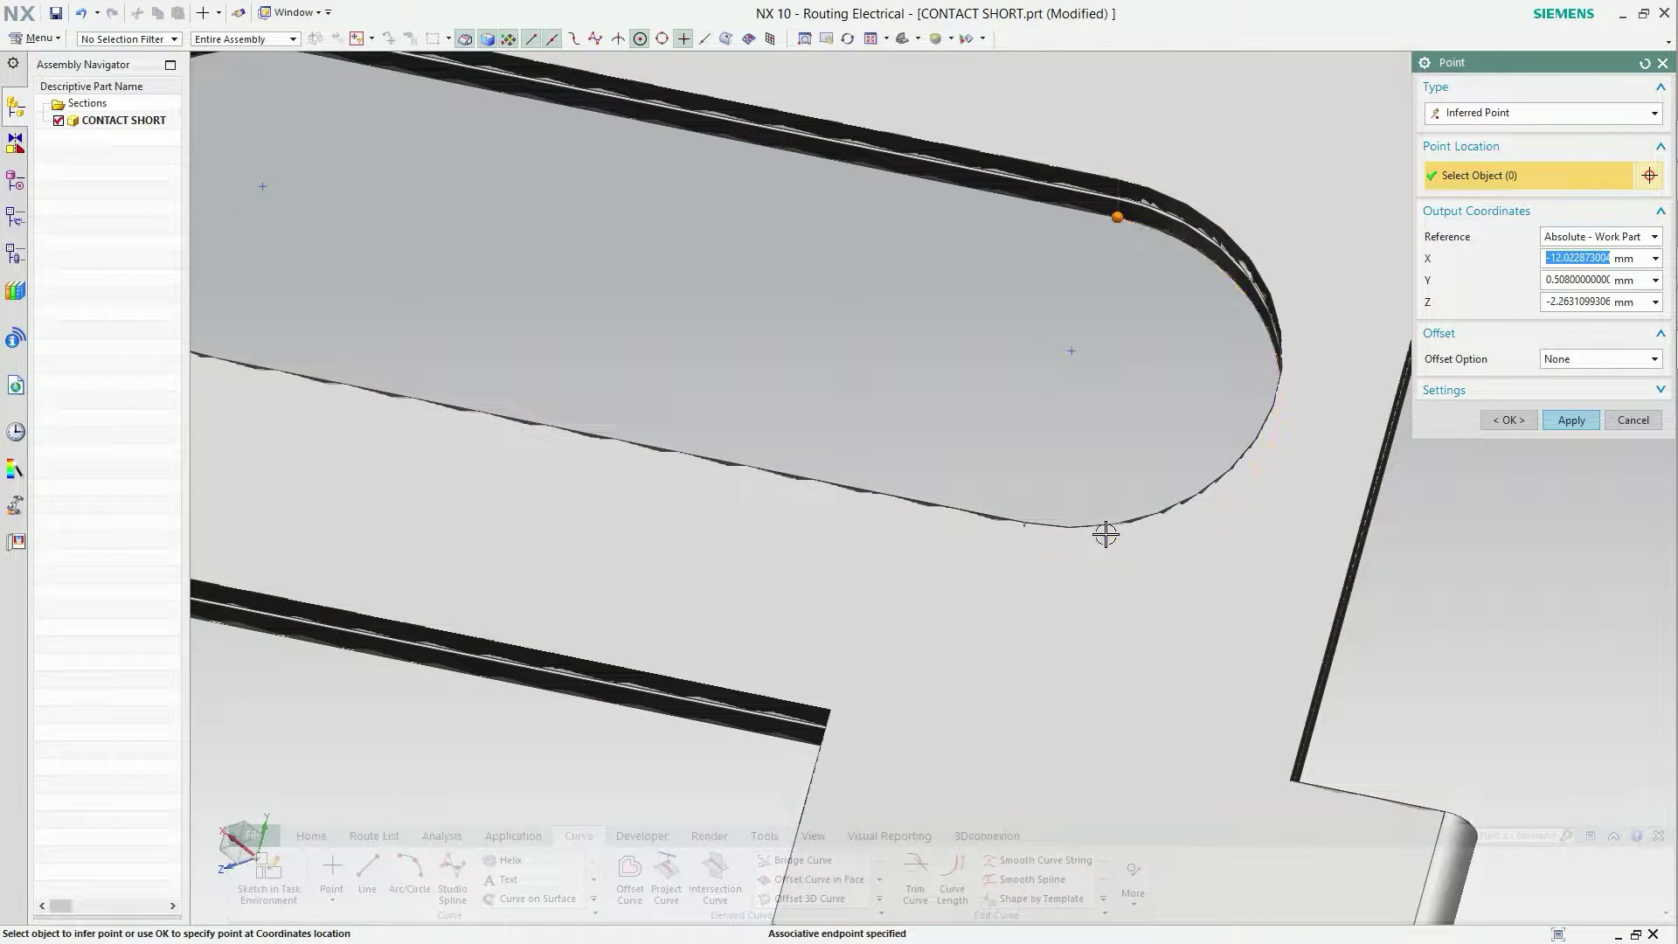
left_click(1491, 113)
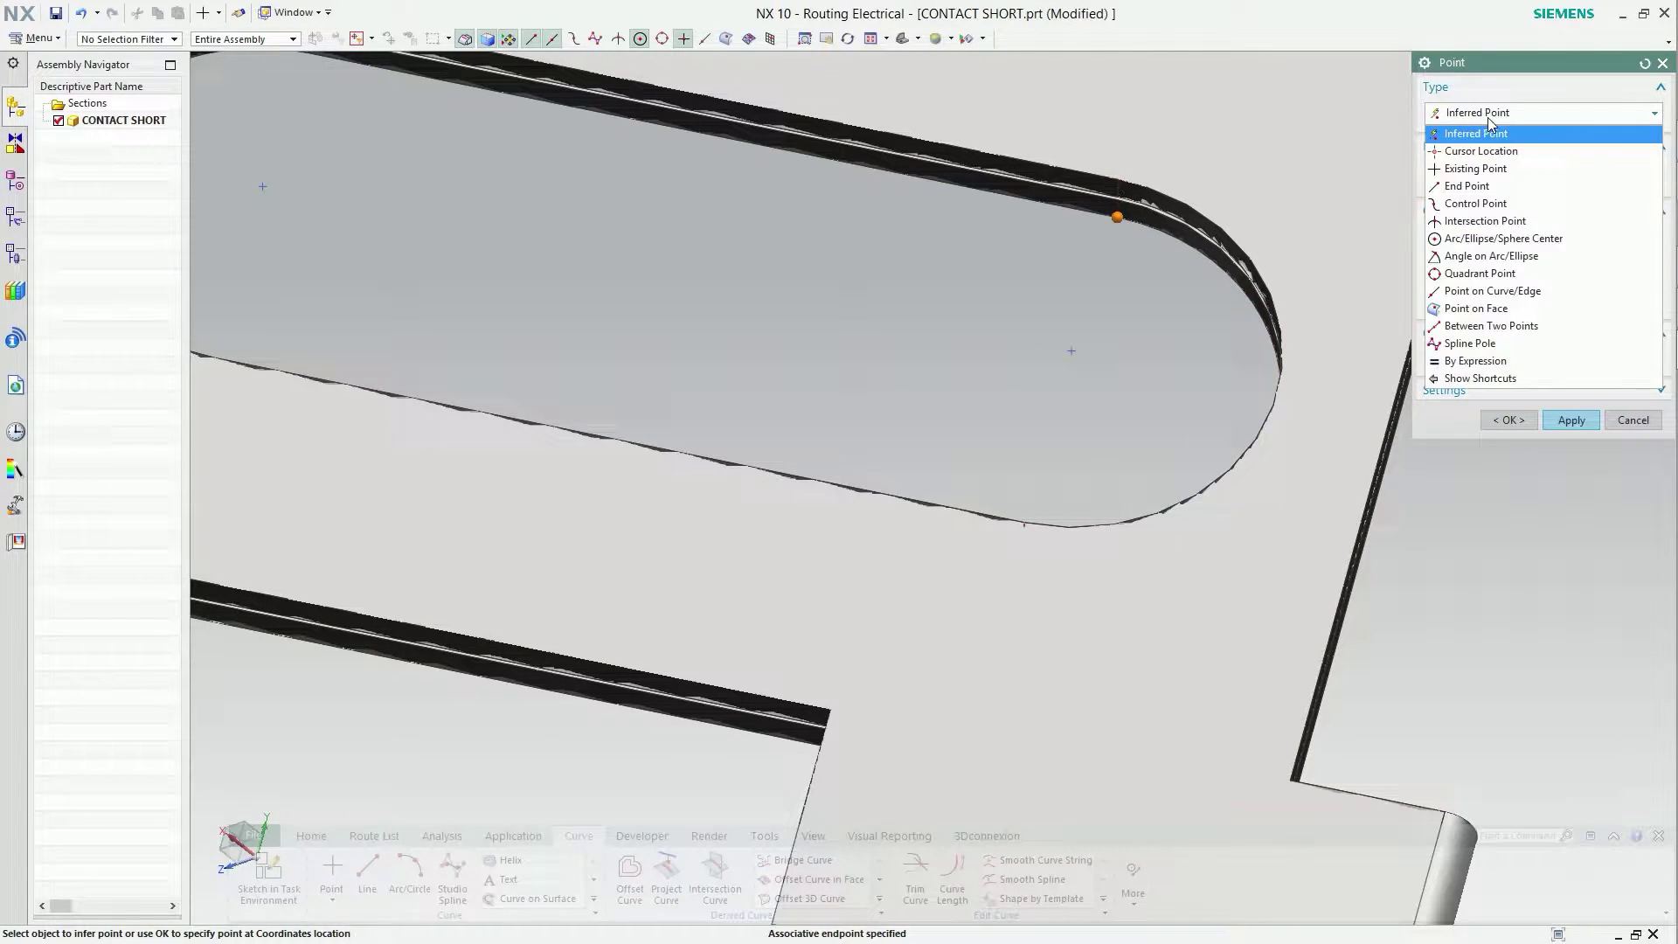
left_click(1485, 331)
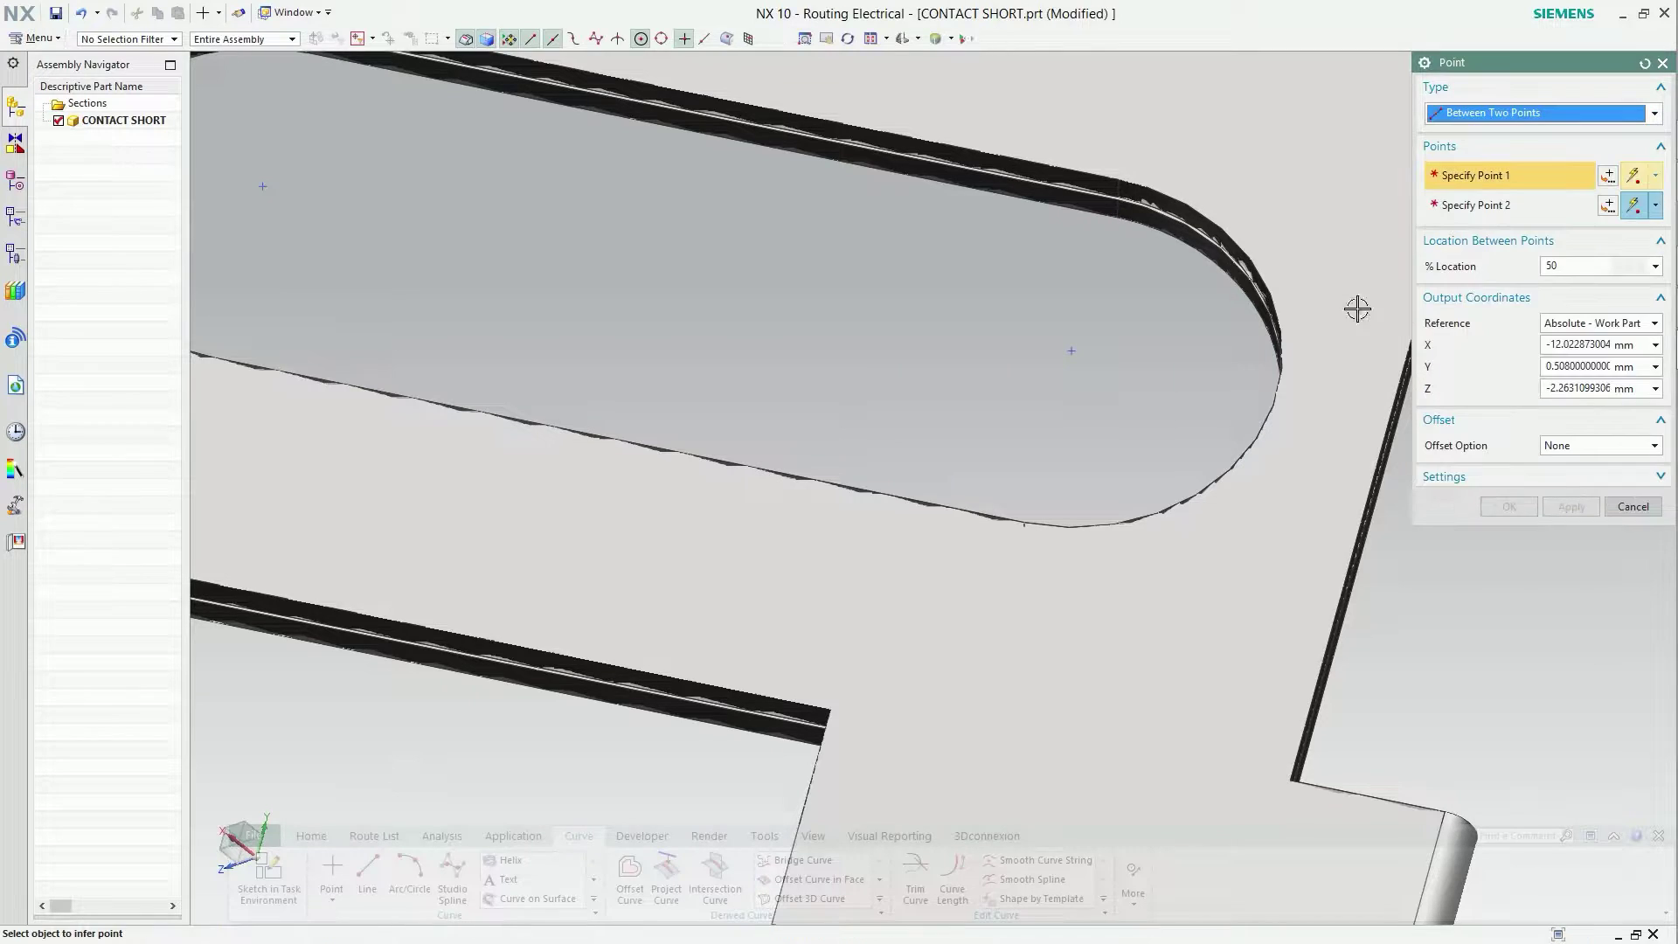
left_click(1117, 217)
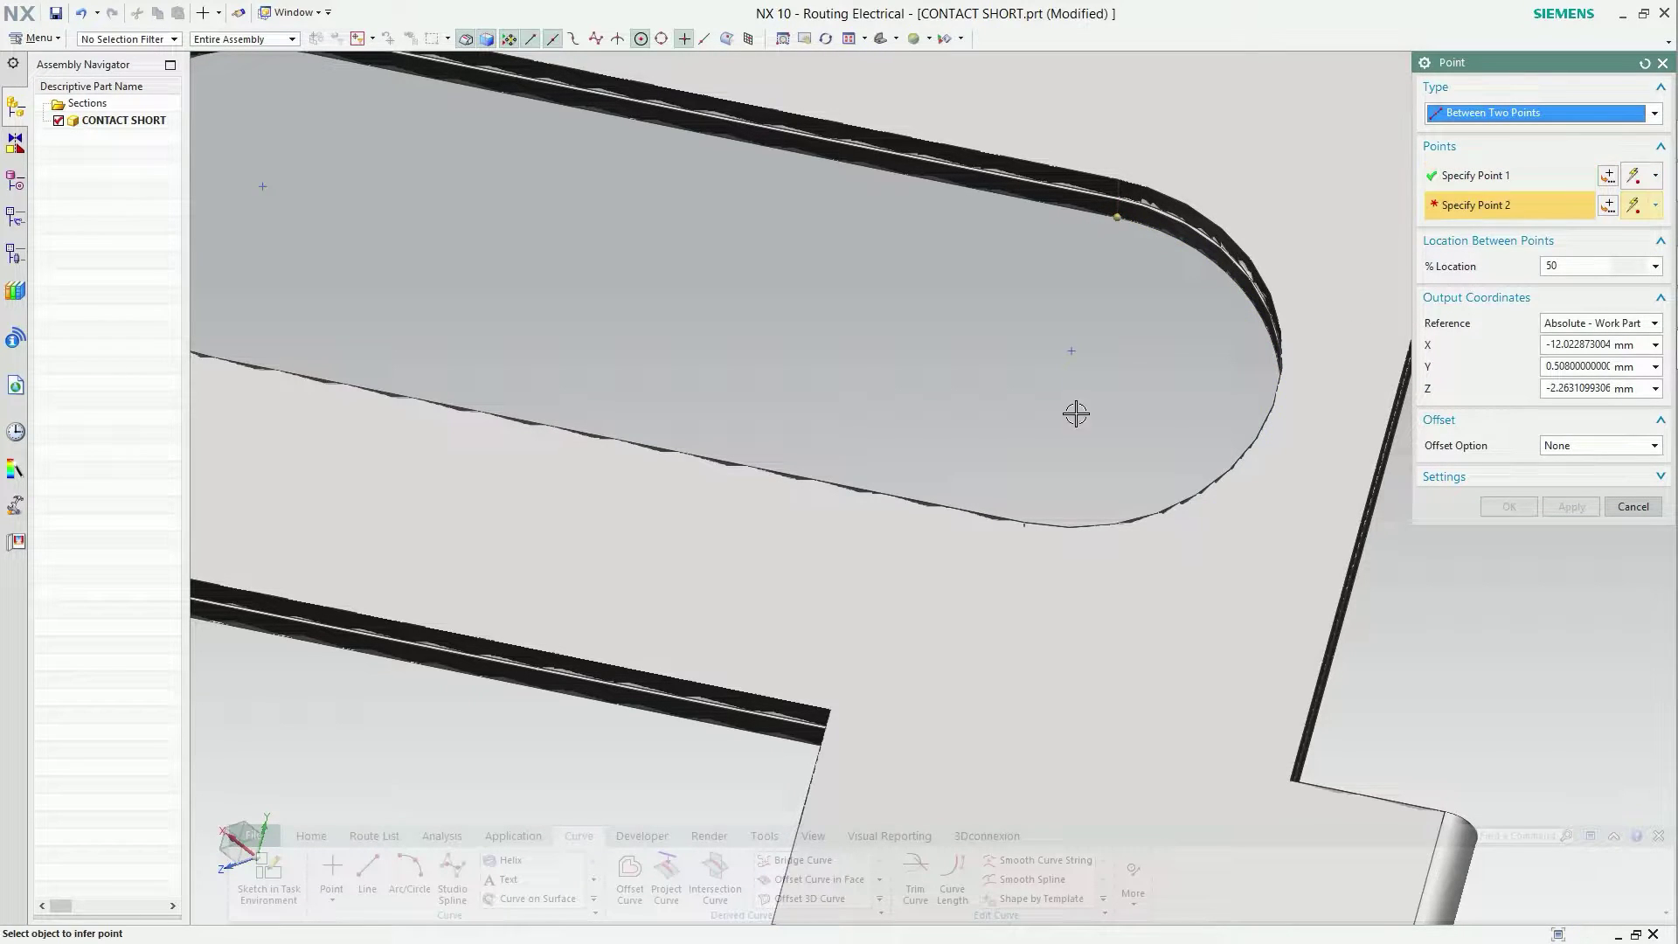
left_click(1022, 544)
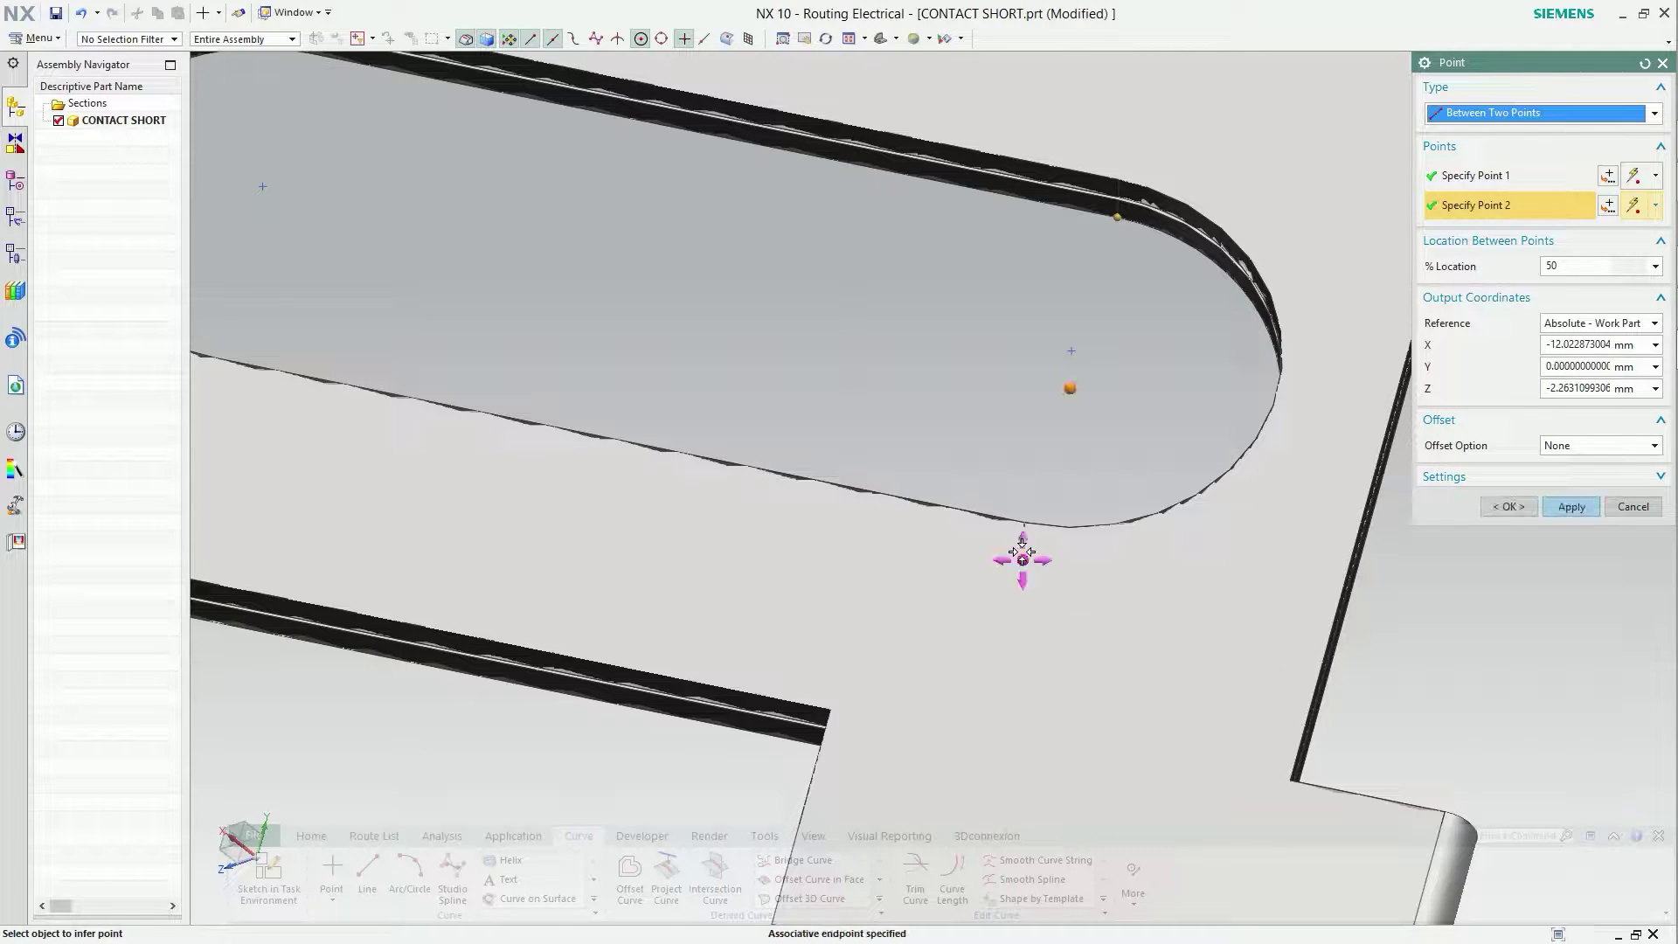
left_click(1509, 507)
scroll(1039, 542, "down", 5)
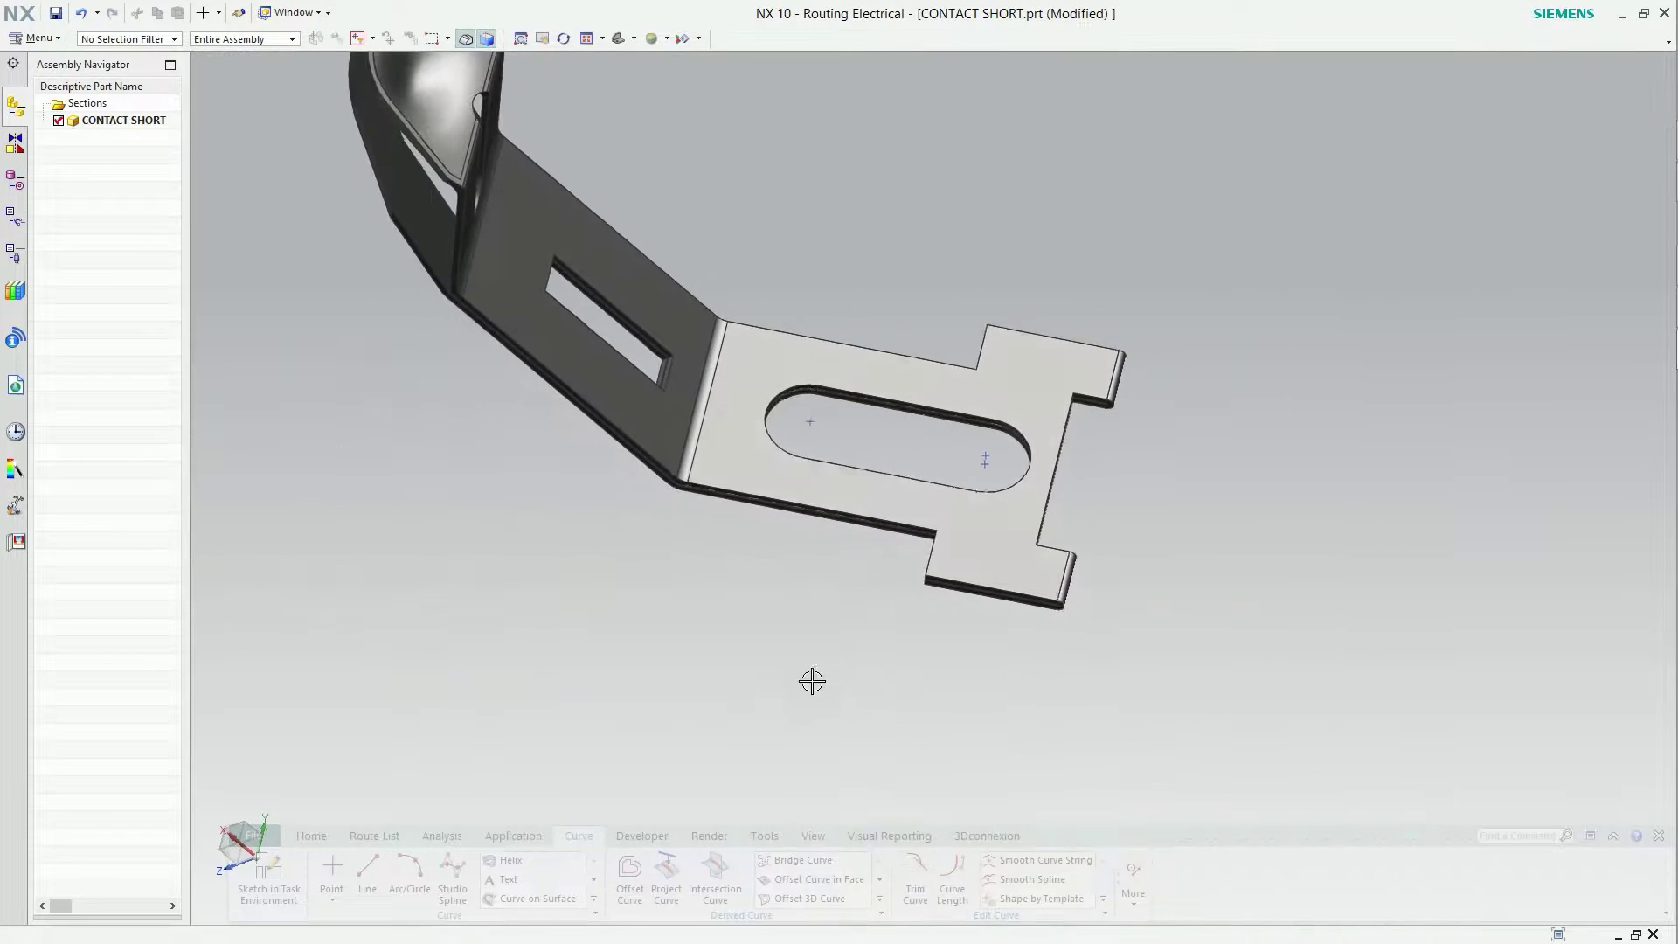
Start qualifying CONTACT SHORT as a routing part with a new Multi port.
left_click(311, 835)
left_click(709, 874)
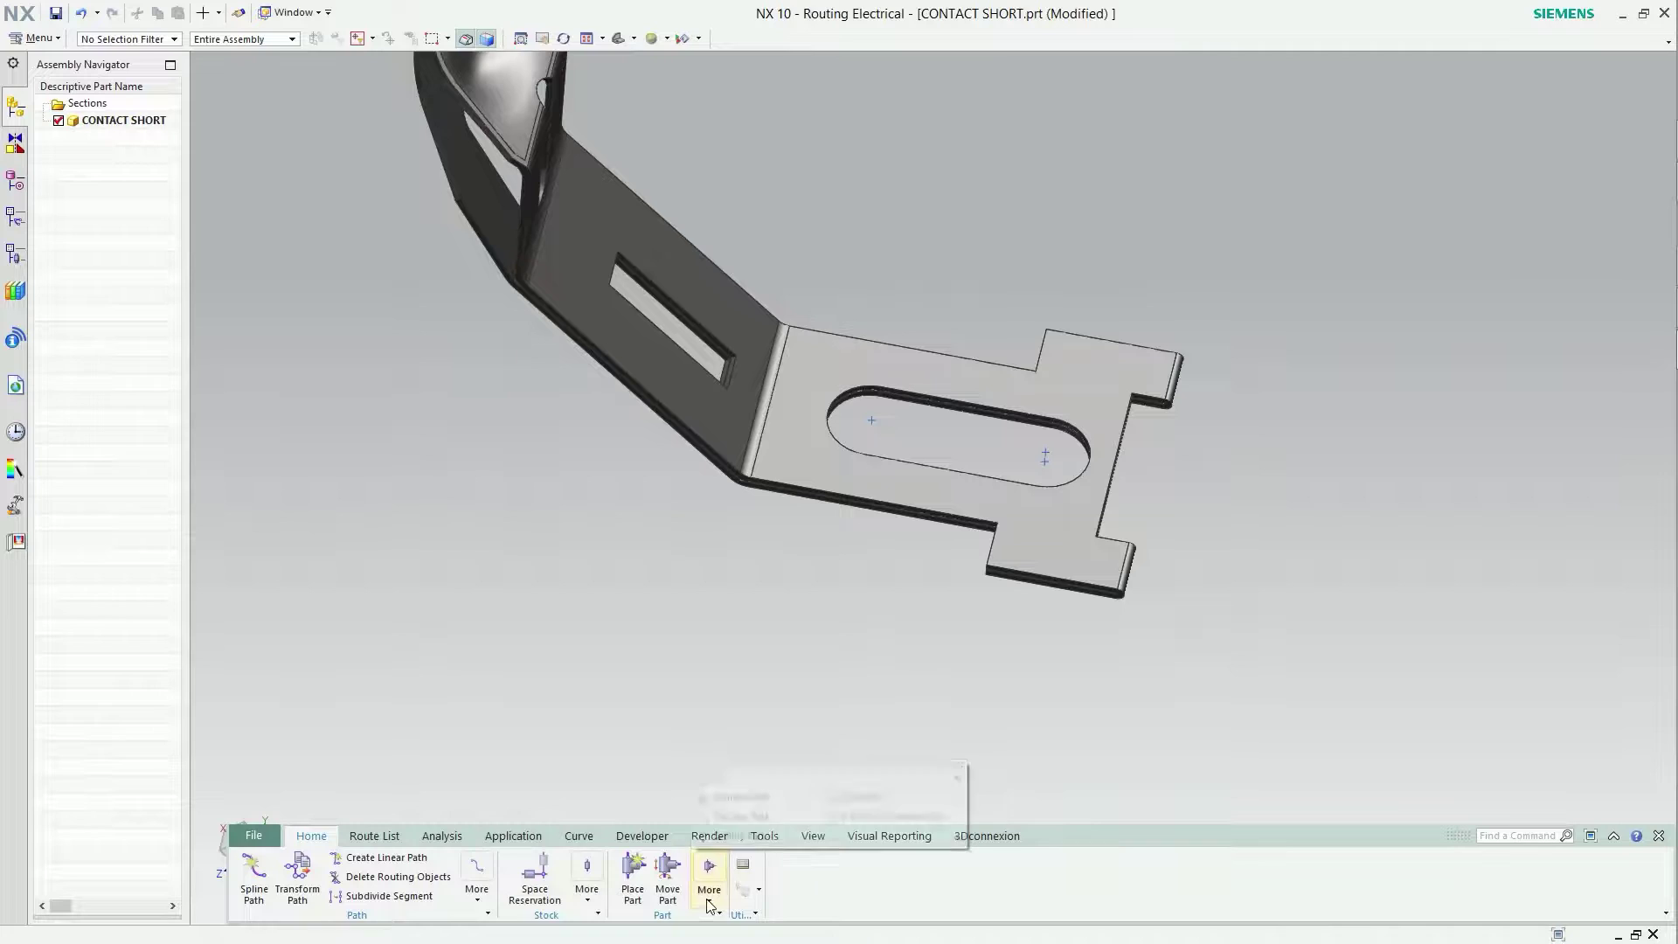
left_click(739, 836)
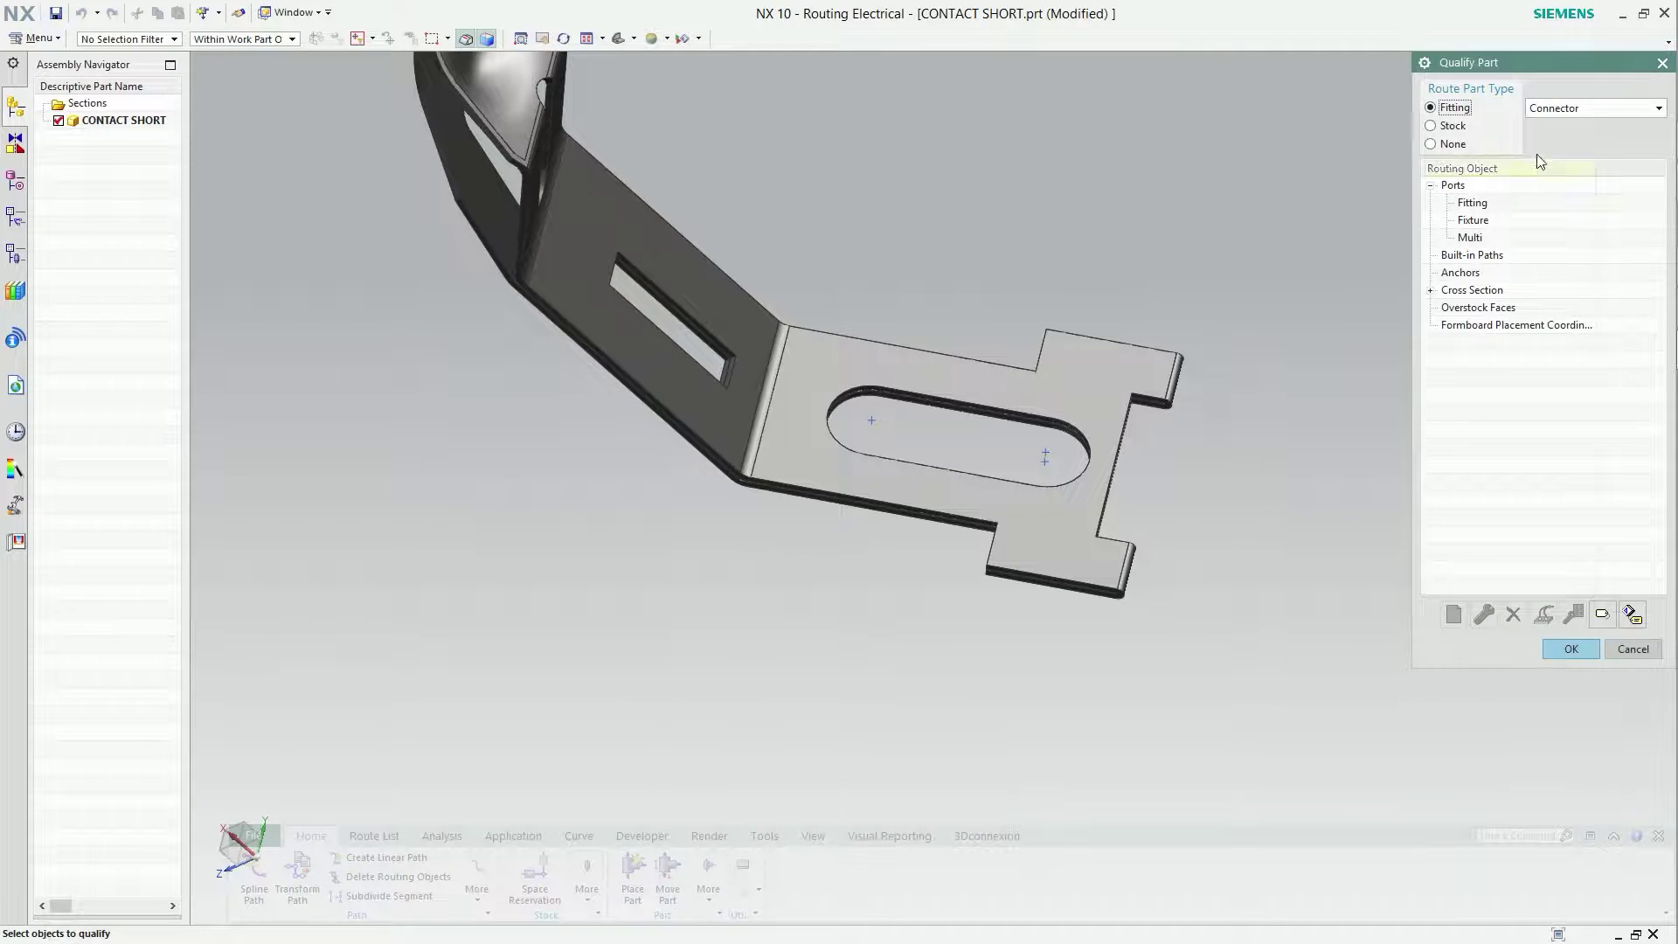
left_click(1470, 237)
left_click(1453, 614)
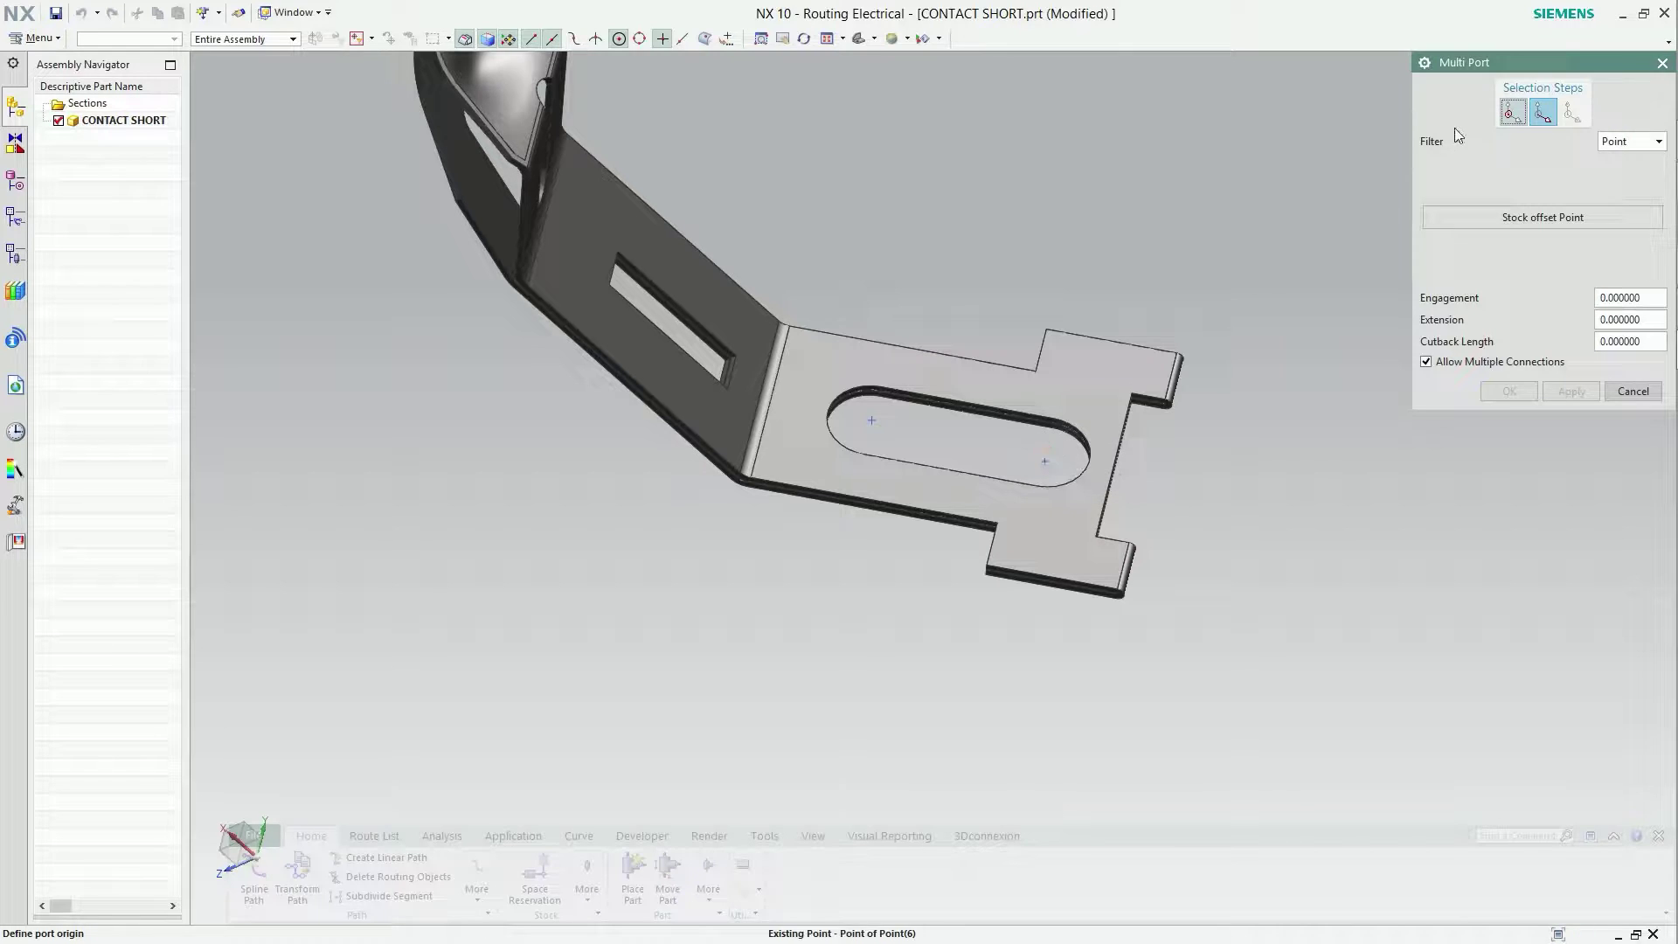
Place the multi port at the slot point, with direction and rotation taken from slot points.
left_click(1047, 454)
left_click(873, 418)
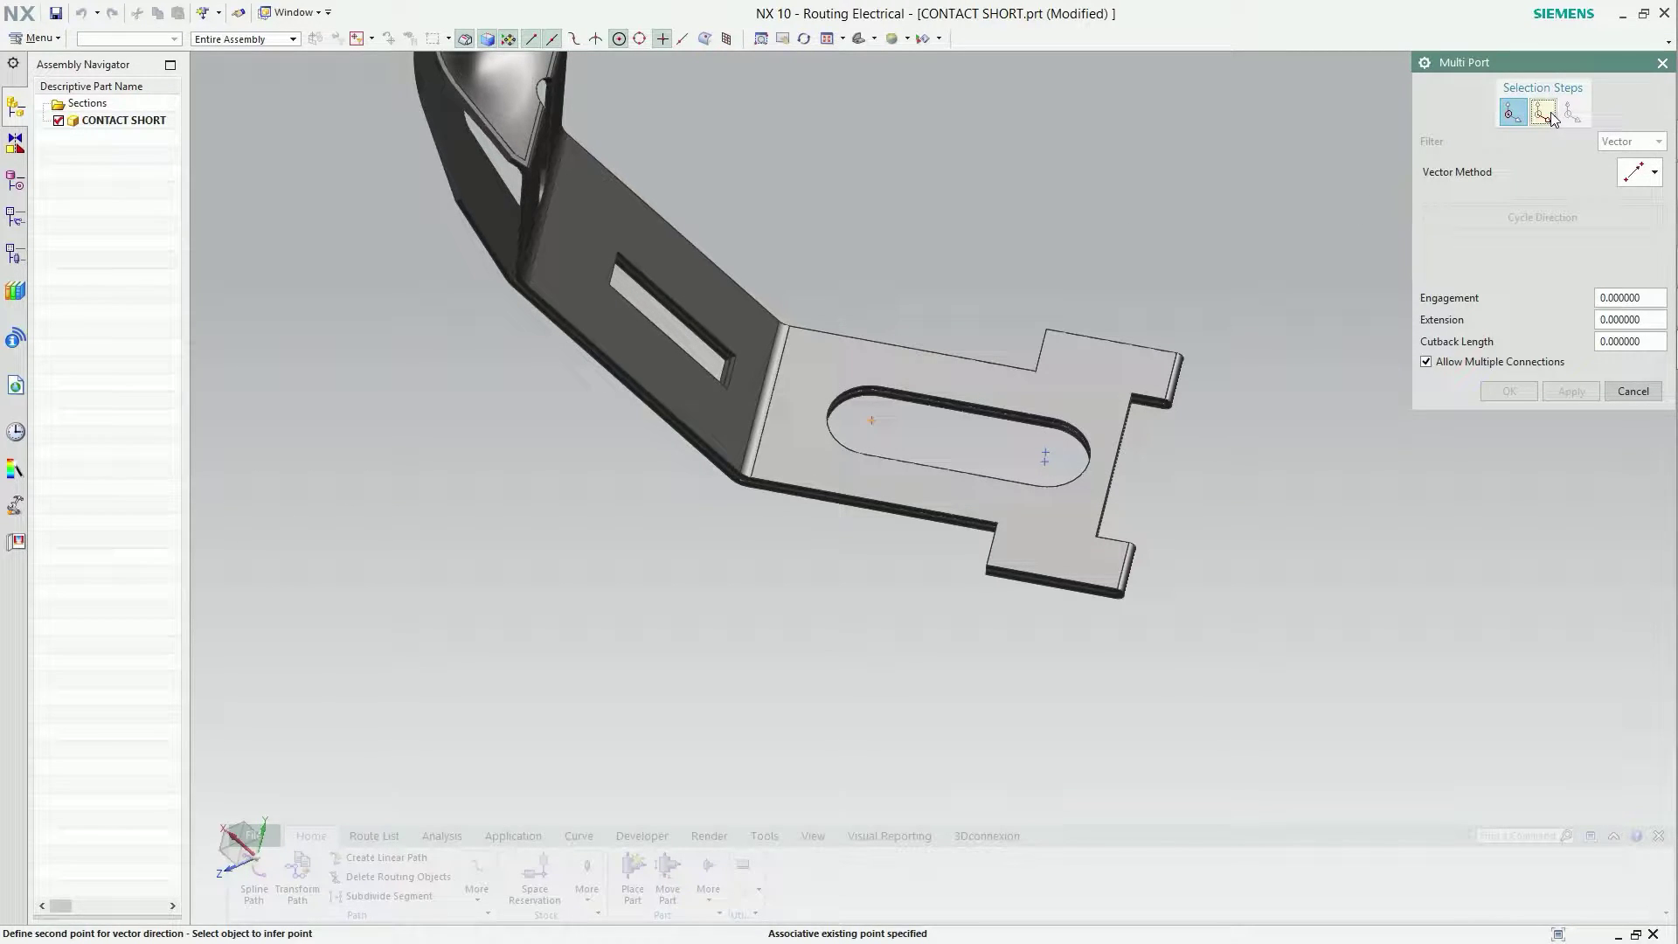
left_click(1047, 451)
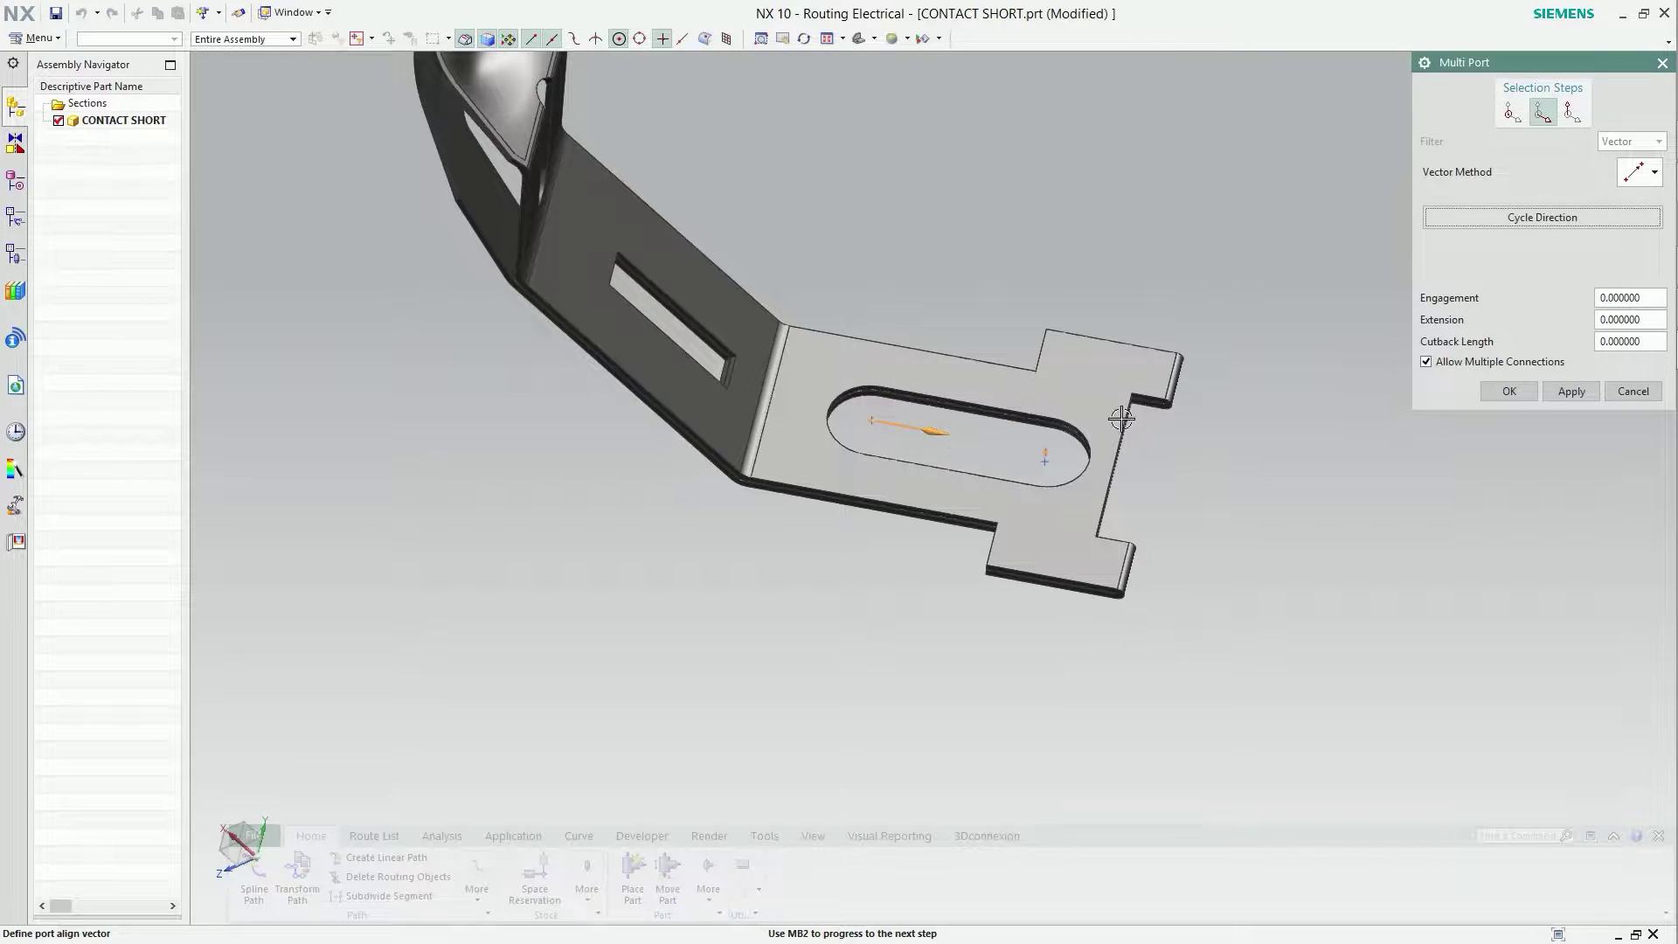
left_click(1563, 118)
left_click(1052, 484)
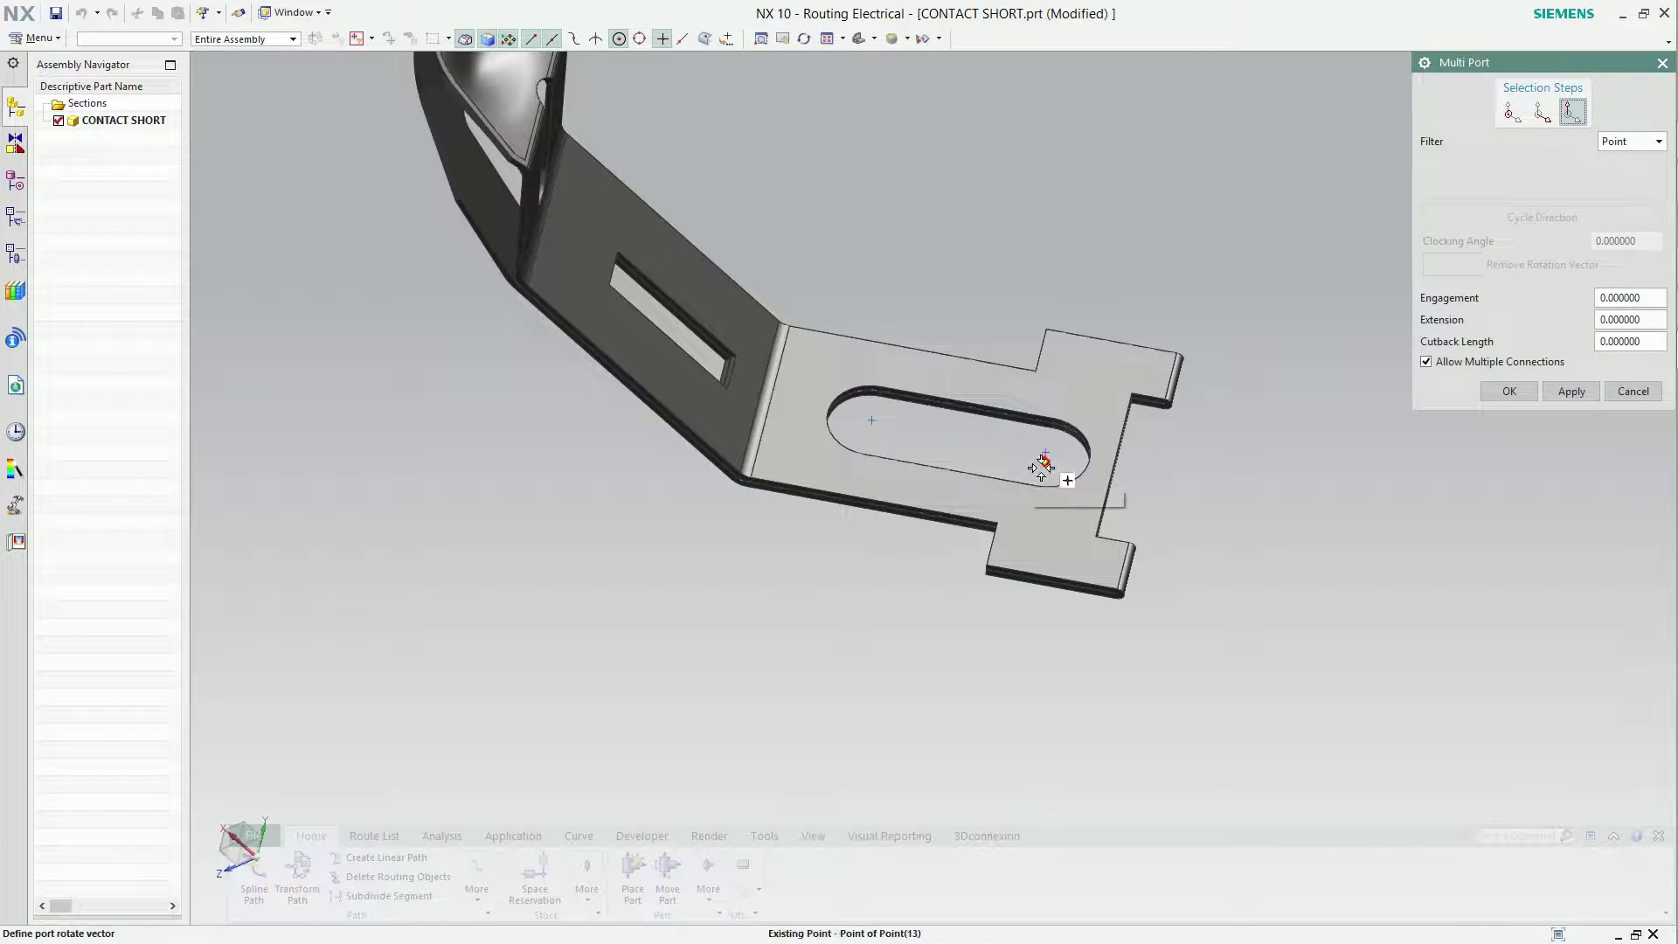
left_click(1509, 390)
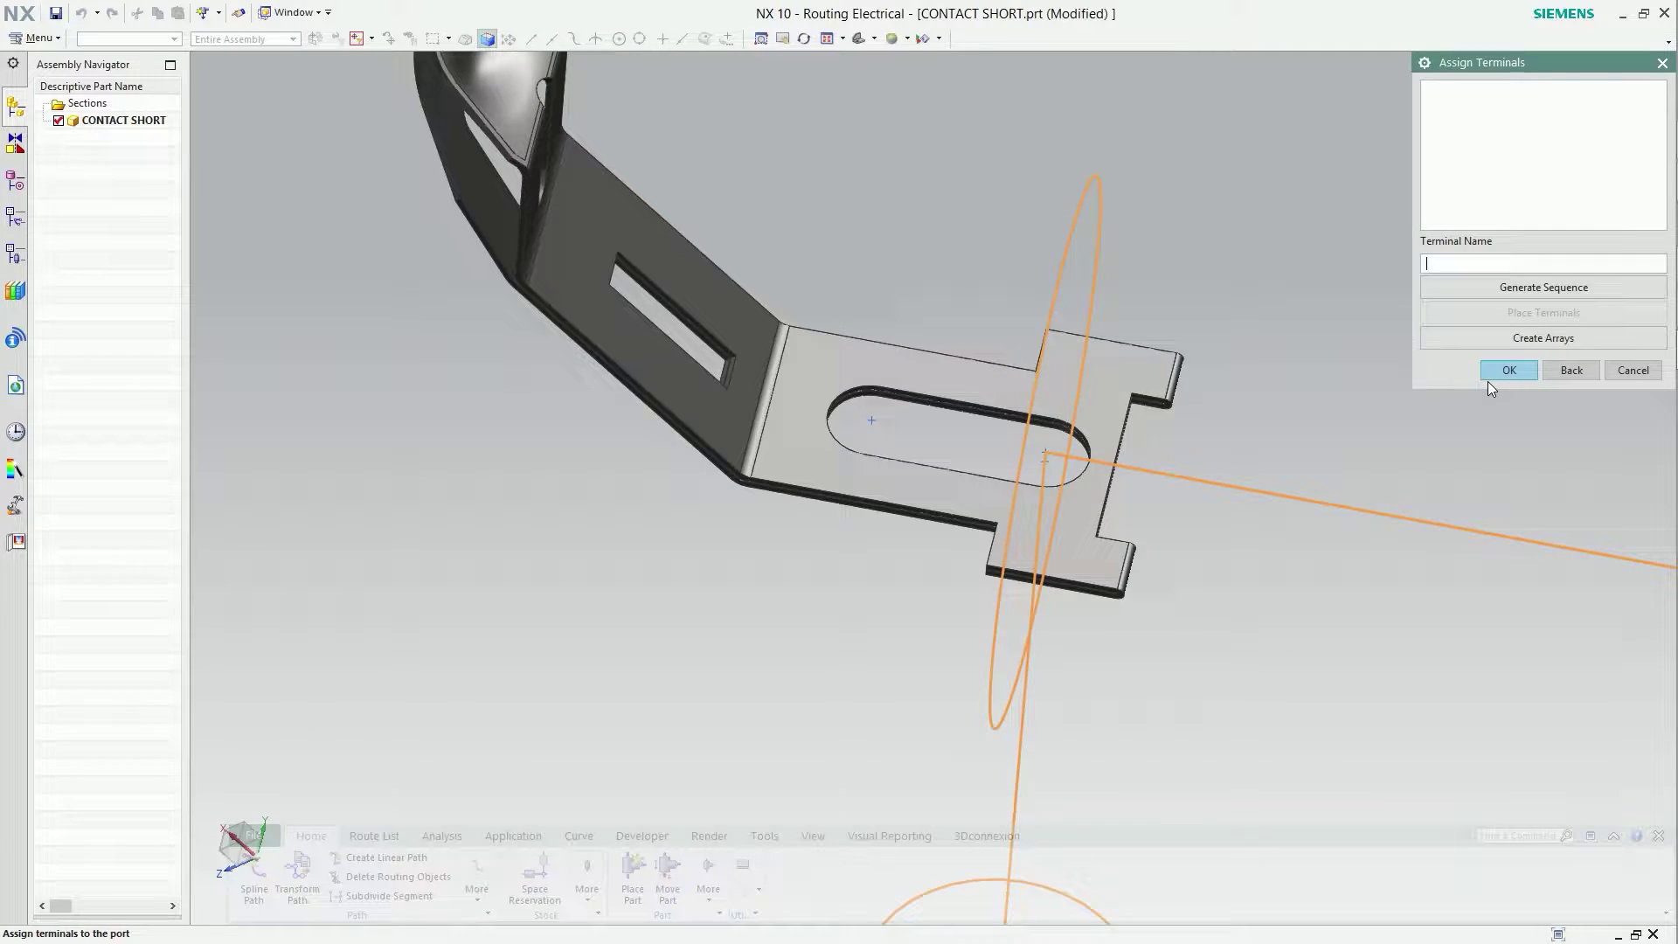
Name the port terminals y1–y6 in sequence and finish qualifying the part.
left_click(1524, 282)
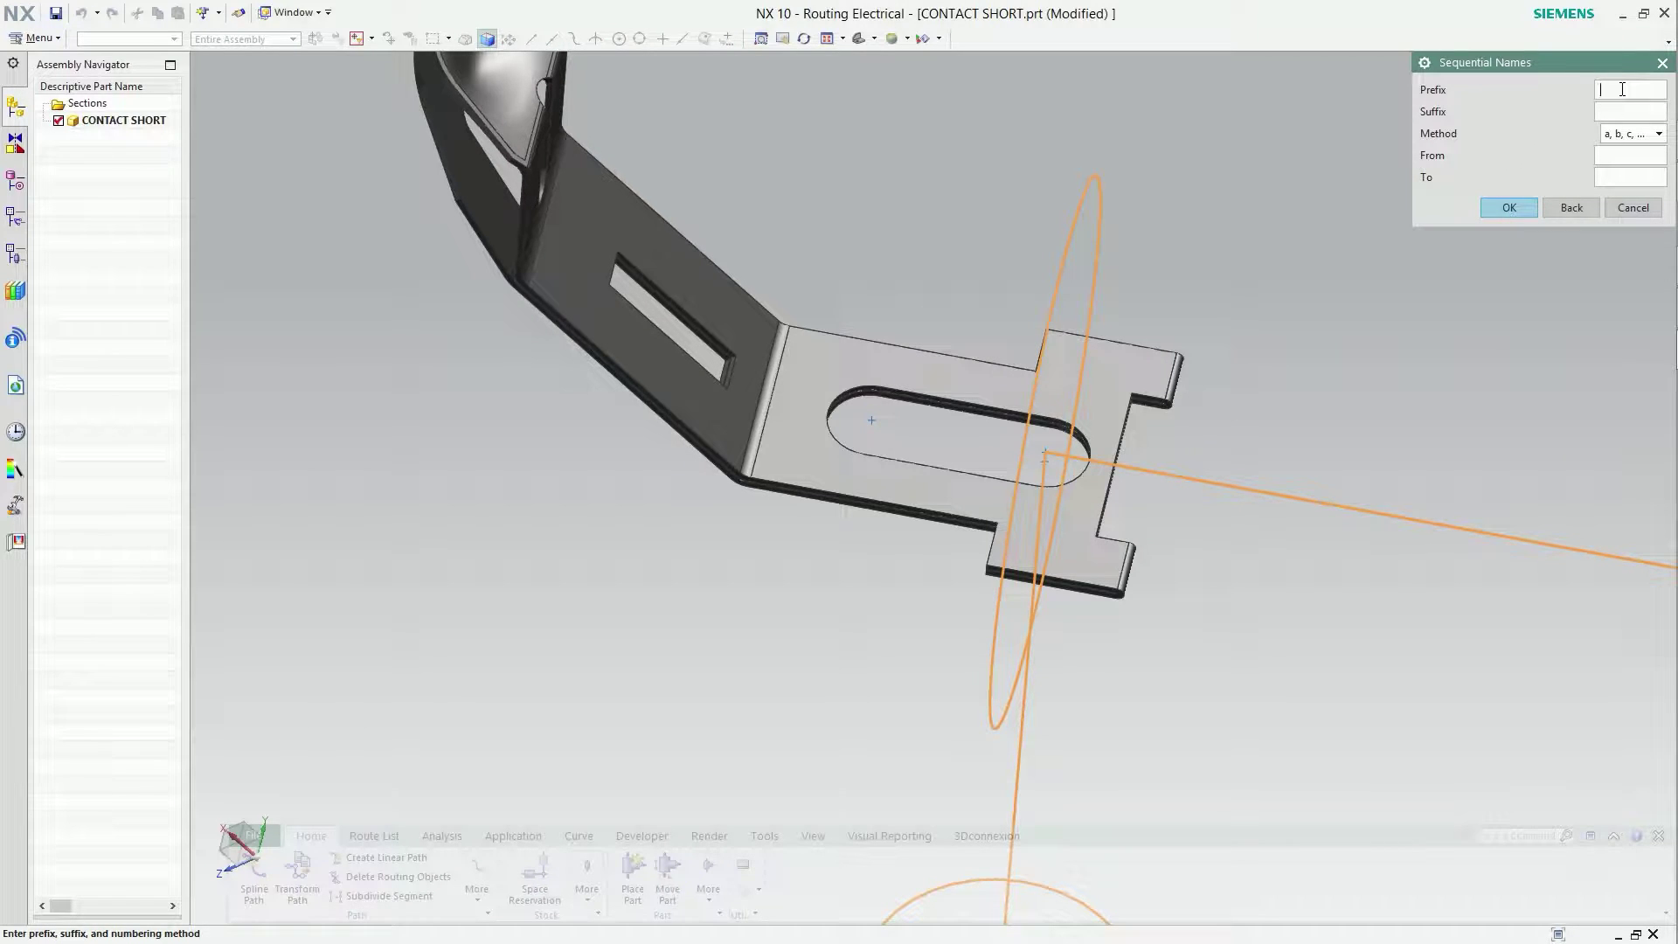
type("y")
left_click(1631, 134)
left_click(1509, 207)
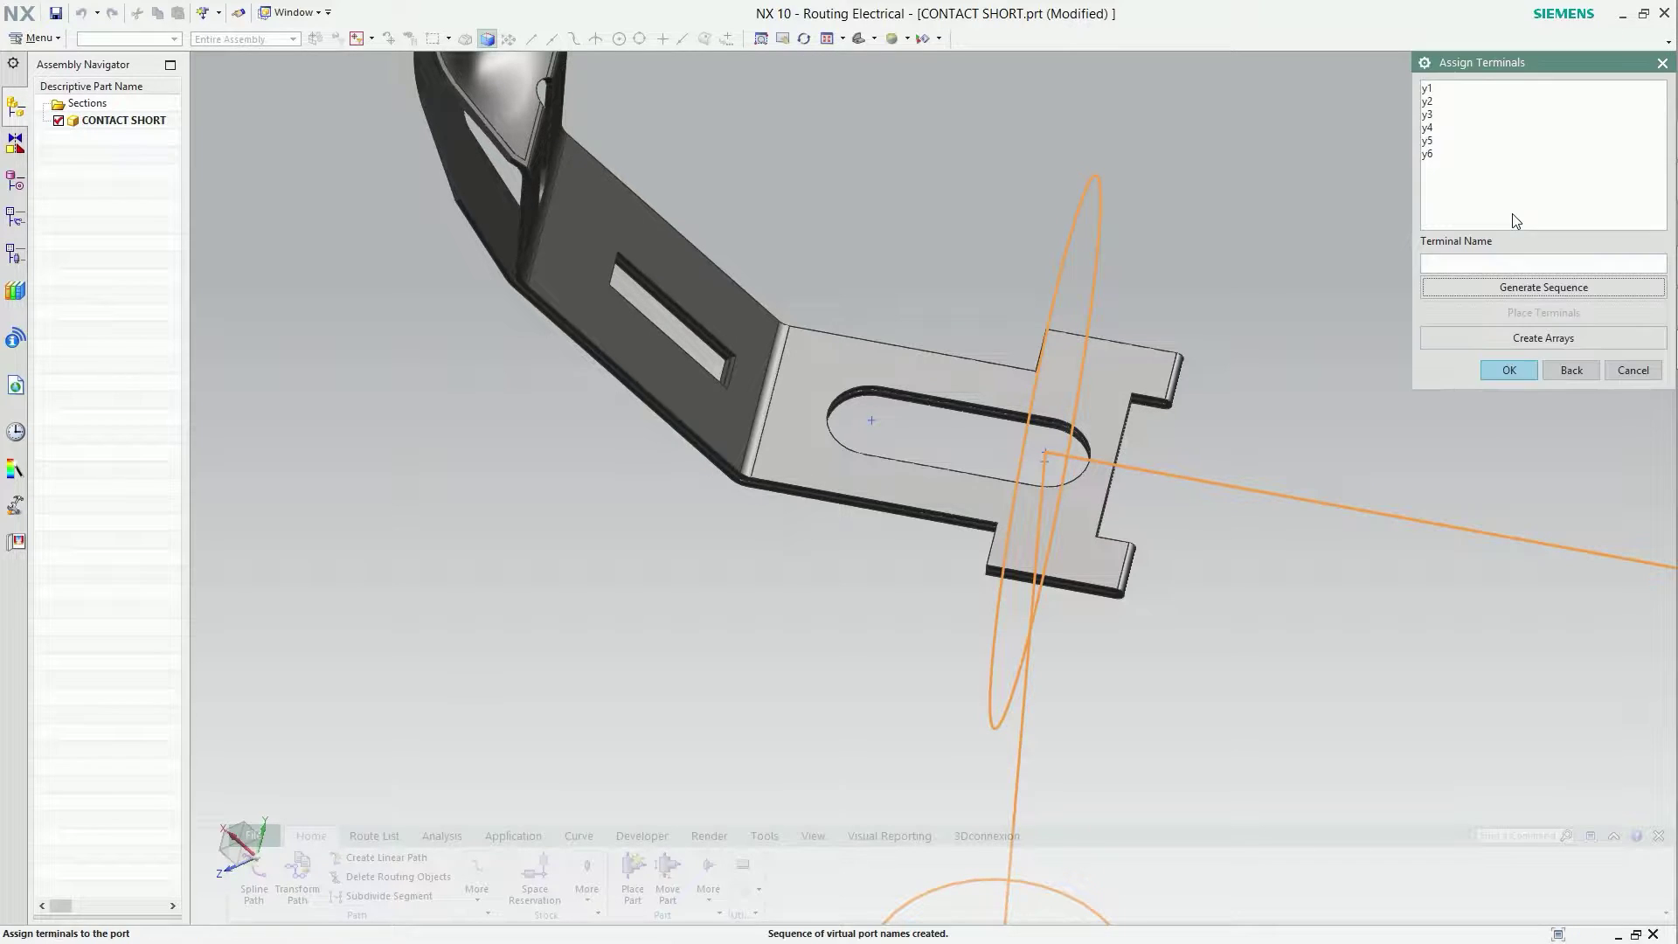
left_click(1512, 369)
left_click(1569, 648)
Save CONTACT SHORT and switch back to the GITARA ASSWMBLY assembly.
key("ctrl+f")
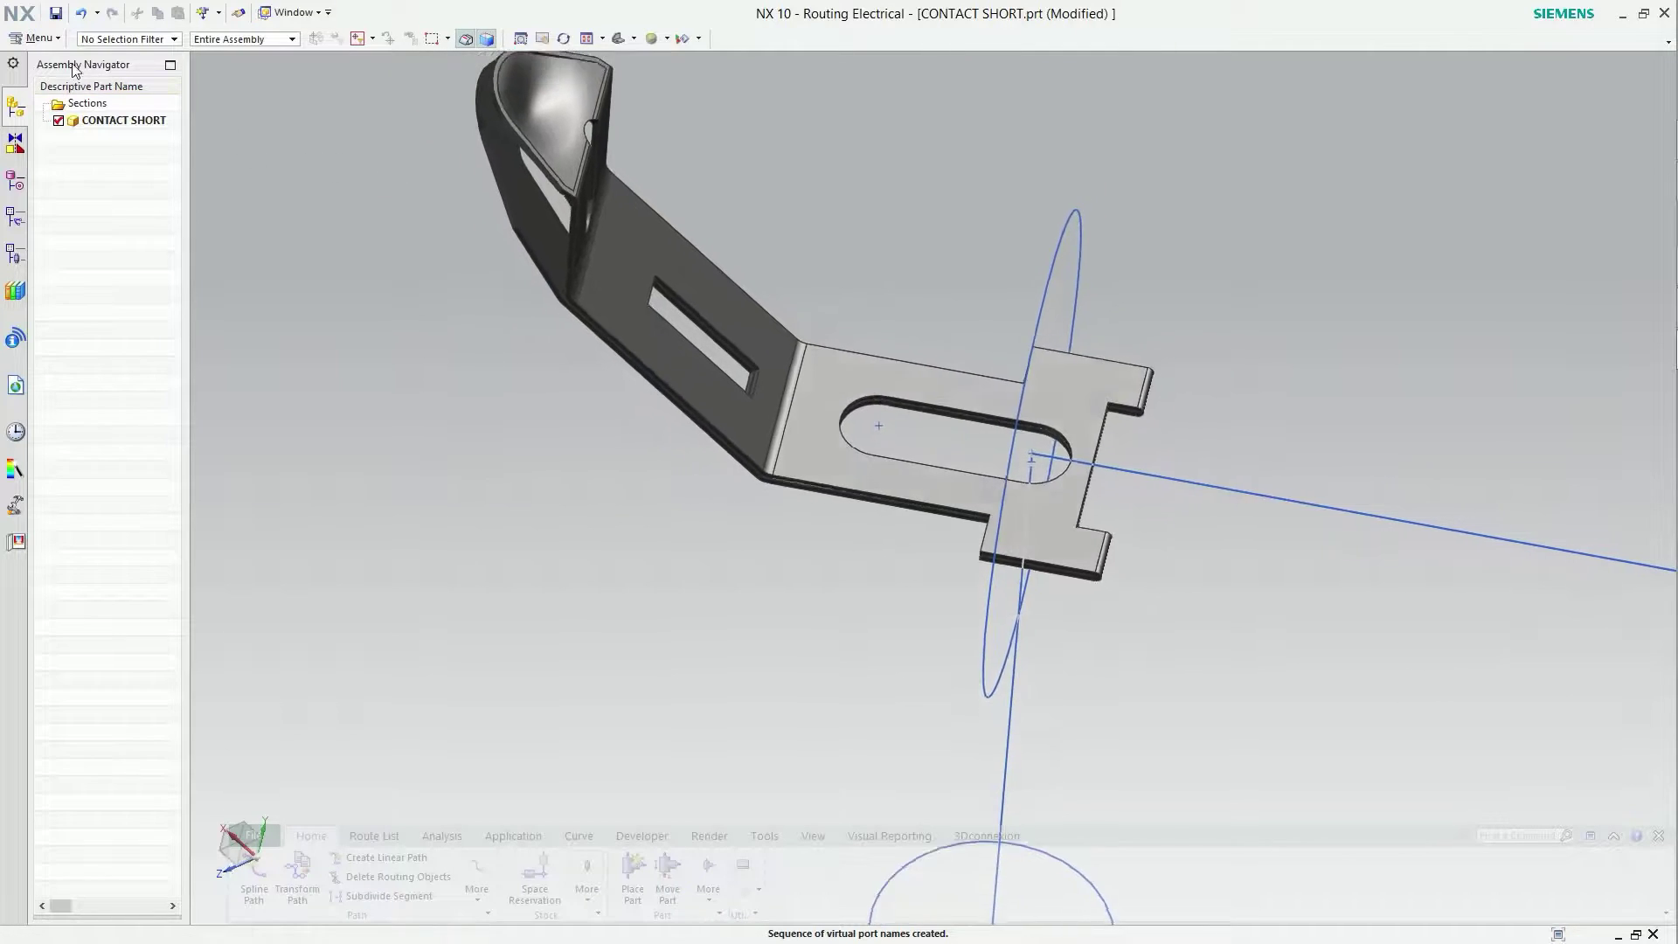
left_click(55, 13)
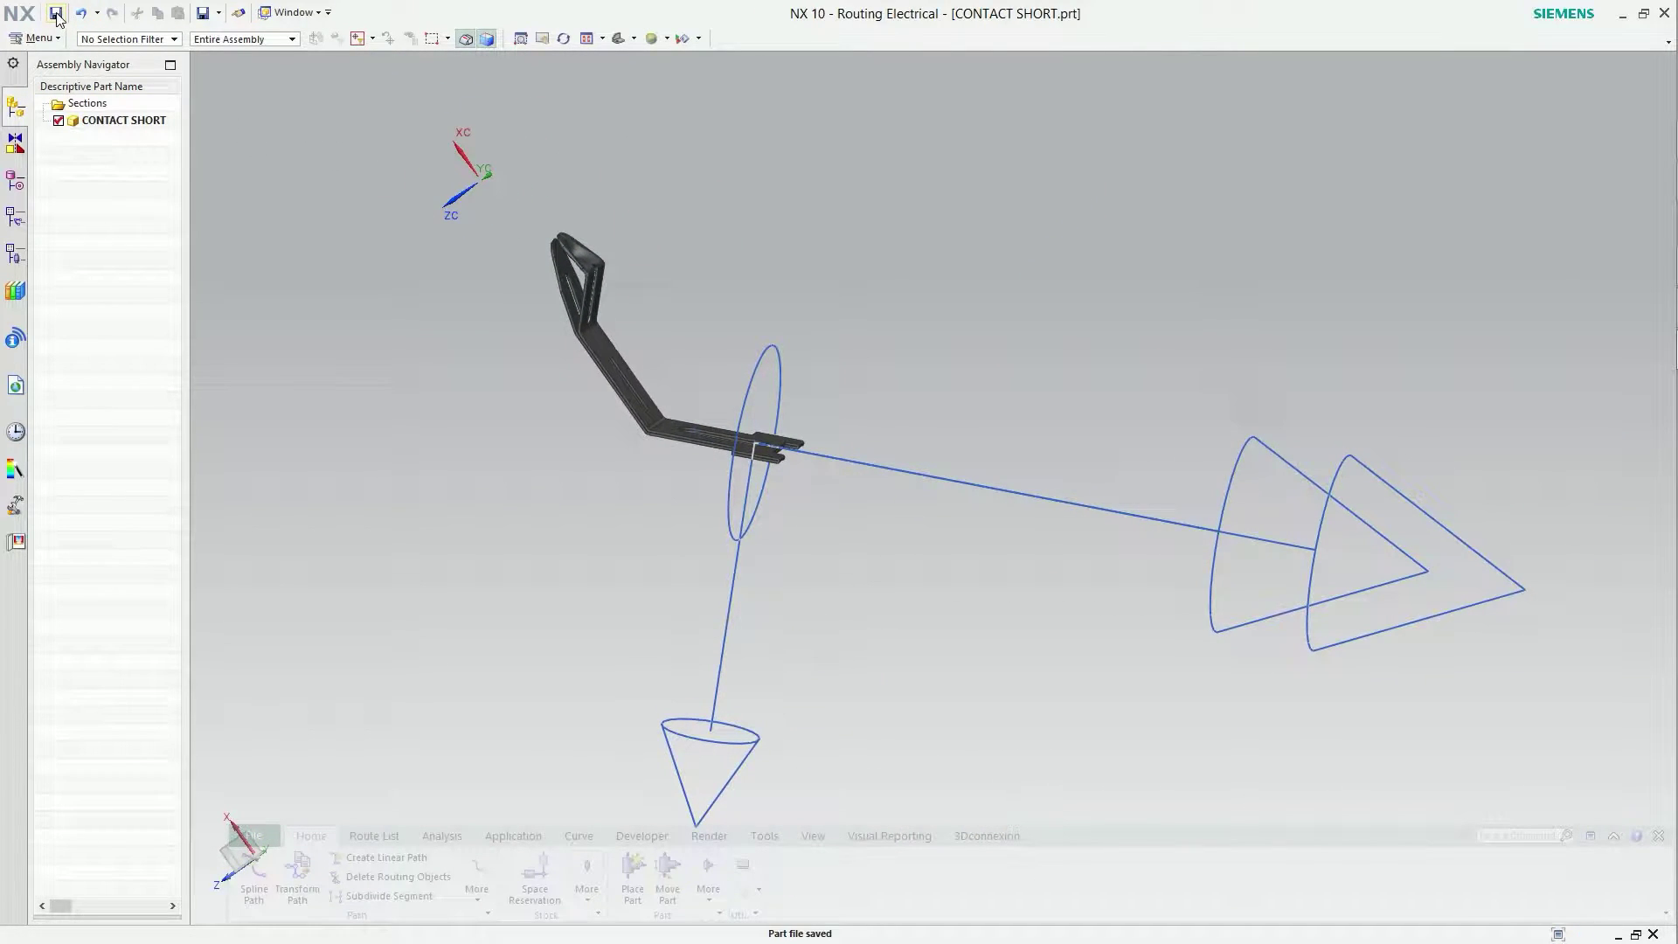
left_click(292, 12)
left_click(332, 190)
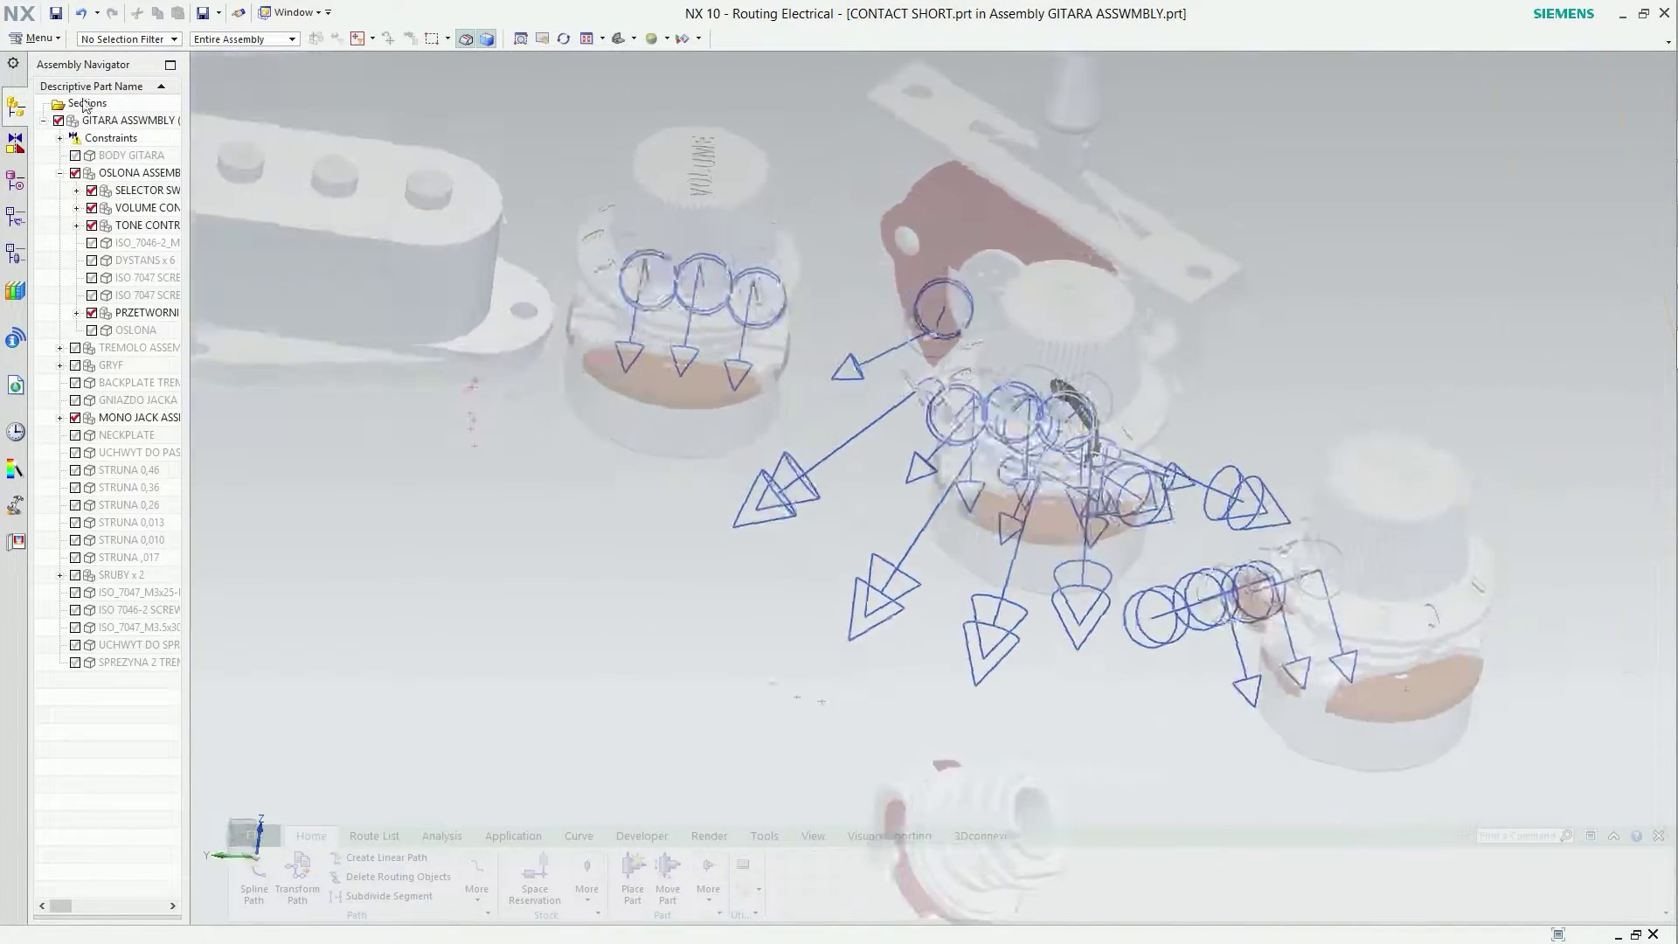
Make GITARA ASSWMBLY the work part and open the EARTH TAB as the displayed part.
double_click(98, 121)
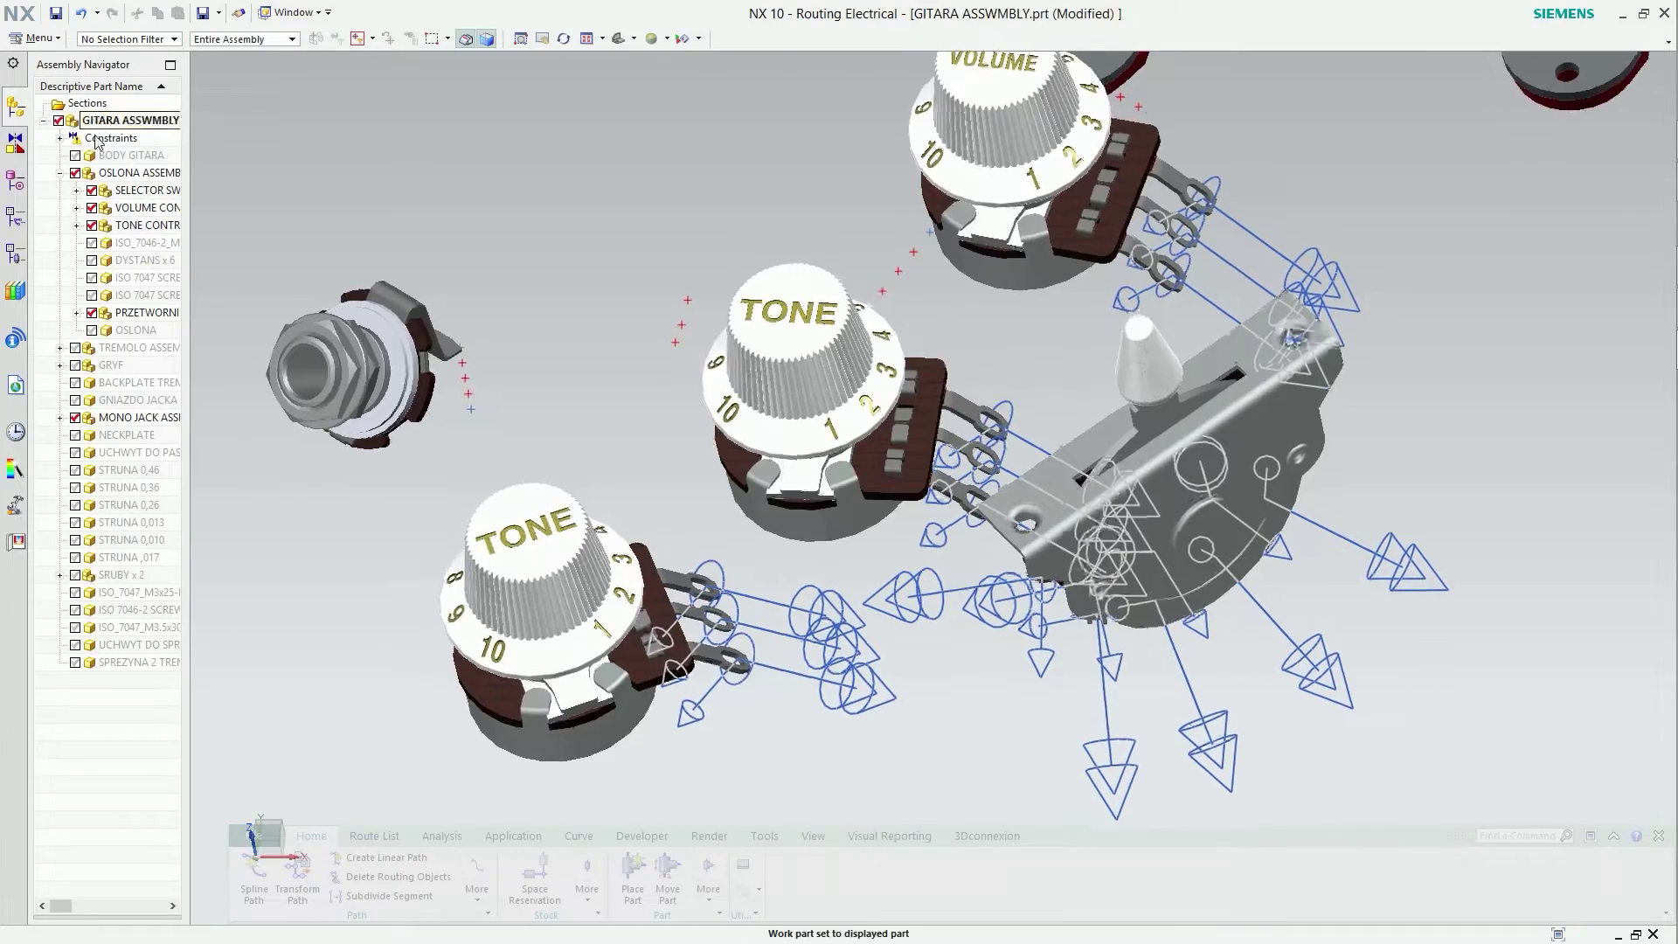
scroll(480, 337, "up", 3)
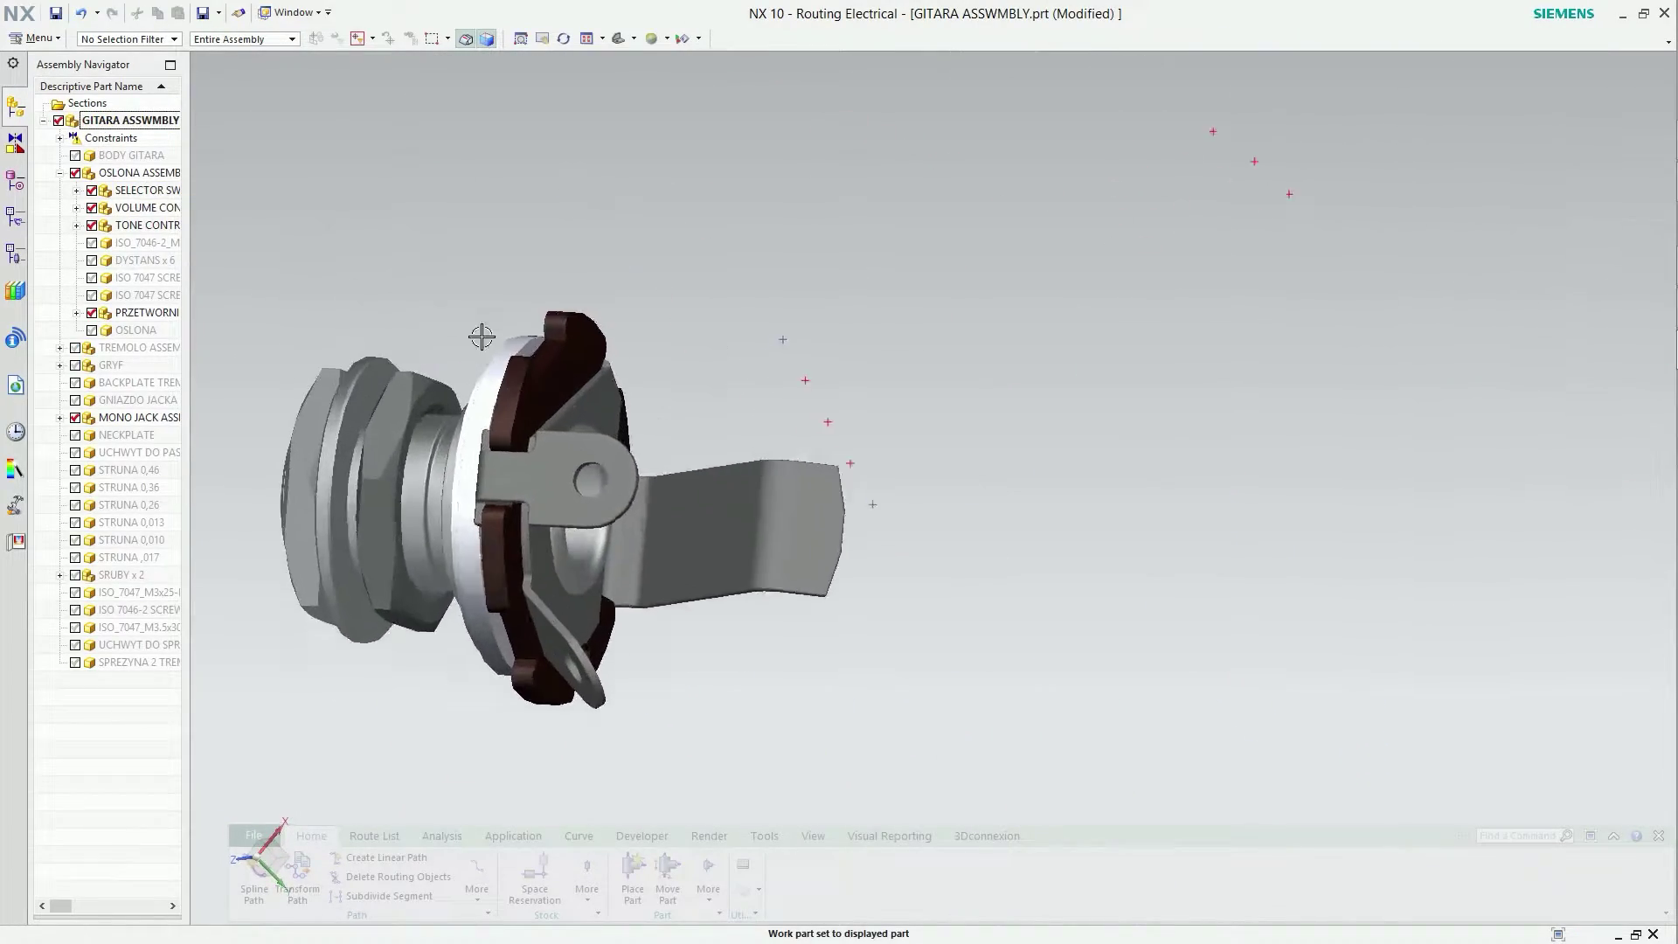
scroll(480, 338, "up", 3)
right_click(662, 447)
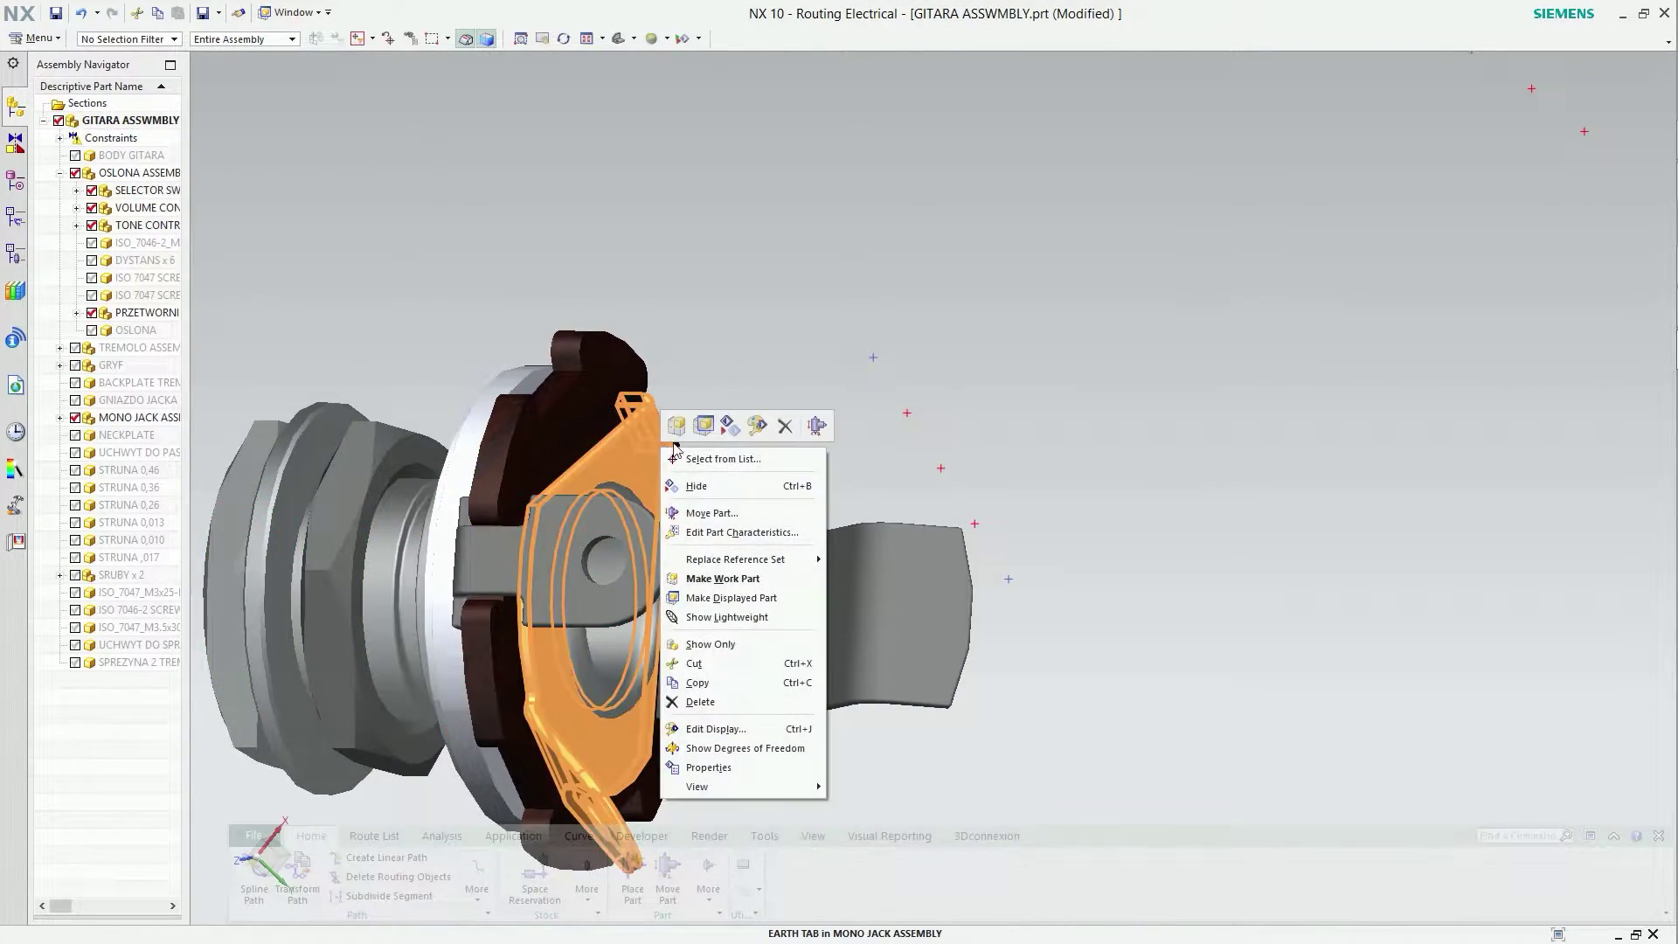
left_click(706, 427)
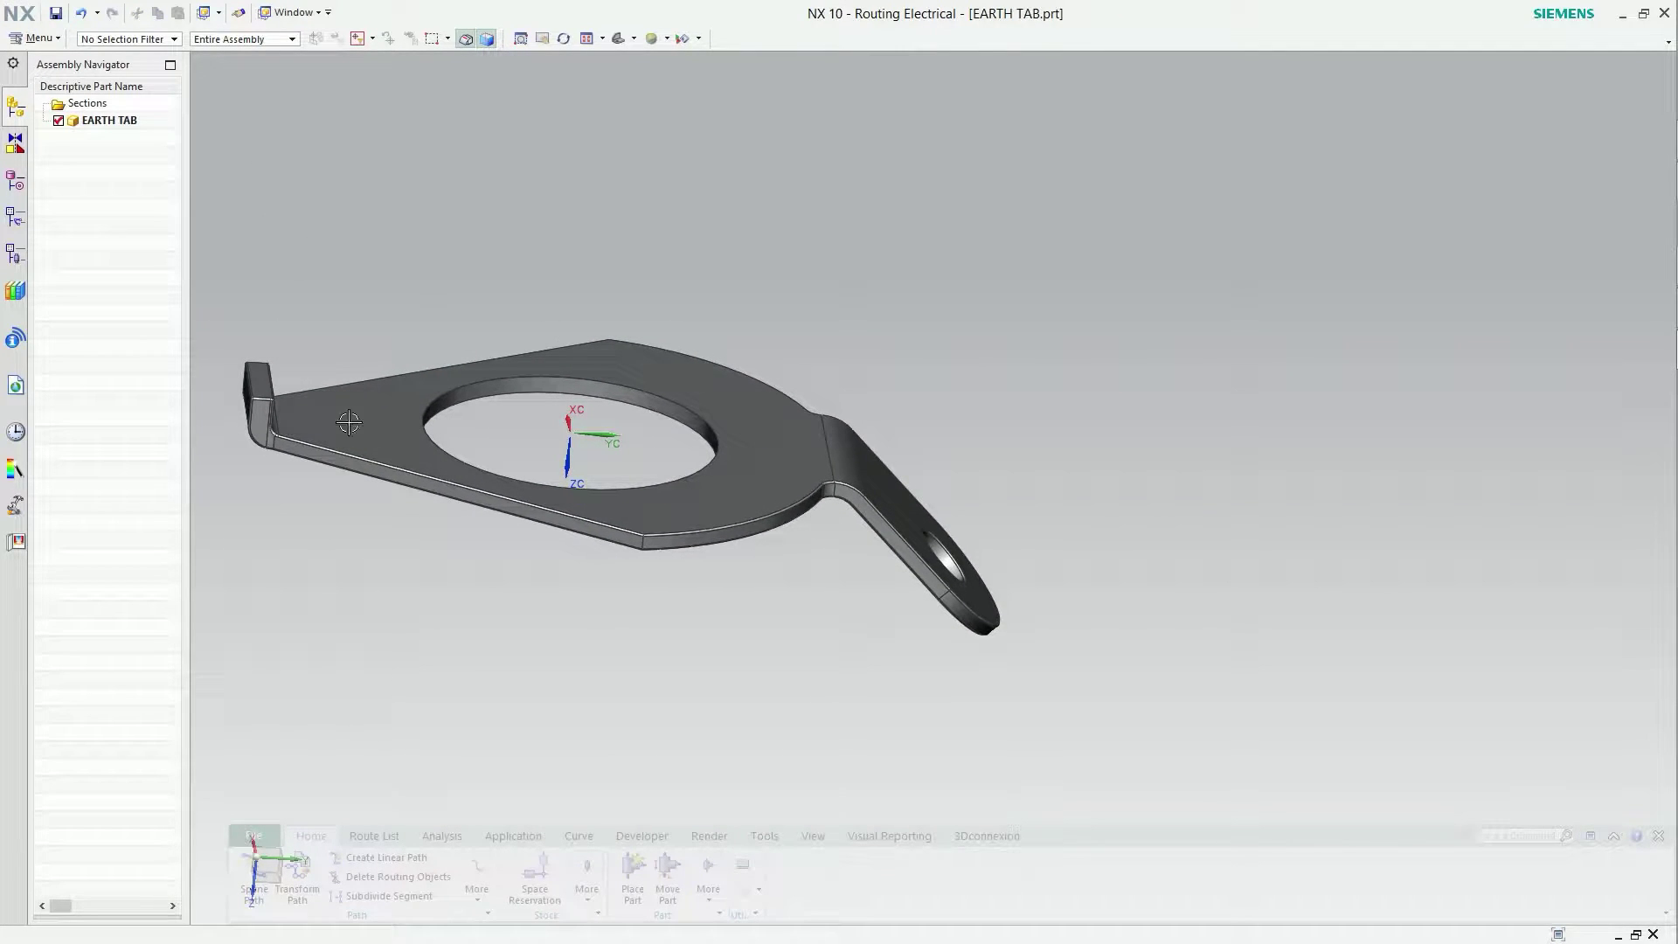
Start qualifying EARTH TAB with a new Fitting port.
left_click(708, 895)
left_click(730, 831)
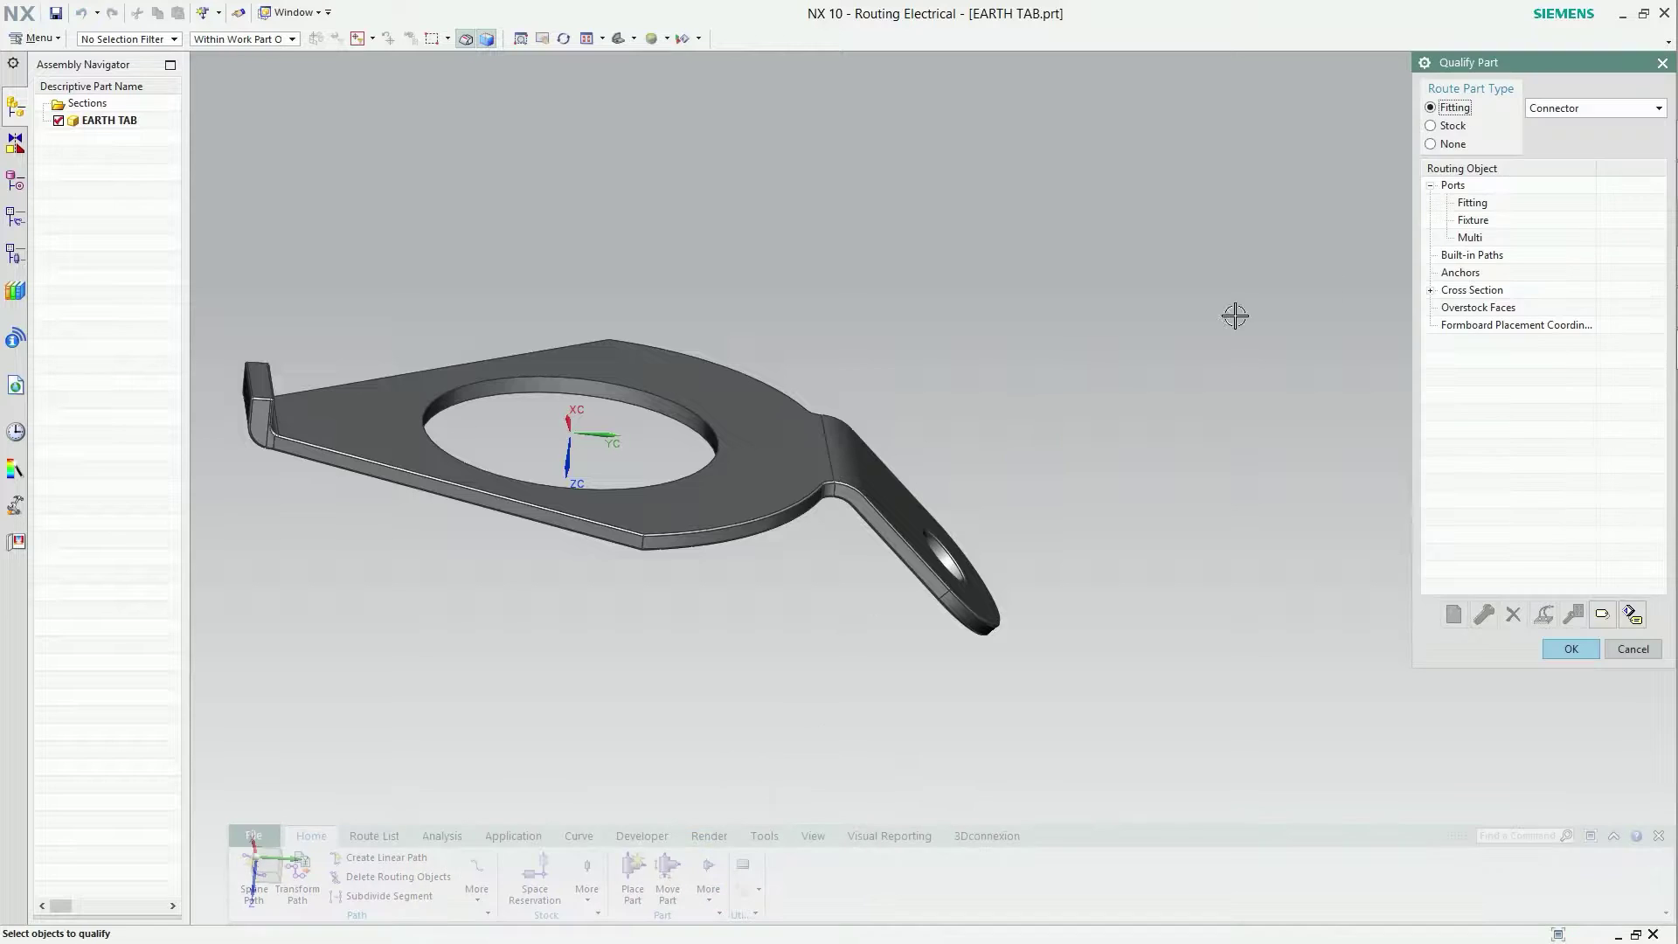
left_click(1488, 204)
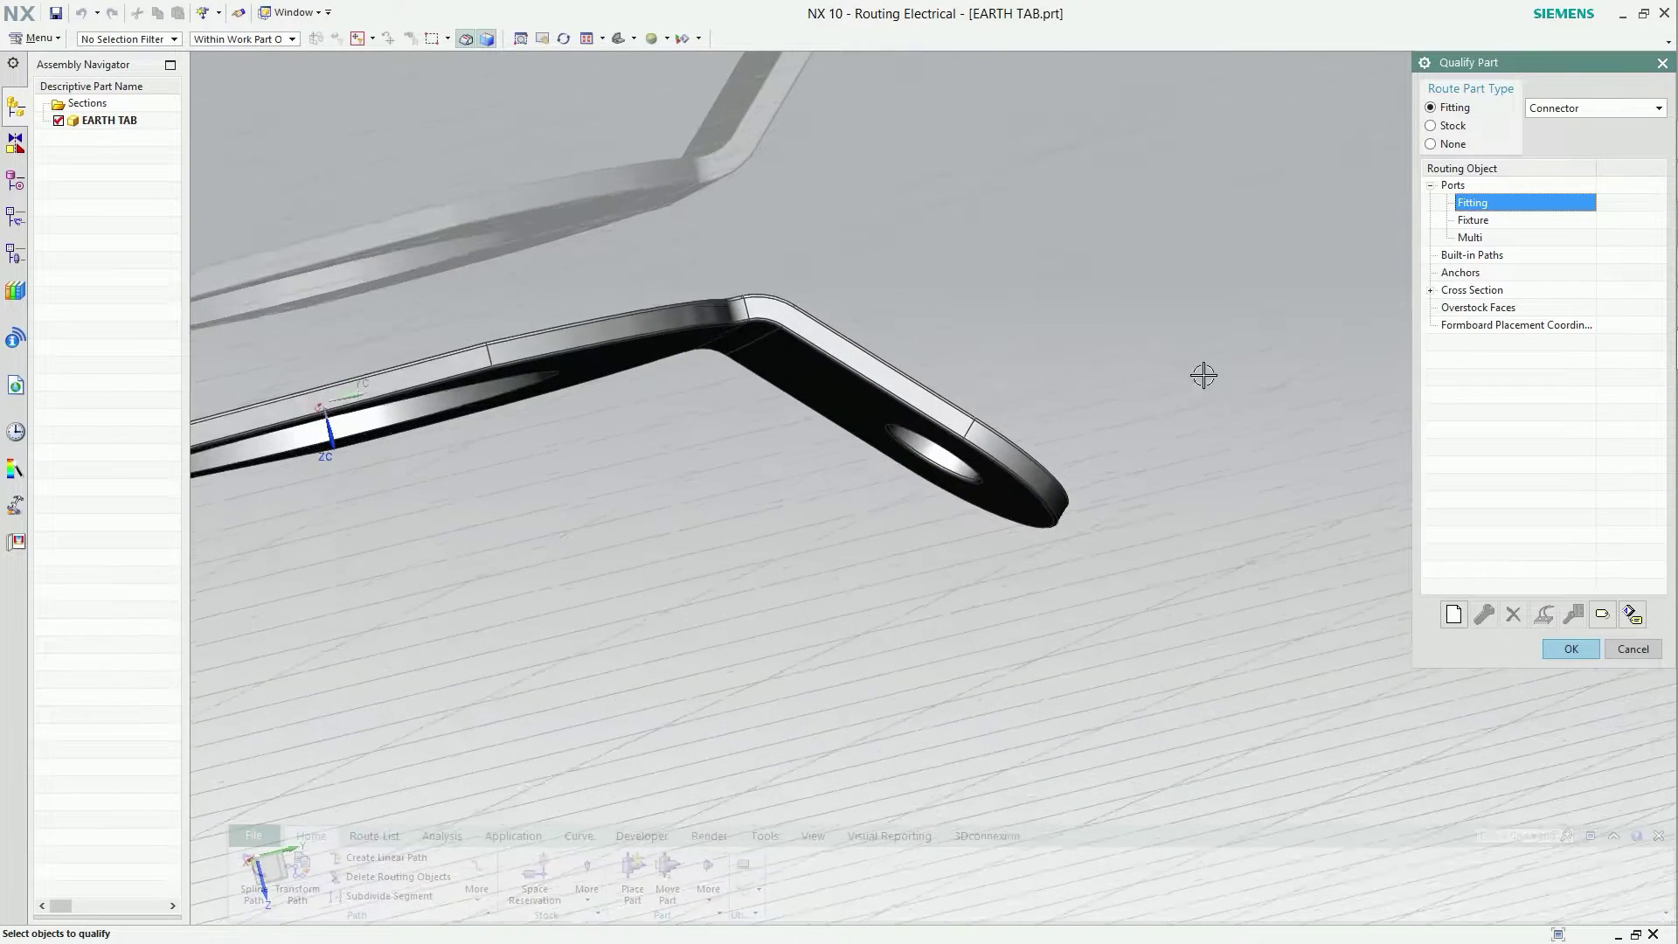
left_click(1452, 614)
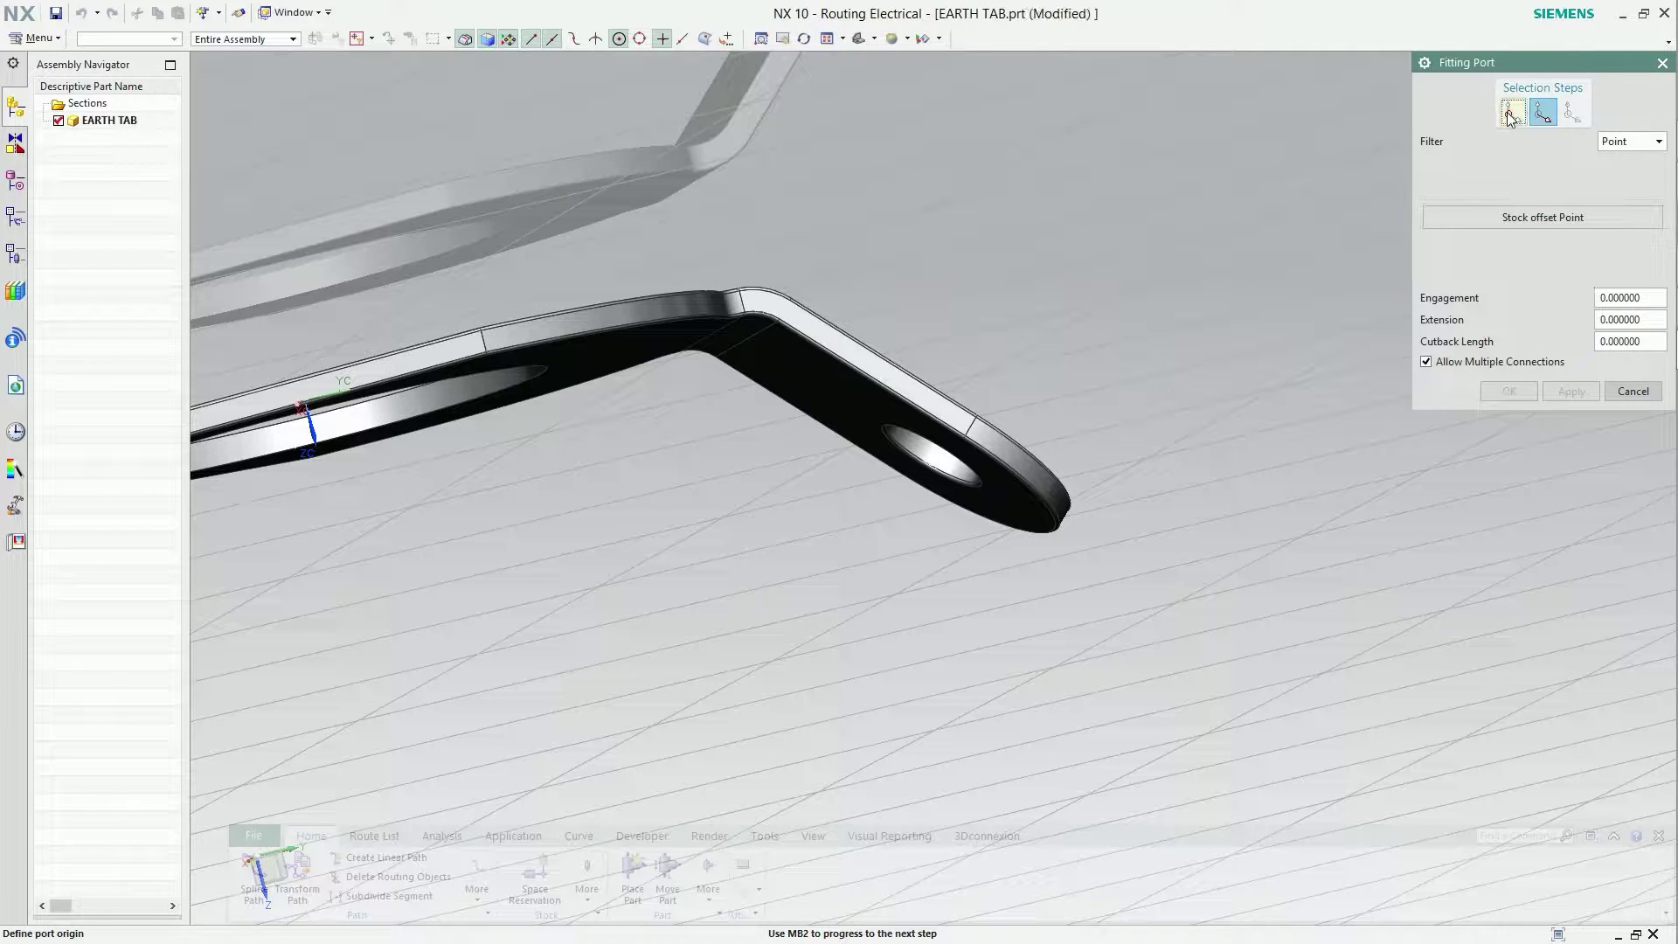
Put the fitting port at the hole centre aimed along the bend edge, finish, and save.
left_click(935, 458)
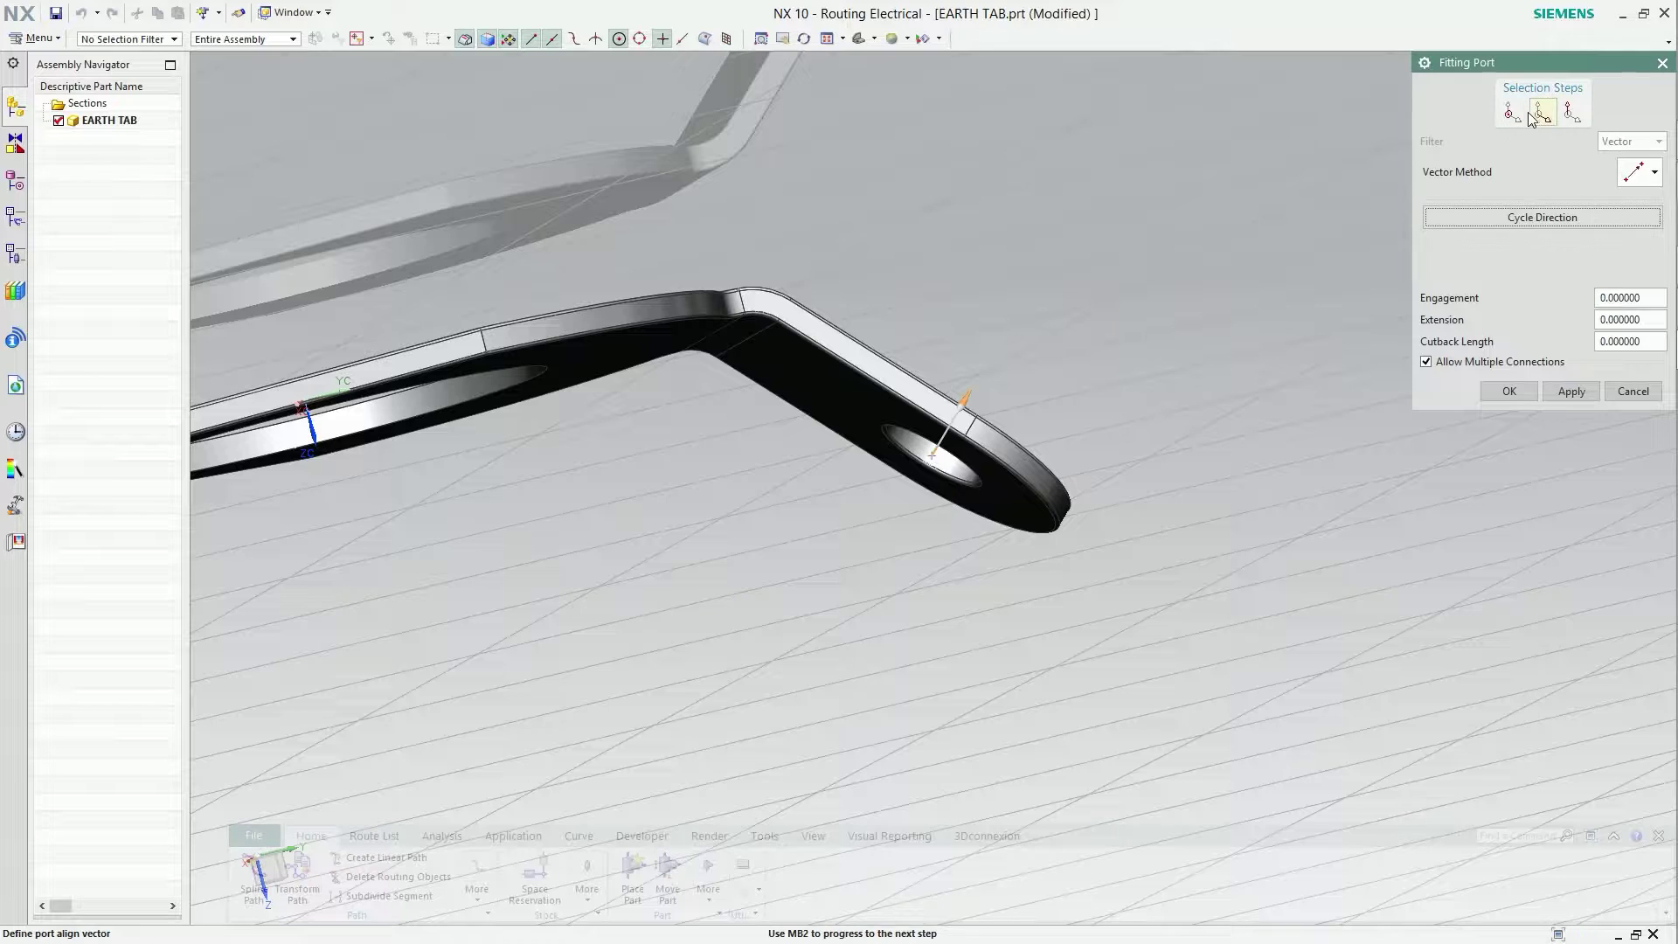
middle_click_drag(1082, 292, 900, 367)
left_click(787, 431)
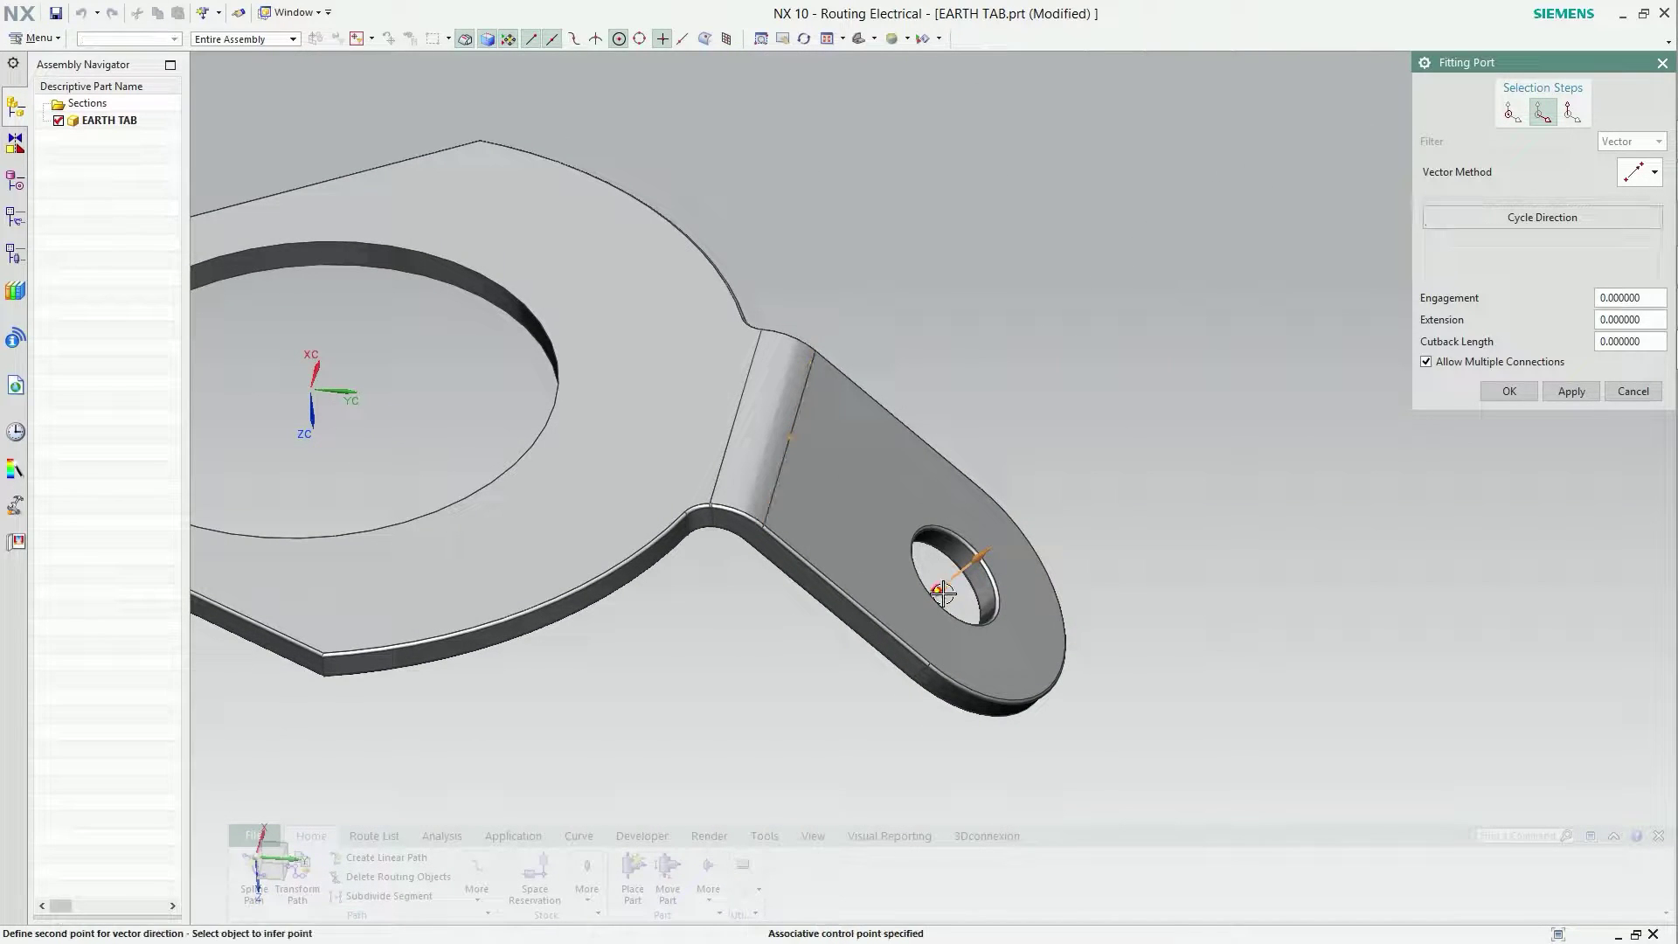
left_click(1521, 395)
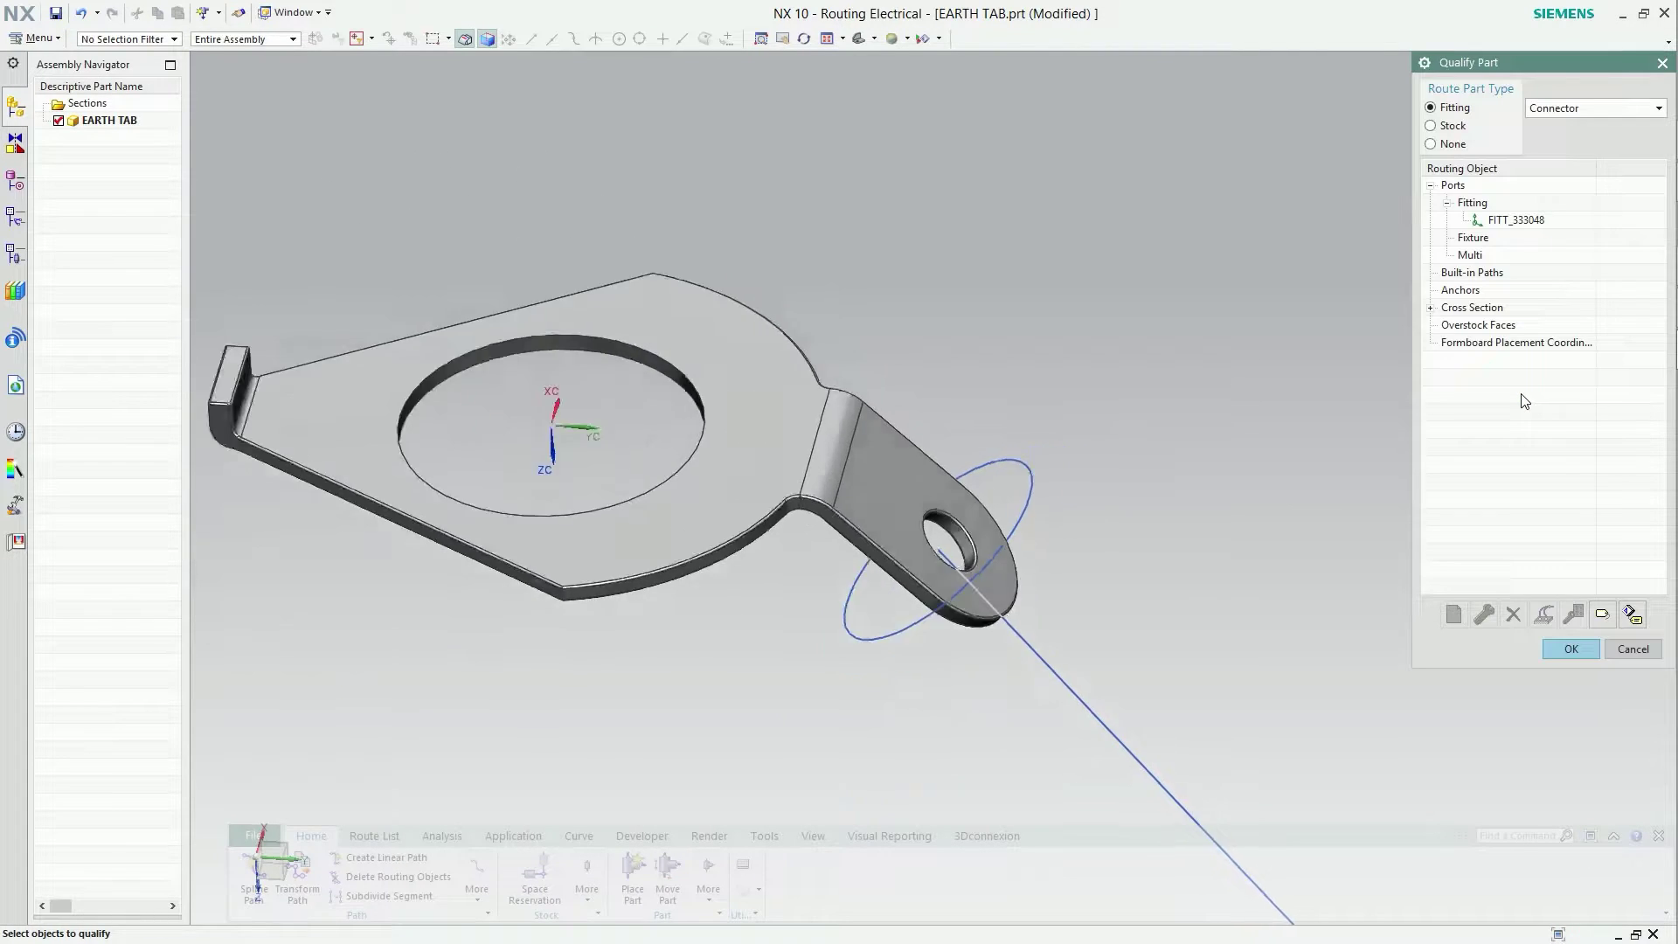
left_click(1557, 648)
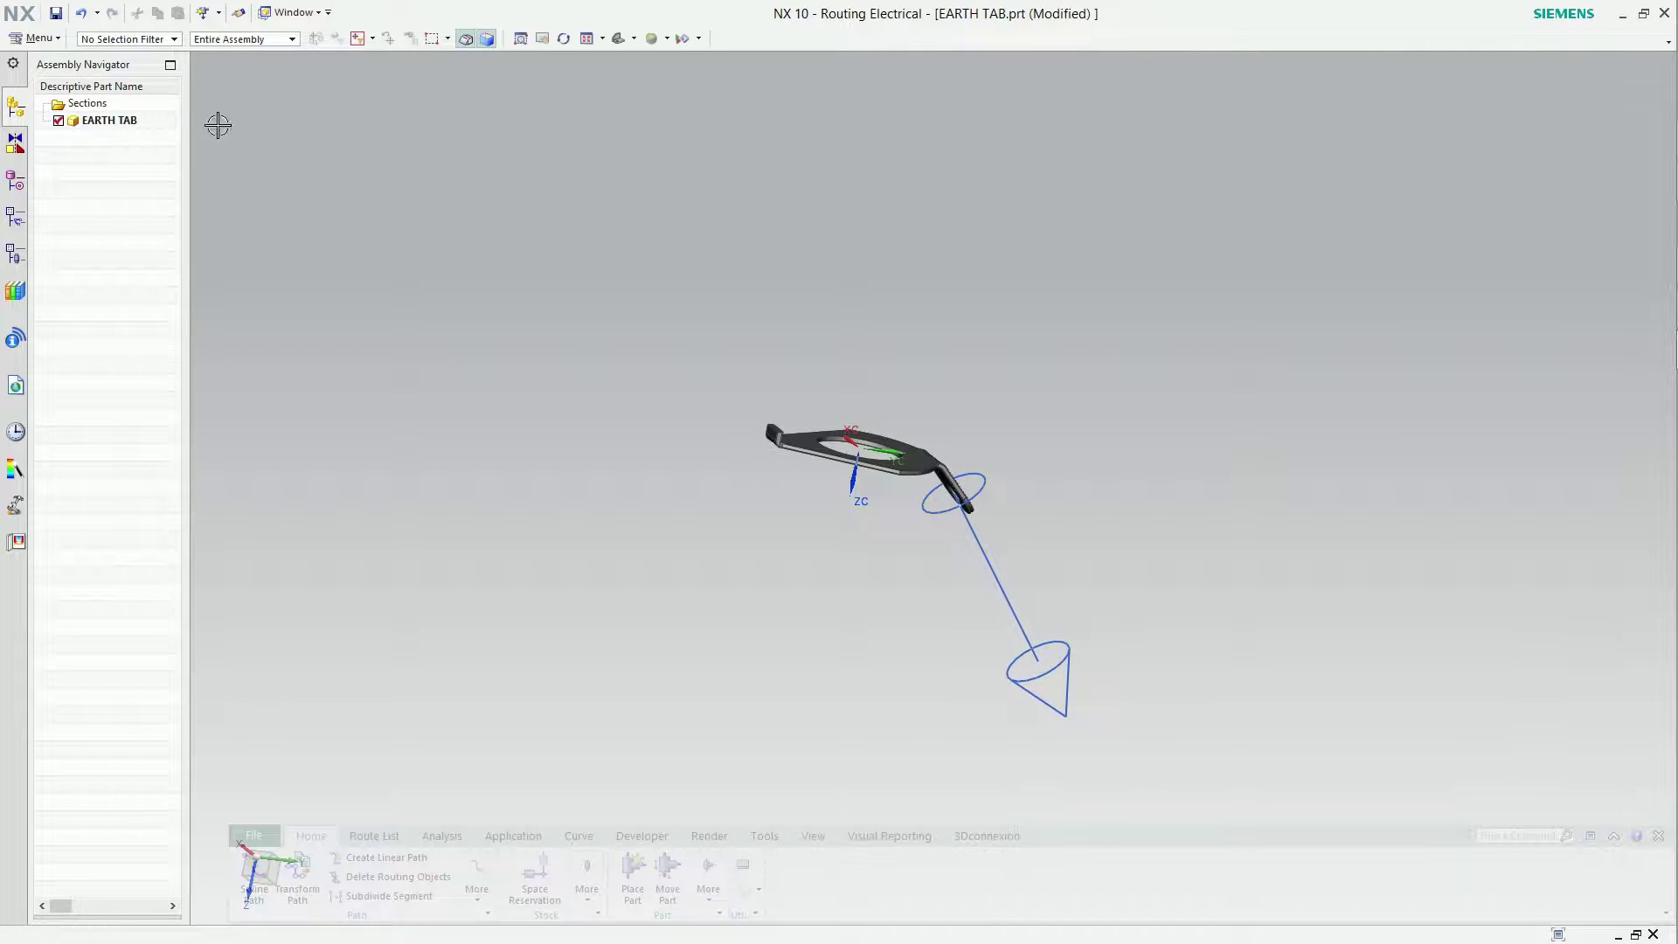
left_click(55, 14)
left_click(293, 12)
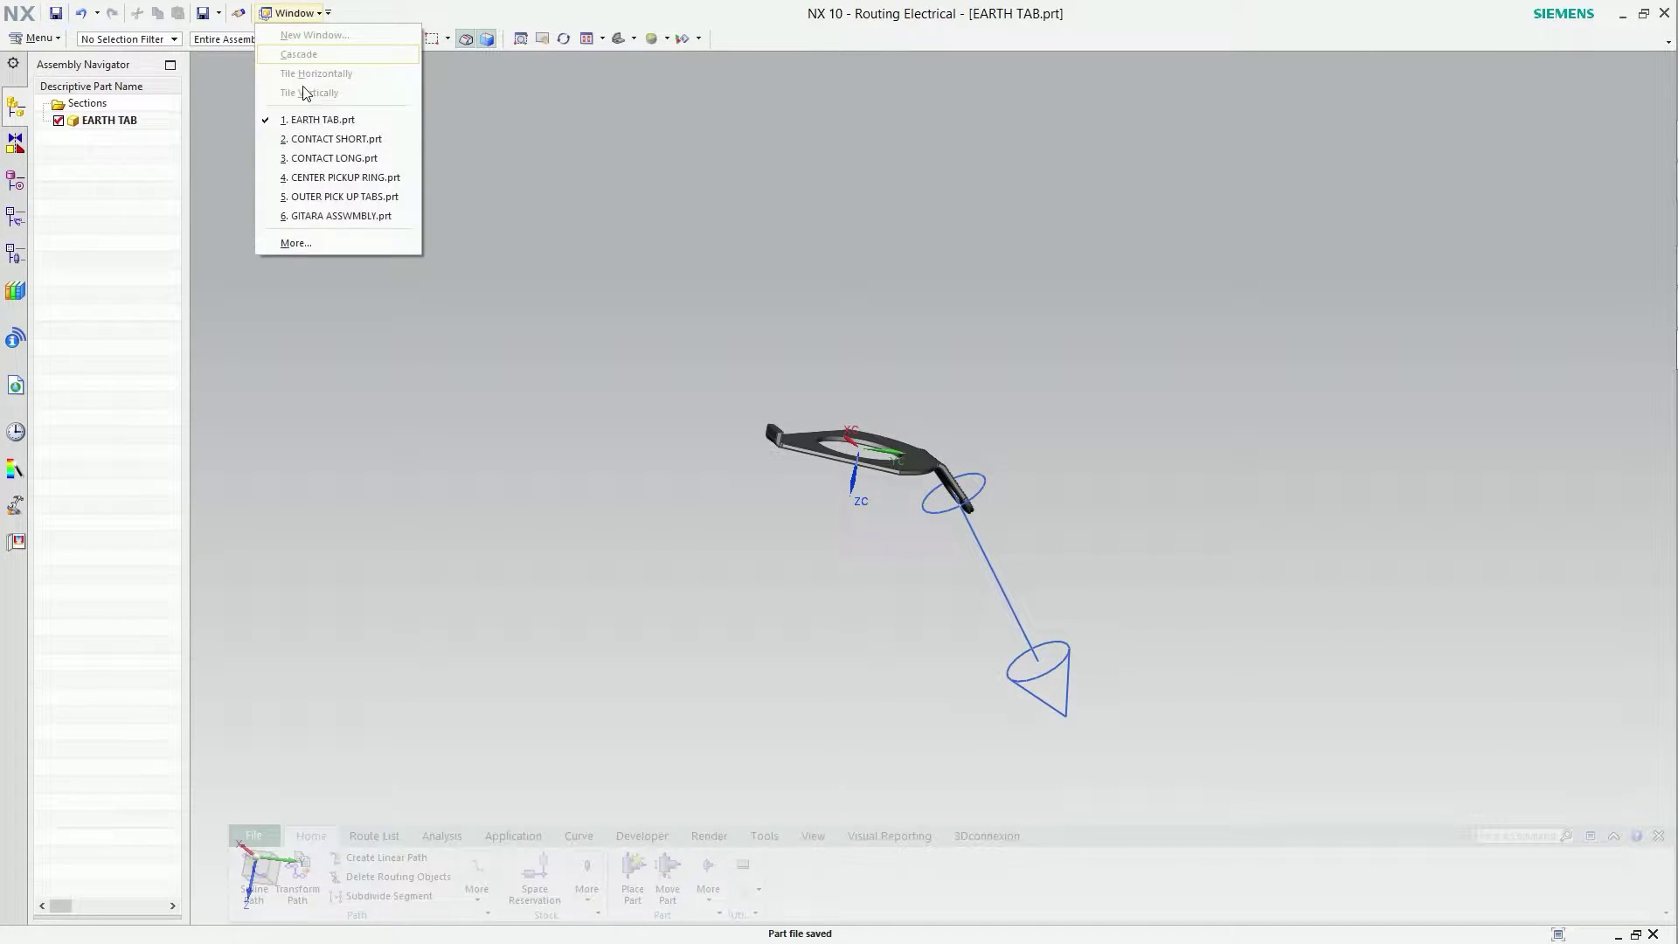
Return to GITARA ASSWMBLY as work part and open OUTPUT TAB as the displayed part.
left_click(325, 214)
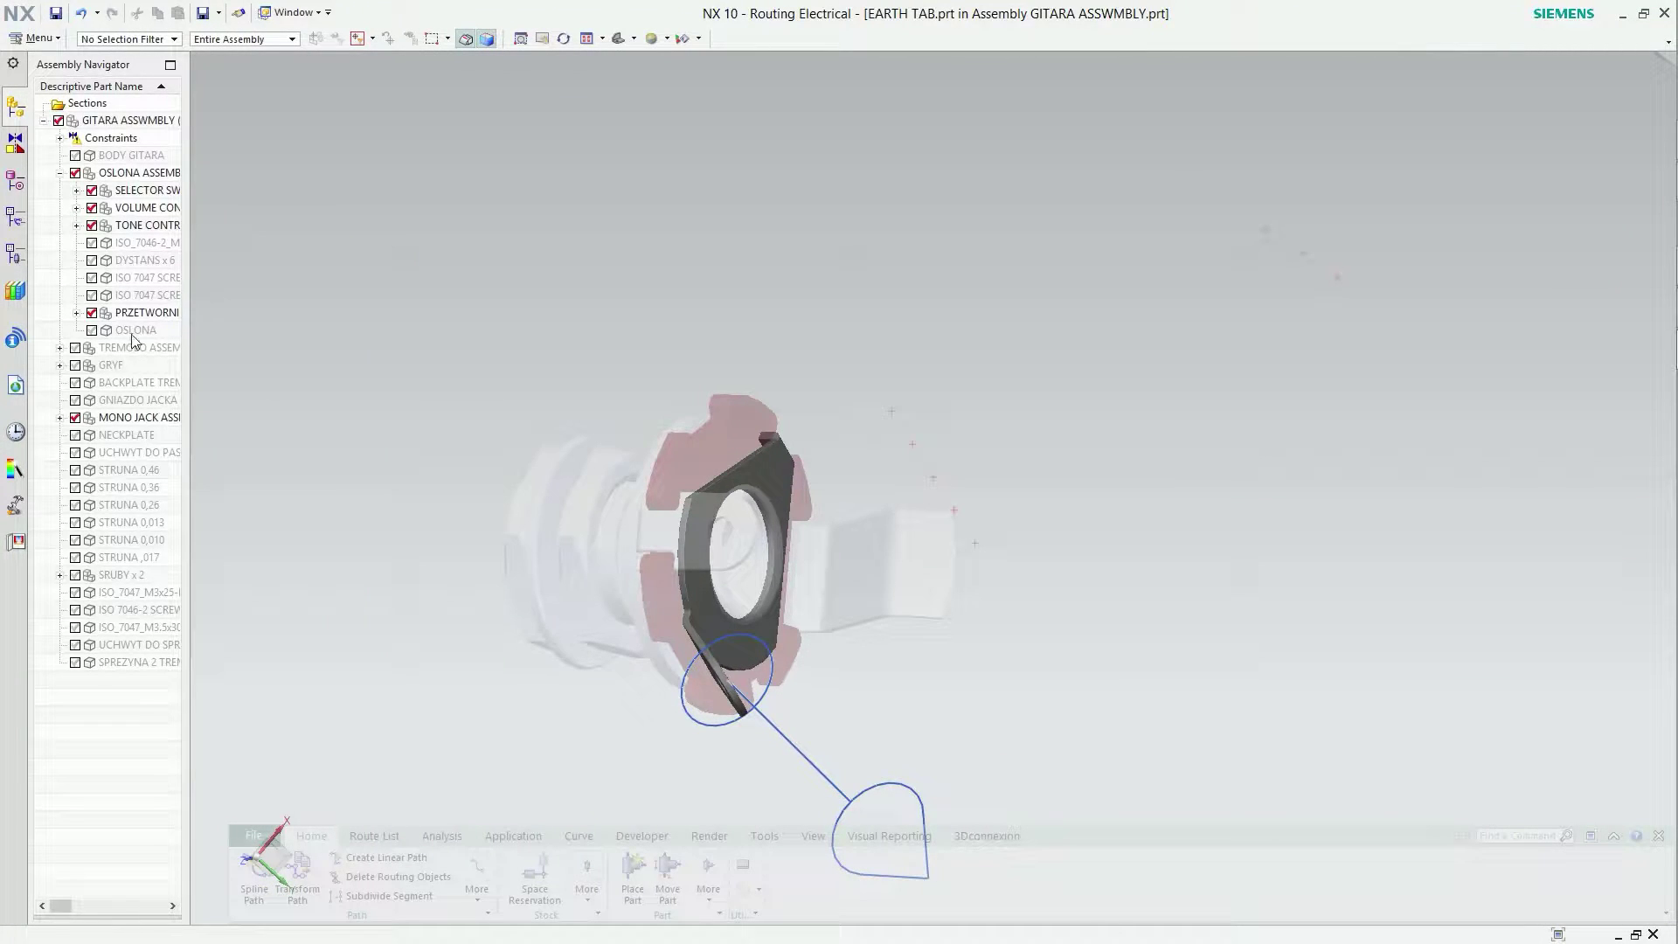
double_click(122, 121)
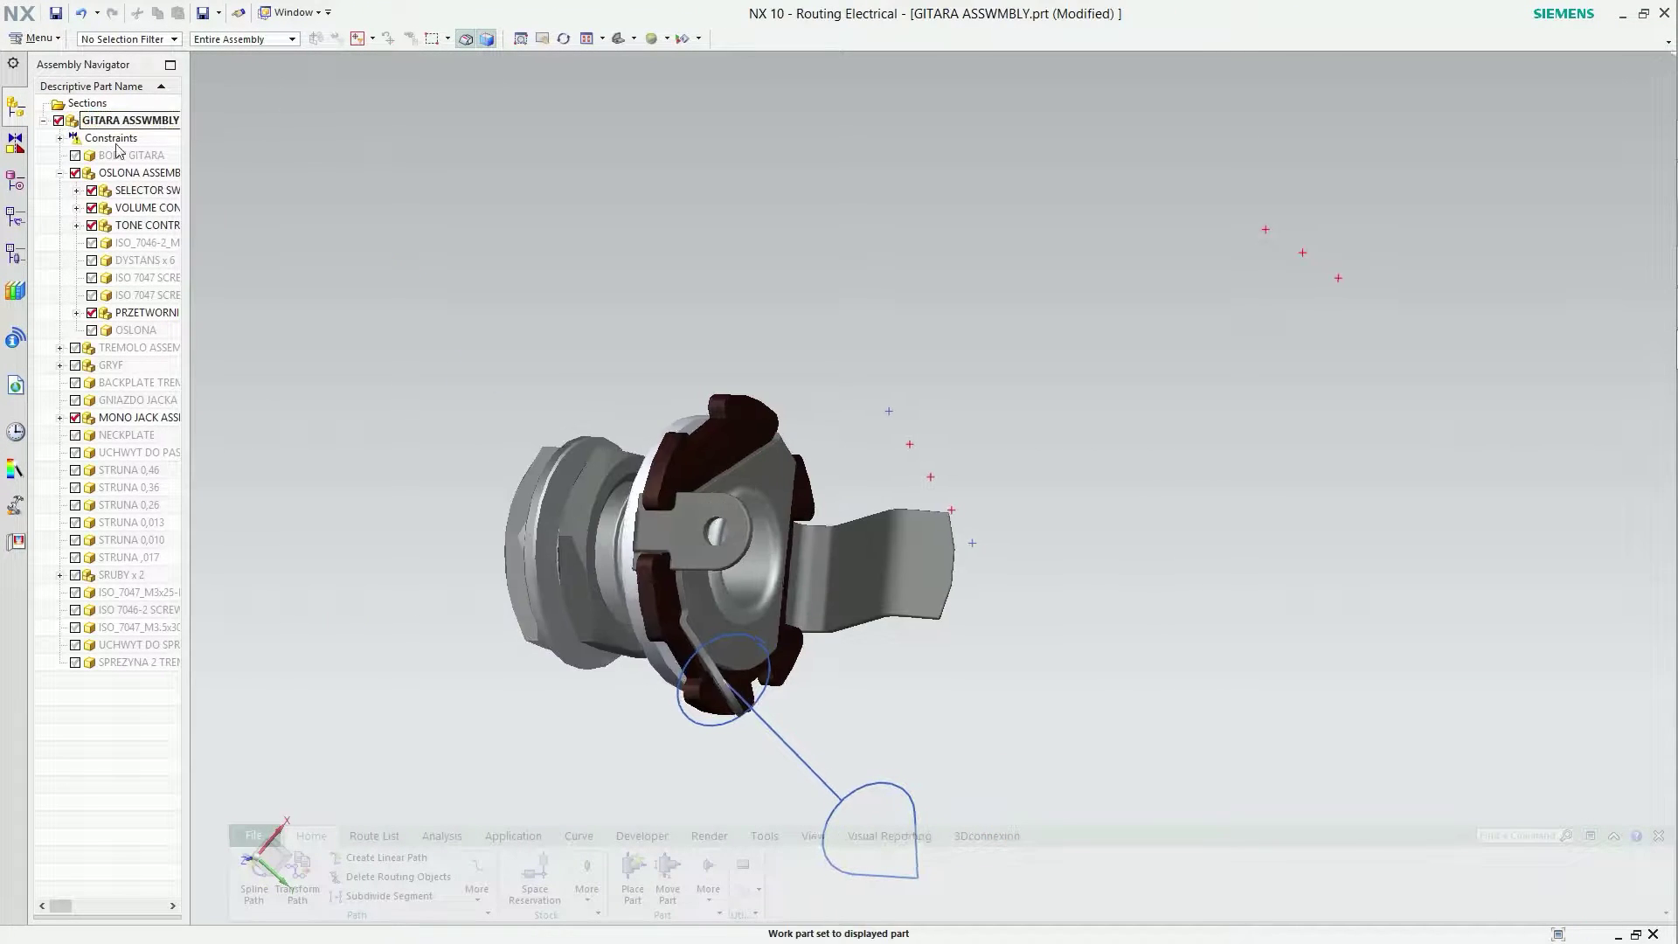
middle_click_drag(611, 393, 699, 525)
right_click(697, 525)
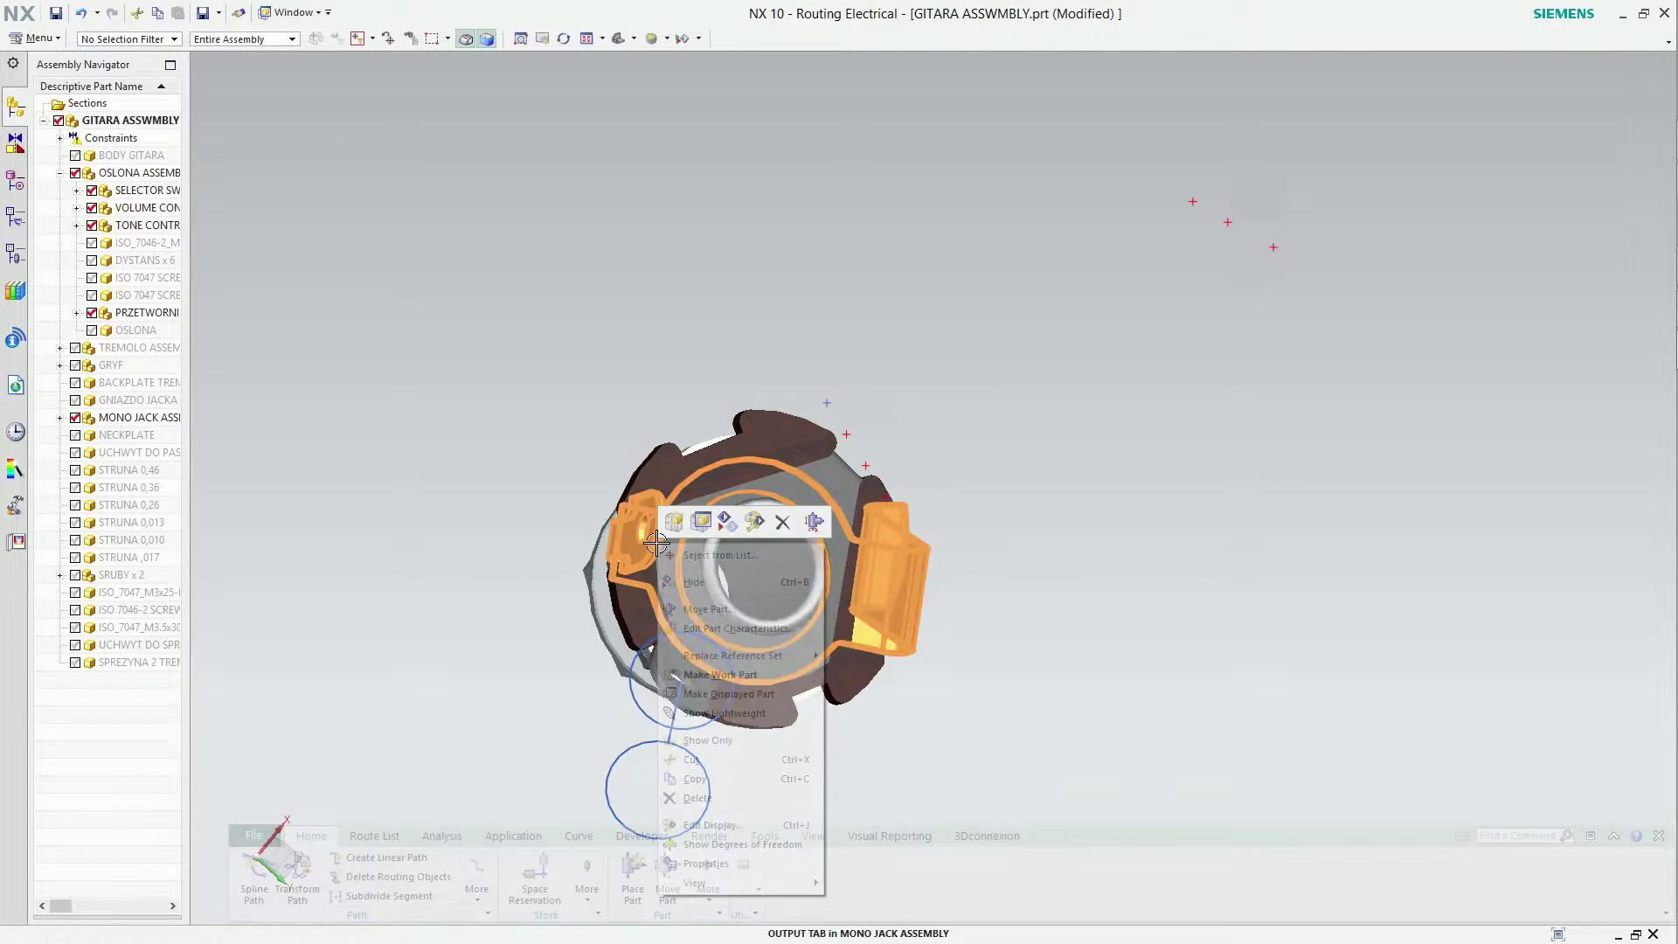
left_click(700, 522)
scroll(970, 481, "up", 3)
scroll(944, 516, "up", 3)
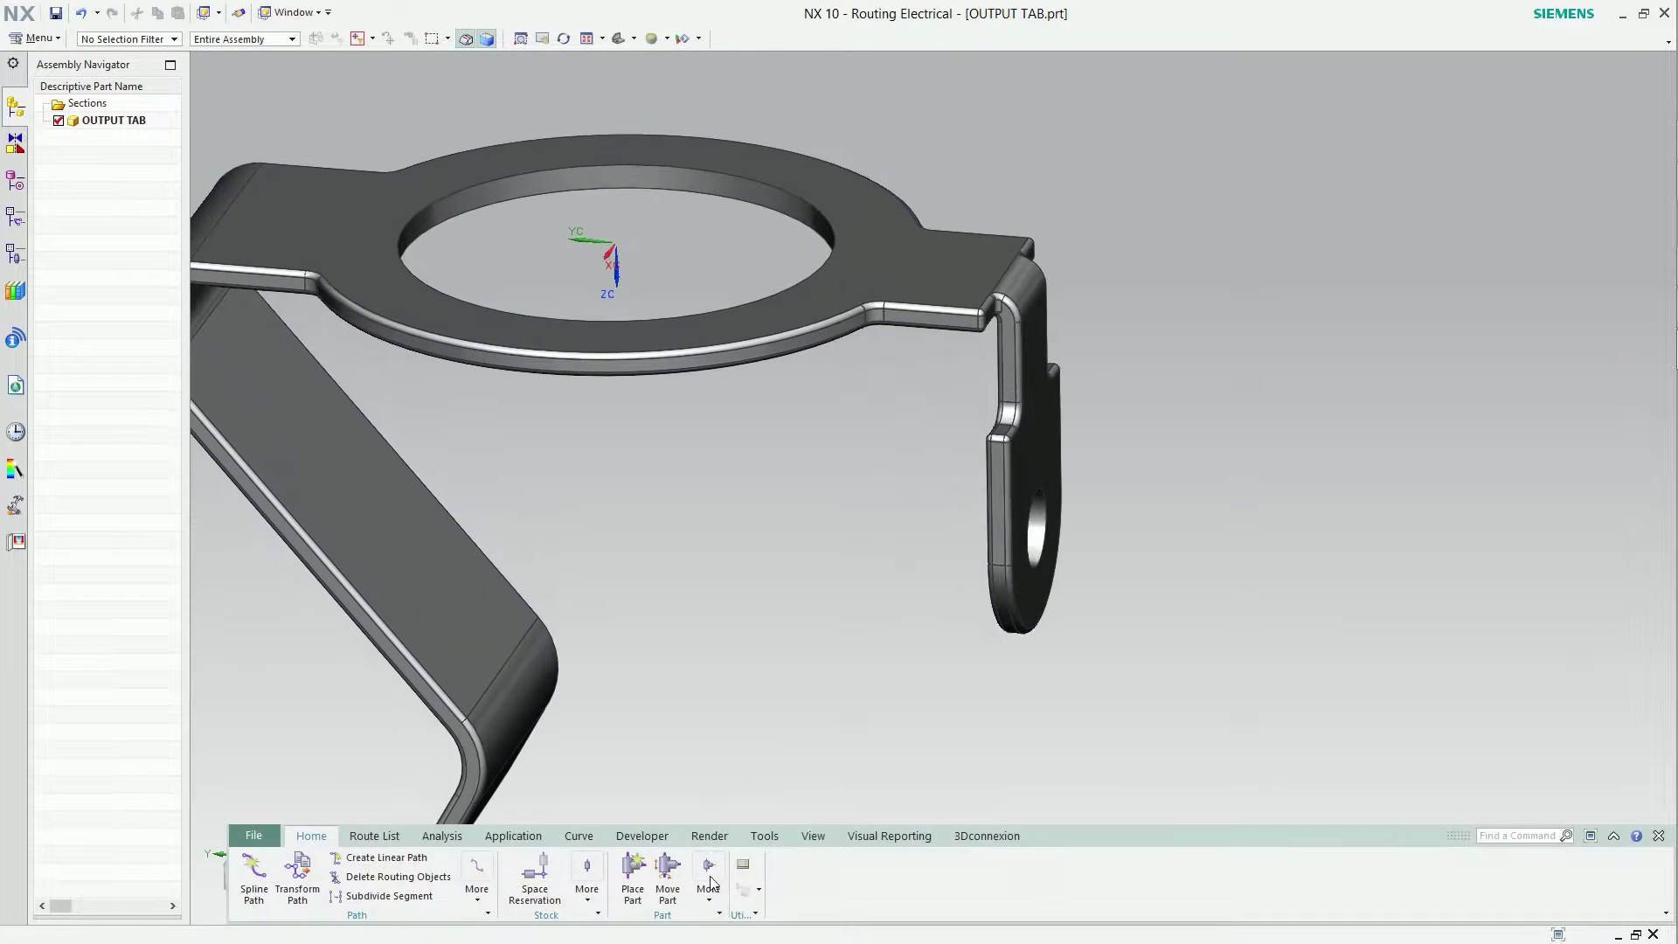
Start qualifying OUTPUT TAB with a new Fitting port.
left_click(709, 874)
left_click(739, 832)
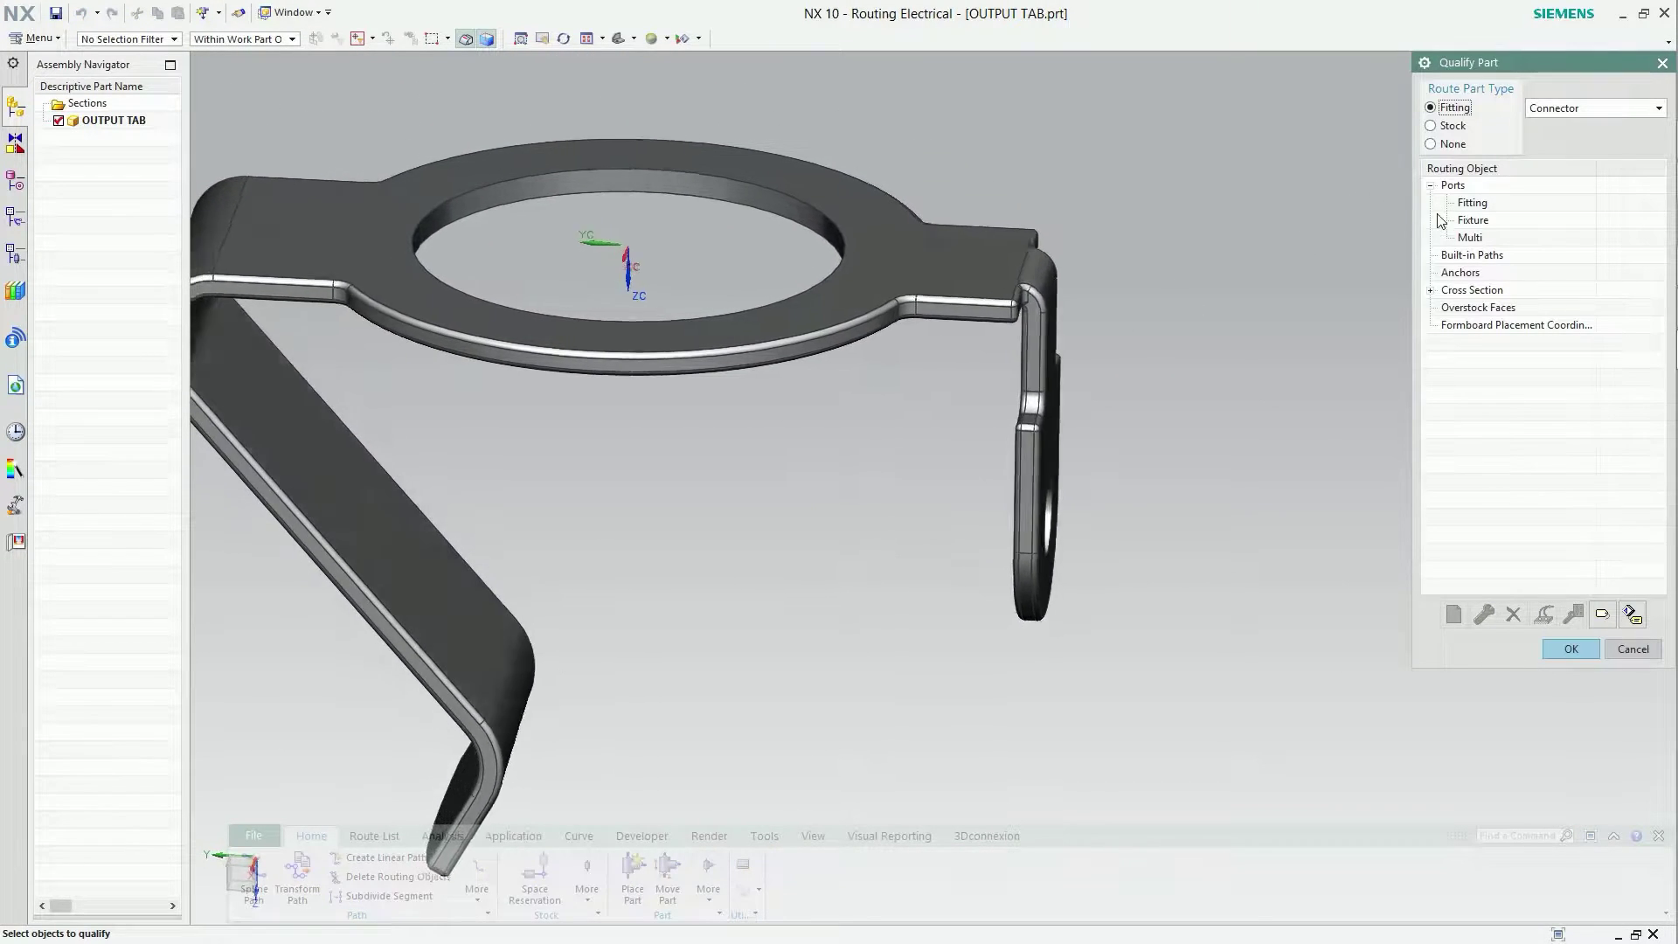
left_click(1474, 207)
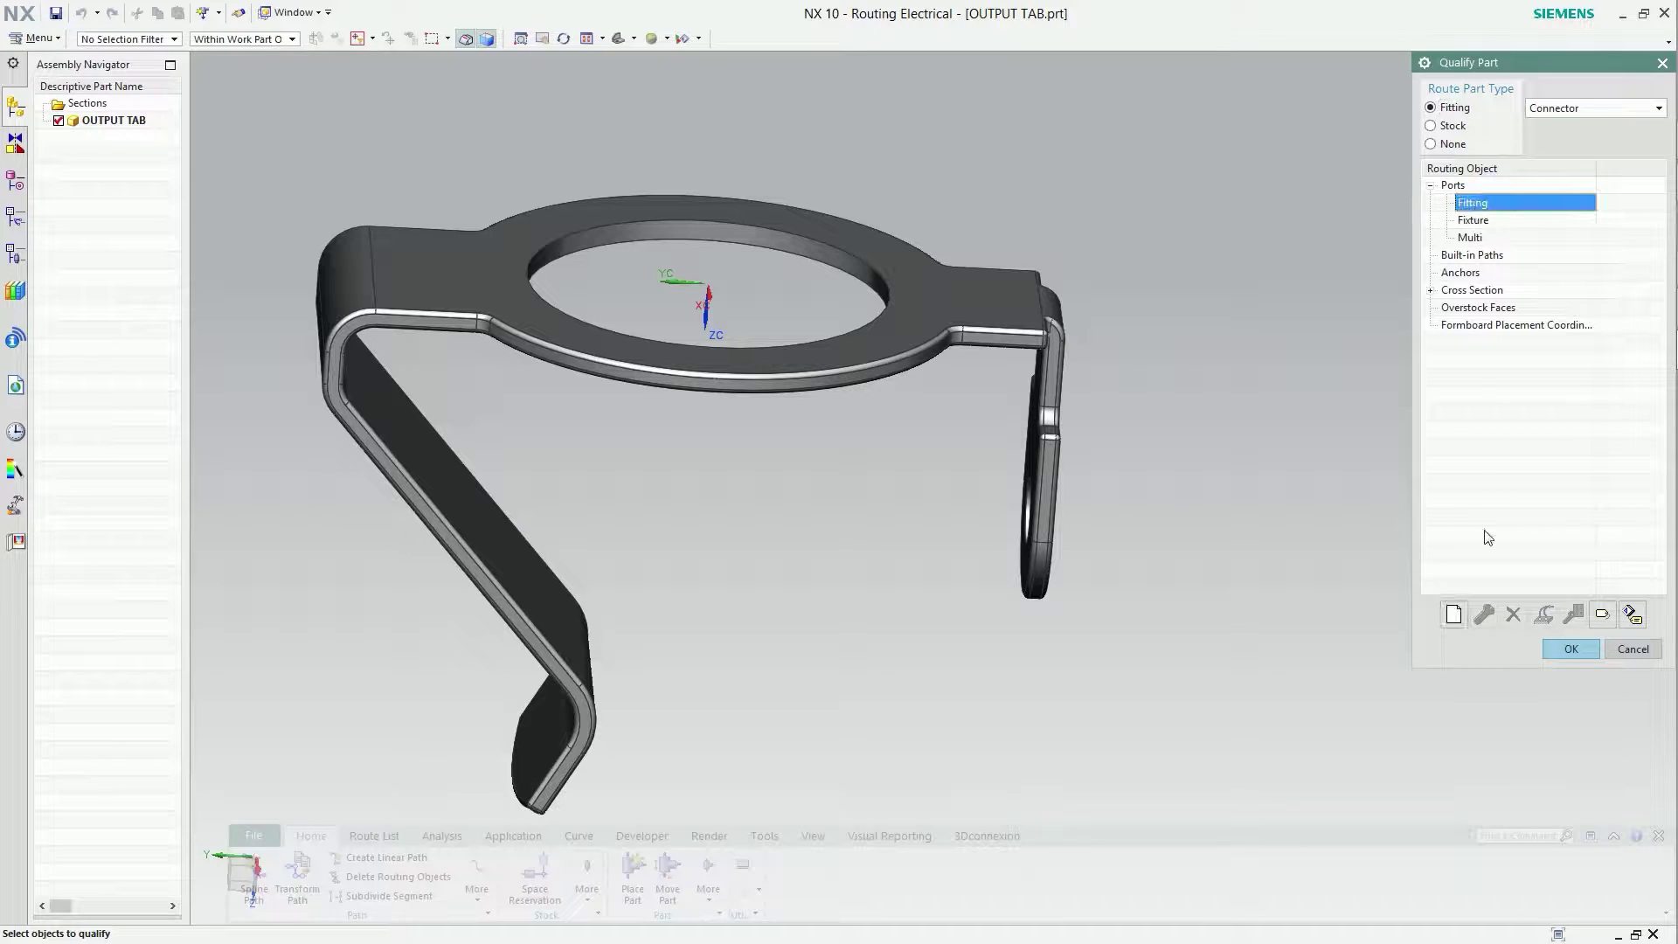
left_click(1454, 615)
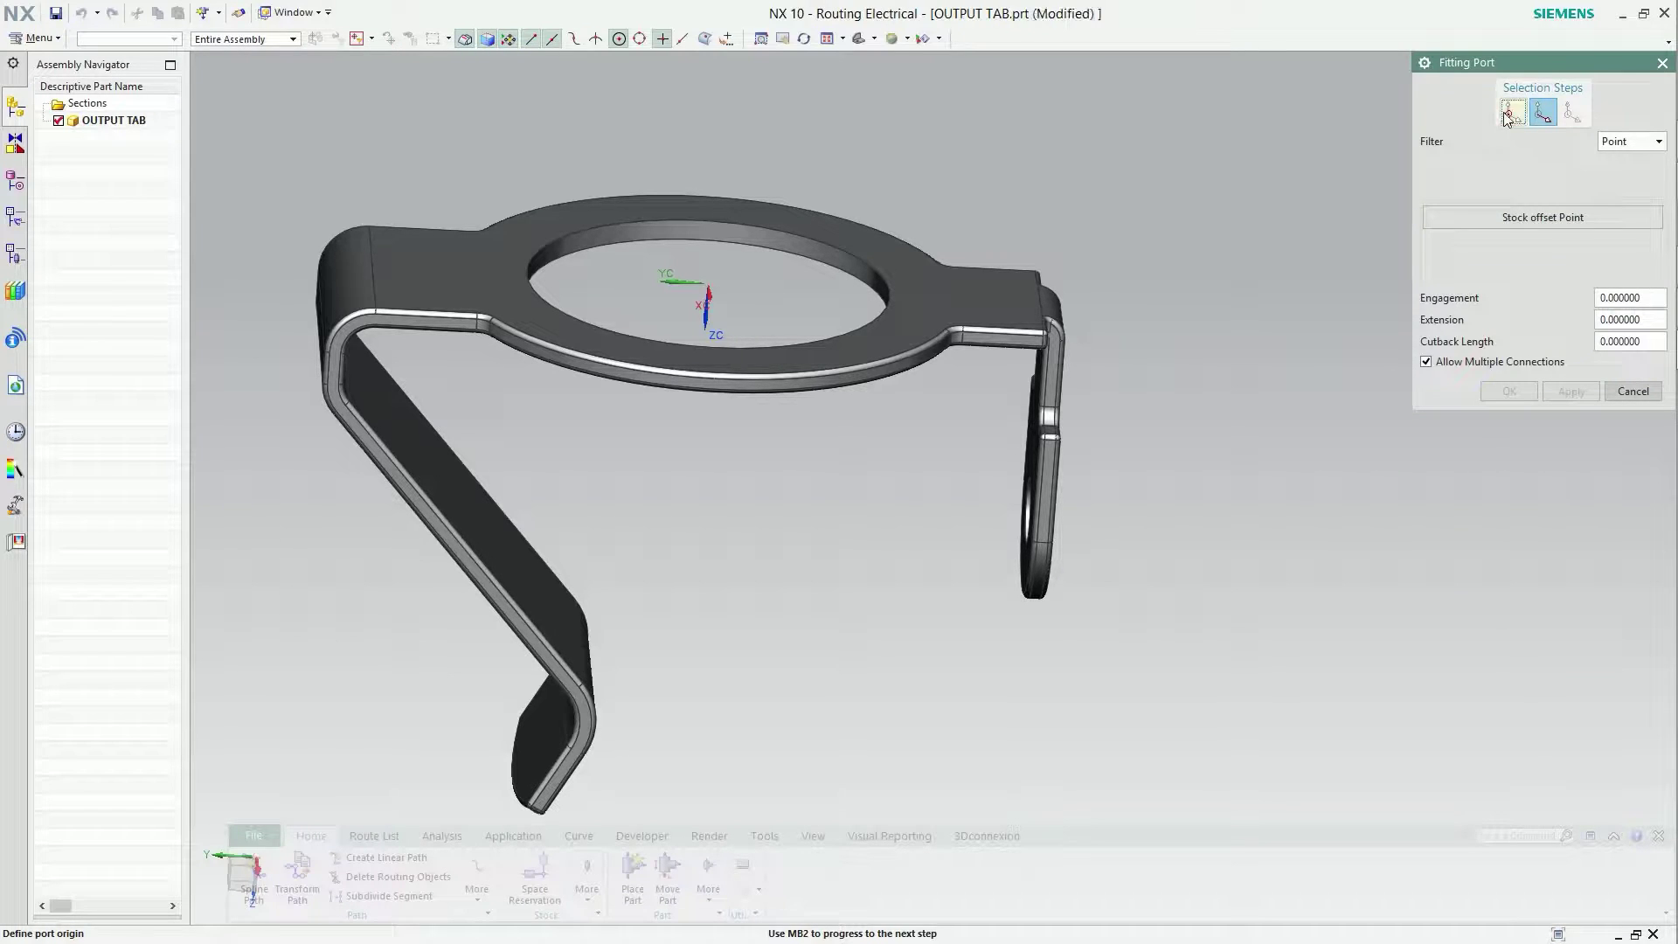
Put the fitting port at the hole centre aimed along the tab edge, finish, and save.
scroll(1078, 607, "up", 5)
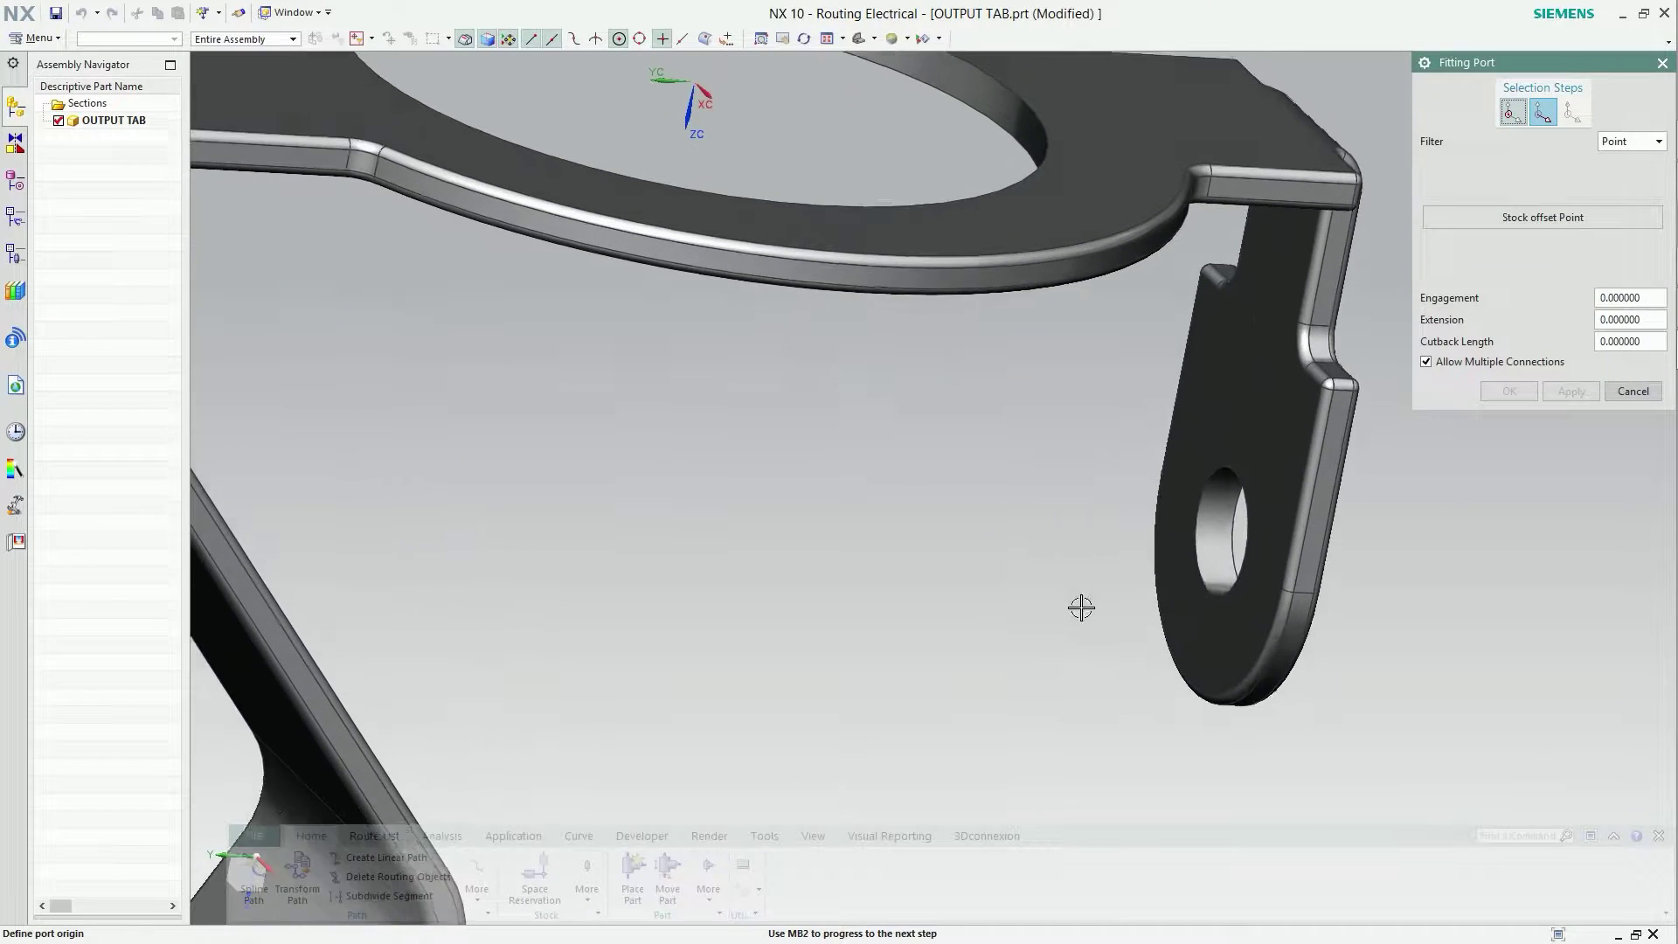
left_click(1232, 538)
left_click(1542, 111)
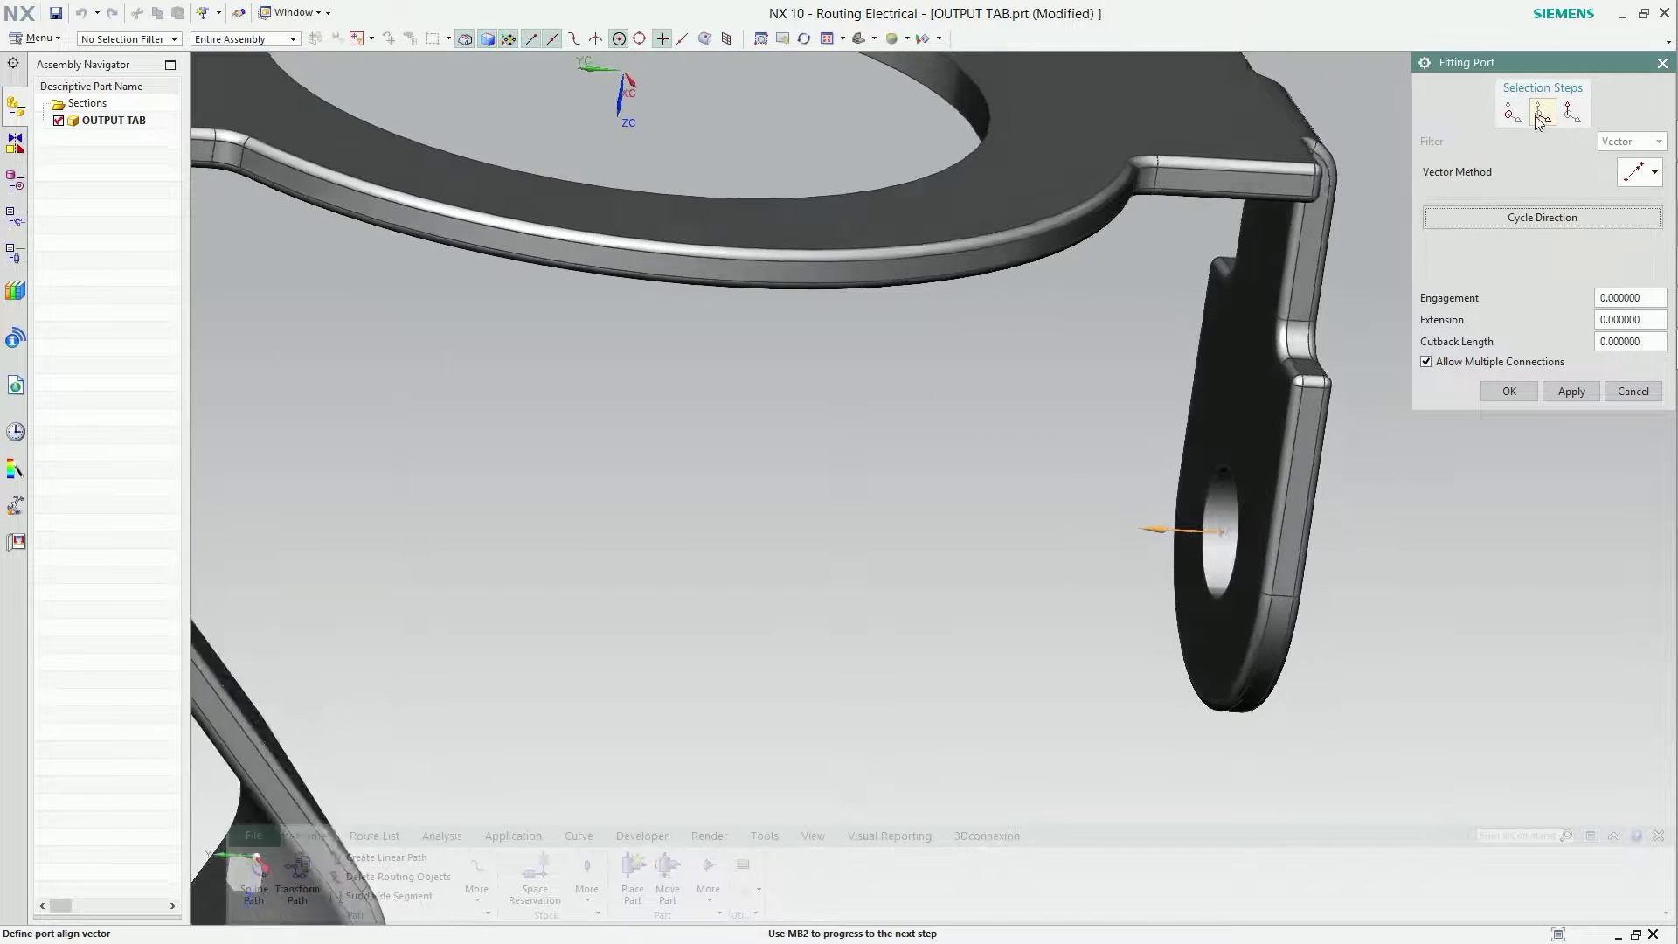
left_click(1079, 160)
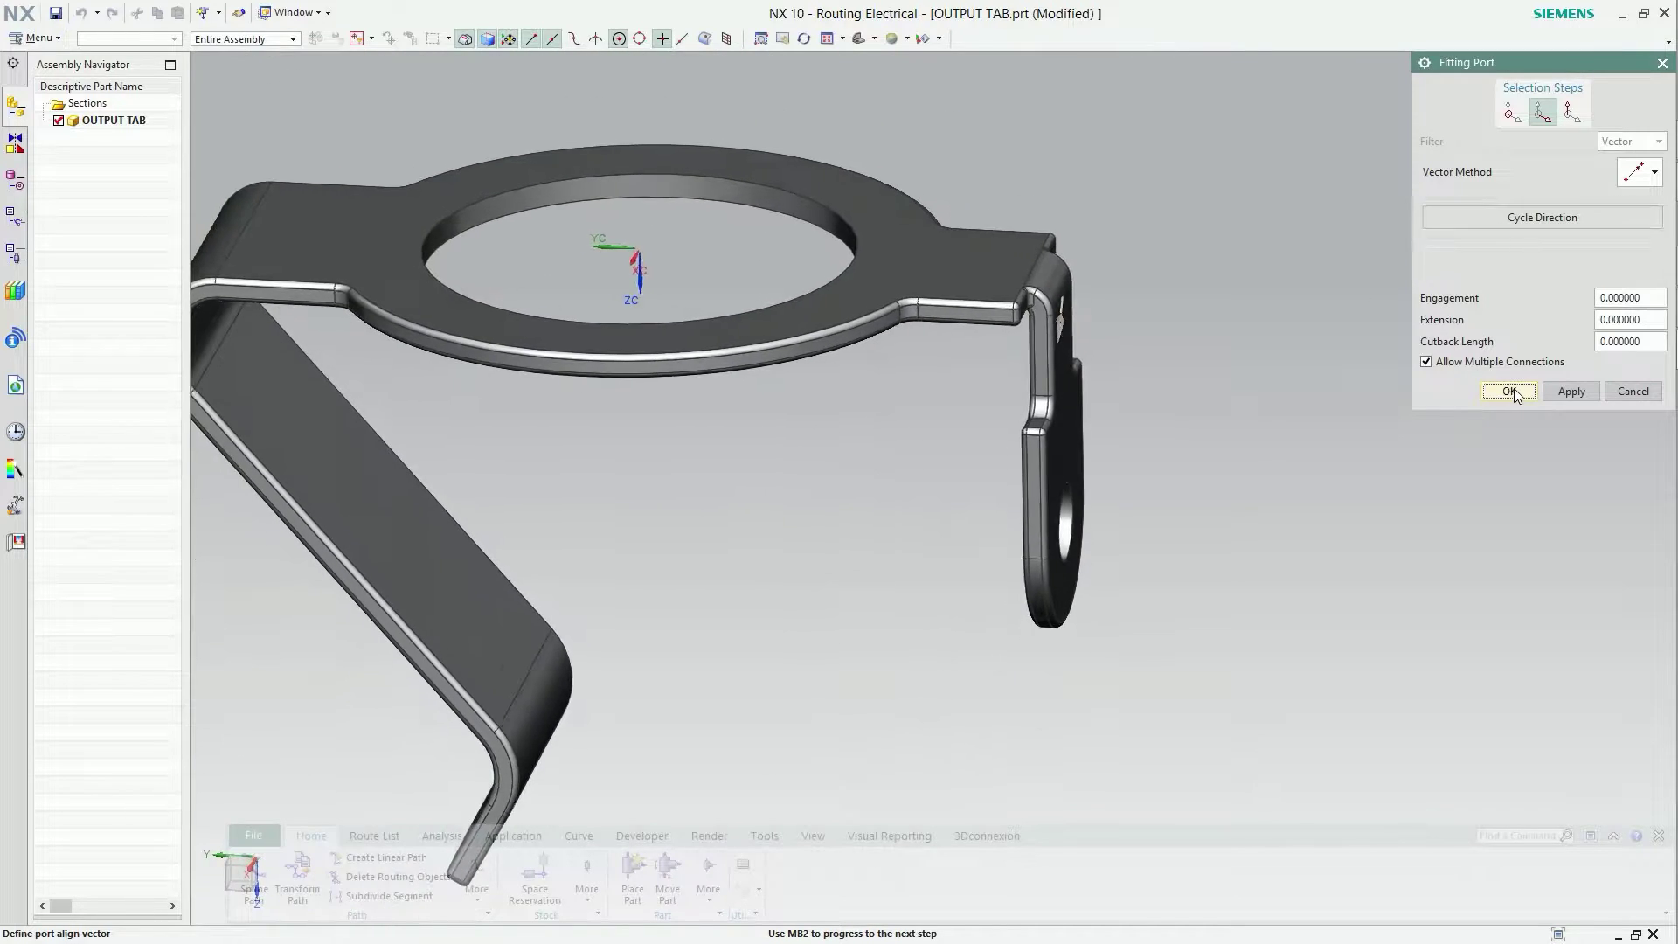
left_click(1509, 391)
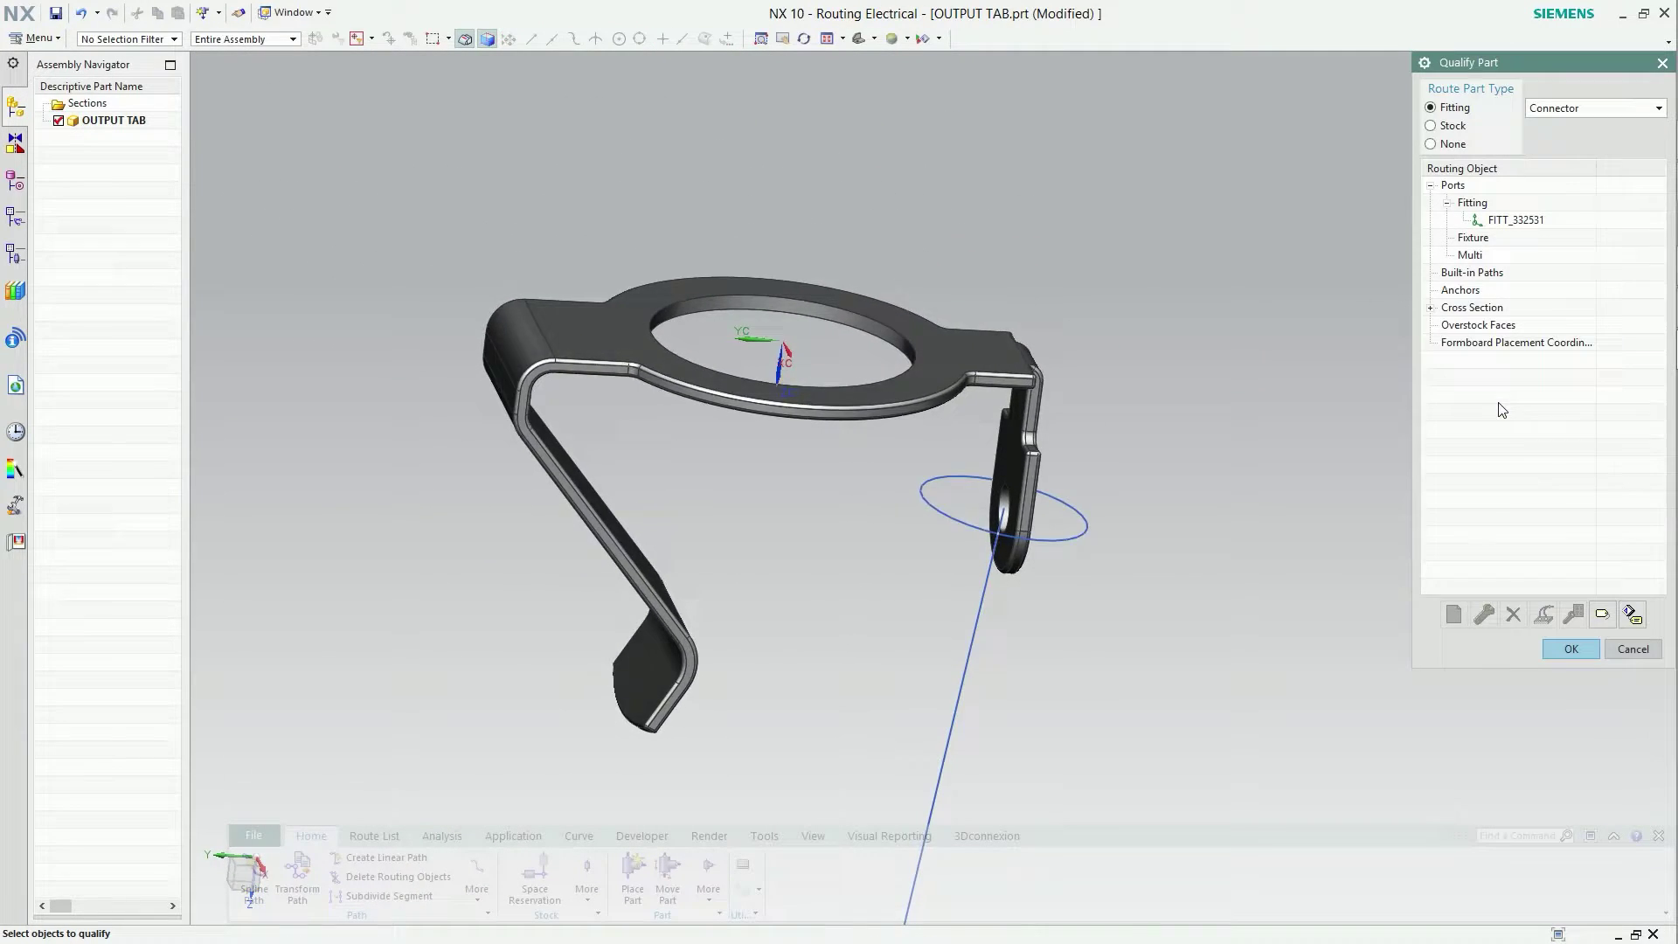
left_click(1570, 648)
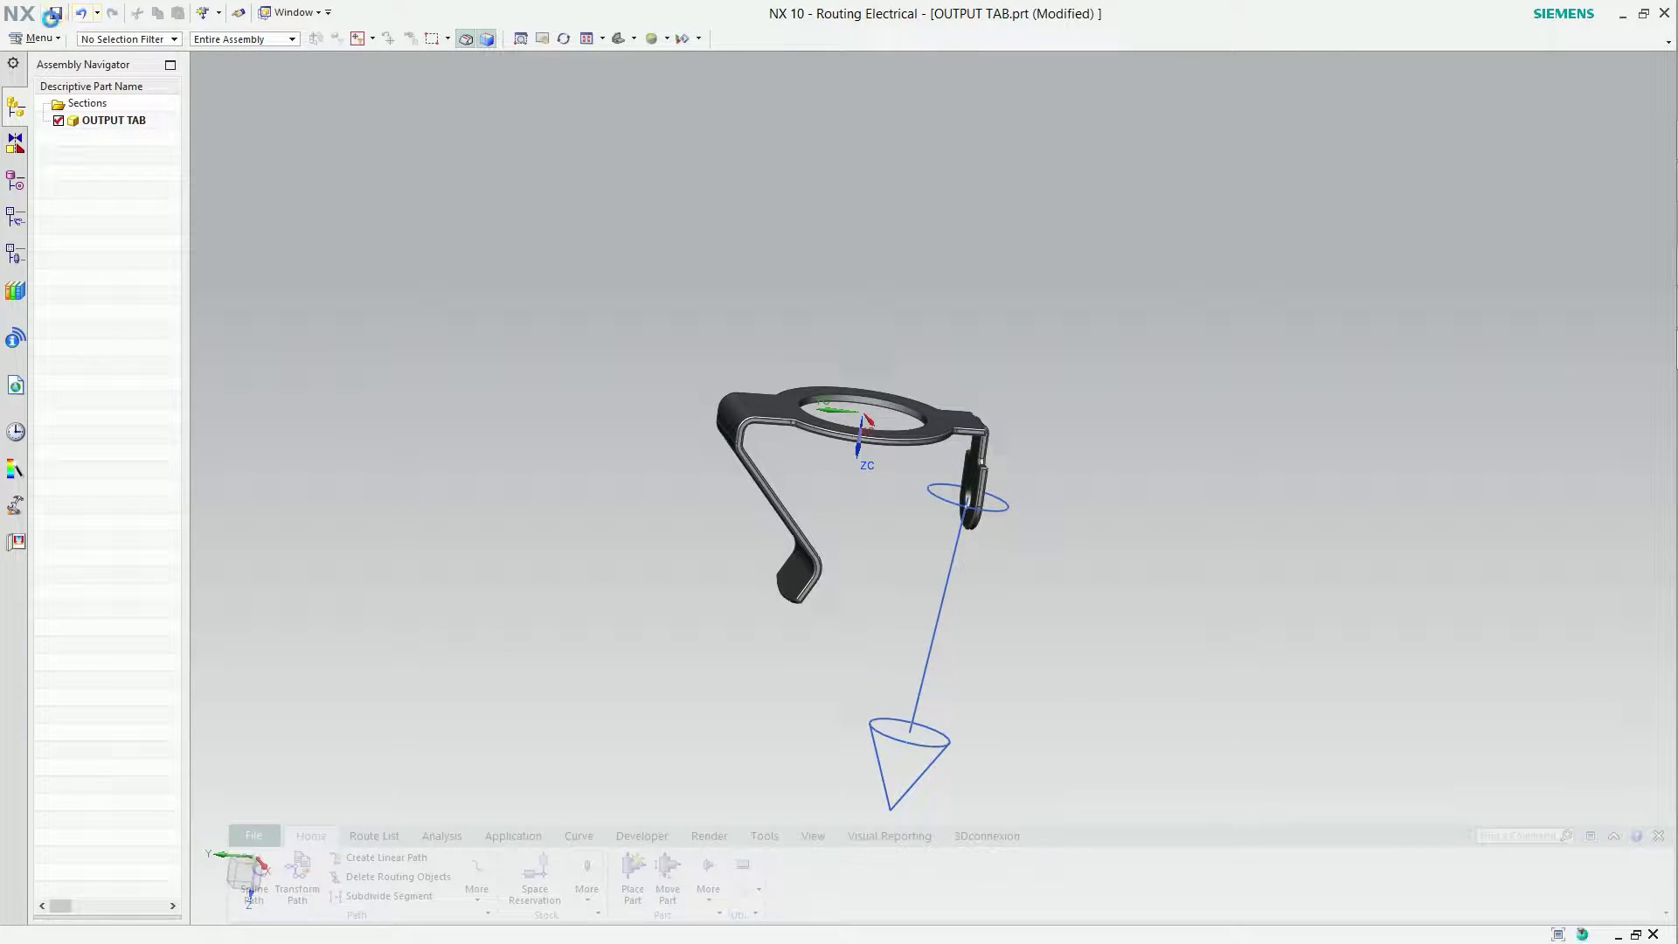
left_click(293, 12)
Return to GITARA ASSWMBLY as work part and open the potentiometer shell on its own.
left_click(322, 230)
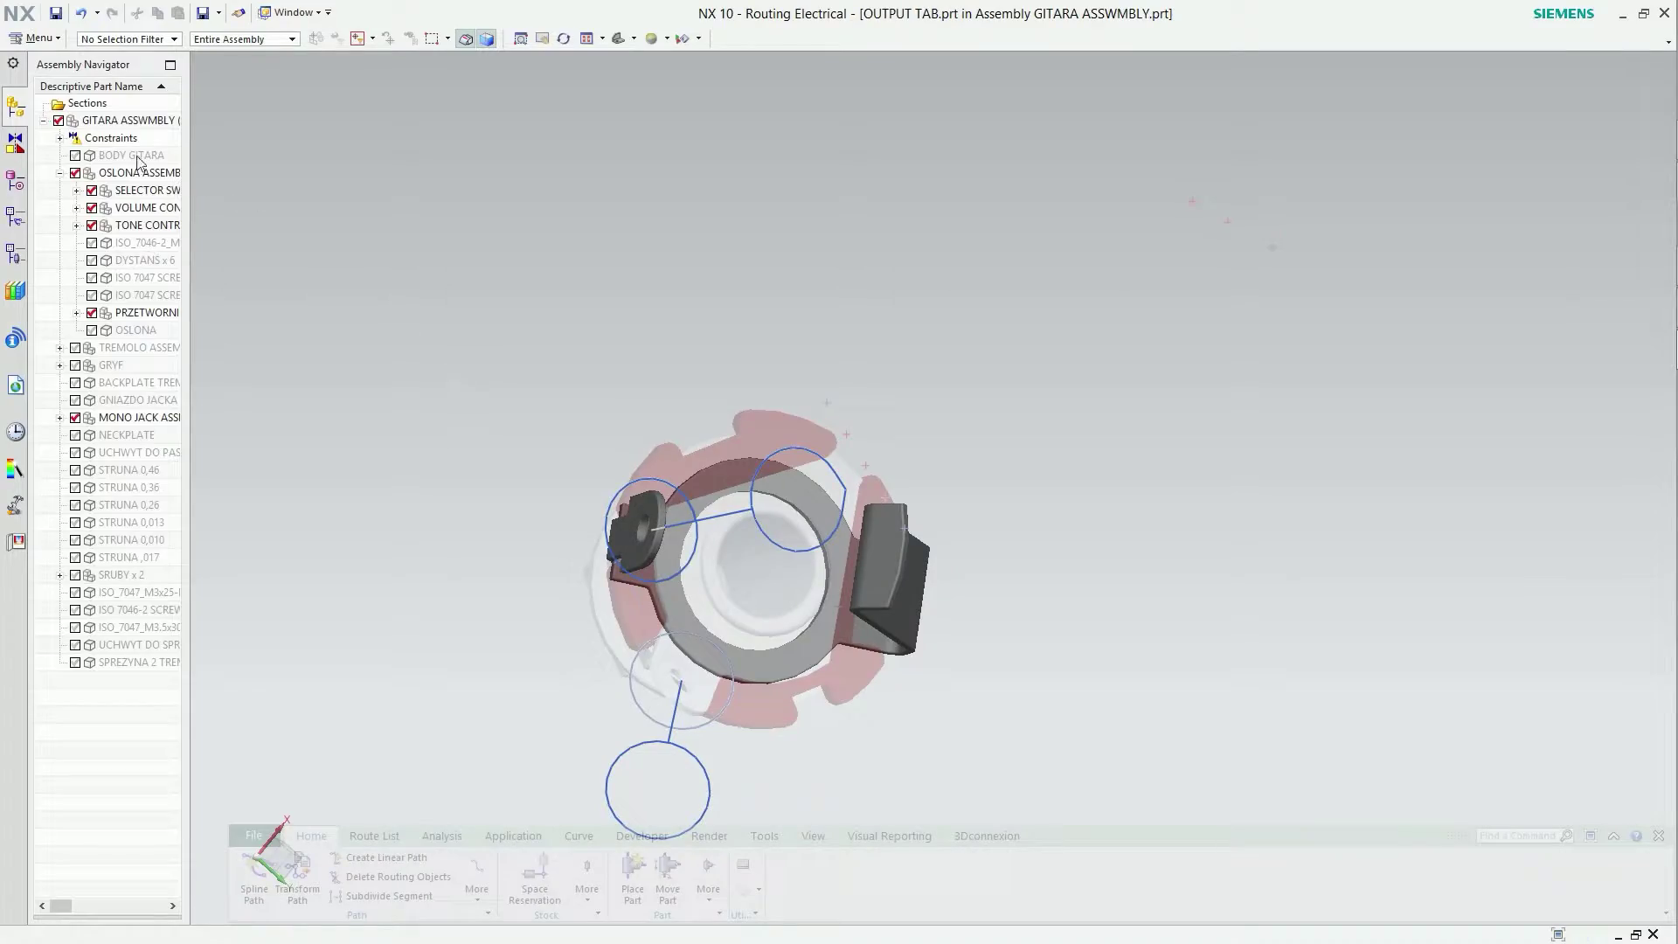
double_click(111, 121)
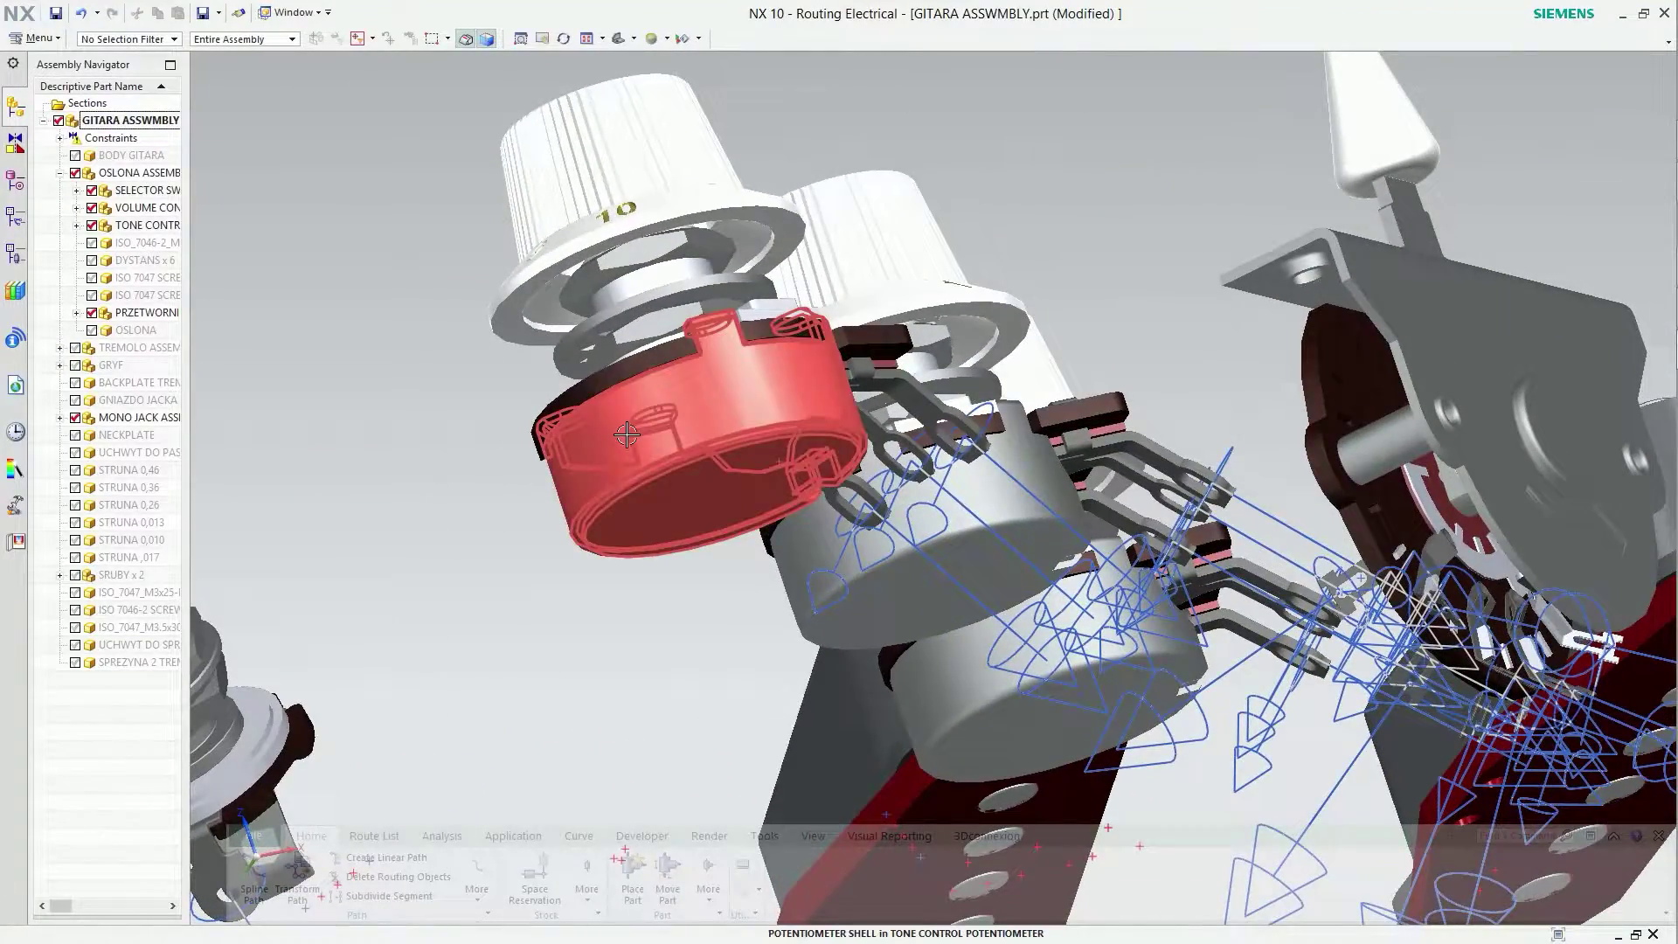
right_click(634, 424)
left_click(676, 411)
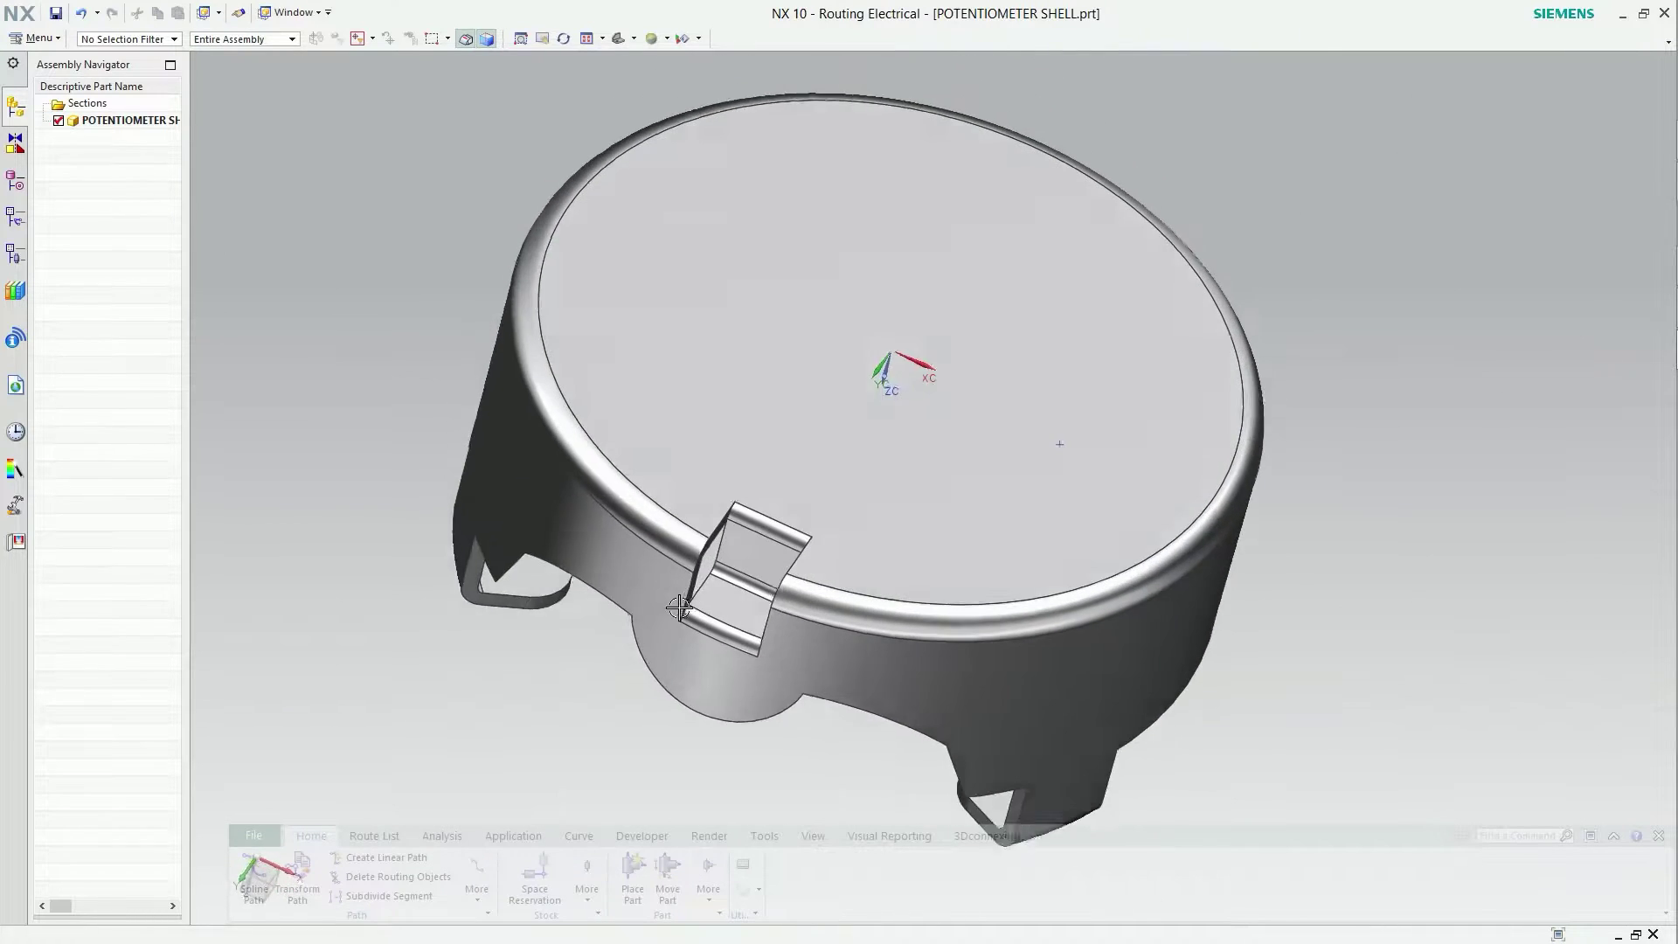
Start qualifying the potentiometer shell with a new Multi port.
left_click(708, 874)
left_click(729, 831)
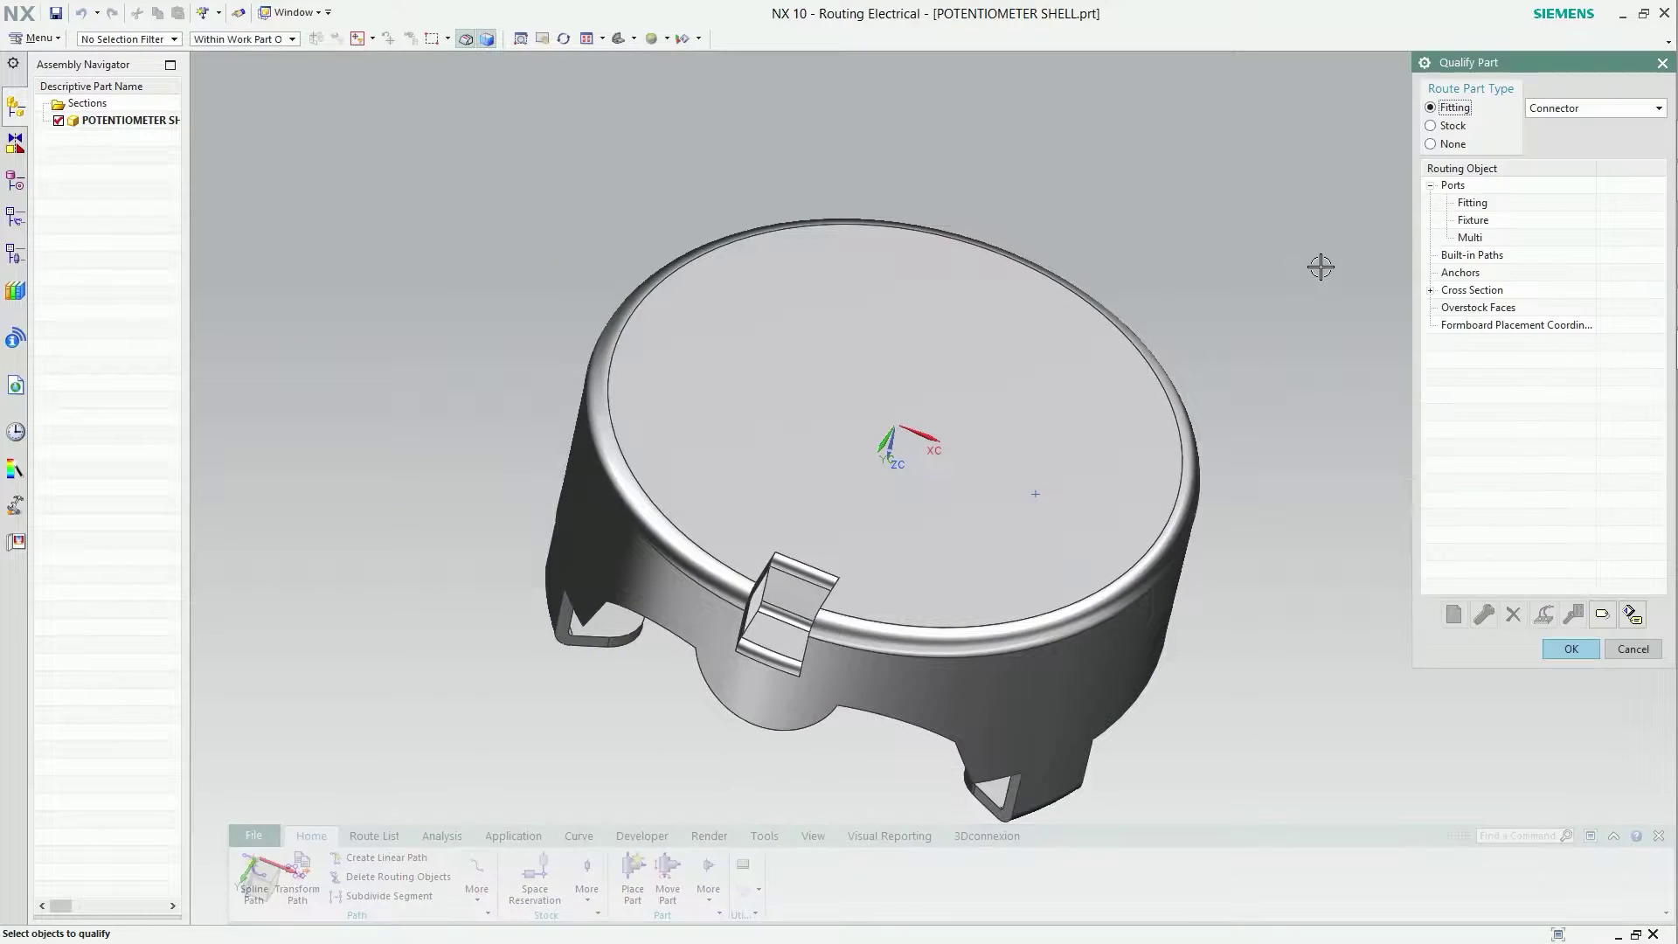
left_click(1470, 238)
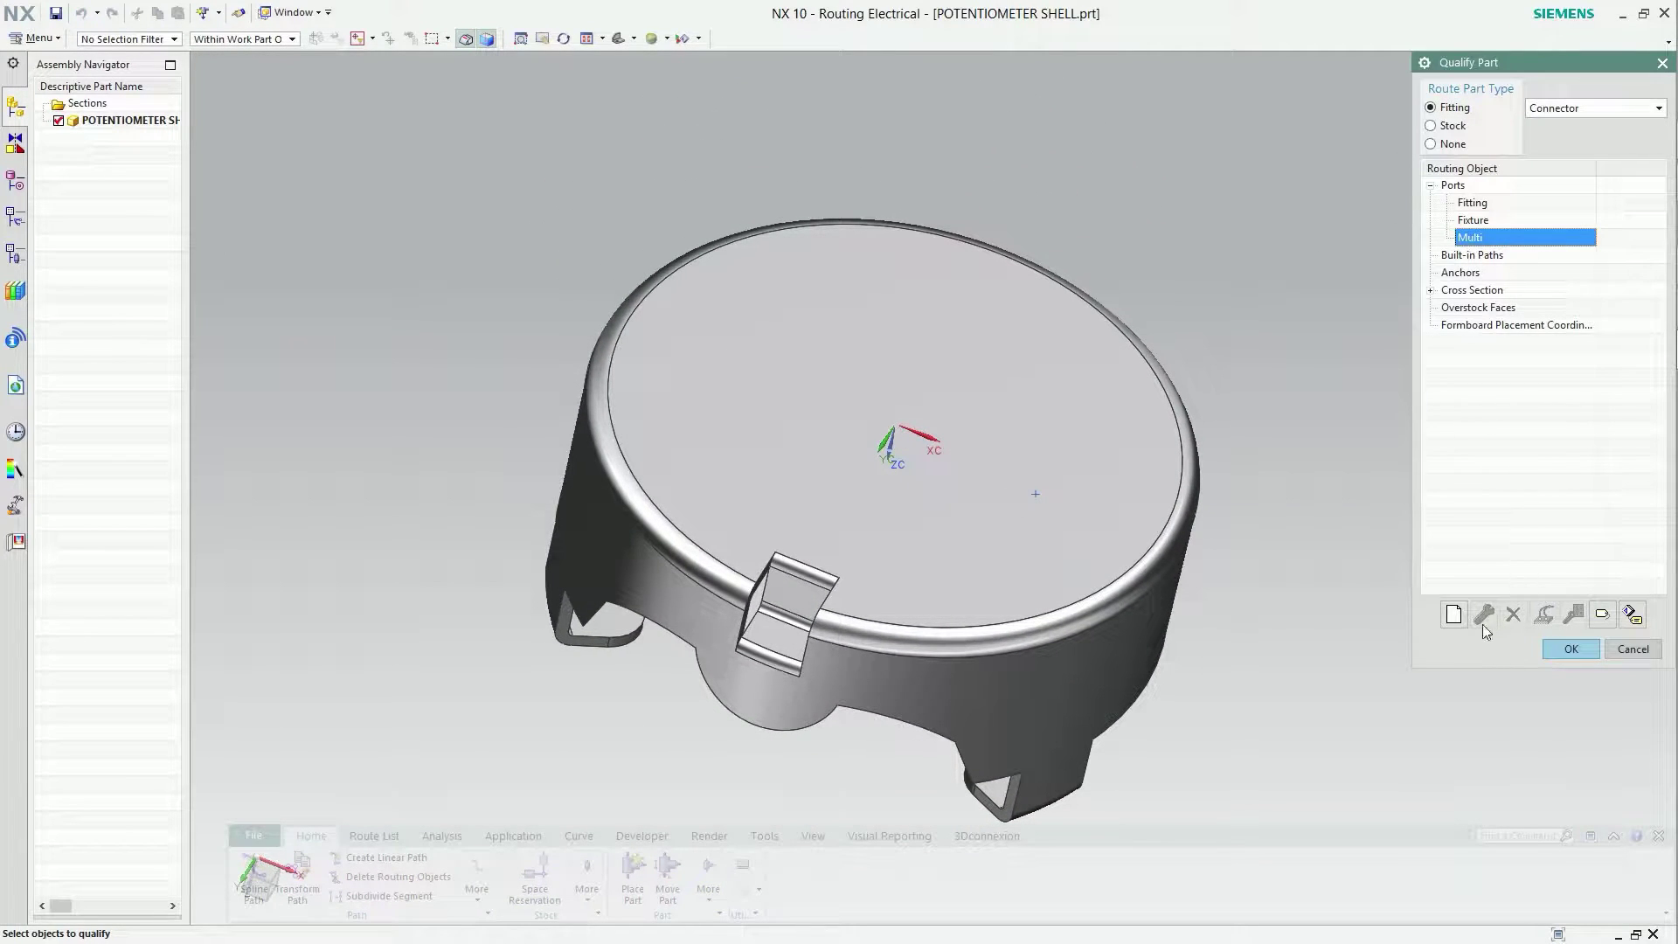
left_click(1453, 614)
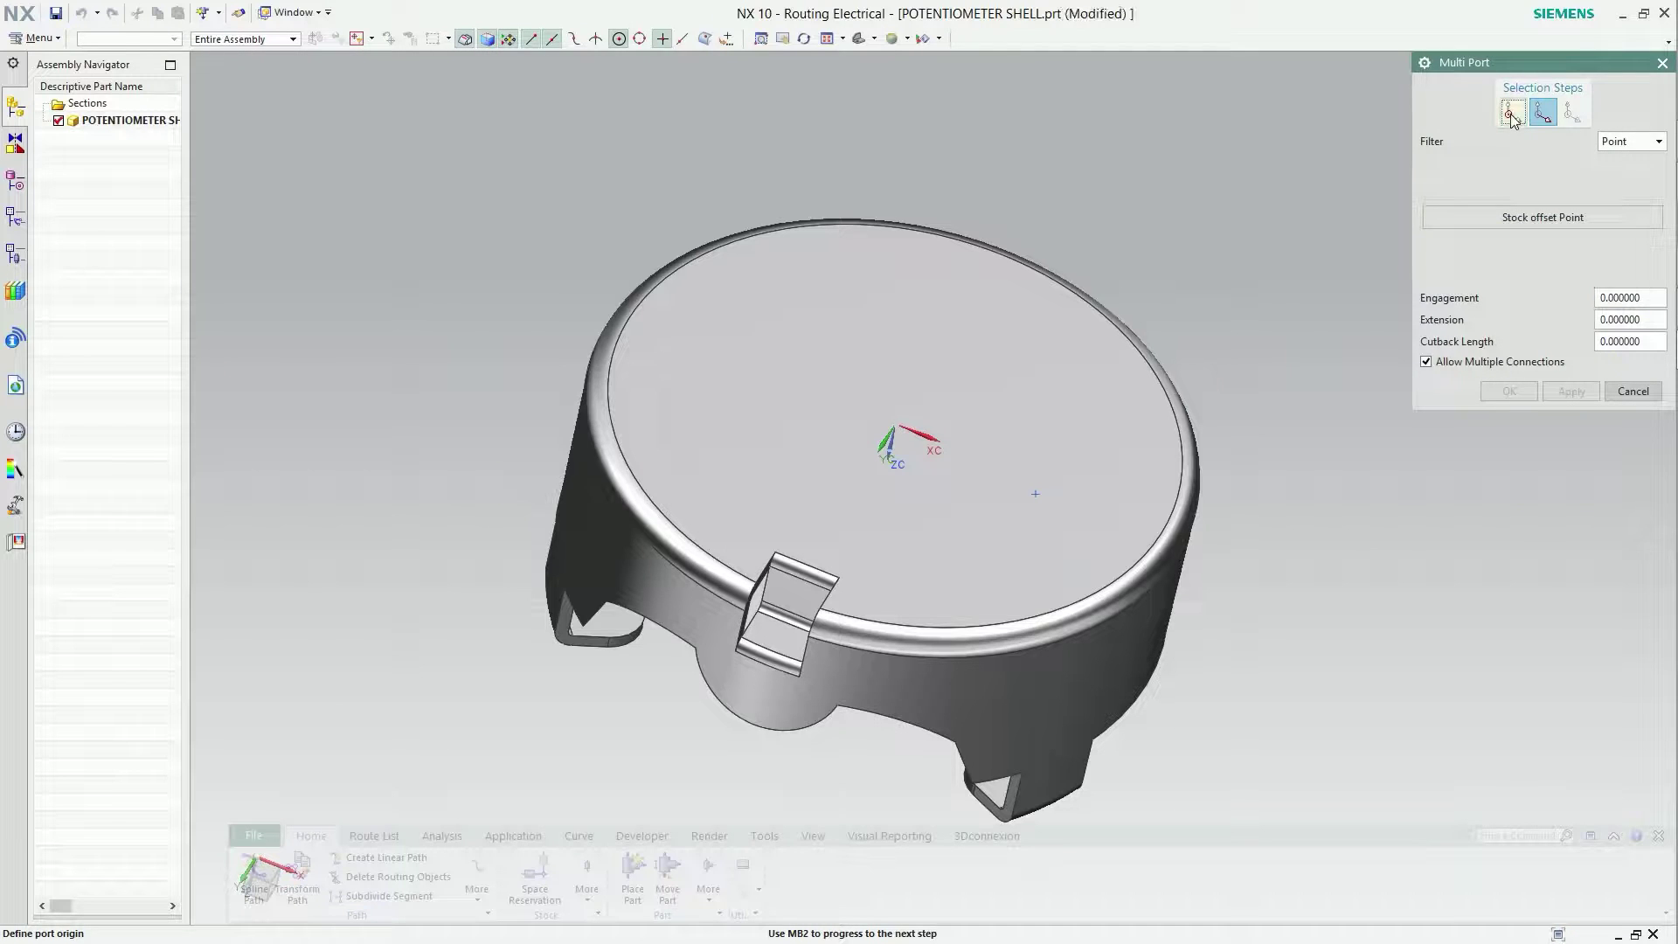
Place the multi port on the existing point, pointing along +ZC.
left_click(1511, 118)
left_click(1034, 494)
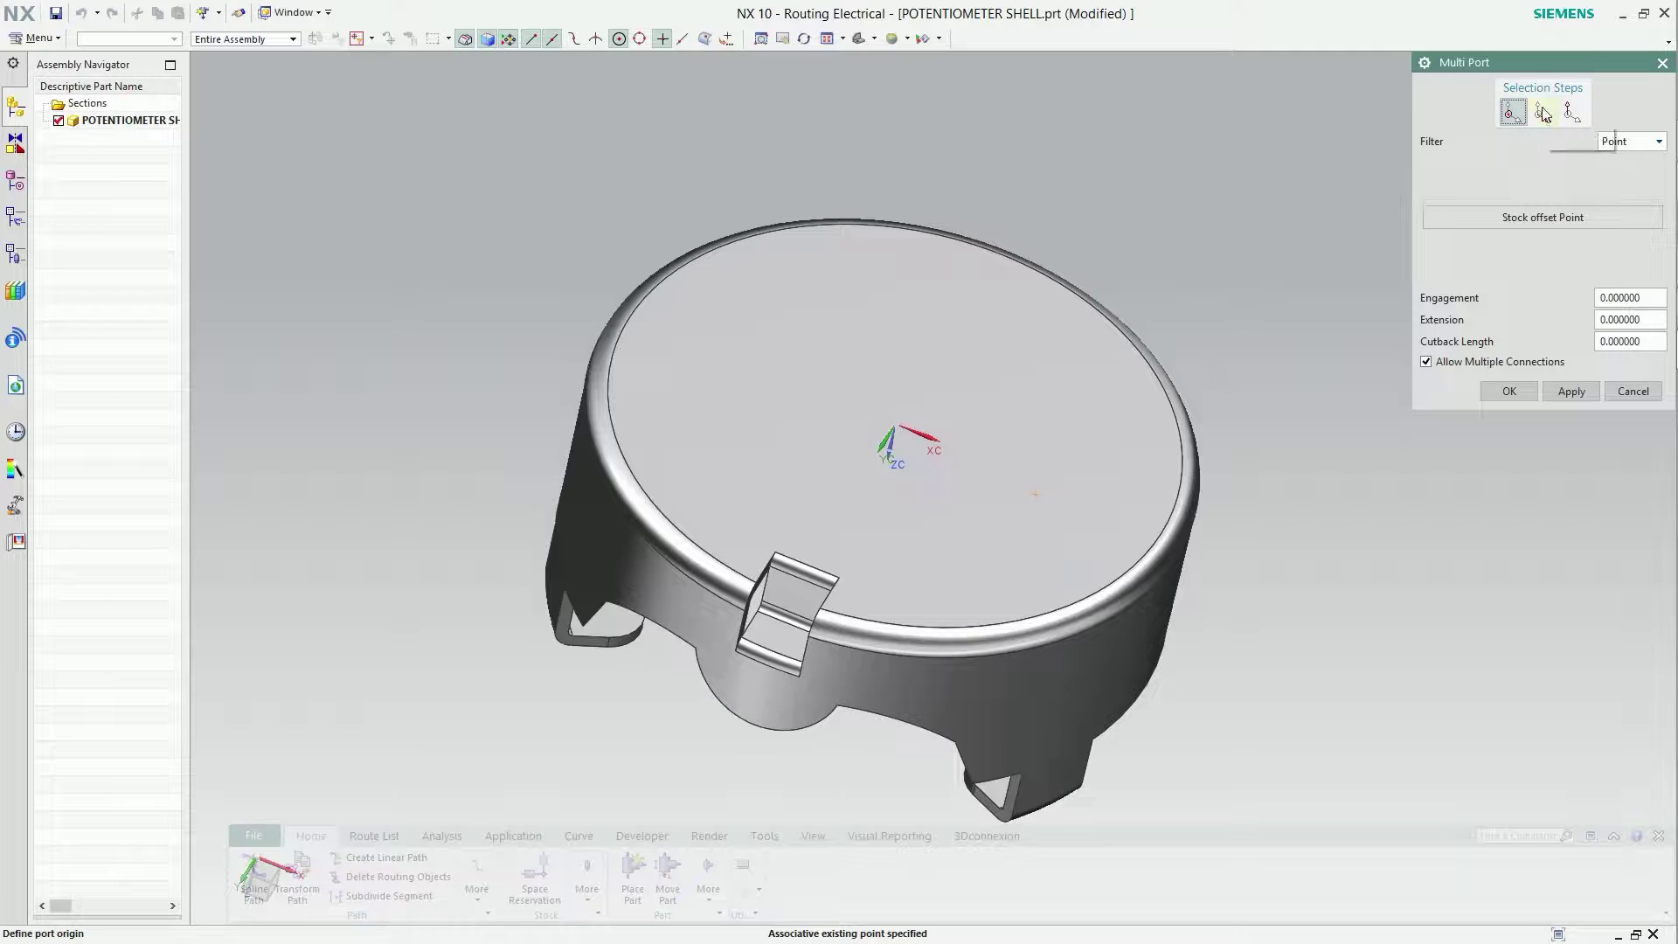
left_click(1544, 114)
left_click(1639, 172)
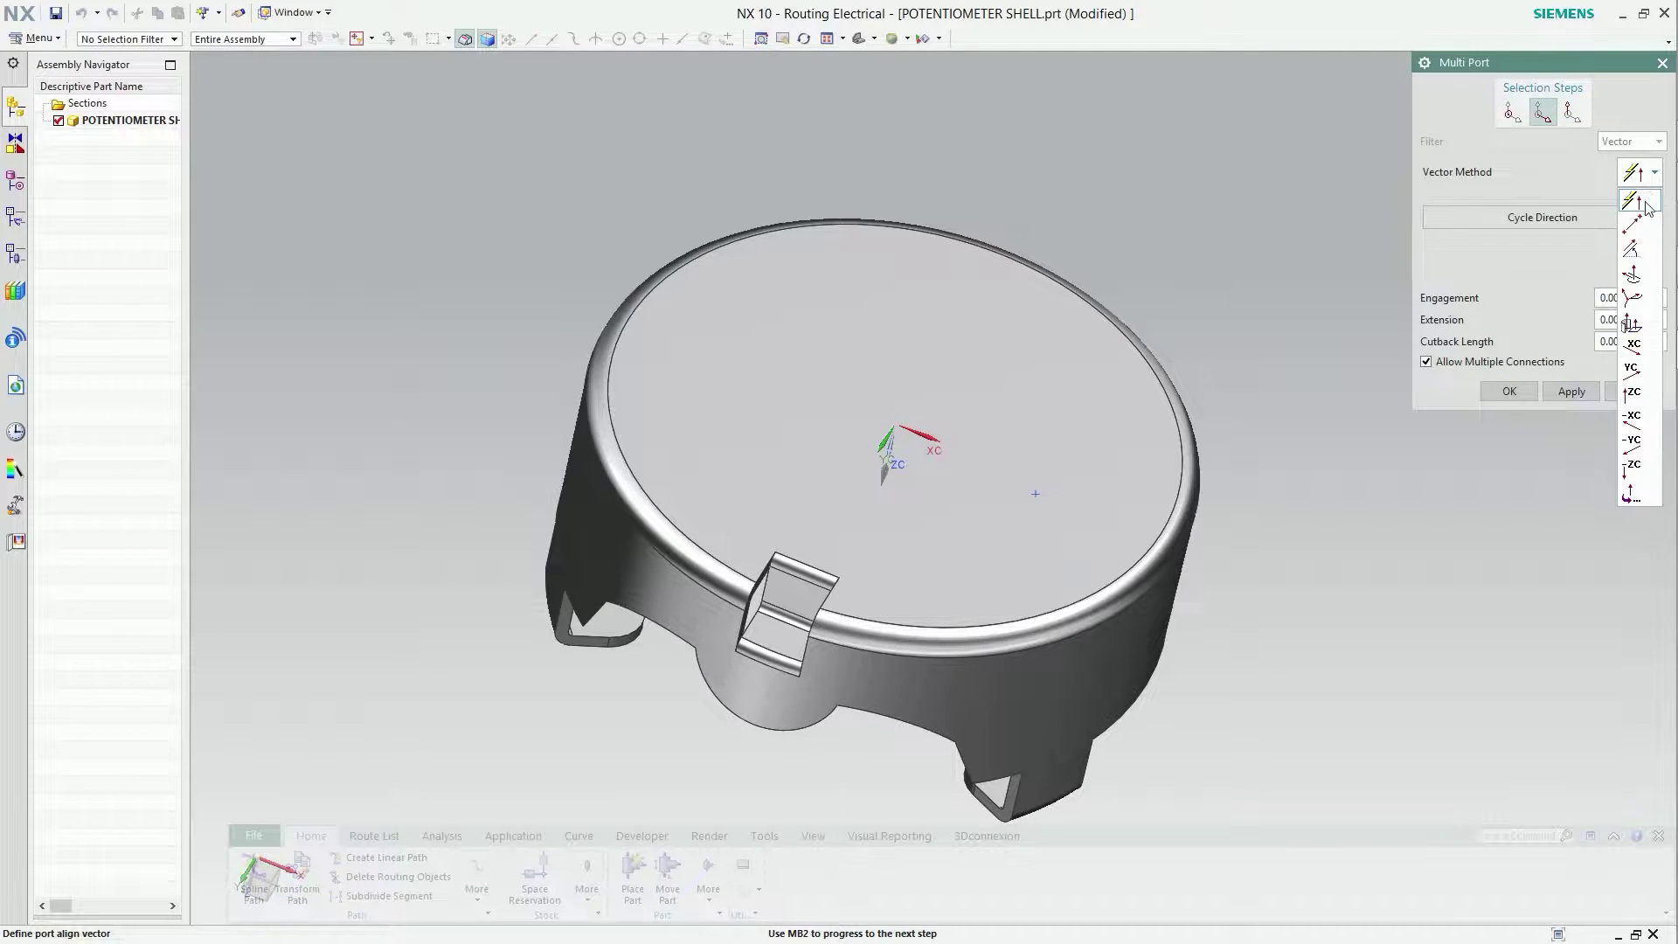
left_click(1635, 395)
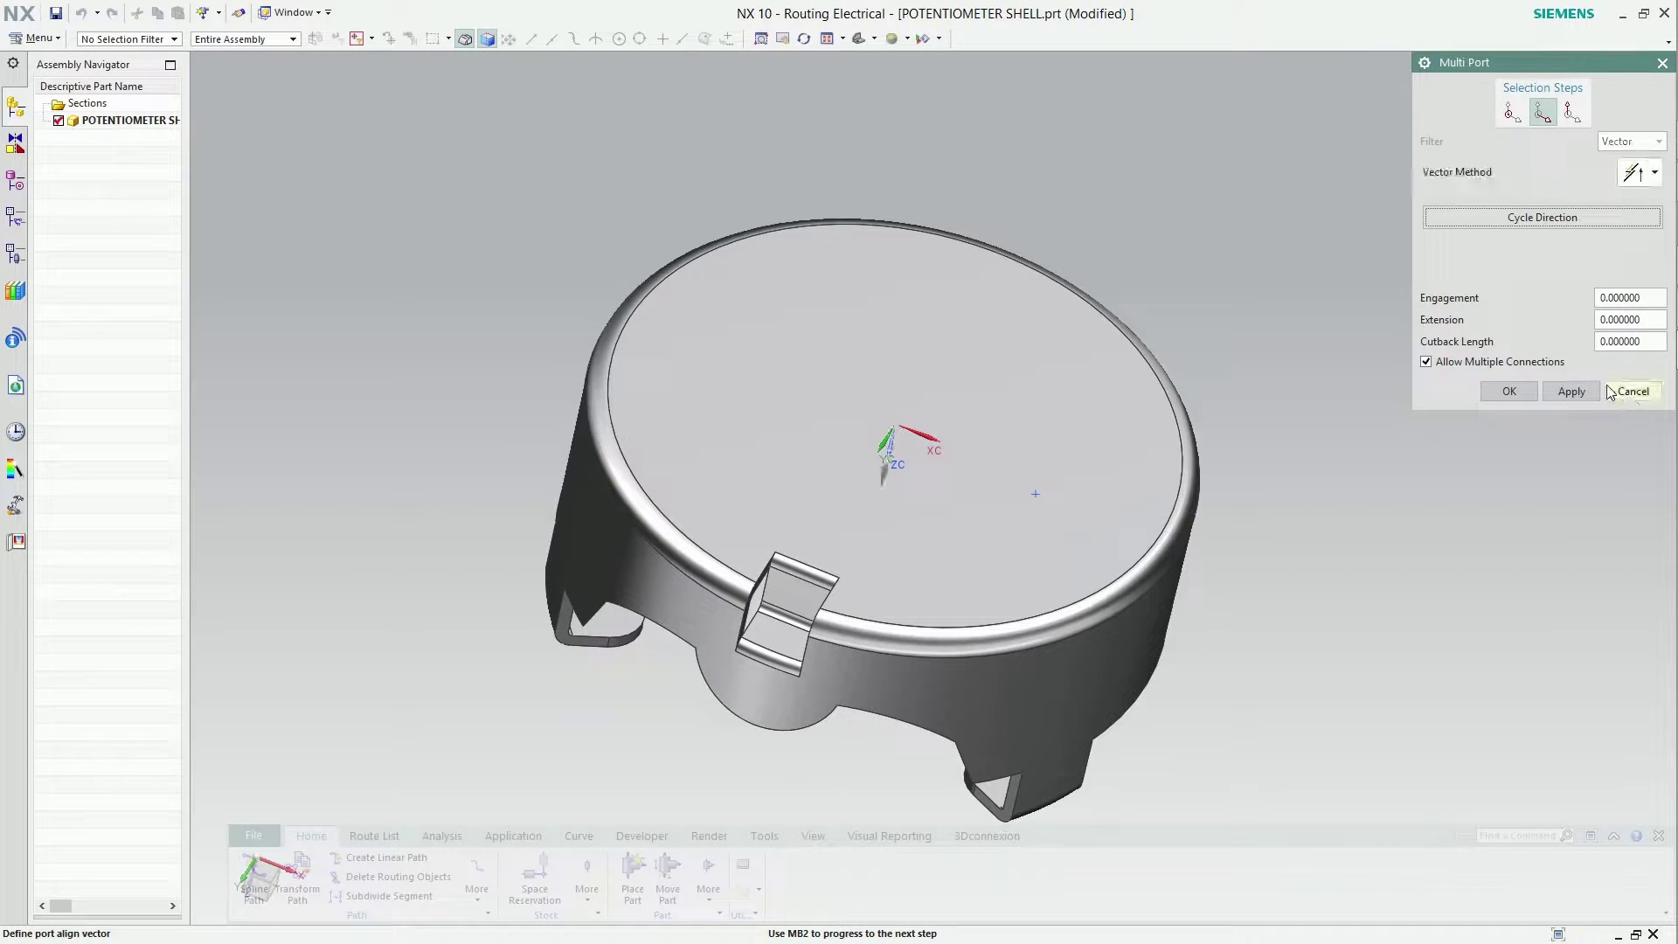
left_click(1034, 495)
left_click(1527, 393)
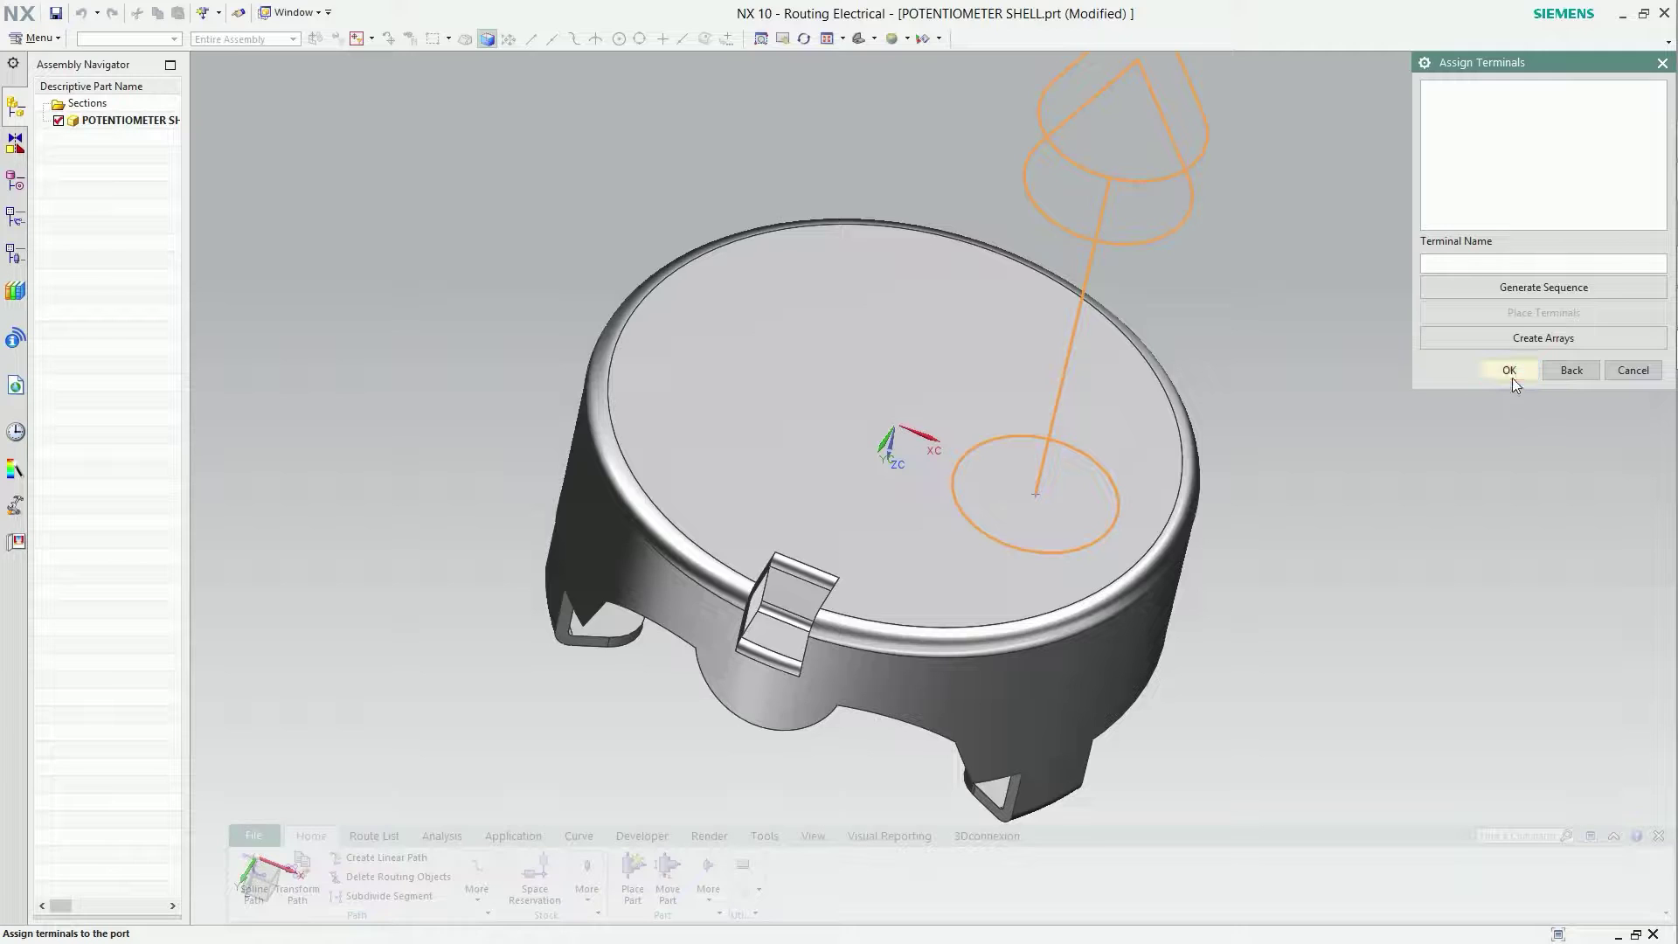
Name the terminals with 1, 2, 3 numbering, finish qualifying, and save the shell.
left_click(1529, 281)
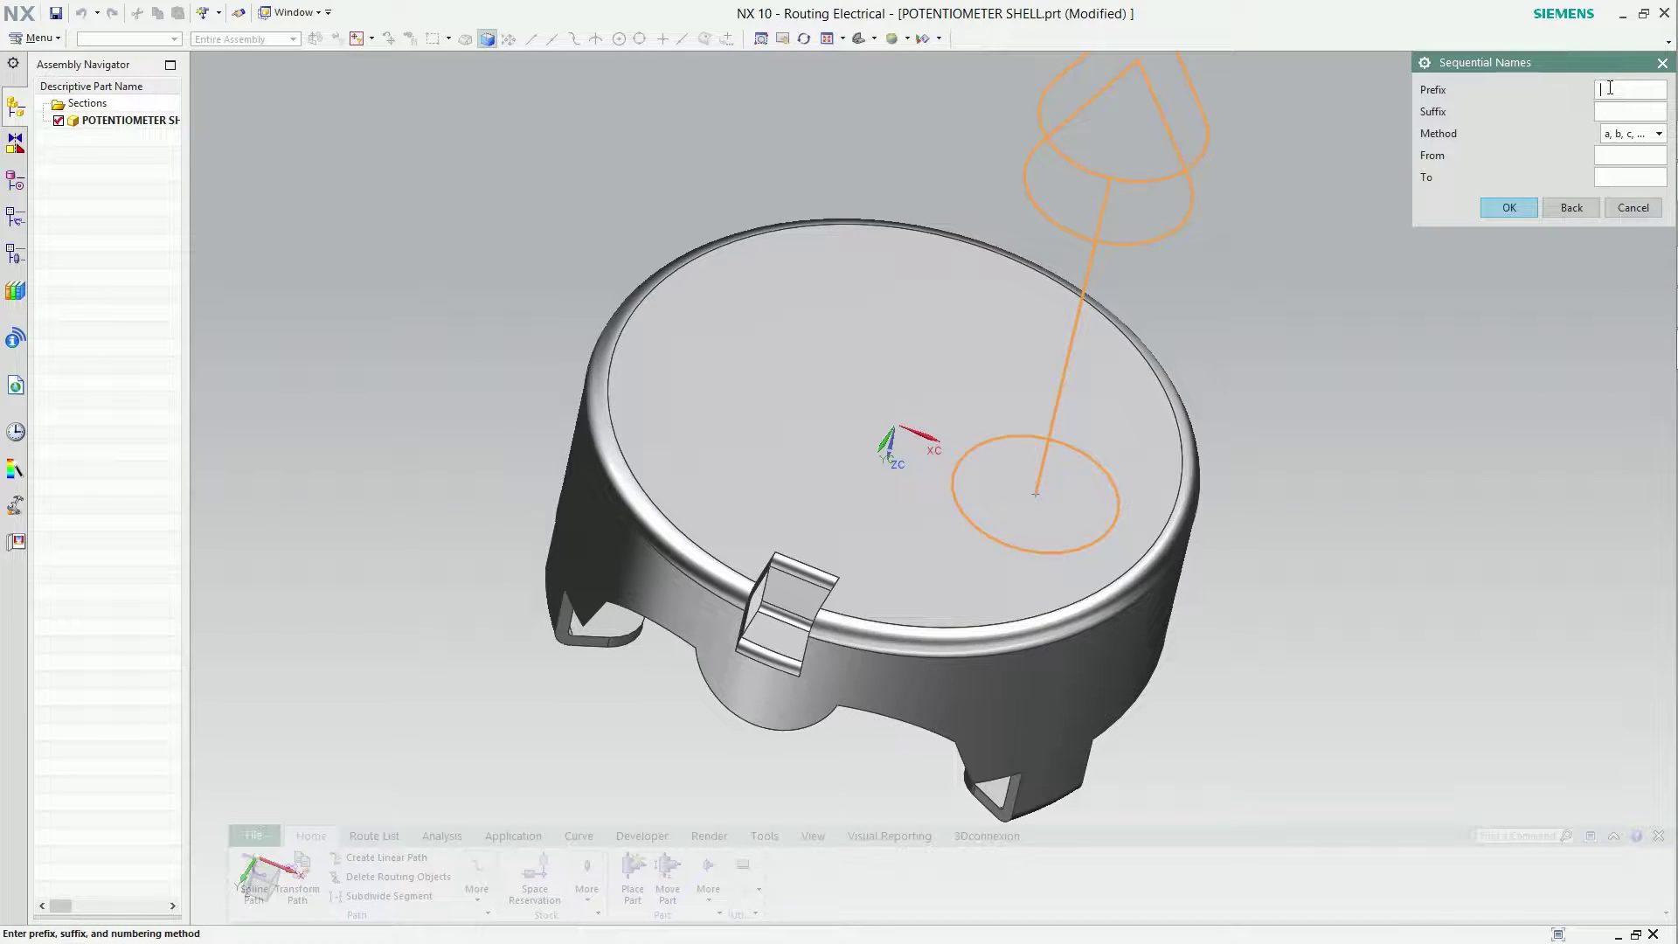
type("V")
left_click(1612, 138)
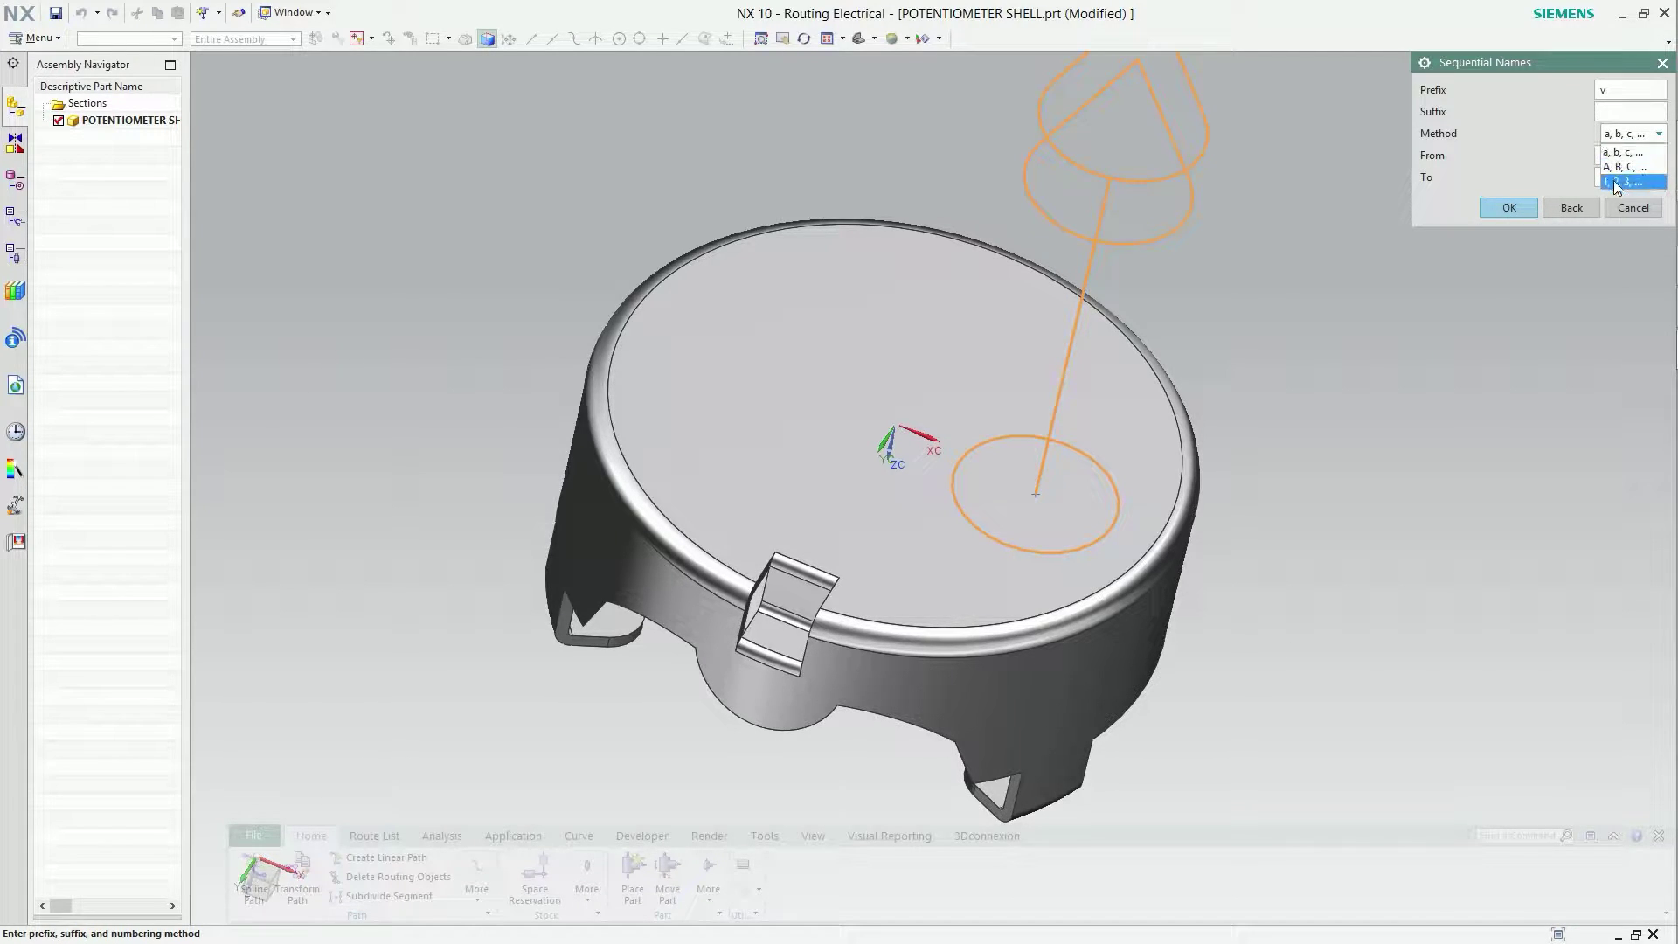
left_click(1619, 155)
left_click(1525, 209)
left_click(1515, 370)
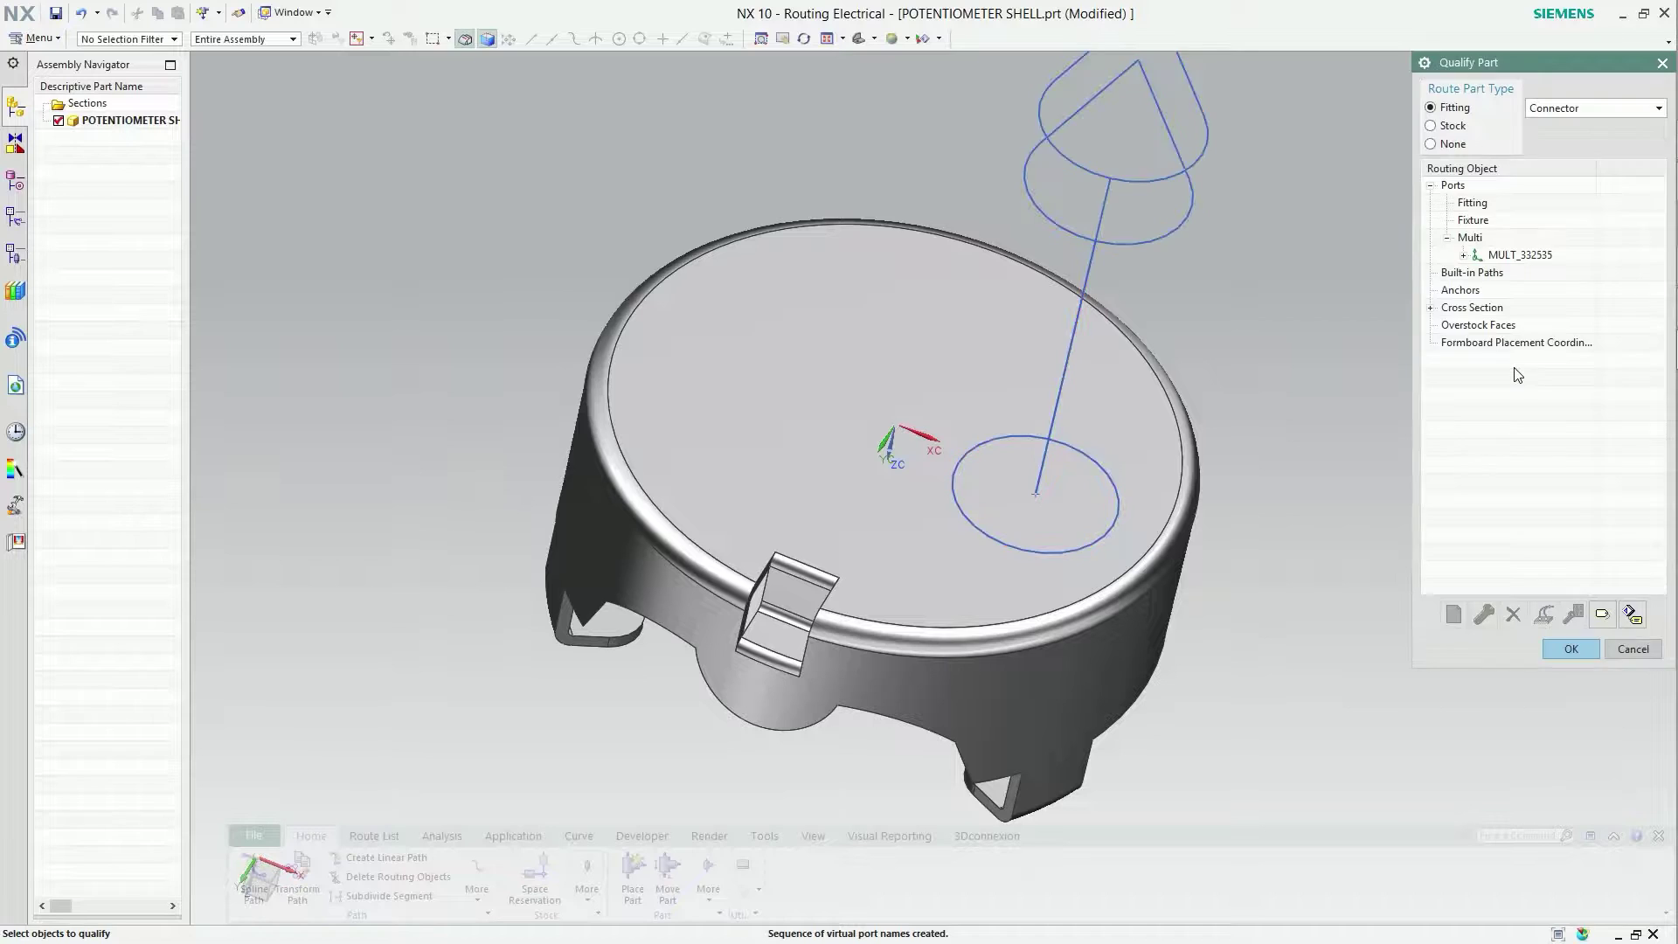
left_click(1570, 651)
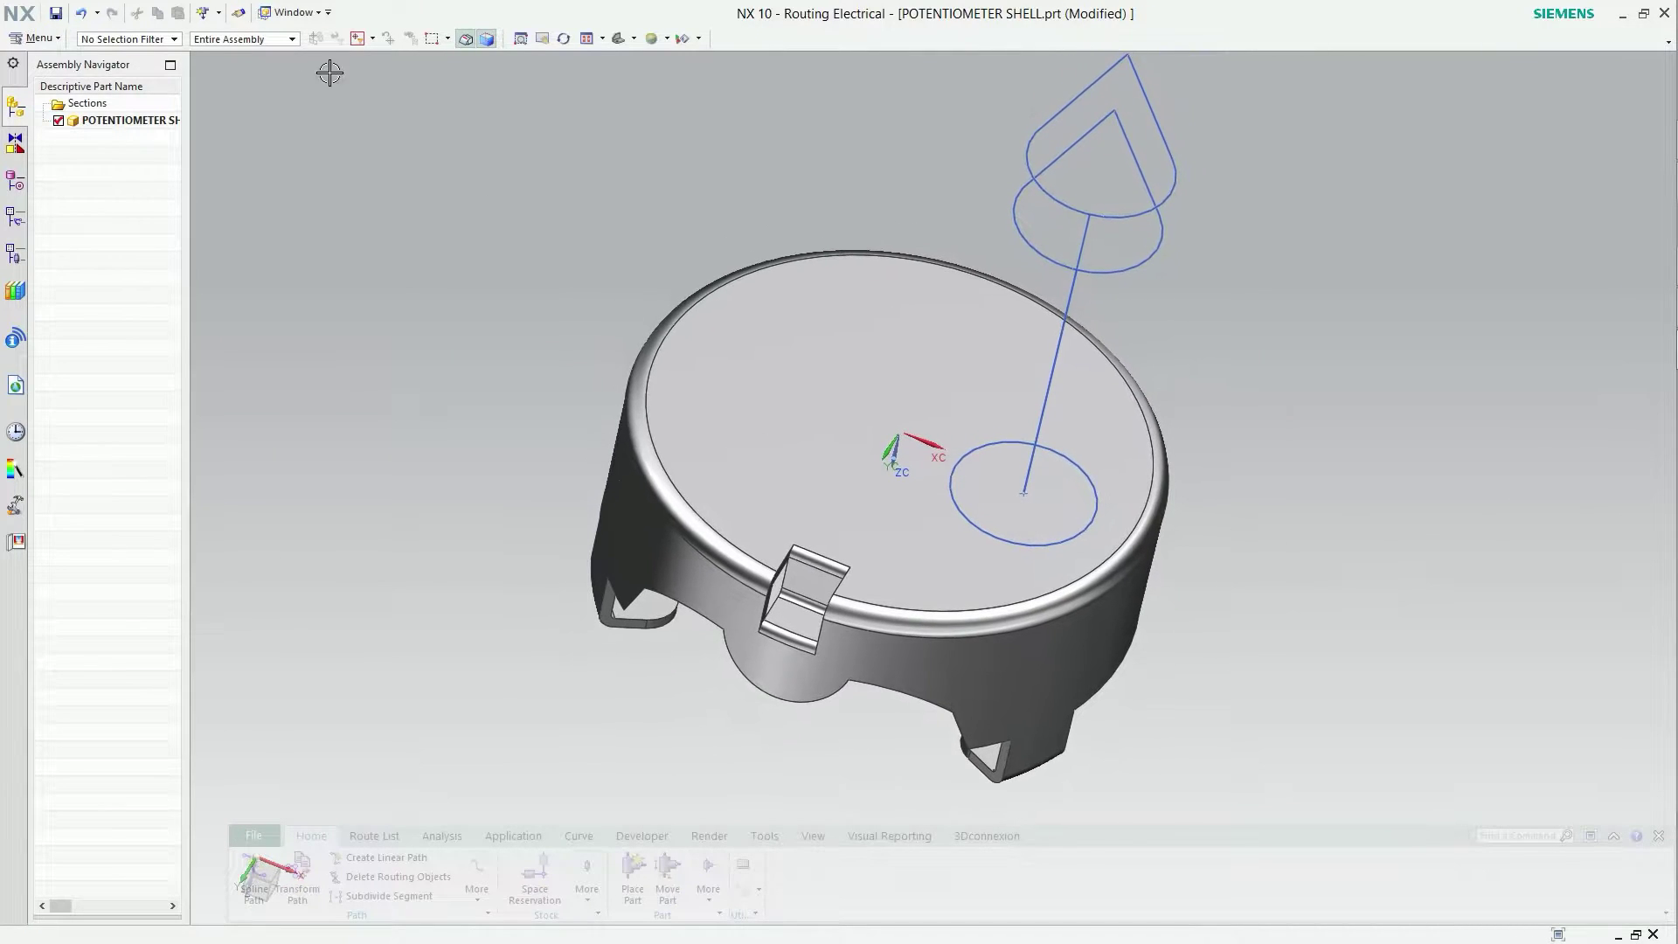
left_click(54, 14)
left_click(294, 13)
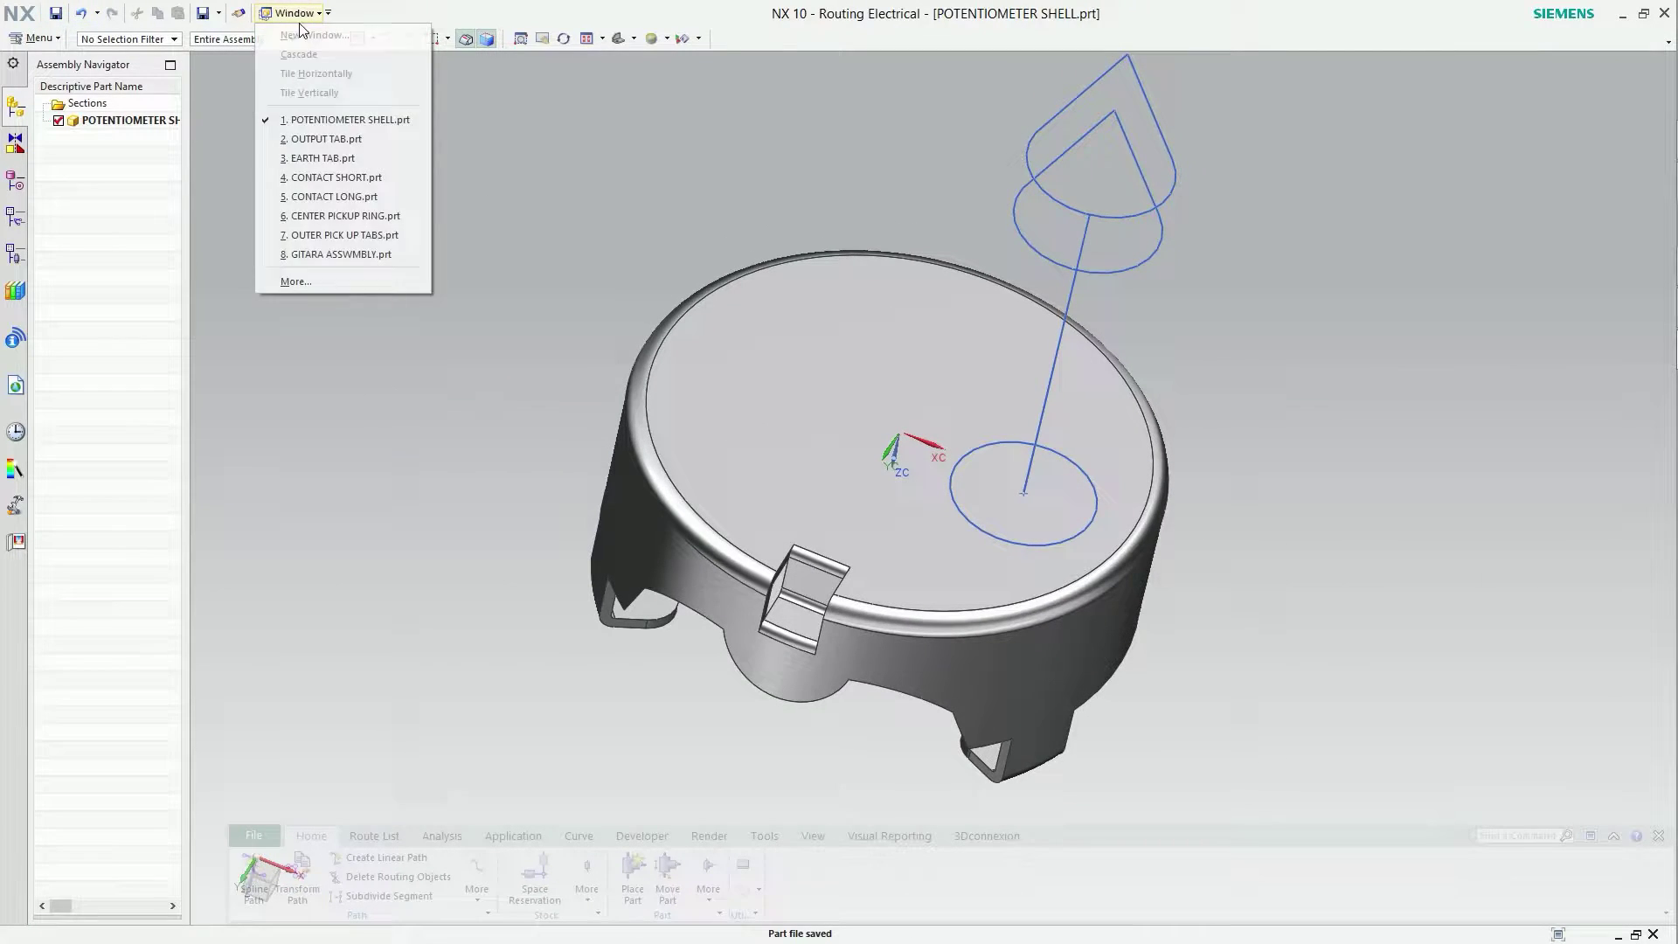
Switch to the GITARA ASSWMBLY window, make it the work part, and rotate to show the pickups.
left_click(318, 258)
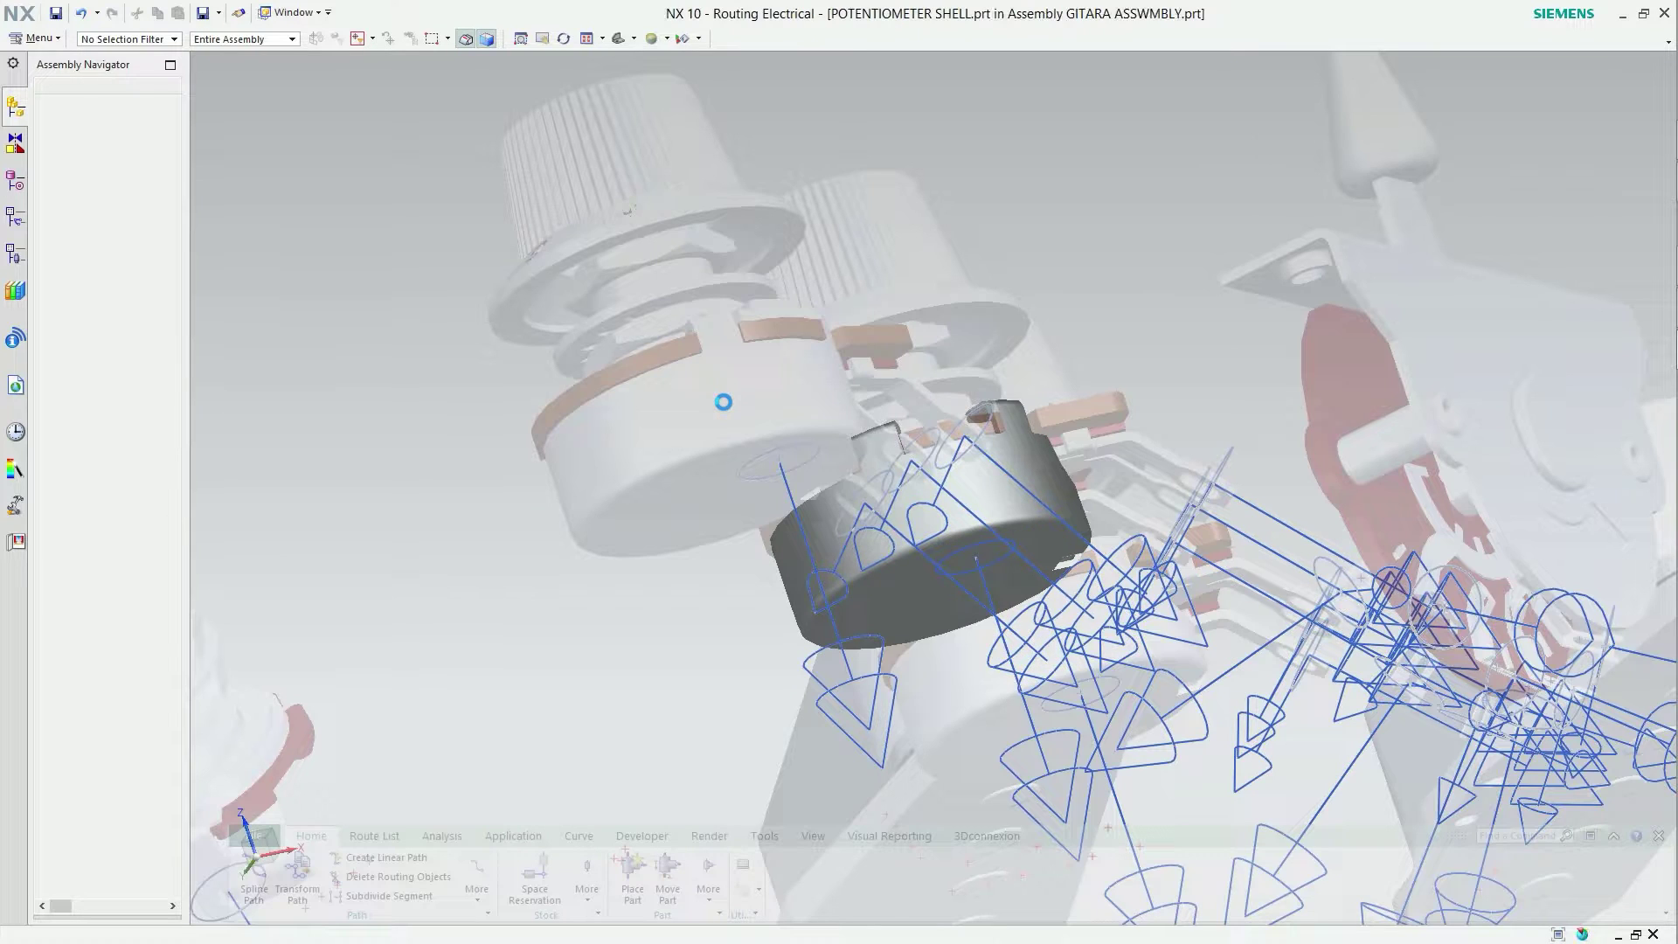
double_click(140, 120)
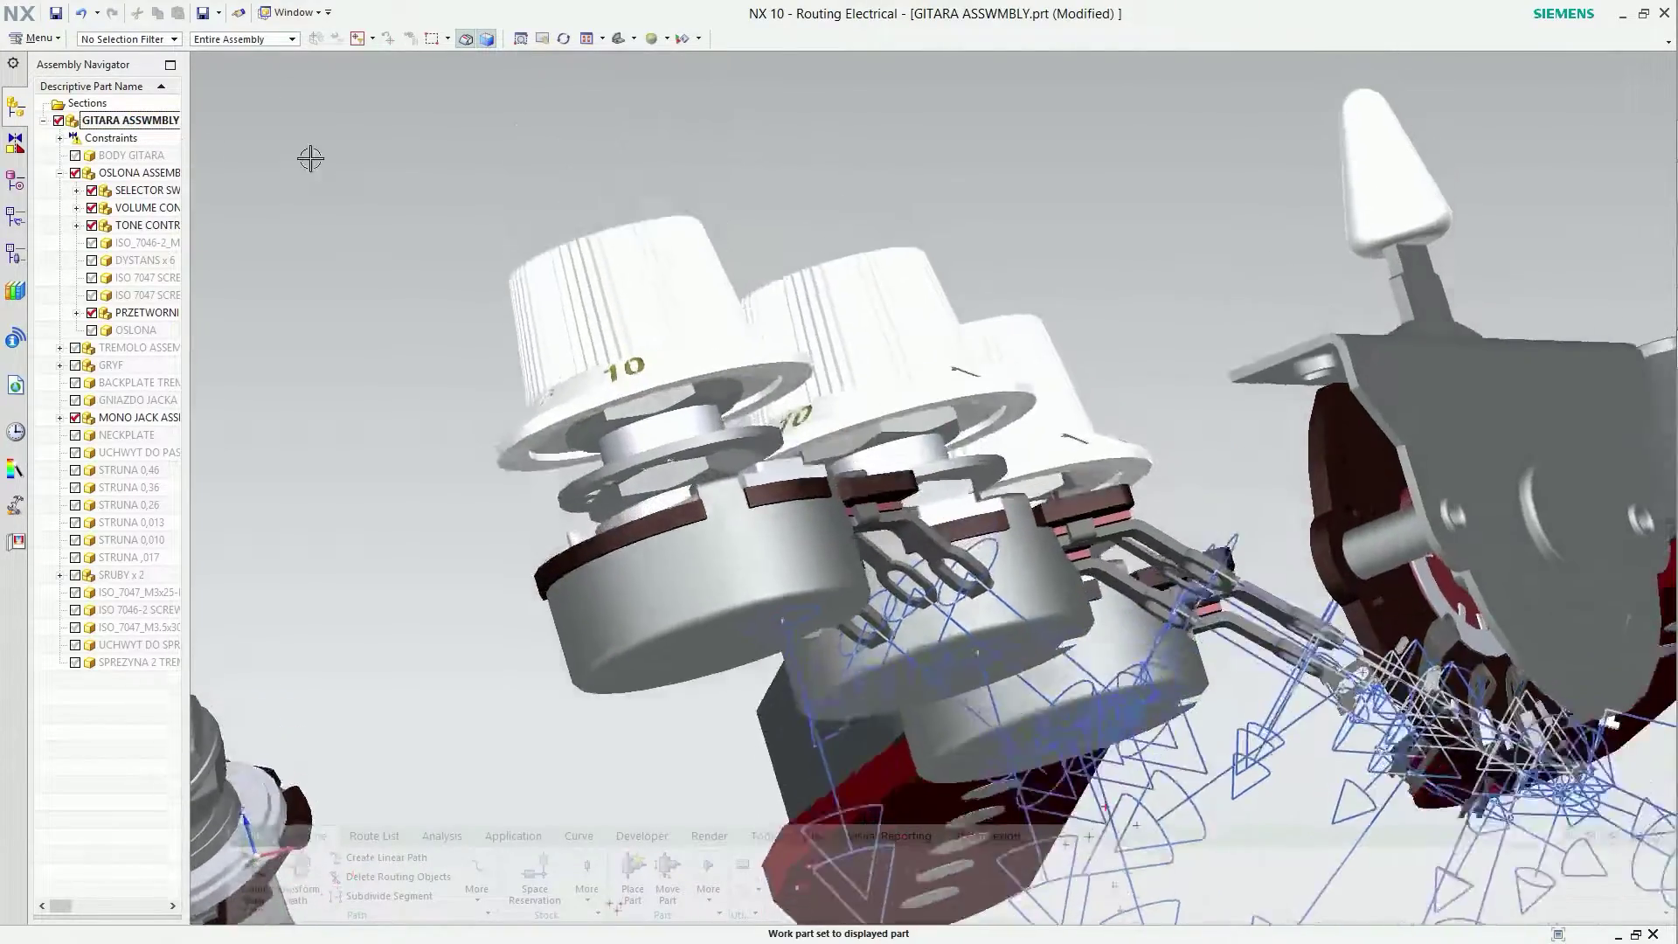
middle_click_drag(311, 158, 352, 171)
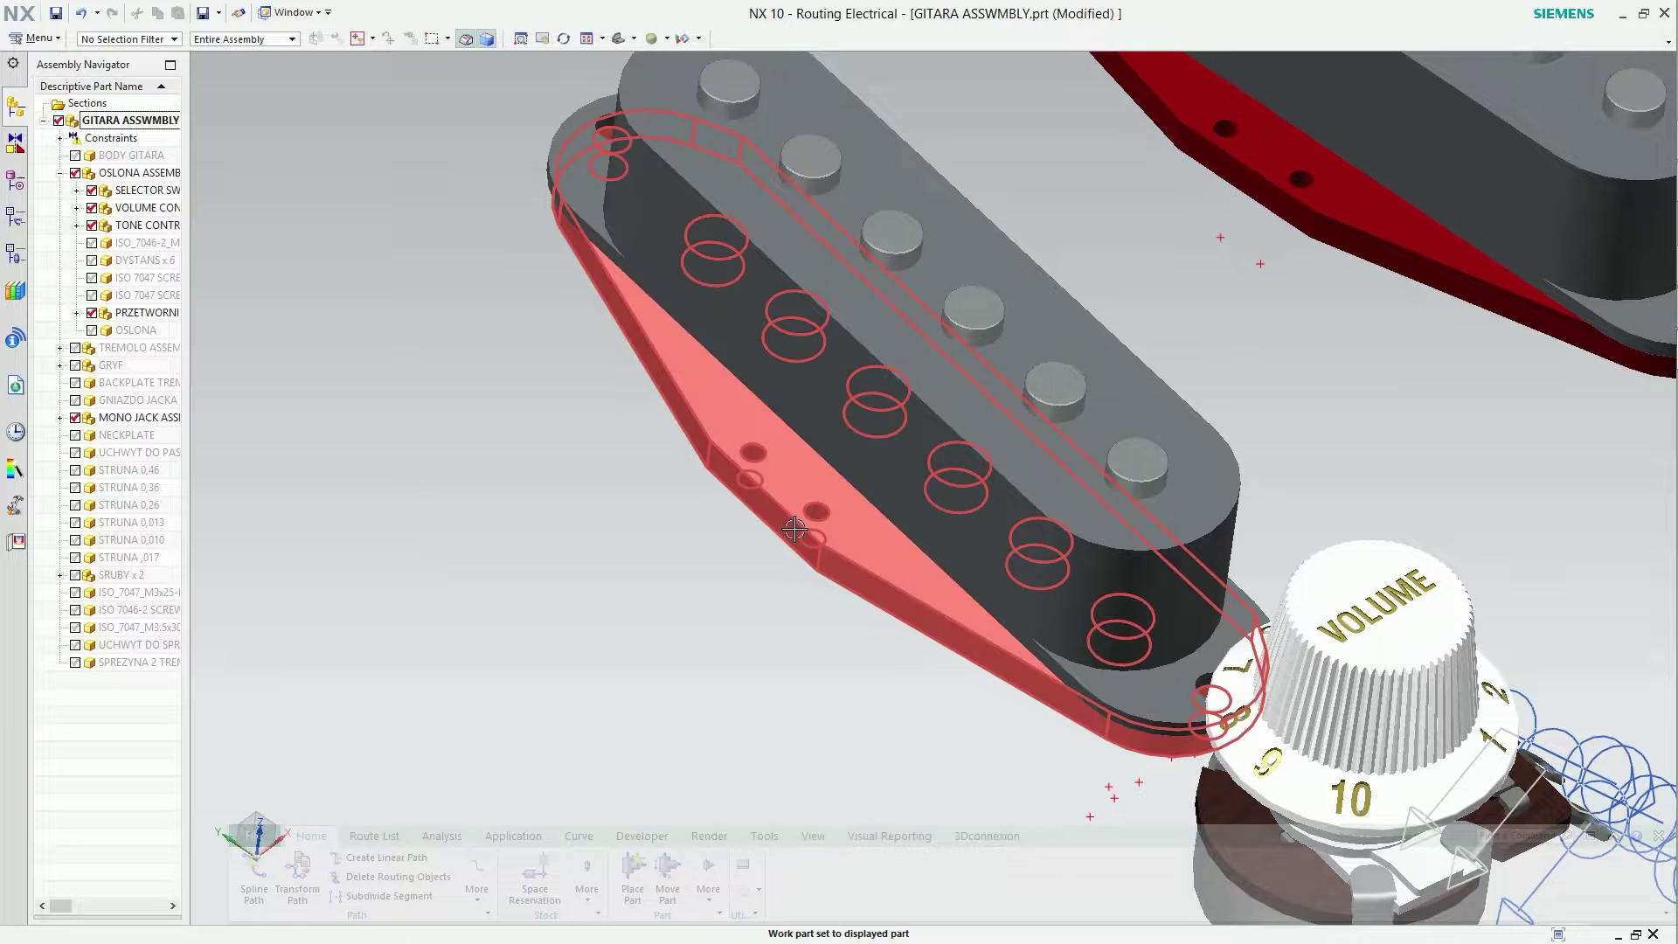
Open ZABESPIECZENIE DOLNE on its own and start qualifying it with a new Multi port.
right_click(795, 528)
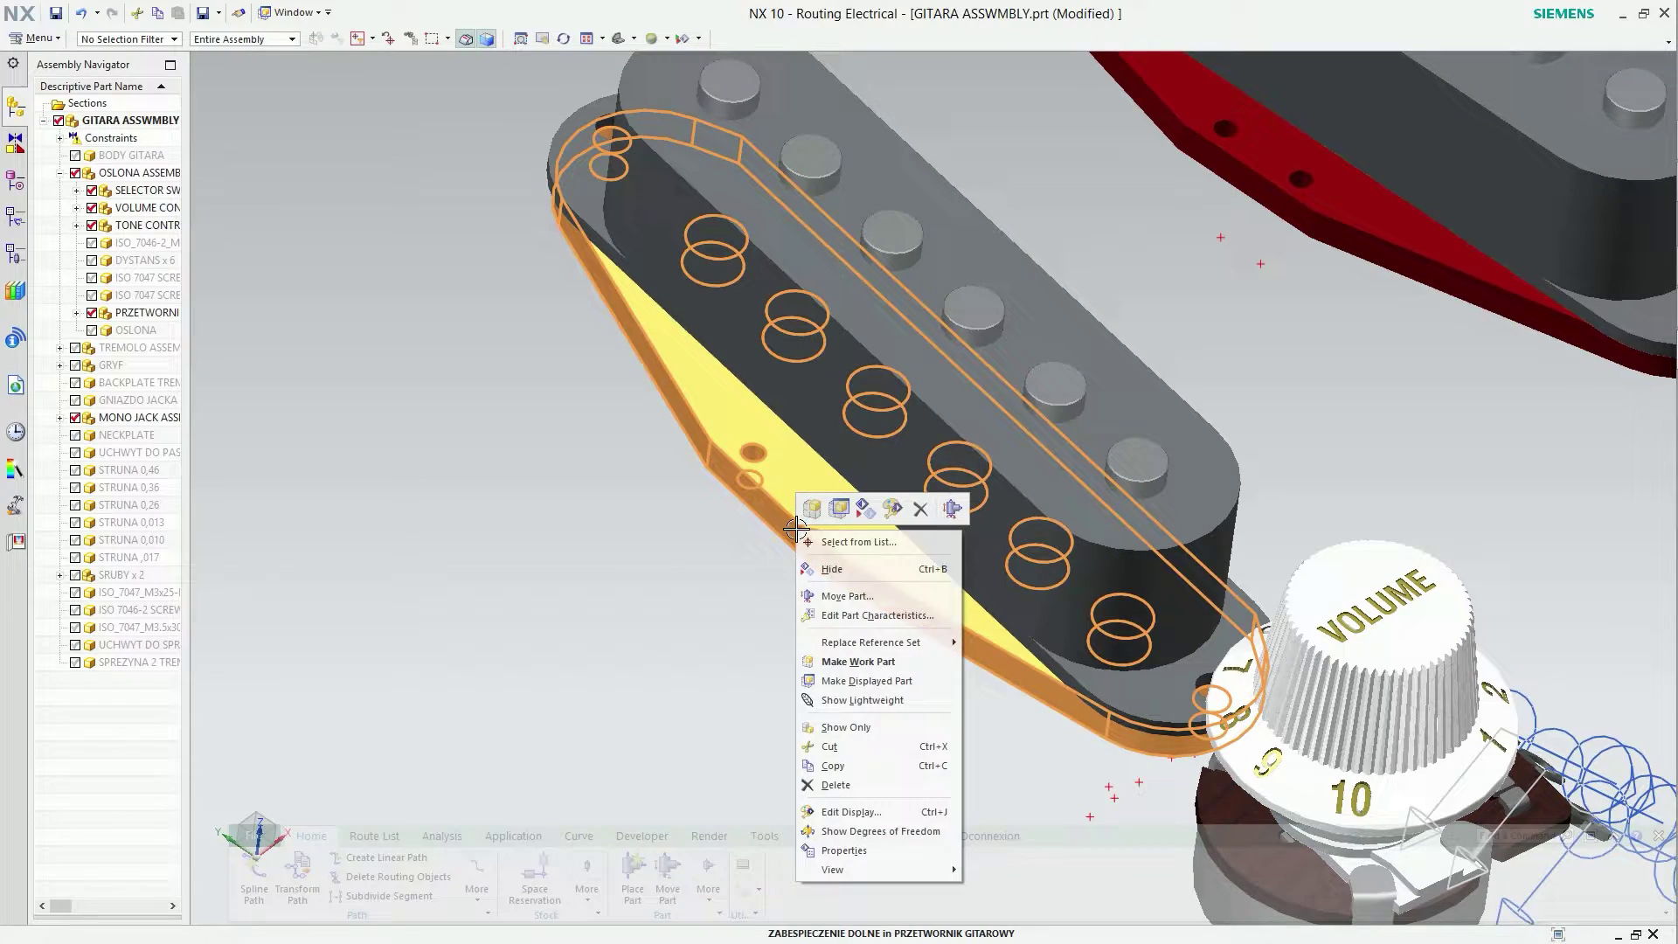
left_click(838, 508)
left_click(709, 890)
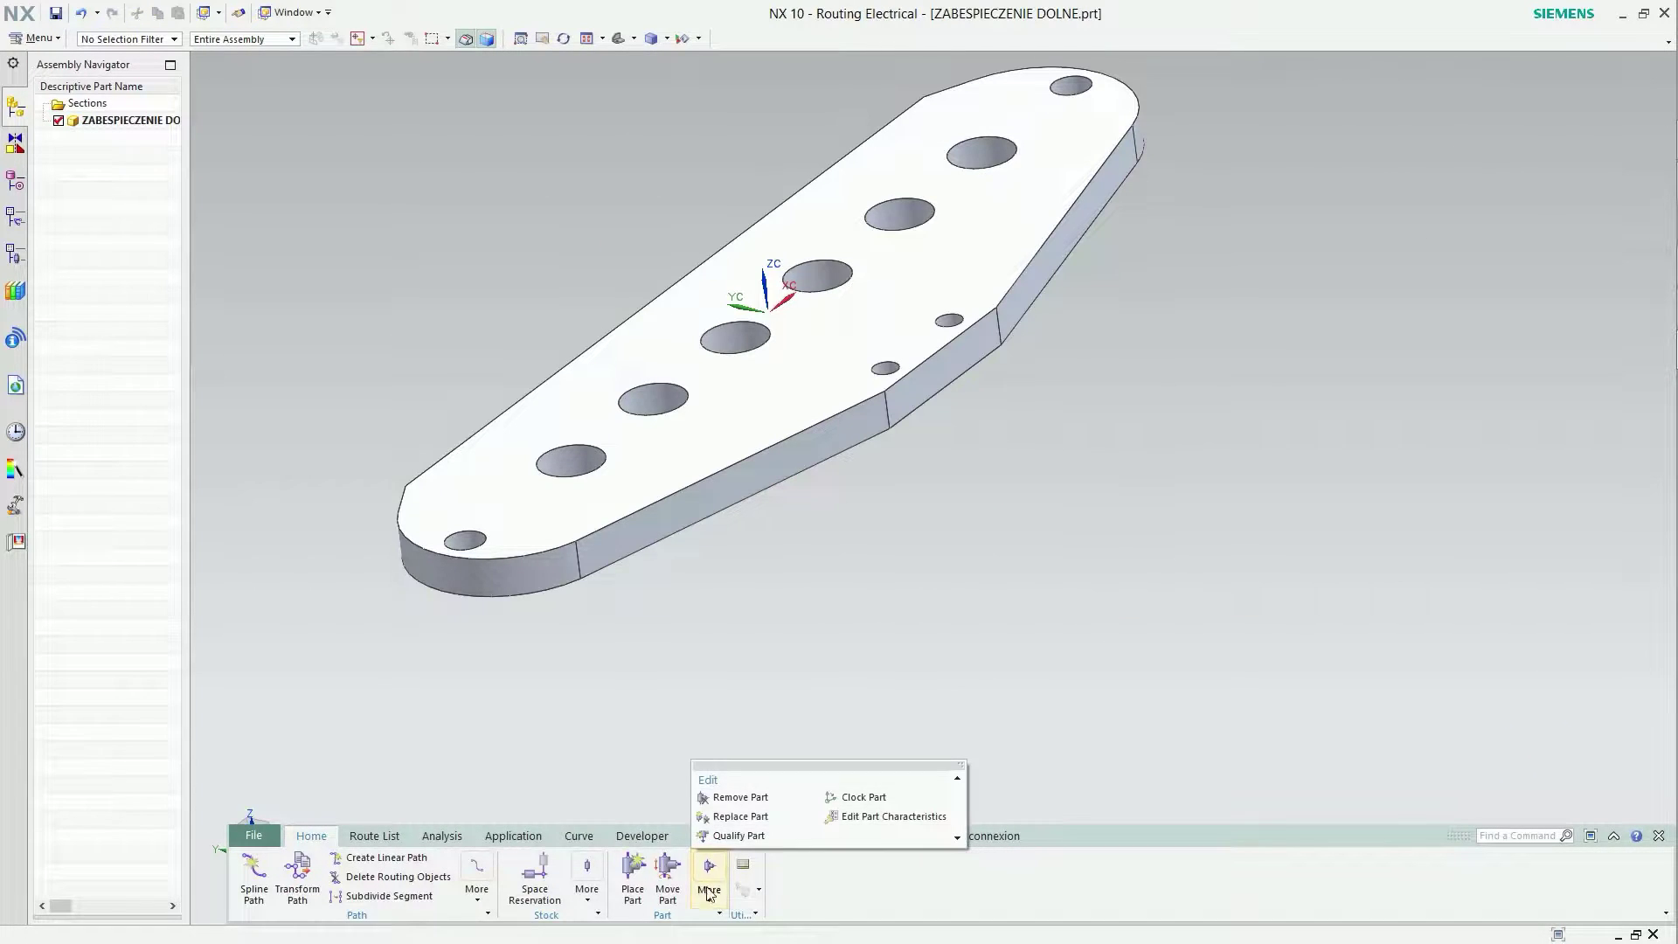
left_click(738, 835)
left_click(1470, 239)
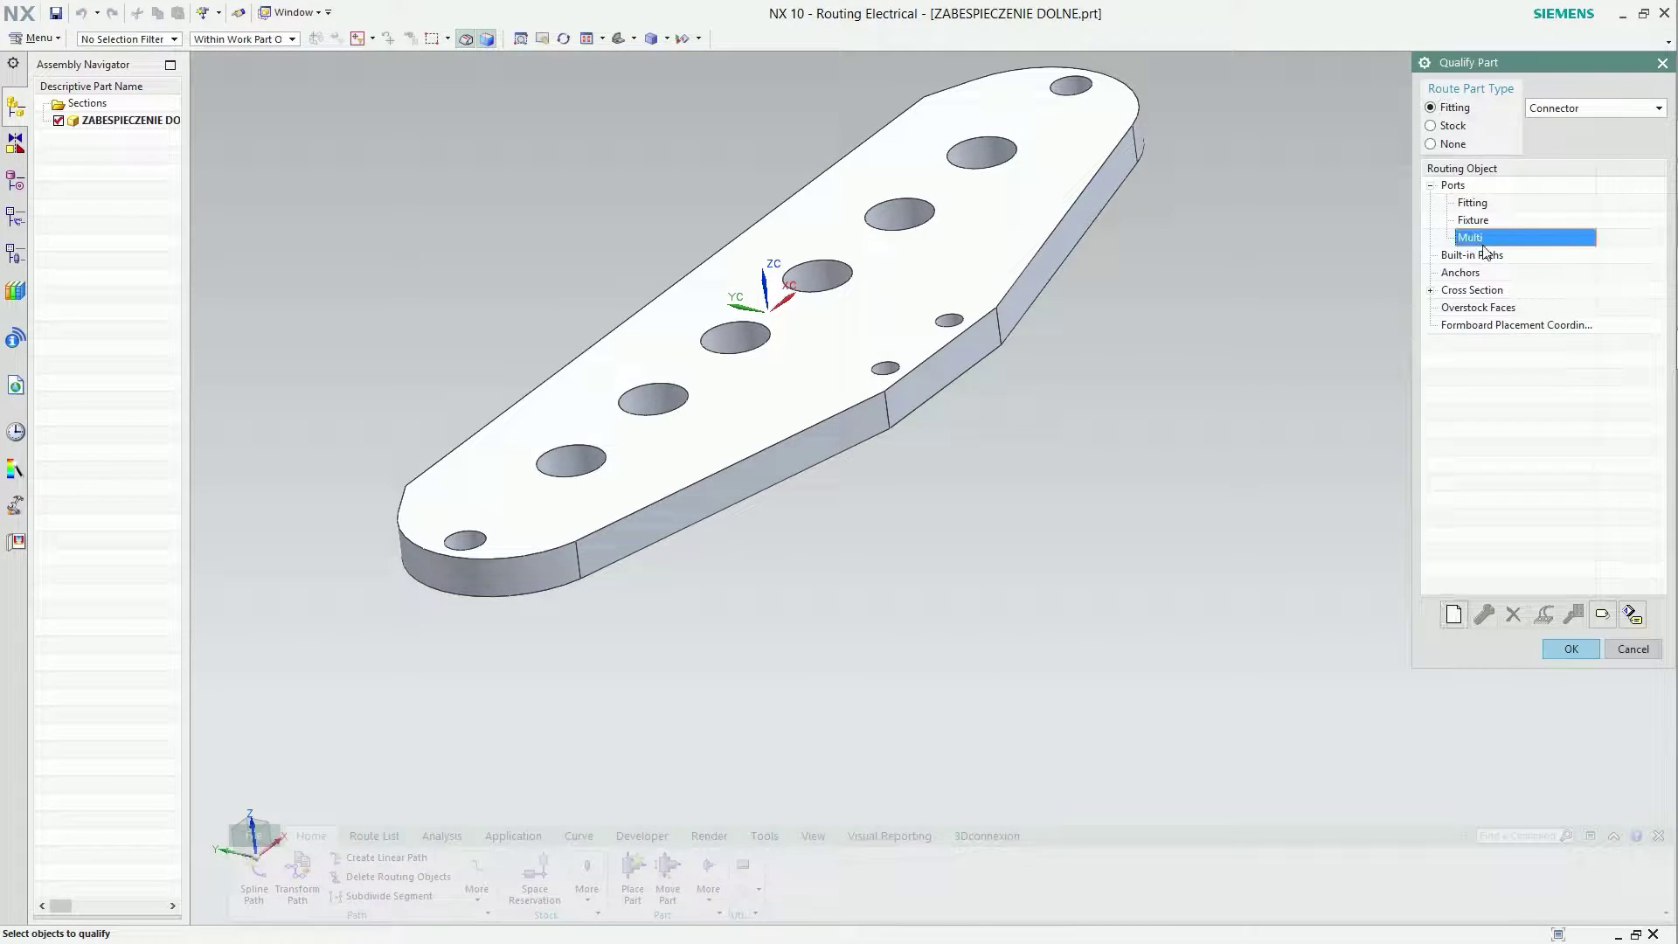
left_click(1453, 616)
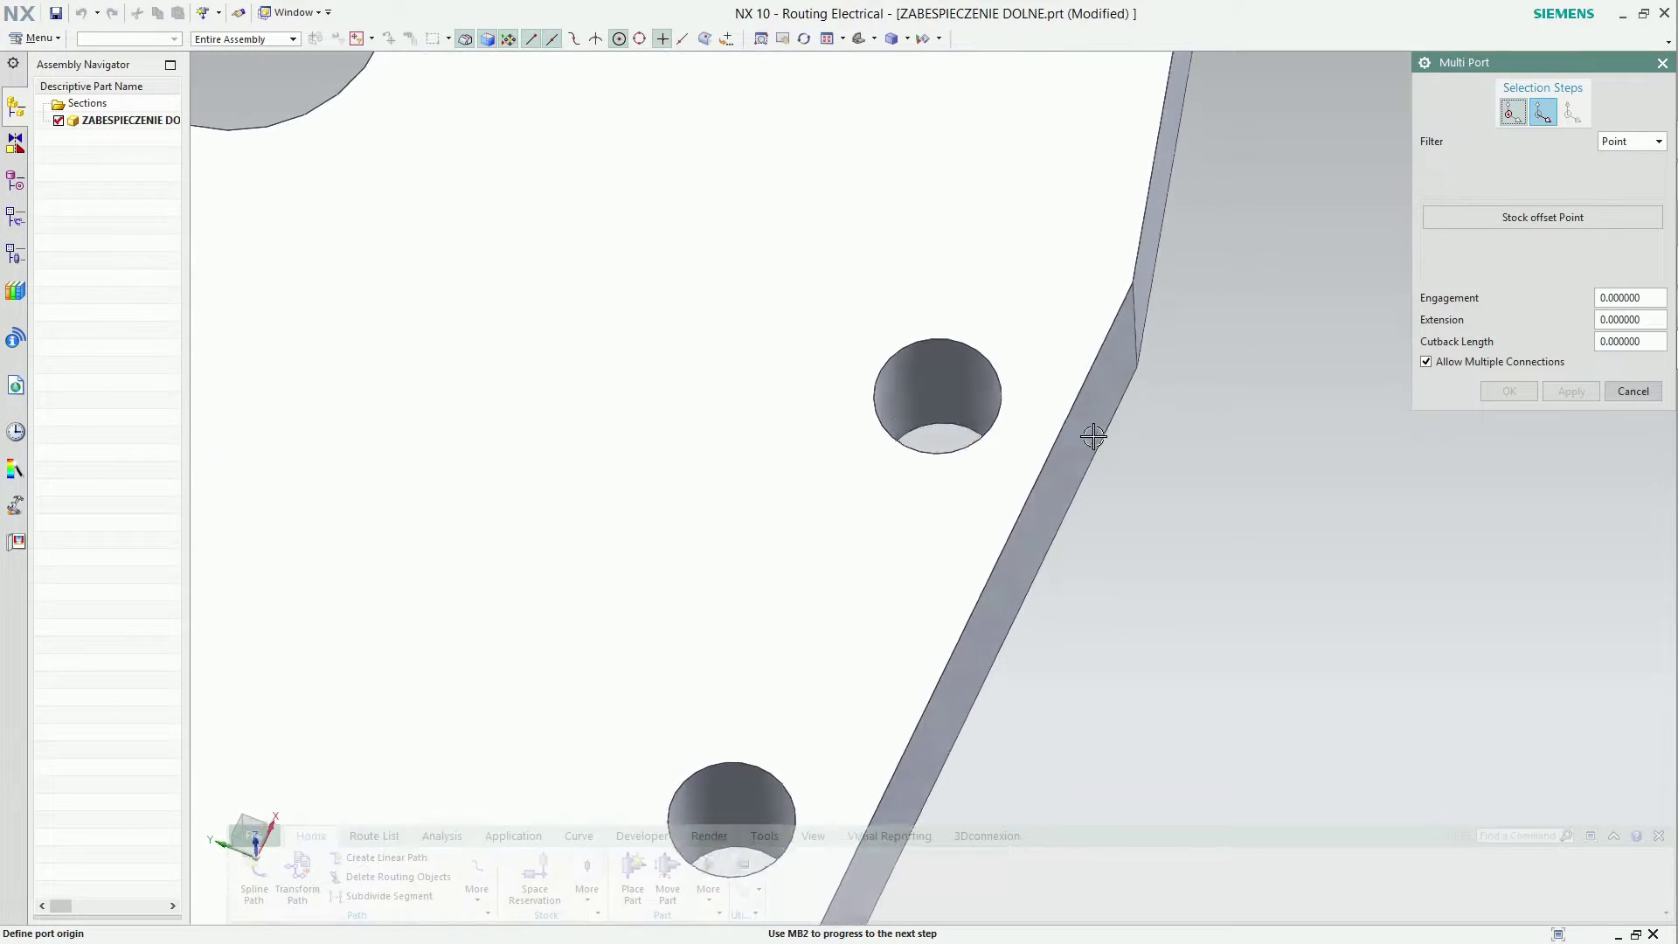
Place the port at the small hole centre, two-point direction, rotation at the upper large hole.
left_click(932, 396)
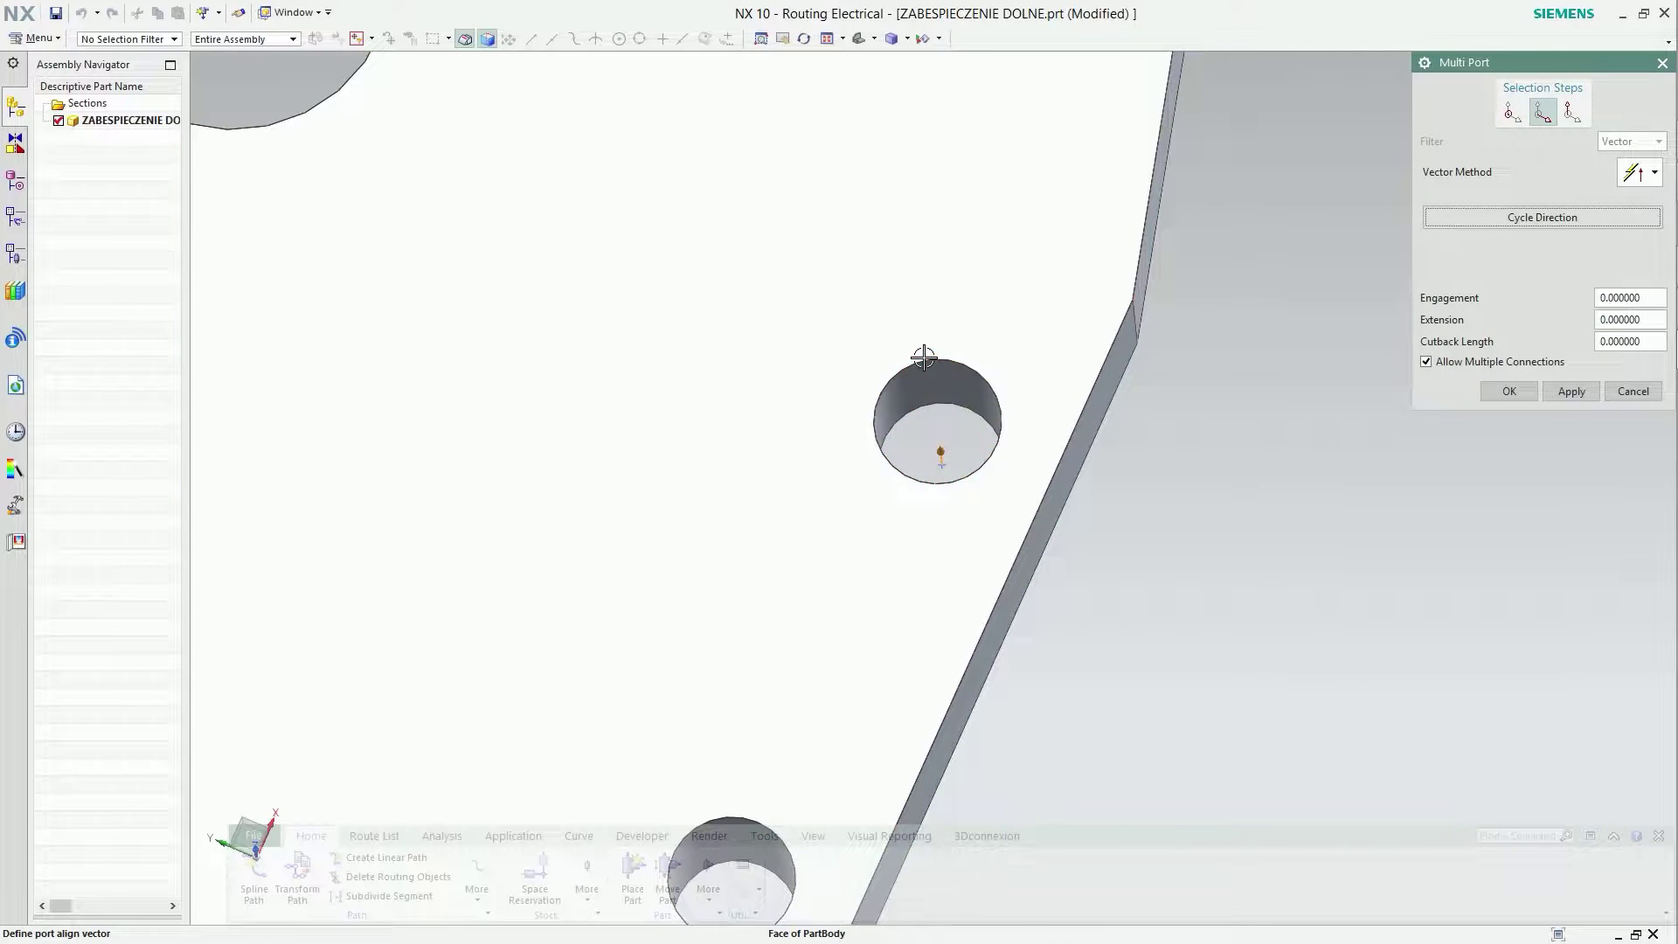
left_click(1646, 172)
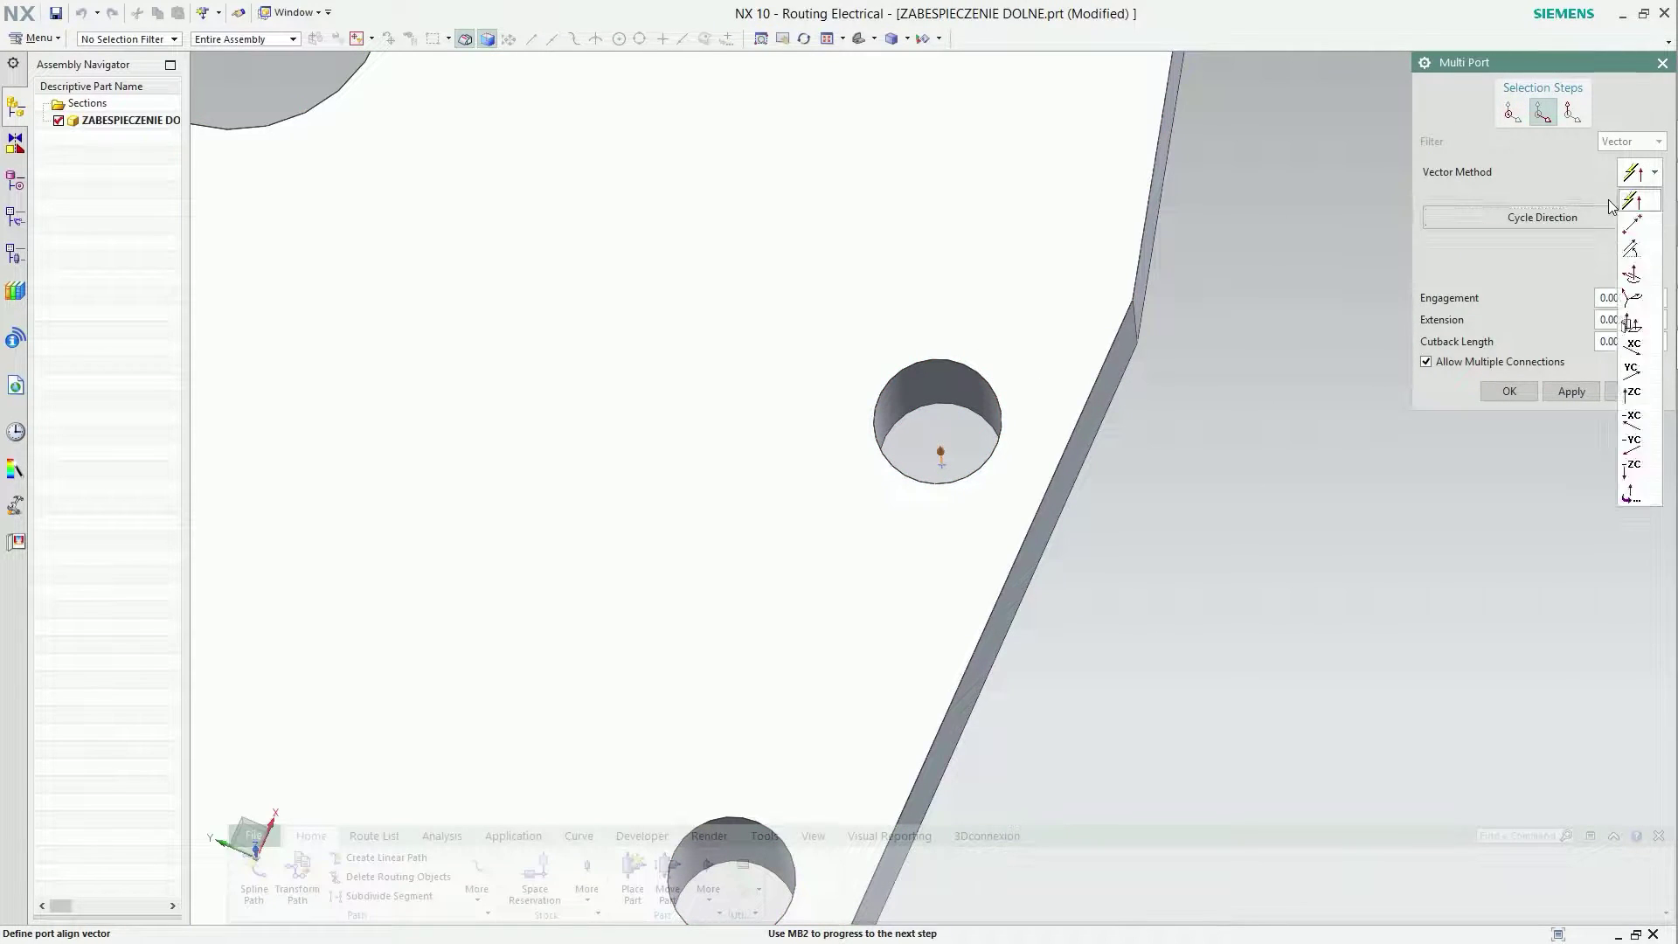
left_click(1634, 227)
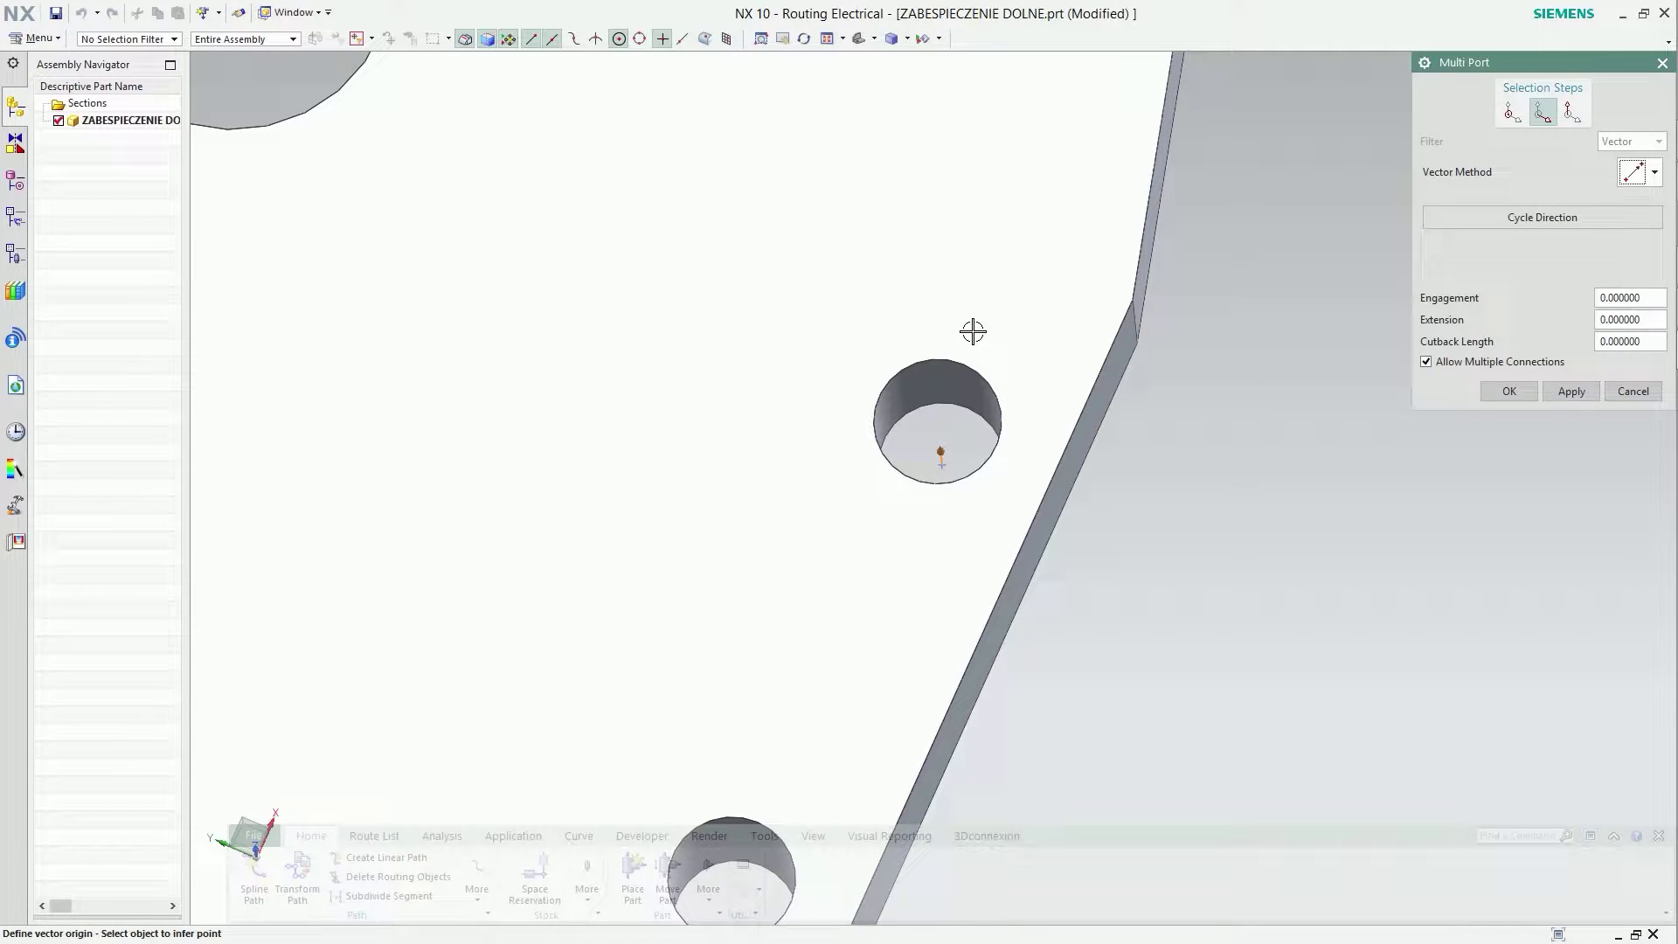
left_click(918, 364)
left_click(942, 467)
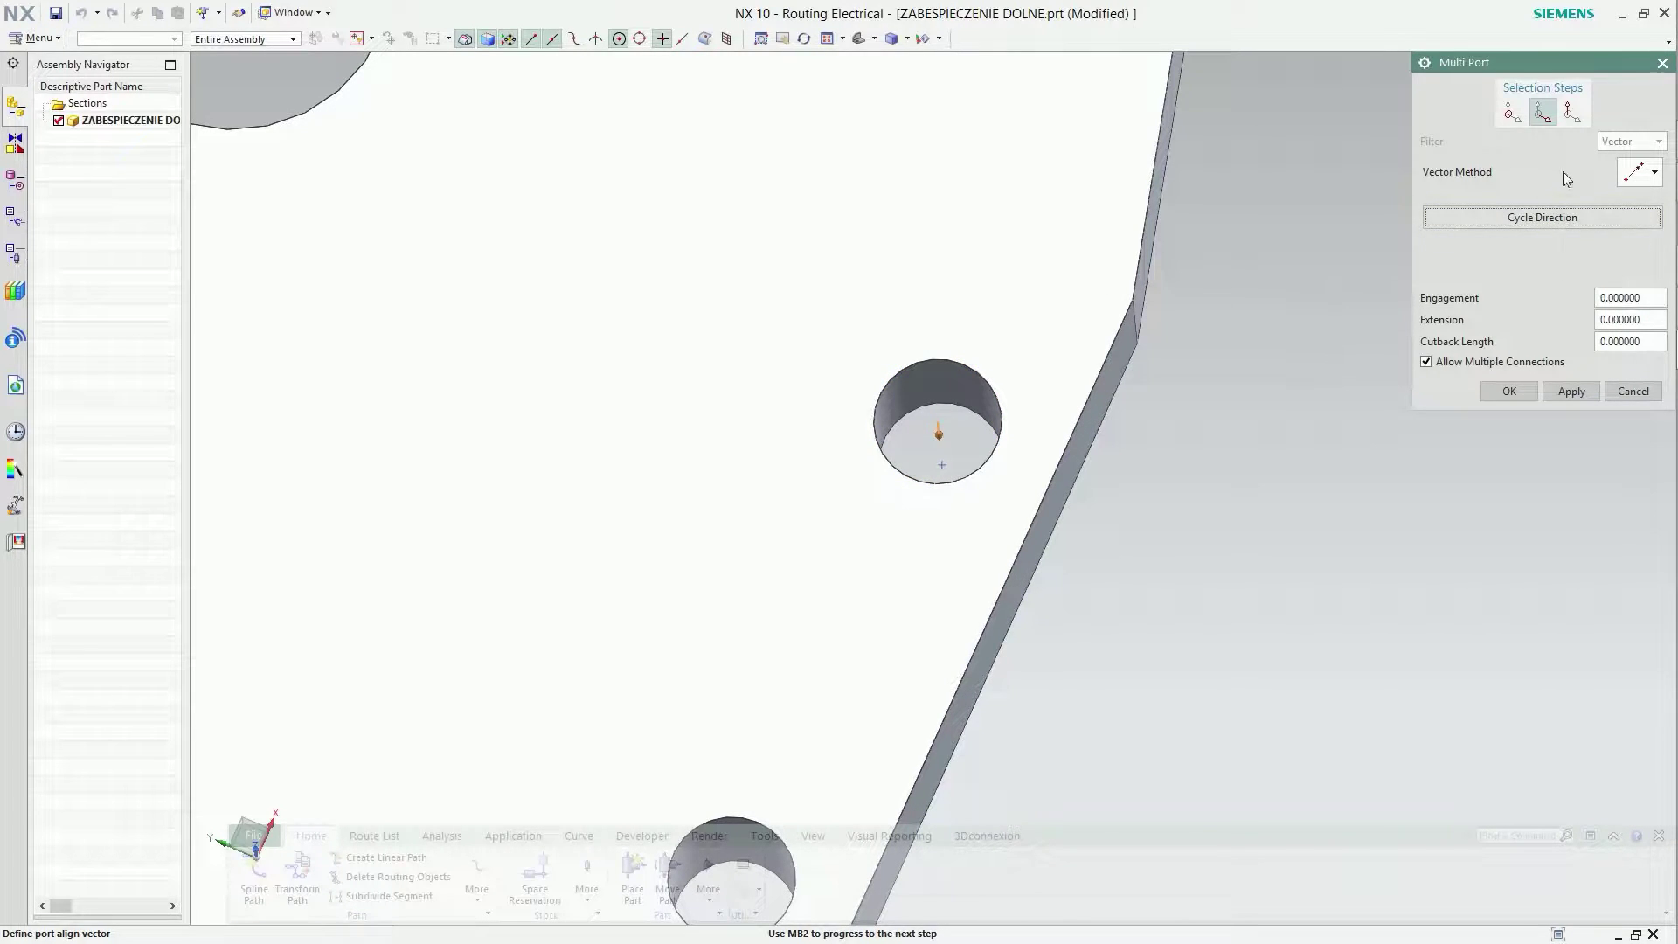
left_click(1572, 112)
scroll(926, 516, "down", 3)
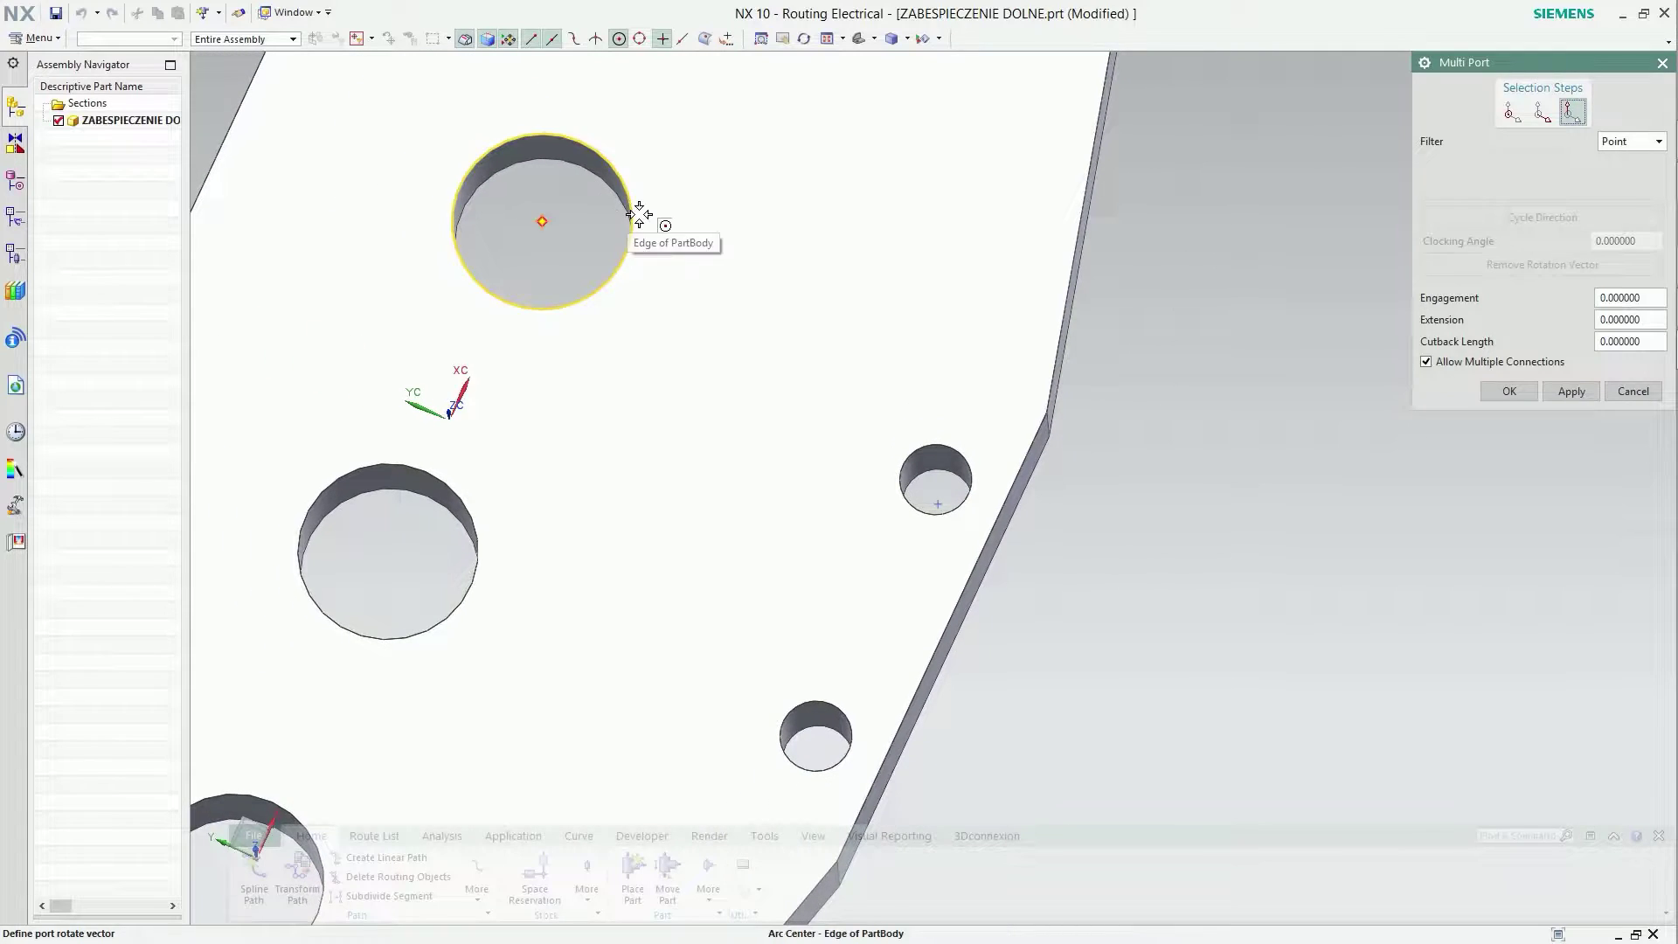
left_click(634, 217)
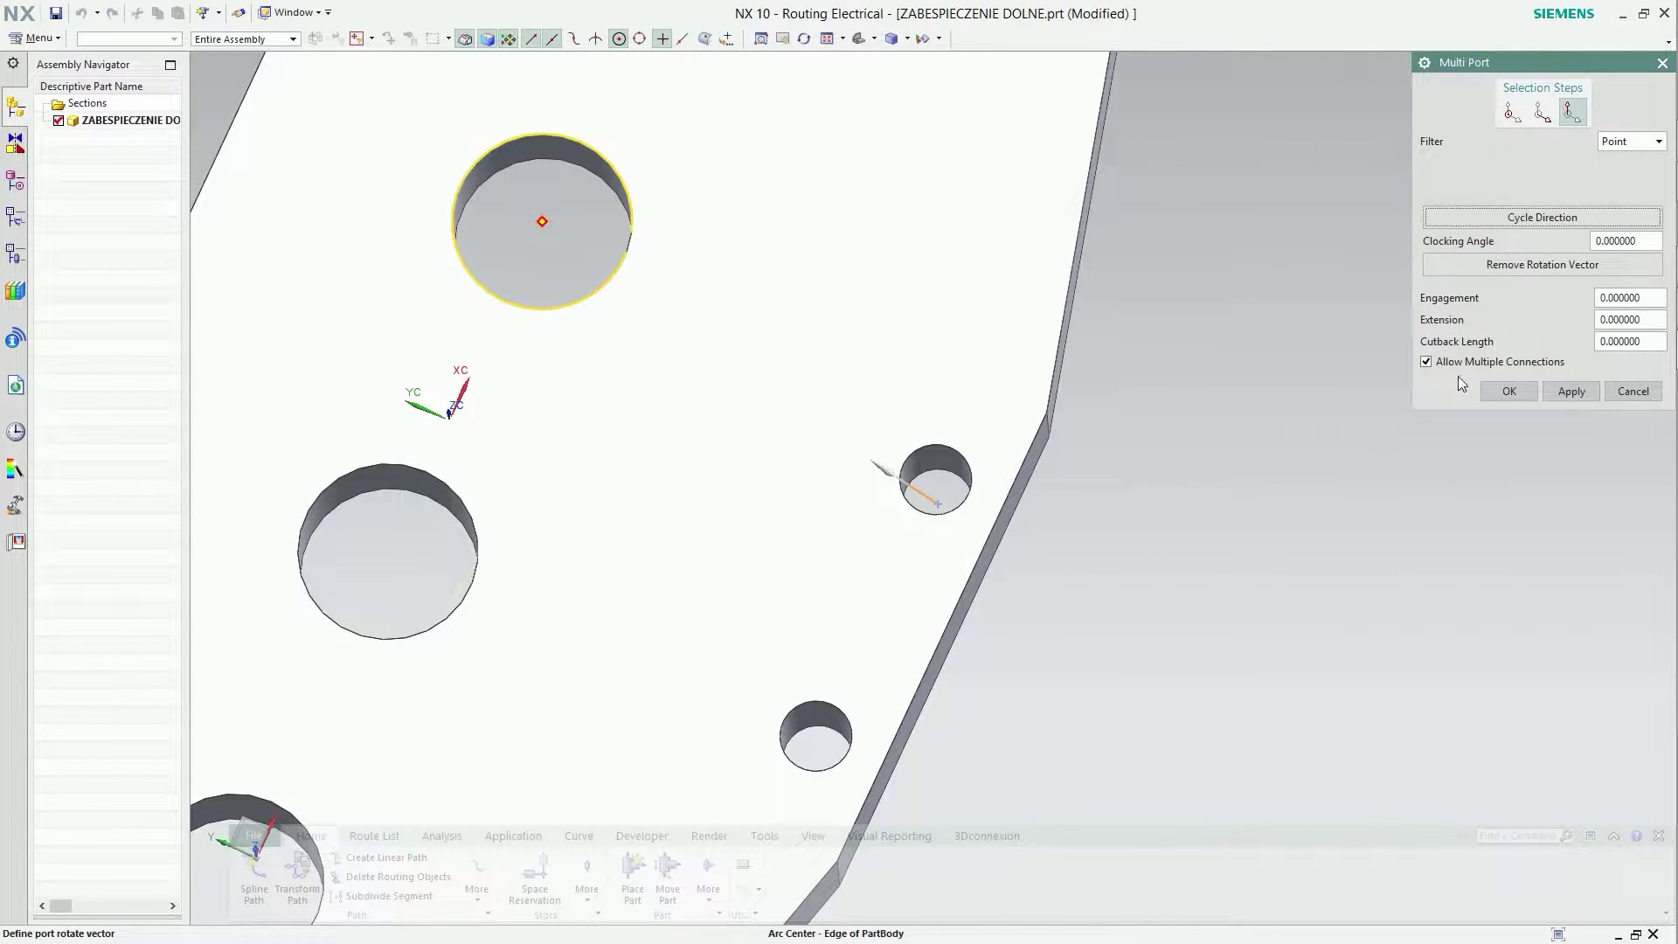
left_click(1505, 391)
Name the port terminals h1–h3 with digit numbering and accept them.
left_click(1524, 288)
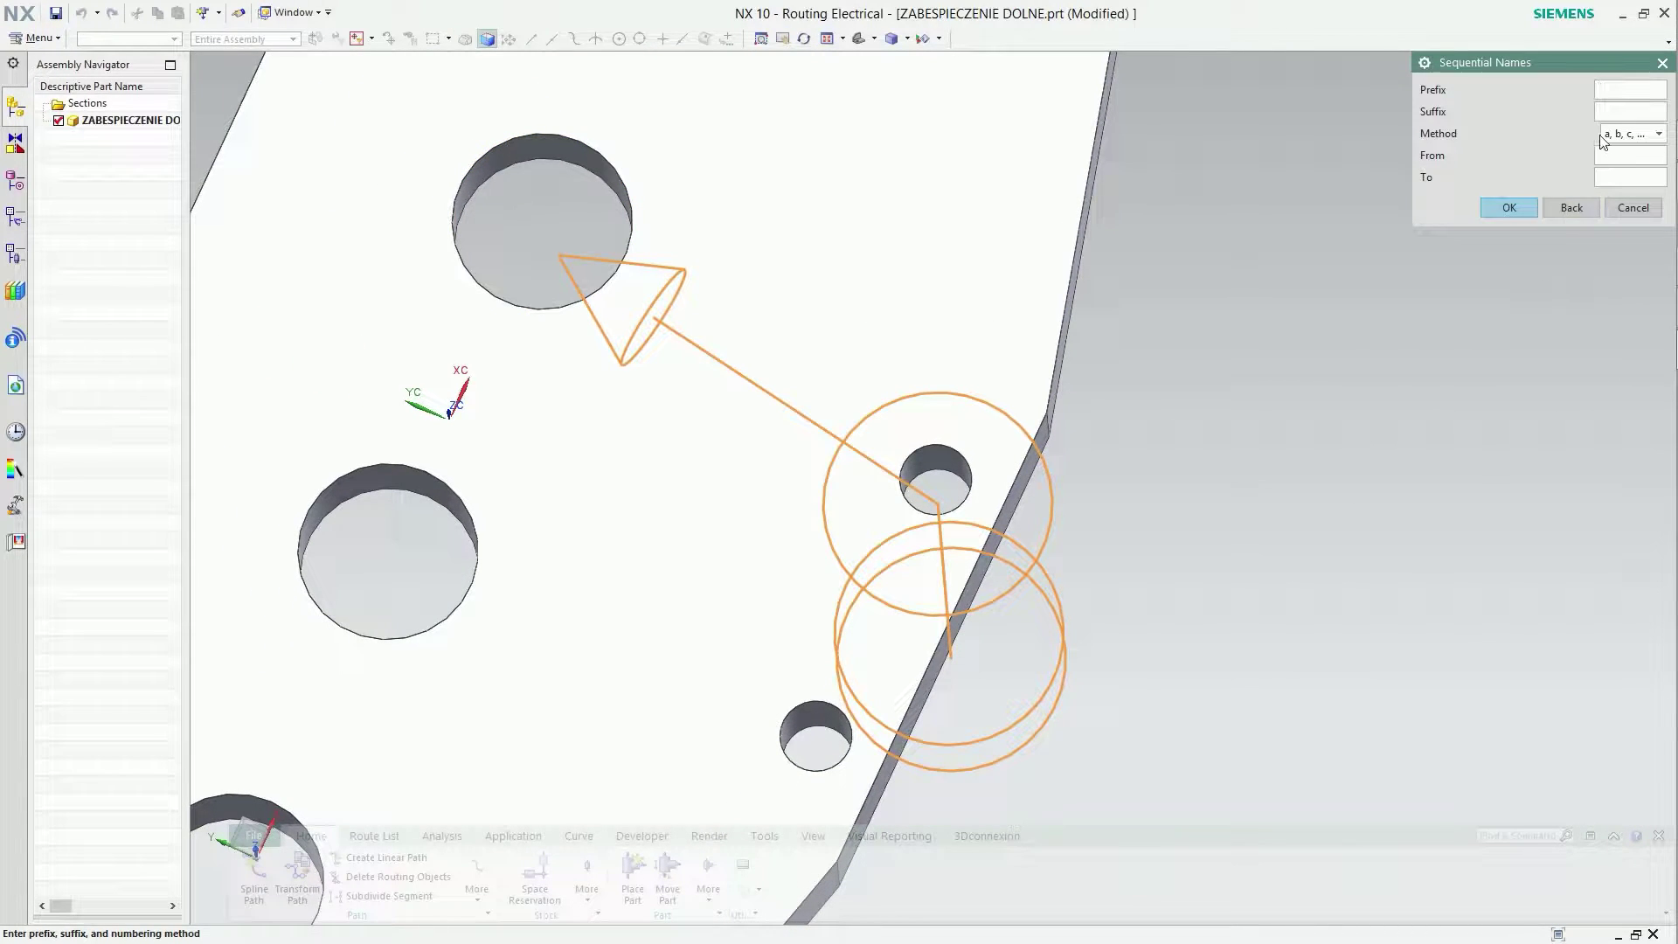
left_click(1624, 90)
left_click(1620, 182)
left_click(1519, 212)
left_click(1496, 374)
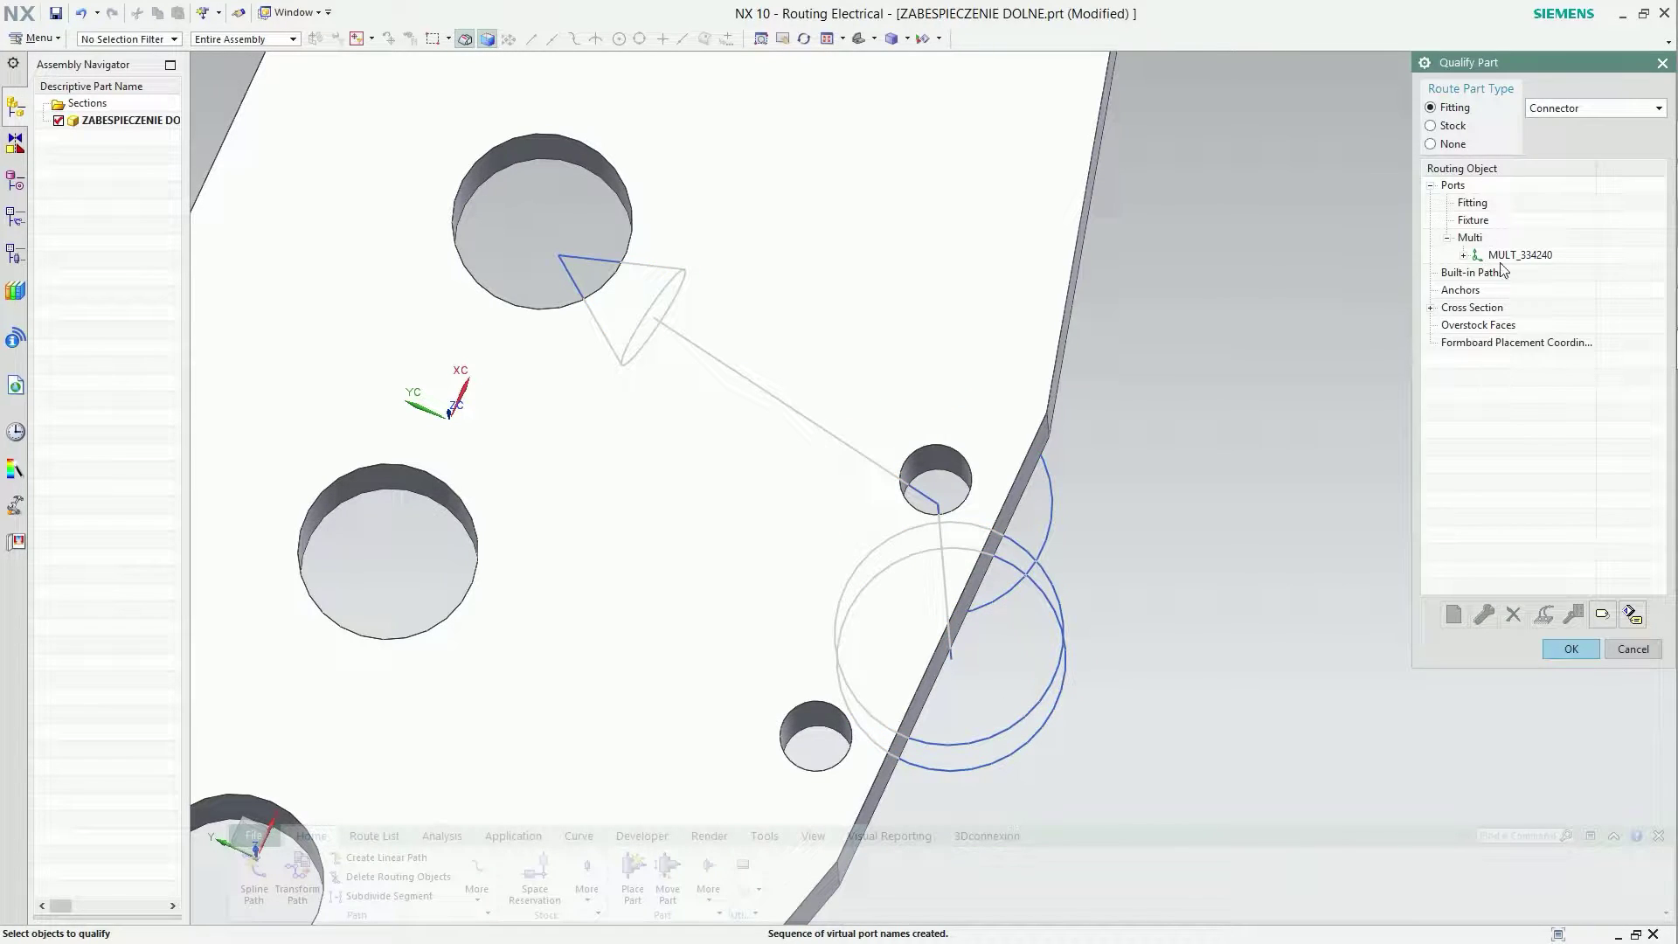
Add another multi port at the lower small hole, rotated toward the lower large hole.
left_click(1471, 239)
left_click(1455, 614)
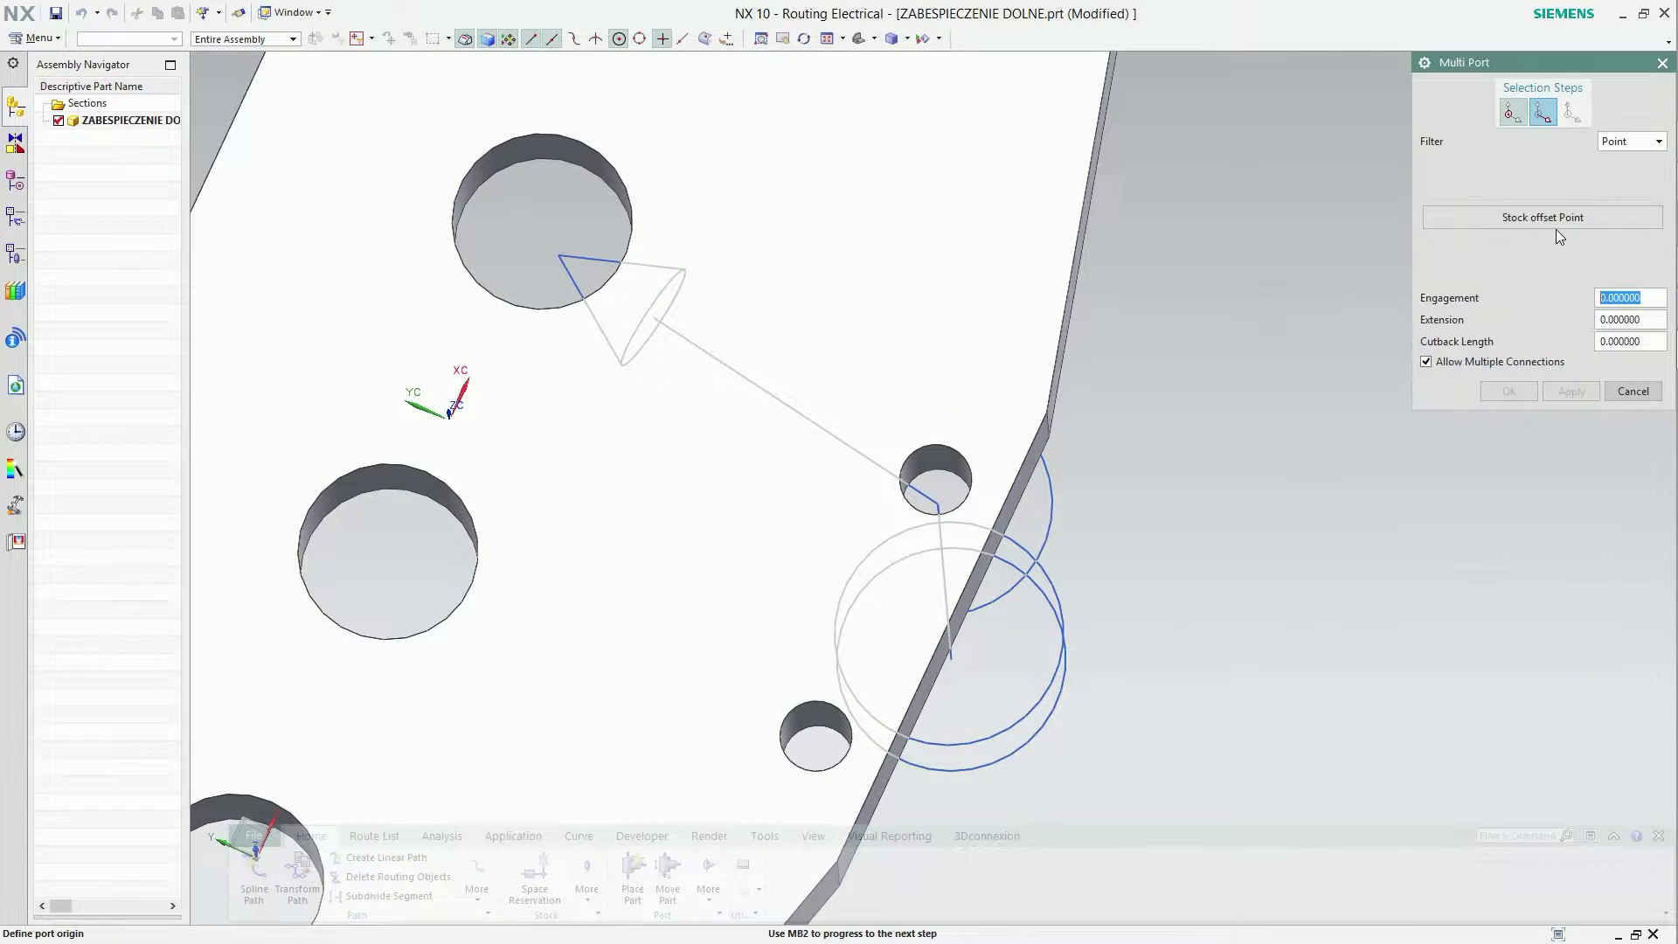
left_click(812, 743)
left_click(1540, 112)
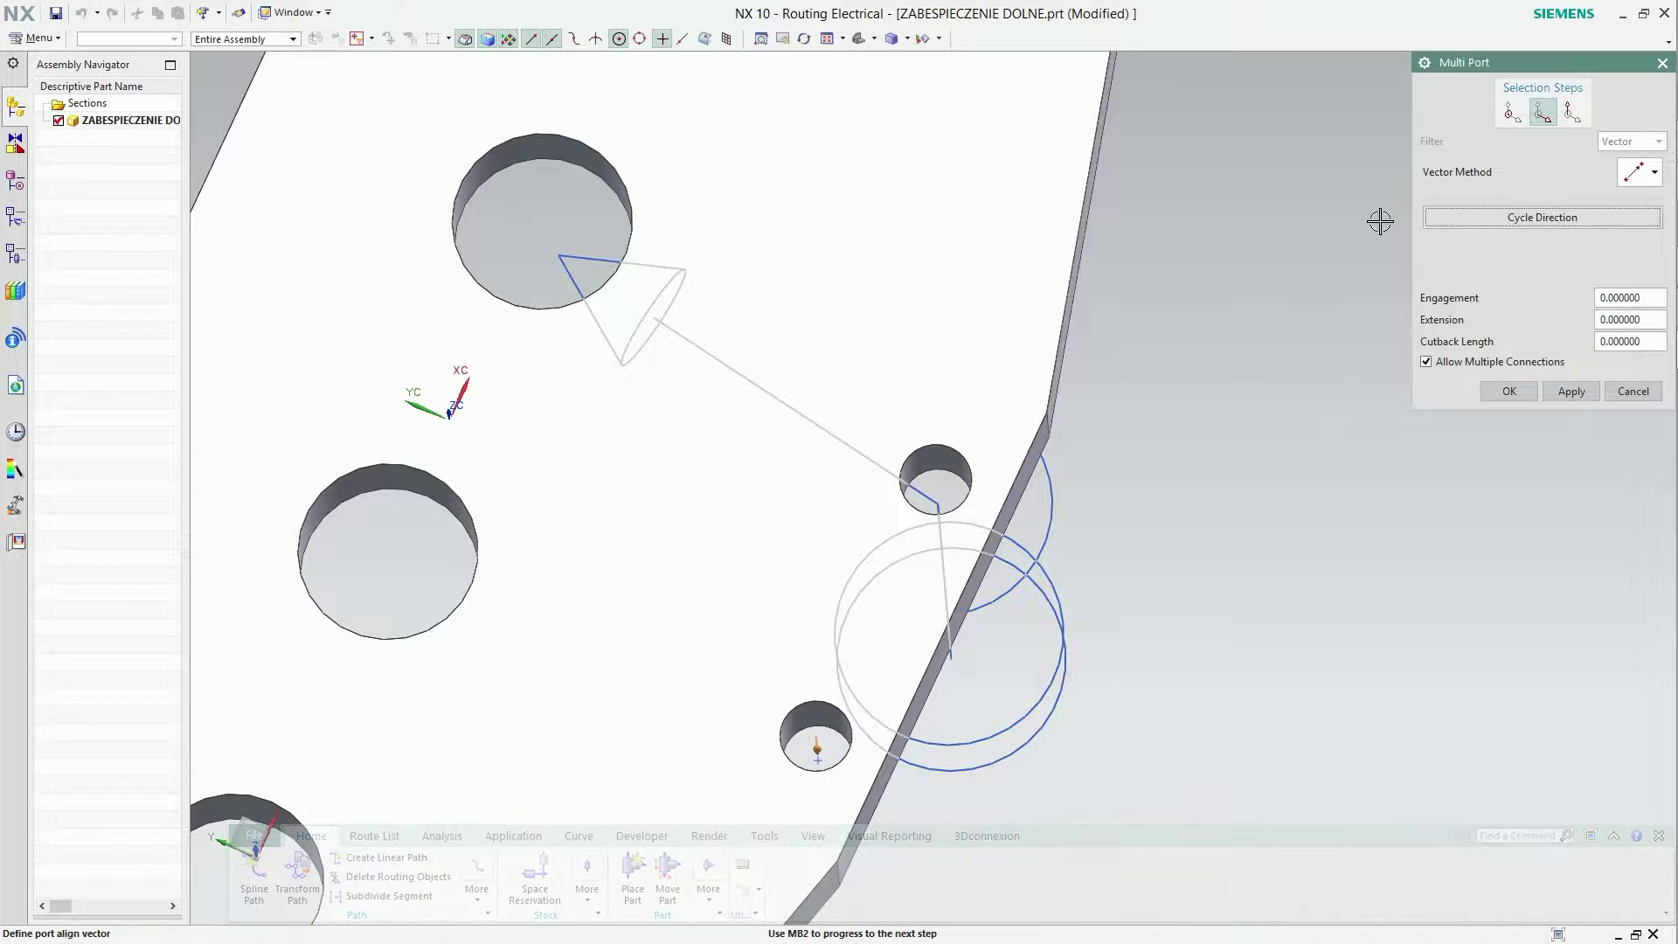
left_click(1572, 111)
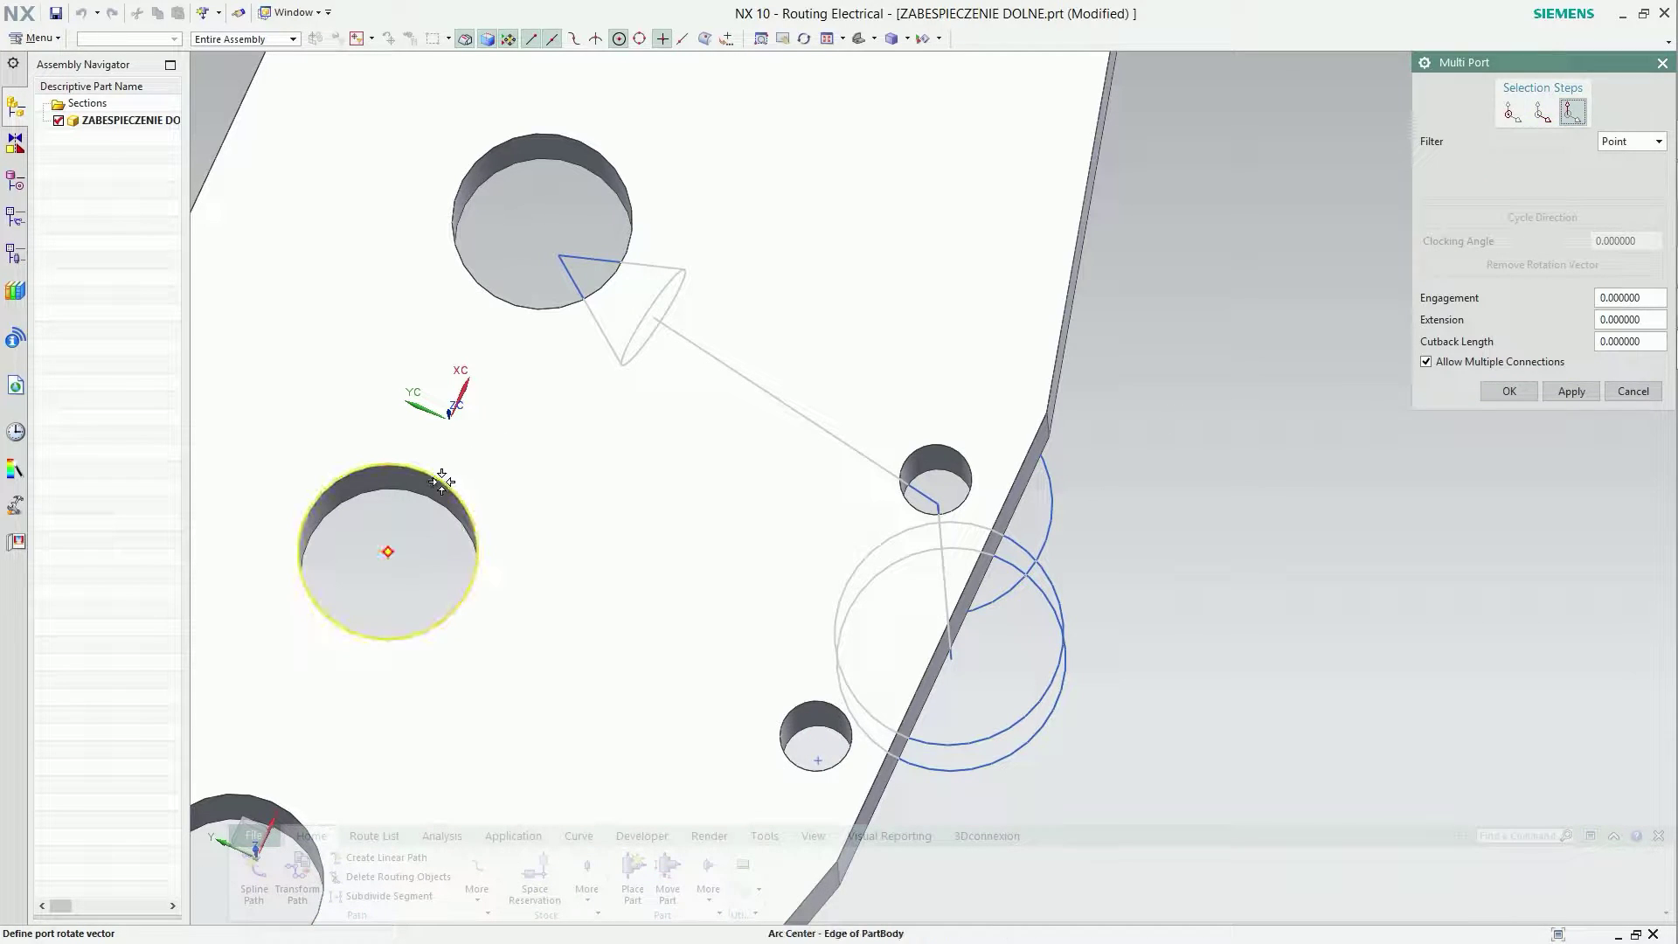
left_click(450, 475)
left_click(1510, 392)
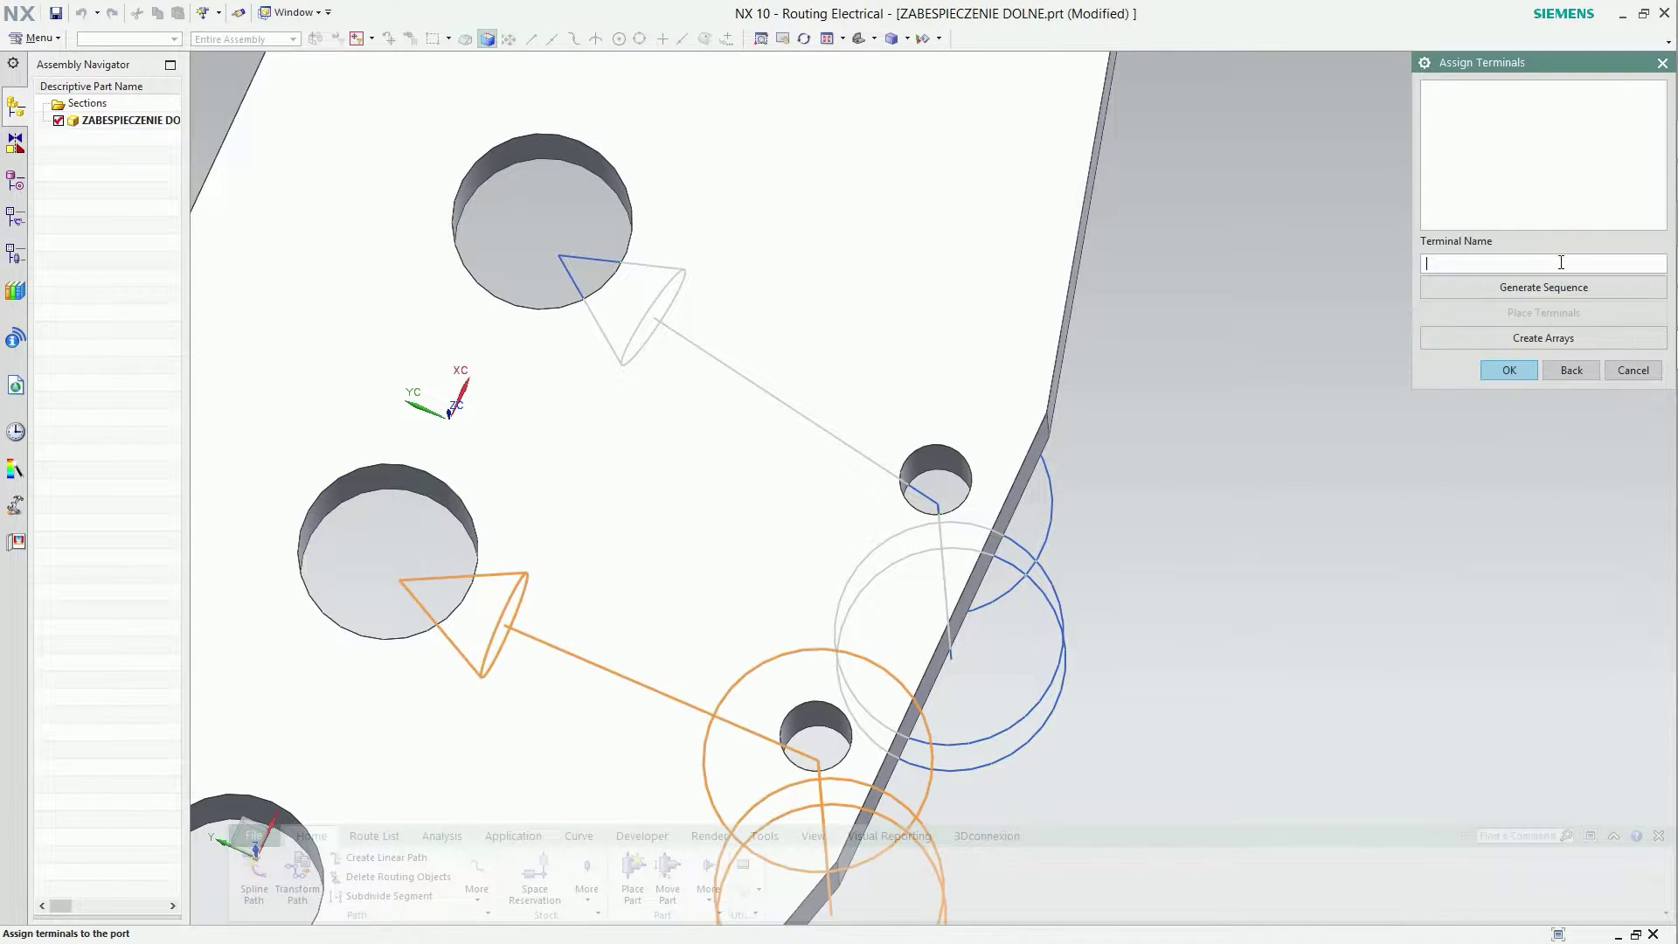
Name its terminals hh1–hh3 and finish qualifying the plate.
left_click(1550, 281)
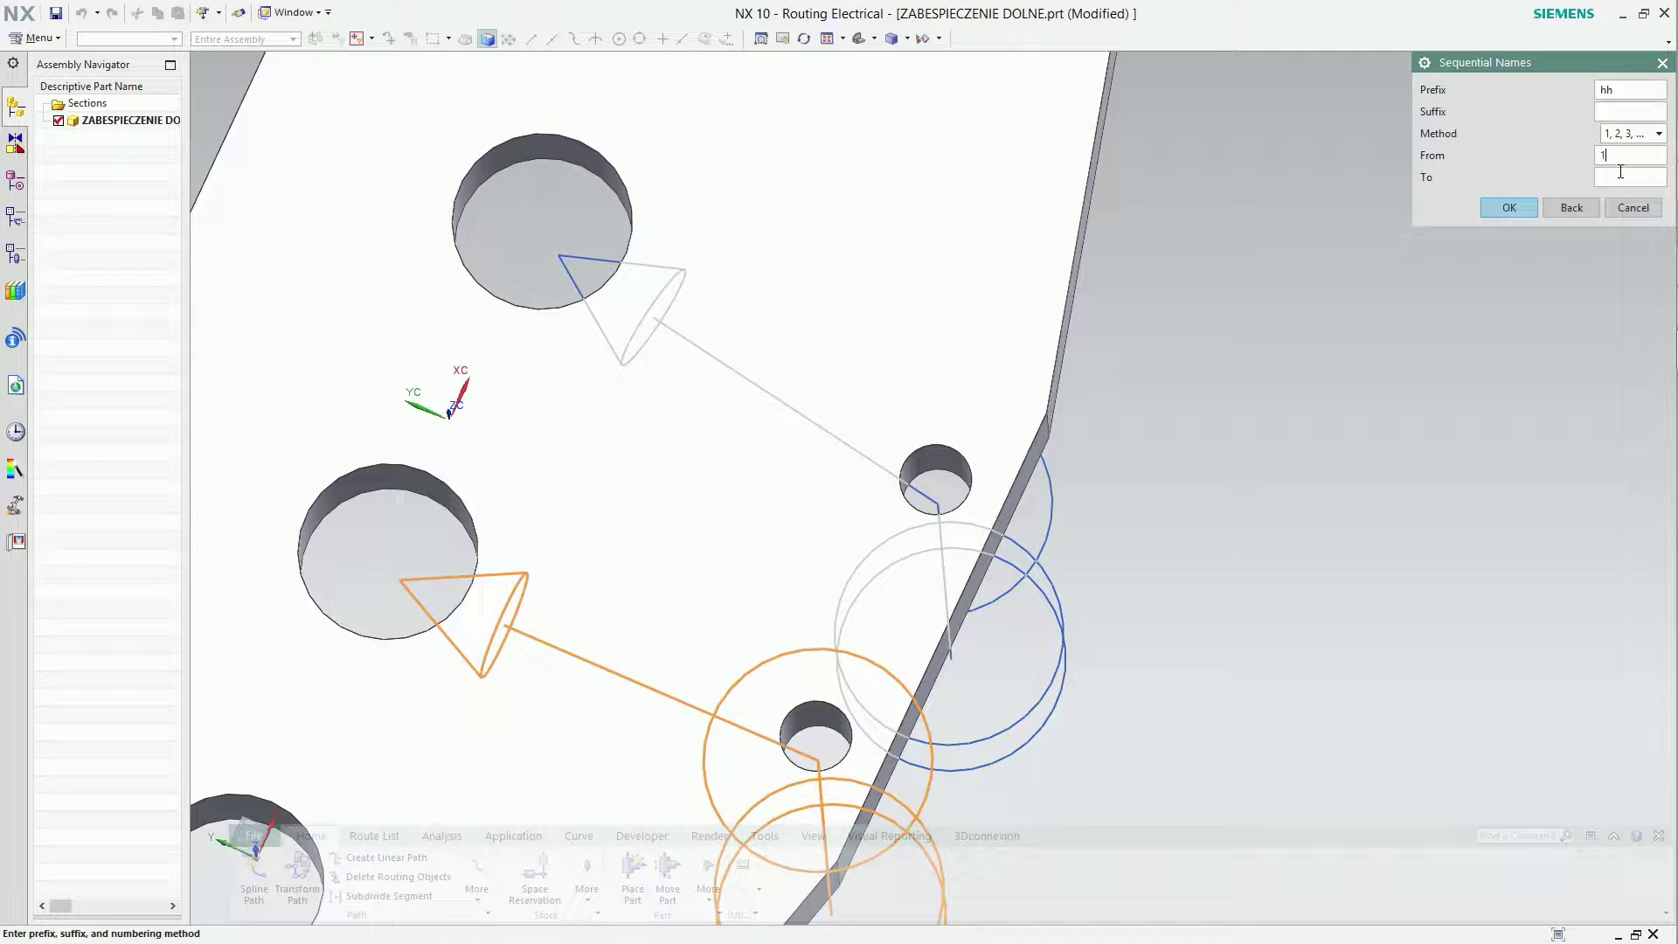
type("3")
left_click(1510, 208)
left_click(1498, 370)
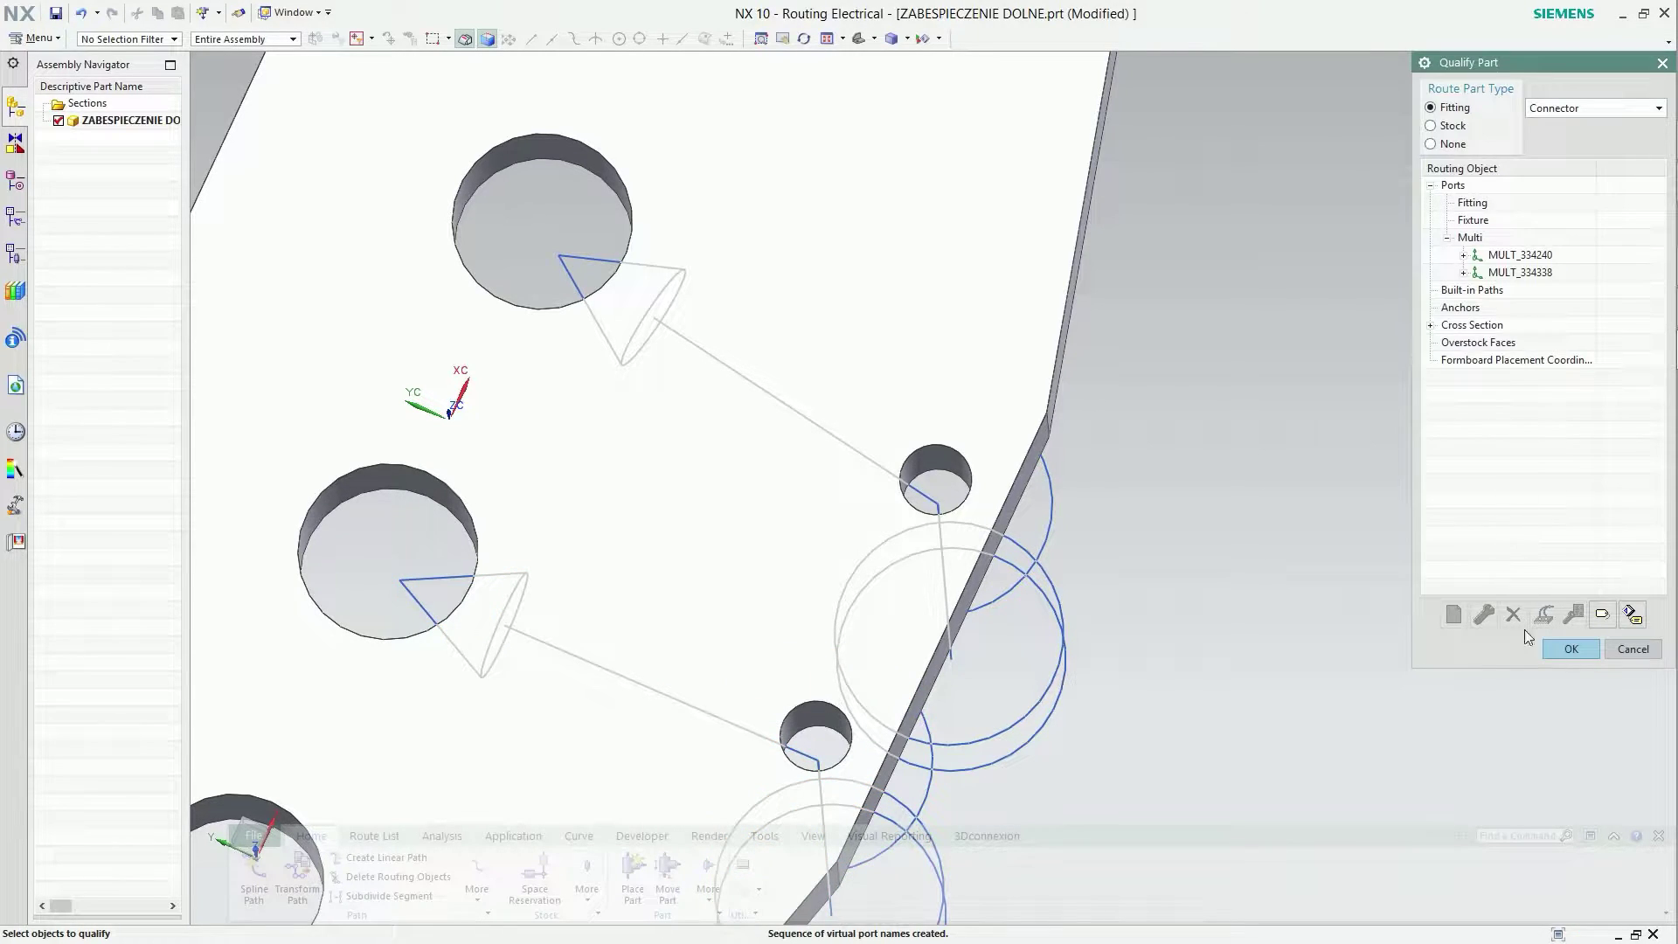
left_click(1554, 646)
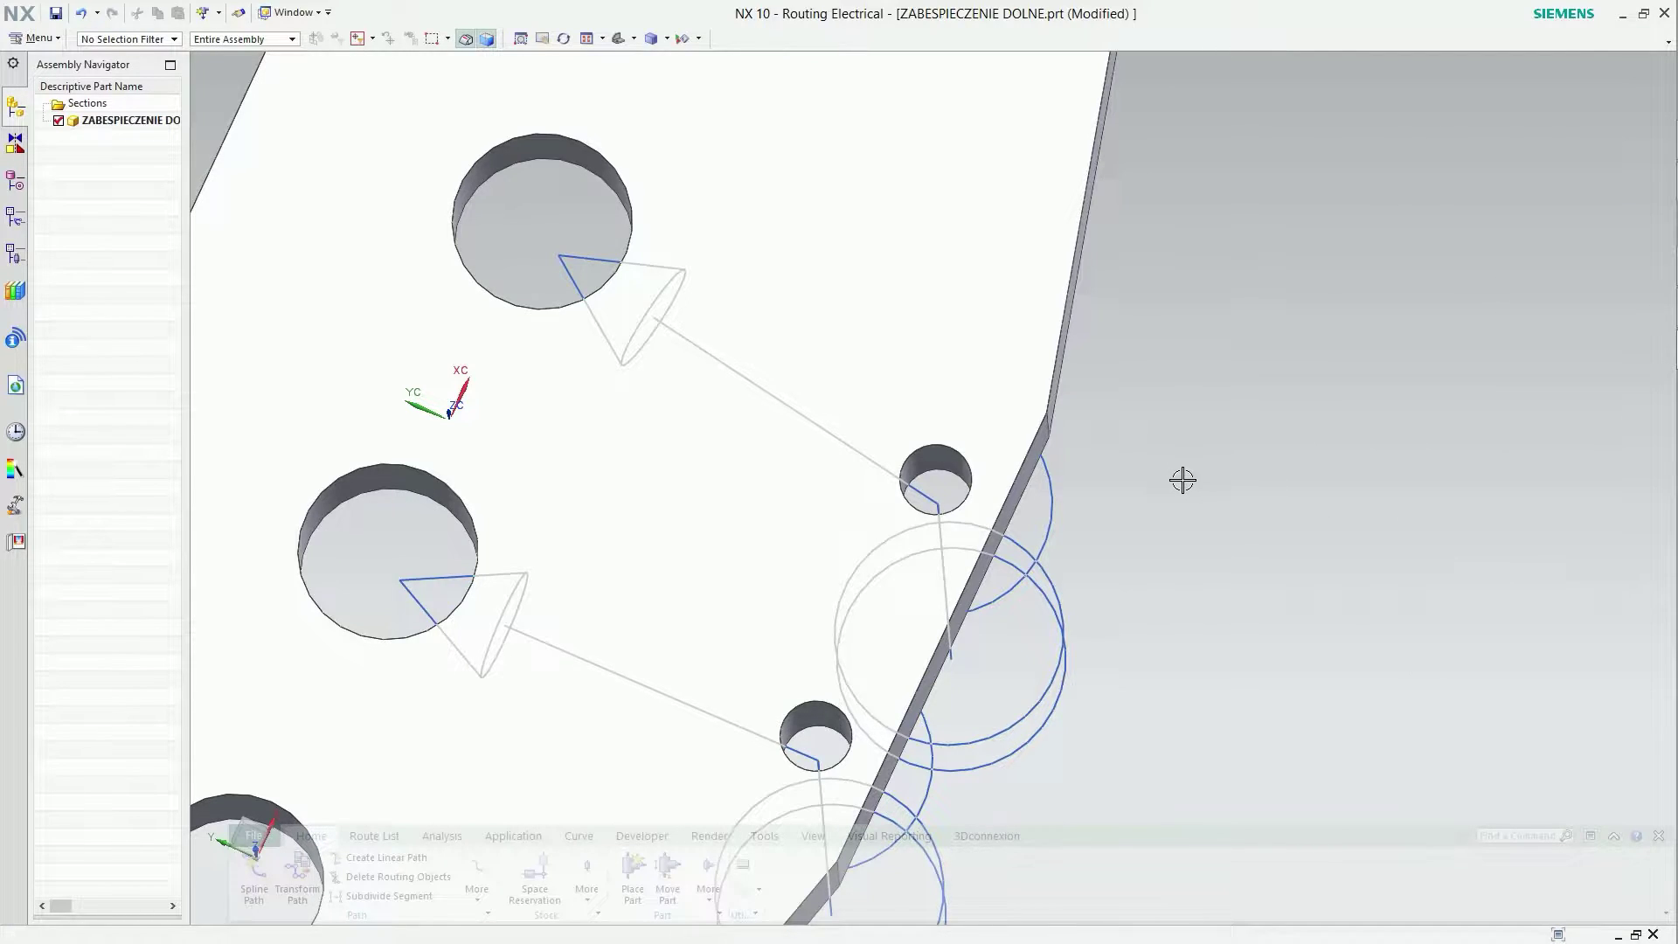
Fit the plate in view, save ZABESPIECZENIE DOLNE, and switch back to the assembly window.
key("Home")
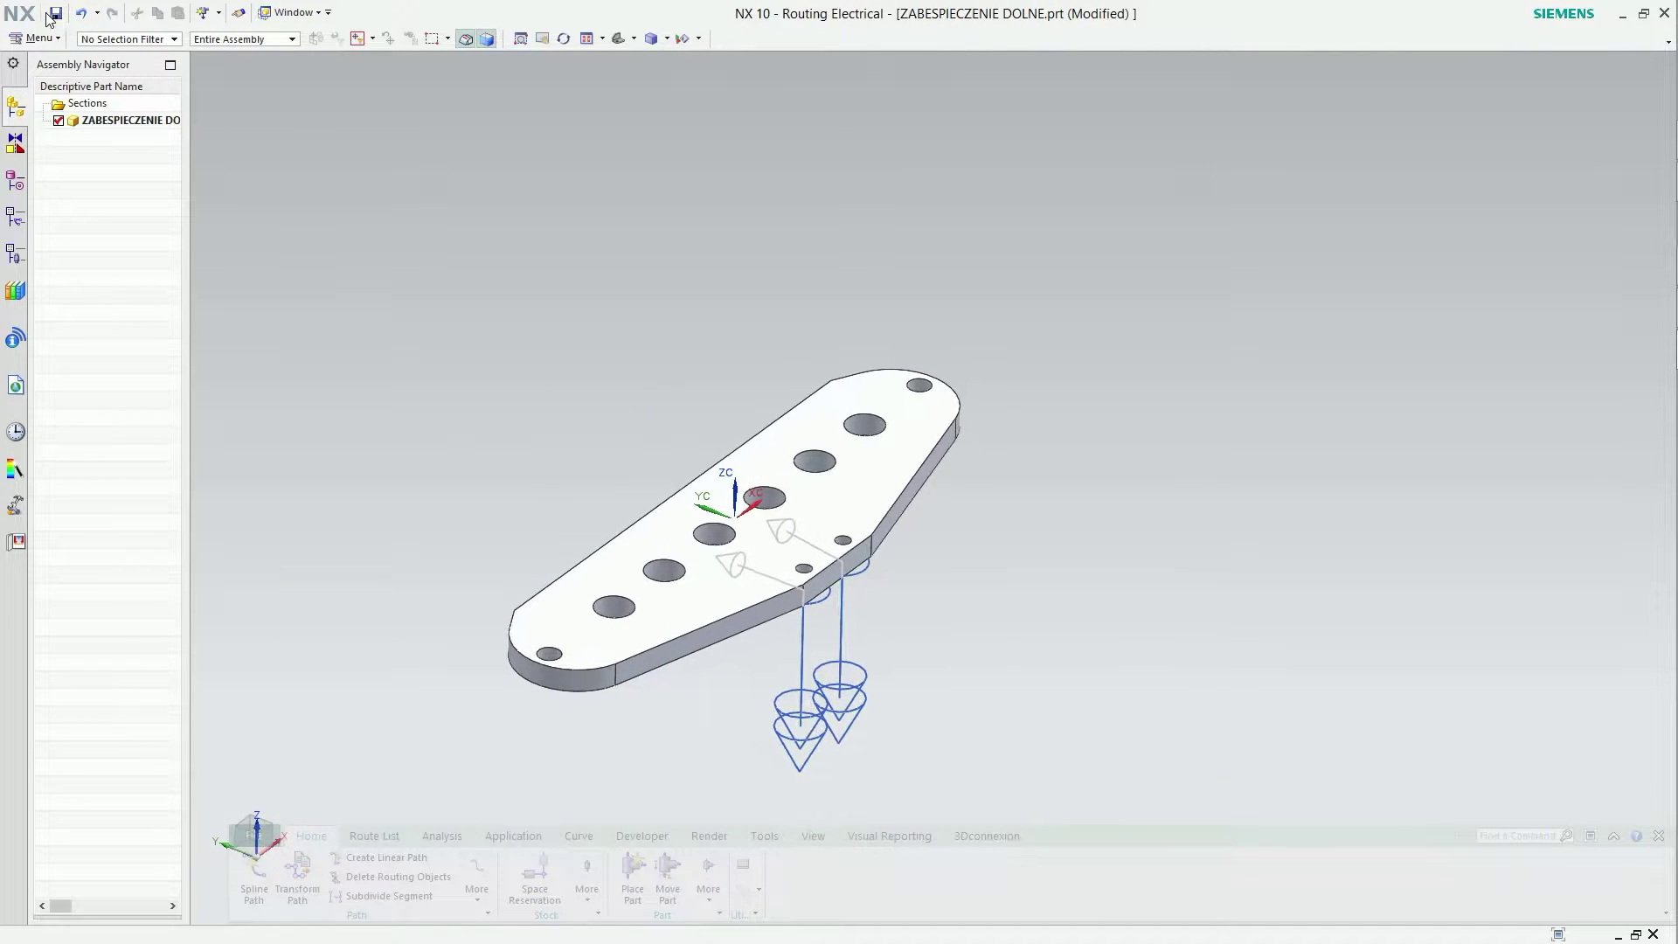
left_click(293, 13)
left_click(307, 270)
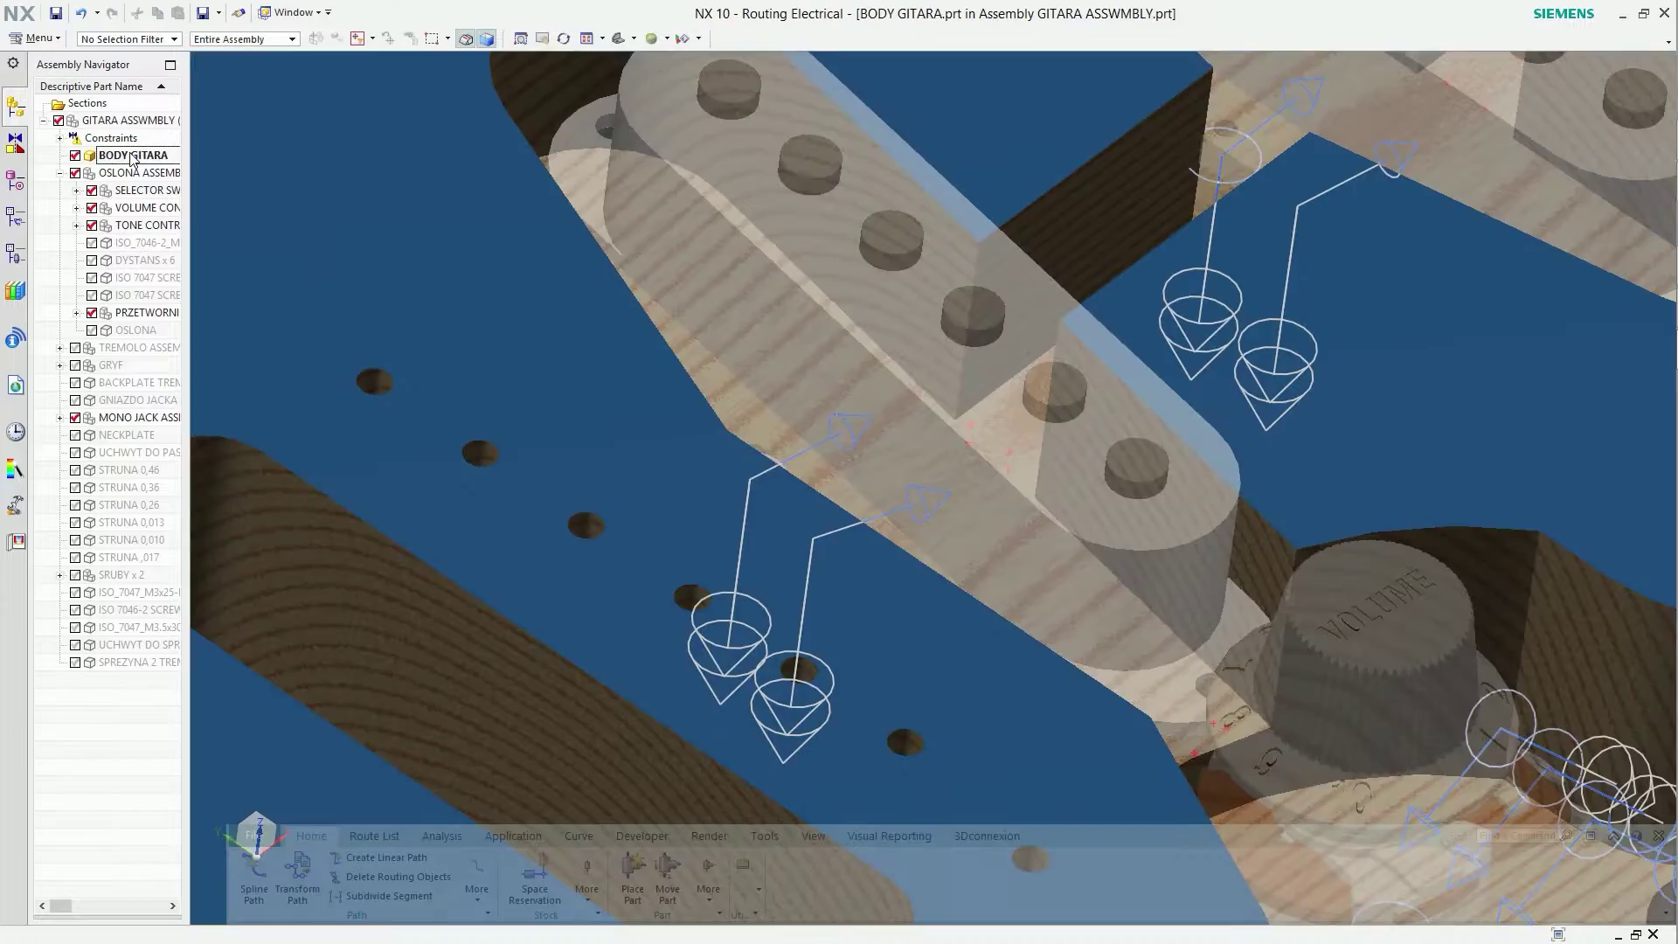
Make GITARA ASSWMBLY the work part from the Assembly Navigator.
double_click(116, 122)
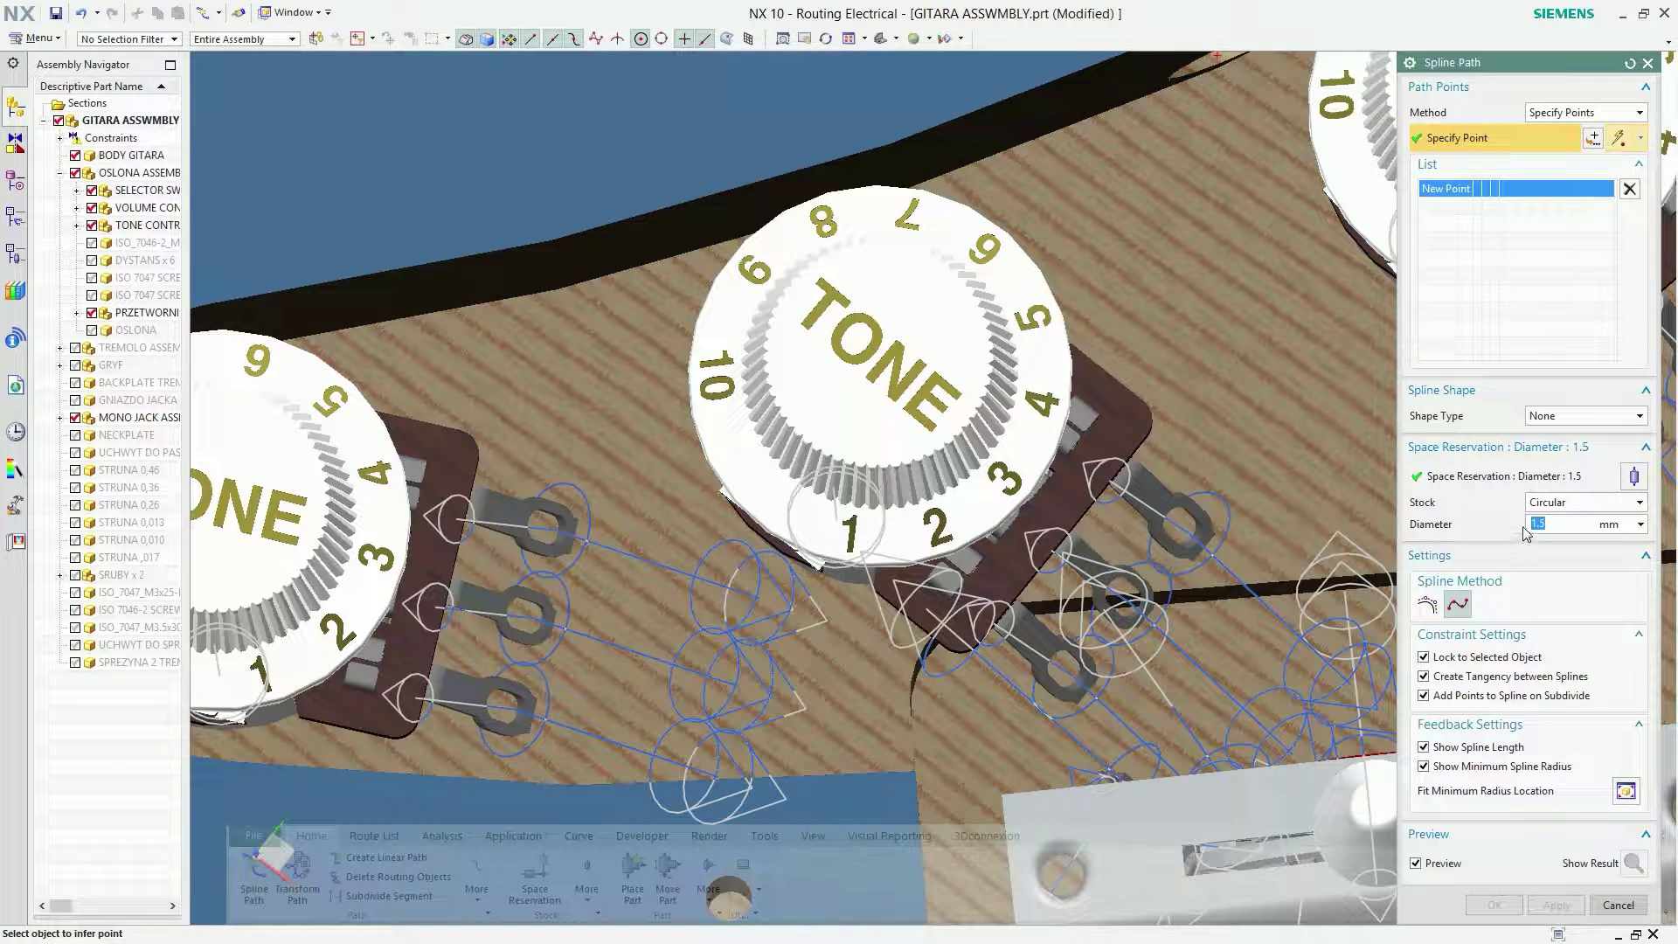
Draw a spline with shape type None from one tone-pot lug to the other.
left_click(1608, 416)
left_click(1604, 416)
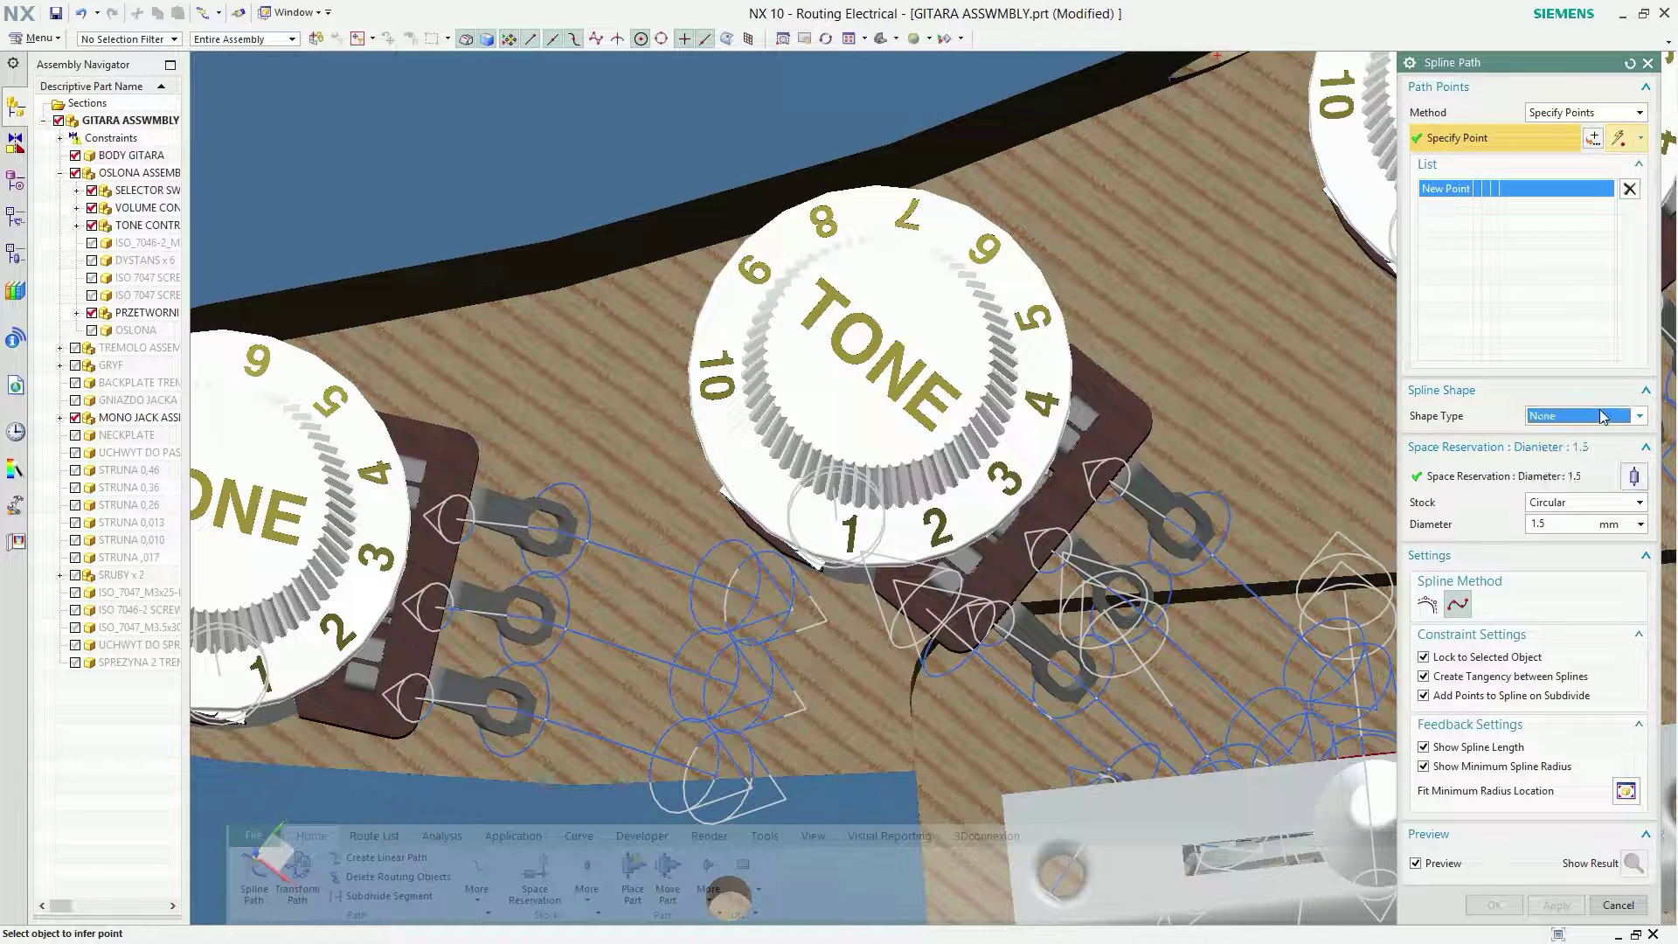
left_click(575, 637)
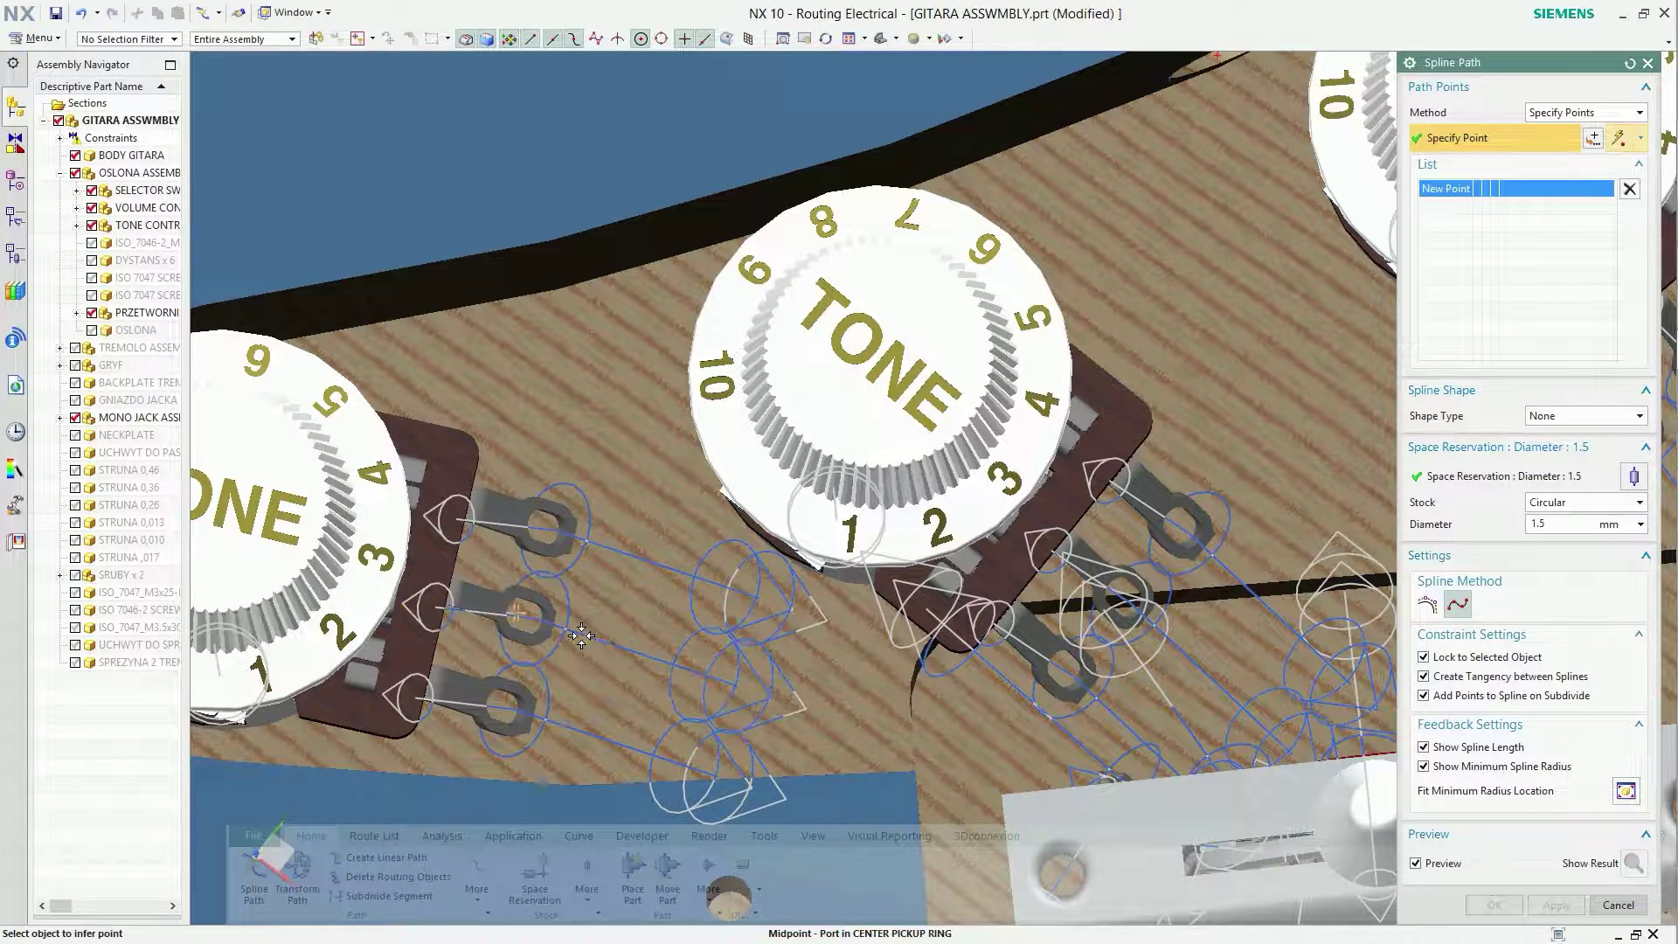
left_click(1242, 580)
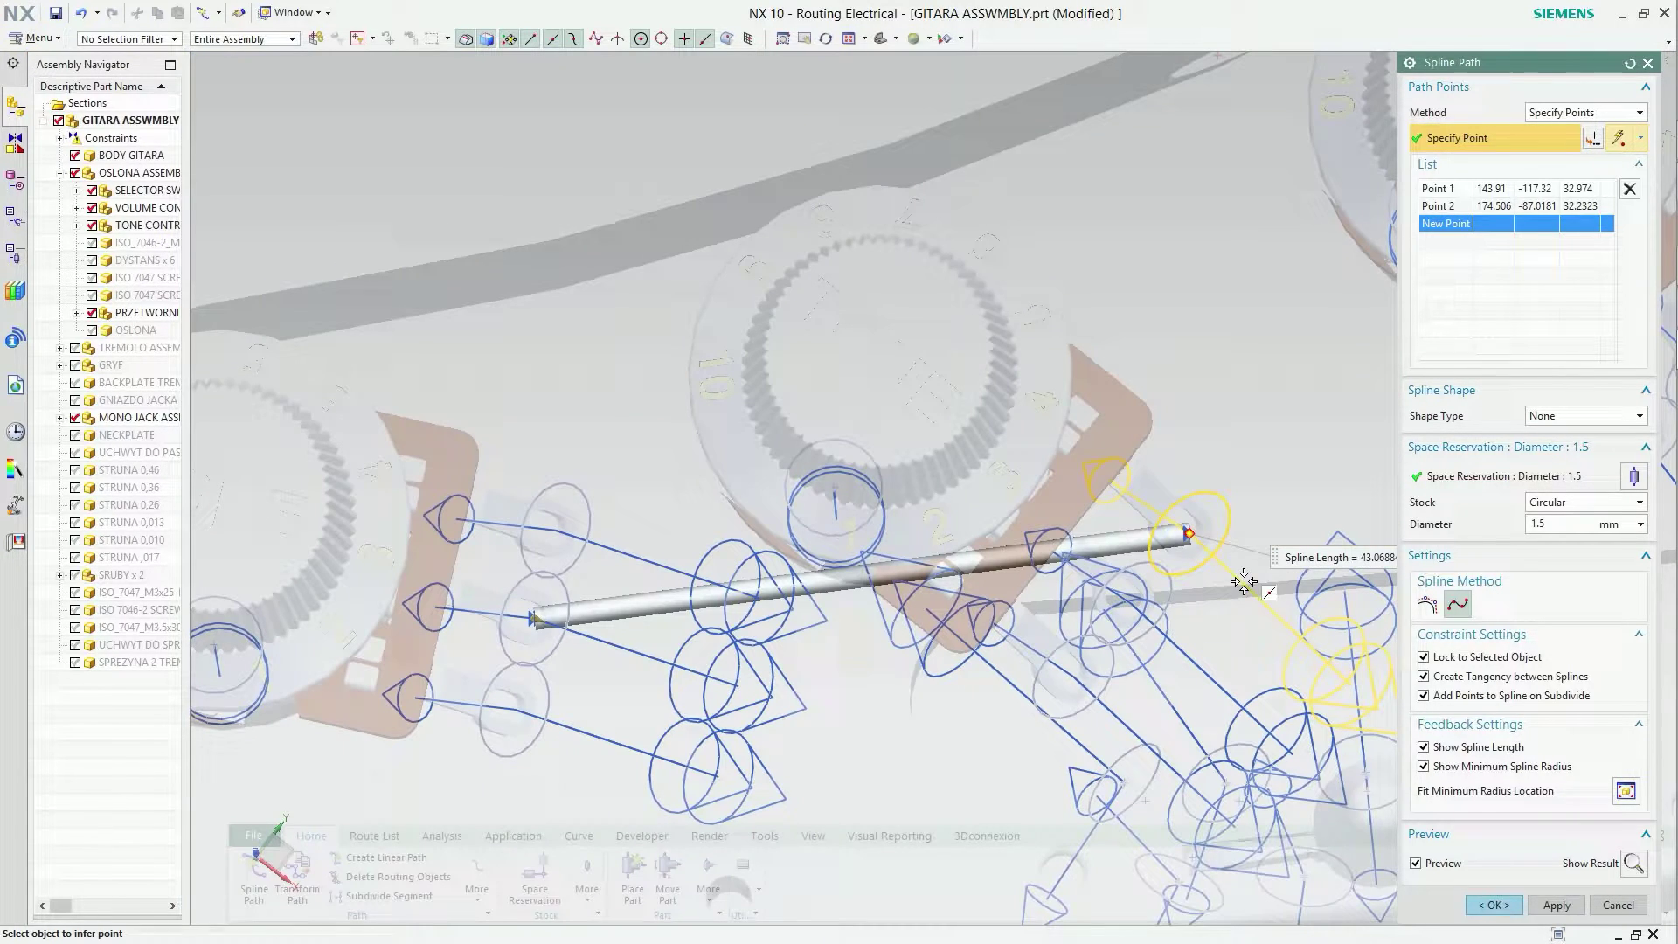
Reverse the end and start directions so the wire curves below, then create it.
left_click(1177, 519)
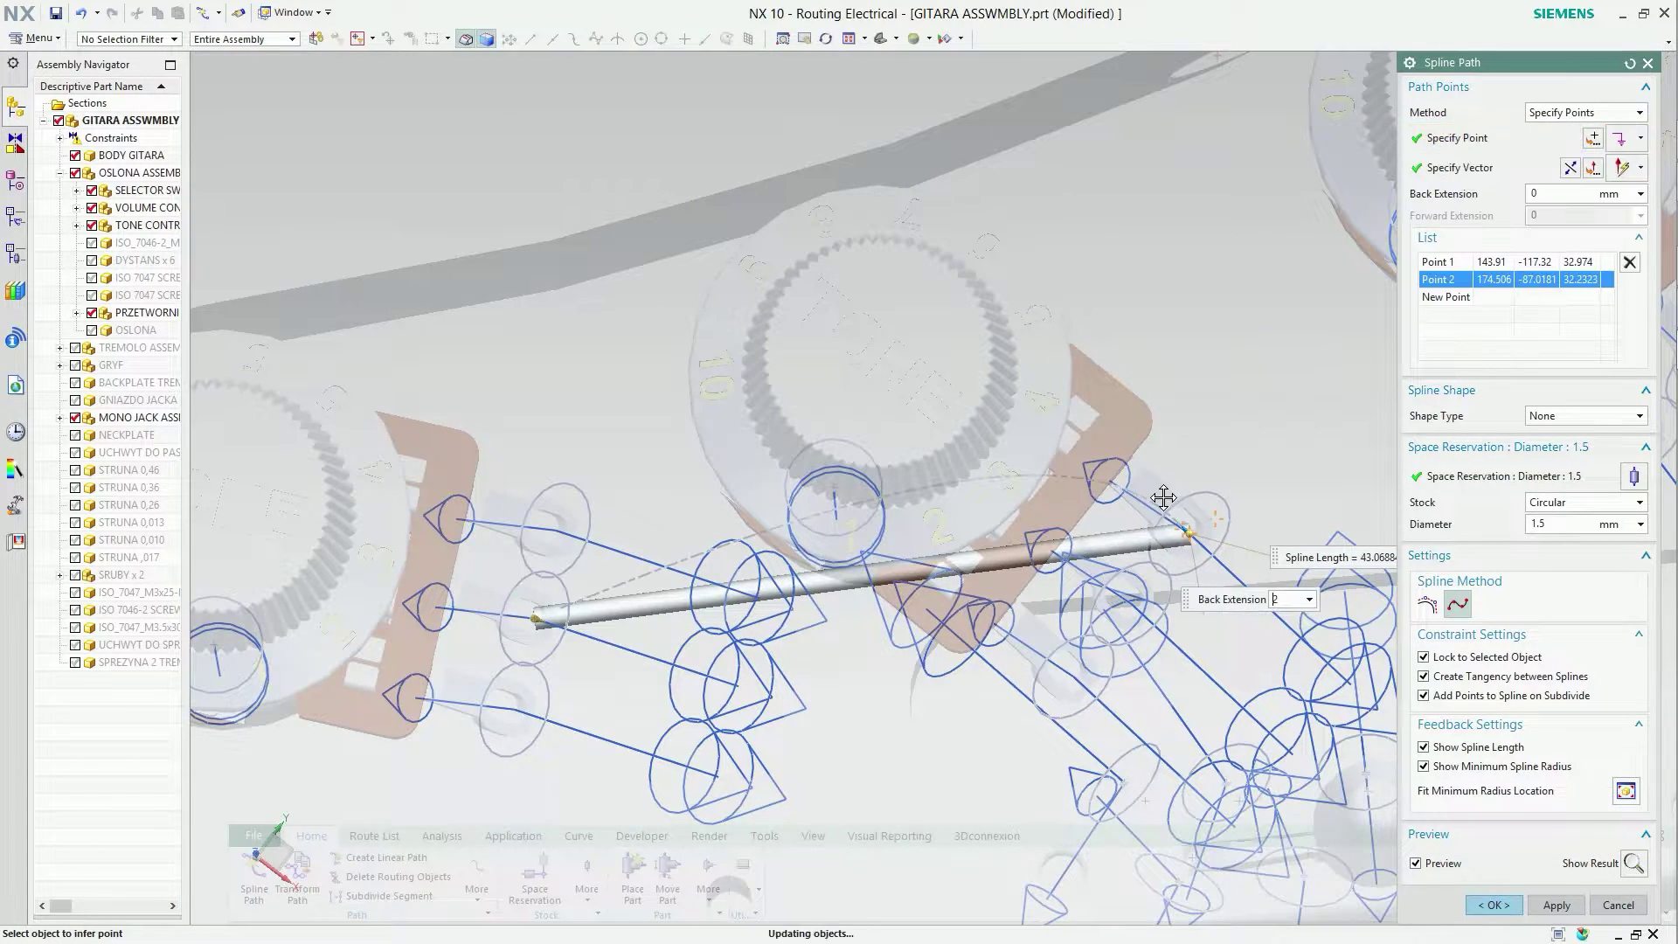
left_click(1571, 169)
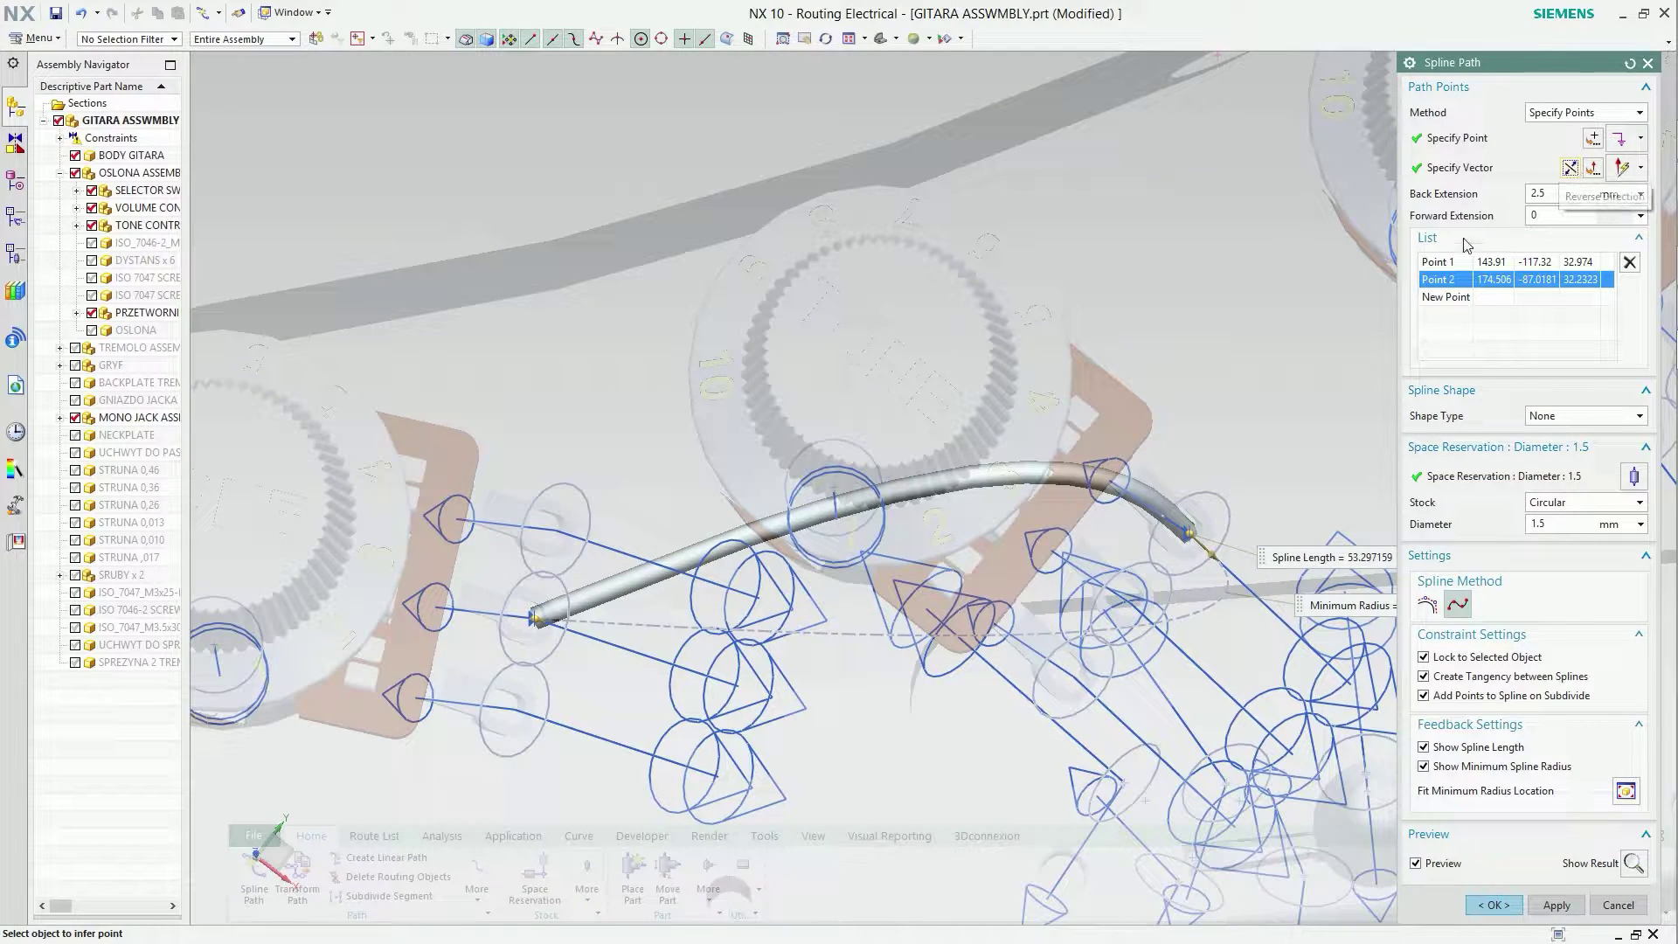
left_click(548, 621)
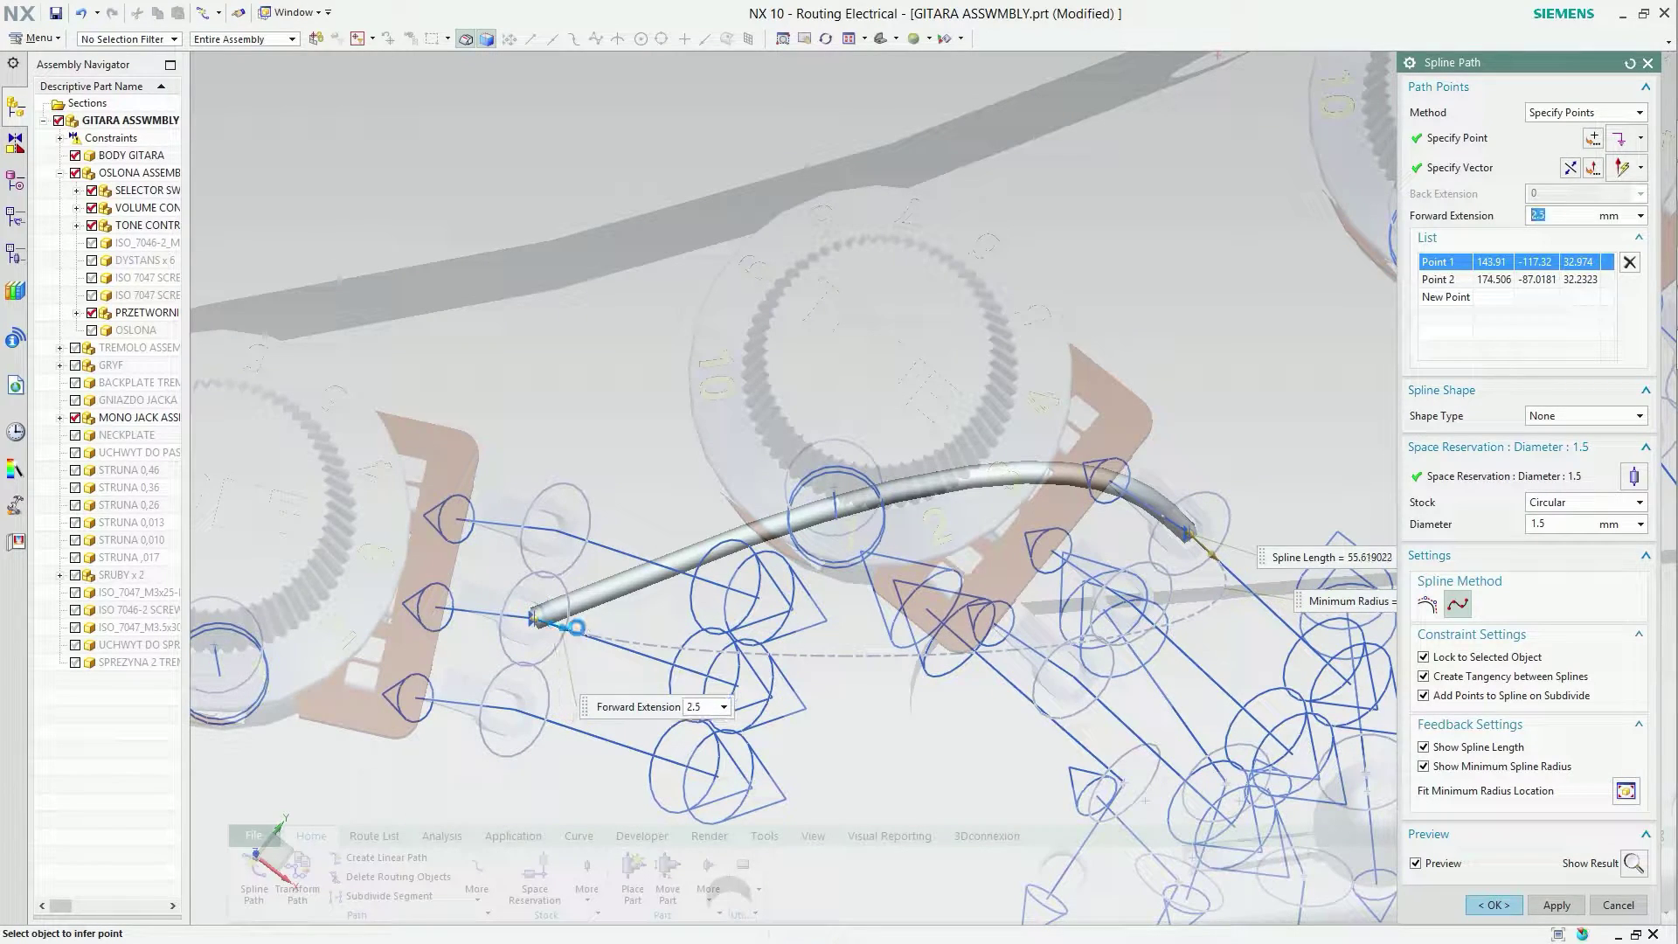
double_click(577, 625)
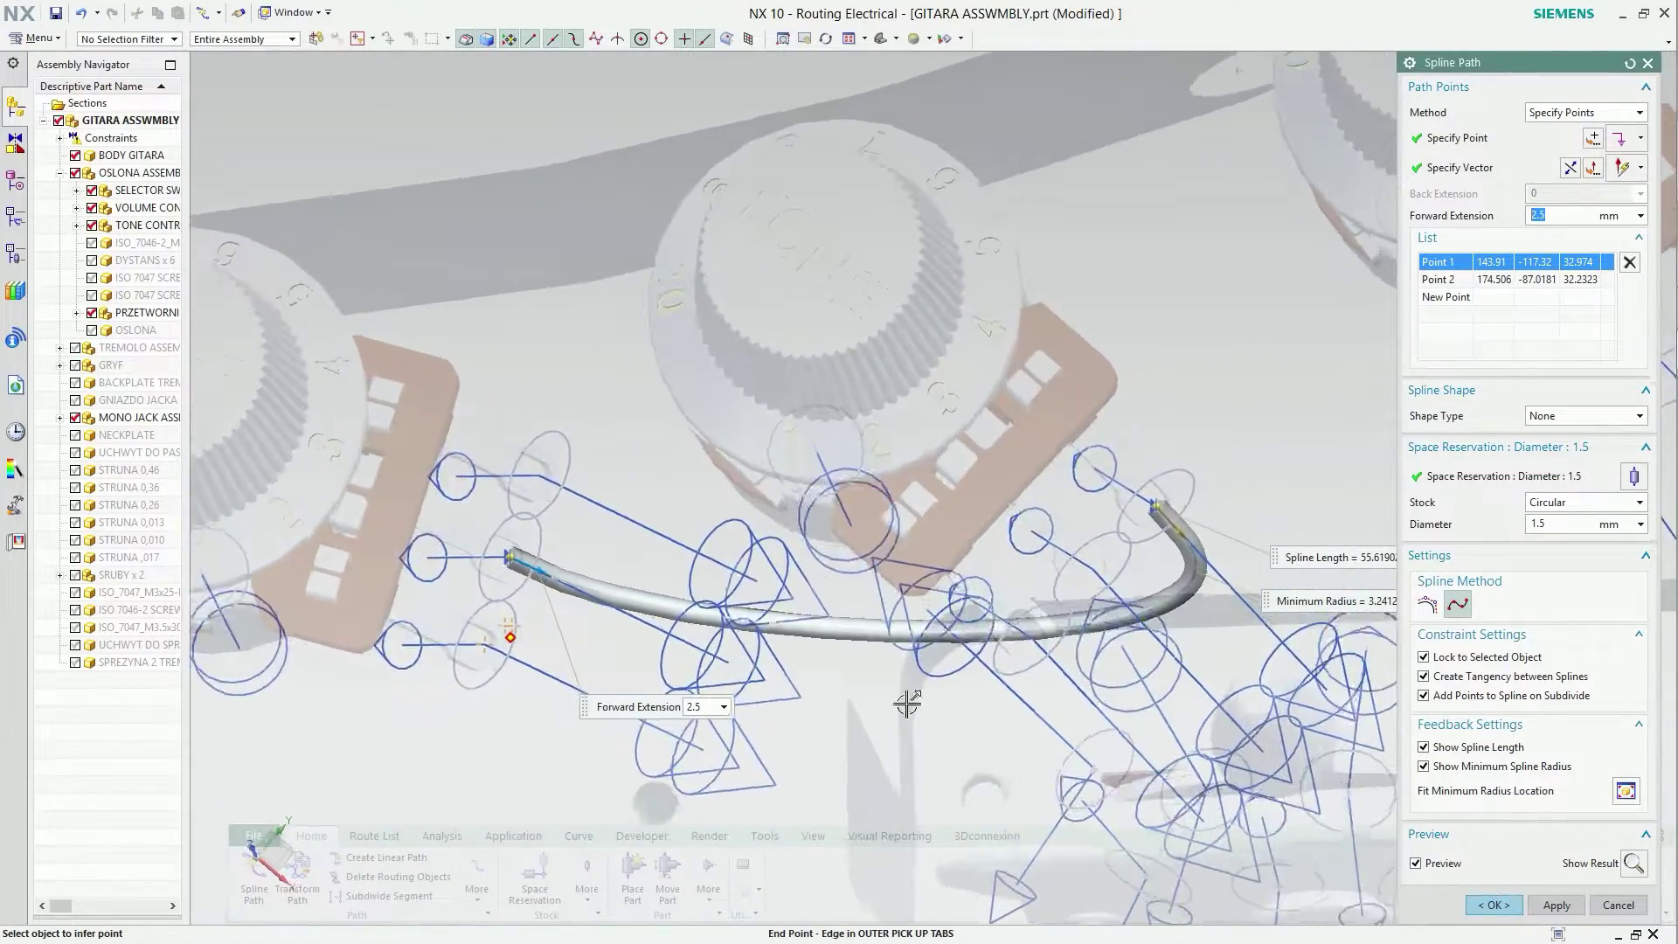
left_click(1497, 905)
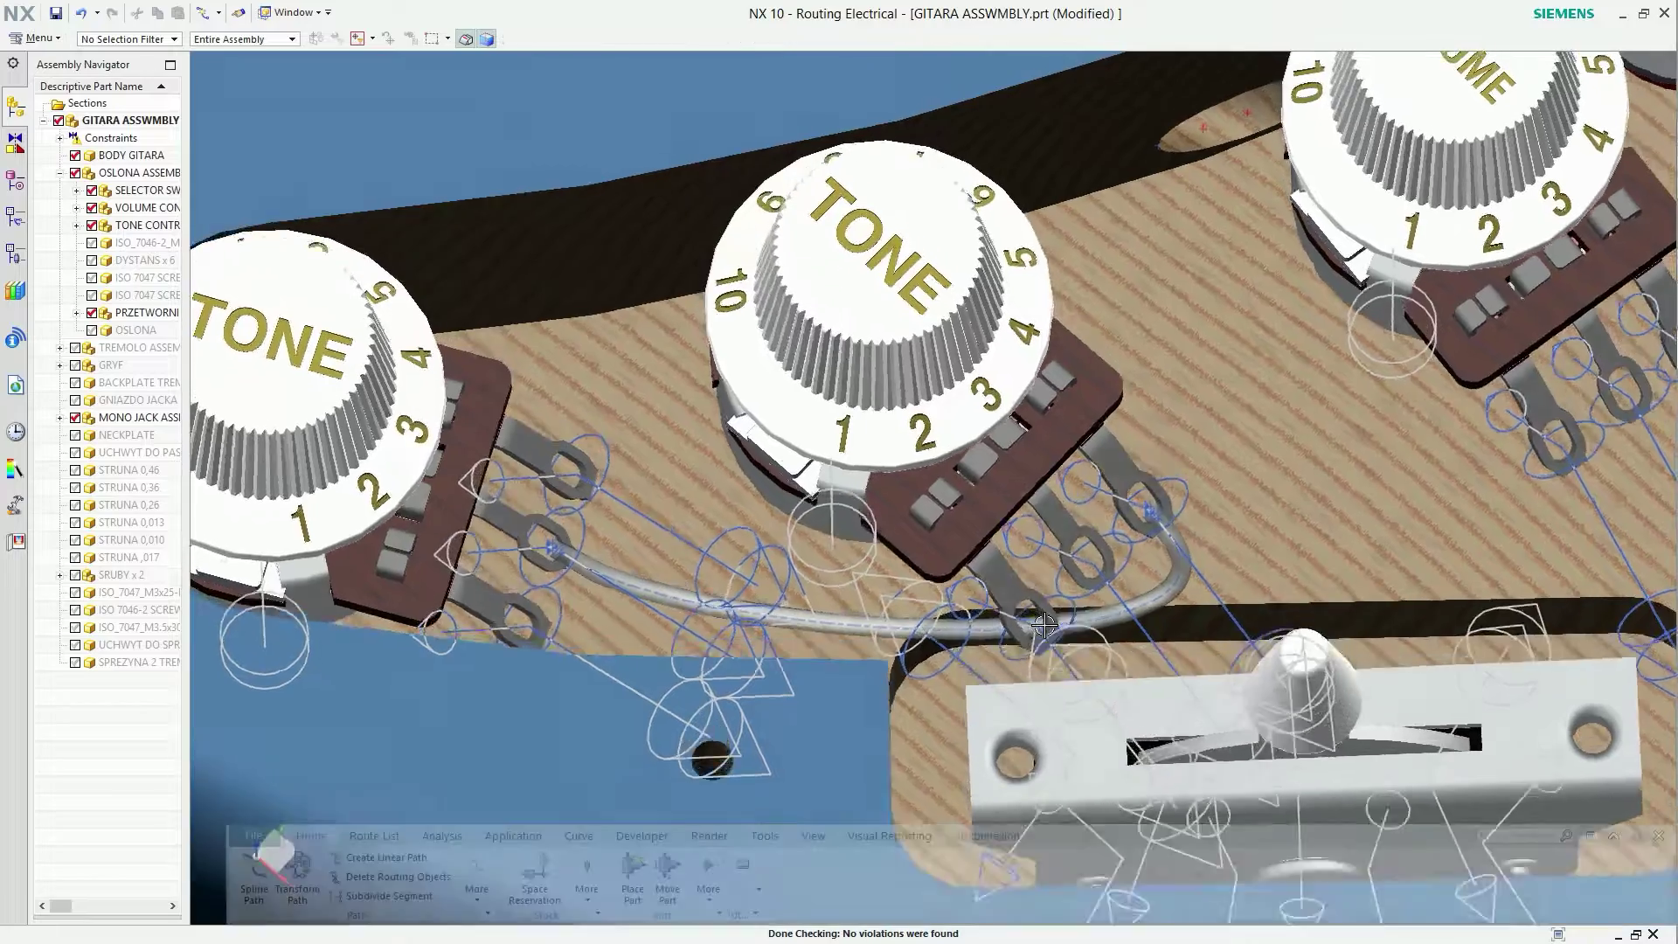
Apply Car Paint Blue from Materials in Part to the wire between the tone pots.
left_click(709, 836)
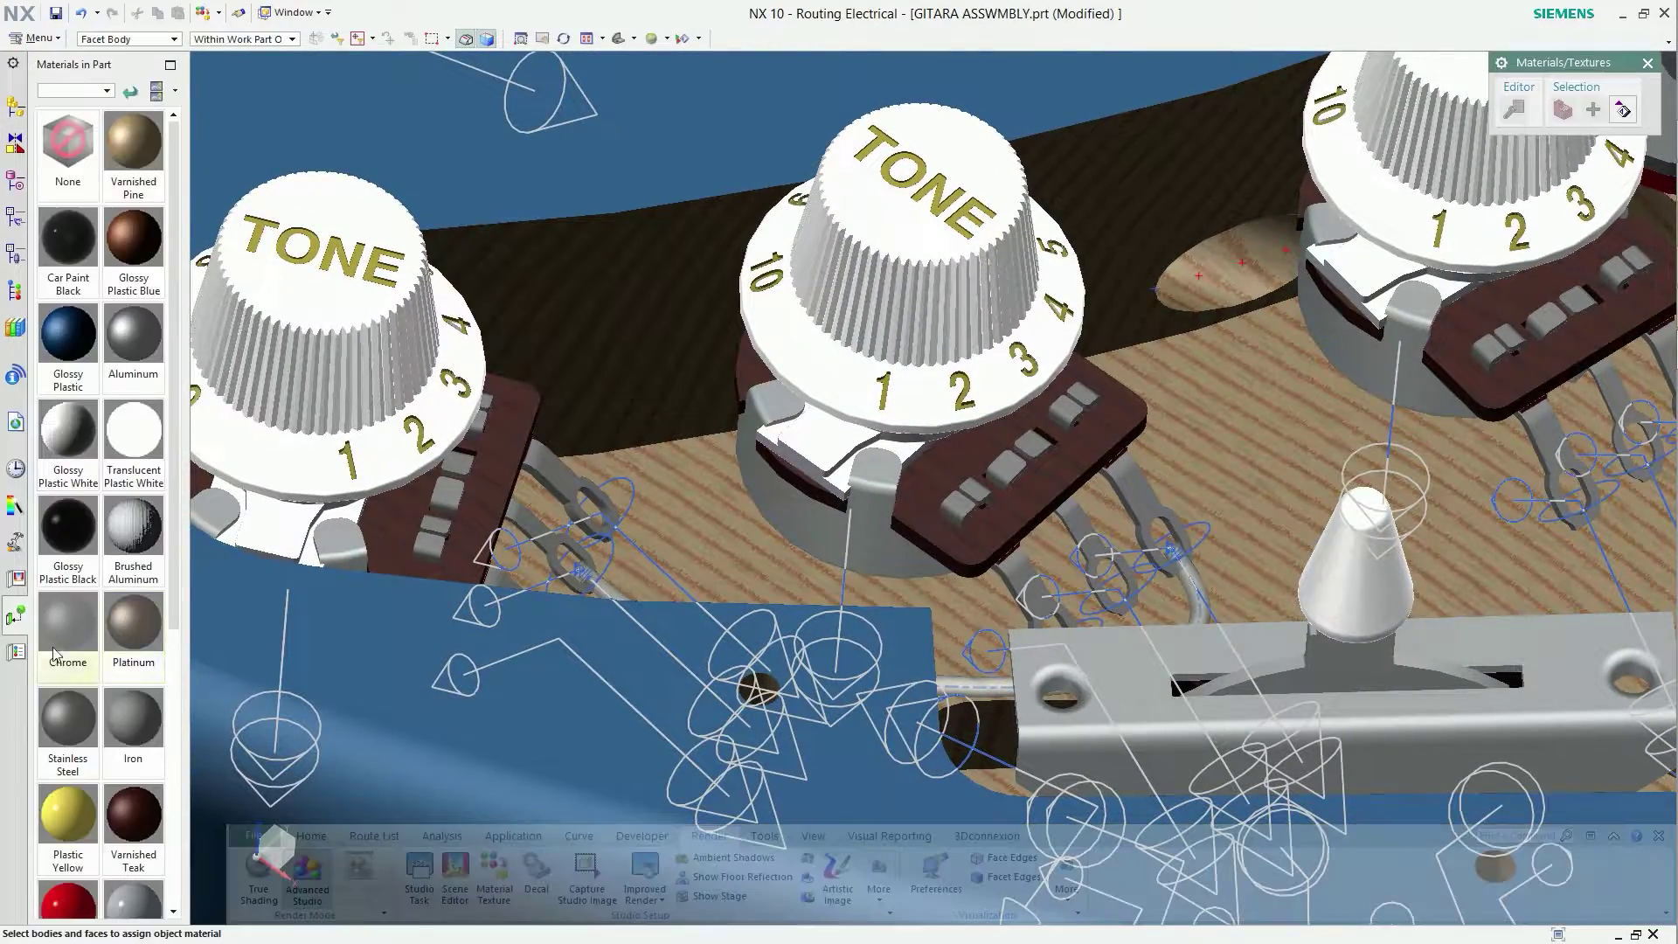
scroll(88, 804, "down", 2)
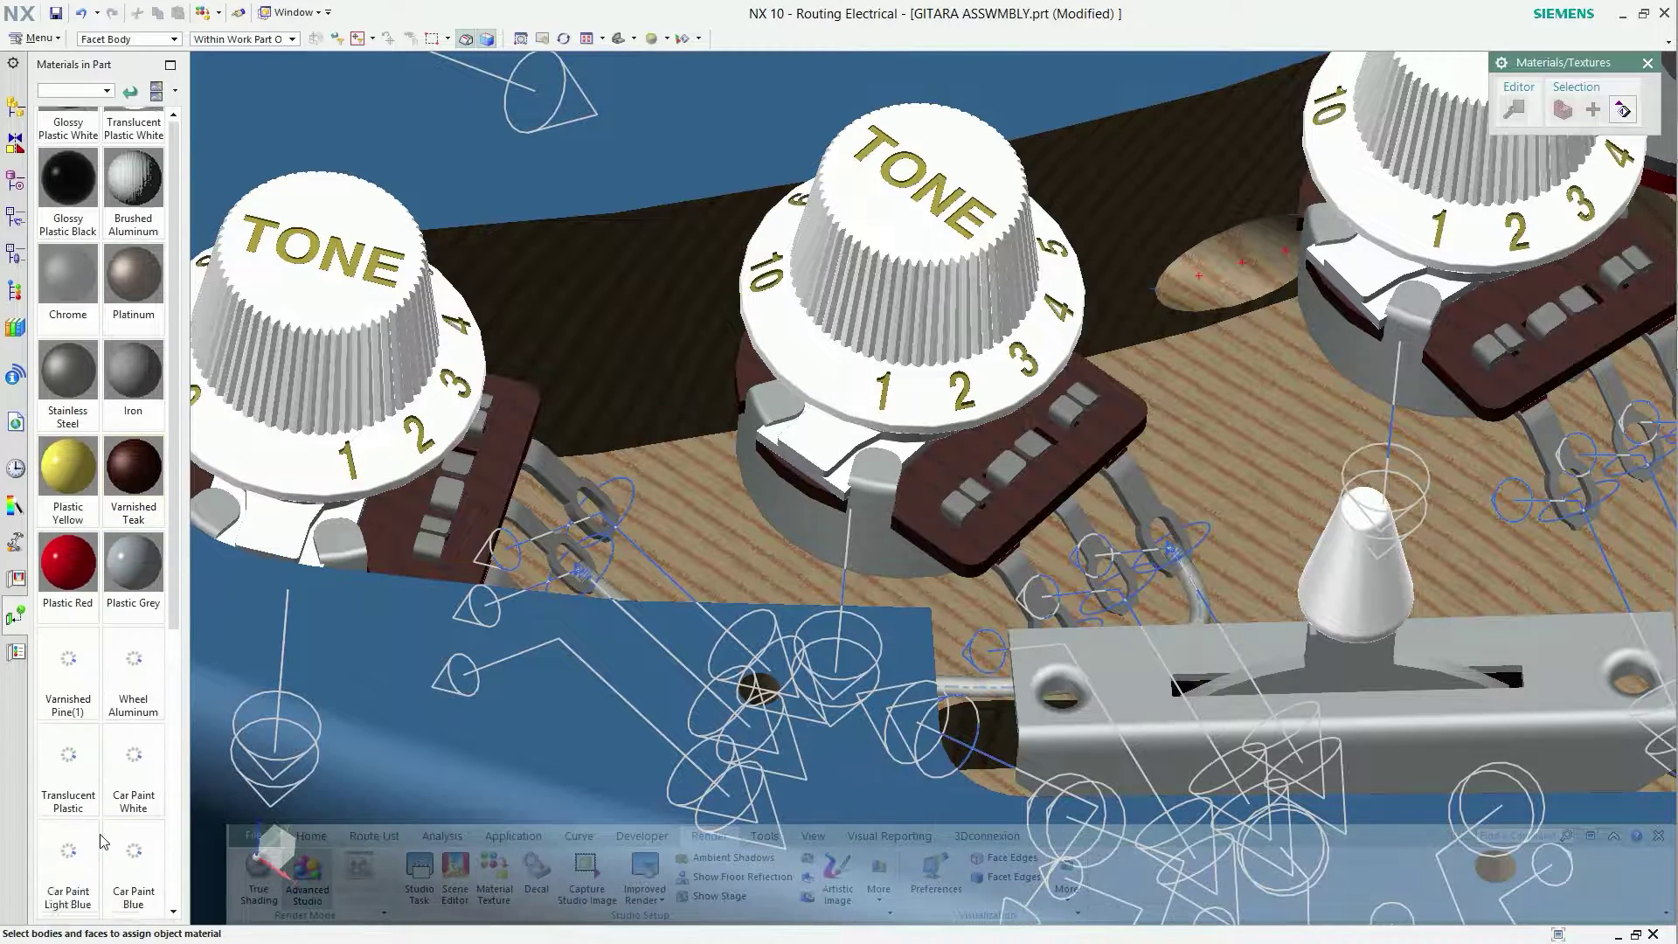
scroll(100, 832, "down", 1)
scroll(101, 837, "down", 2)
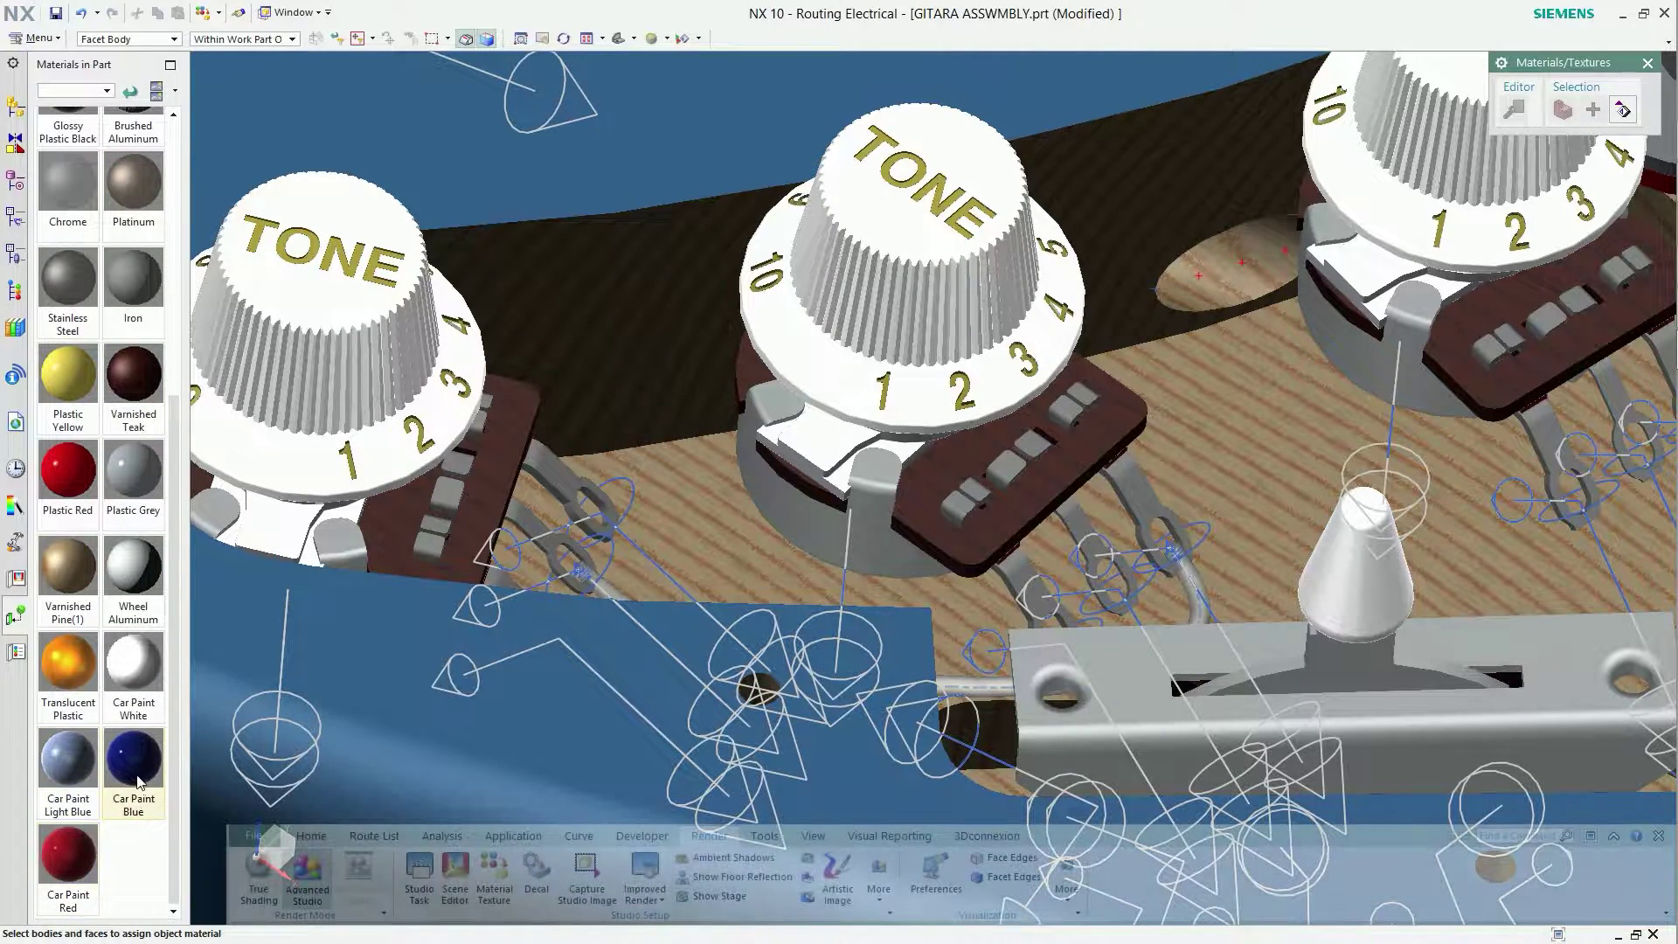
left_click_drag(134, 765, 615, 597)
scroll(613, 594, "up", 2)
scroll(613, 594, "up", 2)
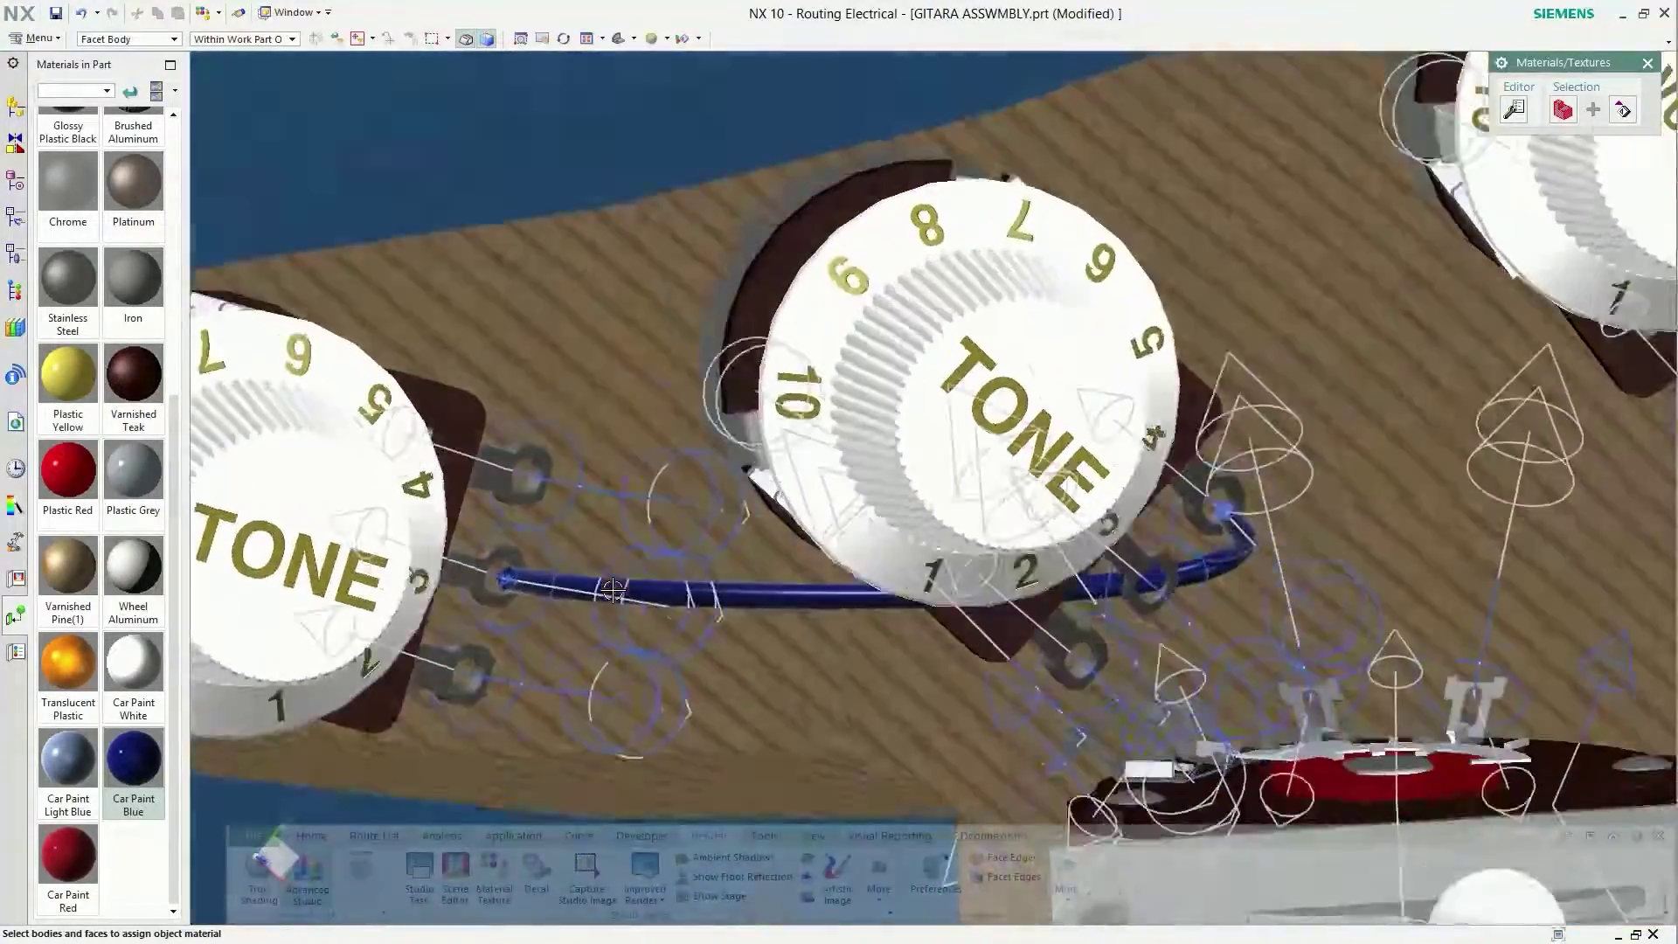
scroll(613, 592, "up", 2)
scroll(613, 591, "down", 2)
scroll(612, 591, "up", 2)
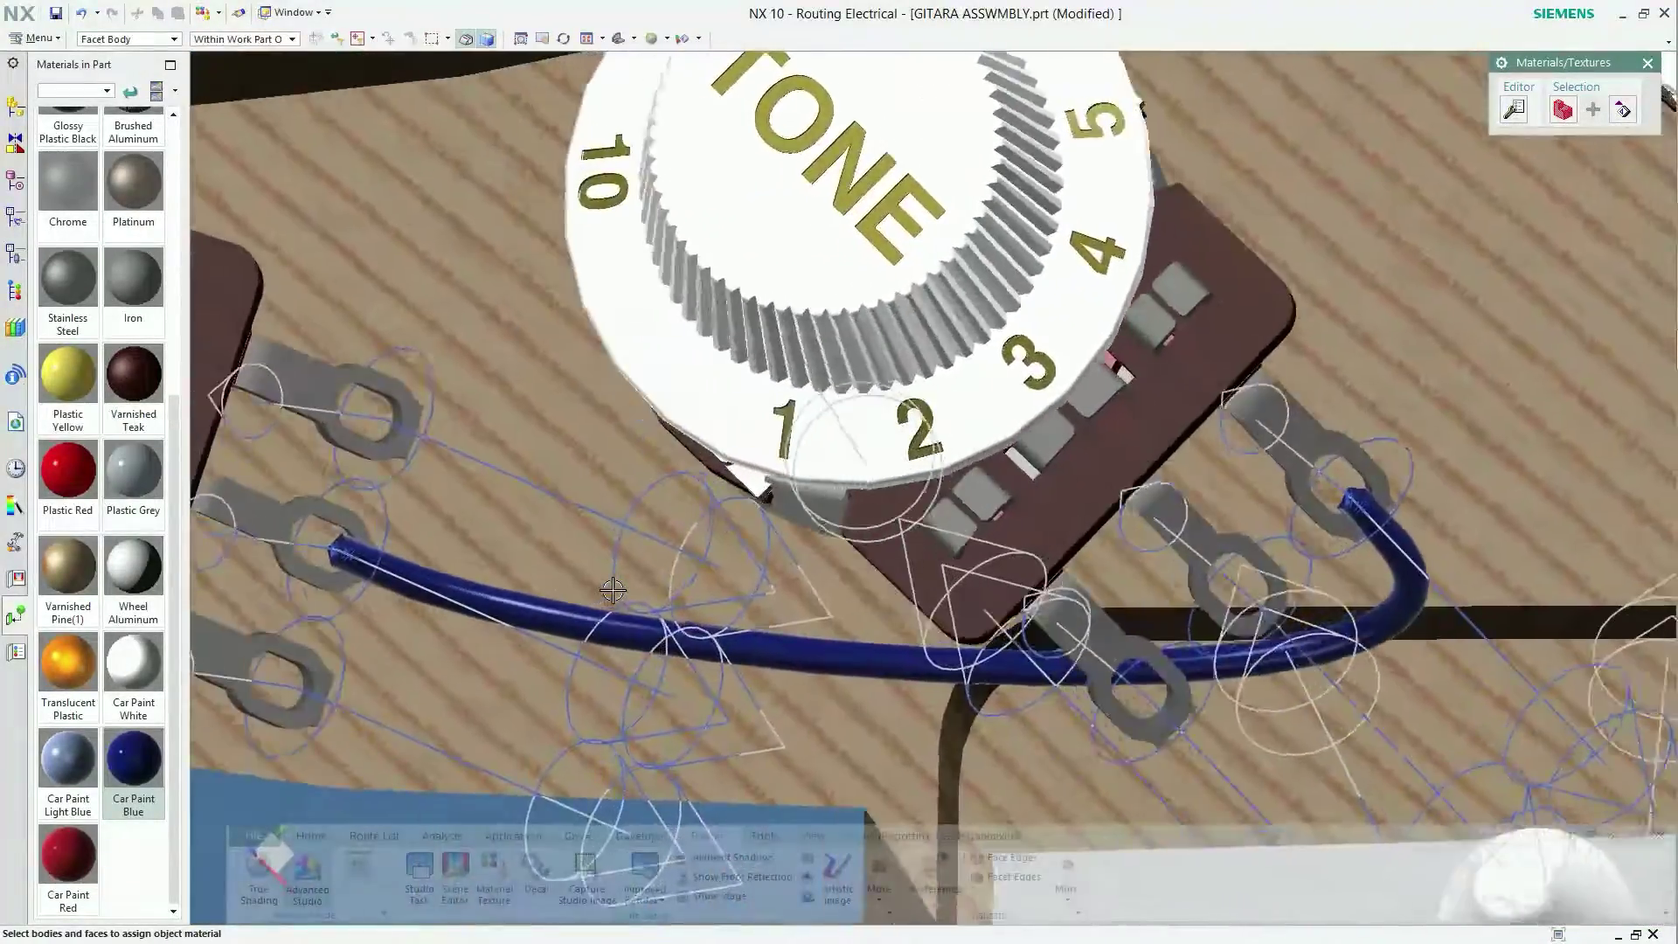
scroll(612, 591, "up", 1)
scroll(612, 592, "down", 2)
scroll(613, 592, "down", 2)
scroll(613, 591, "down", 1)
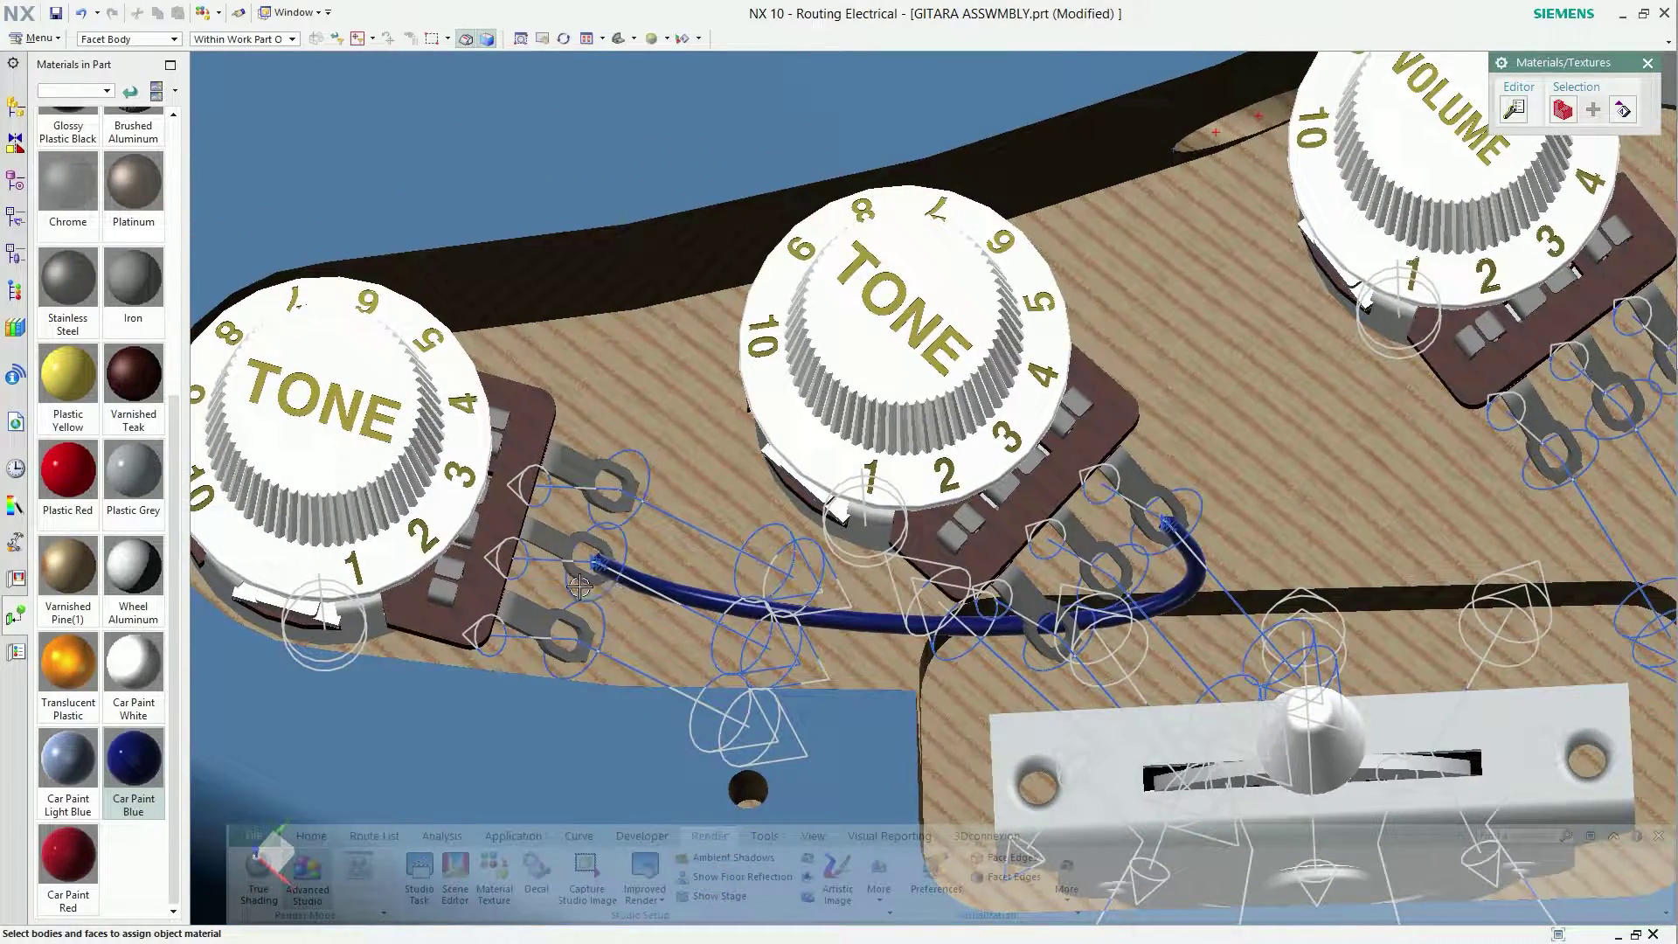
Start a Spline Path from the left tone pot lug to the selector switch contact, setting end extensions.
left_click(311, 837)
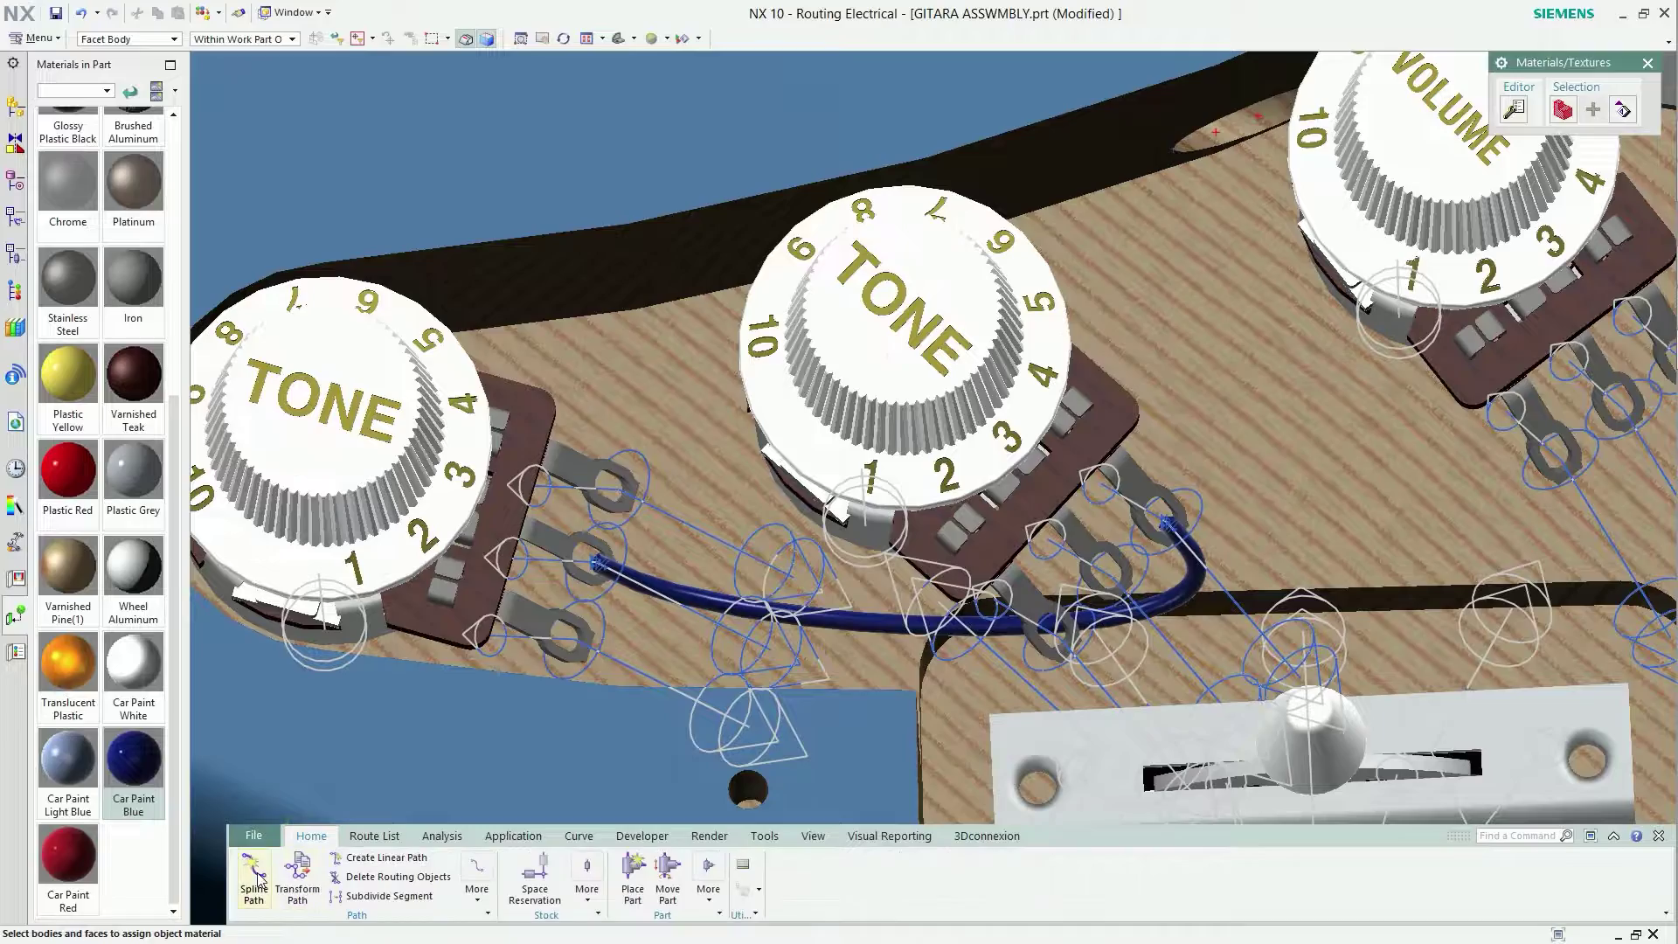
left_click(254, 874)
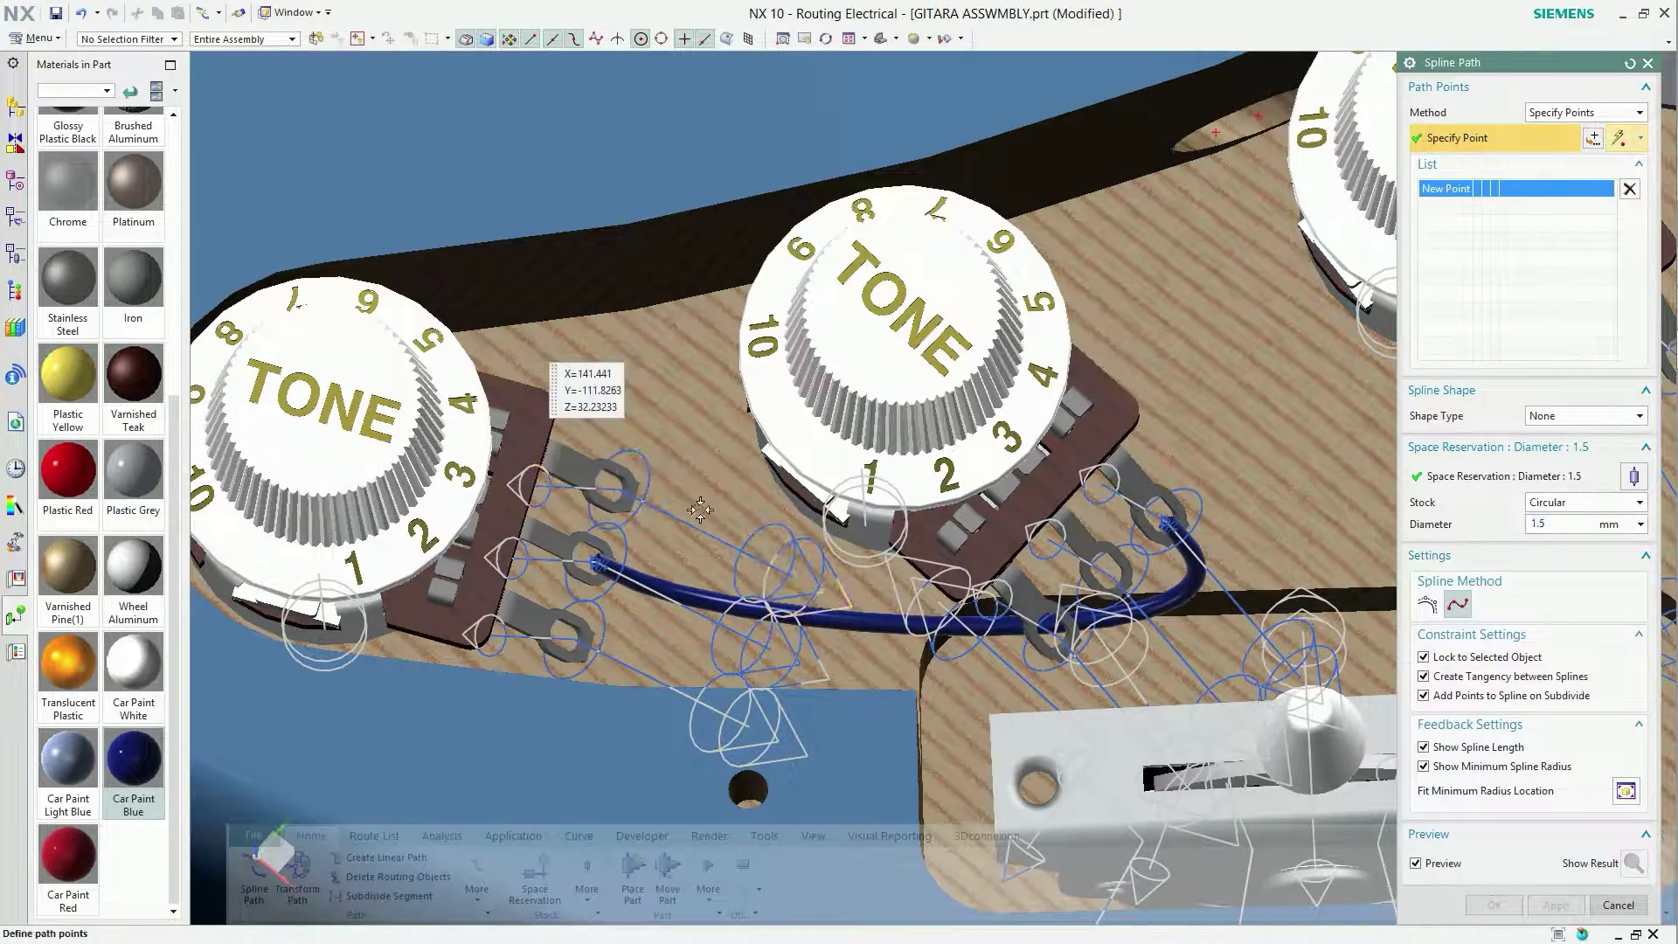
left_click(551, 358)
mouse_move(551, 359)
middle_mouse_down()
mouse_move(1031, 640)
mouse_move(974, 619)
middle_mouse_up()
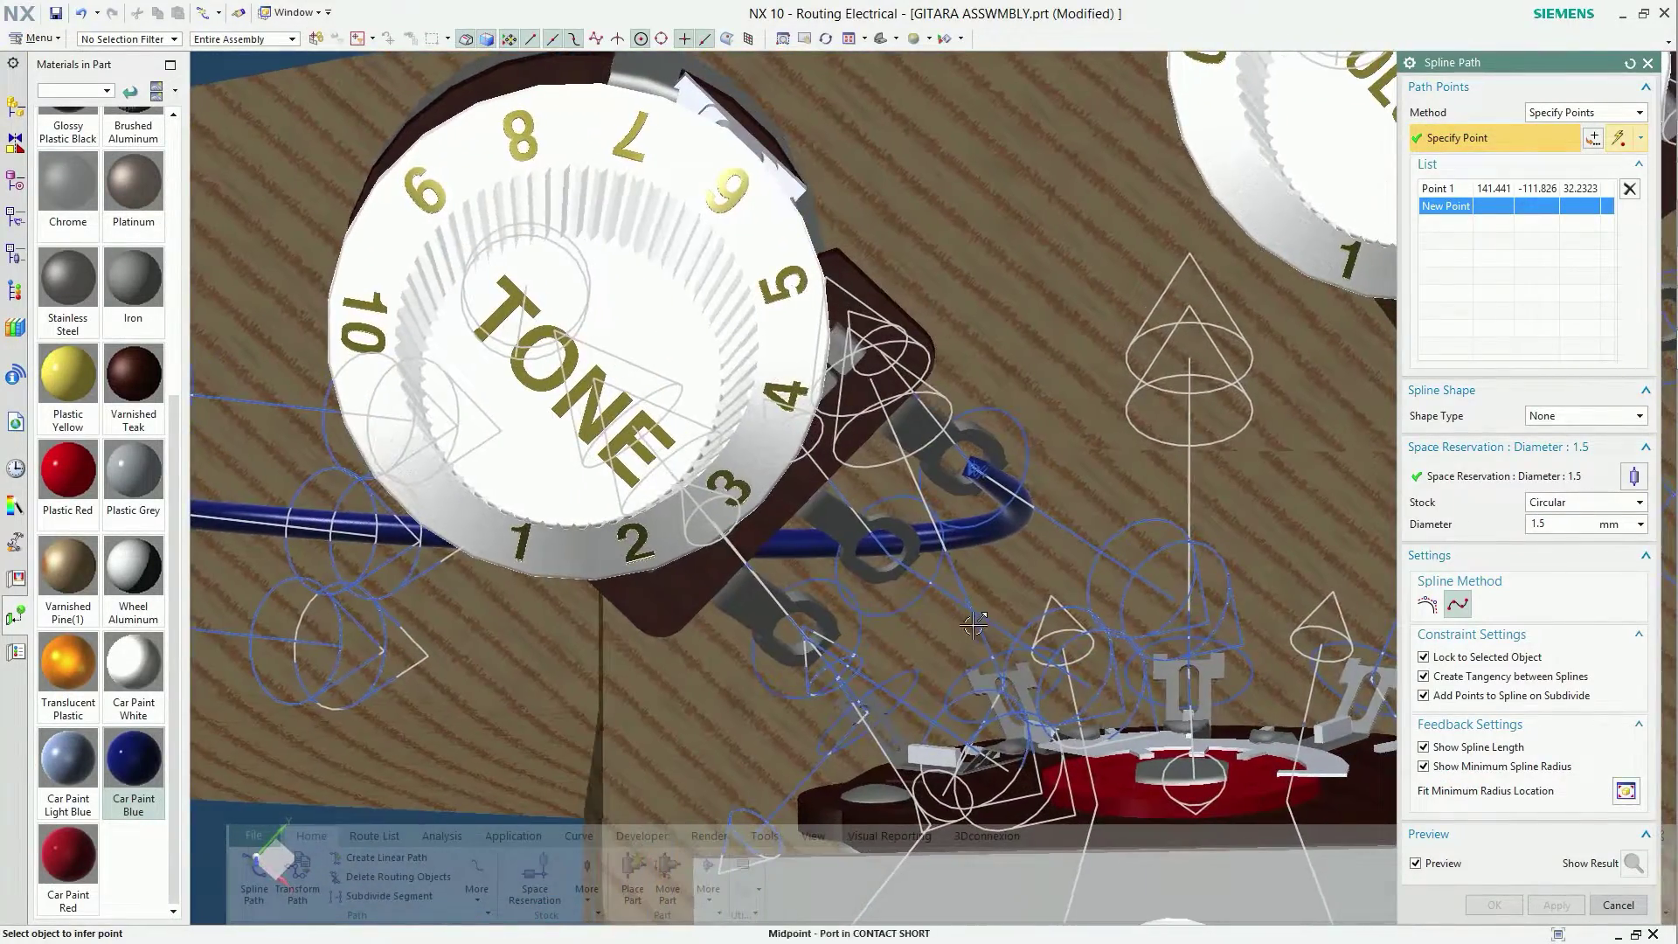
left_click(1002, 694)
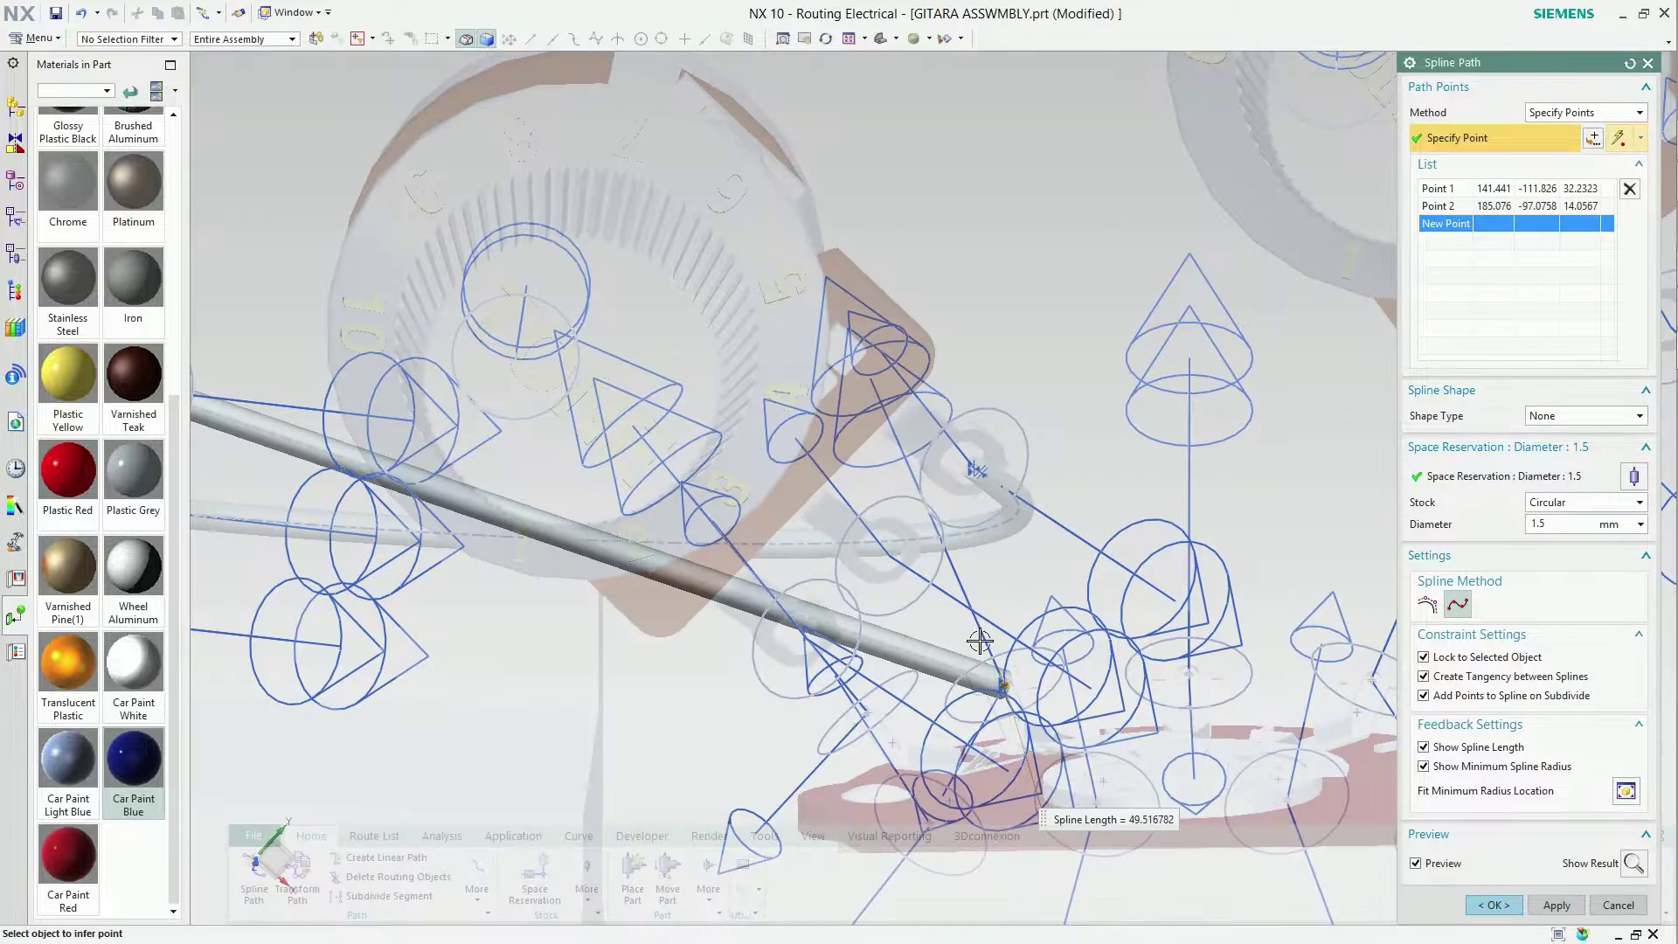
left_click(987, 657)
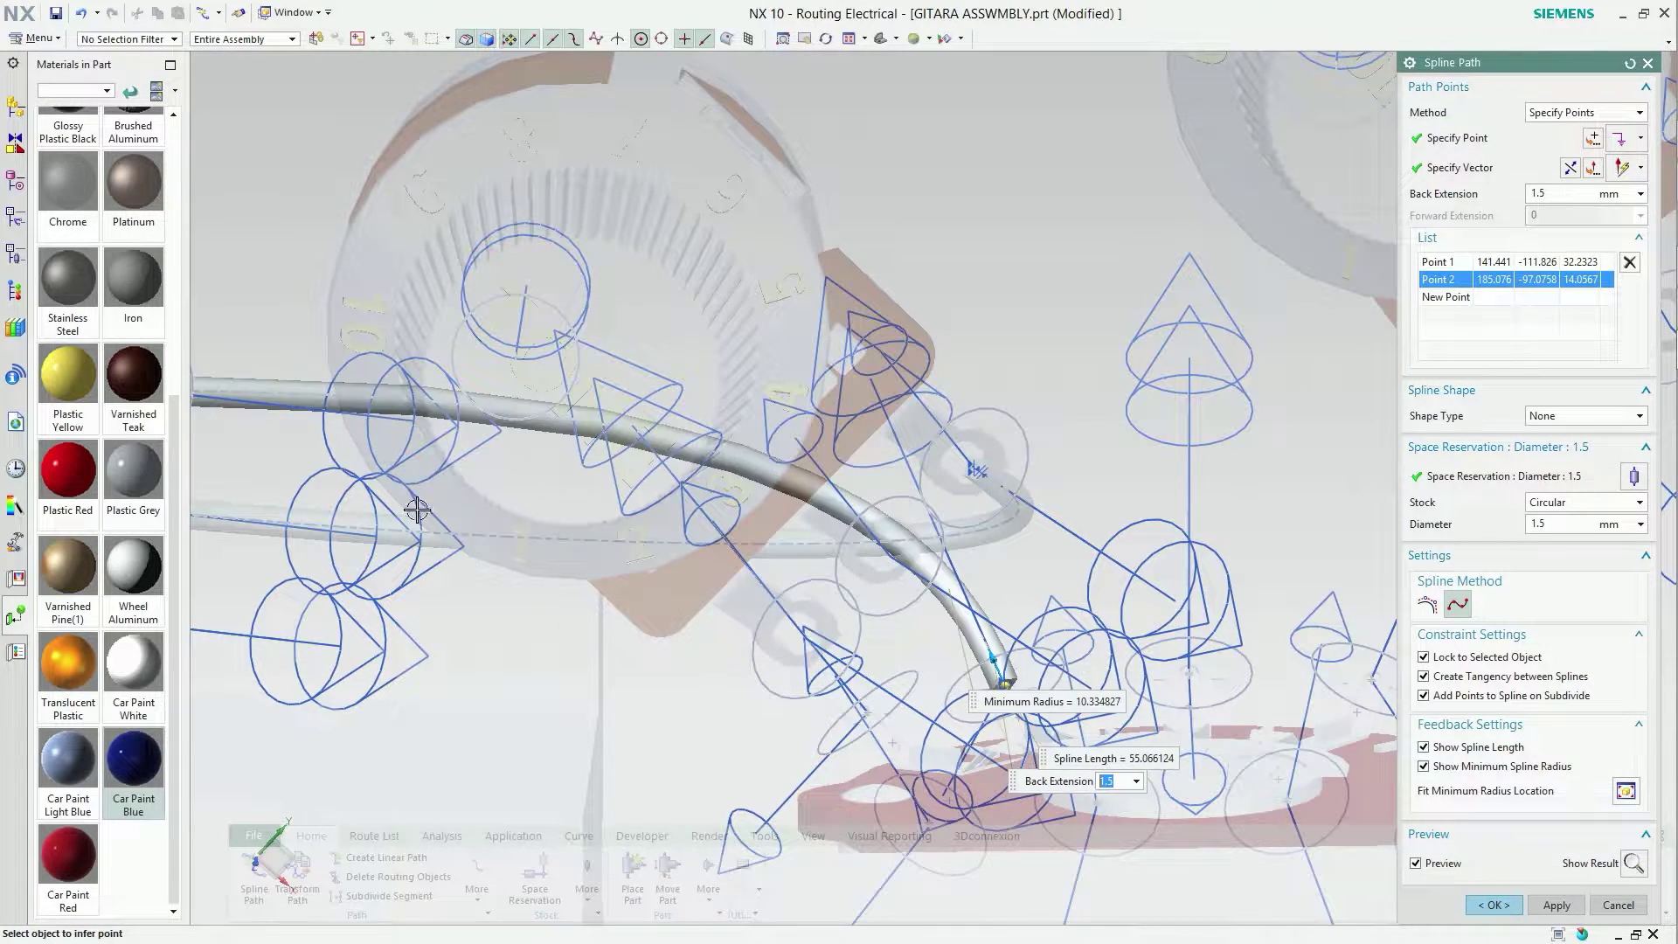
middle_click_drag(985, 642, 454, 469)
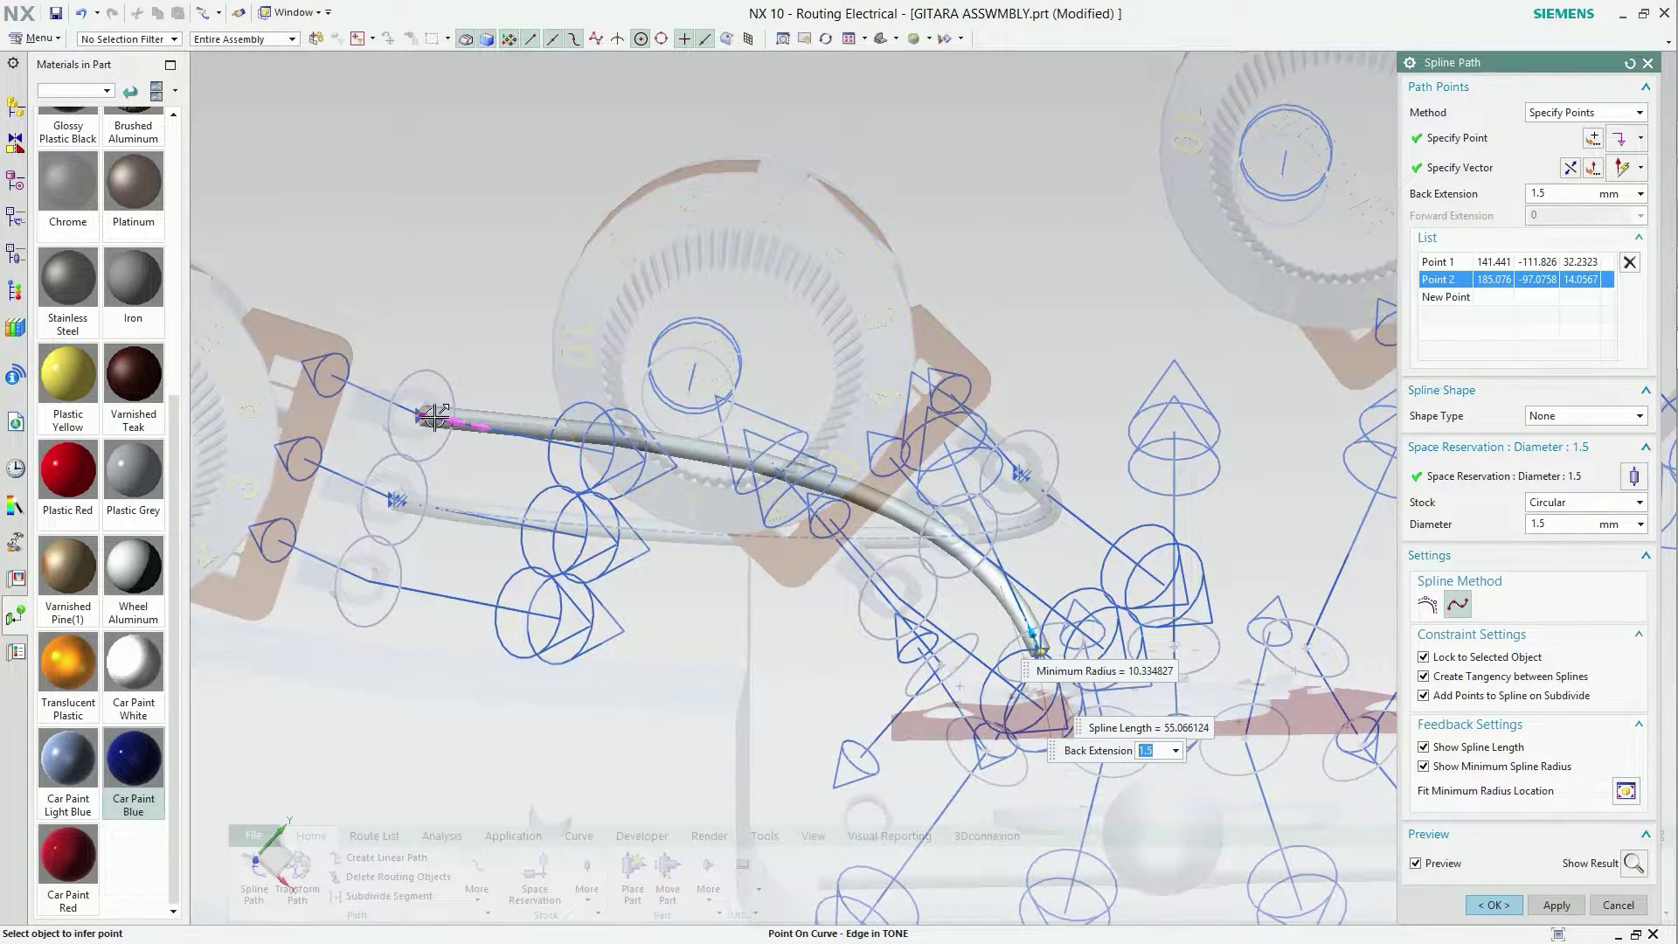
left_click(462, 428)
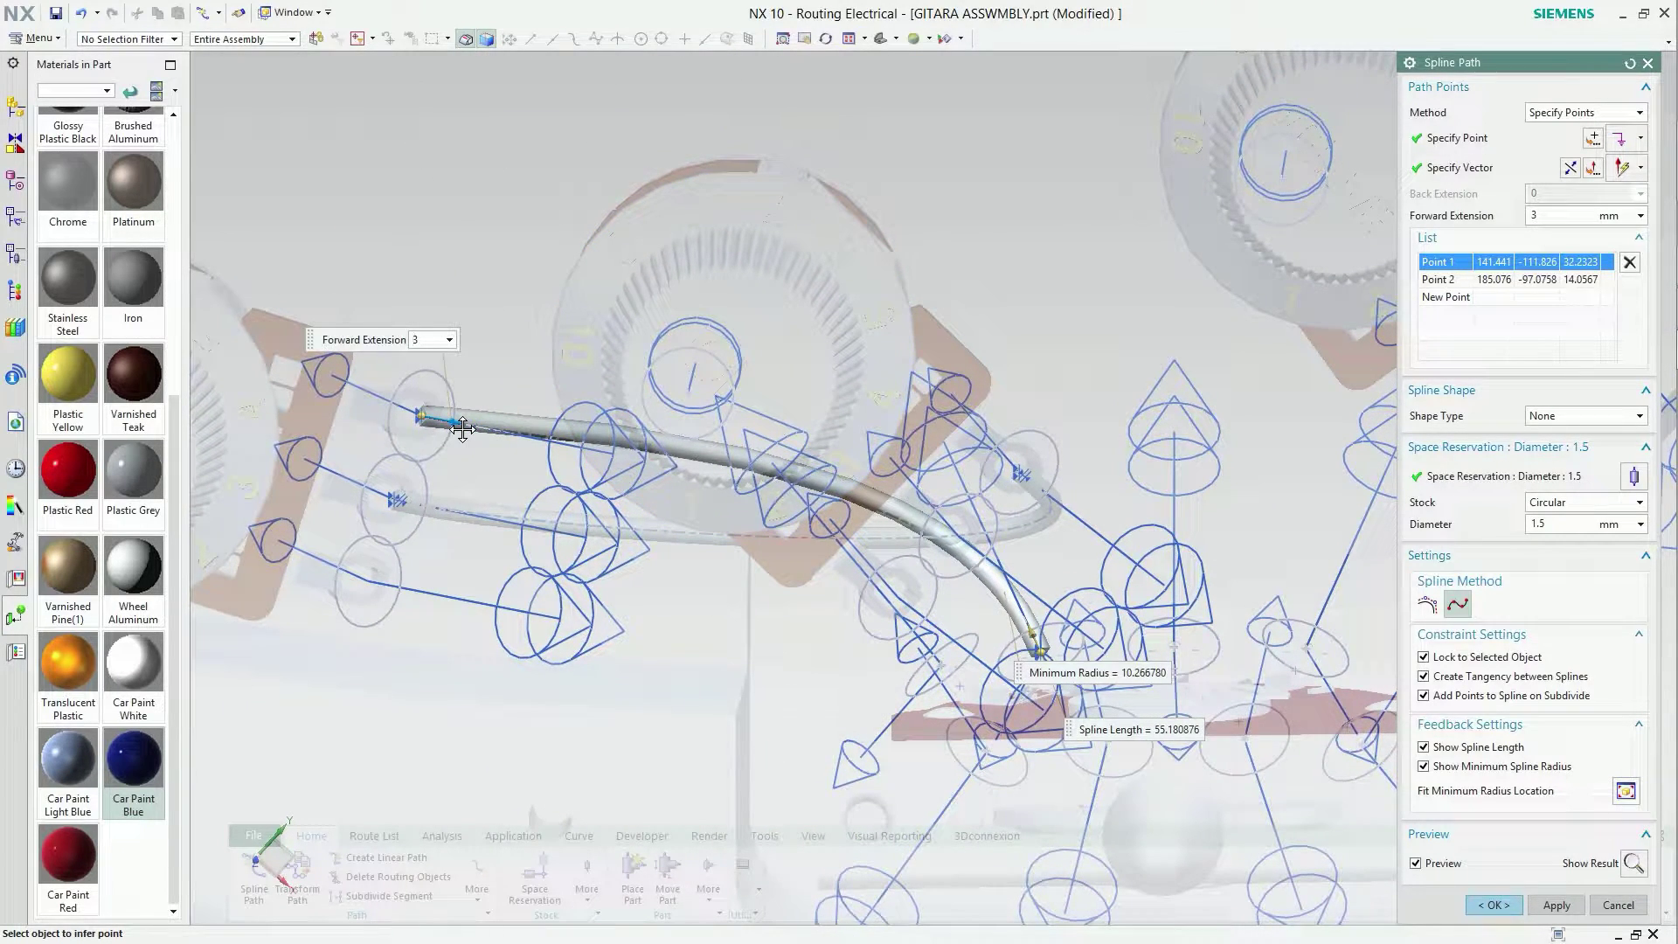
middle_click_drag(874, 429, 1440, 299)
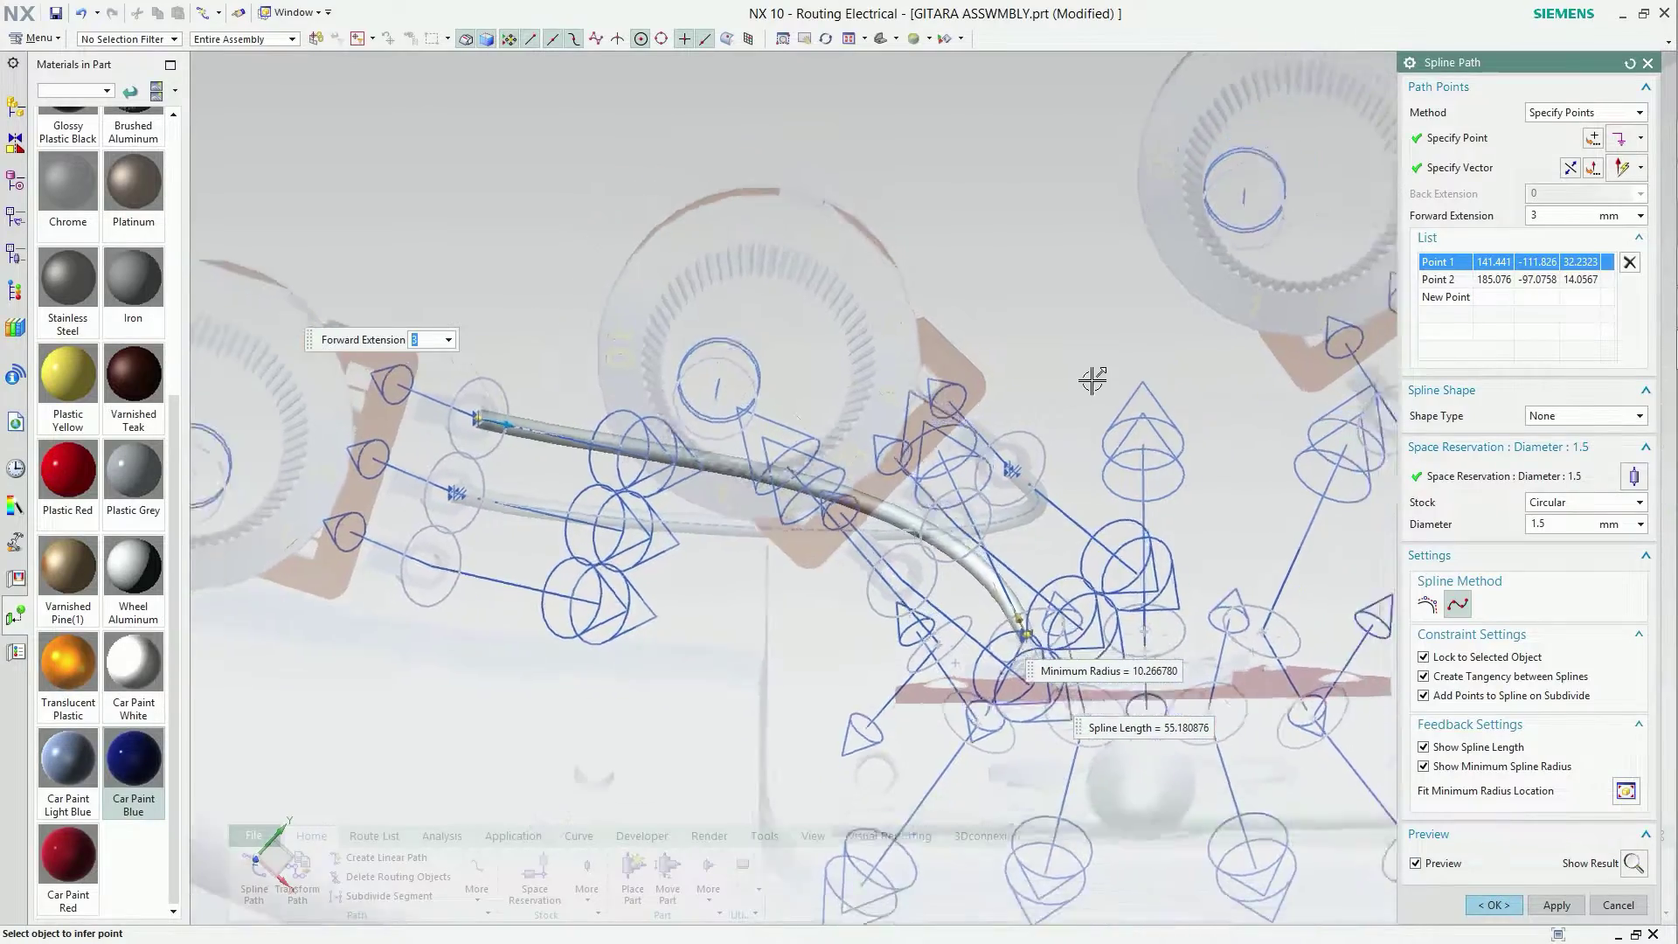
Insert a midpoint on the wire and raise it 5 mm along ZC to arch it.
left_click(1440, 297)
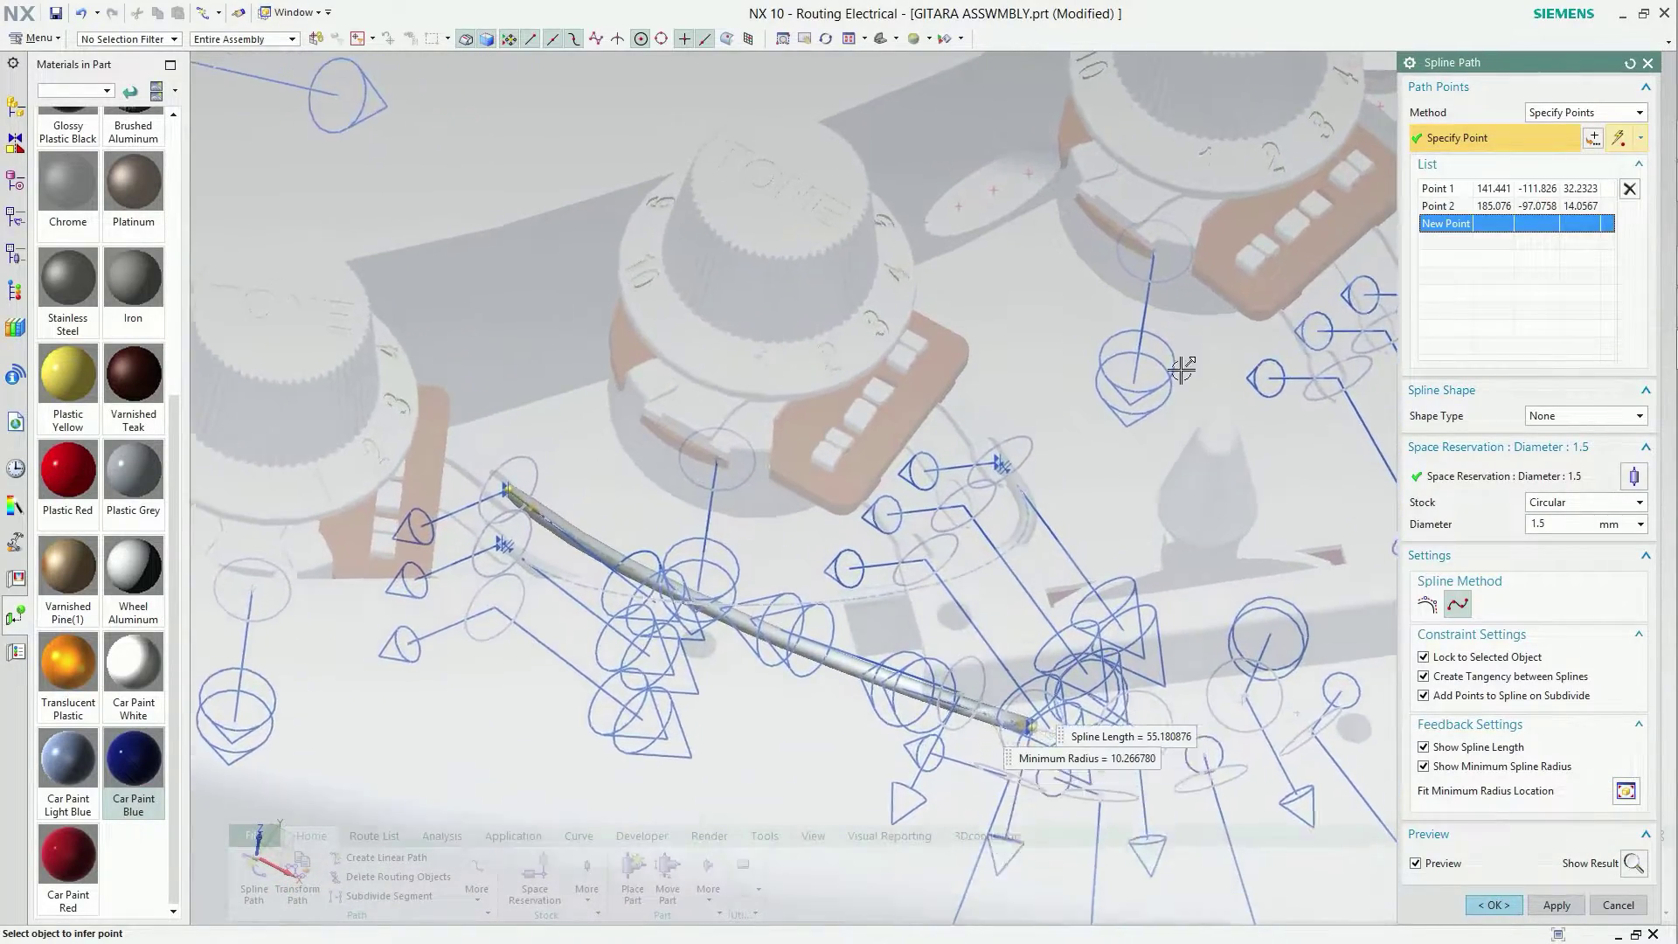
mouse_move(961, 437)
middle_mouse_down()
mouse_move(746, 573)
mouse_move(730, 612)
middle_mouse_up()
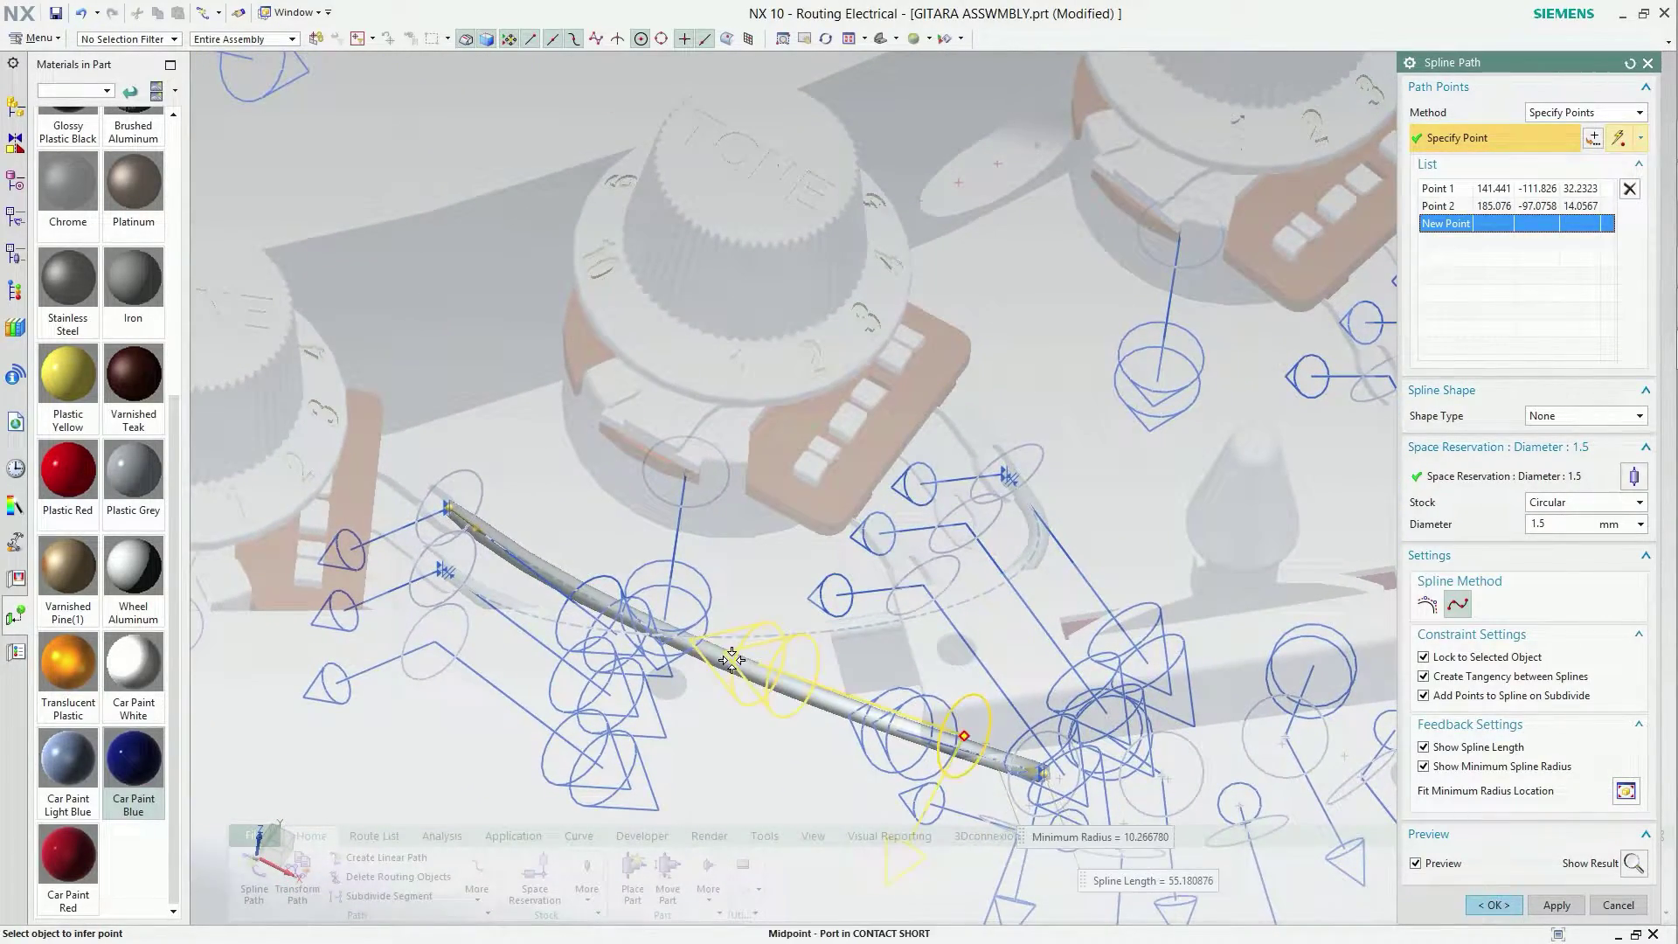
left_click(731, 658)
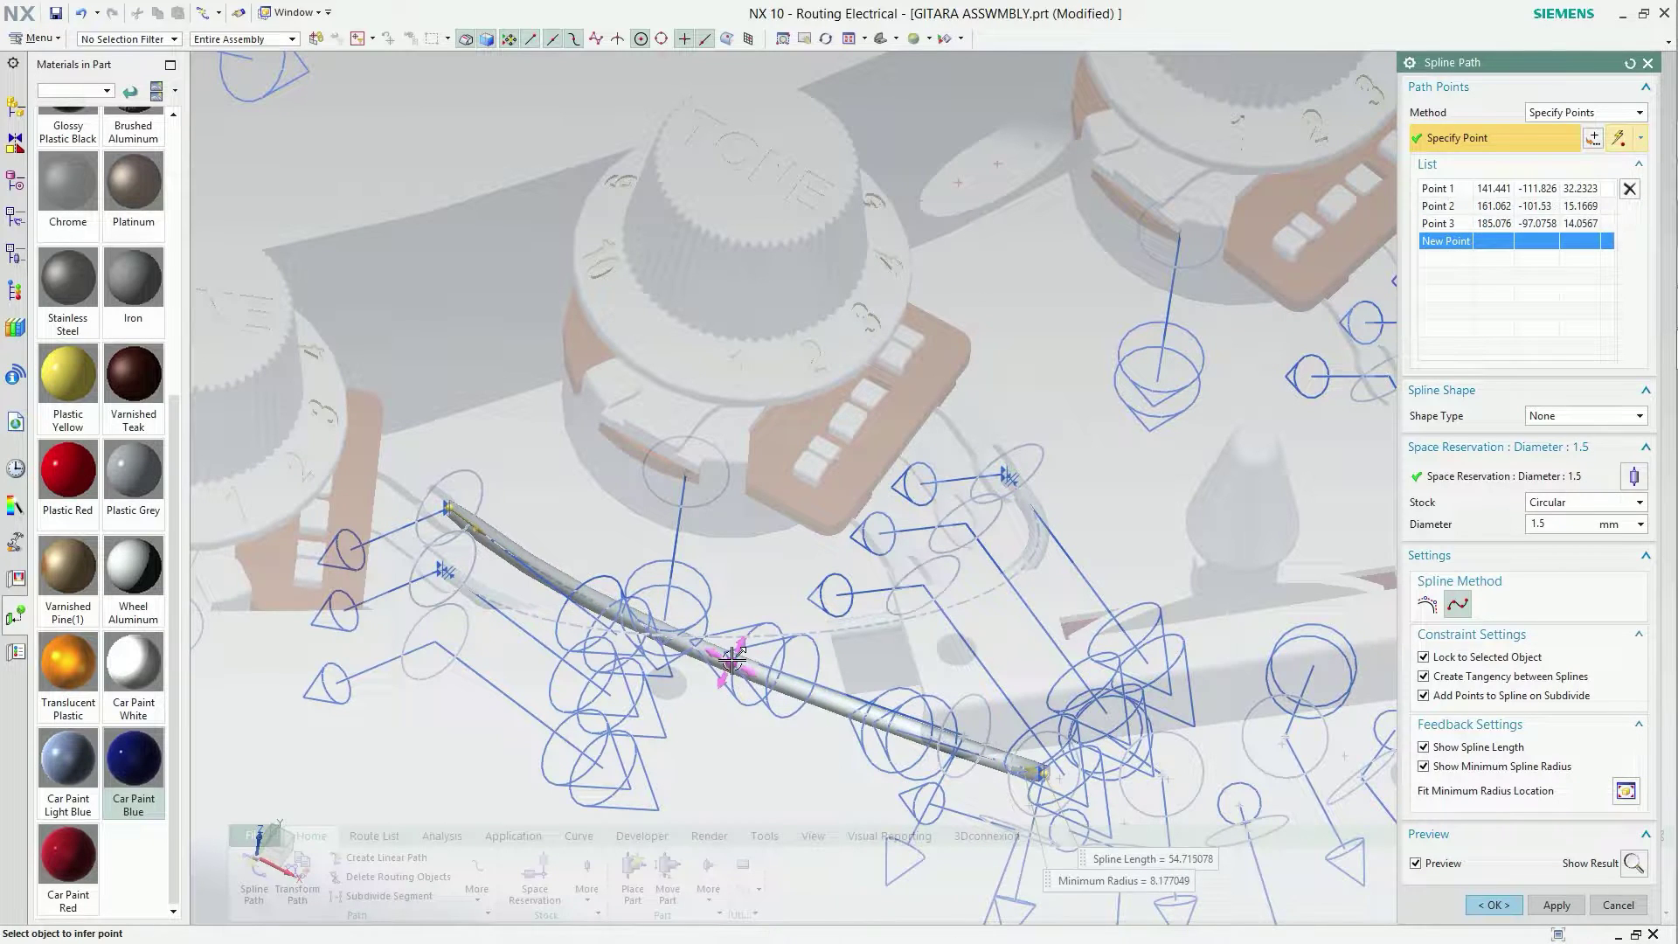
left_click(731, 658)
left_click(826, 674)
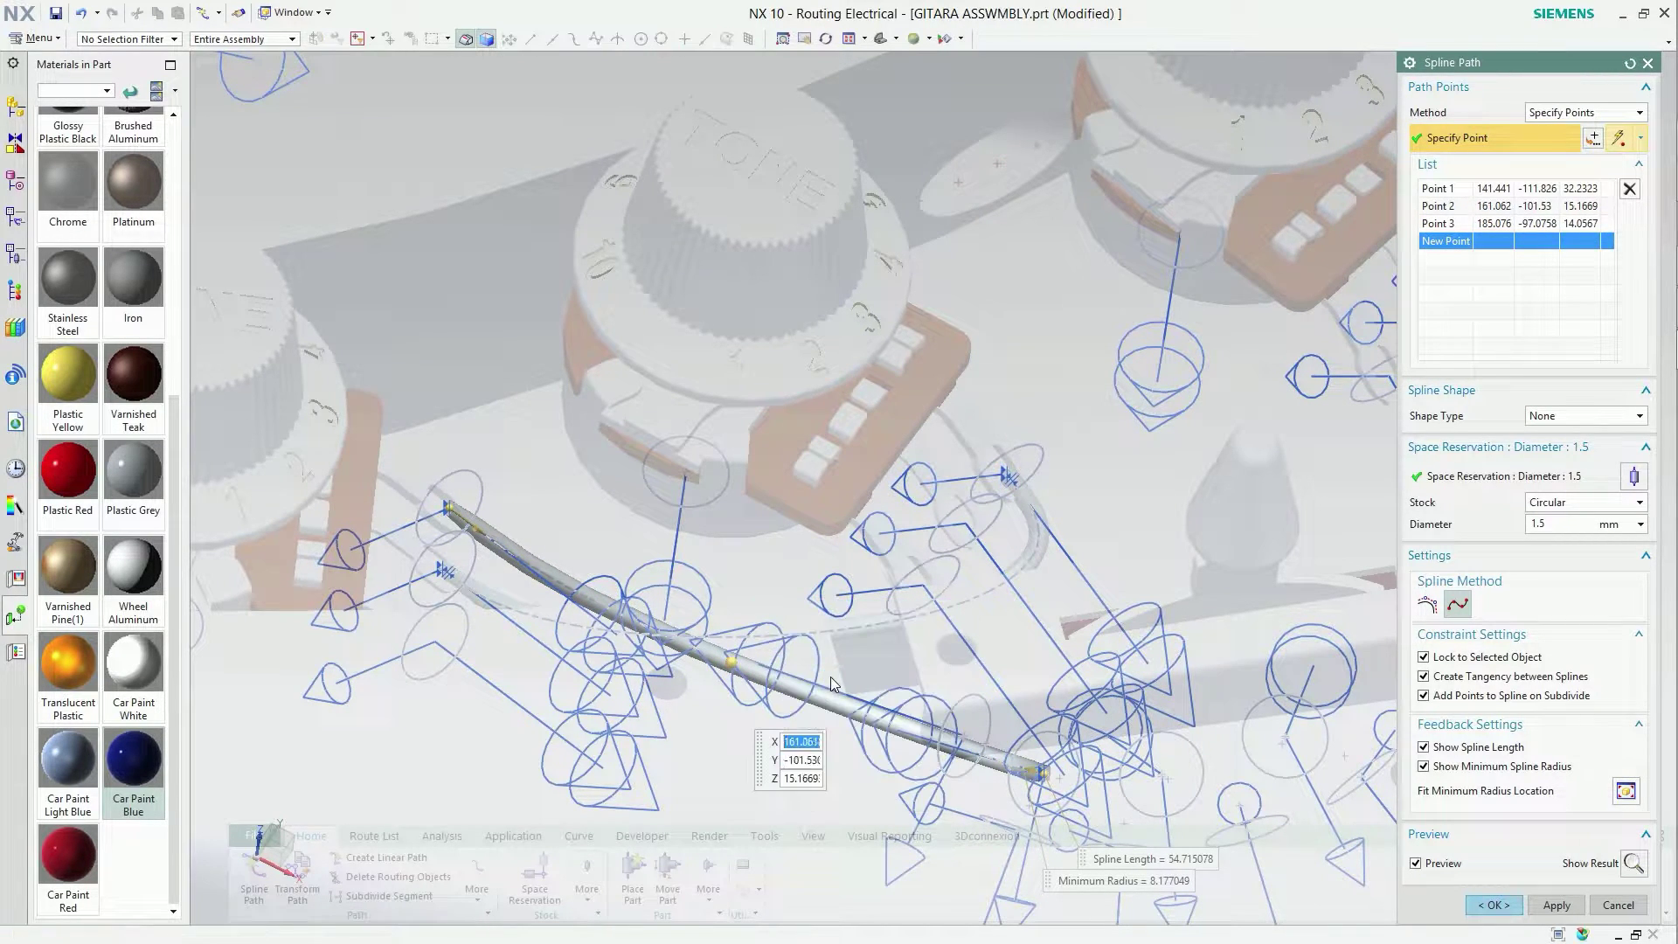
key("ctrl+alt+f")
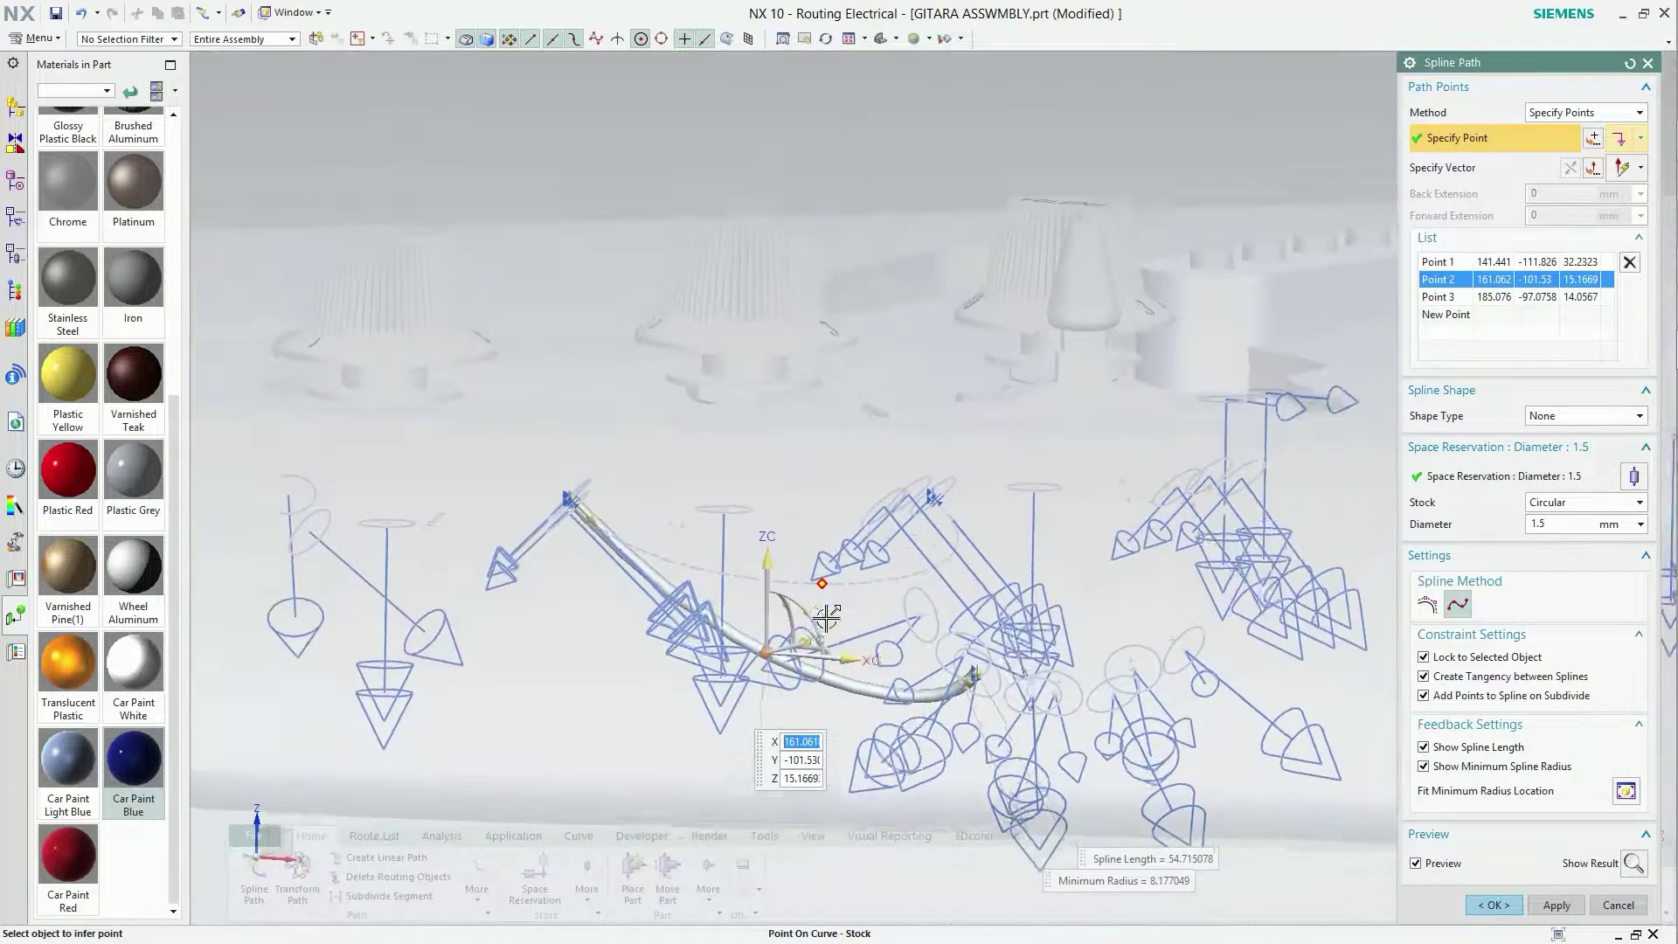
left_click_drag(691, 617, 695, 556)
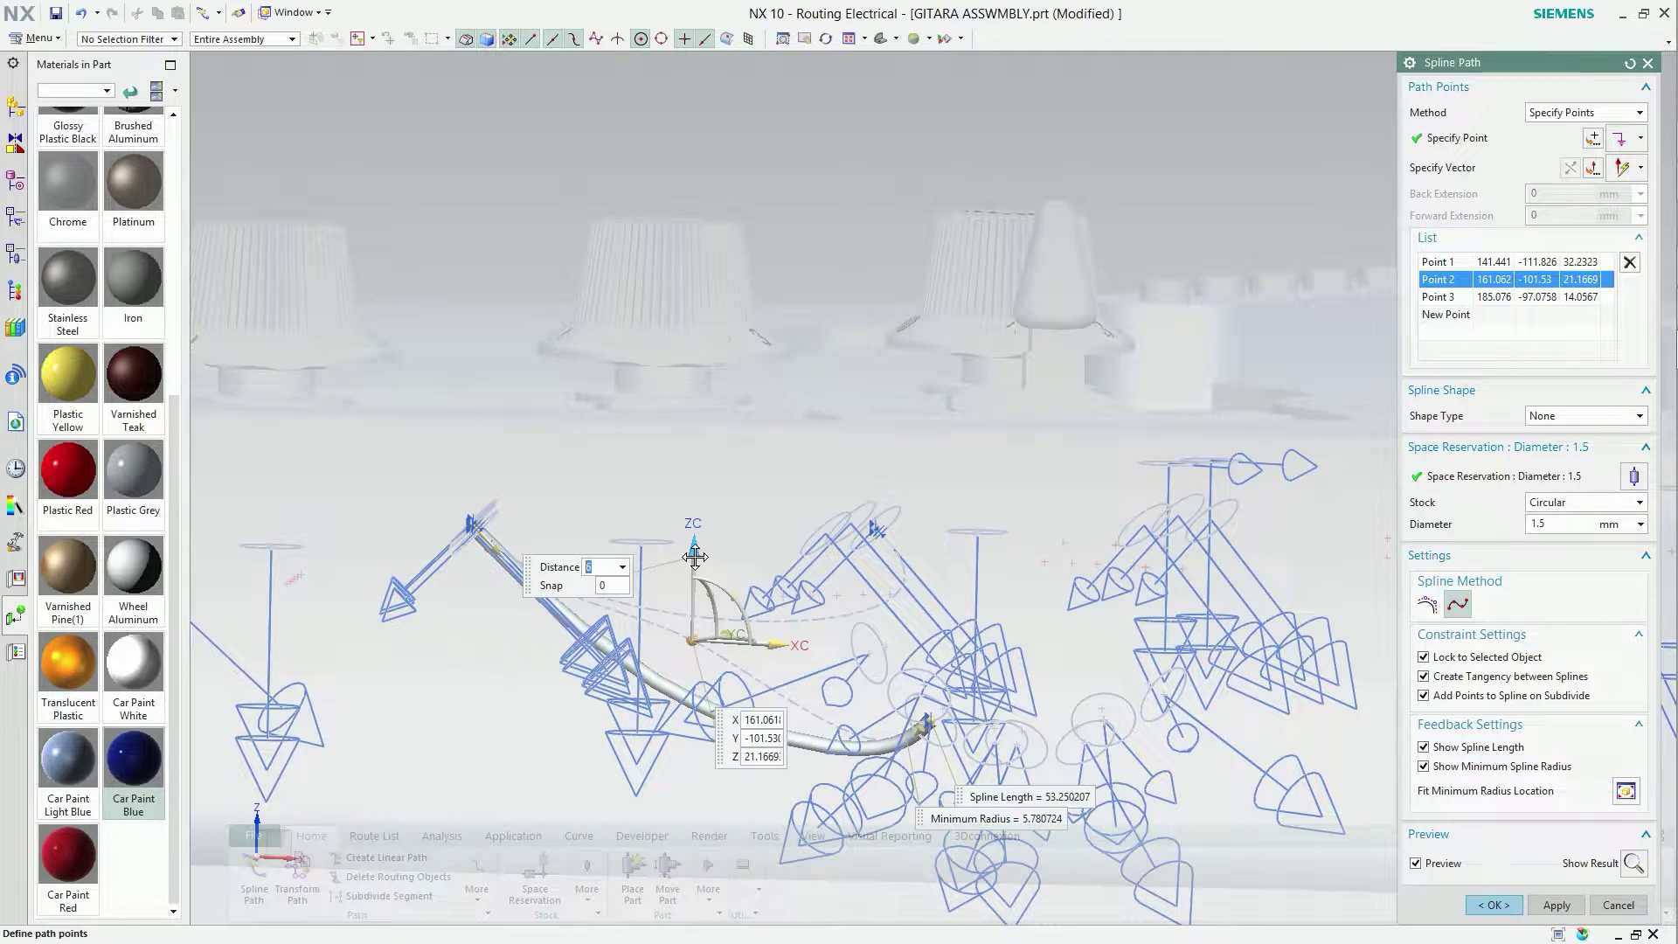
key("Home")
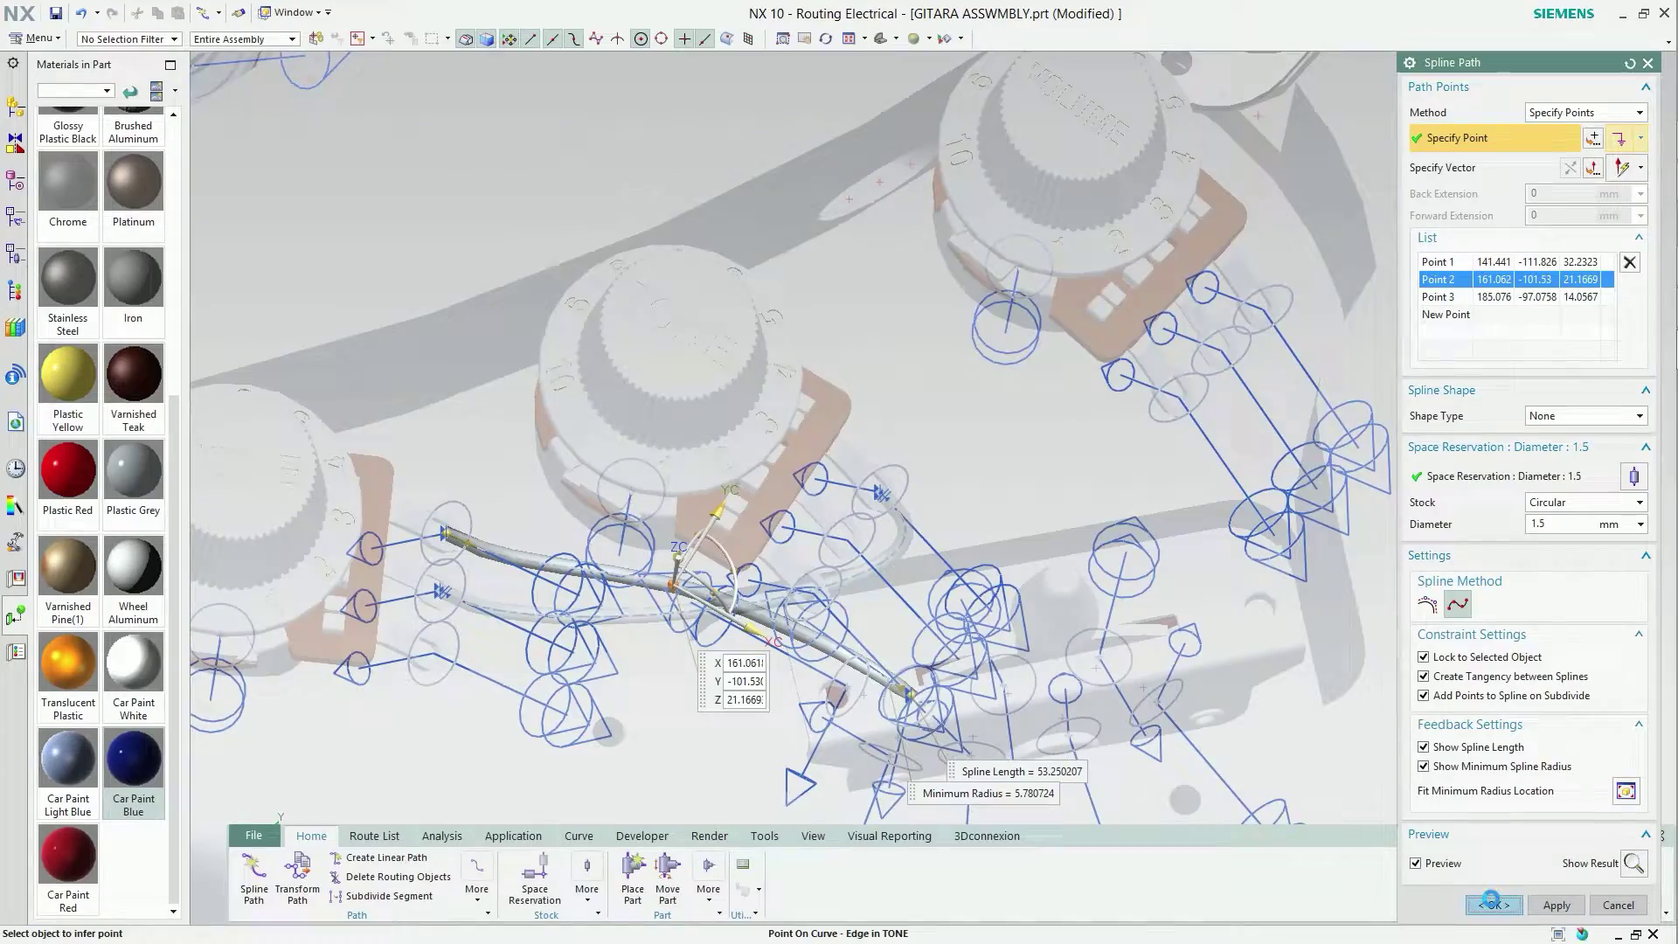
Create the second wire and apply the Plastic Red material to it.
left_click(1491, 903)
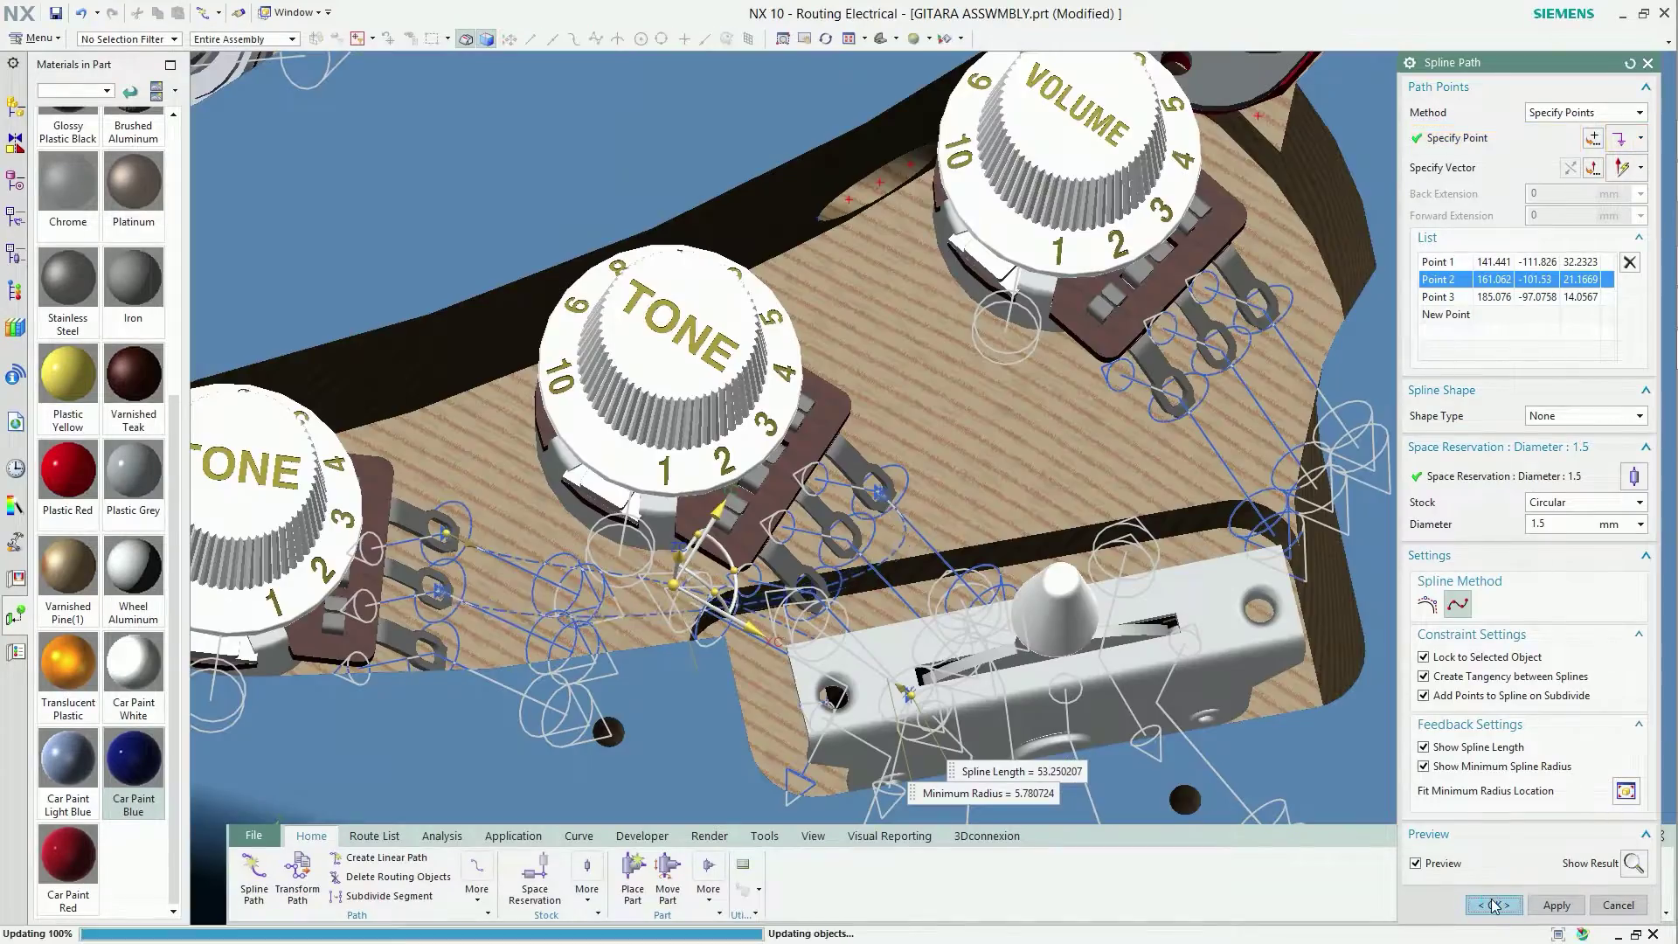
scroll(704, 603, "up", 3)
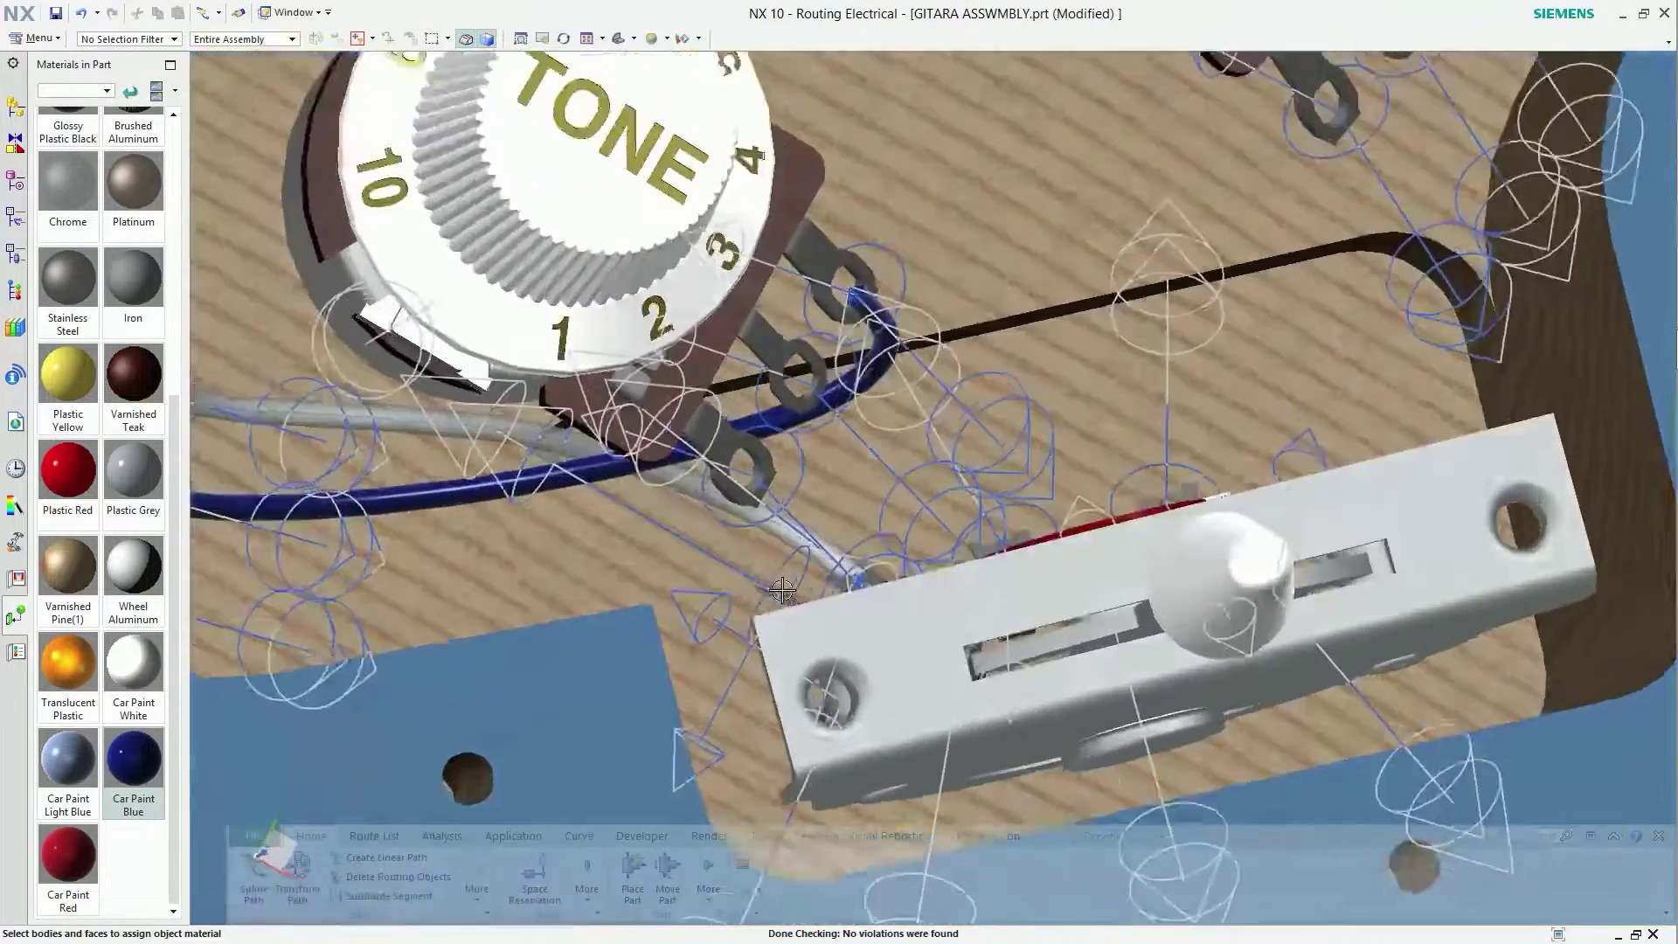
scroll(726, 599, "up", 3)
scroll(752, 596, "up", 2)
scroll(782, 591, "up", 2)
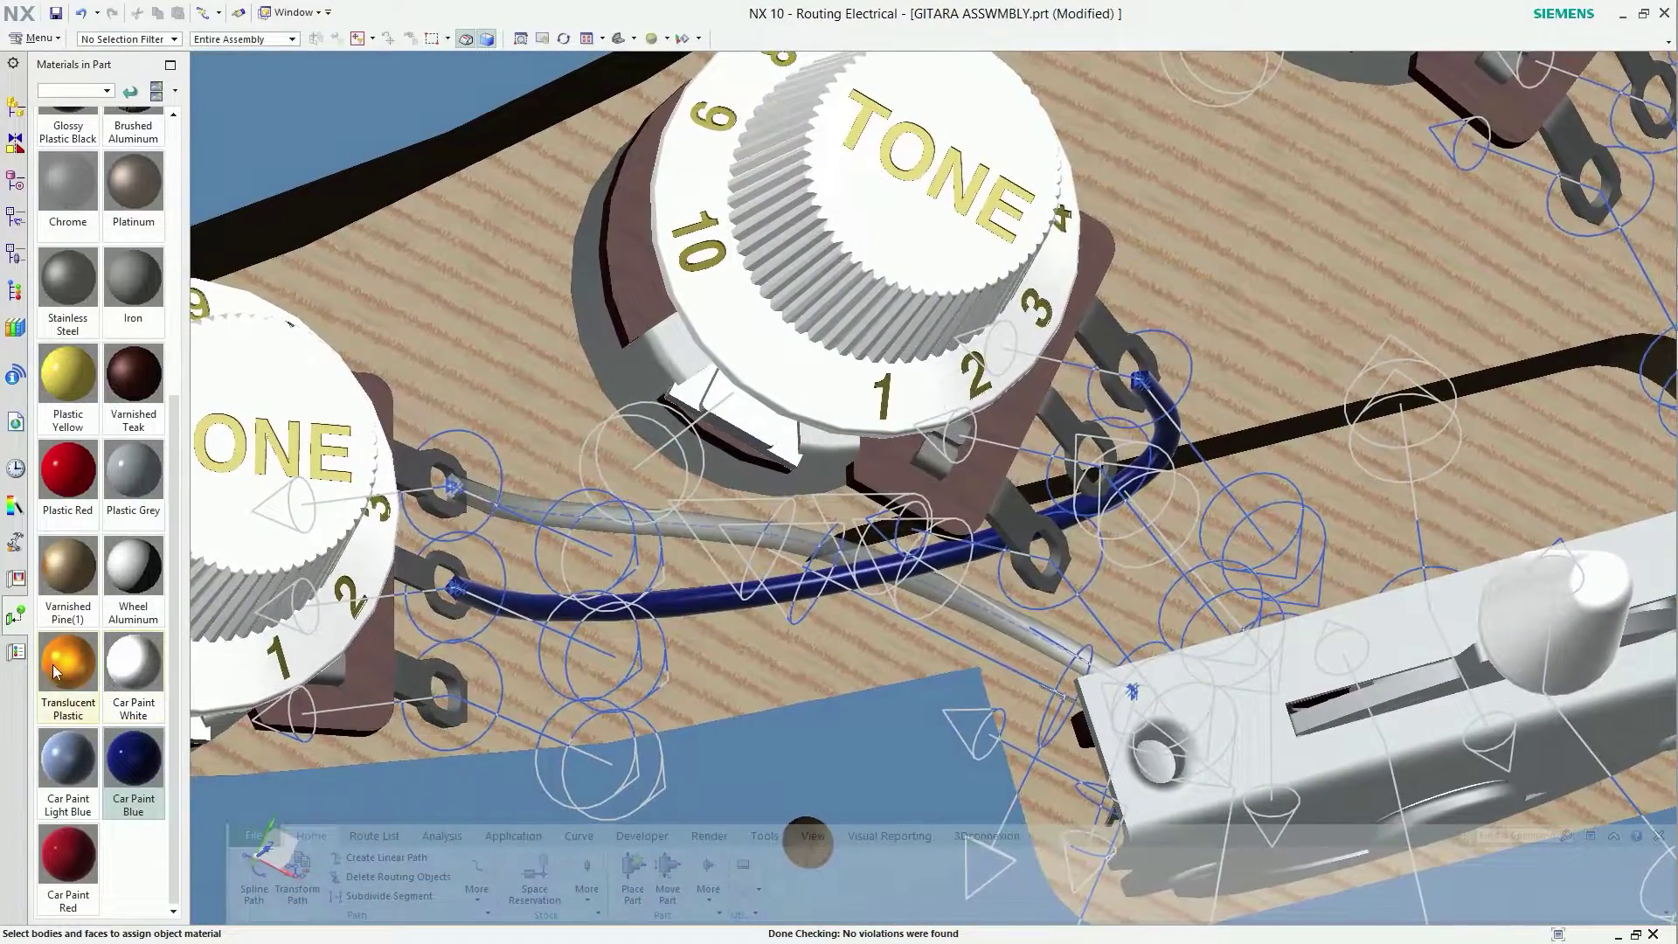
left_click_drag(65, 497, 518, 509)
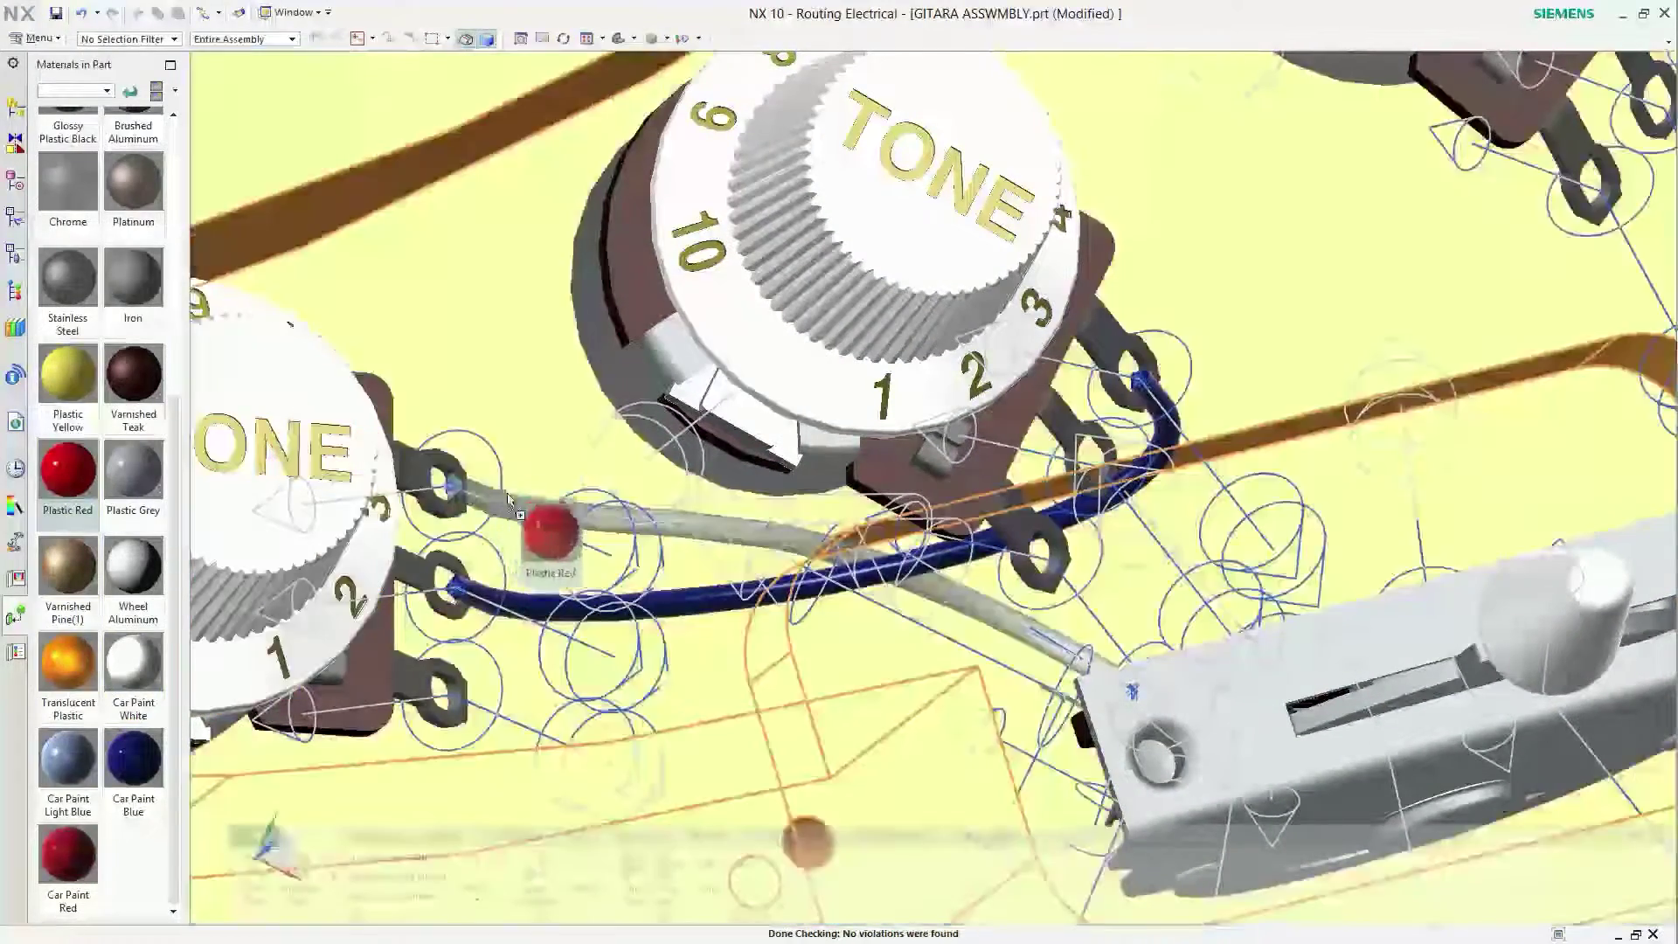
scroll(821, 529, "up", 1)
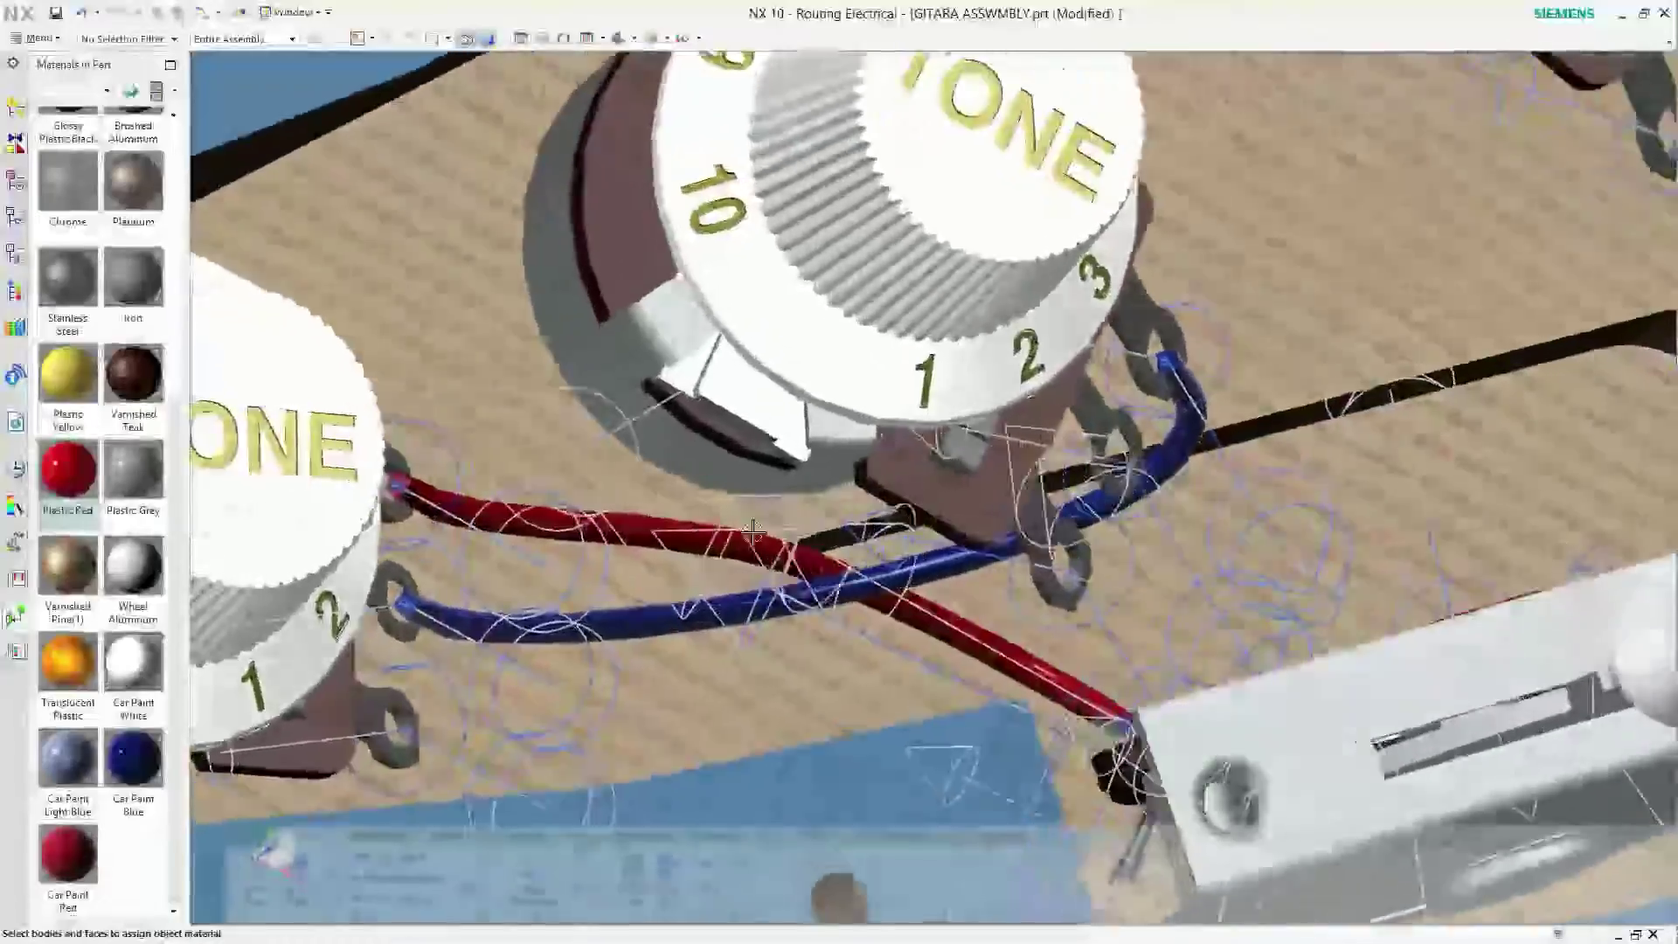
scroll(822, 528, "up", 3)
scroll(826, 534, "up", 2)
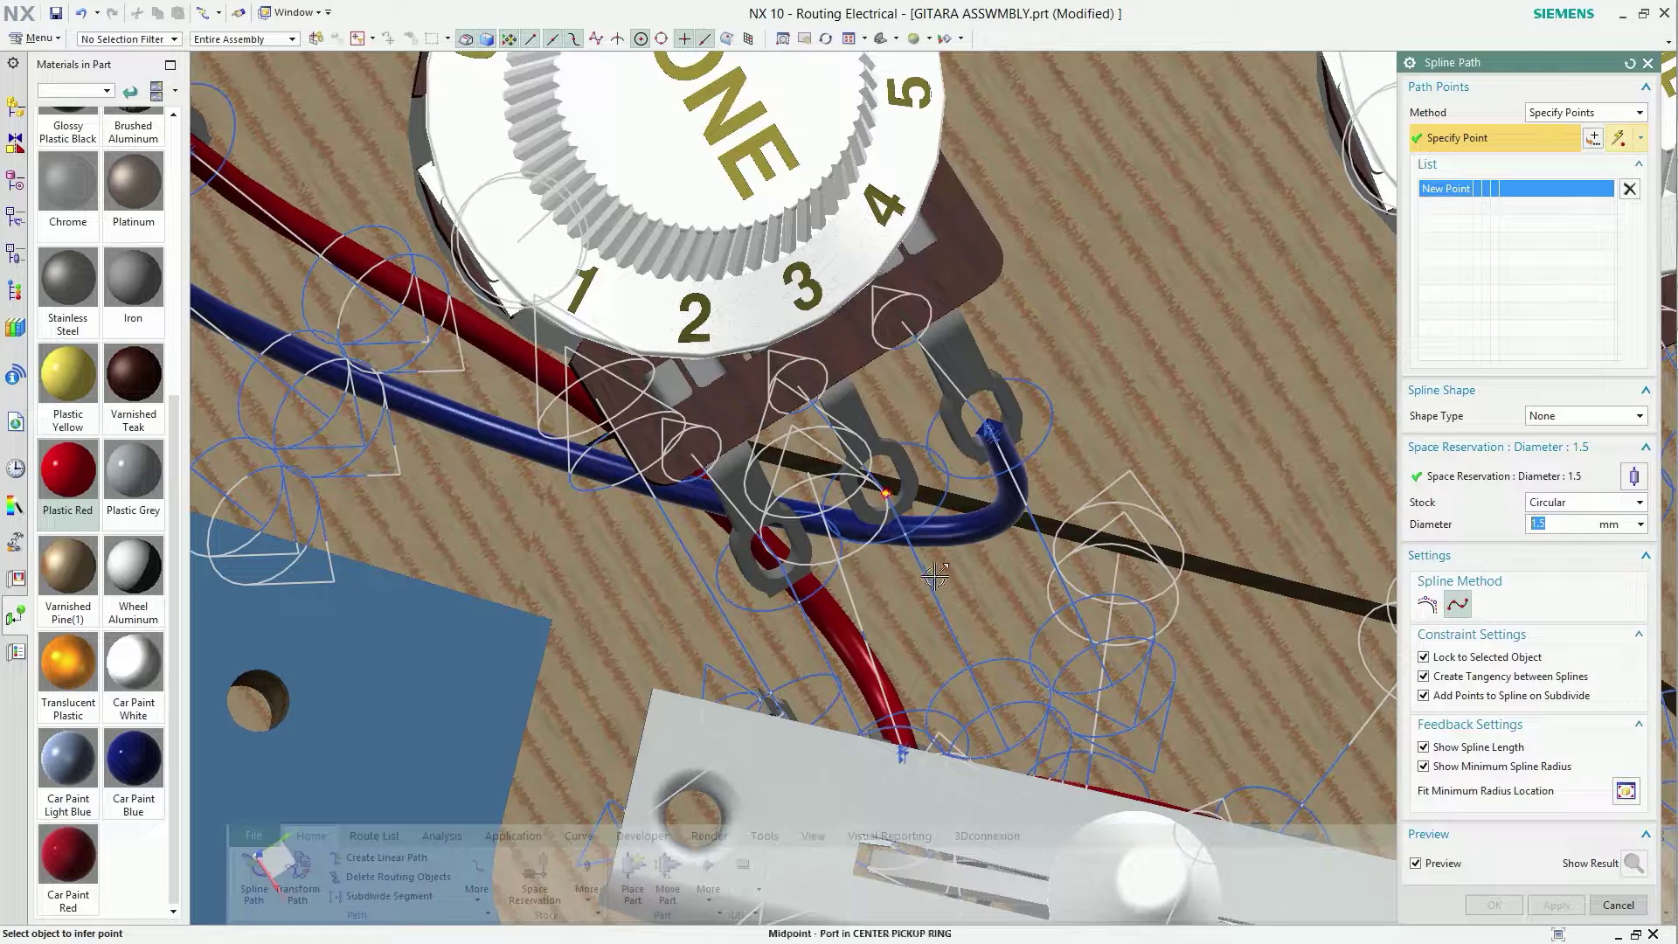
Route a spline from the tone pot terminal to the switch with Back Extension 1 and Forward Extension 1.5.
left_click(929, 578)
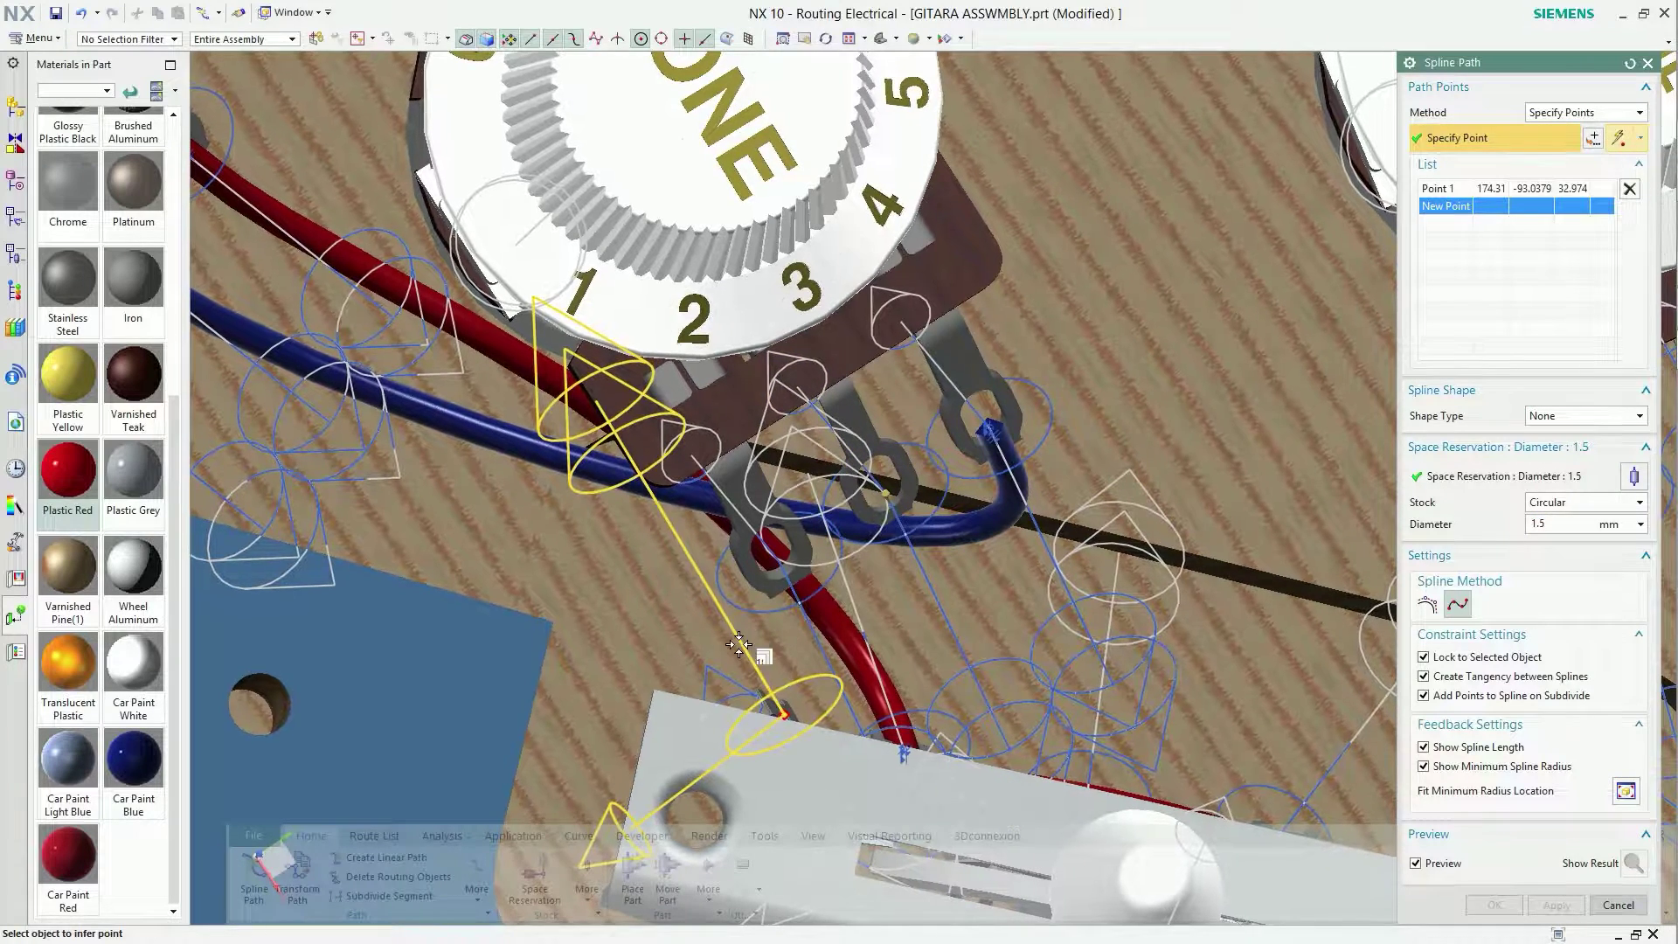
left_click(738, 644)
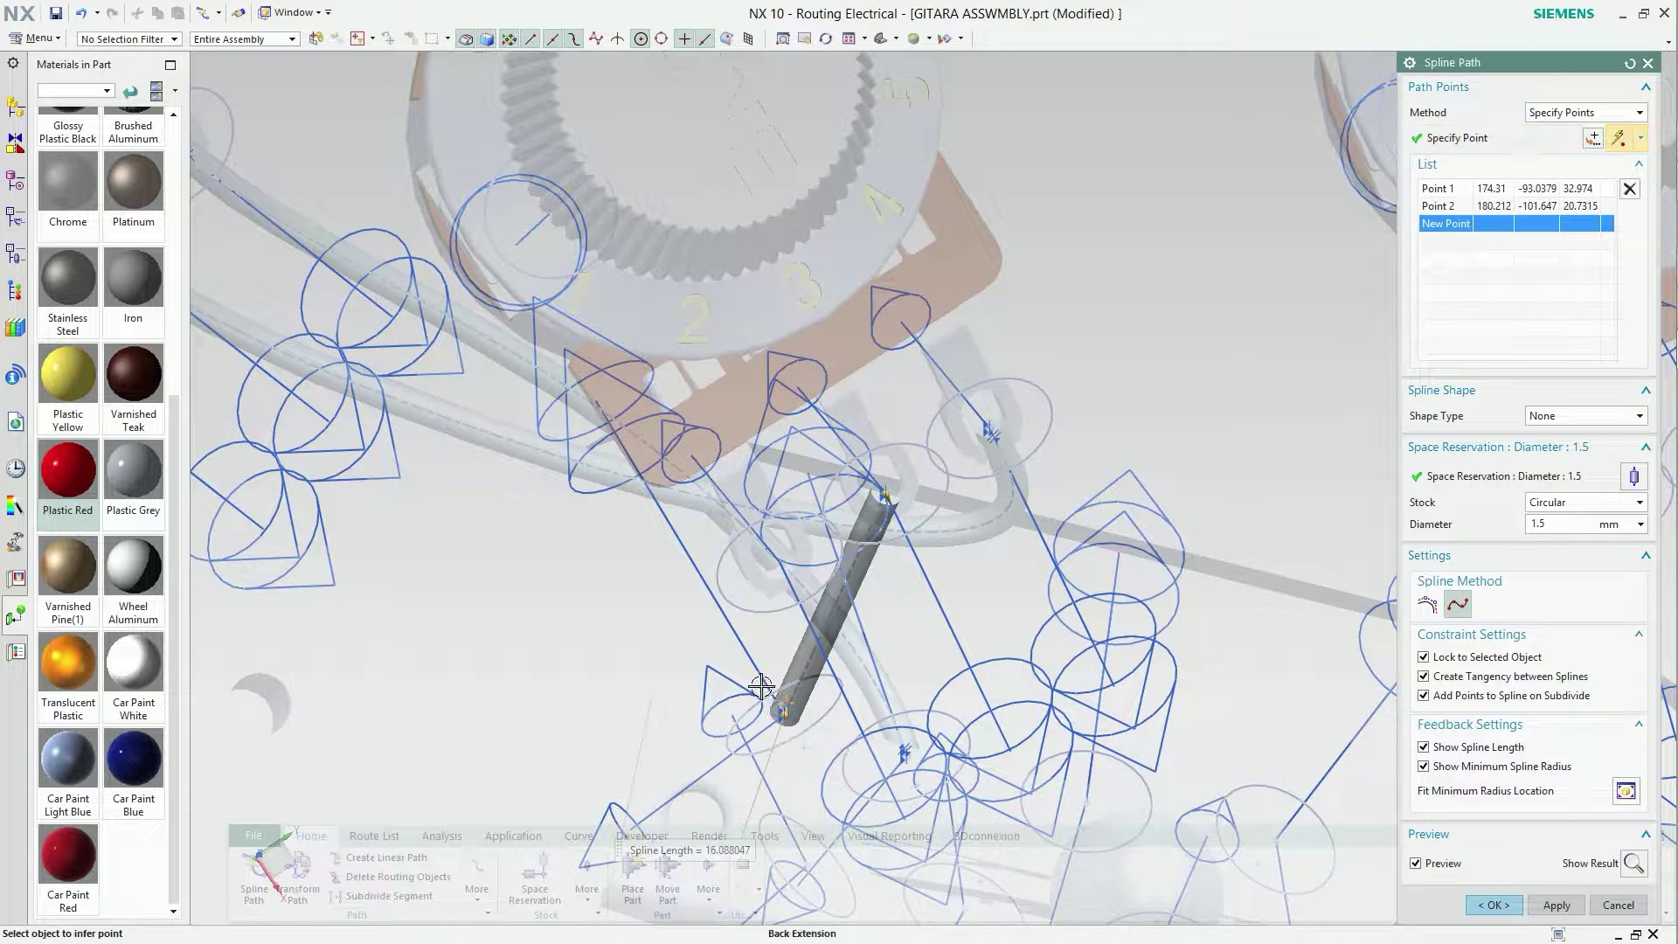
left_click(759, 684)
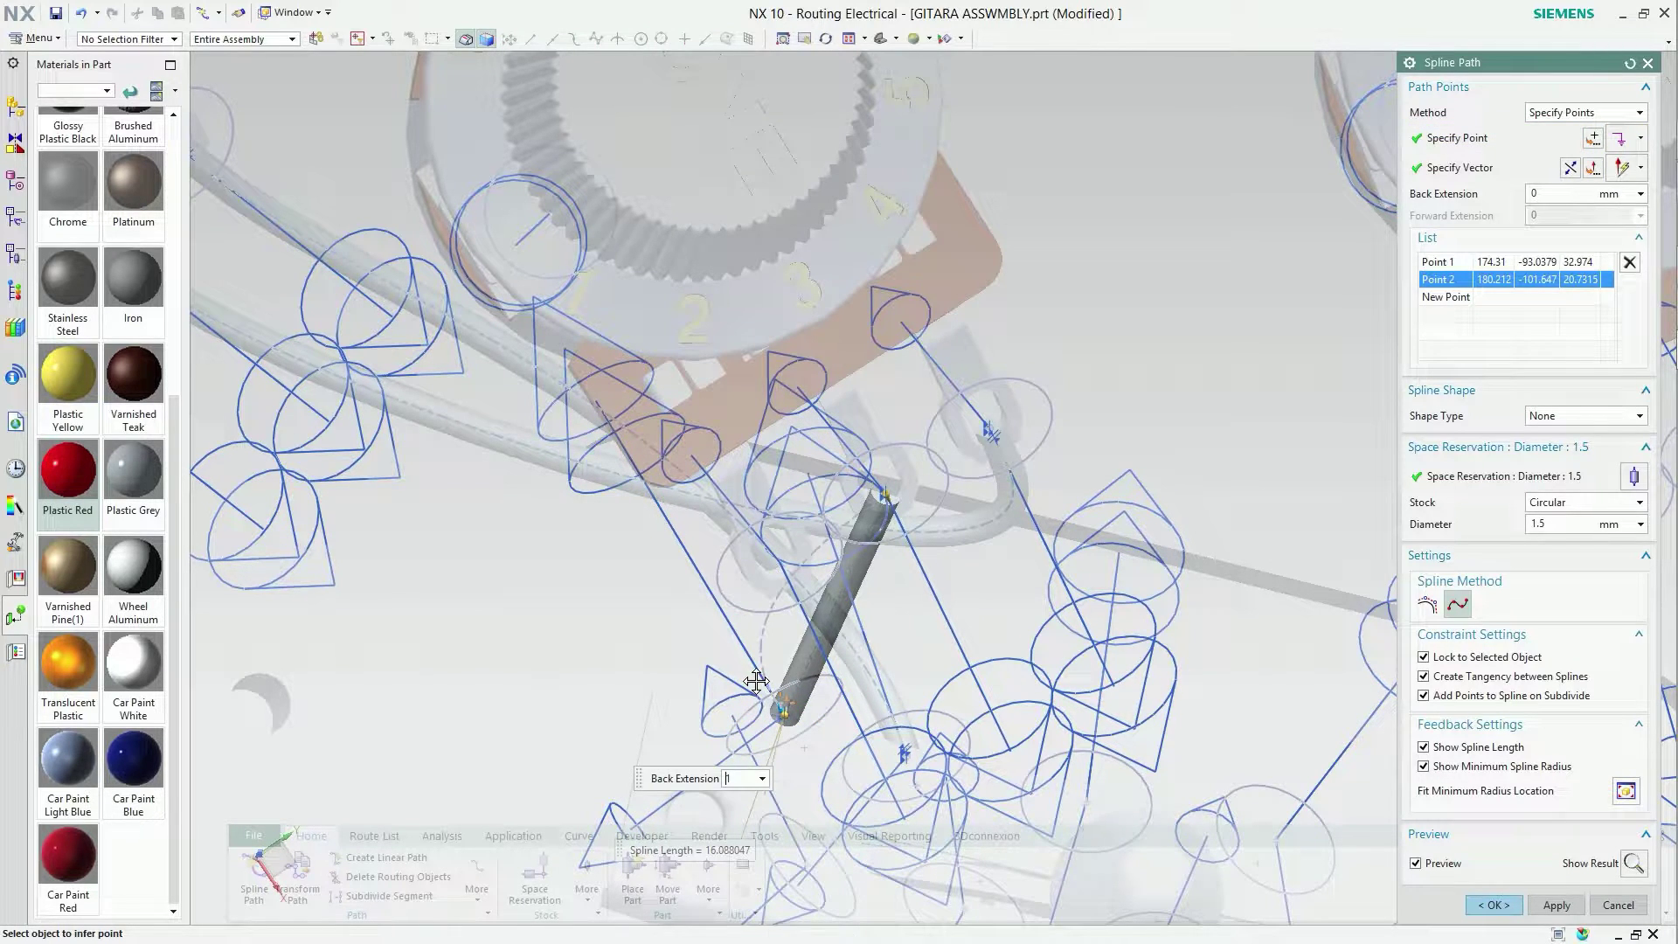
left_click(887, 505)
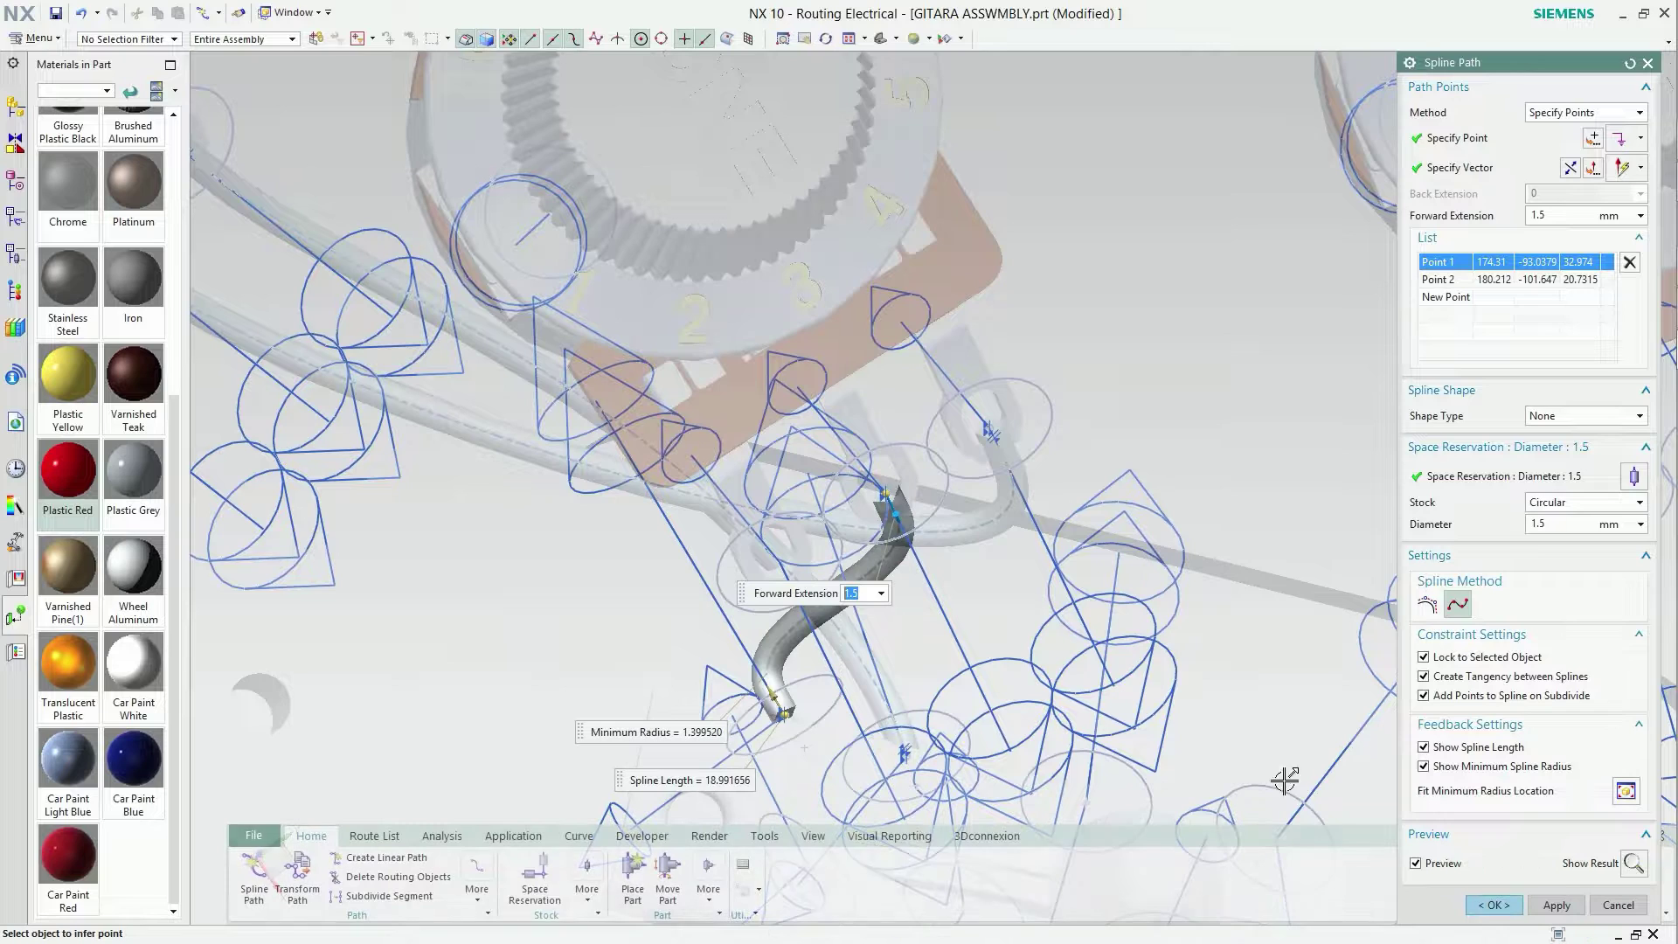
left_click(1492, 906)
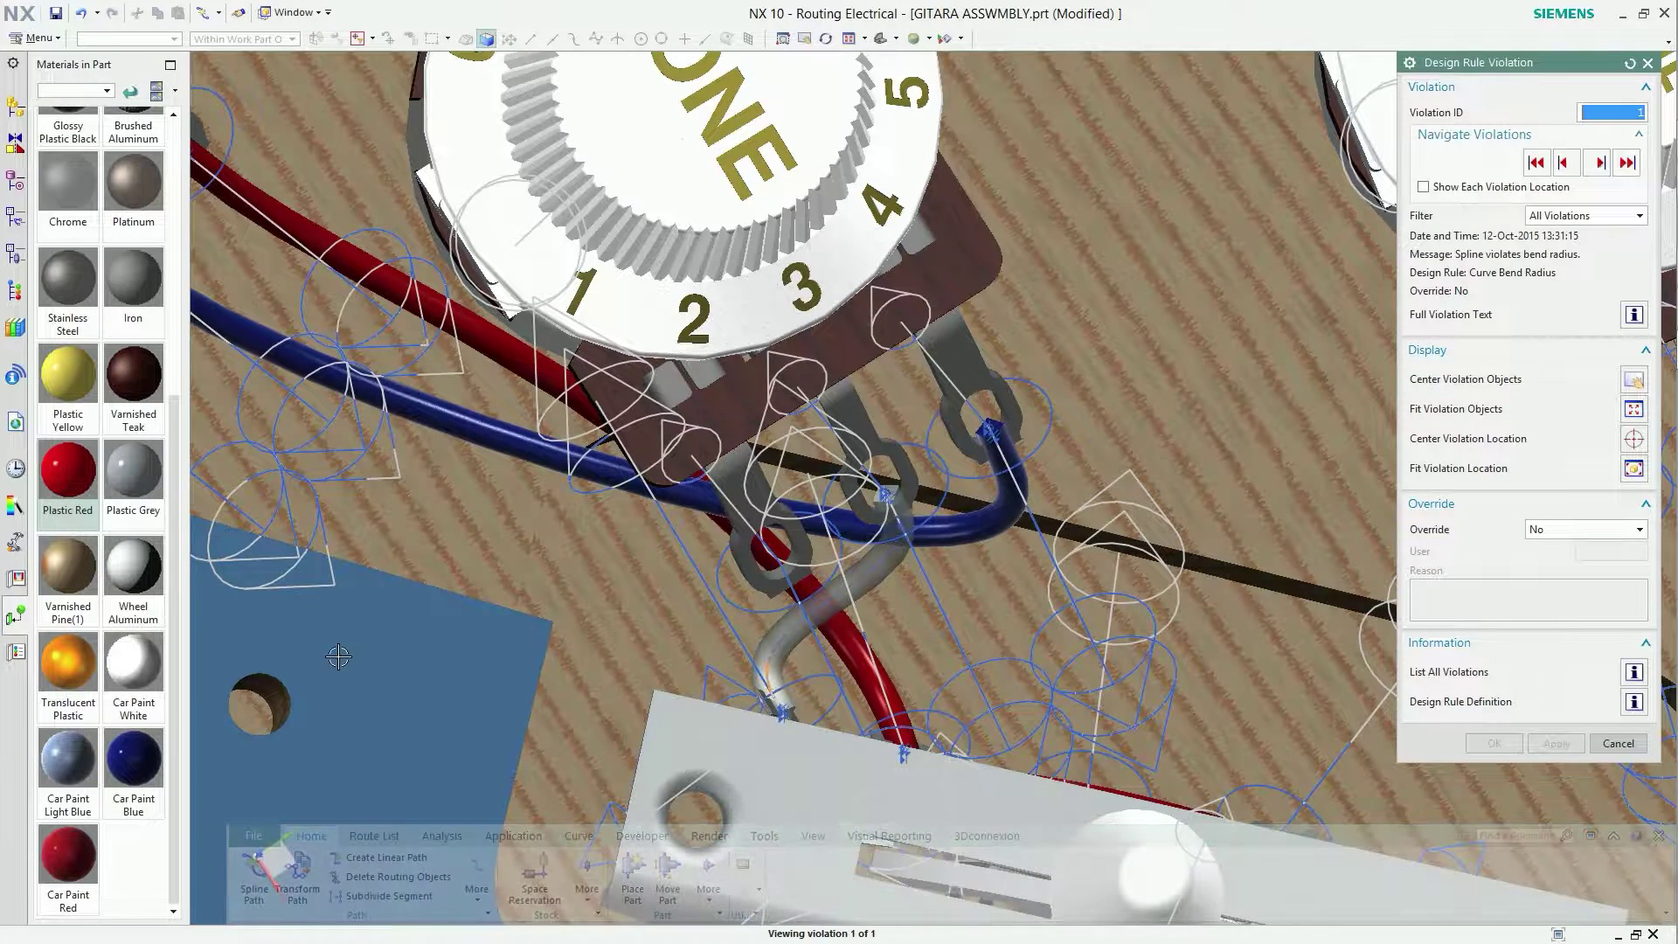
Apply Car Paint White to the new switch wire and cancel the Design Rule Violation dialog.
left_click_drag(141, 677, 783, 640)
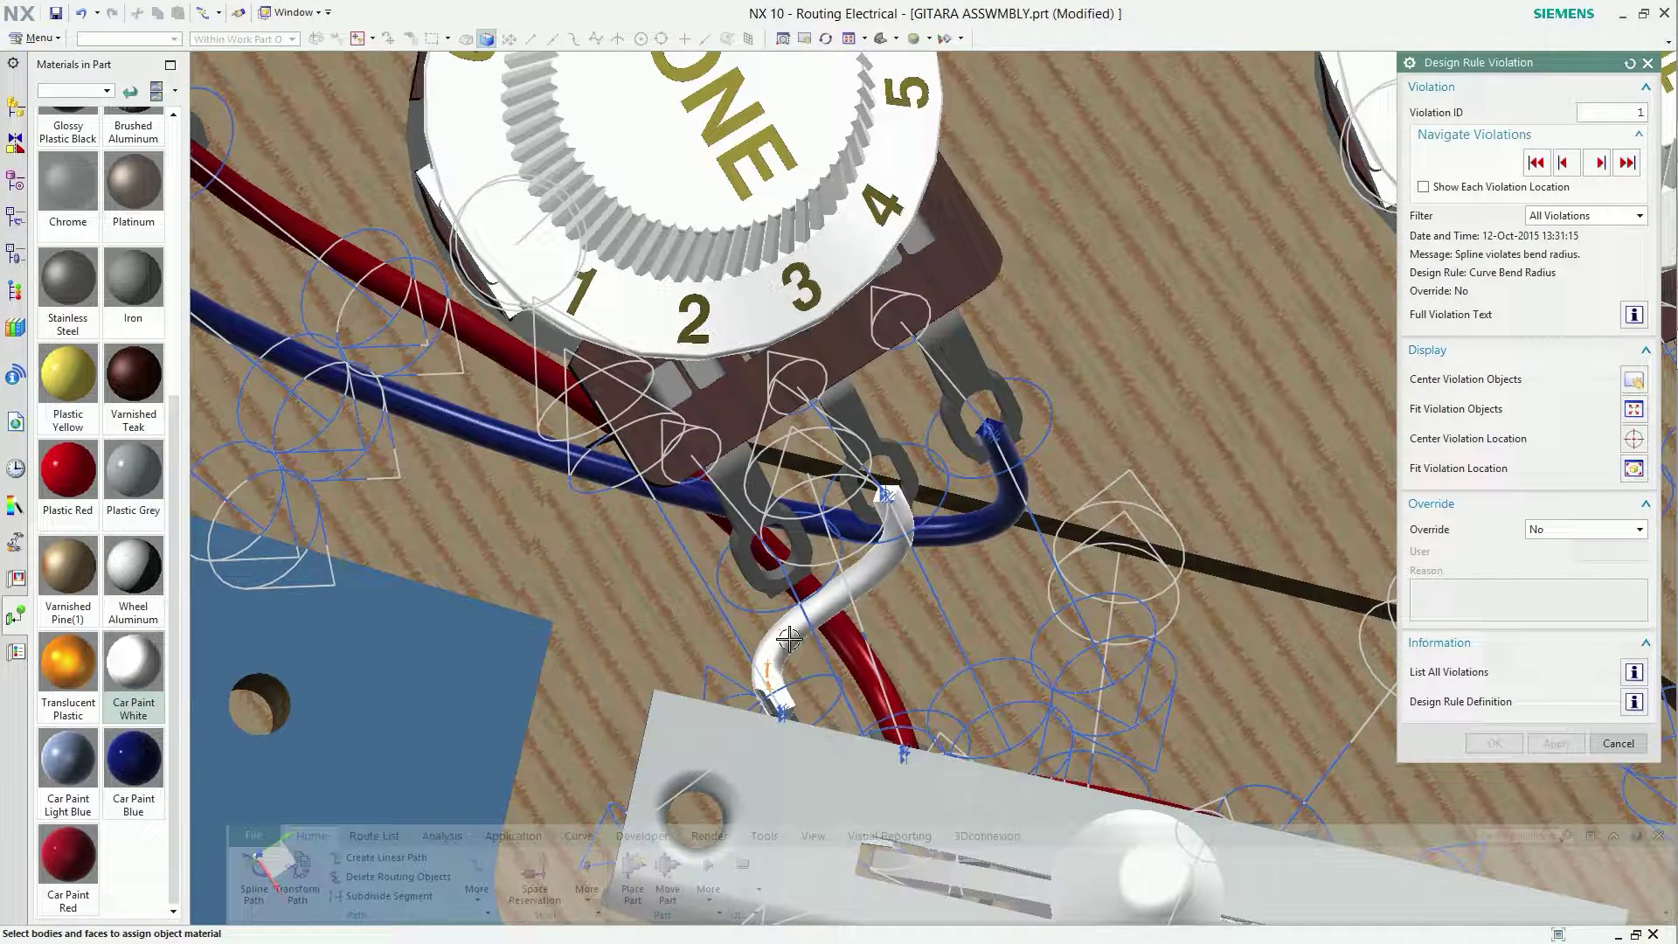
left_click(1617, 743)
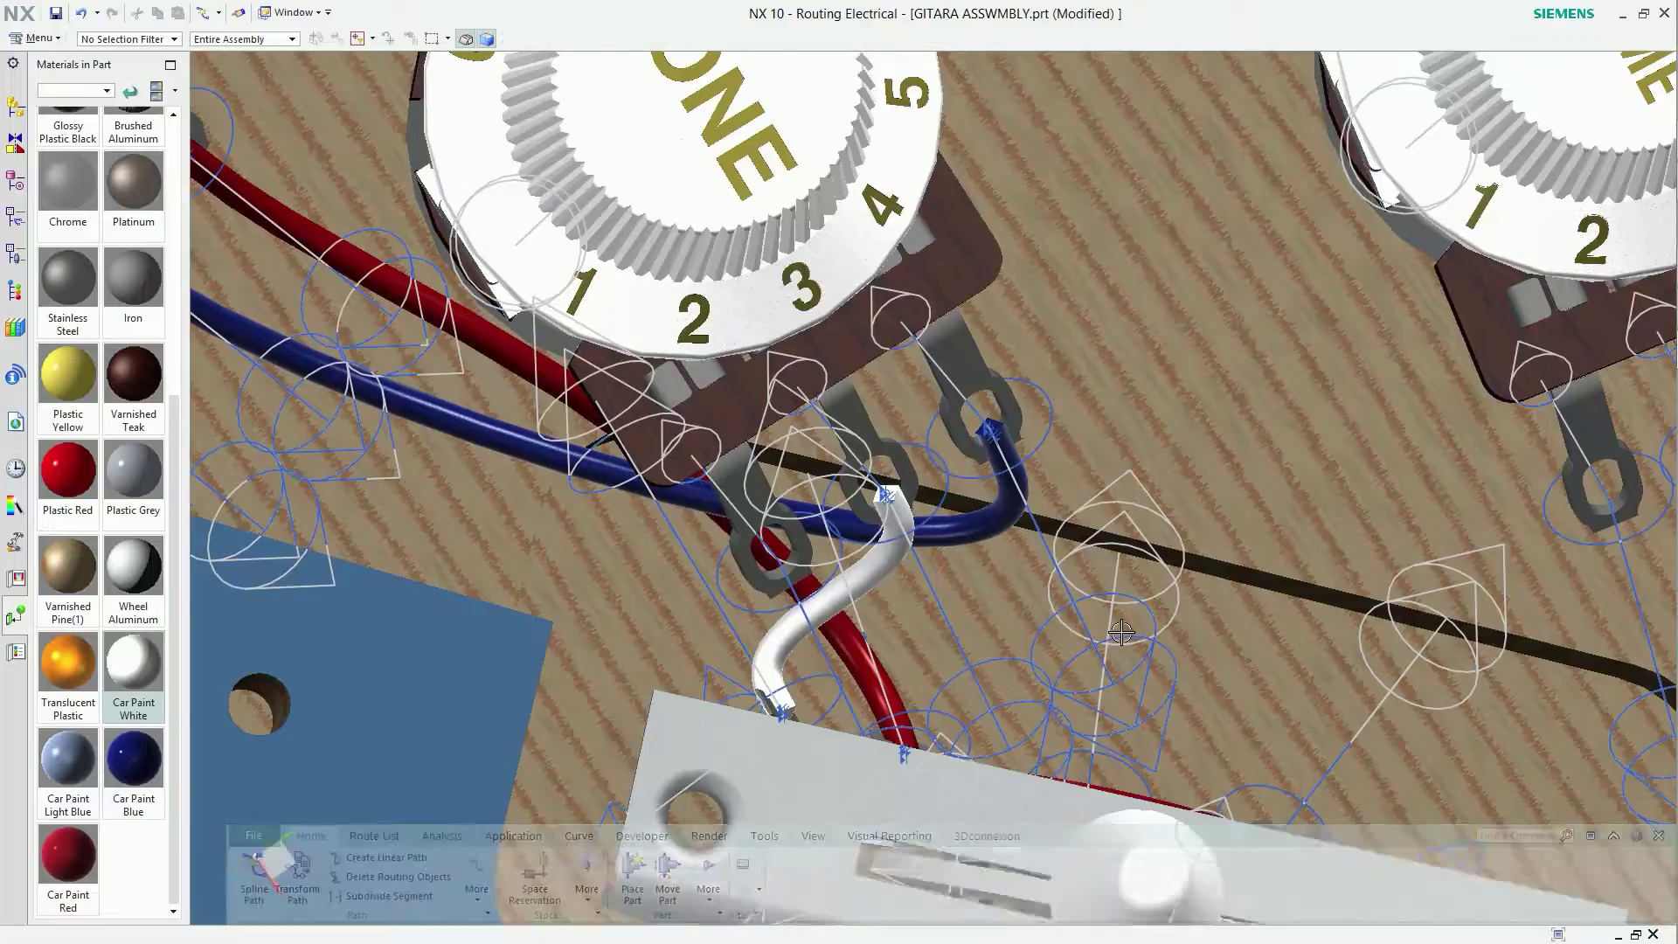
middle_click_drag(875, 572, 875, 595)
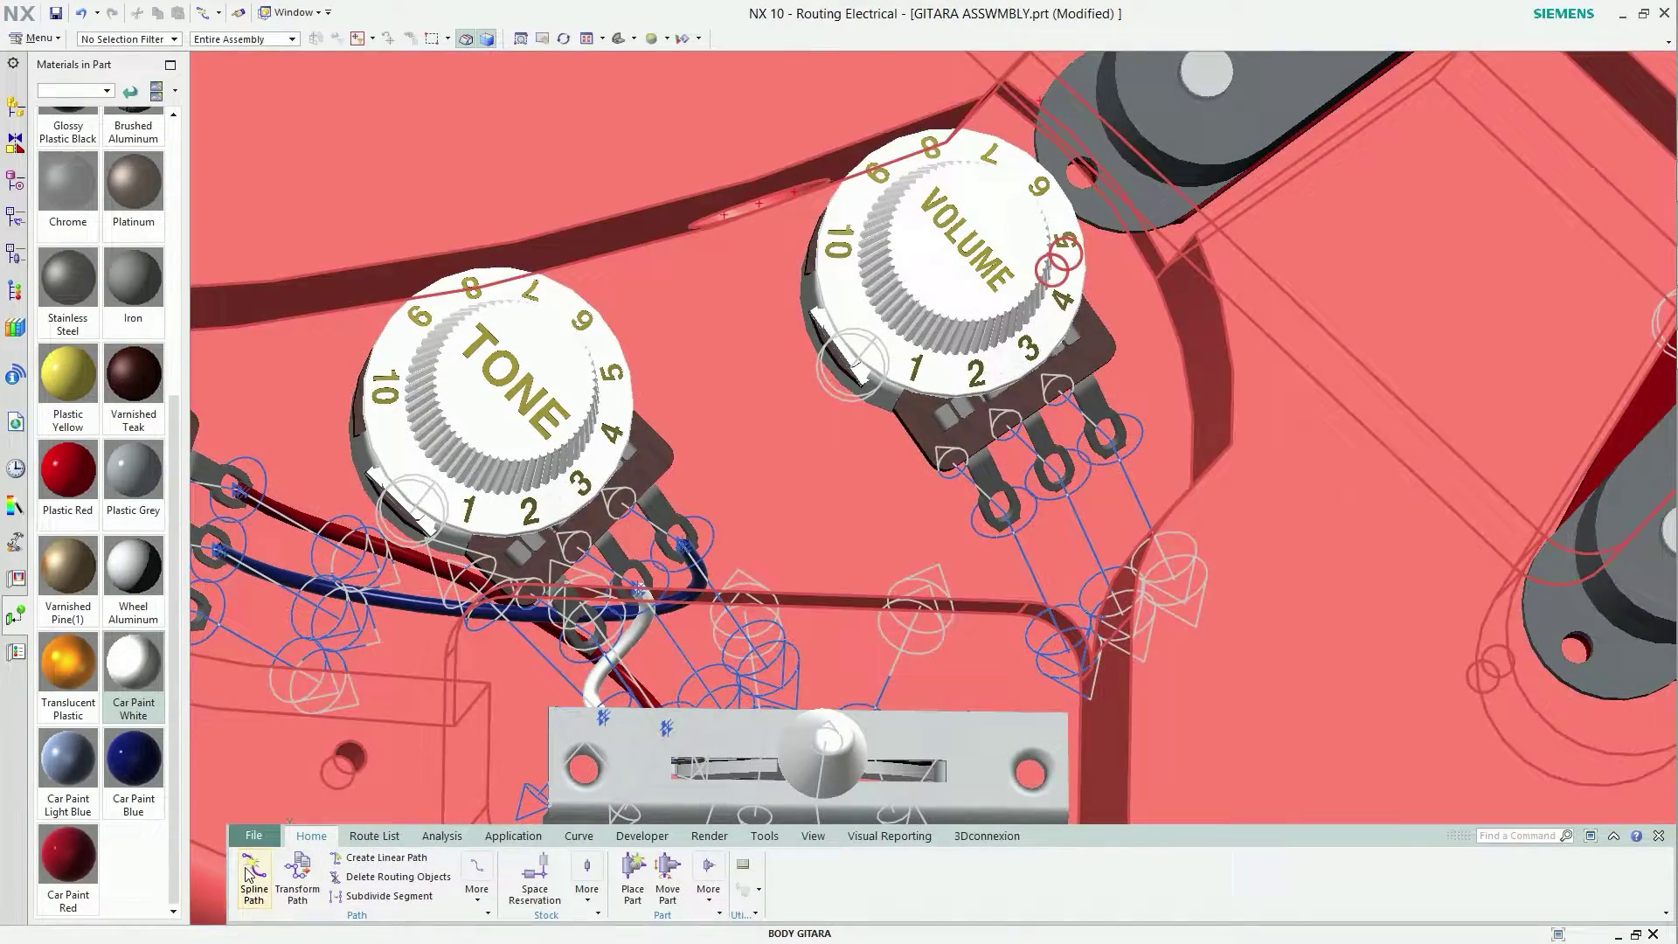
Route a spline from a volume pot terminal to the switch with Back Extension 2.5 and Forward Extension 4.
left_click(250, 876)
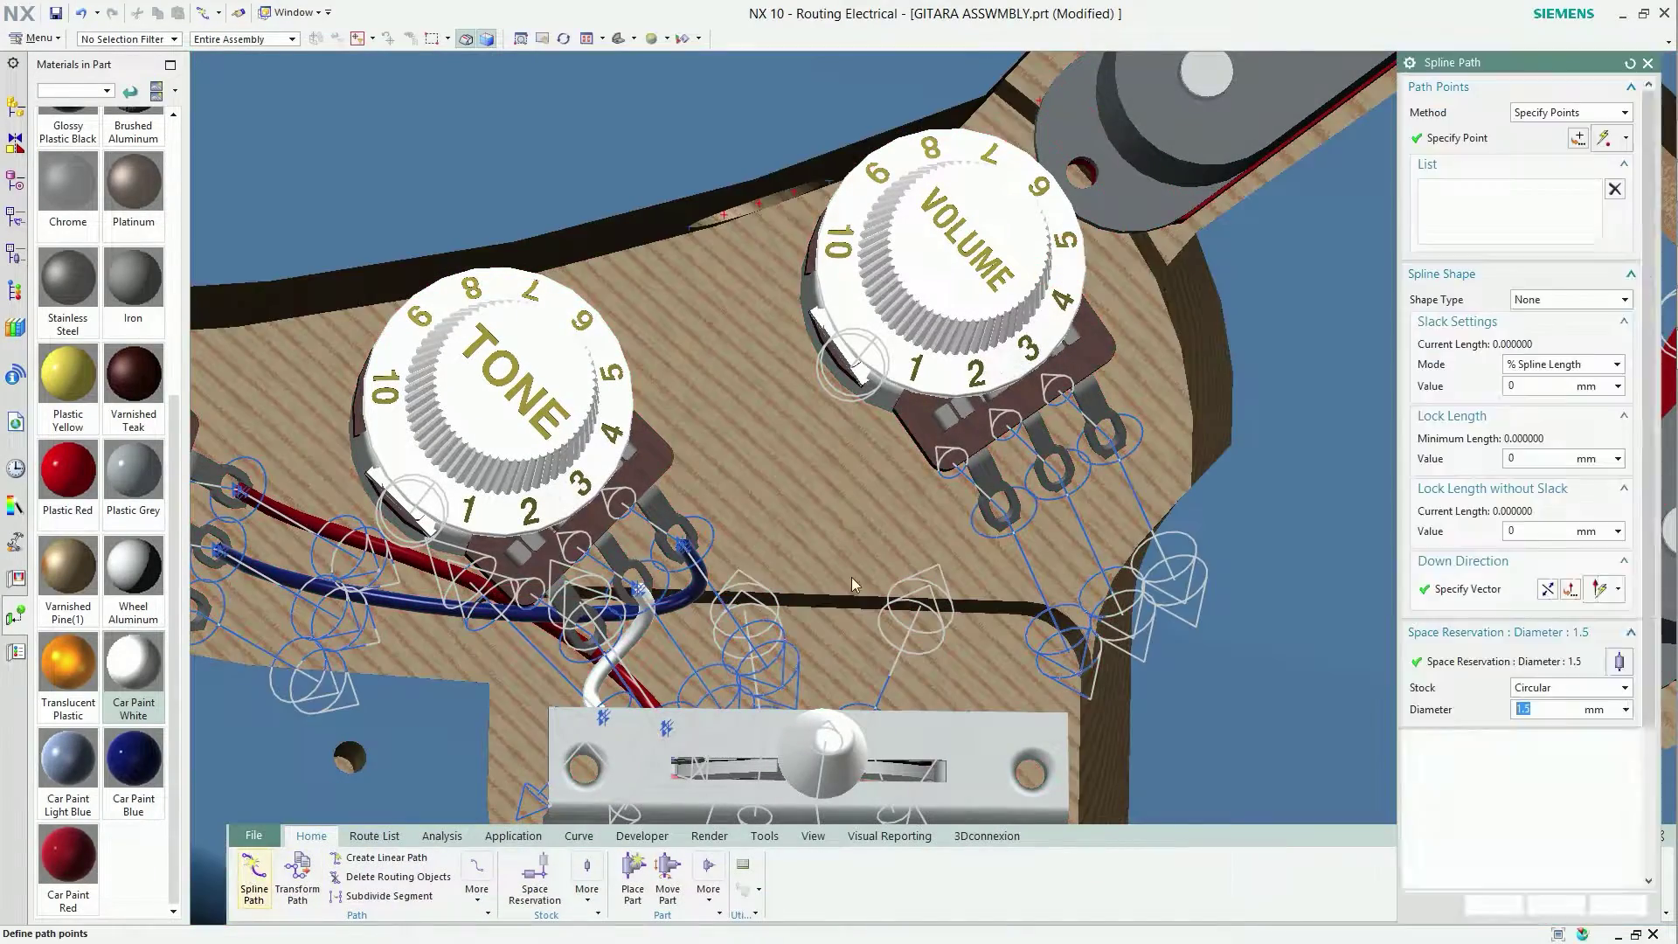
left_click(1034, 568)
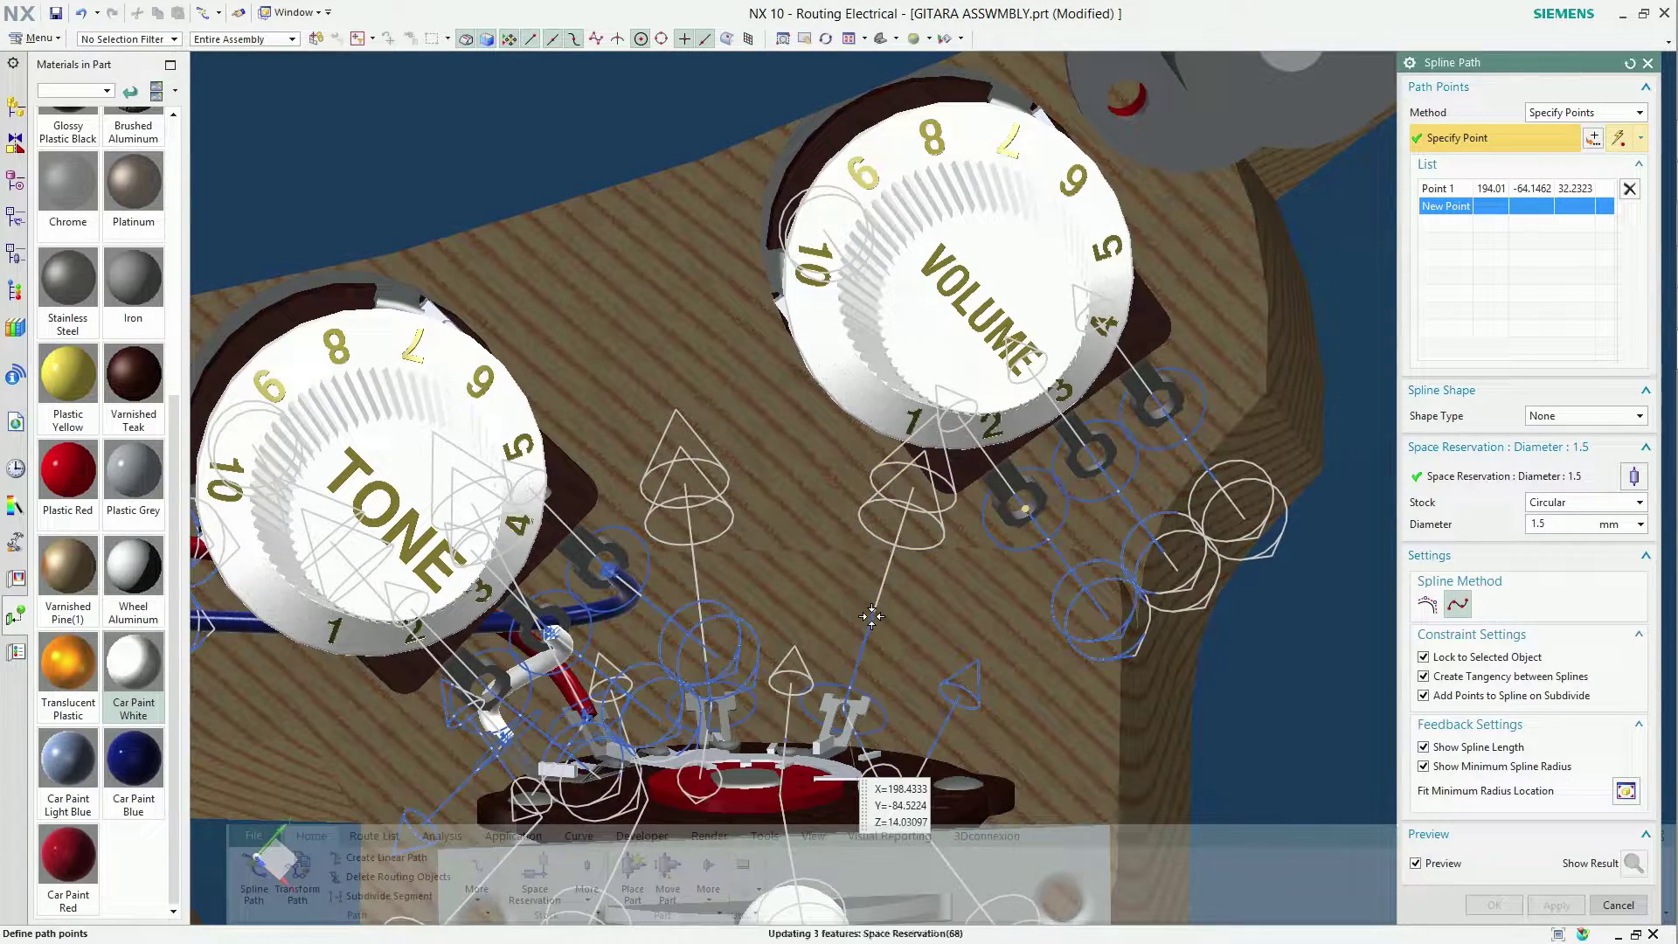
left_click(872, 616)
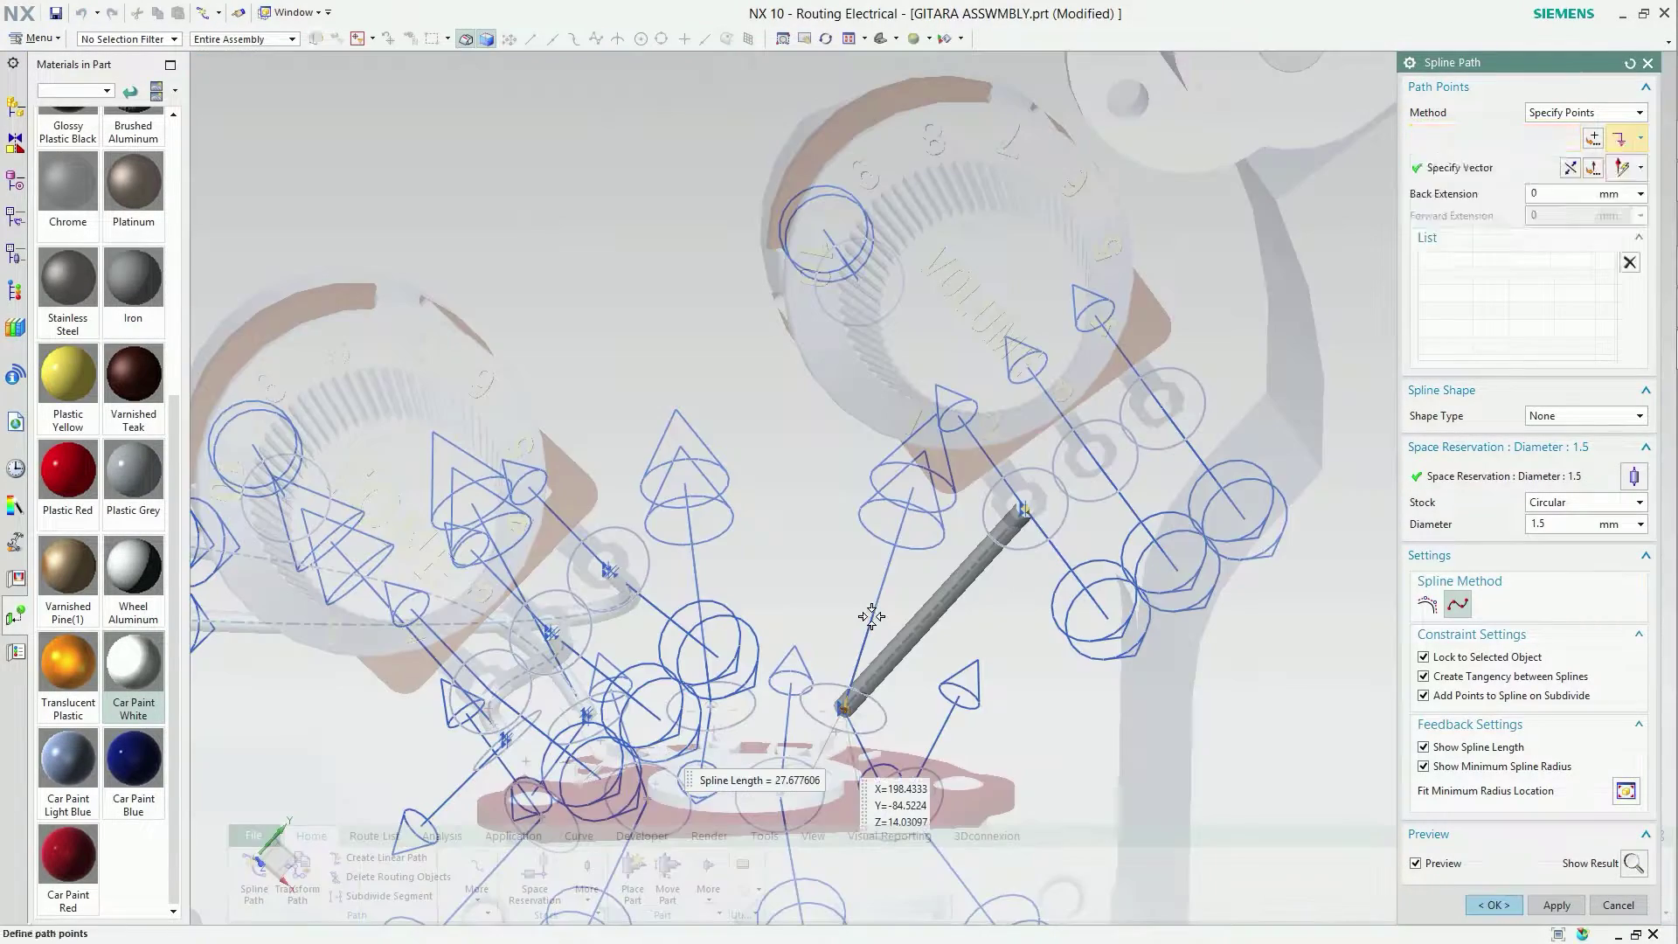
left_click(859, 672)
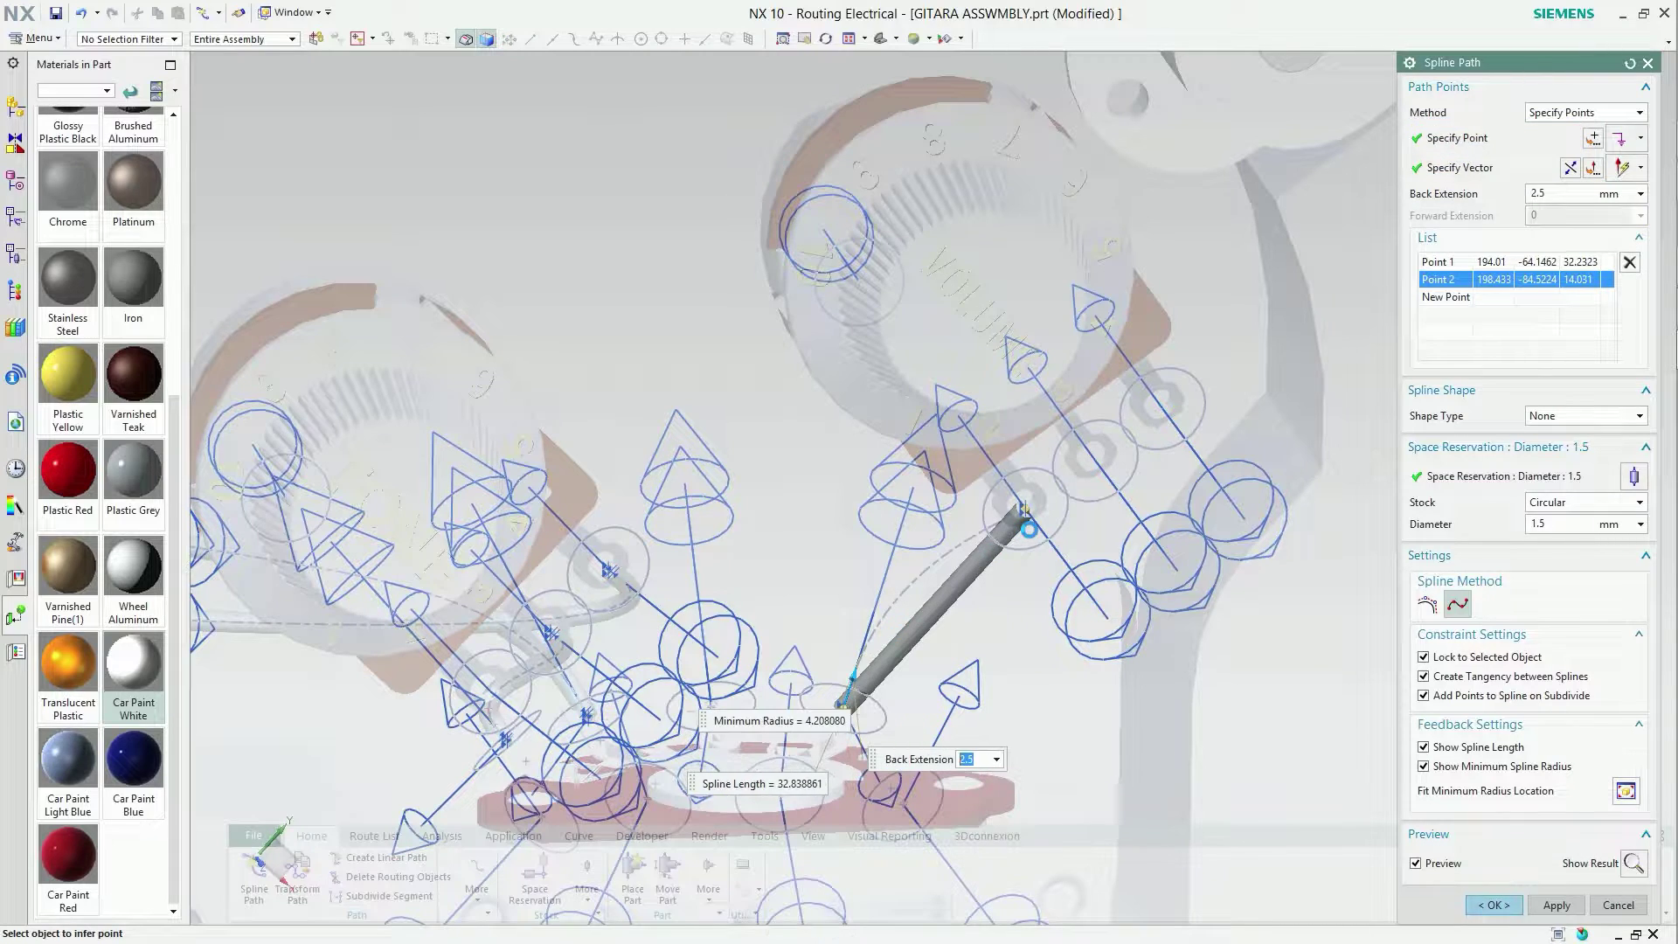
left_click(1055, 543)
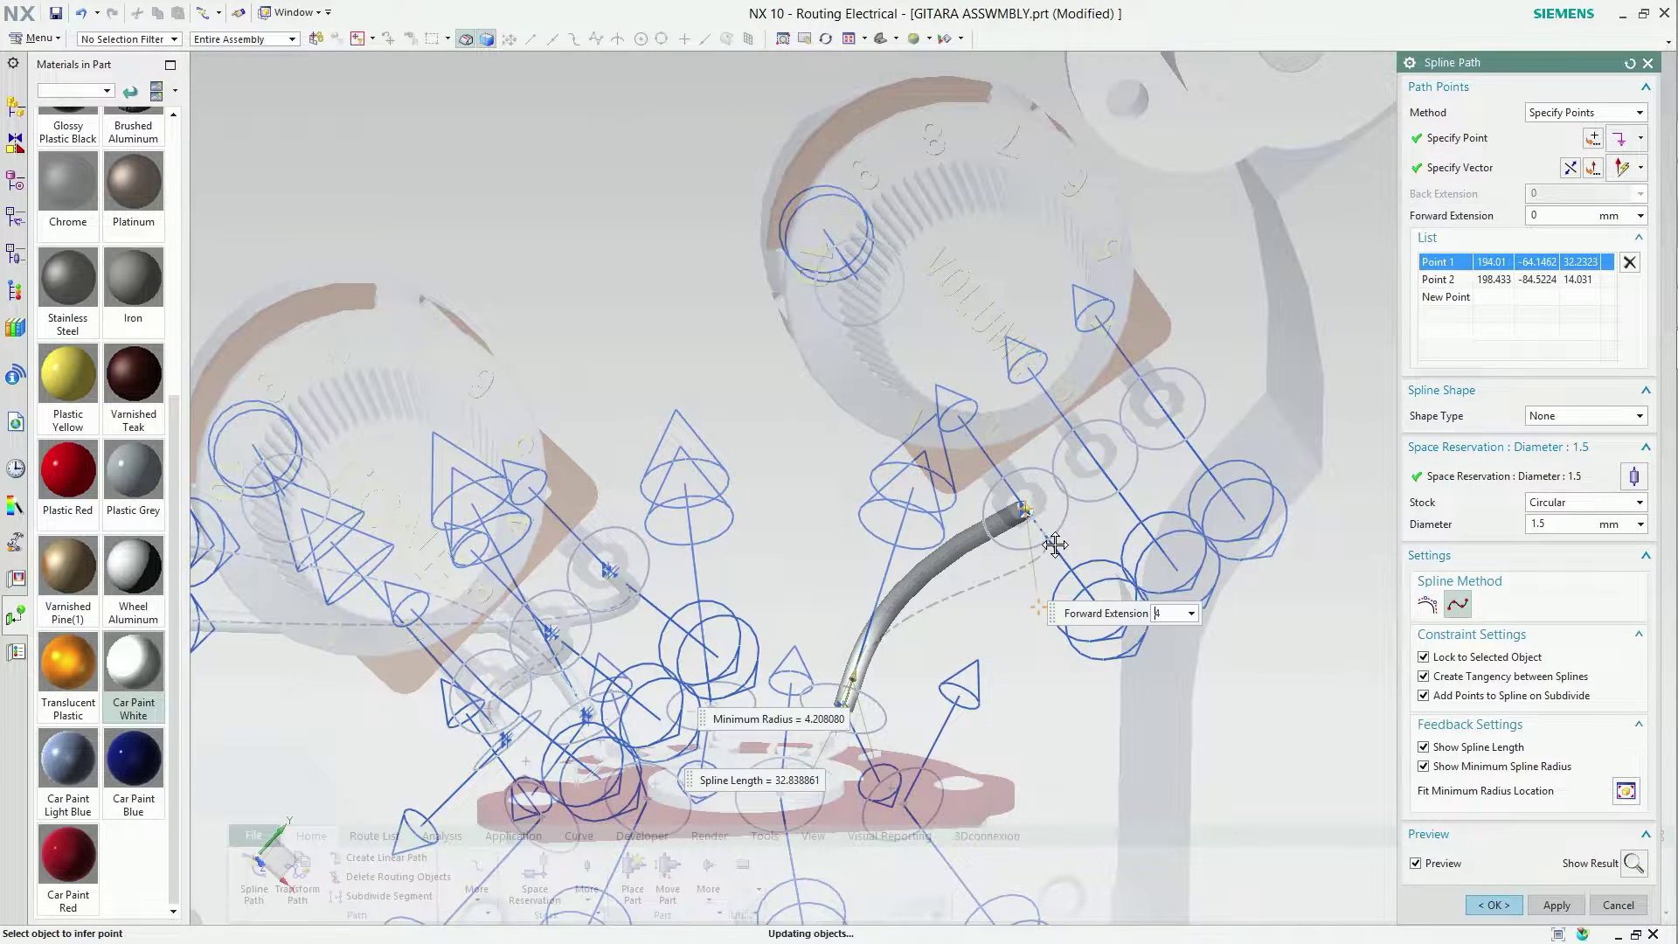
left_click(1500, 900)
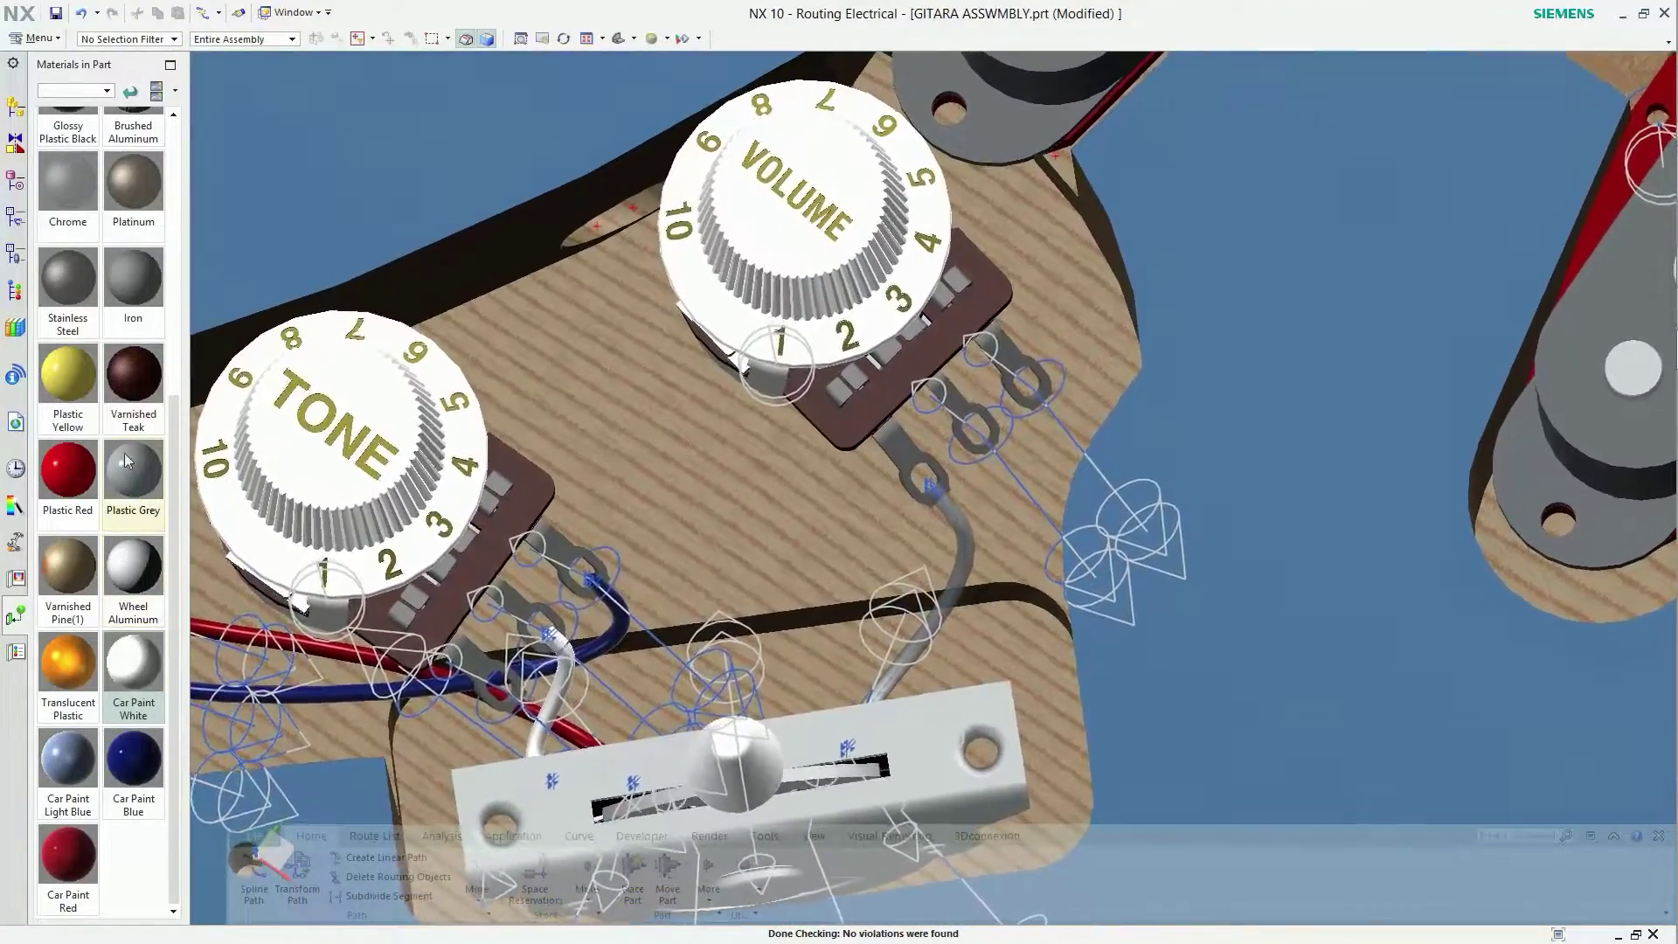
Give the new wire Varnished Teak, hide BODY GITARA, and start another spline path near the switch.
left_click_drag(129, 375, 960, 527)
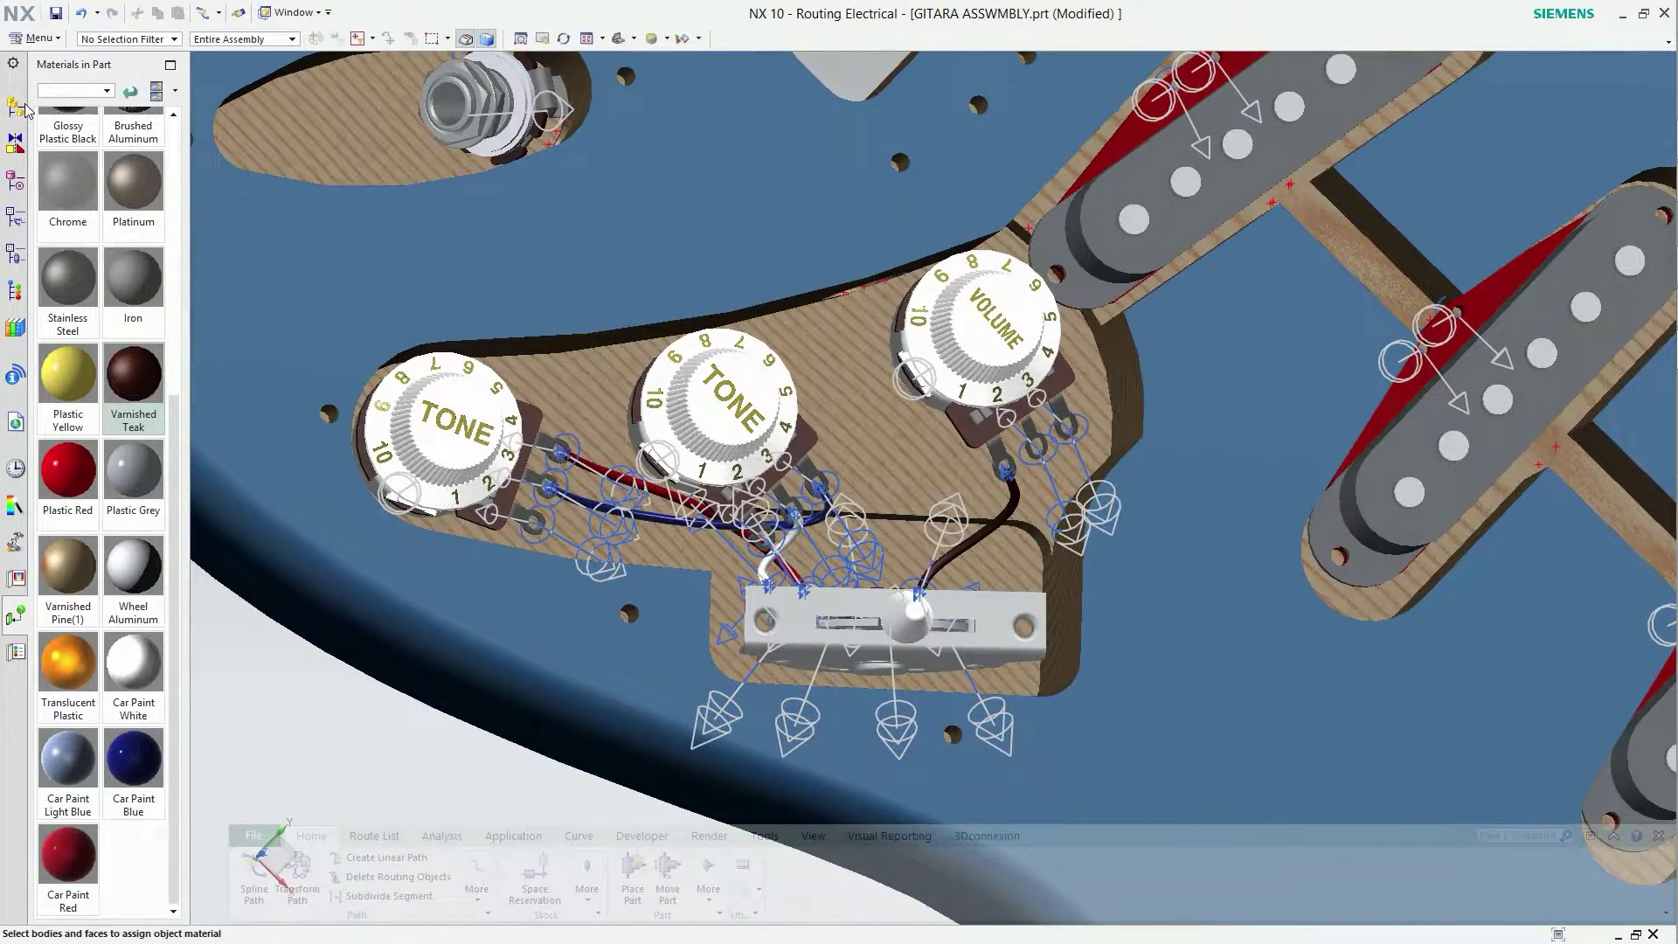
left_click(17, 106)
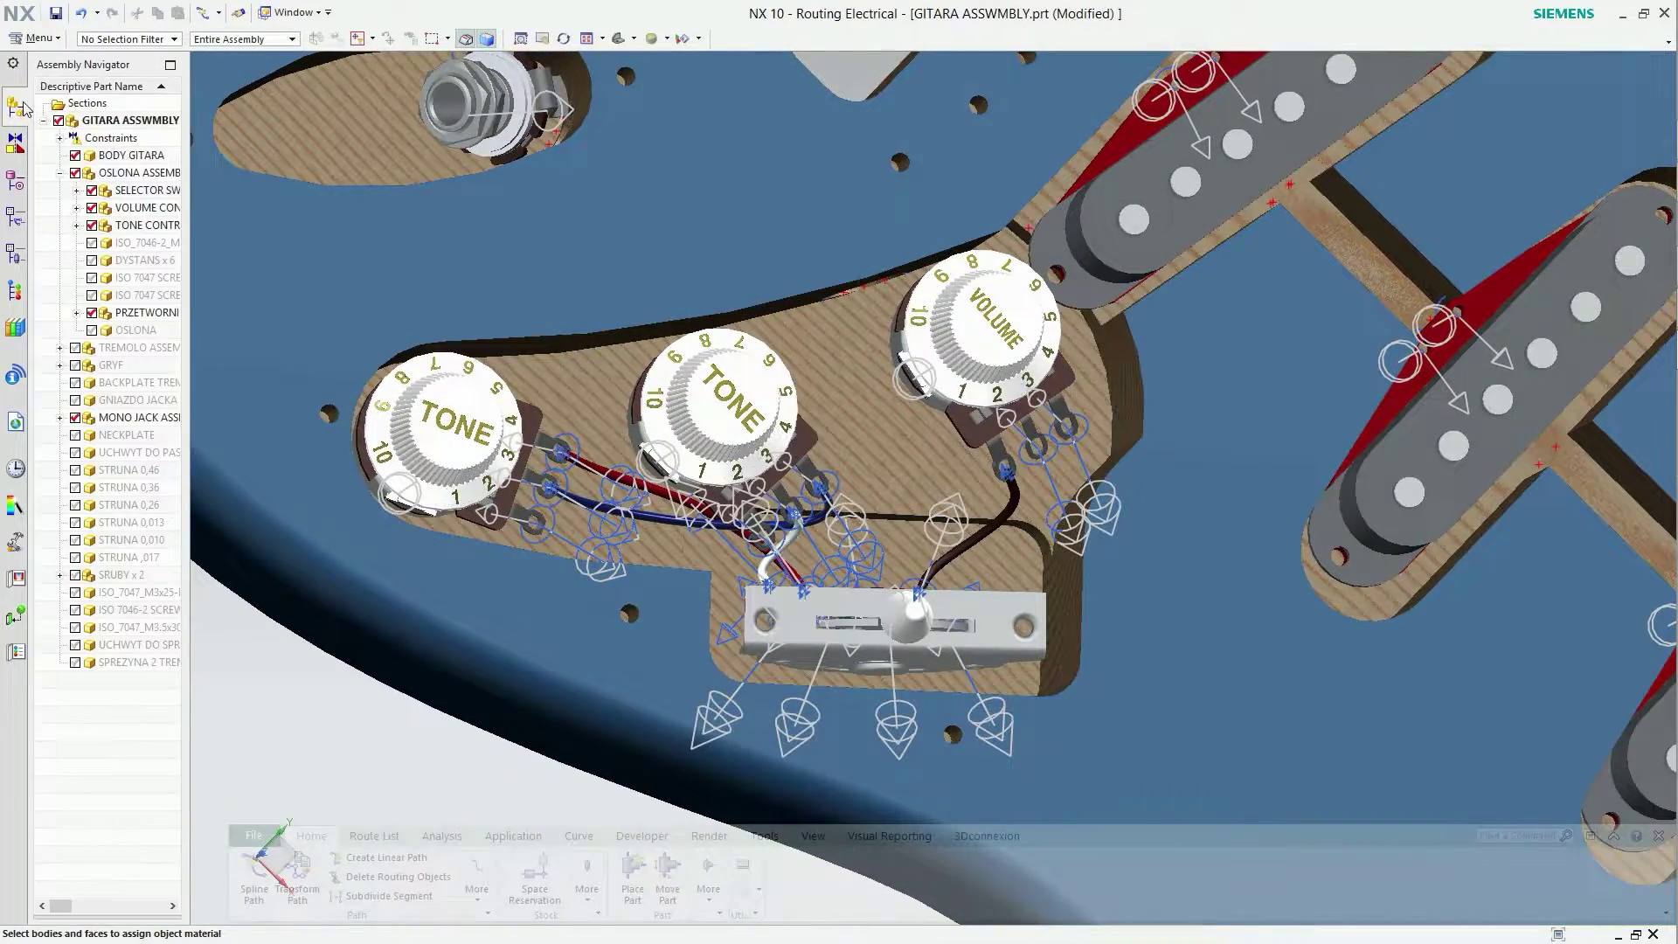
left_click(76, 156)
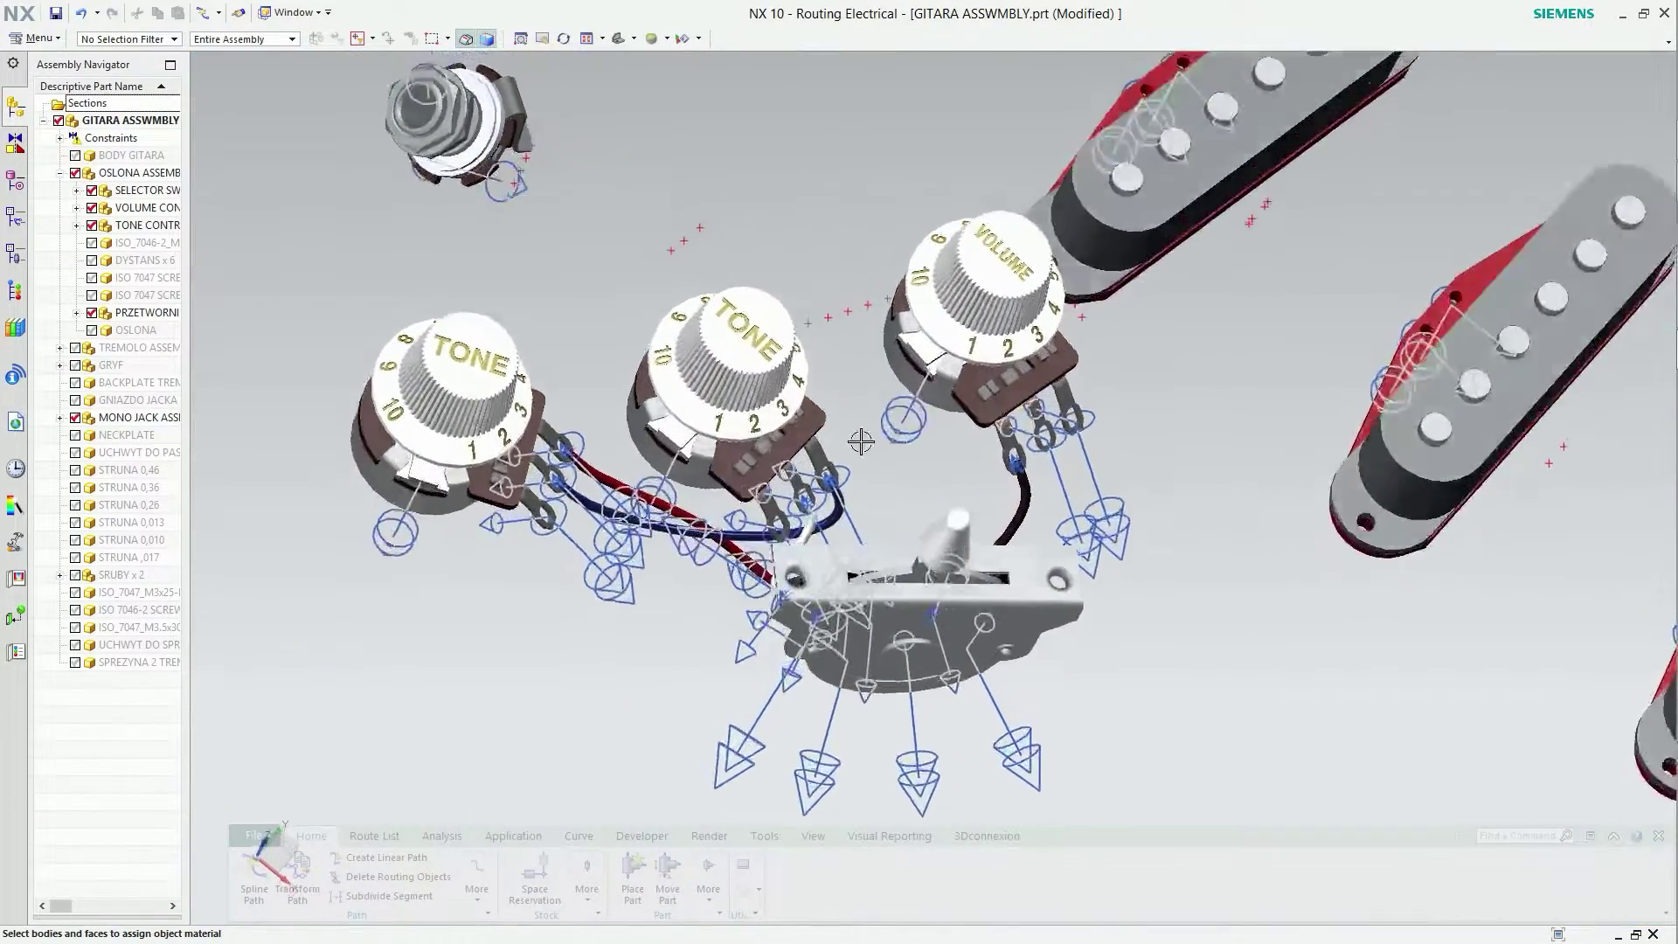
left_click(253, 874)
mouse_move(714, 813)
middle_mouse_down()
mouse_move(860, 784)
mouse_move(777, 691)
mouse_move(797, 641)
mouse_move(722, 758)
middle_mouse_up()
Place a two-point spline from the switch terminal with a flipped 2 mm back extension.
left_click(793, 595)
left_click(722, 757)
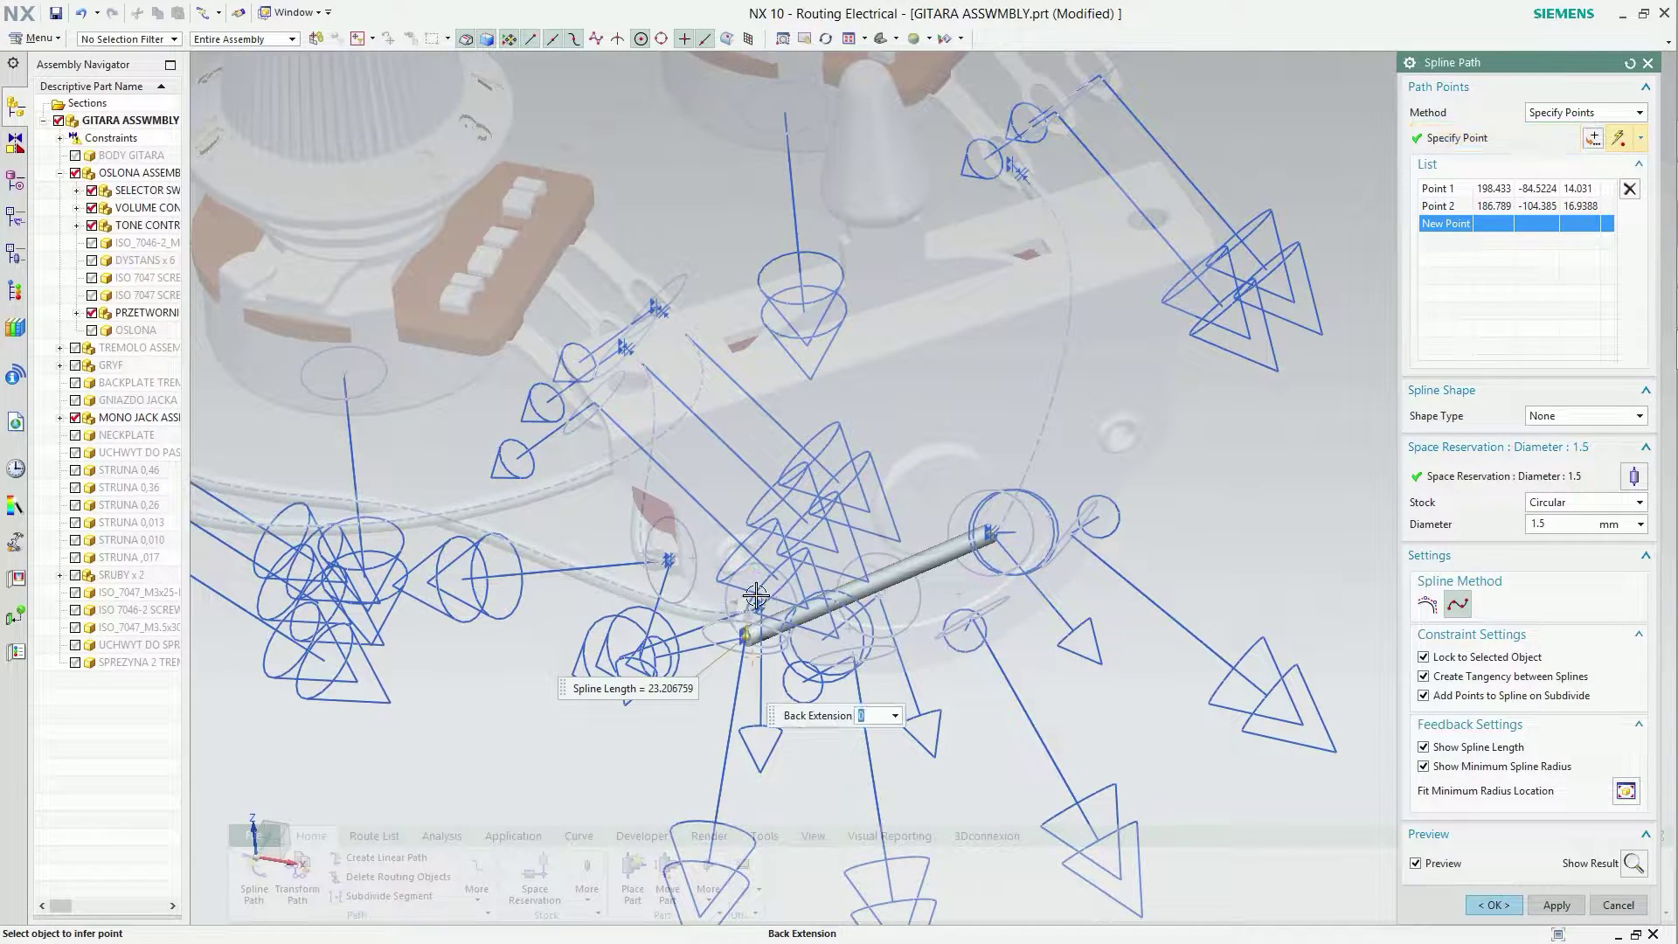
type("2")
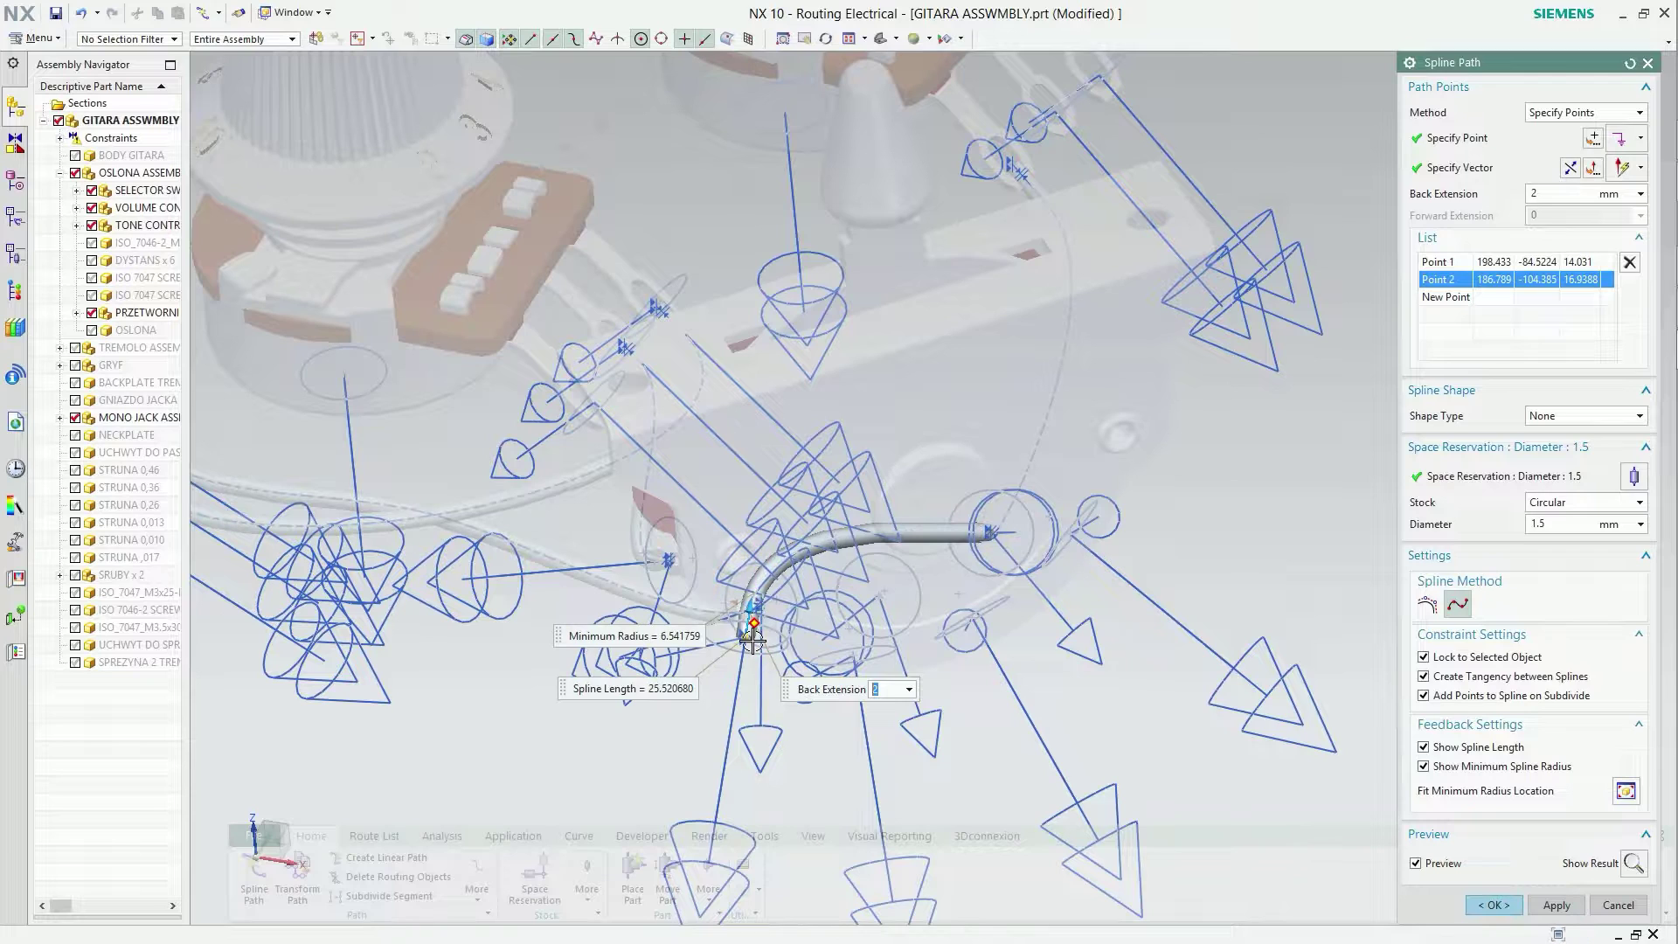
right_click(744, 652)
left_click(791, 732)
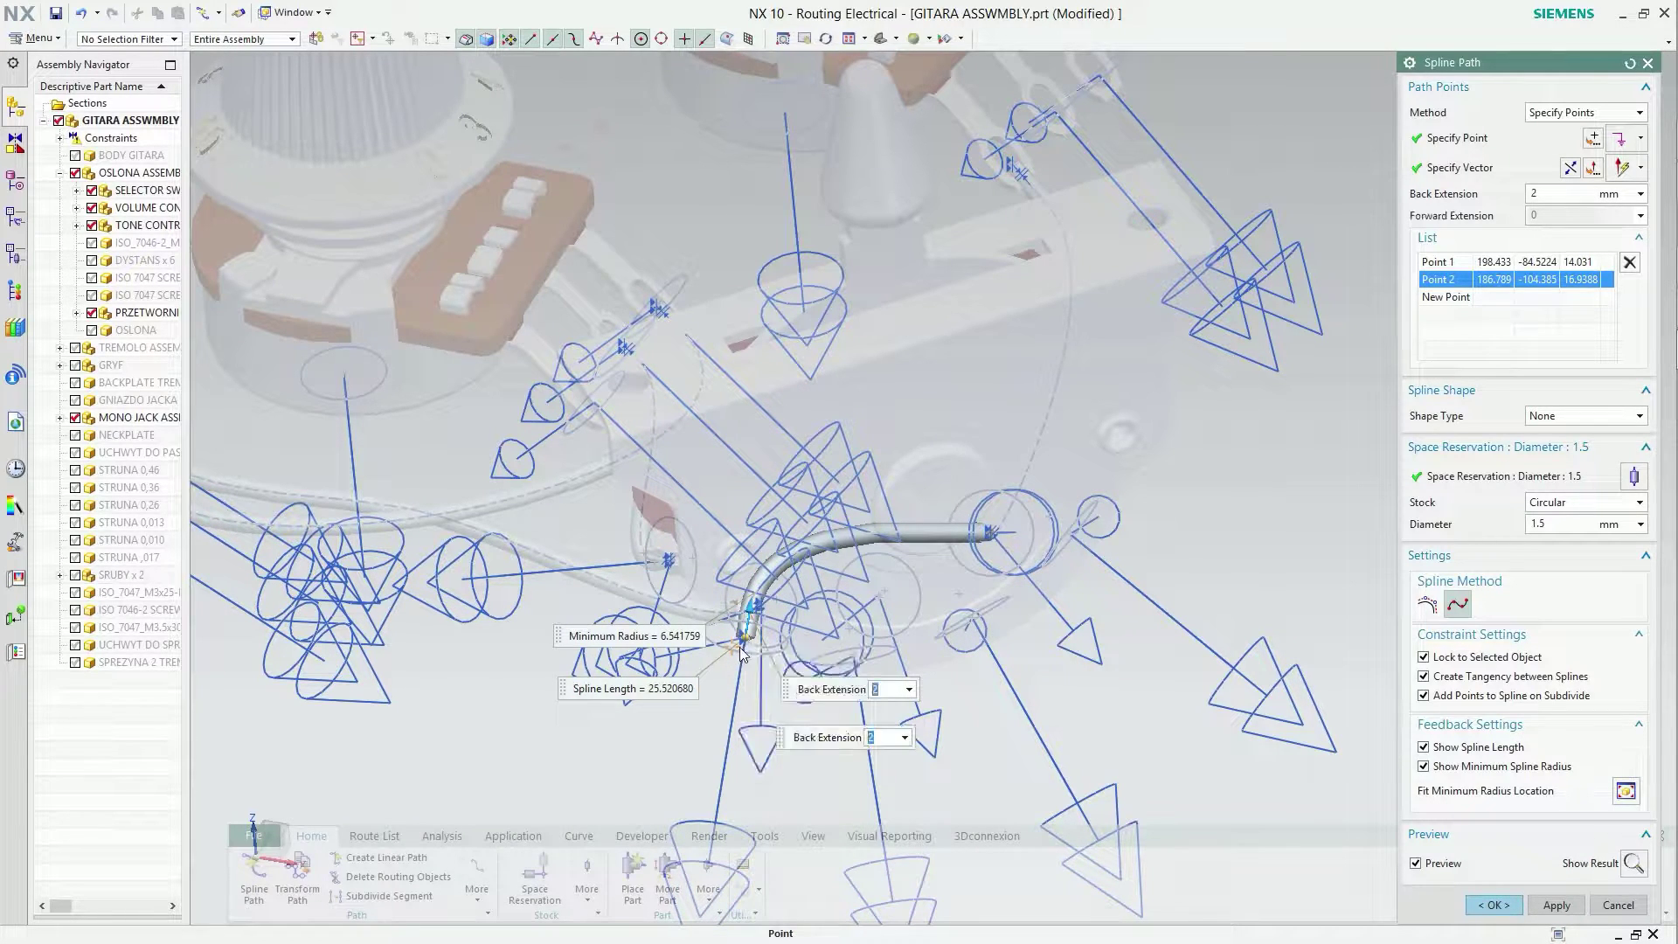
Set a 3 mm forward extension at the switch end and create the wire.
left_click(1002, 528)
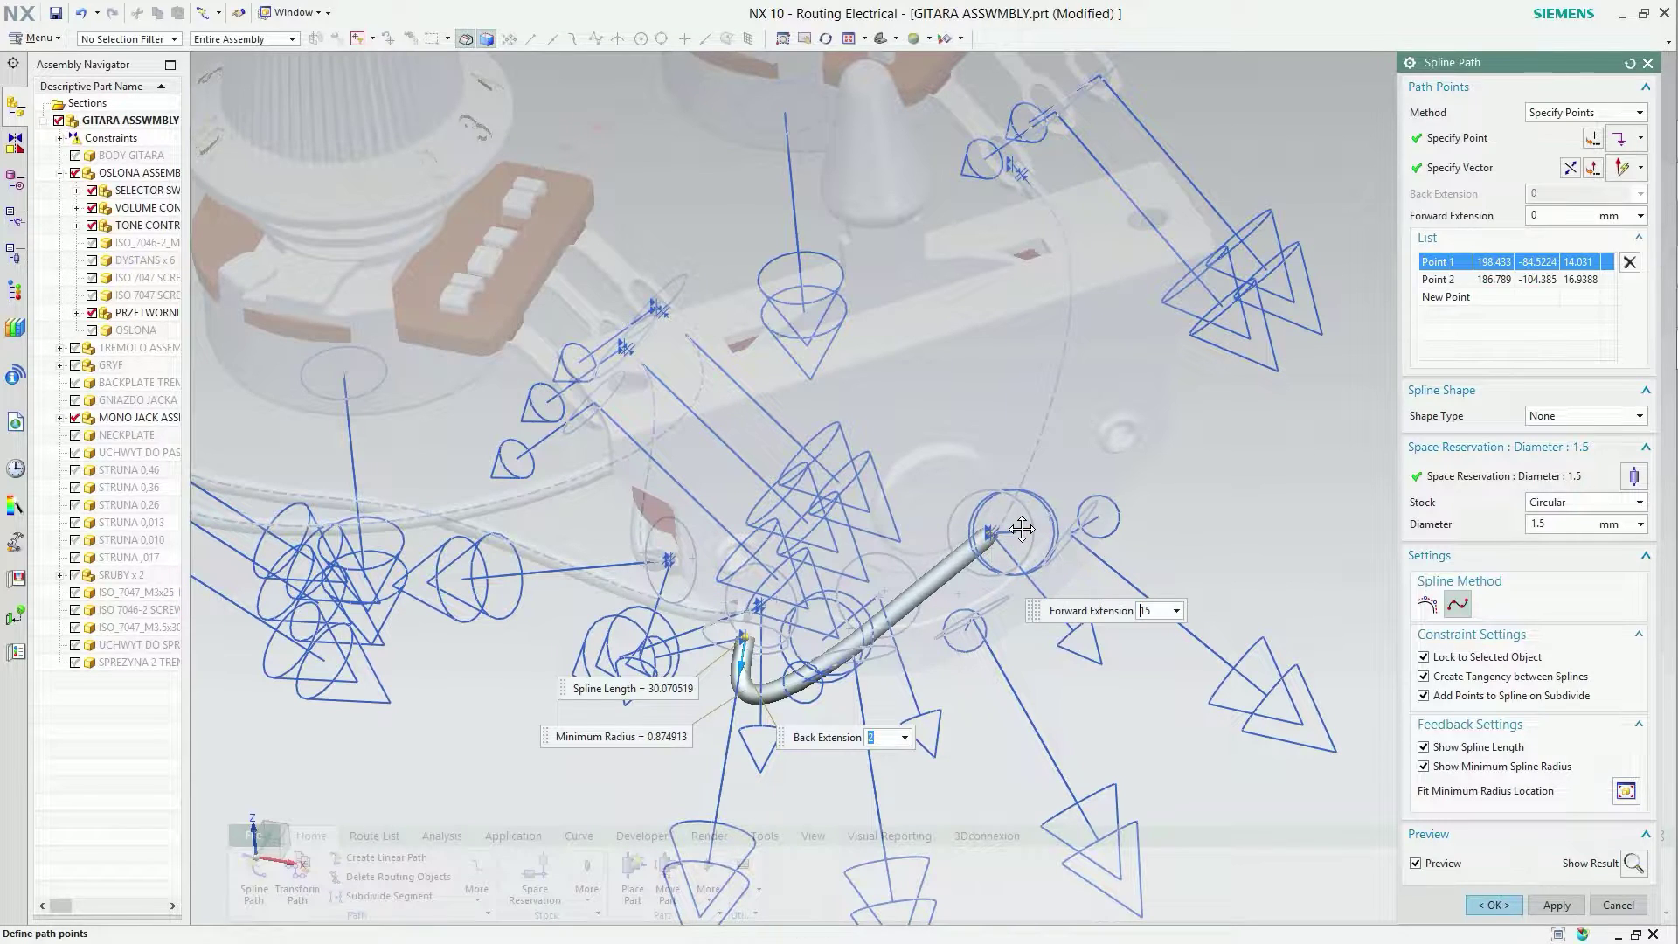
left_click_drag(1025, 529, 1034, 528)
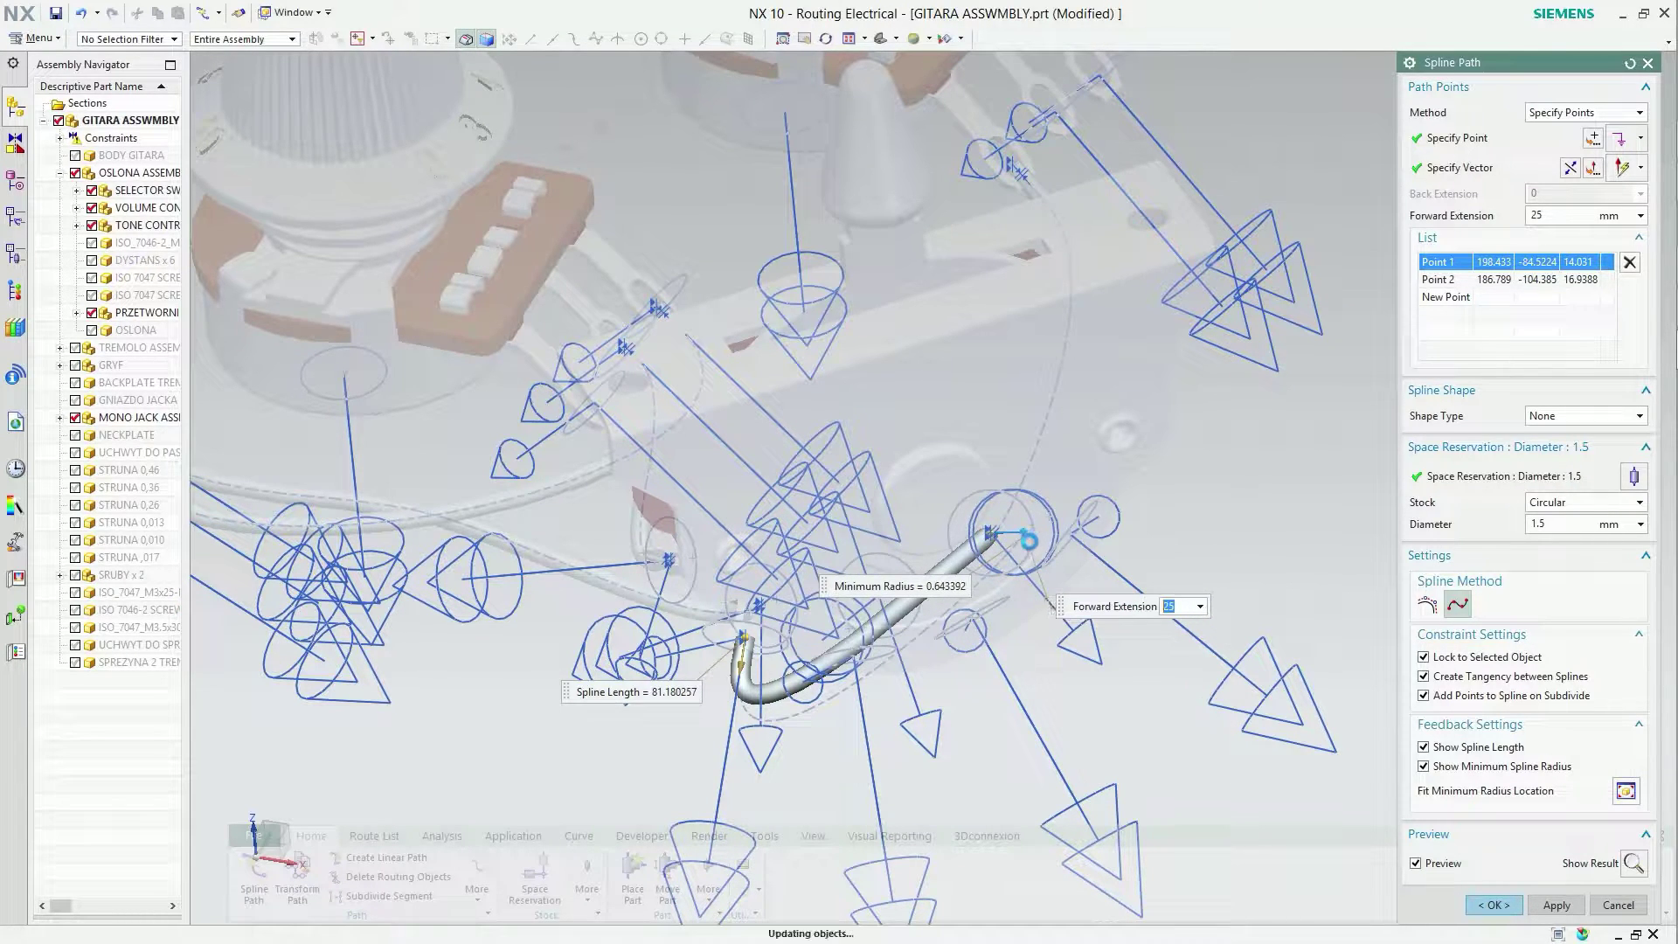
type("3")
key("Return")
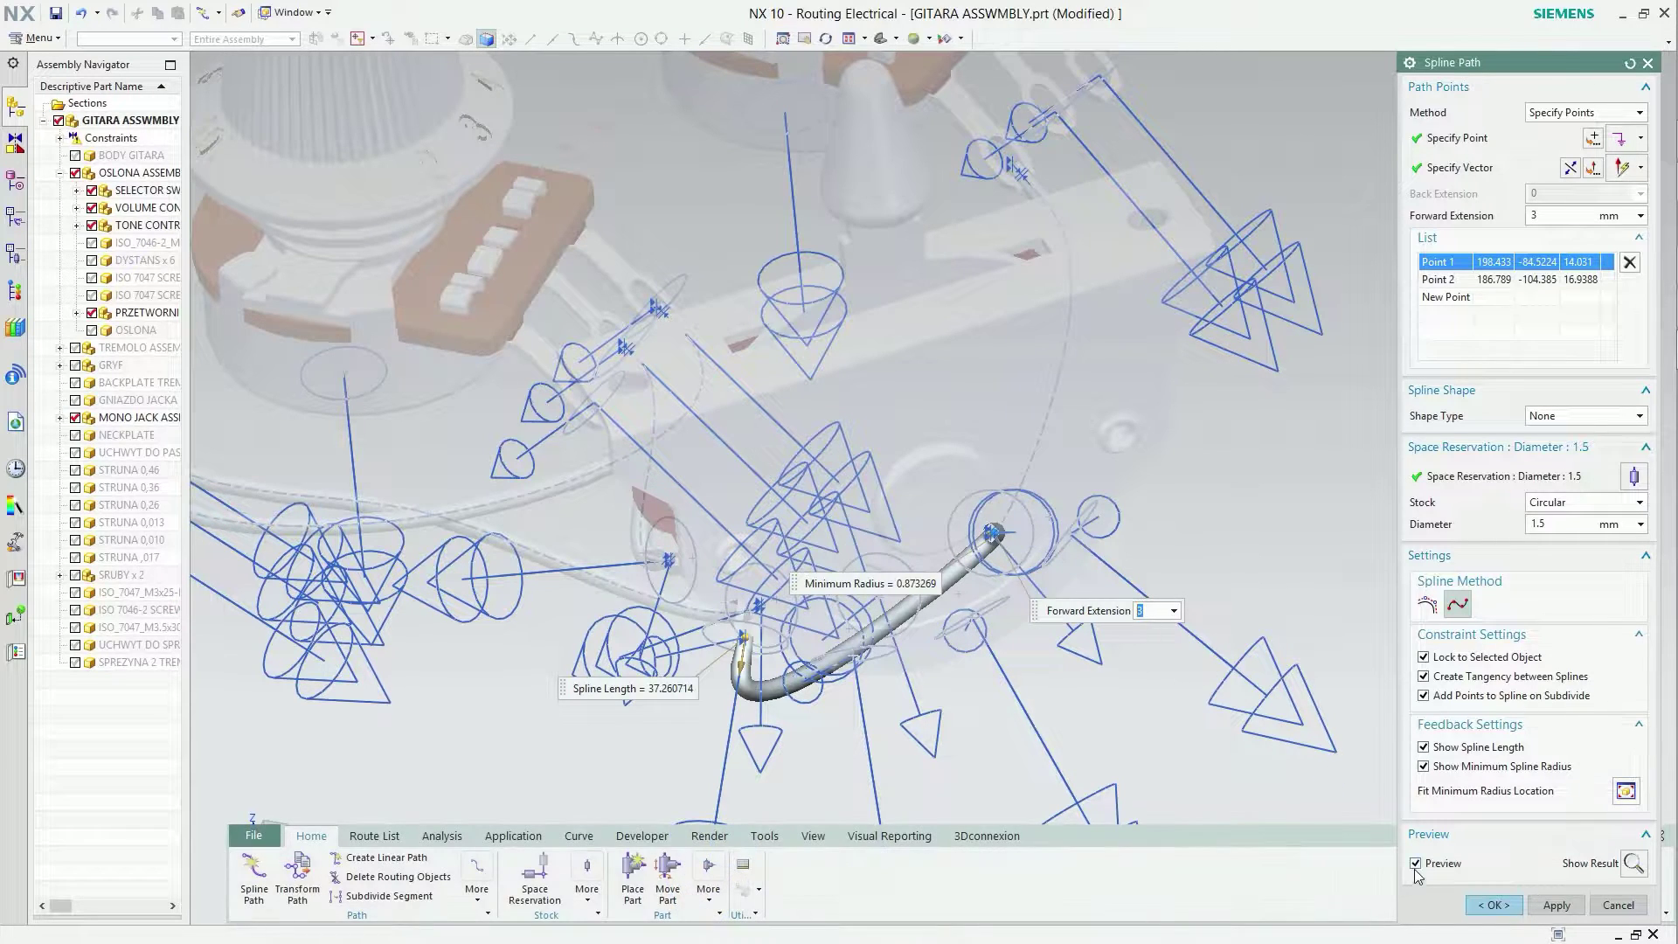
left_click(1495, 905)
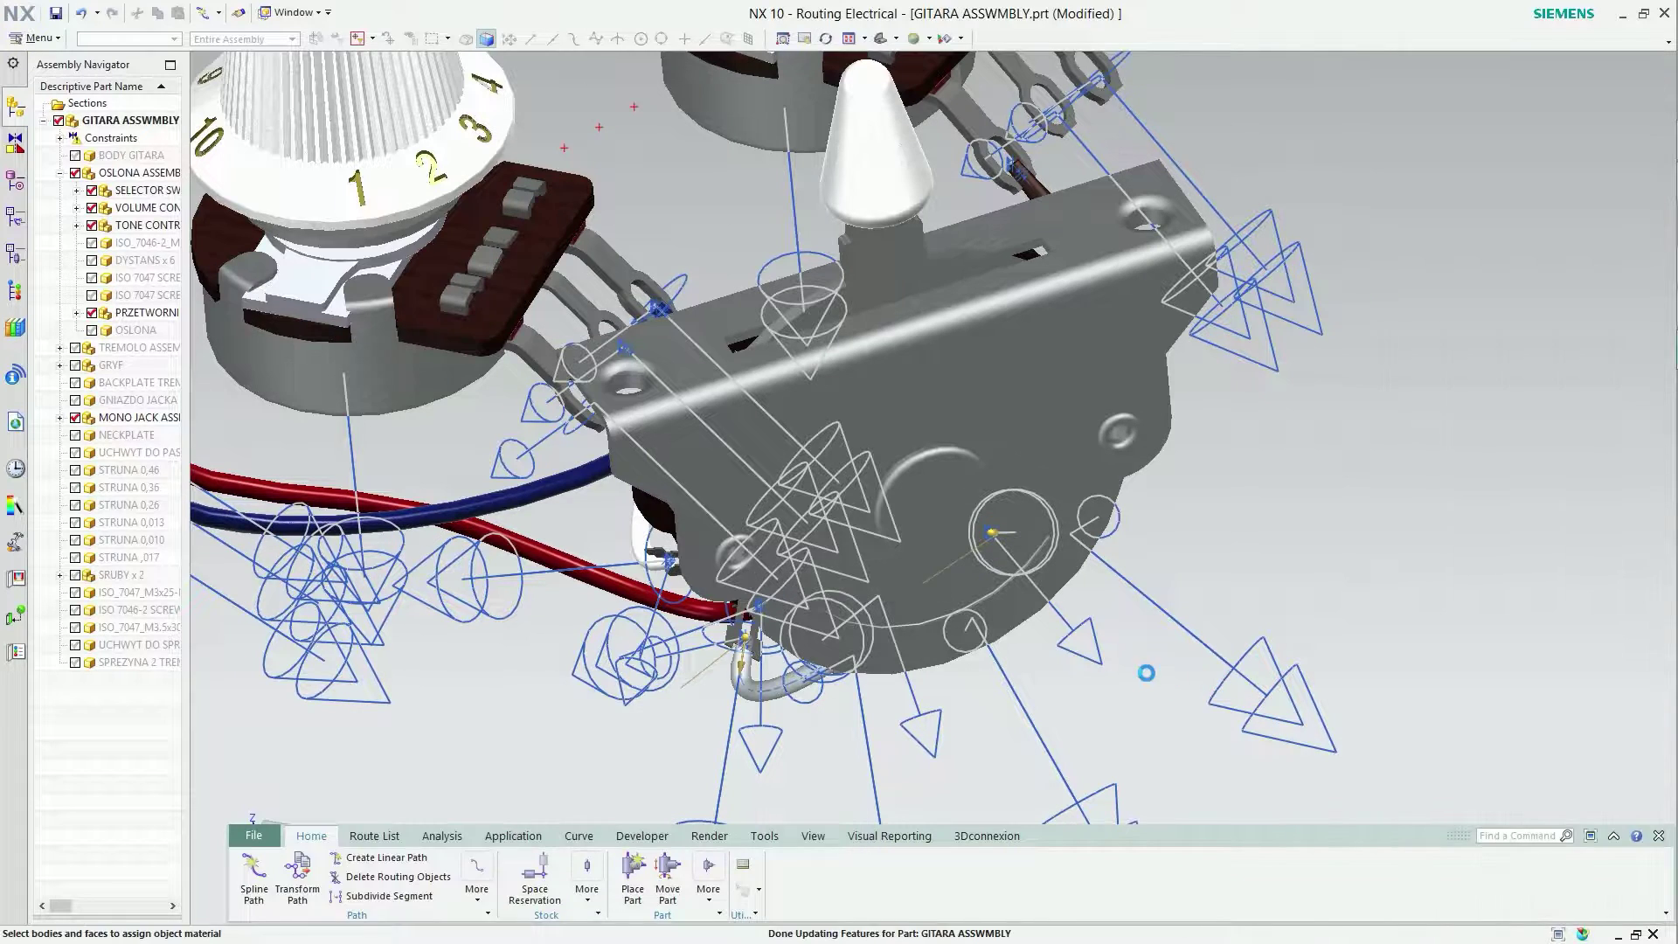
Apply Translucent Plastic, then Varnished Teak, to the fifth wire, cancelling the bend-radius violation report.
left_click(16, 622)
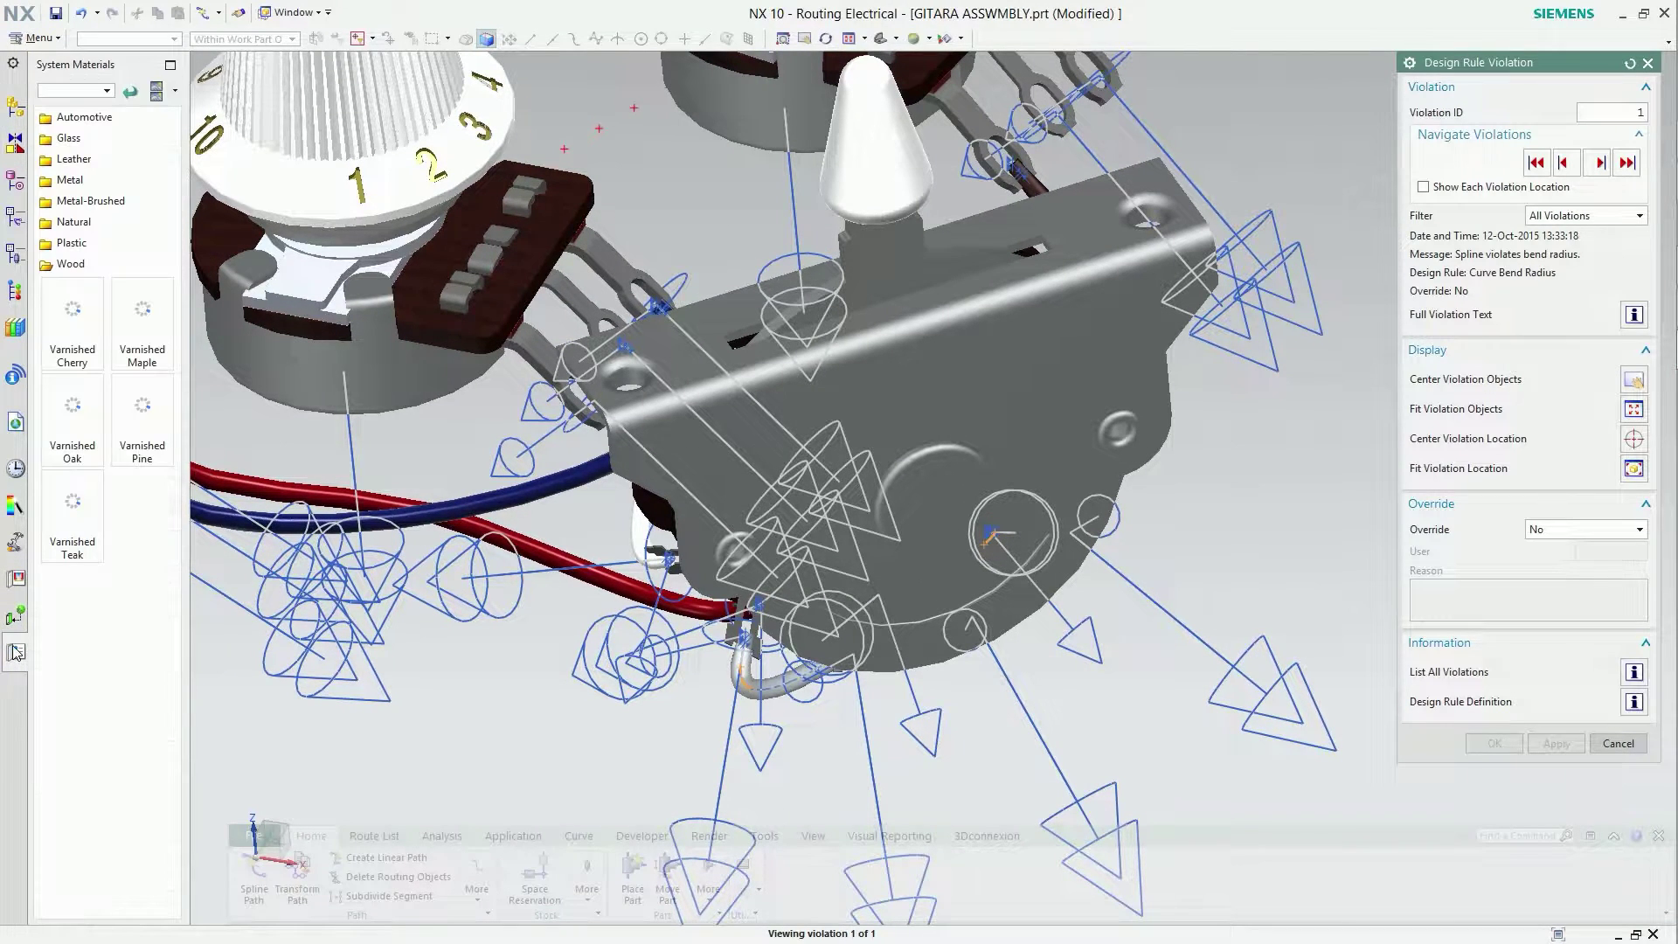
left_click(15, 623)
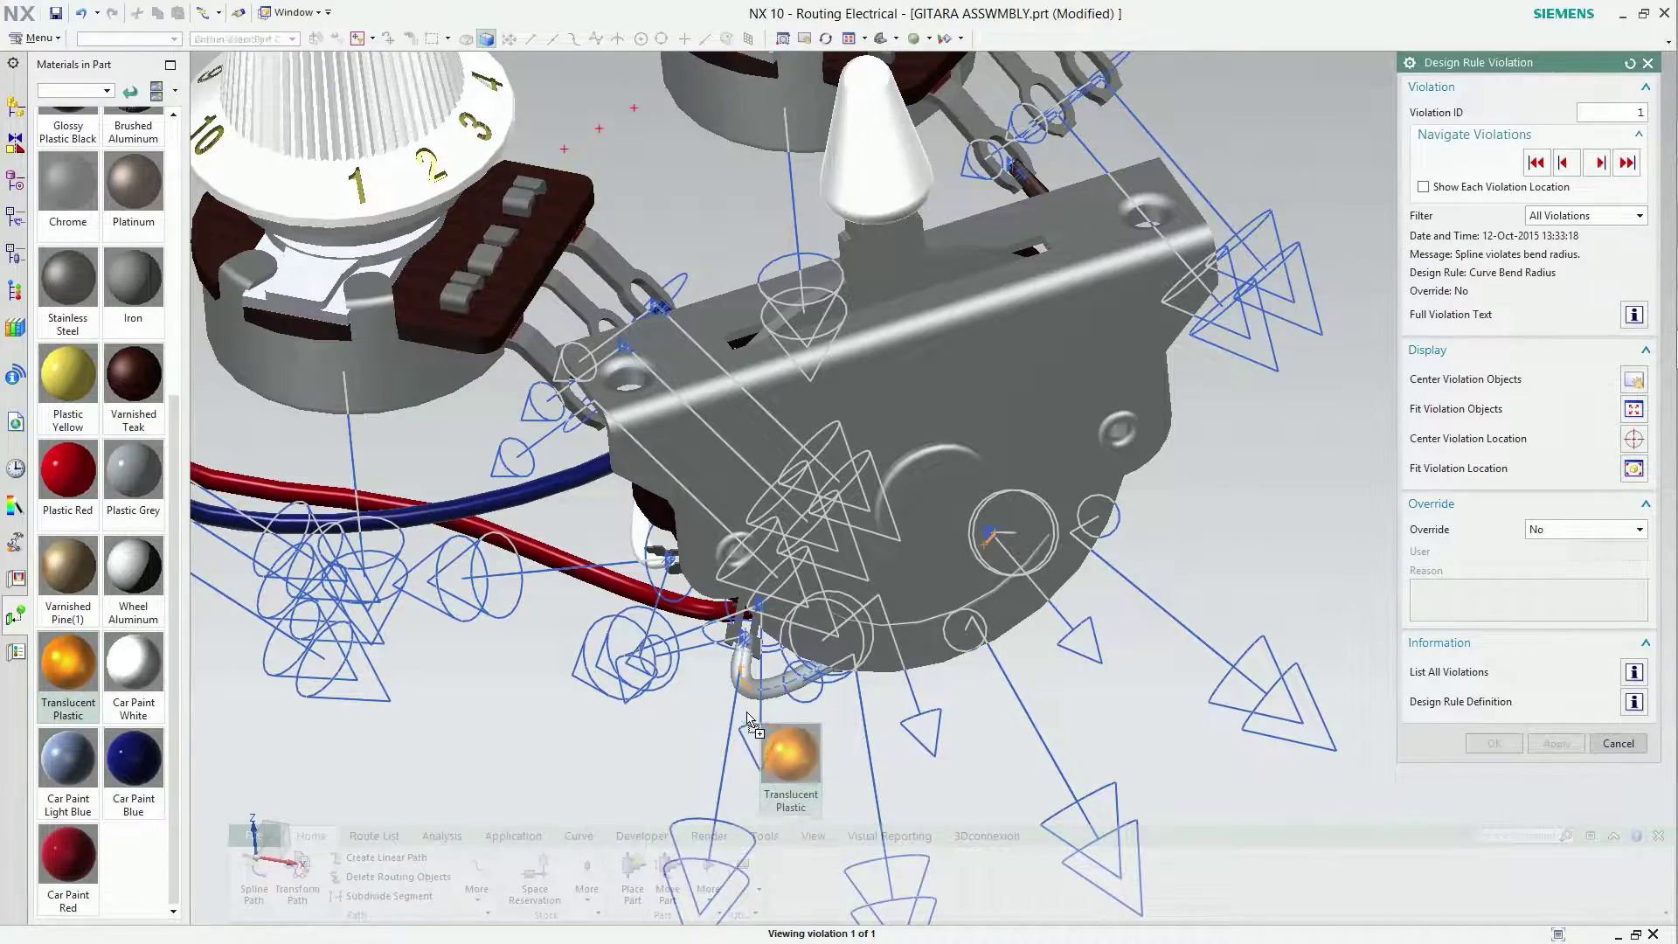
middle_click_drag(749, 701, 977, 767)
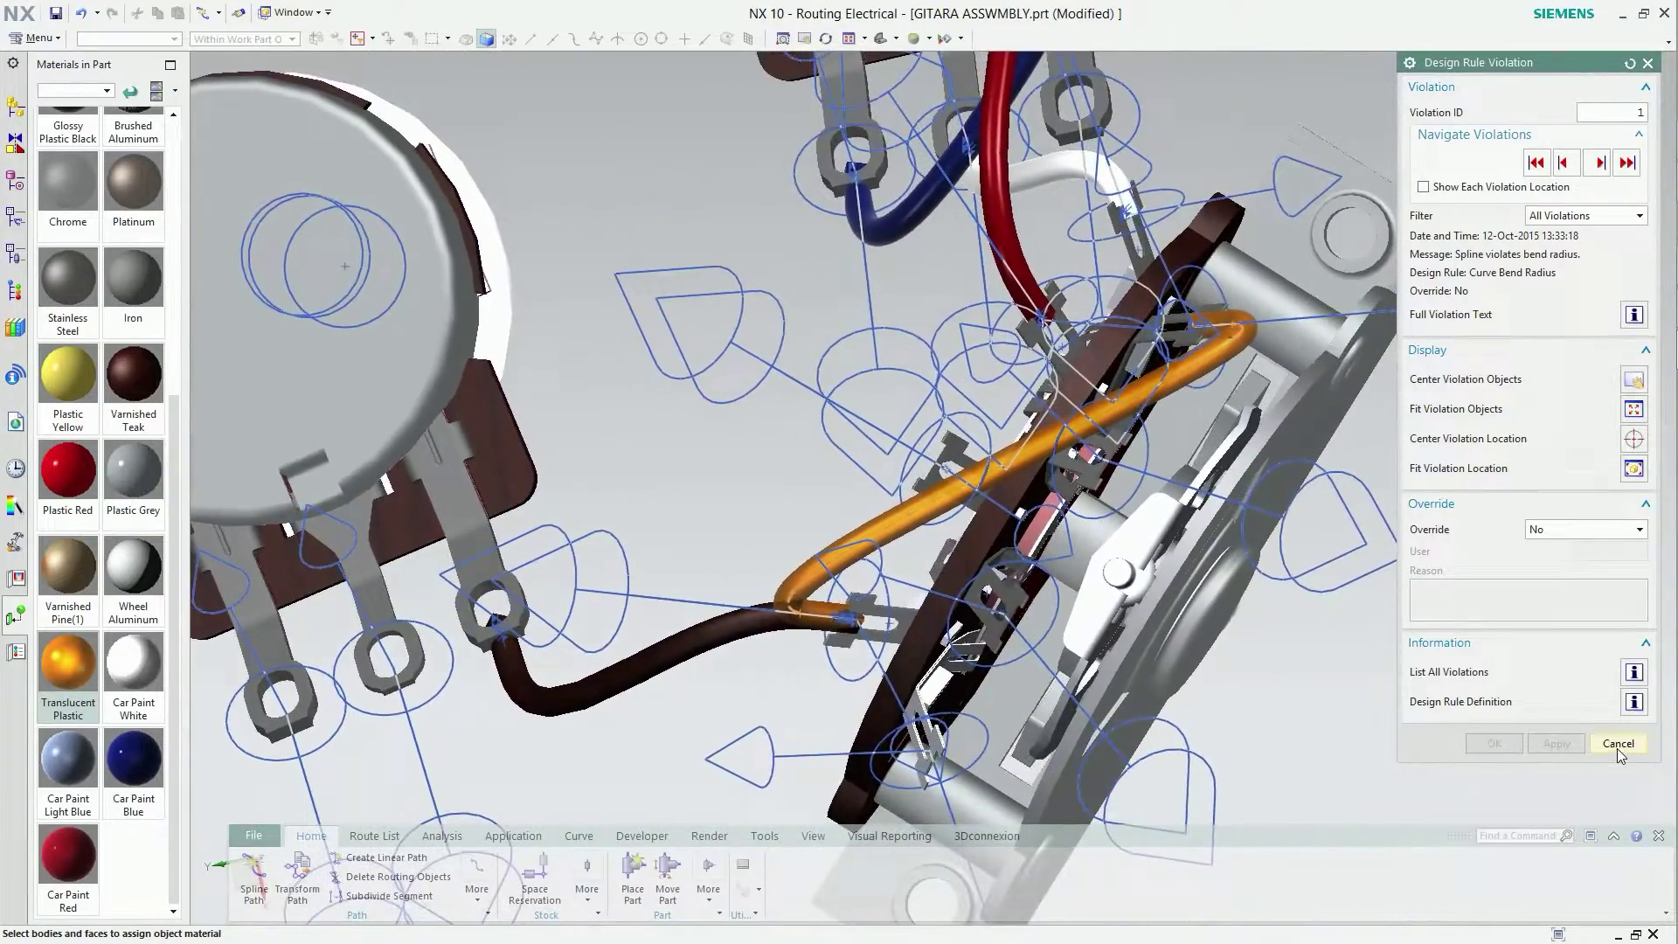
left_click(1618, 743)
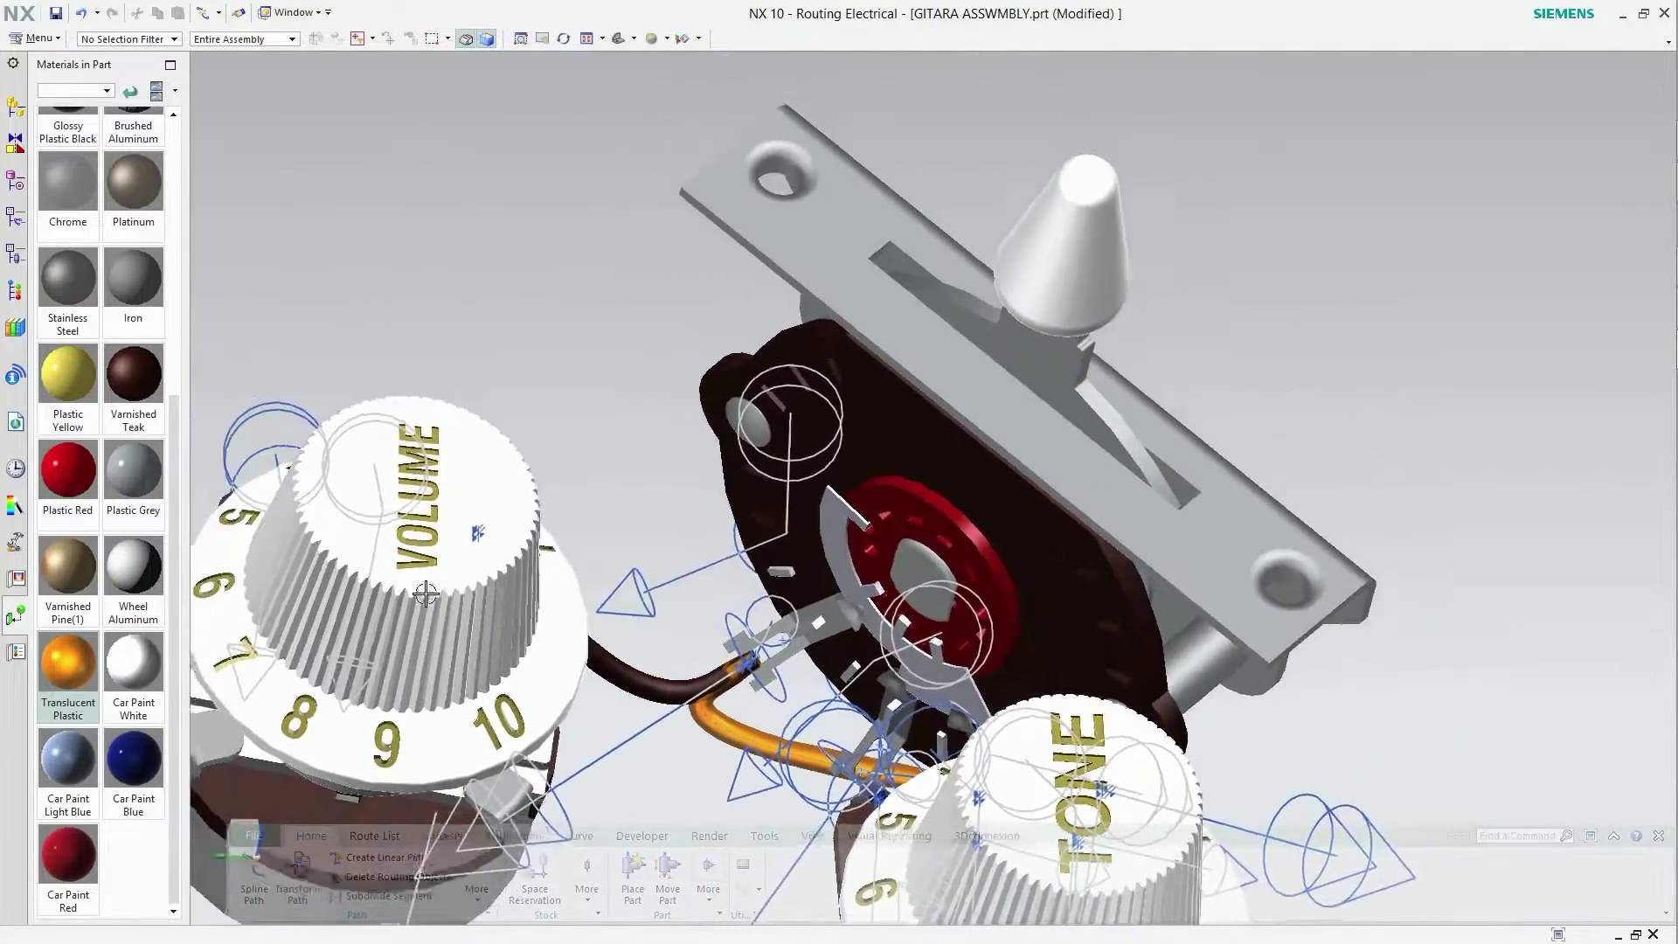
left_click_drag(133, 375, 710, 752)
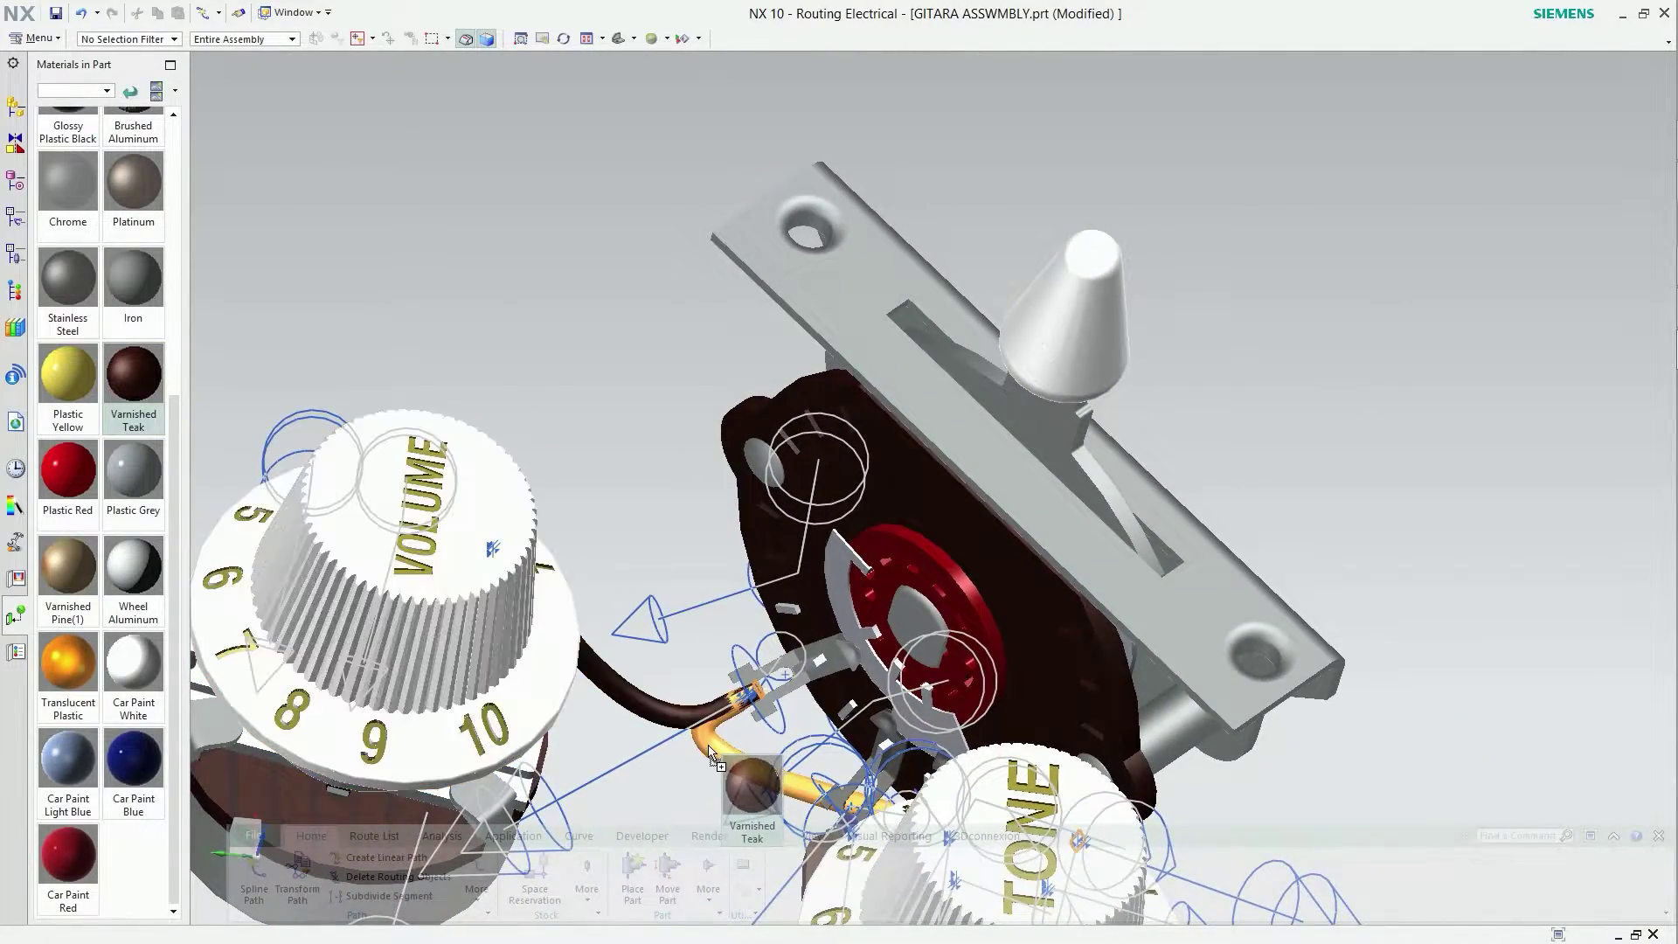
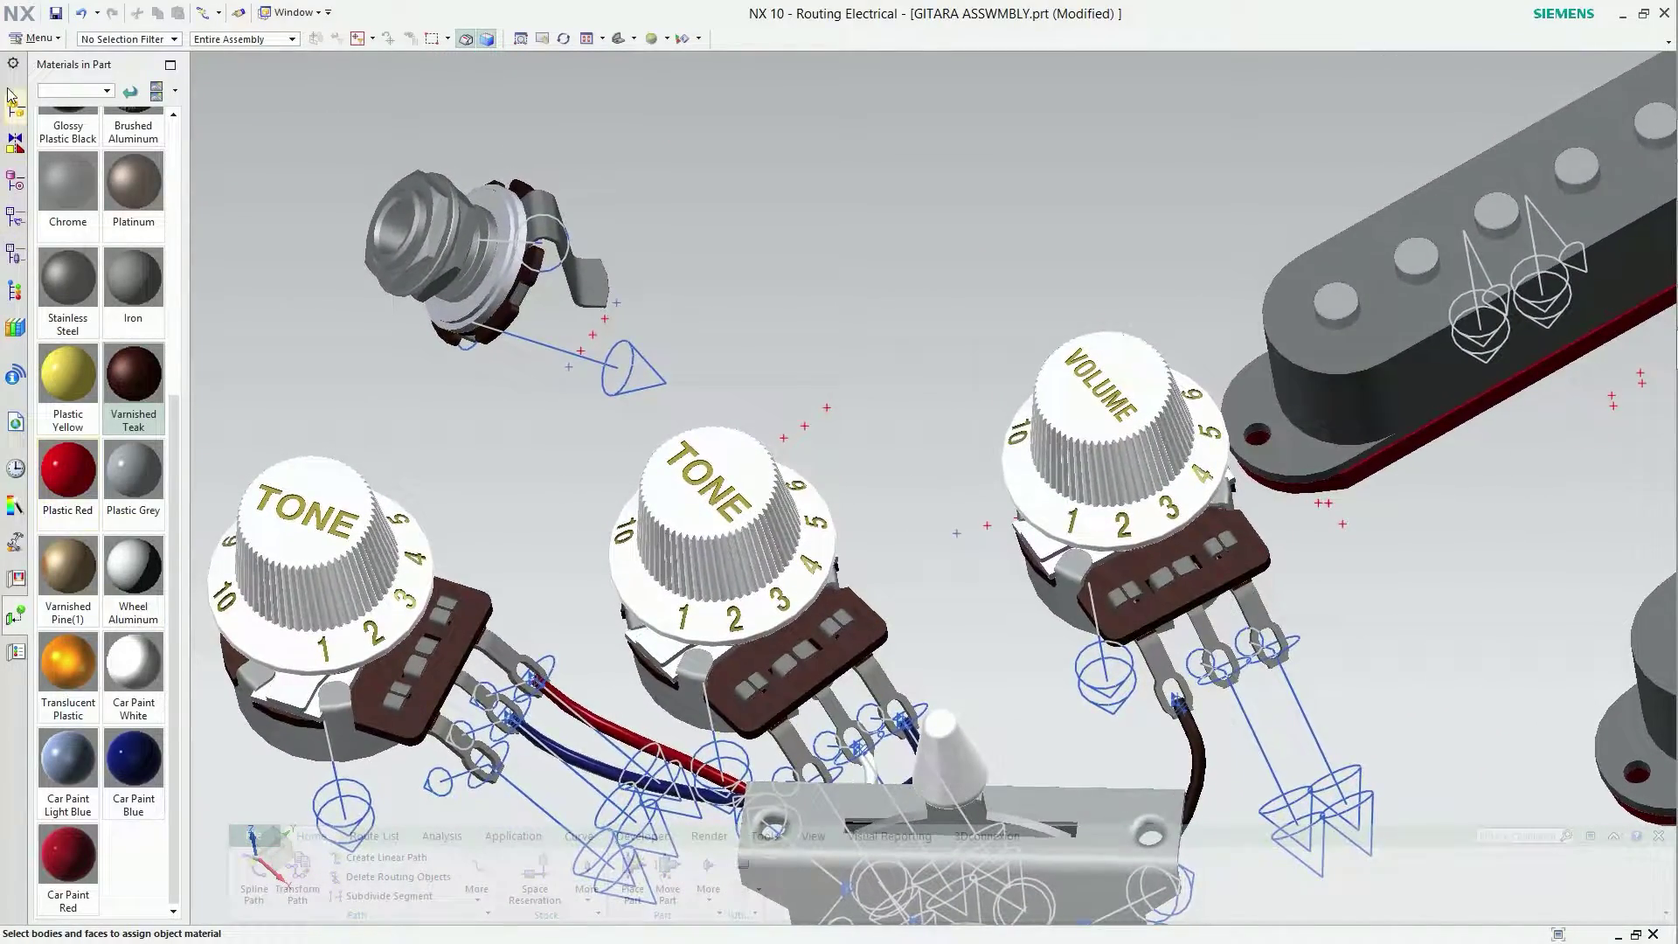
Show the hidden BODY GITARA component from the Assembly Navigator.
left_click(13, 104)
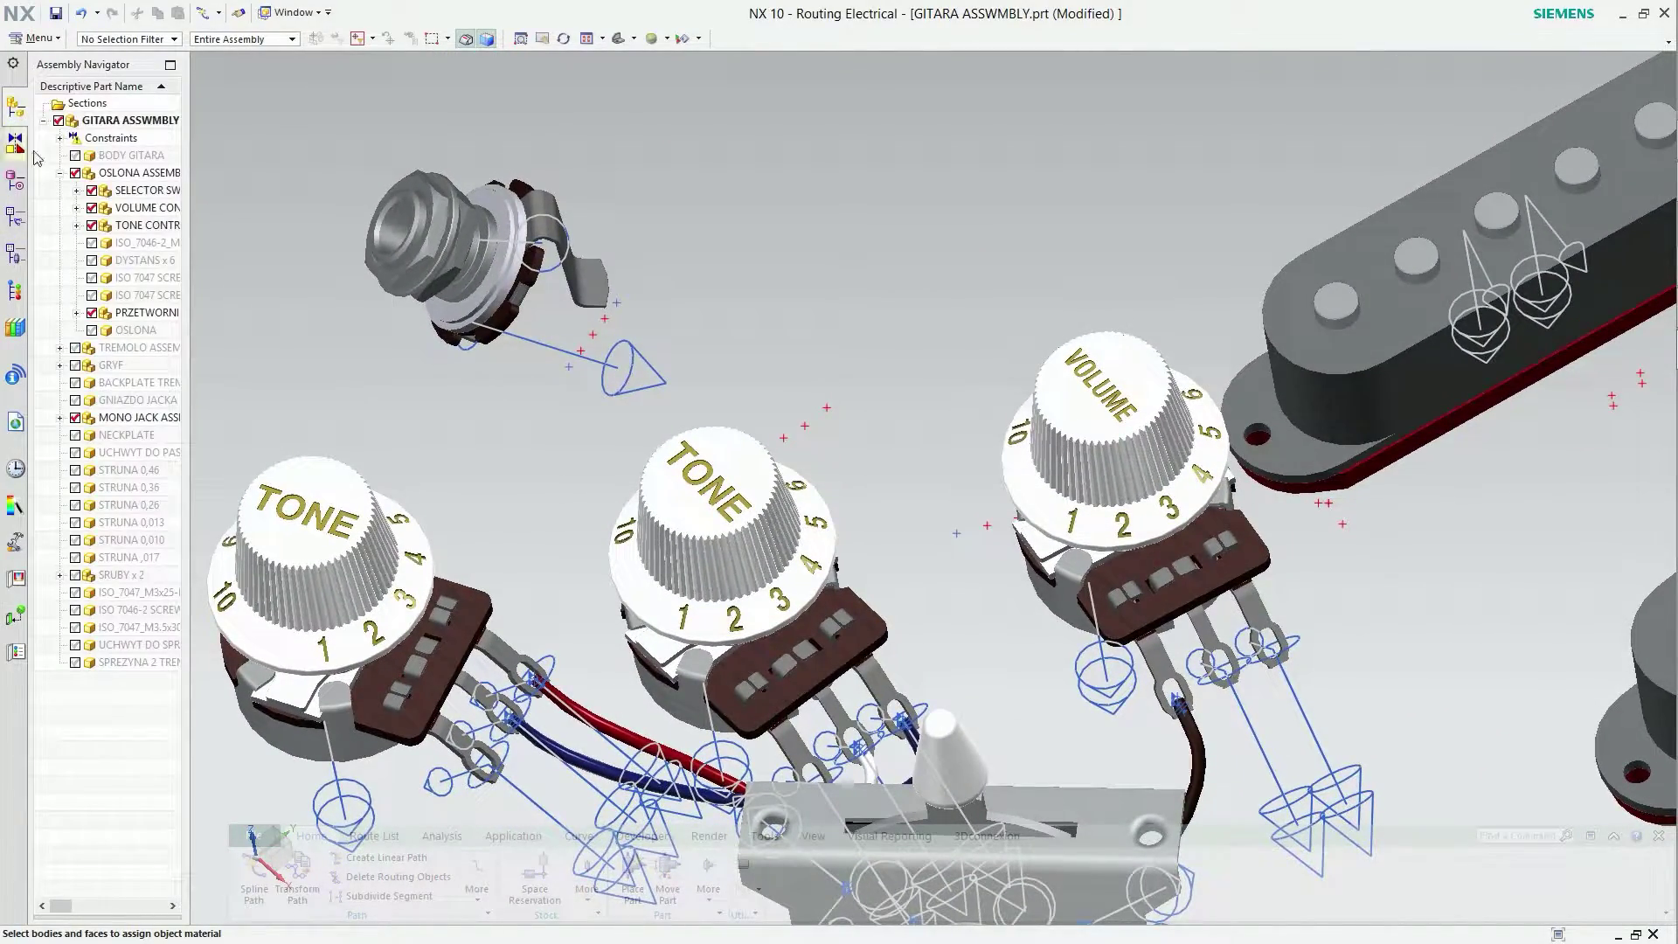
right_click(91, 160)
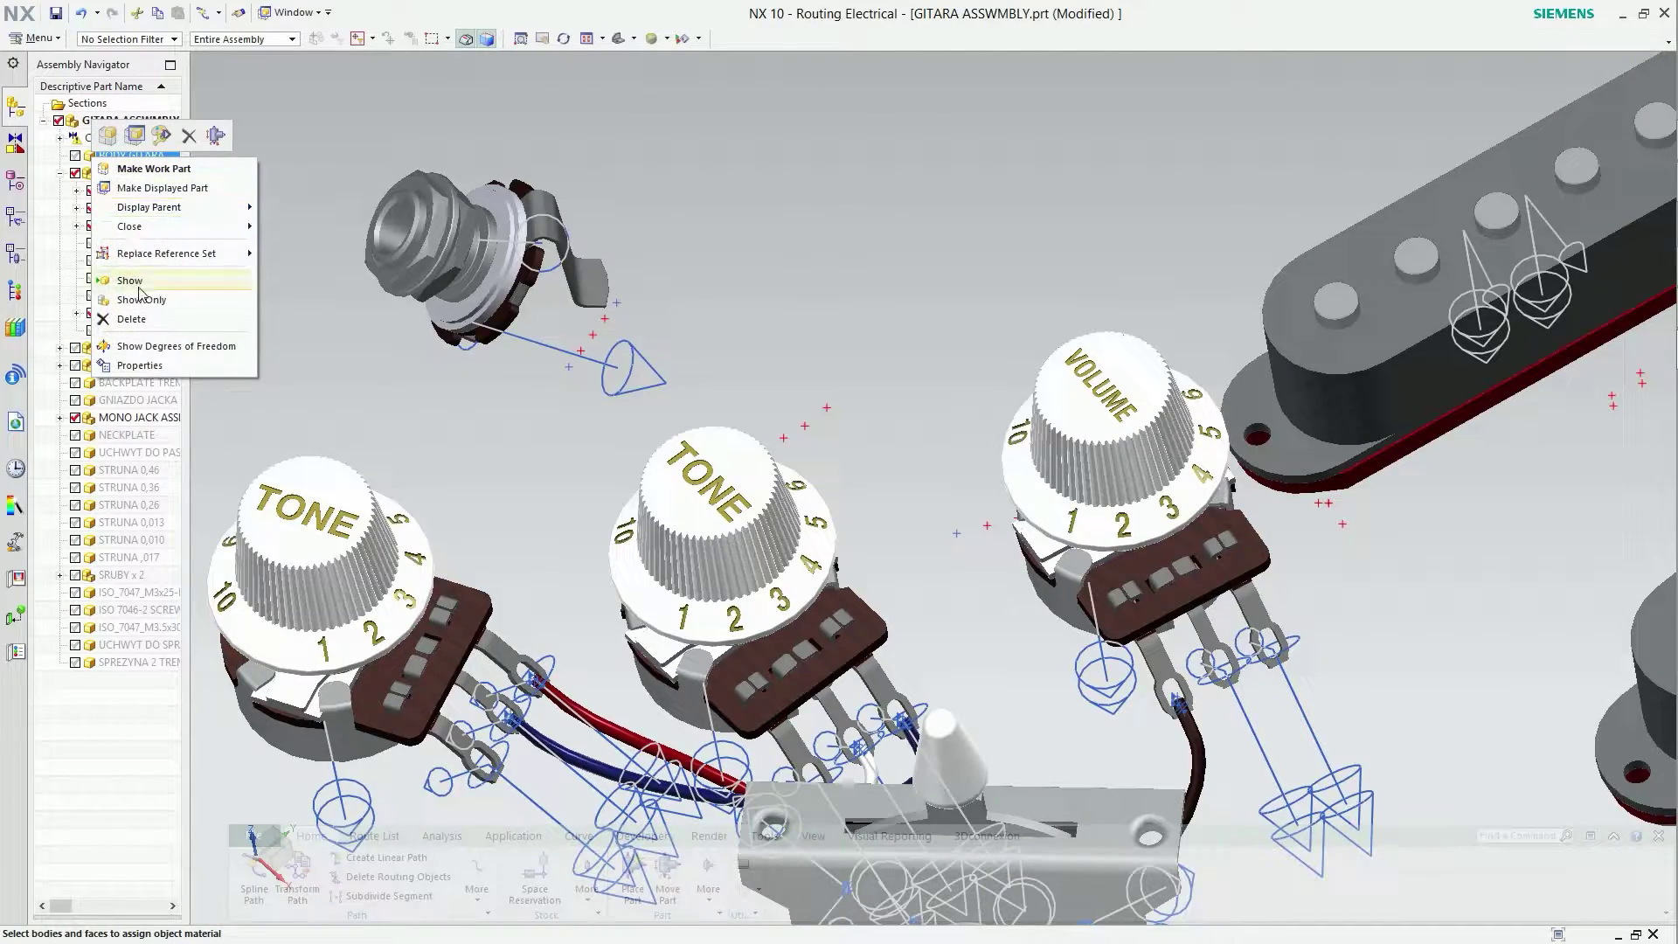
left_click(129, 281)
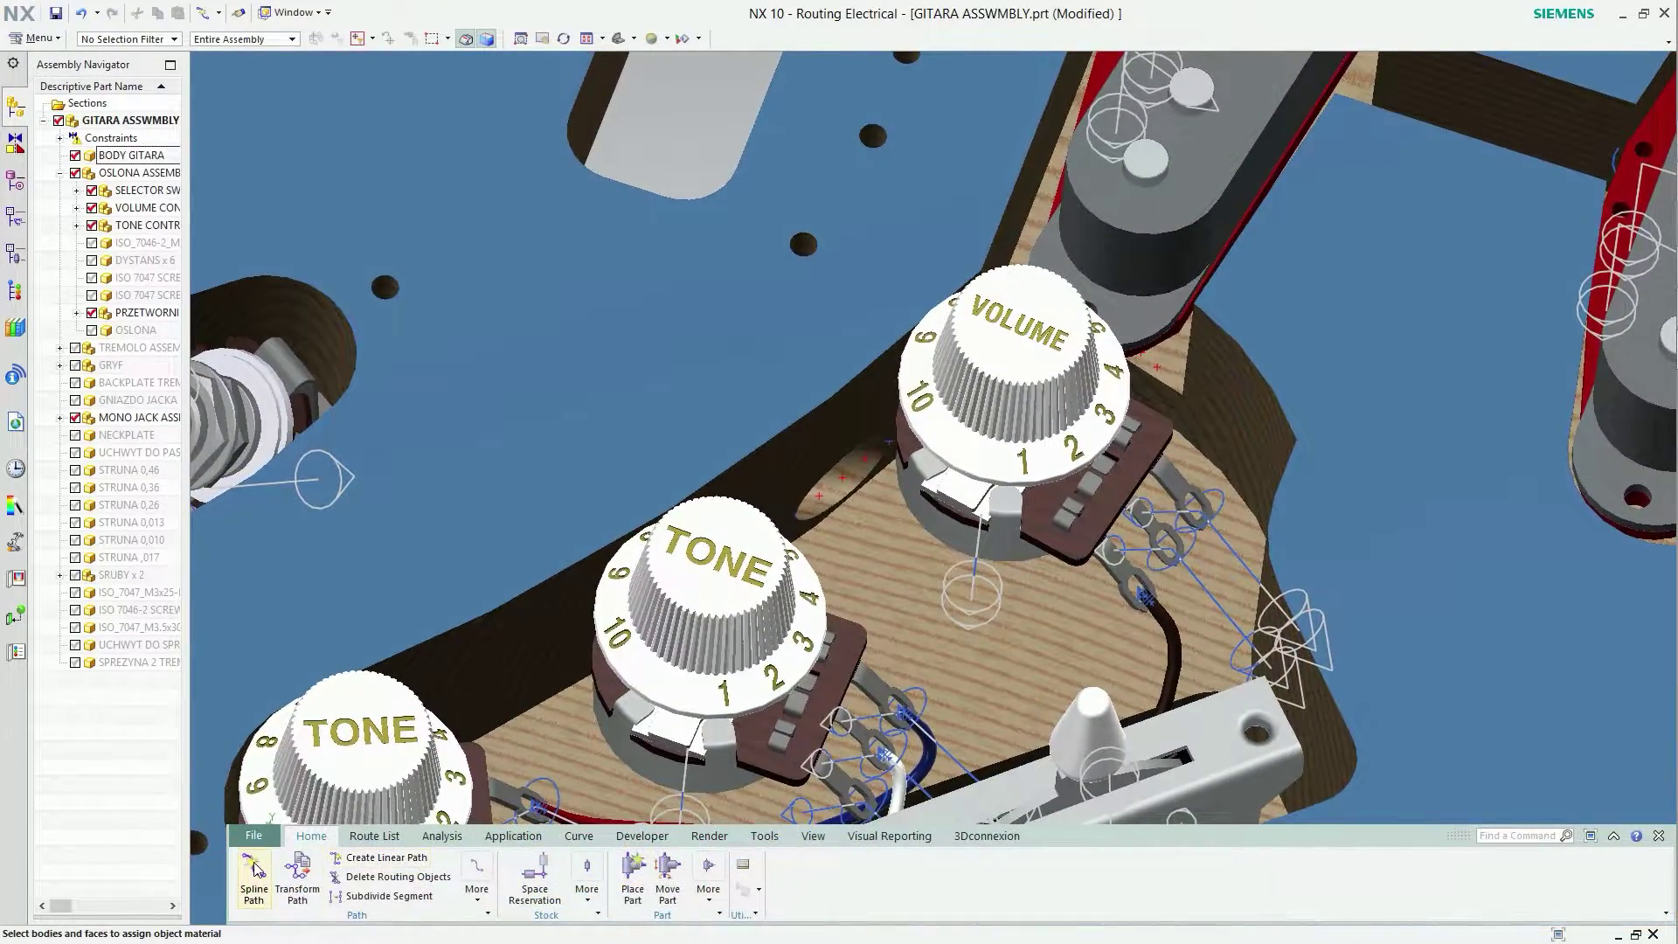
Start a spline path at the centre pickup port and place points across to the jack.
left_click(253, 874)
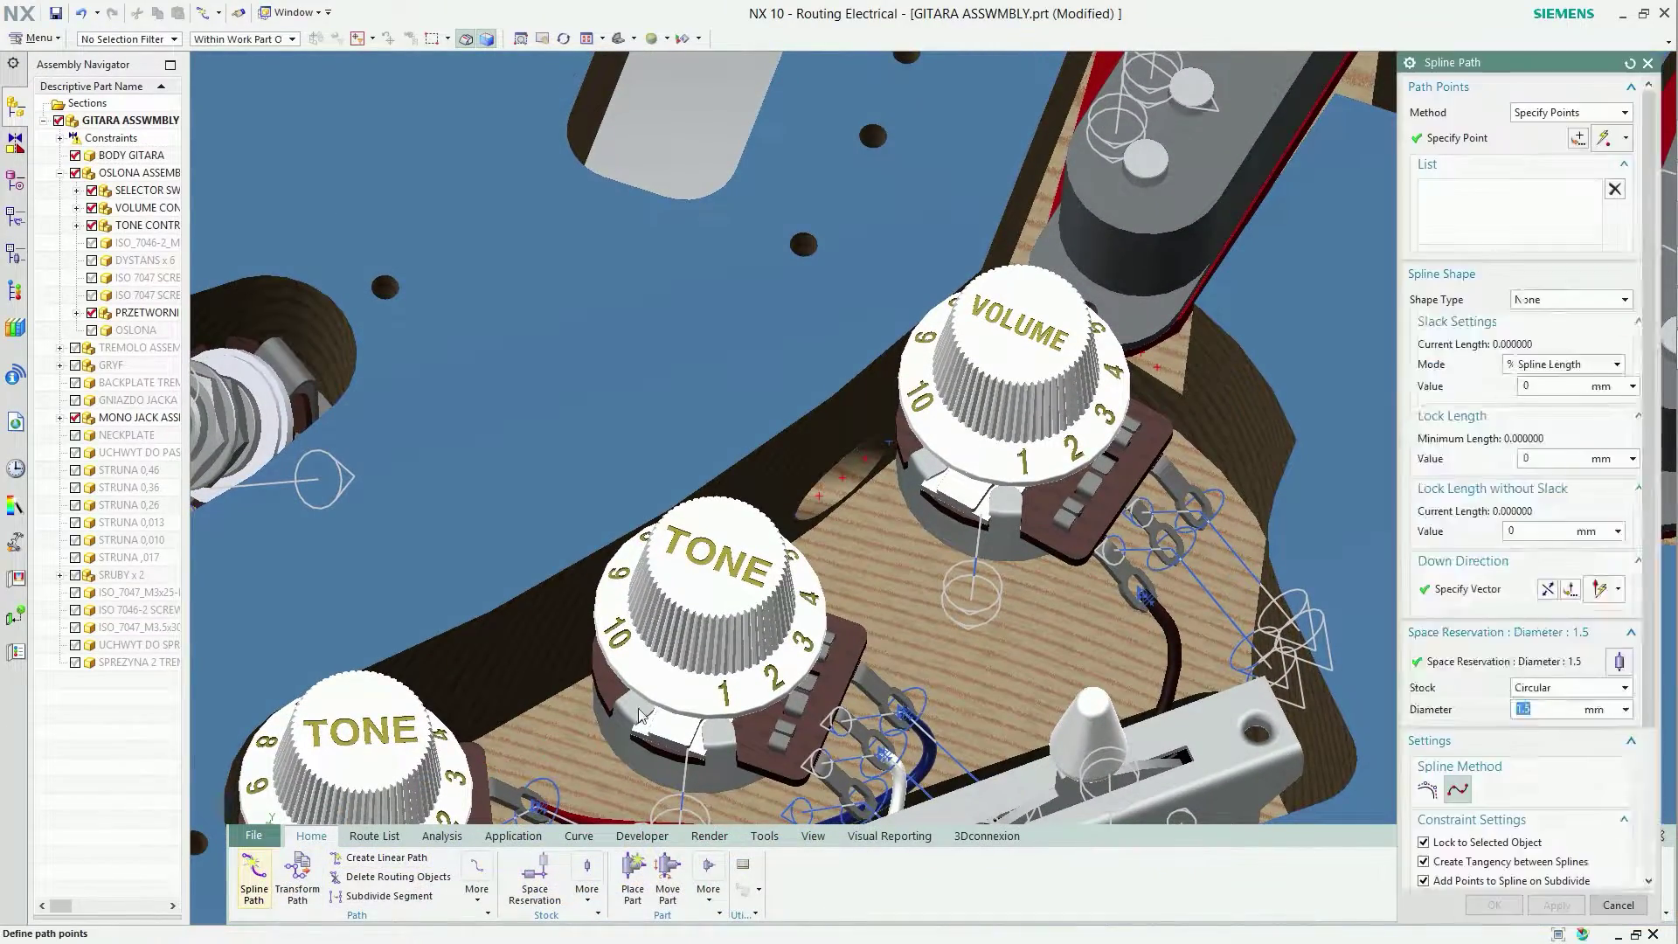
left_click(1204, 583)
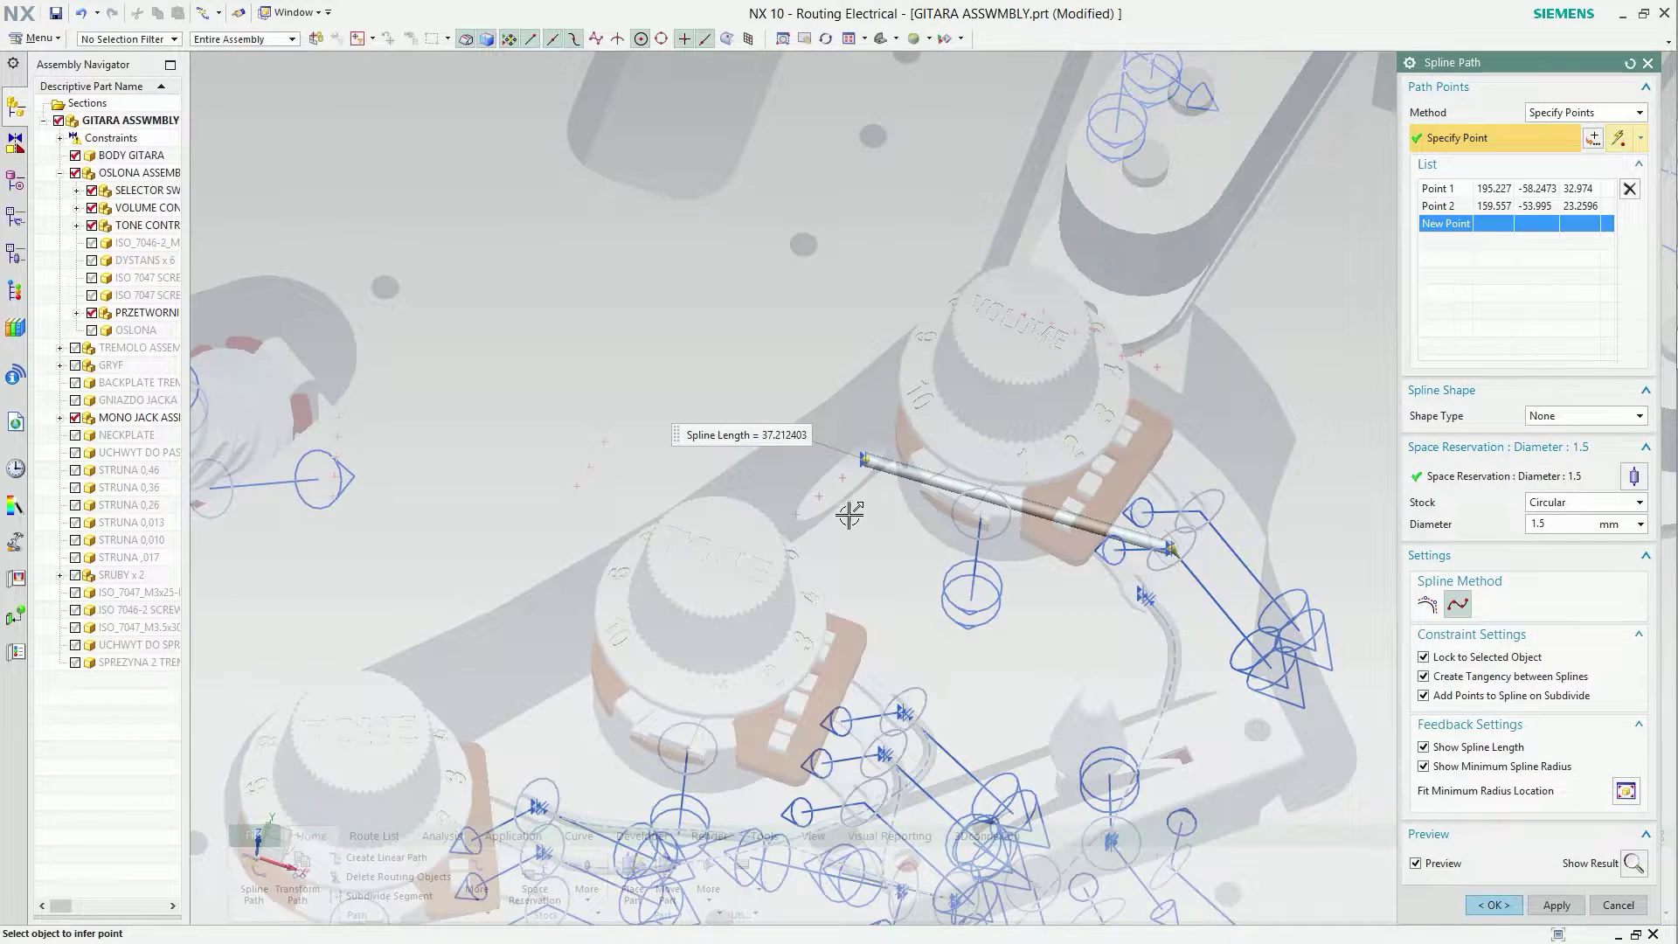
middle_click_drag(849, 515, 691, 515)
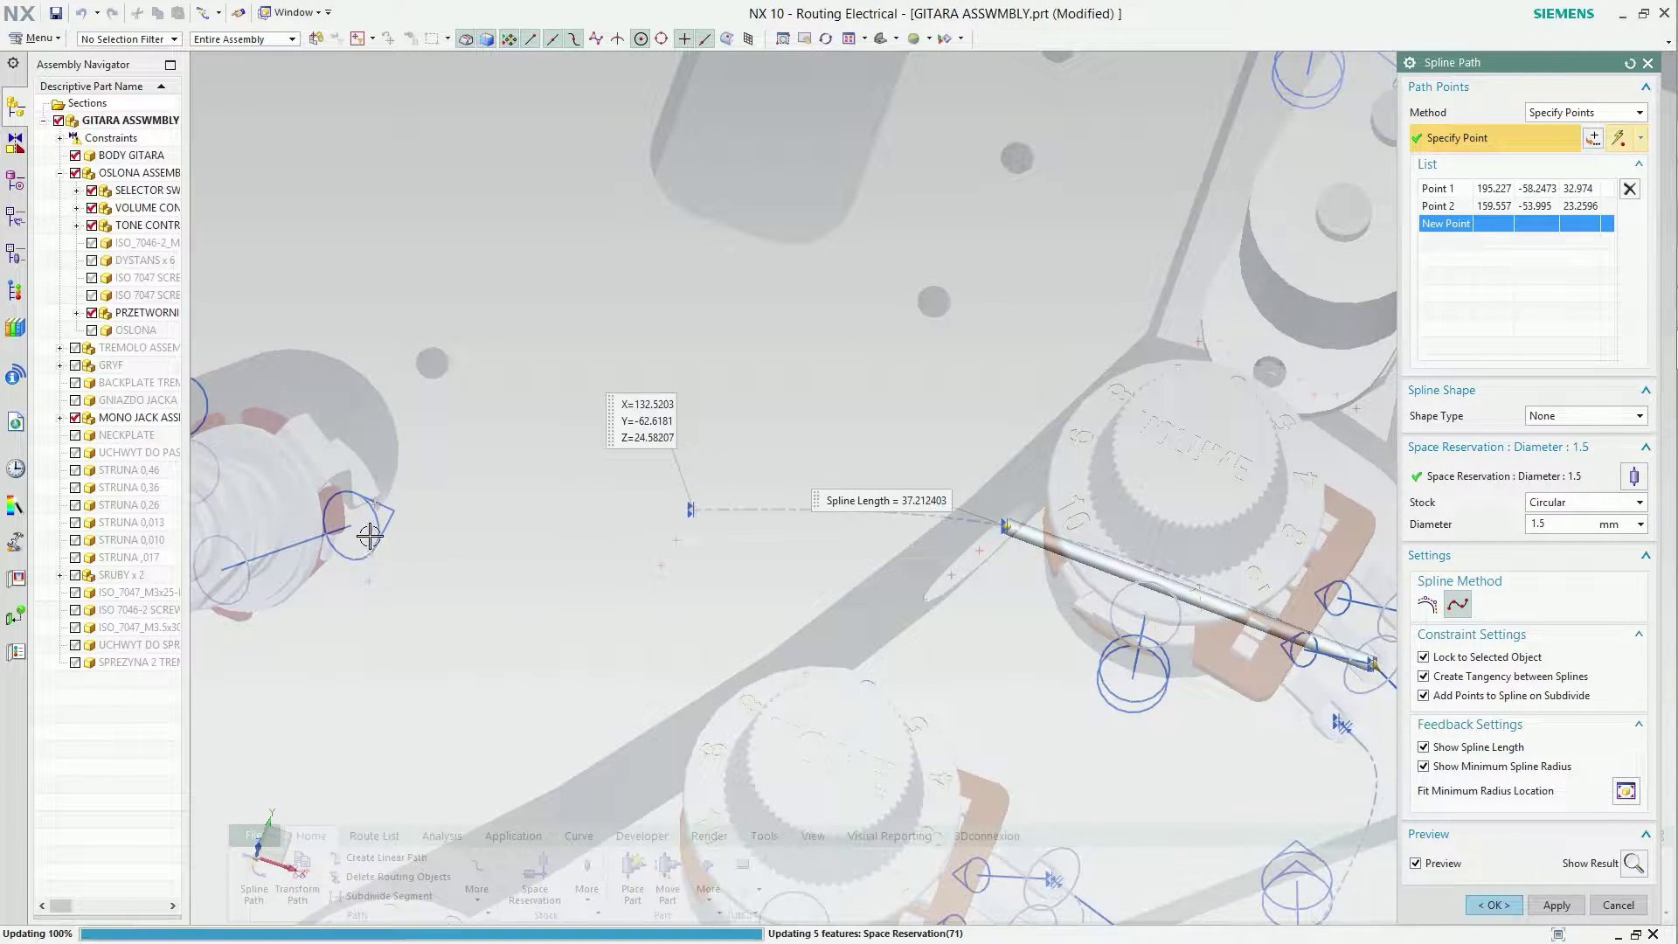
left_click(574, 591)
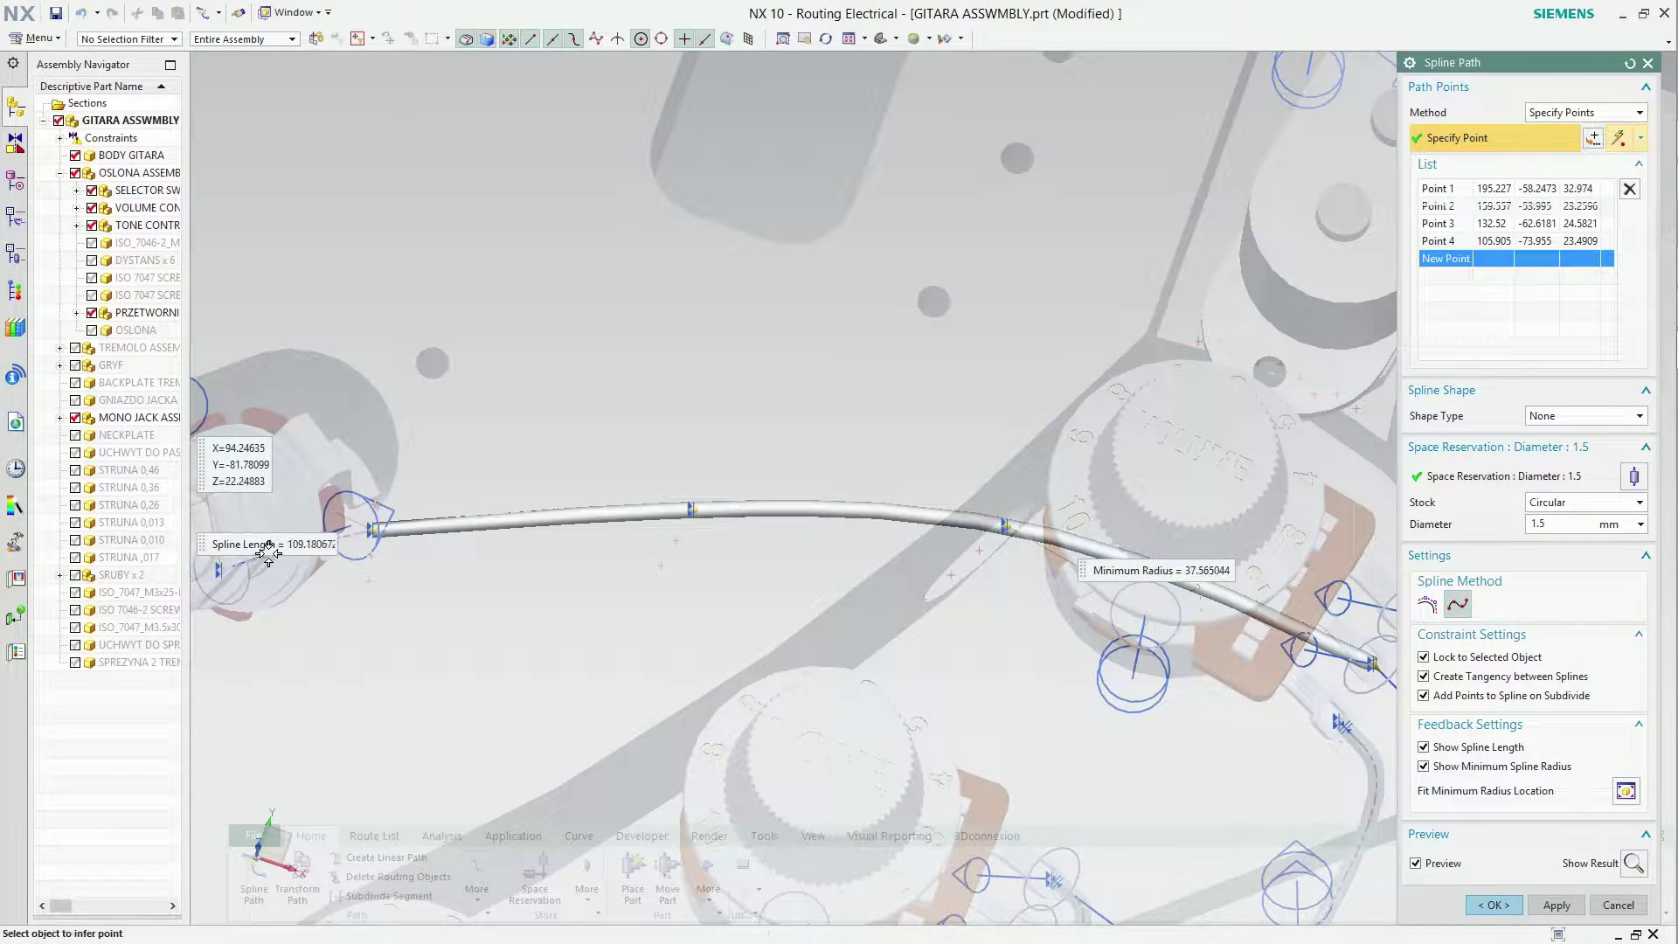
left_click(268, 555)
Extend the 1.5 mm wire 6 mm forward and 5 mm back, and create it.
left_click(238, 566)
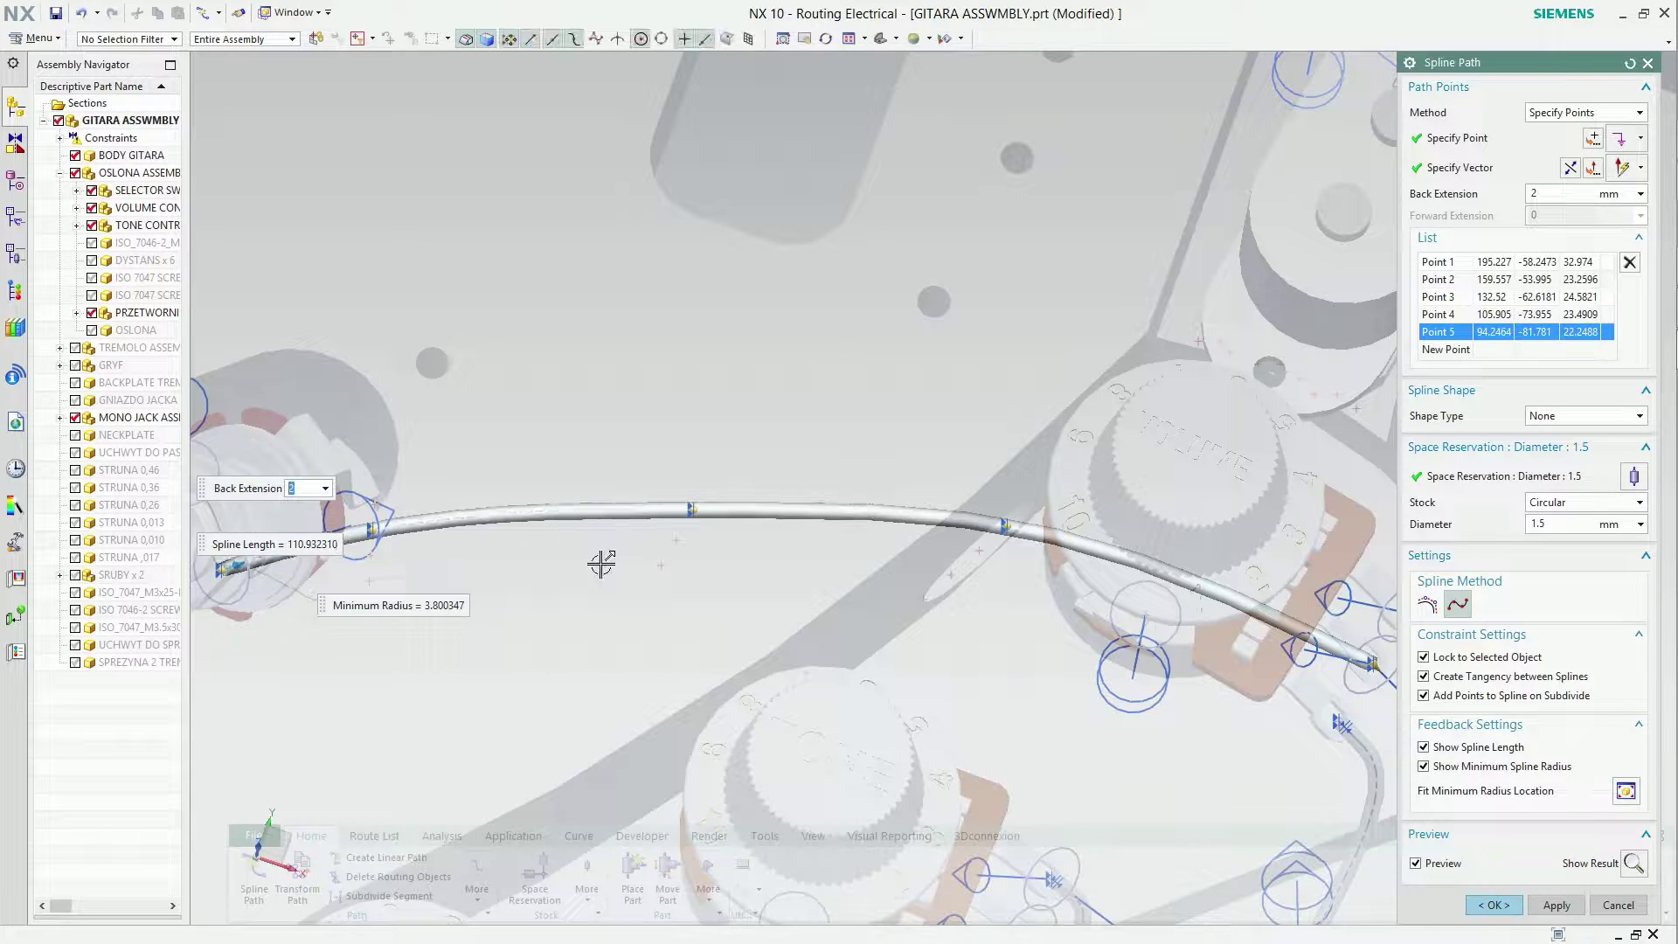
scroll(601, 564, "up", 3)
scroll(601, 564, "up", 3)
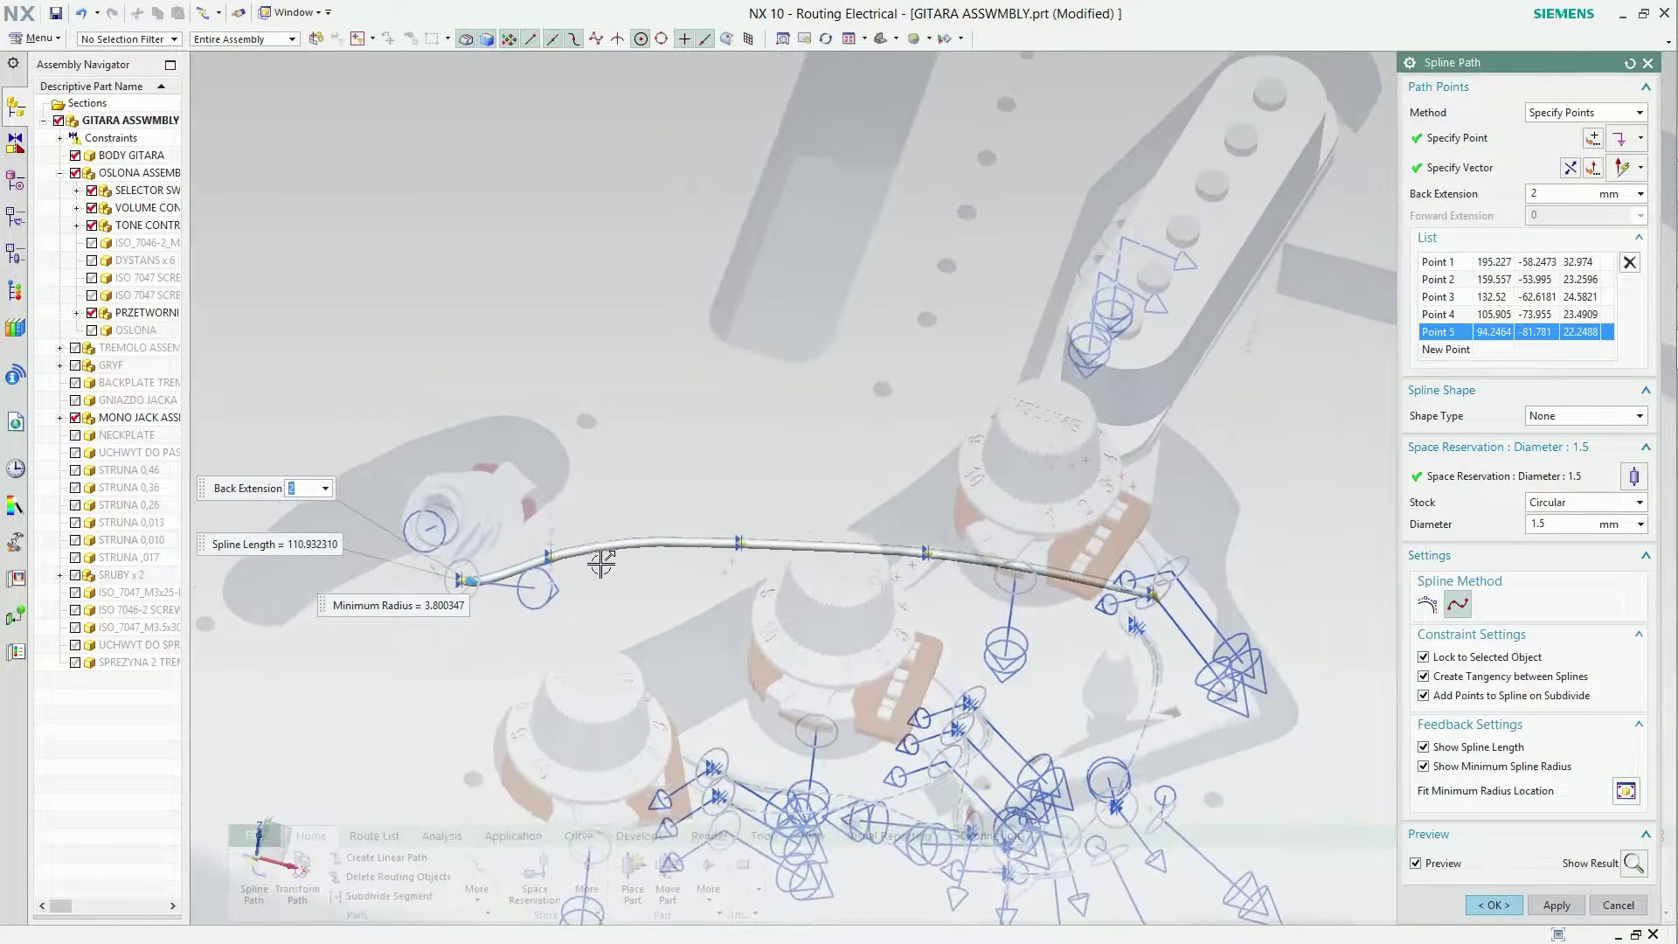
middle_click_drag(832, 595, 1105, 612)
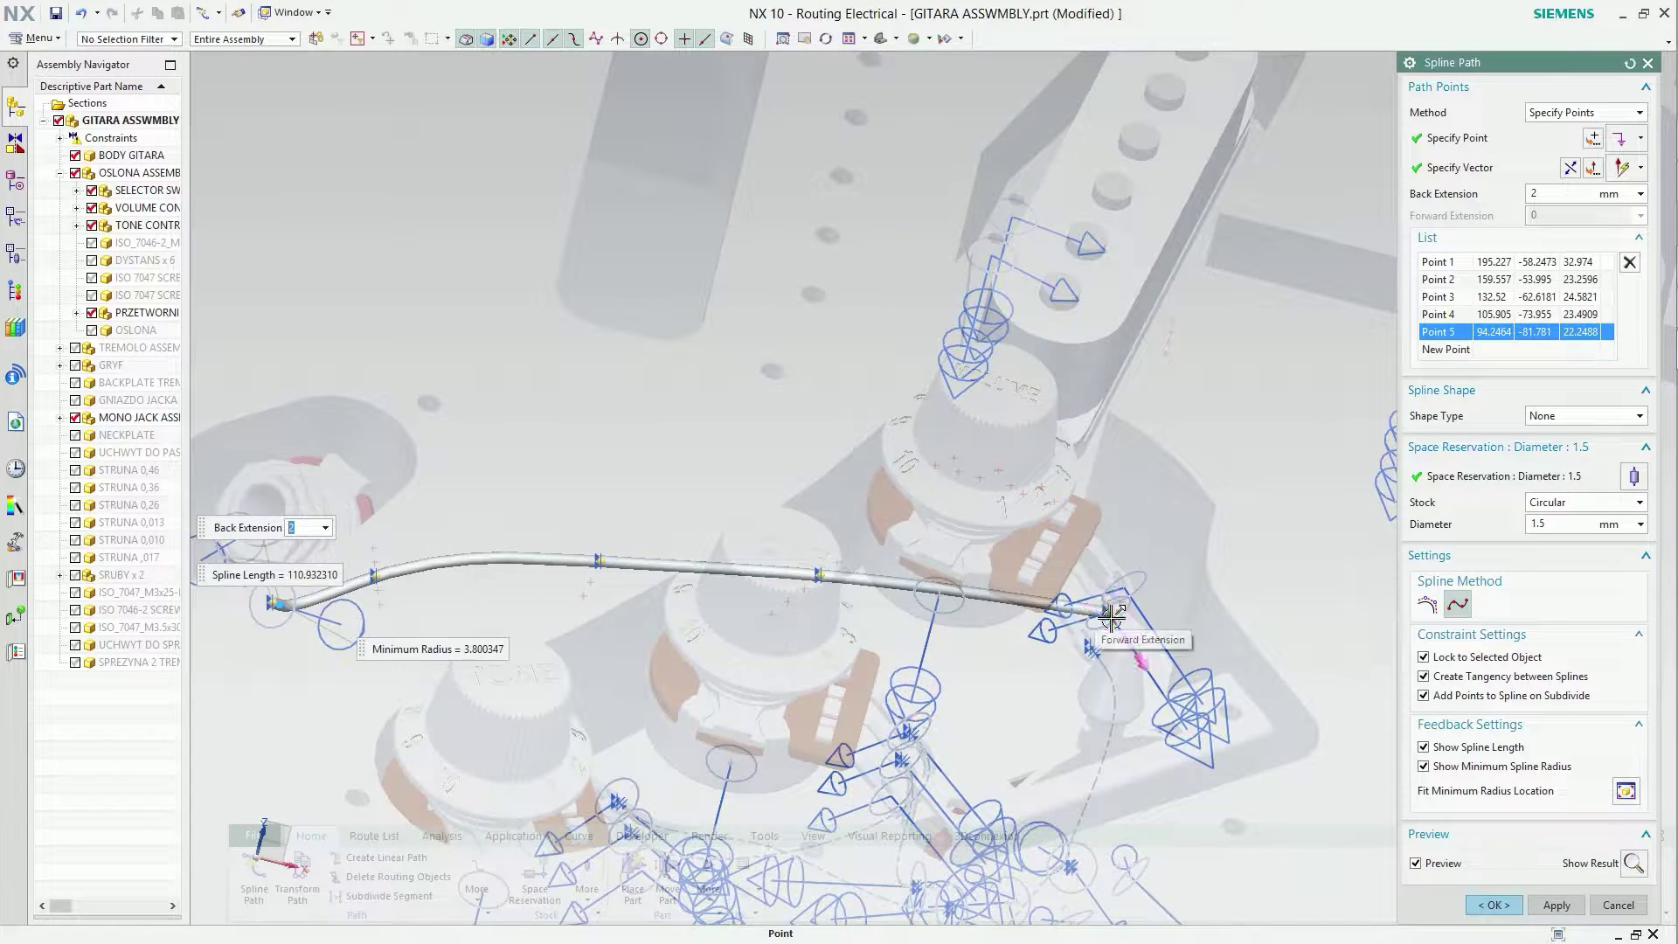
left_click(1111, 617)
type("6")
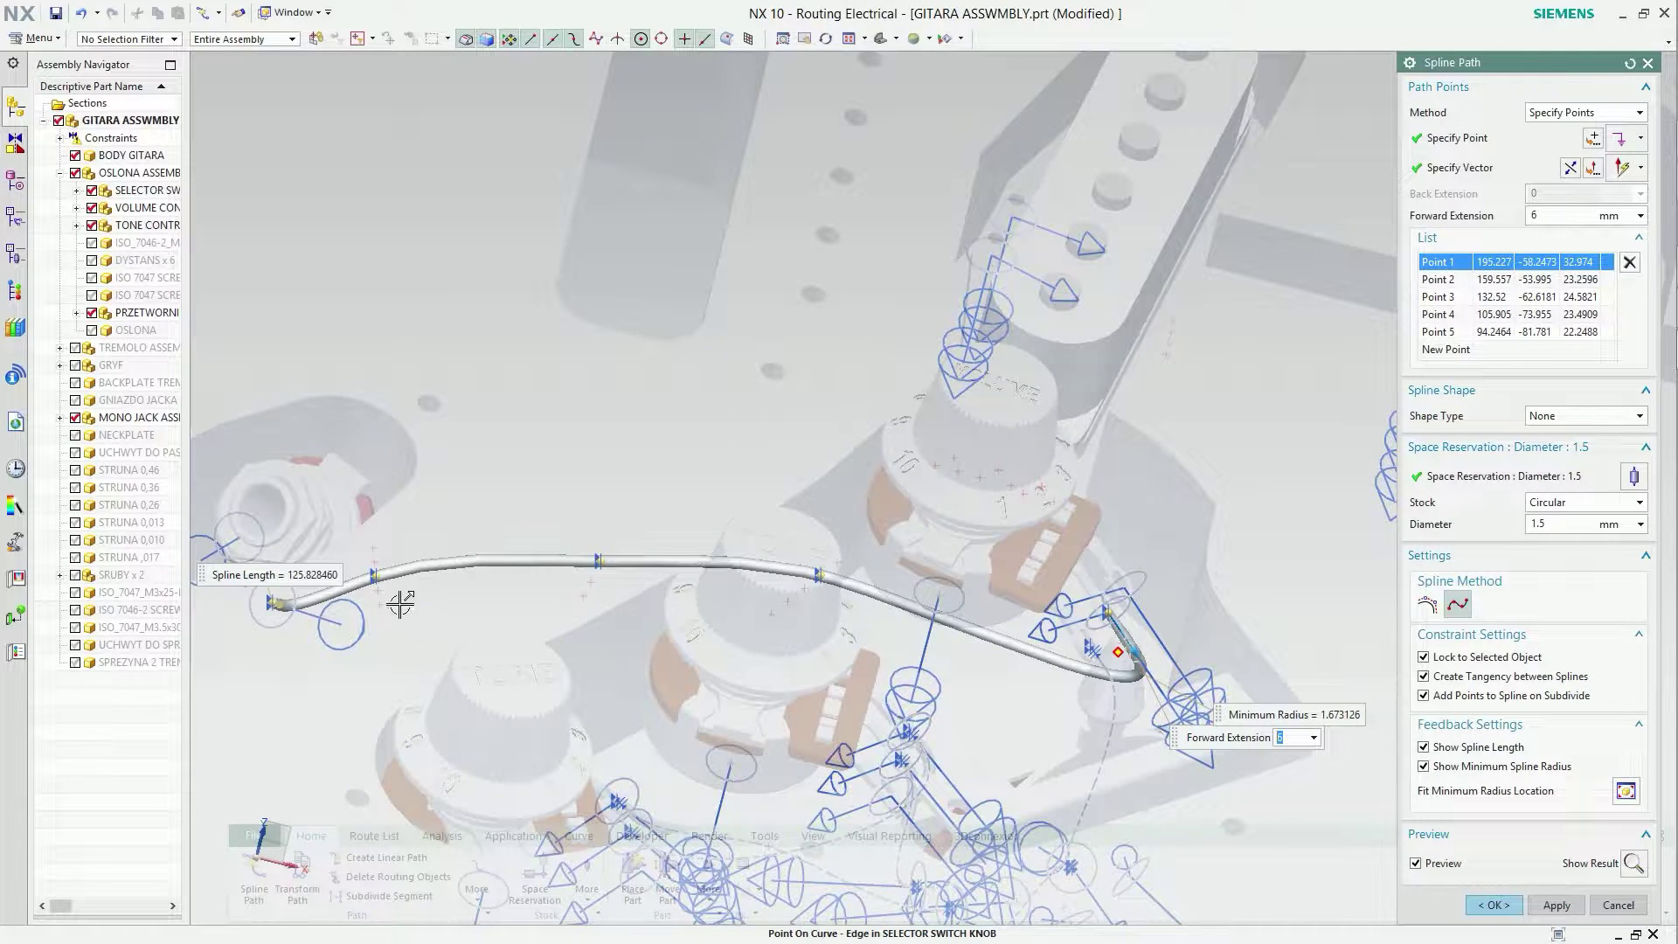
left_click(291, 604)
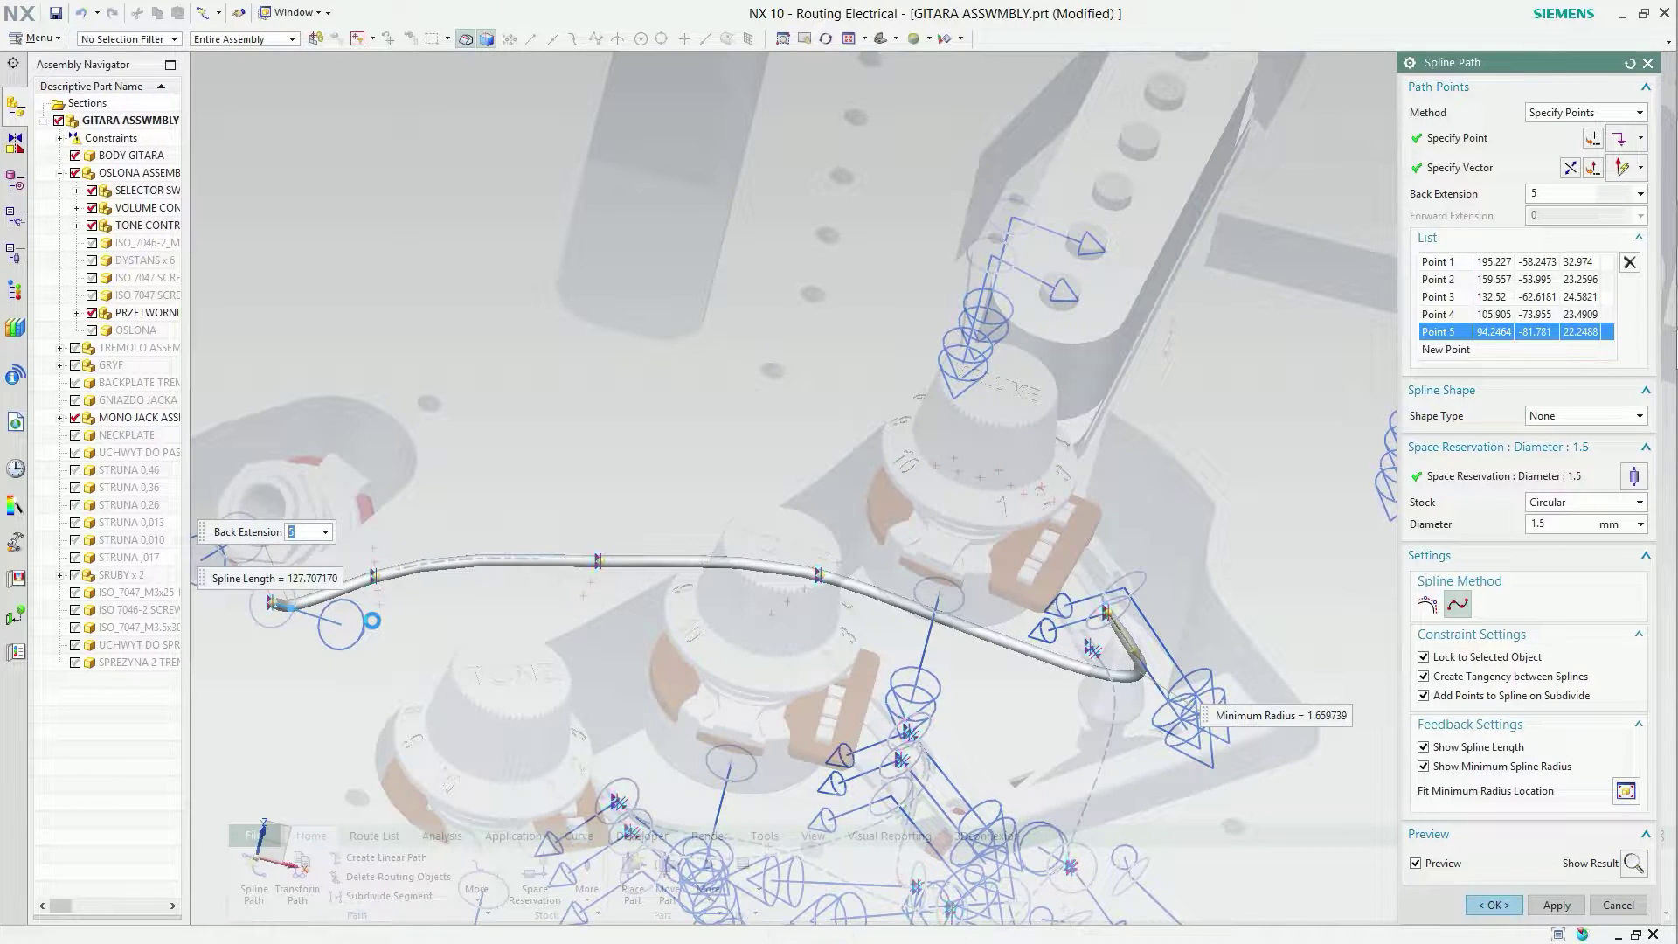
left_click(1496, 904)
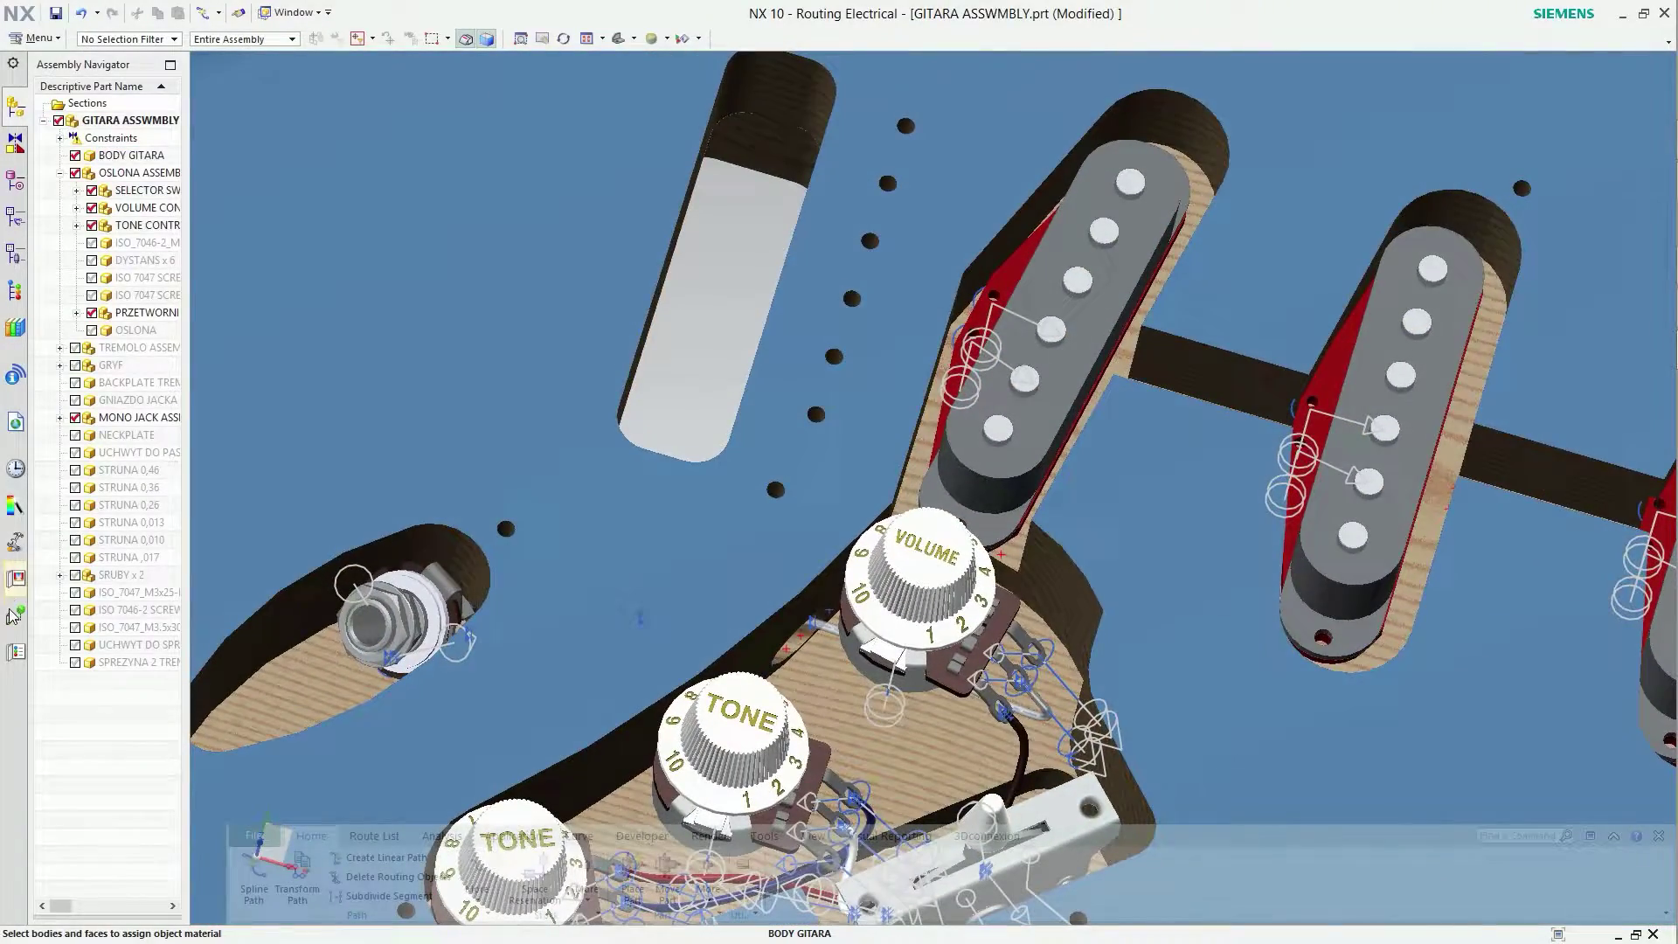
Apply Plastic Yellow to the new jack wire and hide BODY GITARA again.
left_click(14, 615)
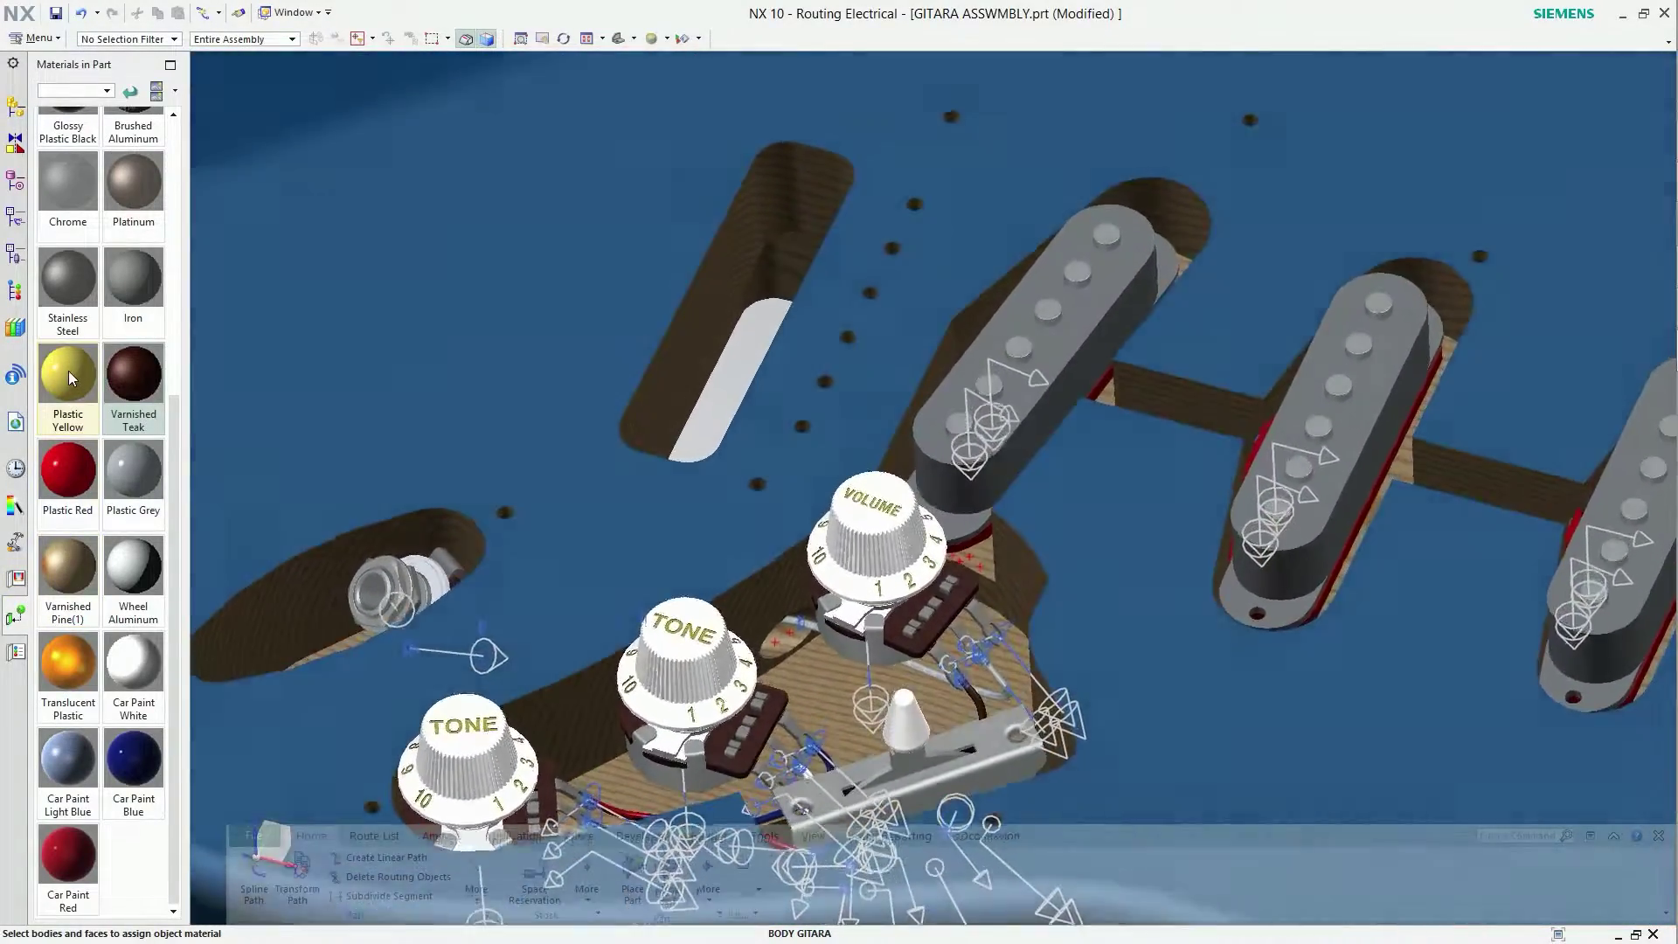
mouse_move(68, 370)
left_mouse_down()
mouse_move(930, 731)
mouse_move(1013, 722)
left_mouse_up()
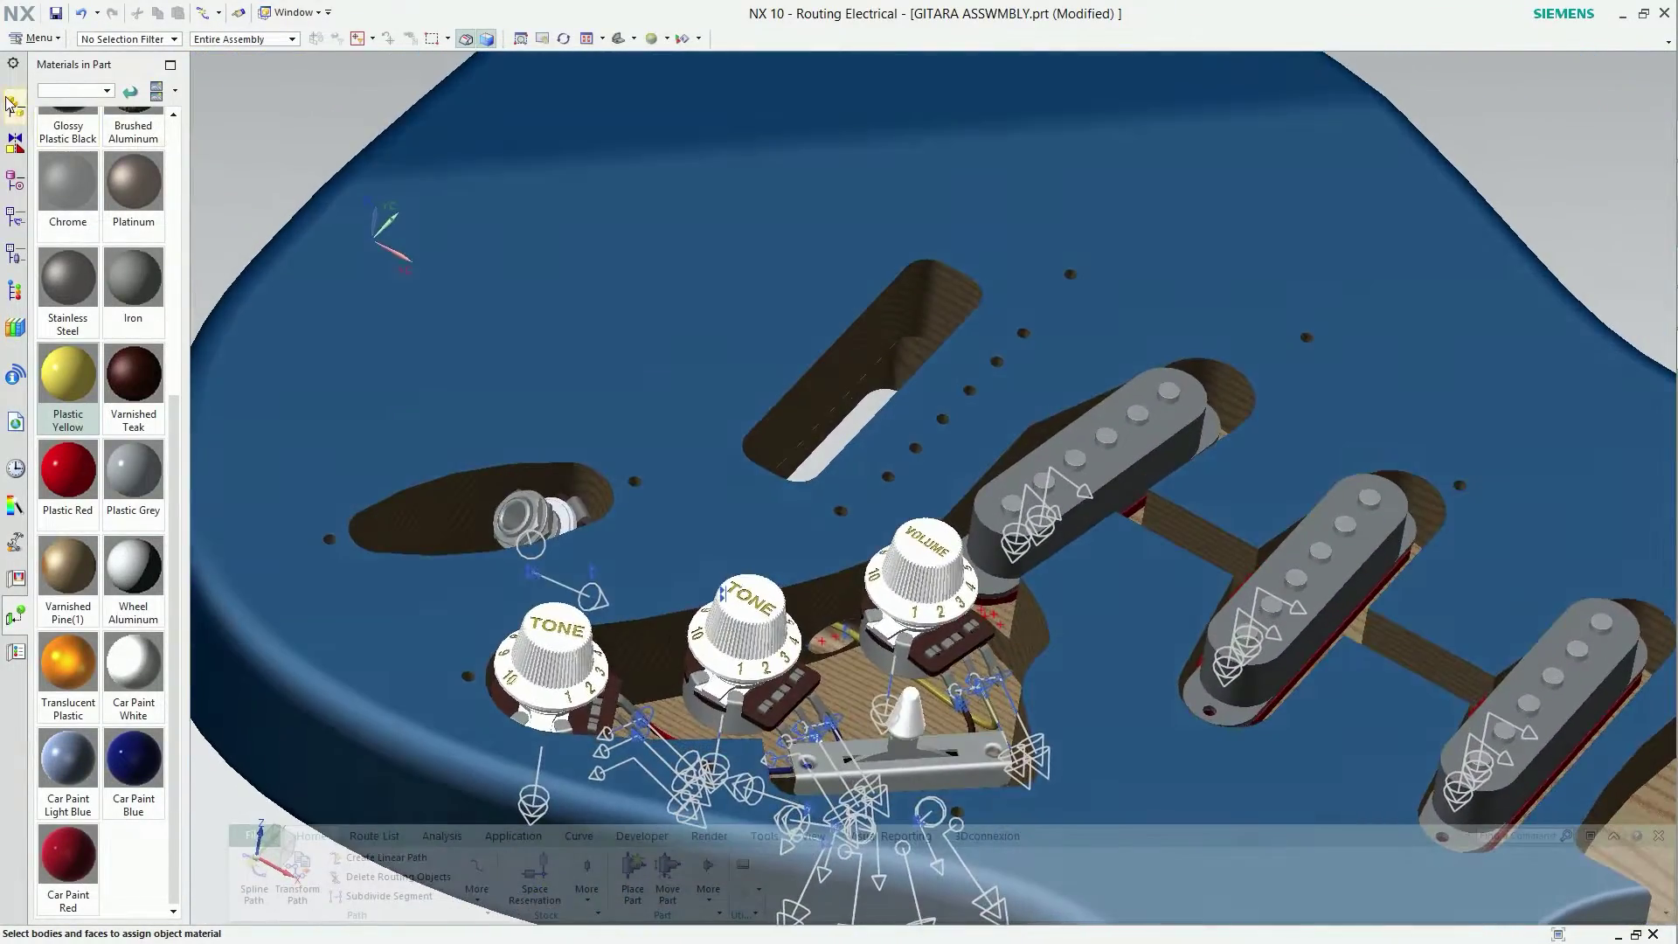
left_click(15, 106)
left_click(75, 155)
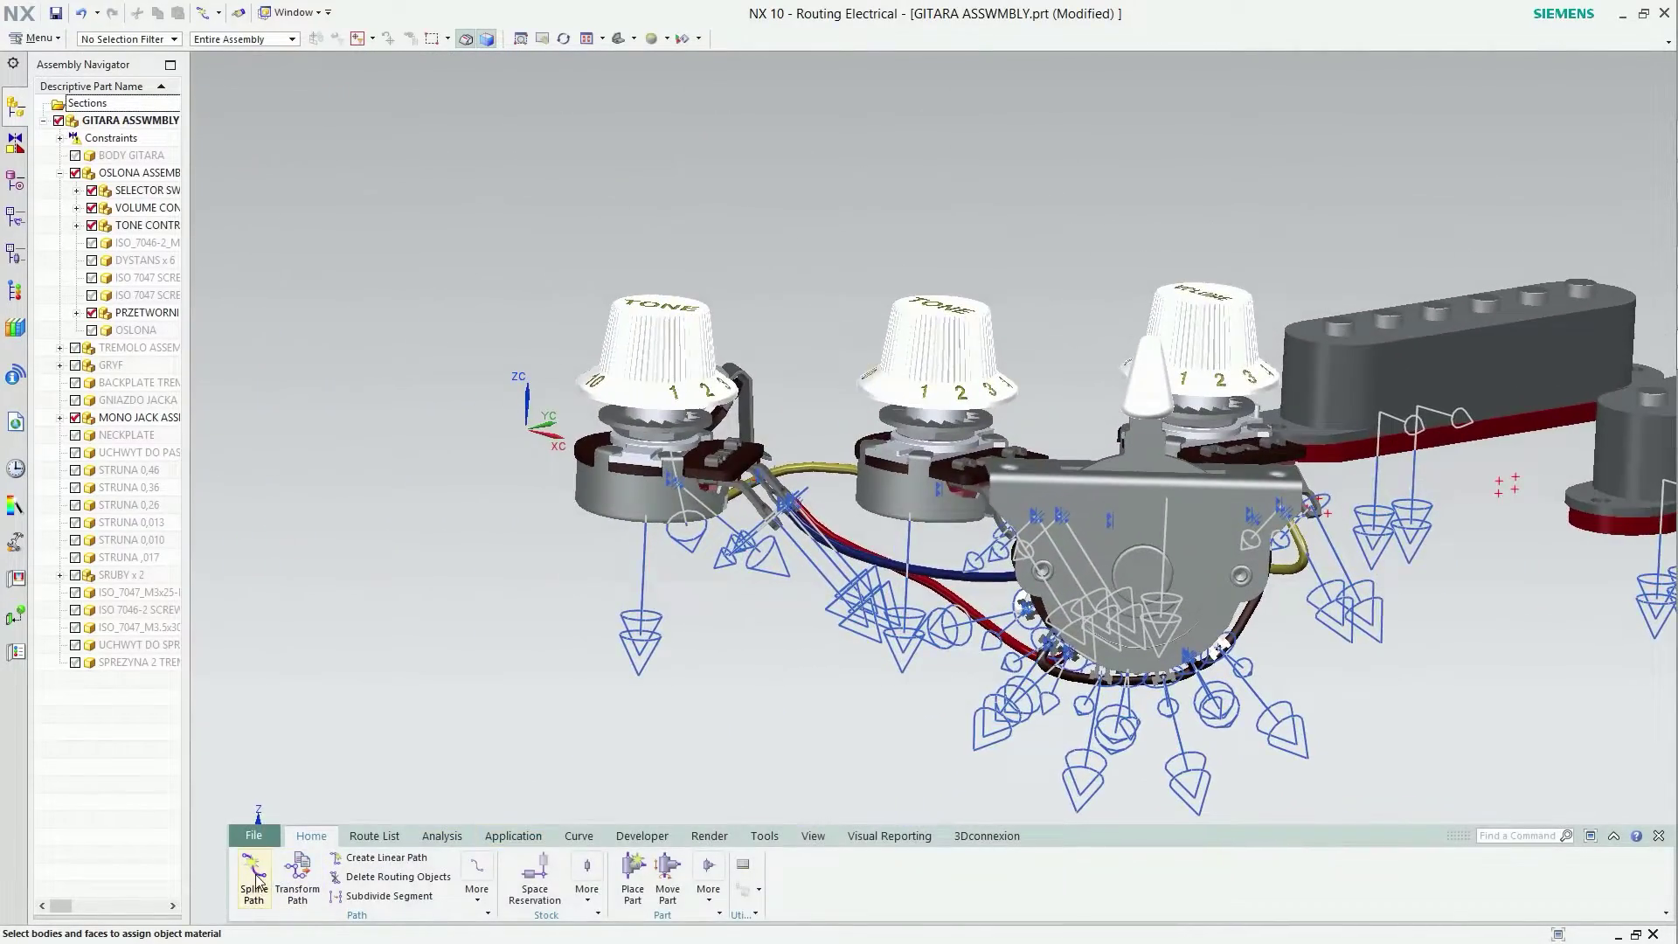
Start a spline wire between two pot lugs with a 1 mm forward extension at its start.
left_click(254, 876)
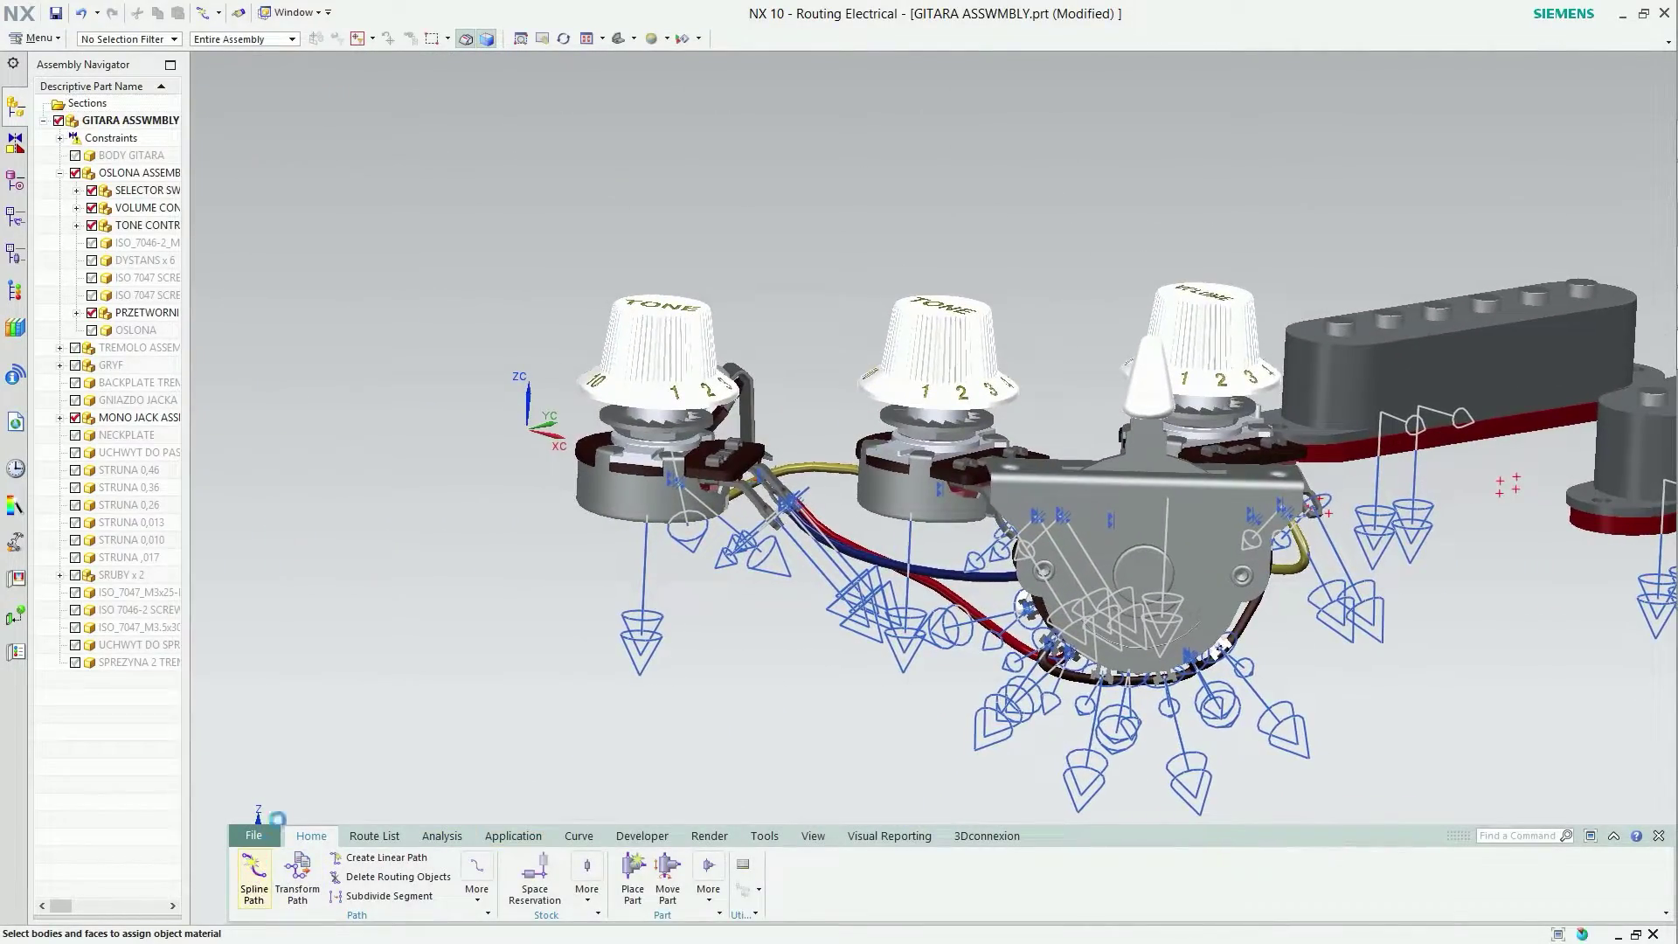
left_click(656, 633)
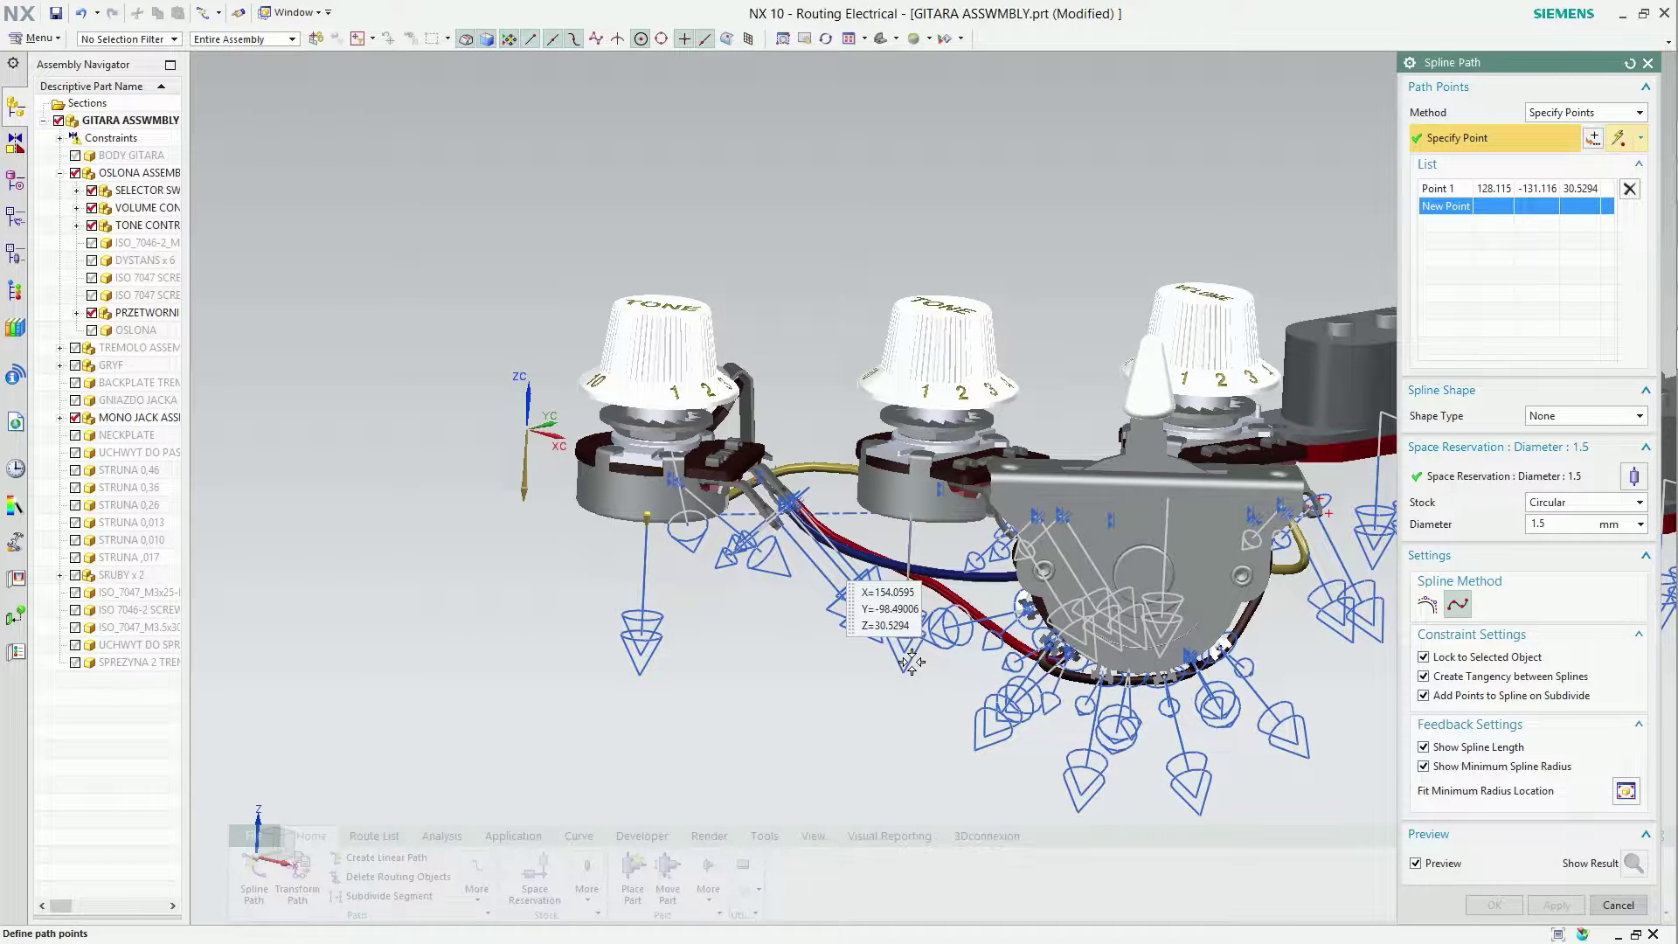
left_click(911, 665)
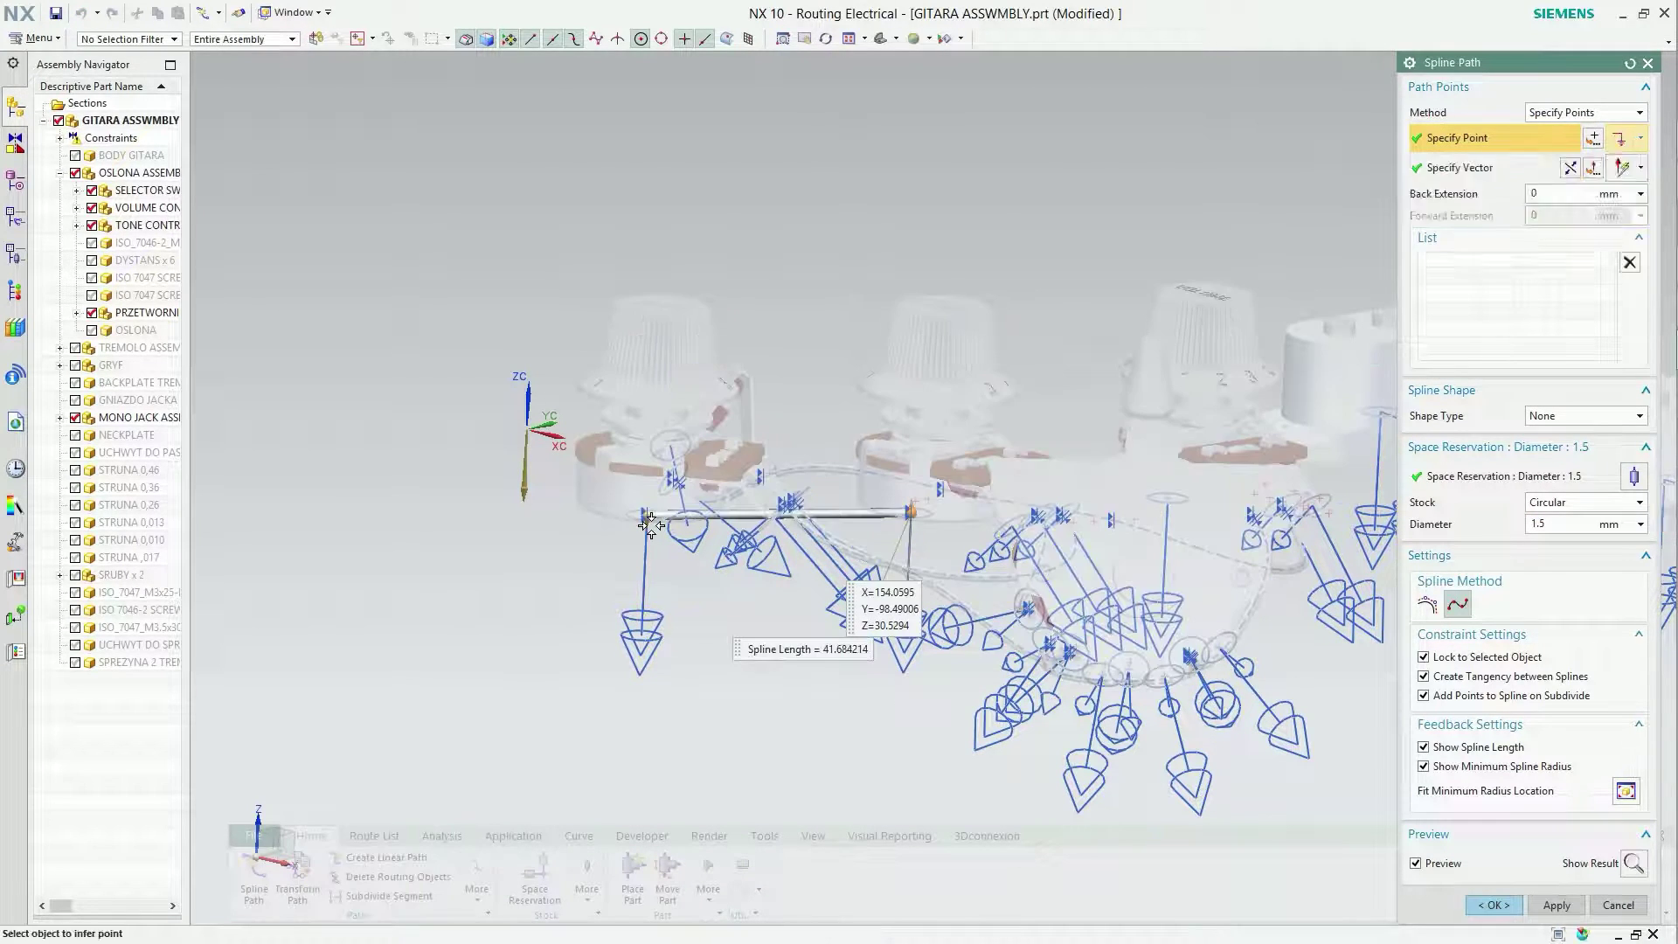
left_click(651, 529)
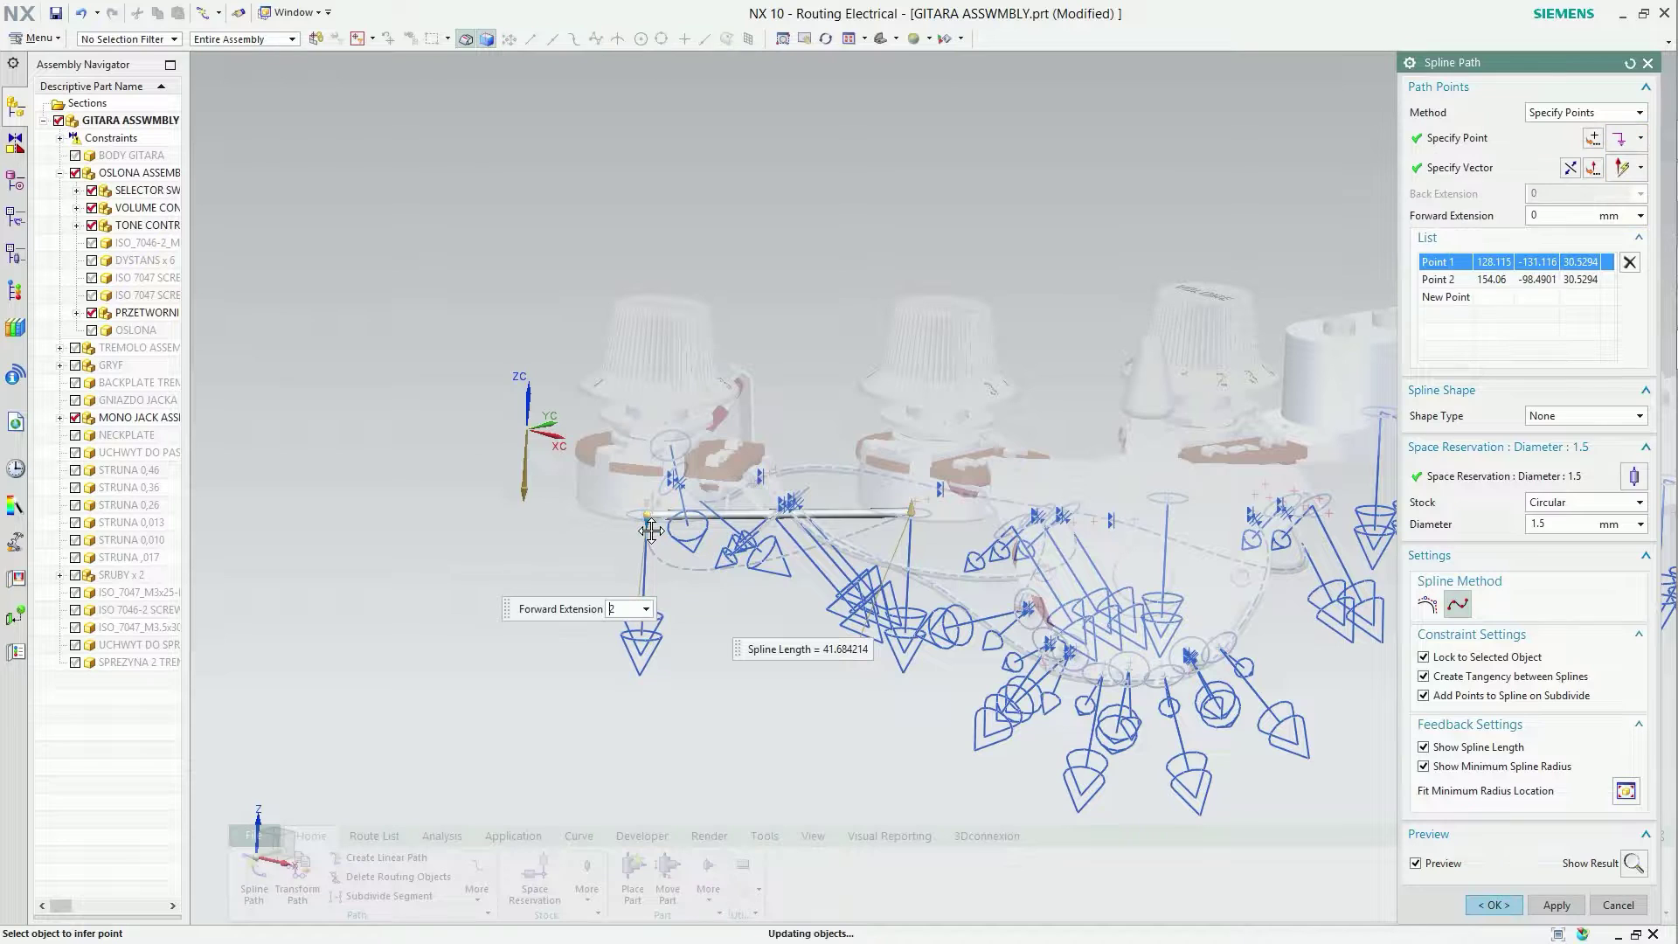
key("Return")
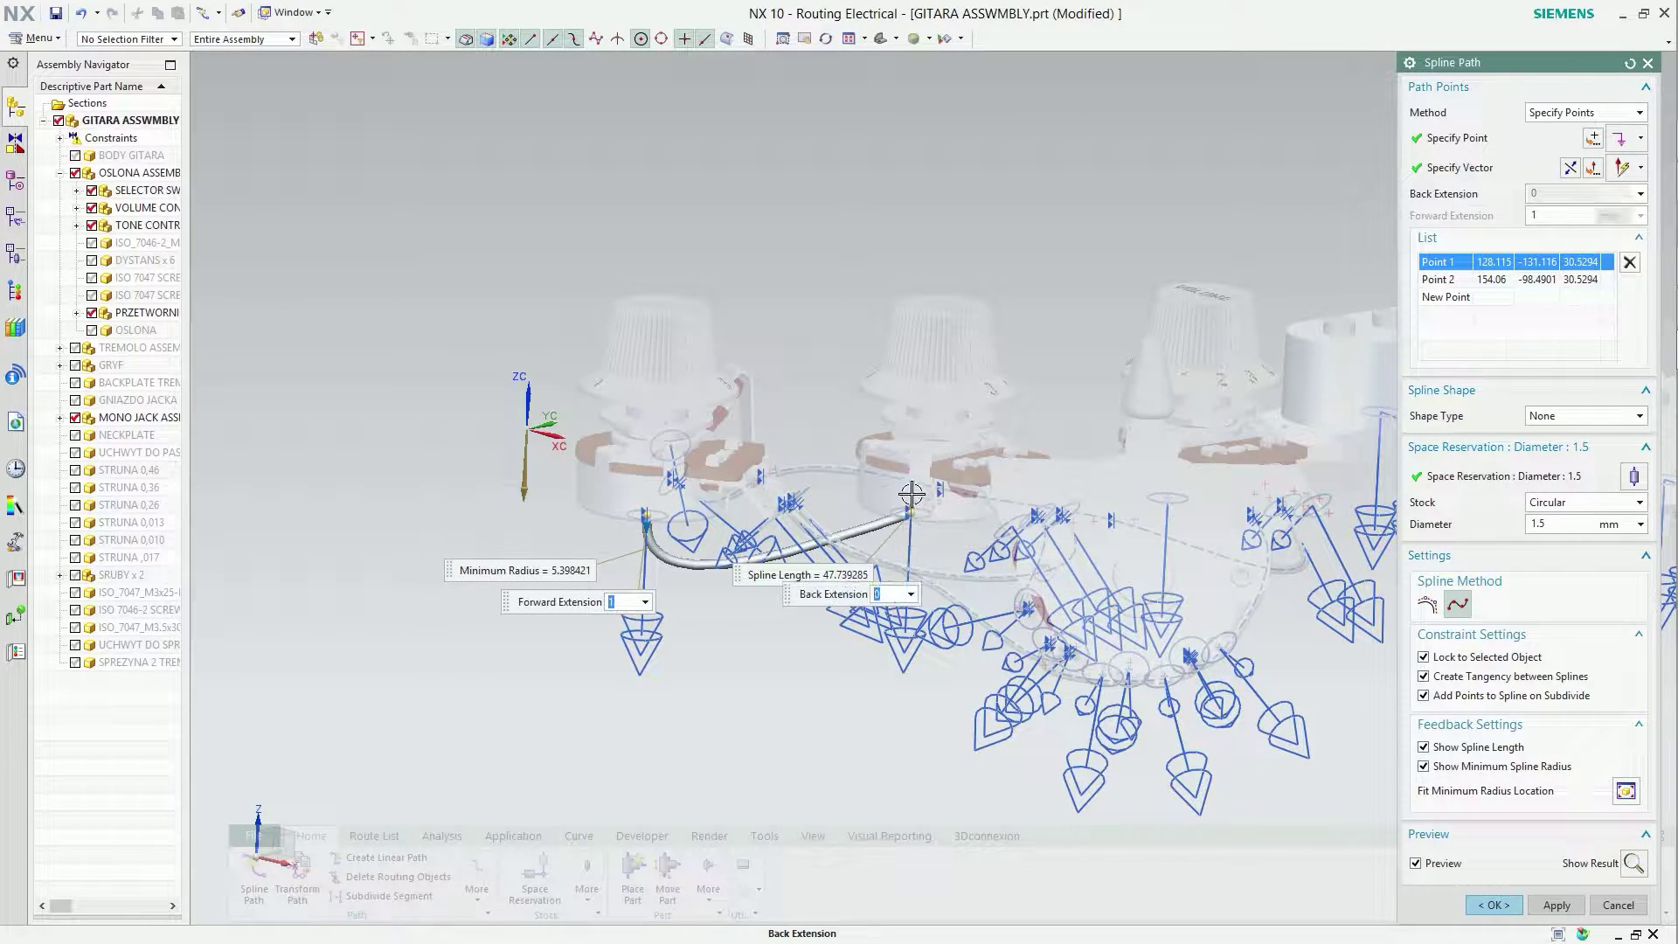
Give the wire's end a 1 mm back extension and flip its direction.
left_click(912, 495)
type("1")
key("Return")
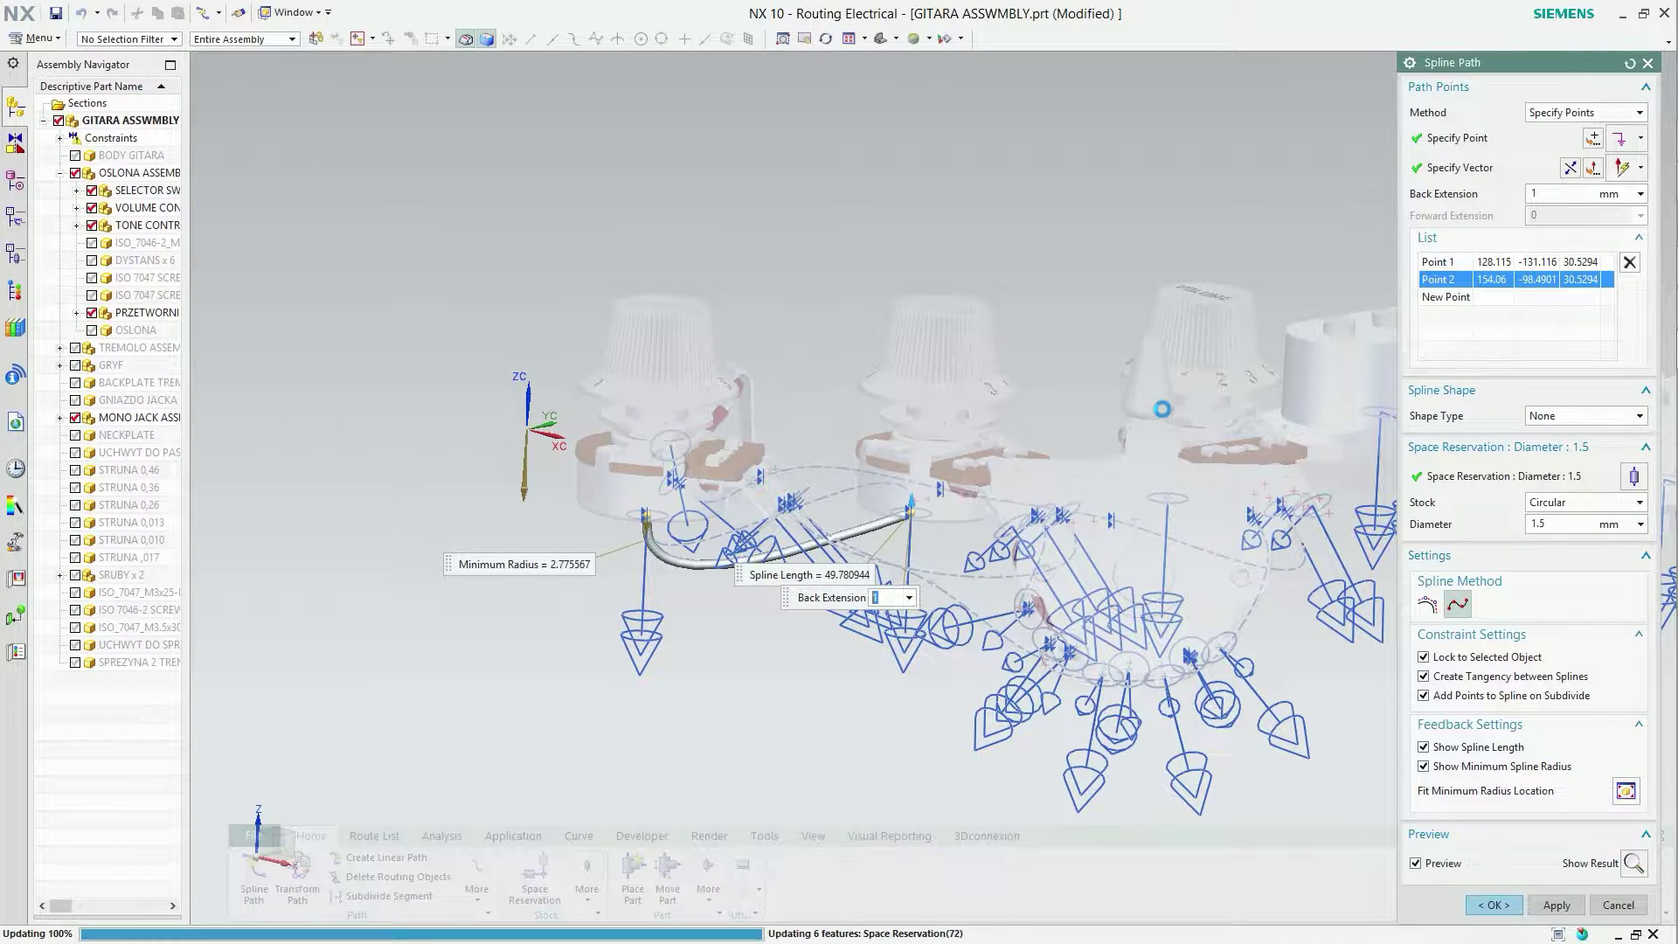
right_click(912, 517)
left_click(948, 603)
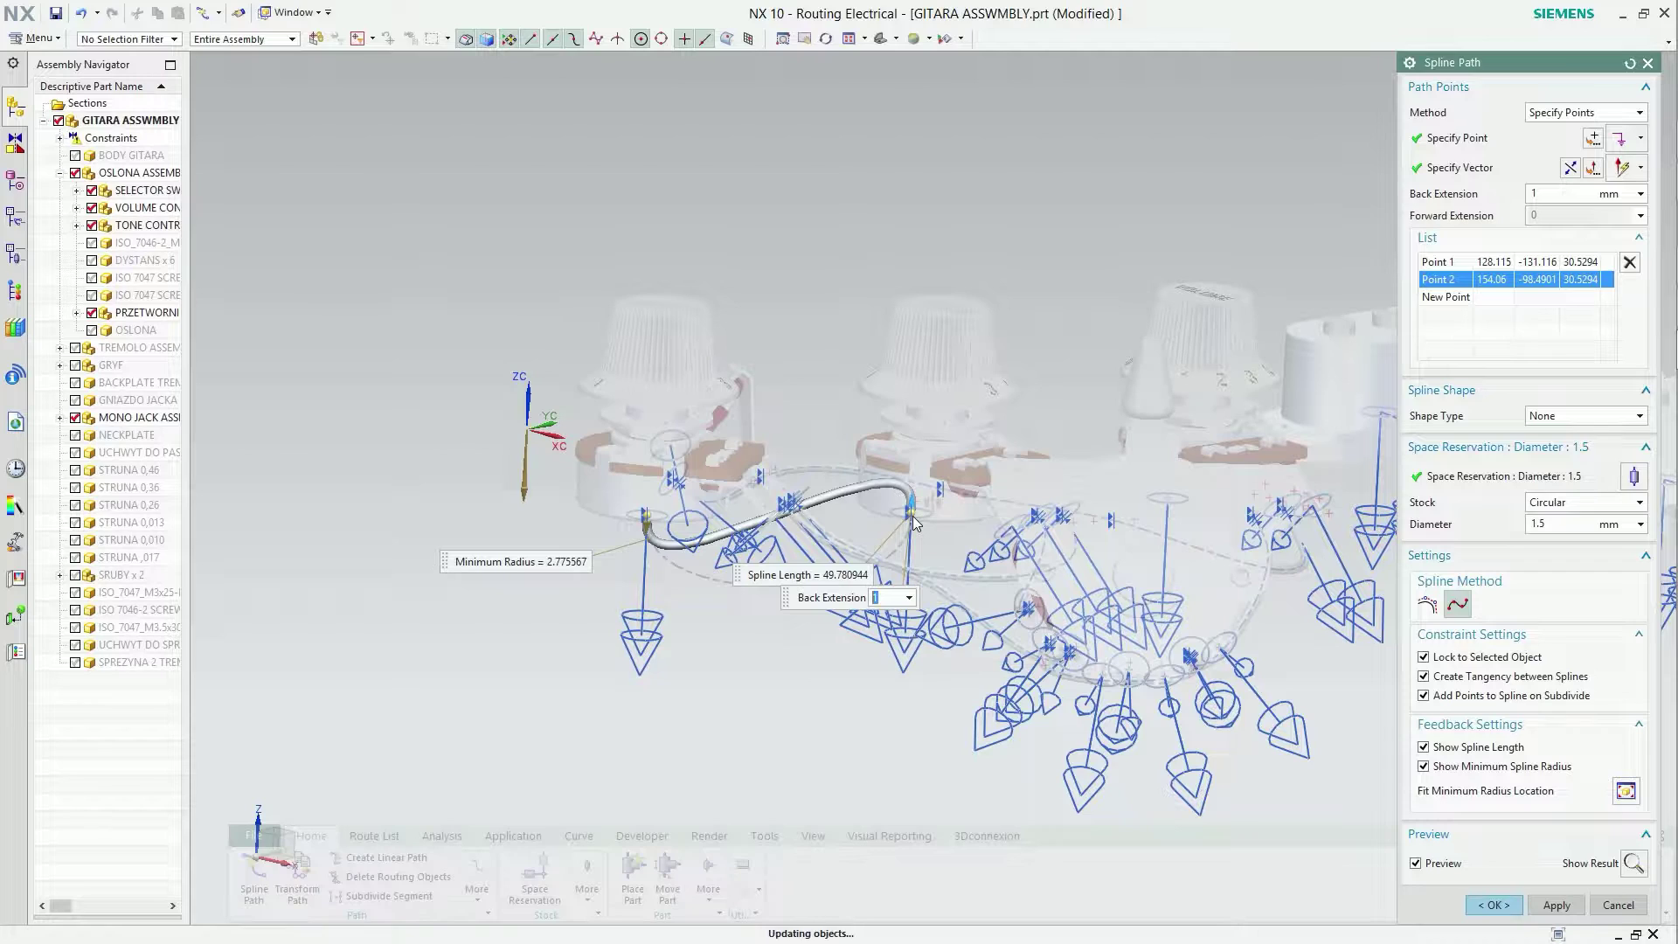
scroll(909, 511, "down", 3)
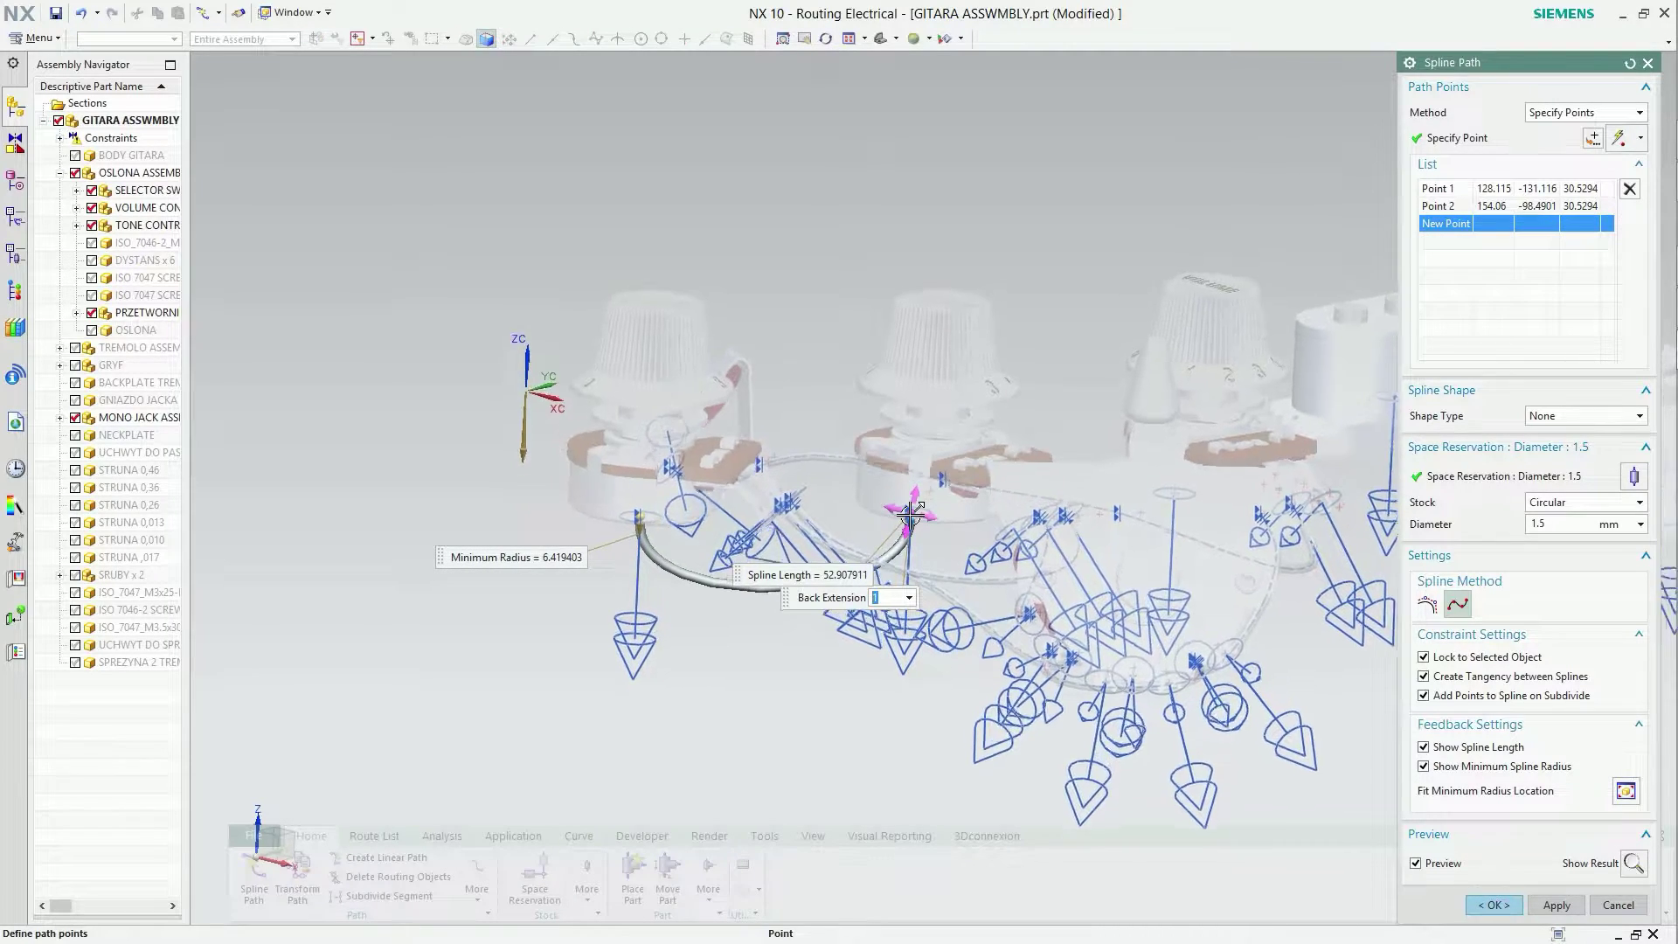
scroll(909, 511, "down", 3)
Insert a middle point beneath the pots, raise it 3 mm, and create the wire.
left_click(1444, 225)
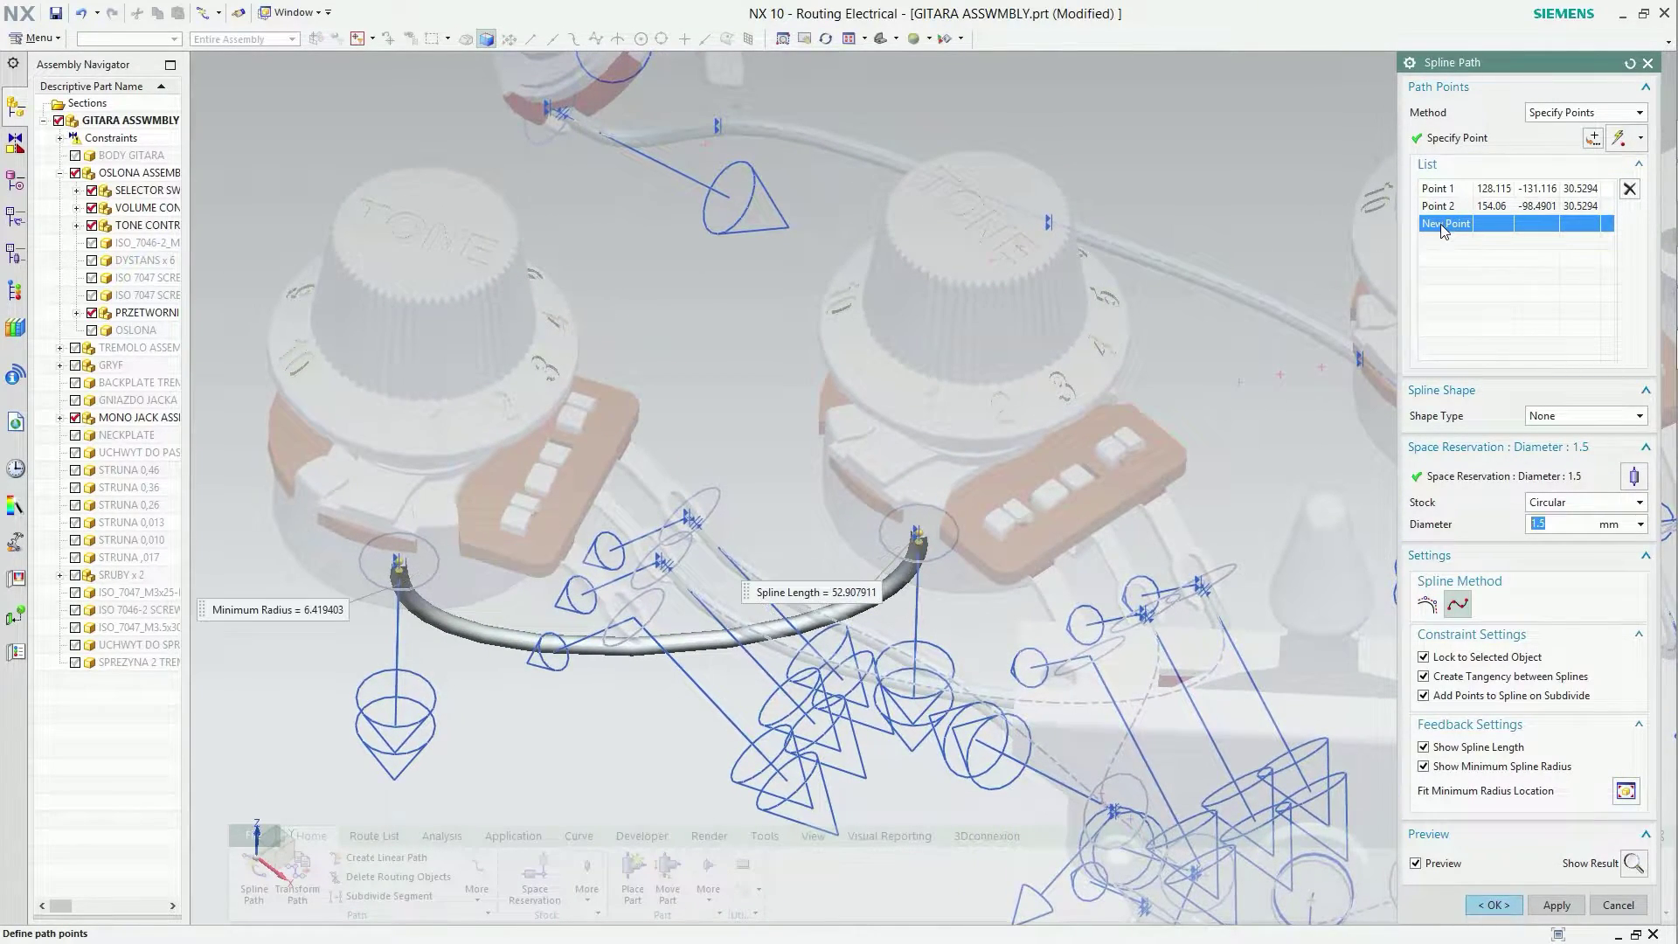
left_click(1444, 208)
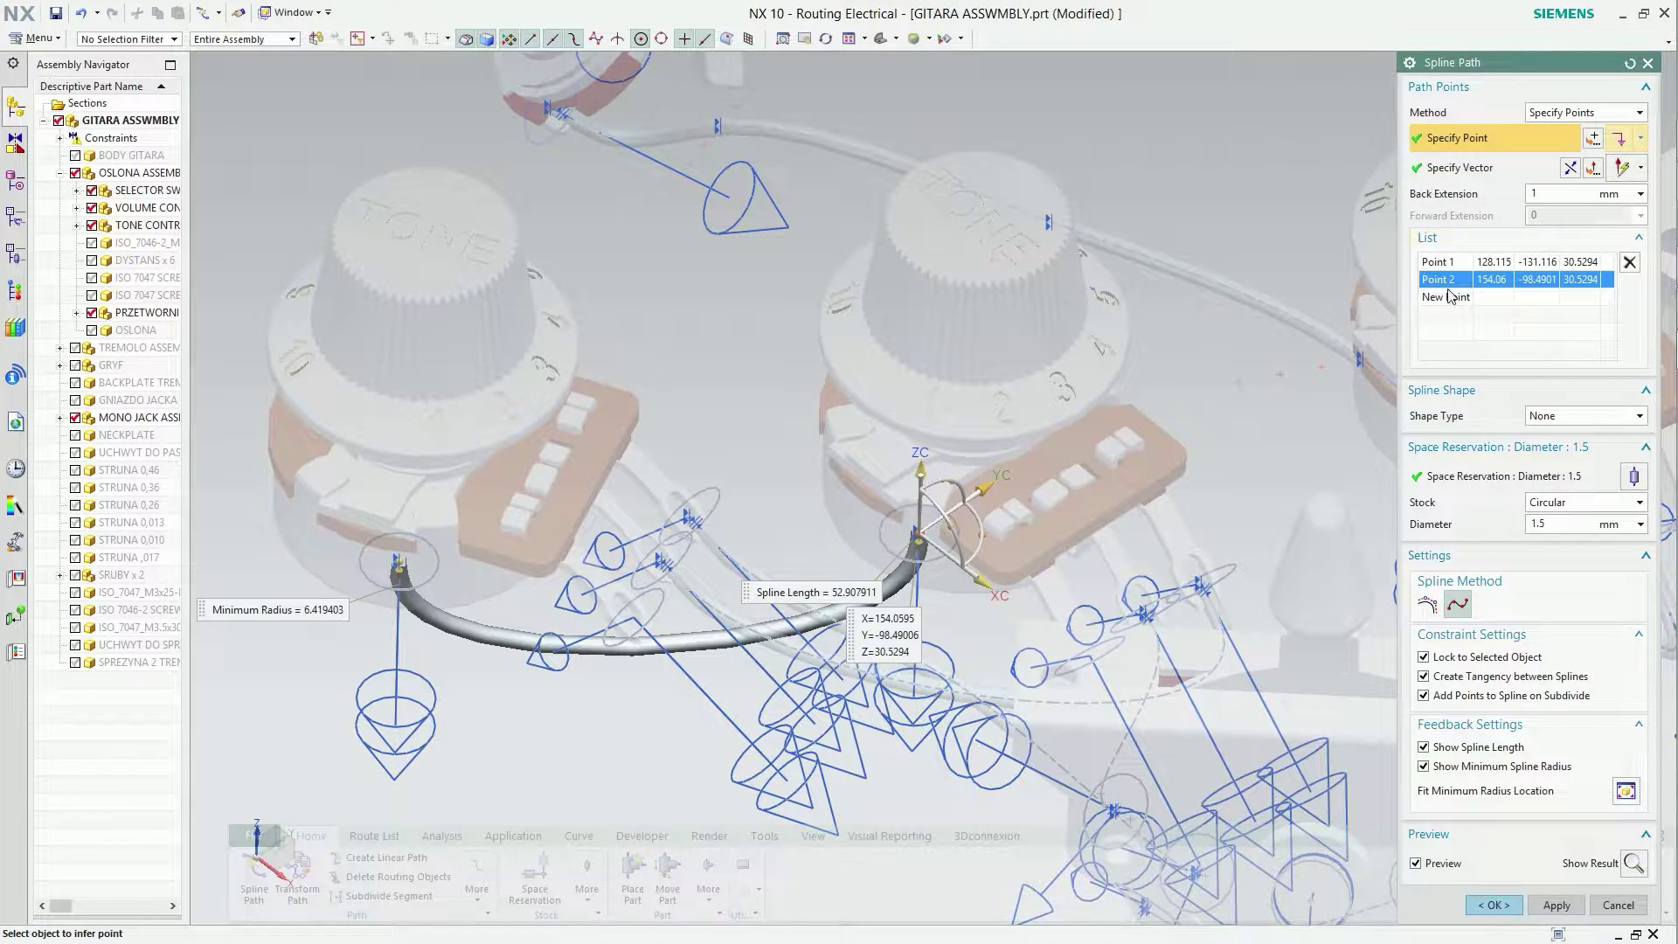
left_click(1449, 296)
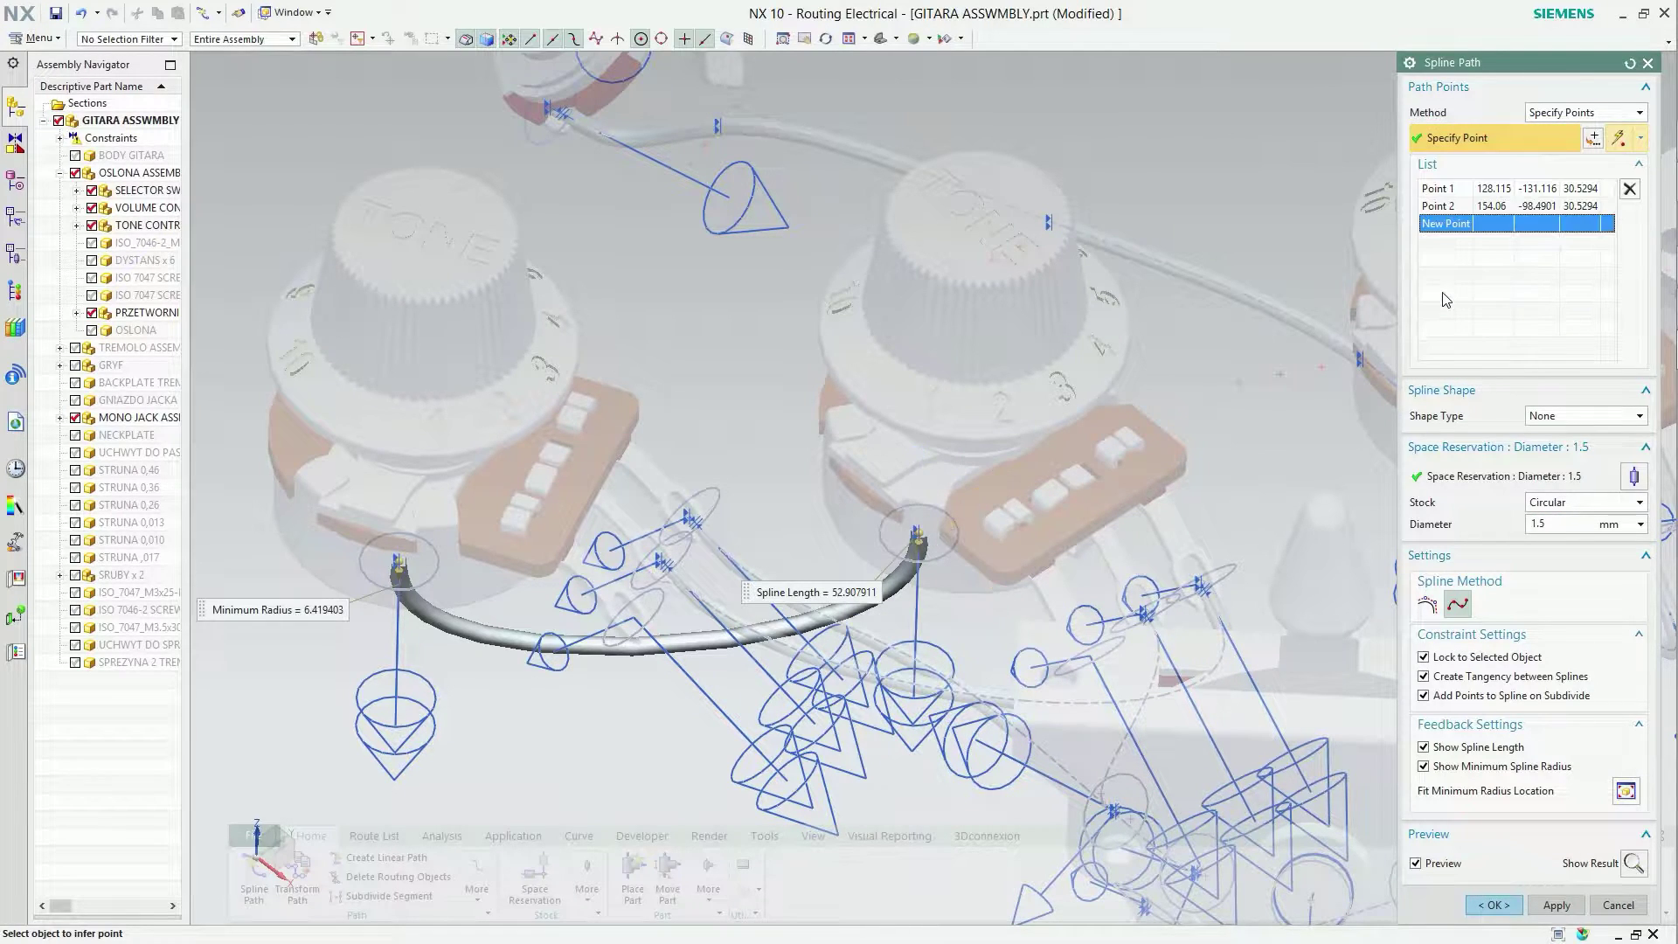
left_click(681, 642)
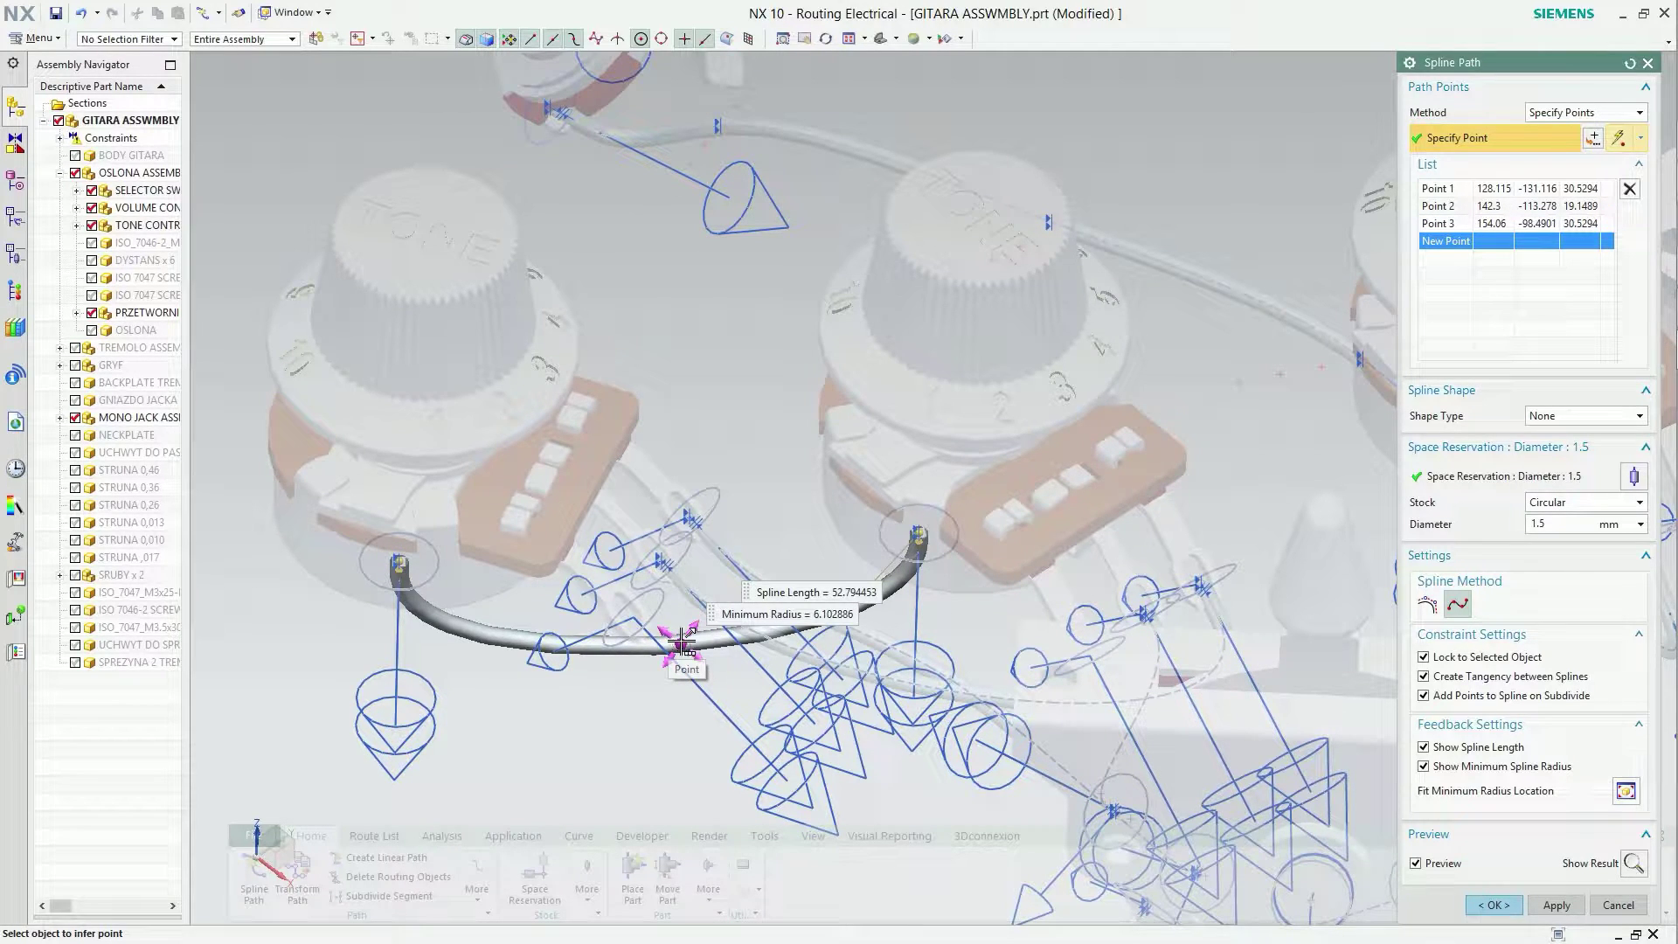
left_click(679, 643)
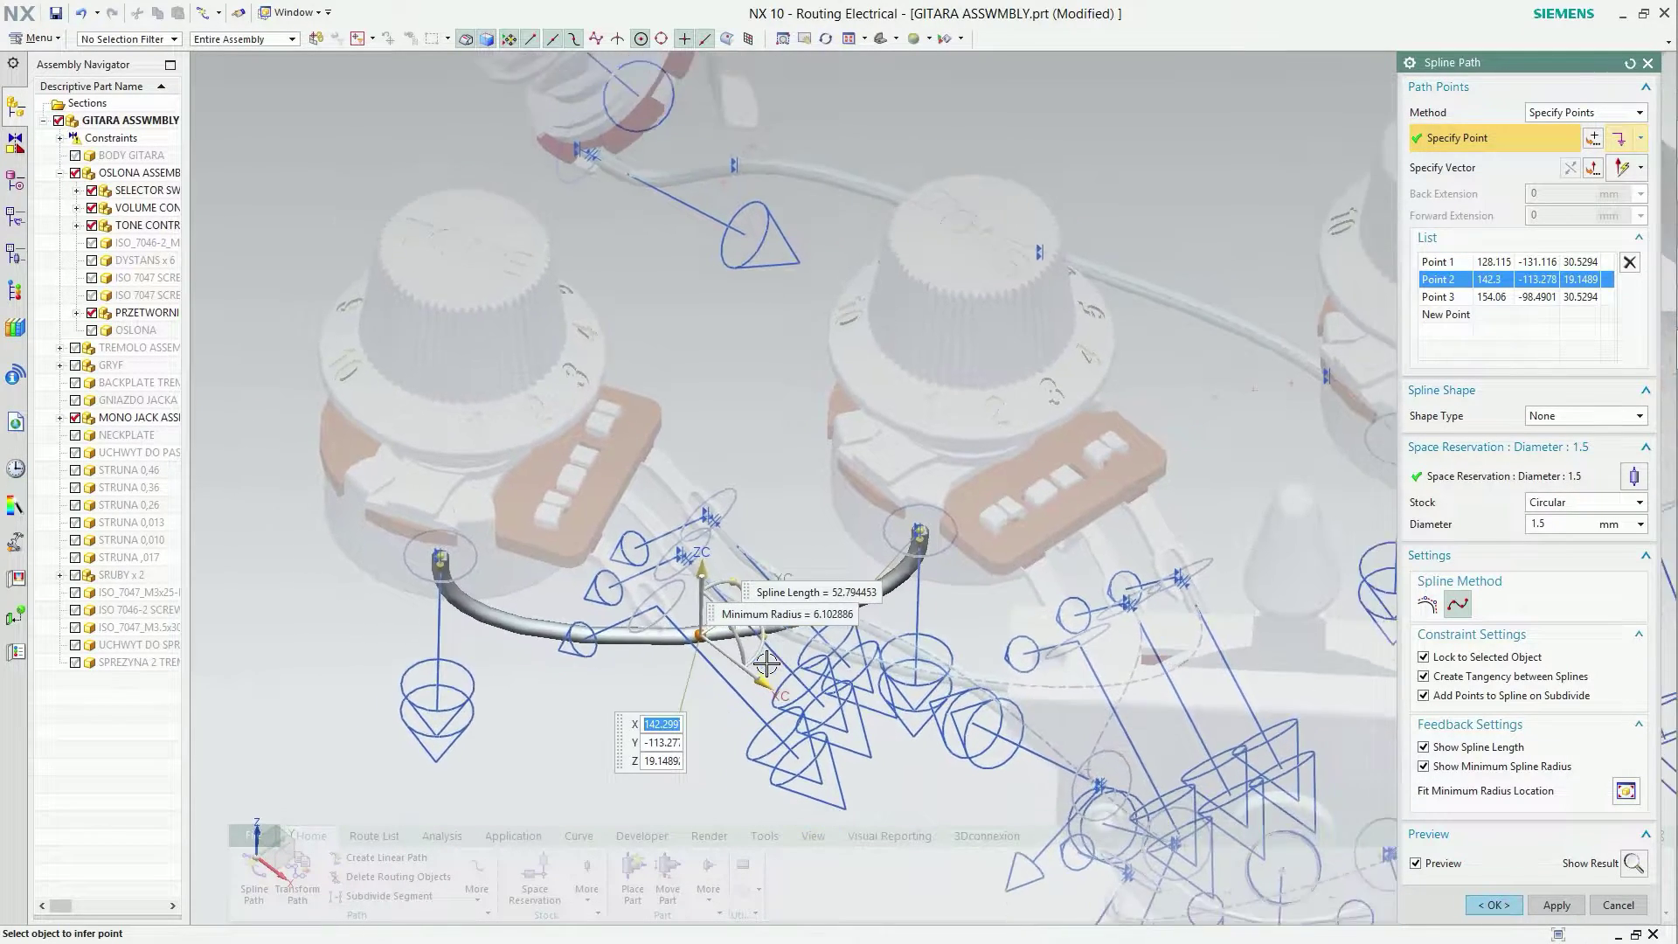
middle_click_drag(748, 655, 712, 588)
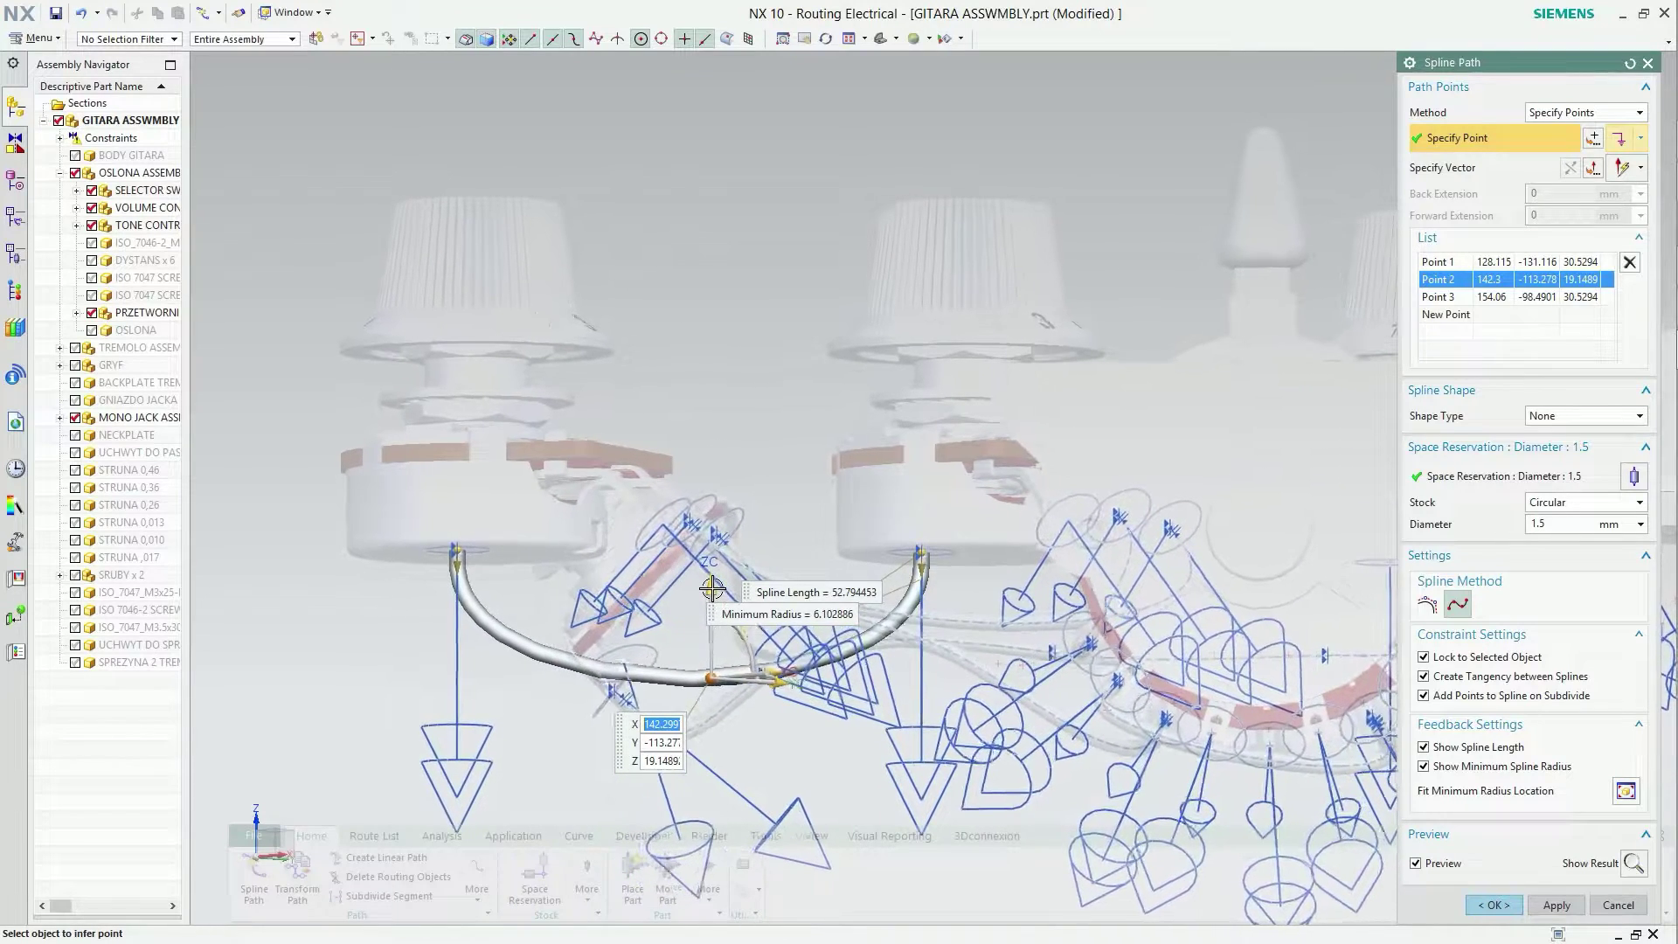
left_click_drag(712, 586, 713, 552)
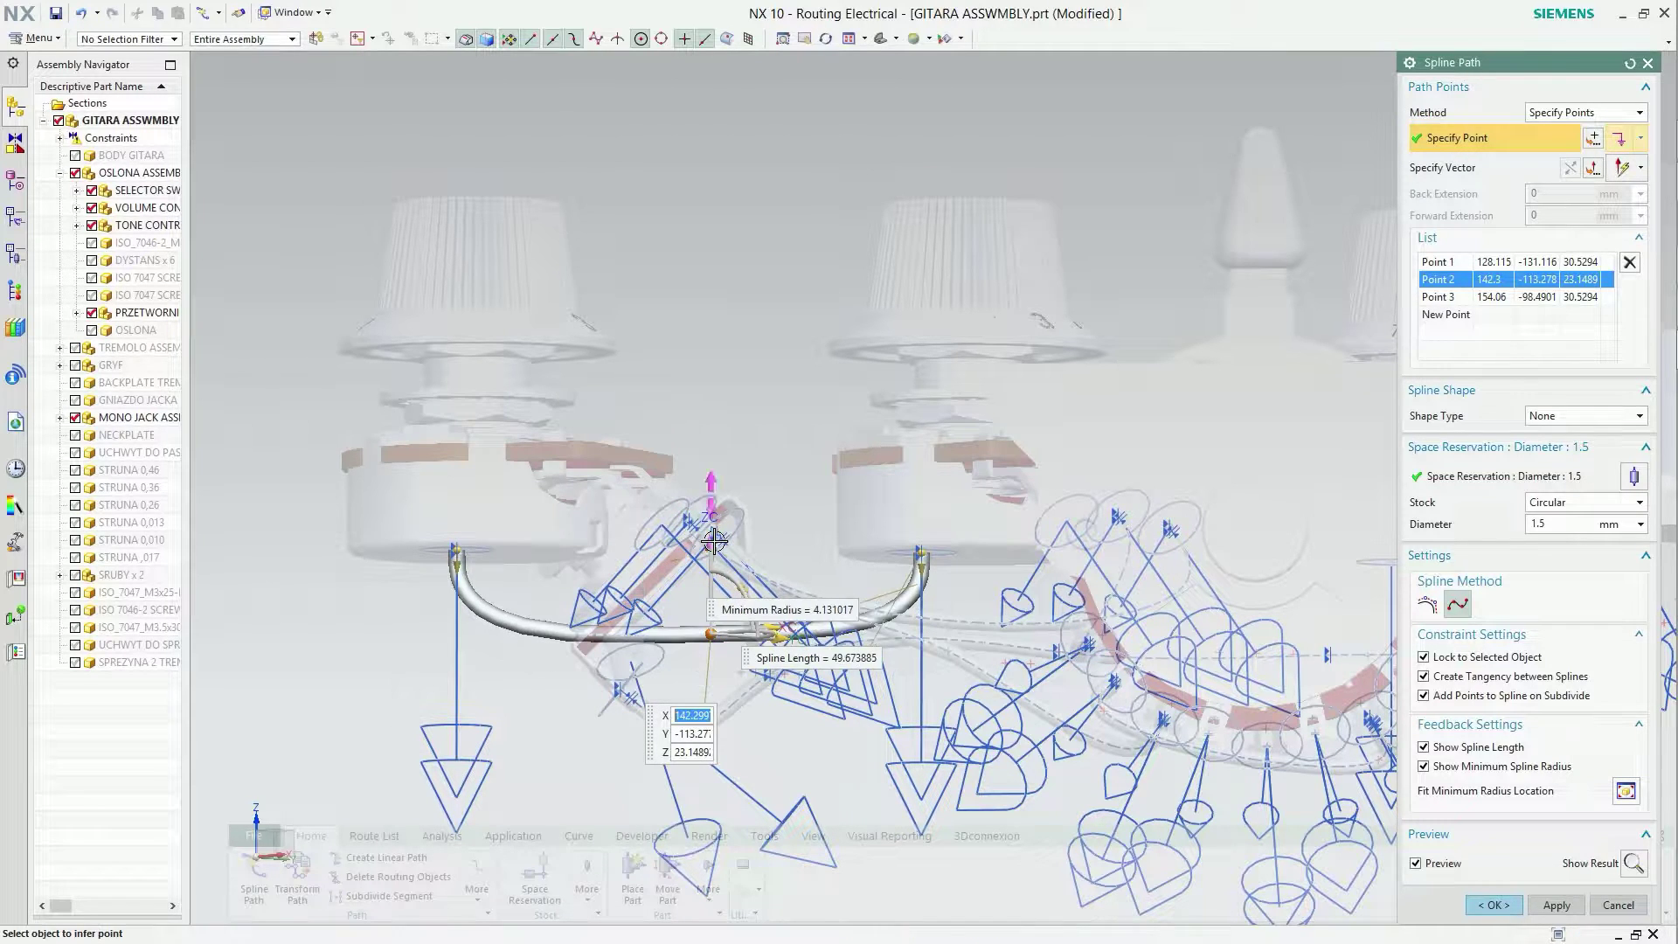
left_click(1498, 905)
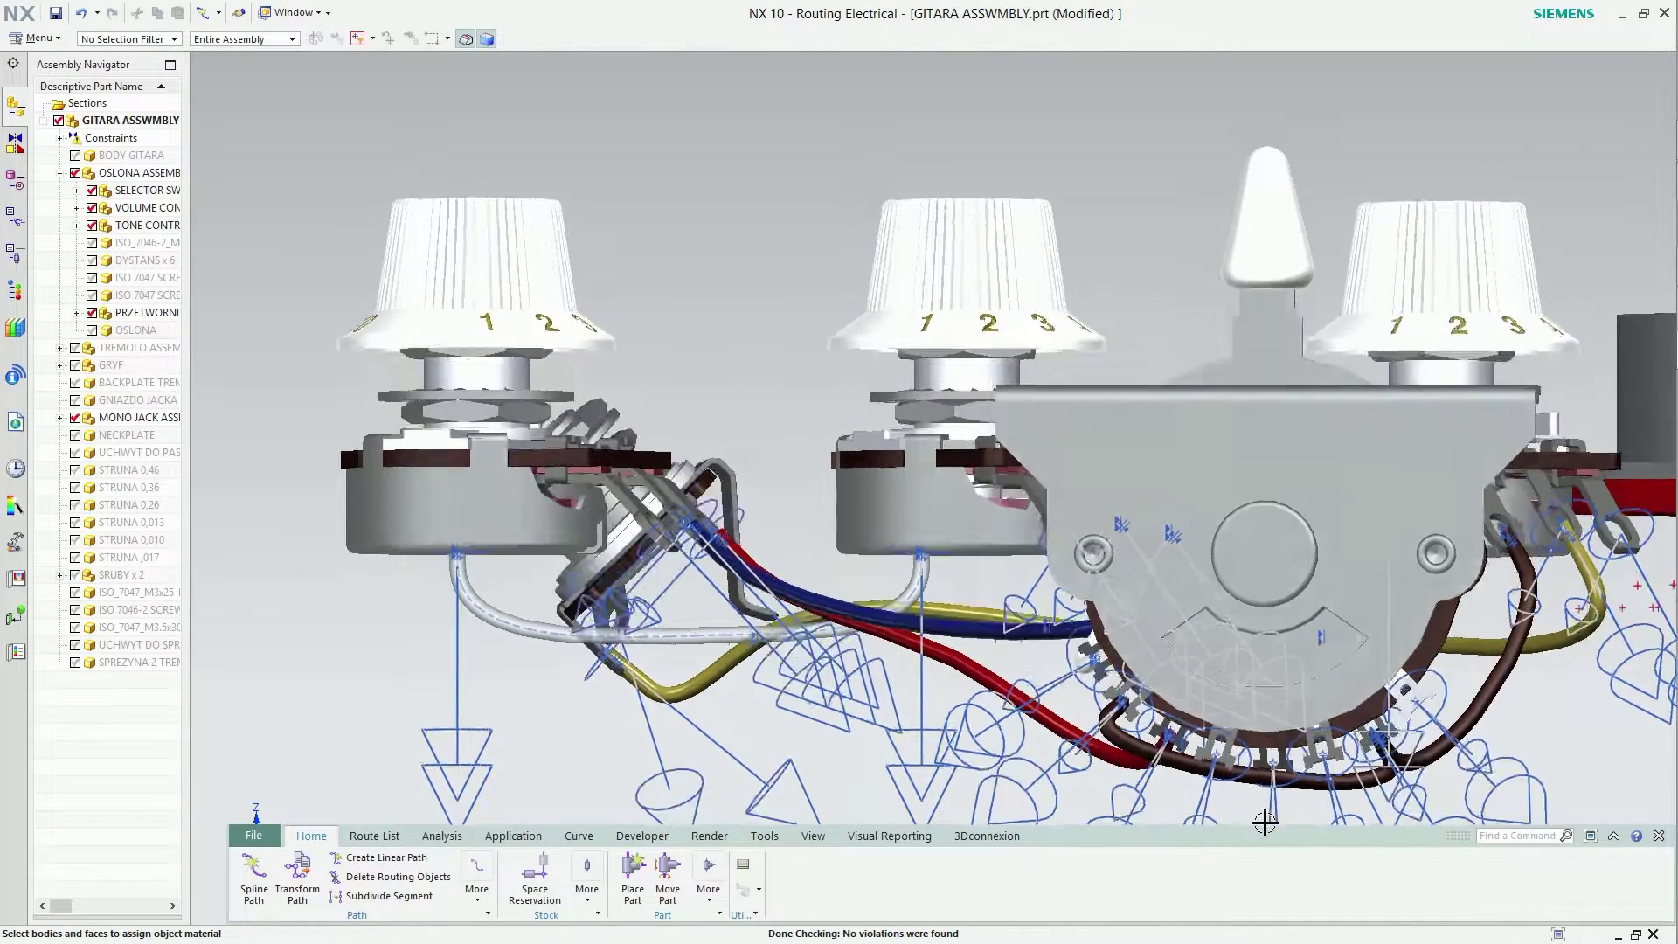
Apply Glossy Plastic Black to the grey wire between the two pots.
middle_click_drag(1223, 812, 374, 574)
left_click(15, 618)
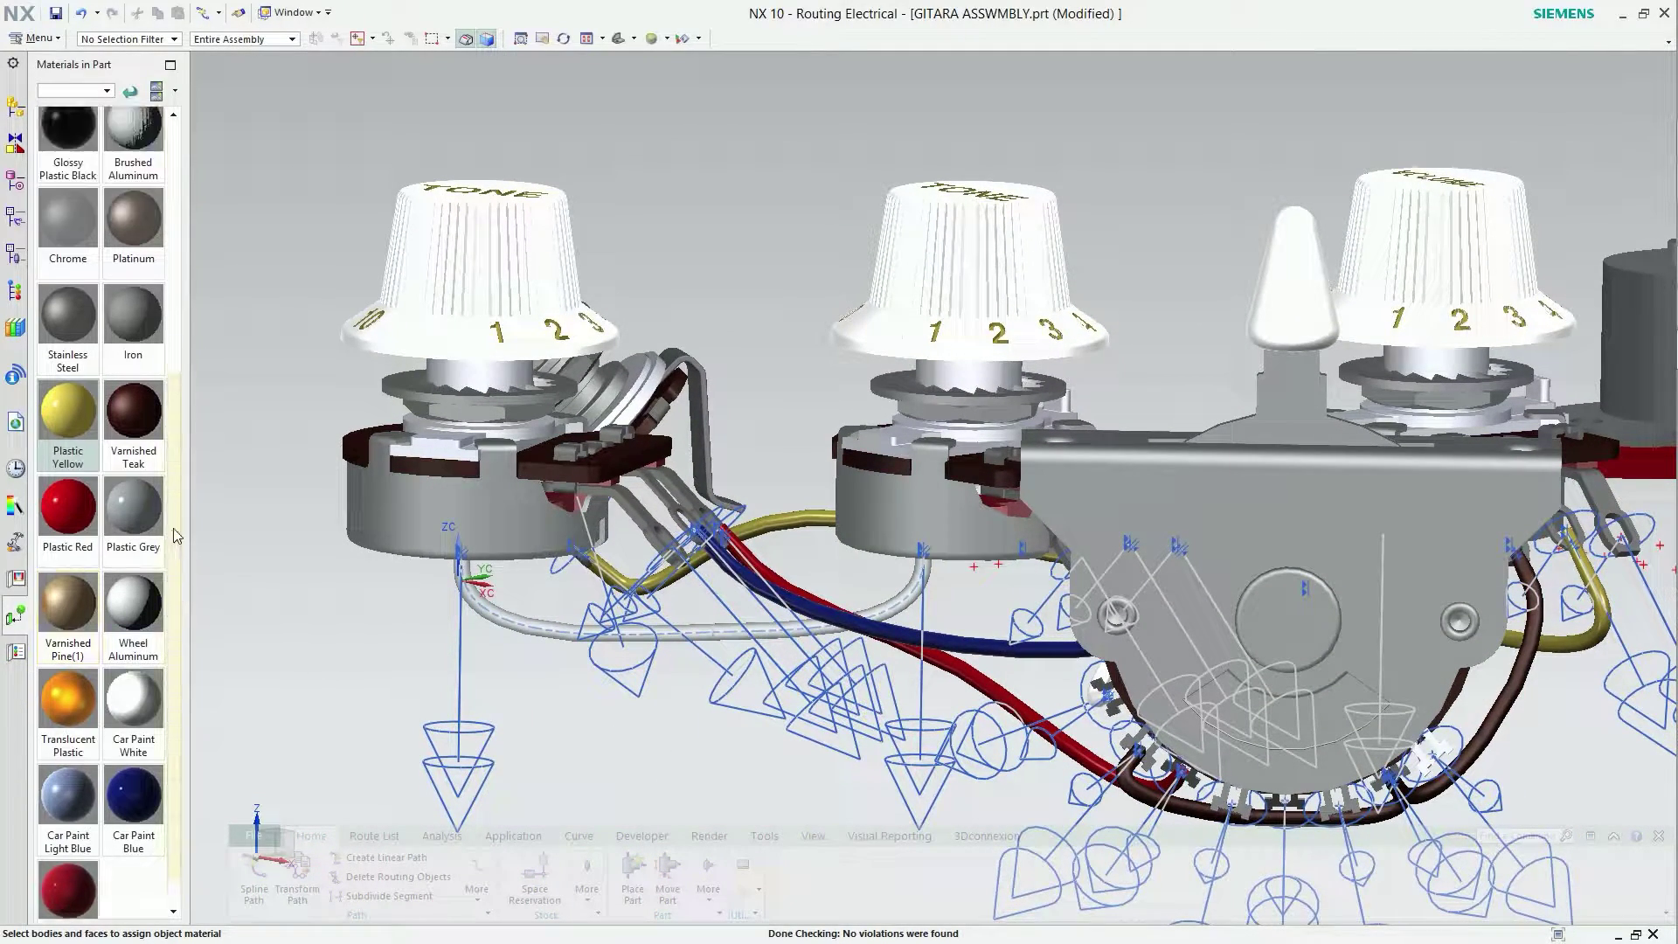
left_click_drag(171, 588, 199, 261)
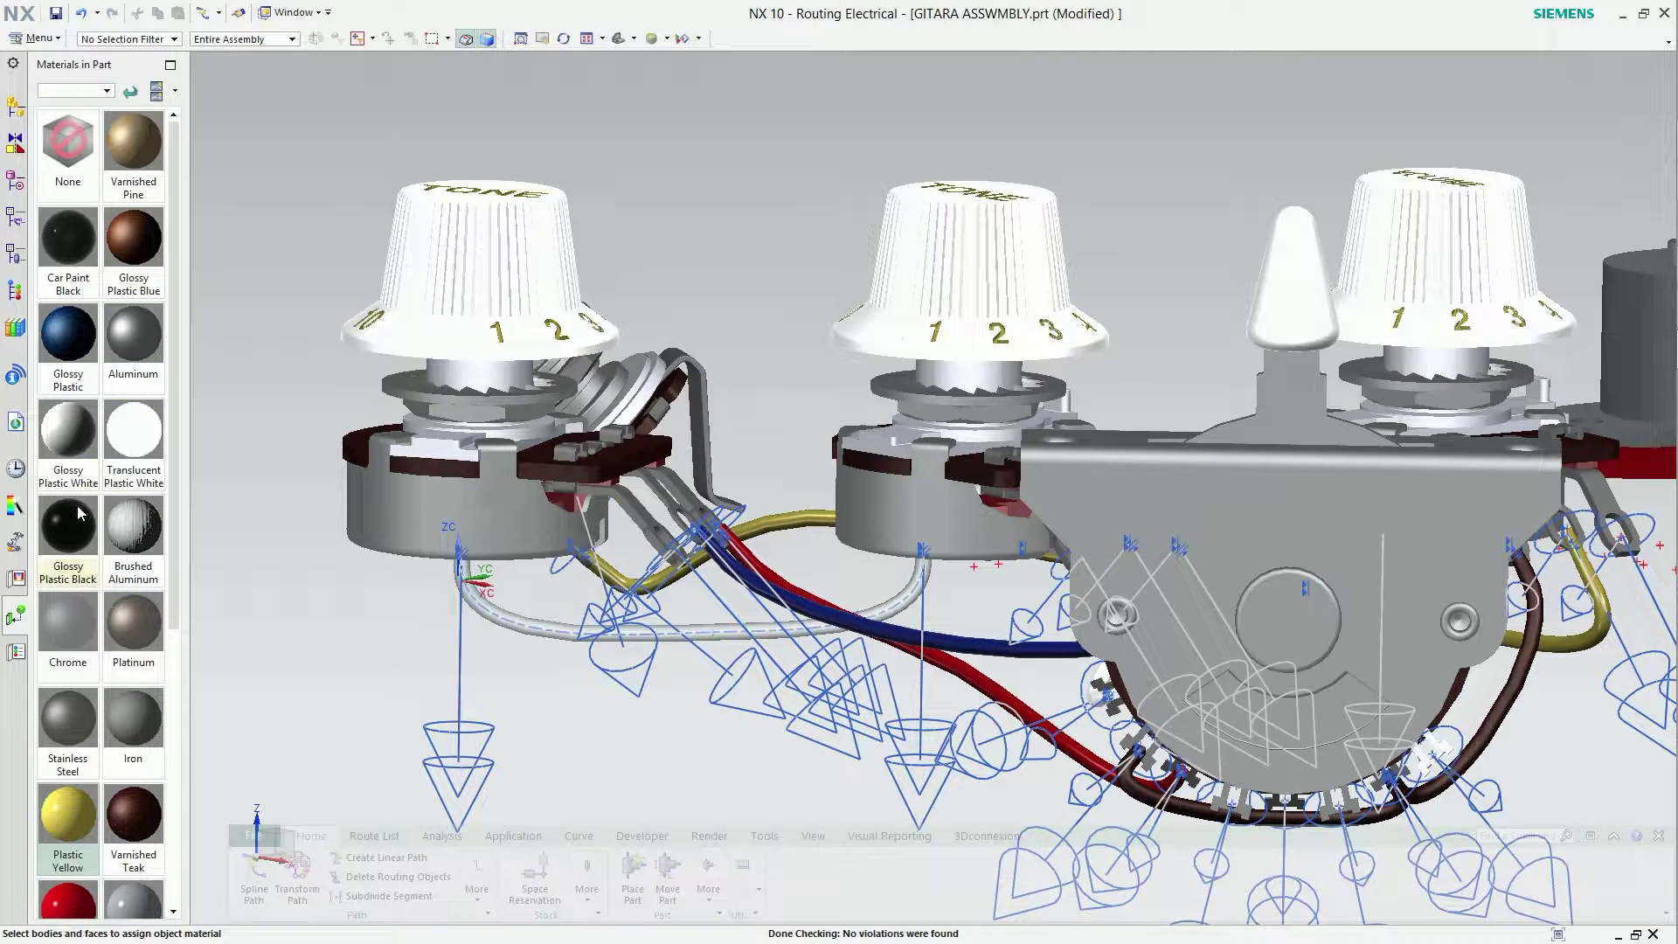
left_click_drag(78, 513, 492, 620)
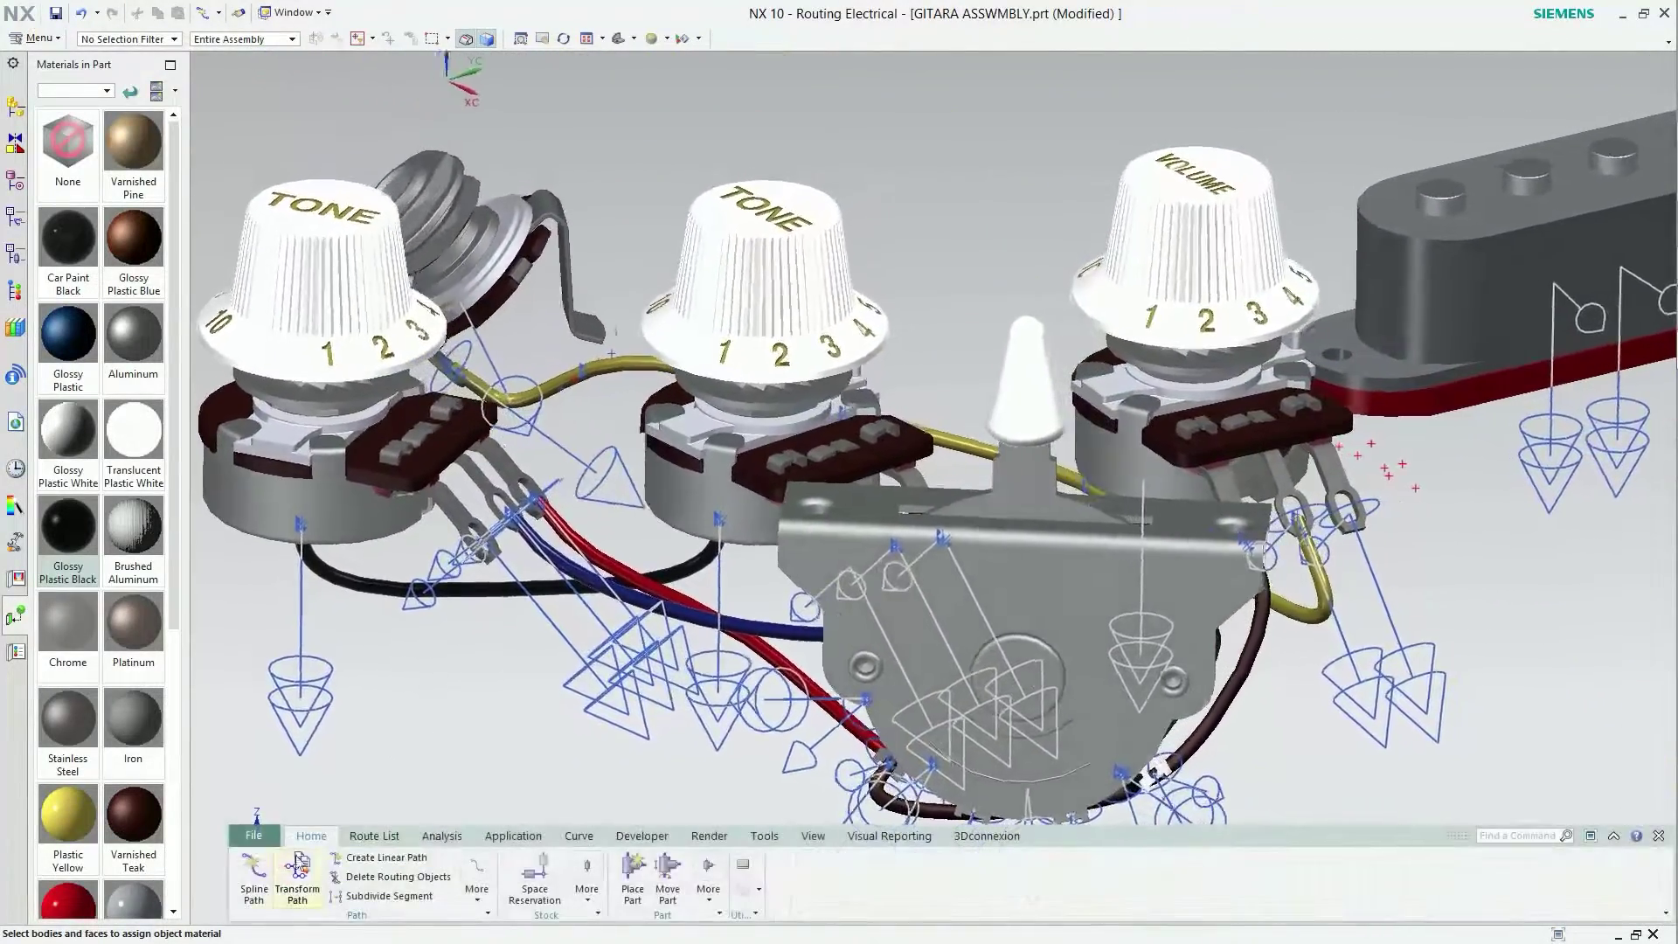
Route a spline between two pot lugs with a flipped 1 mm end extension.
left_click(253, 874)
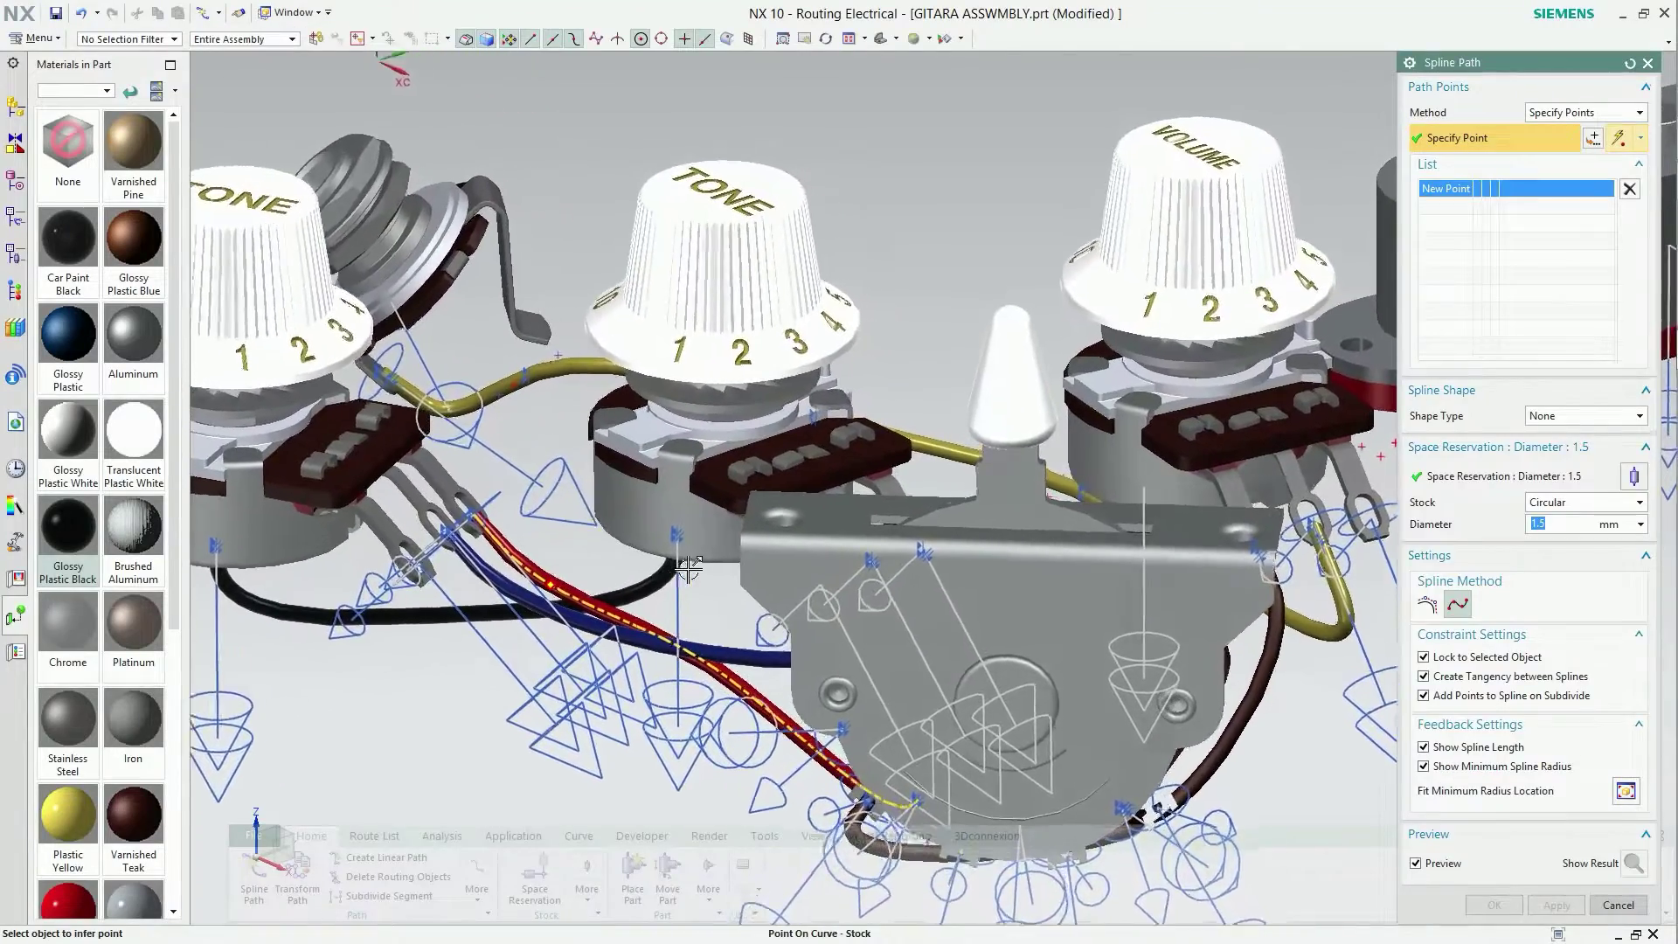
left_click(670, 624)
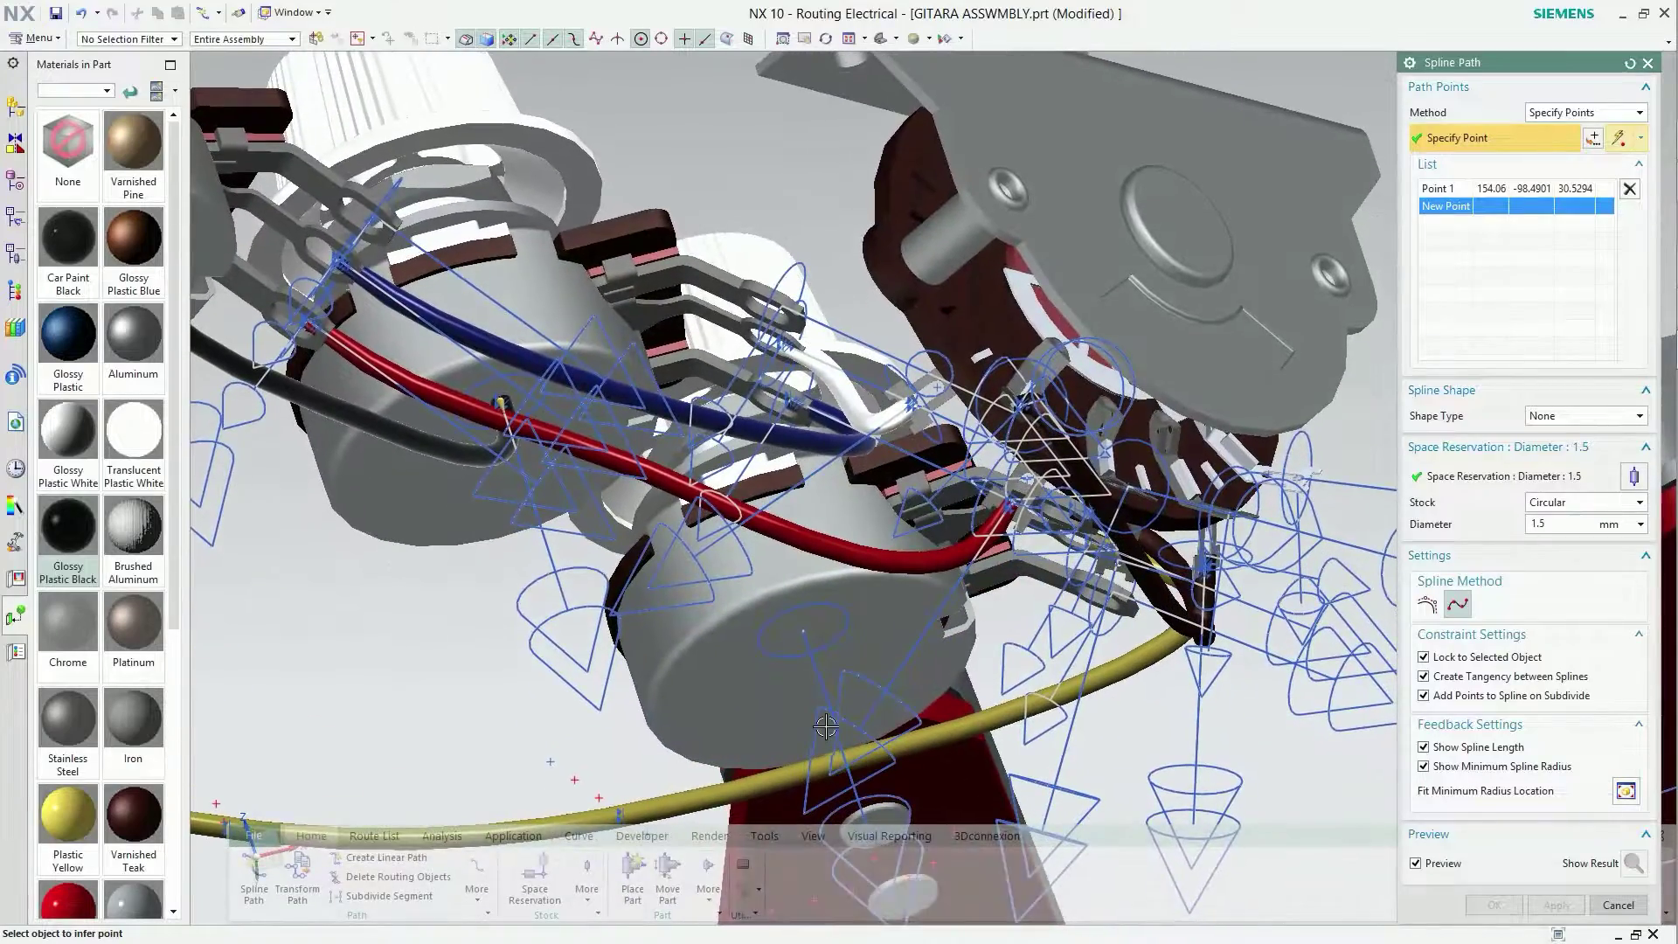
left_click(817, 665)
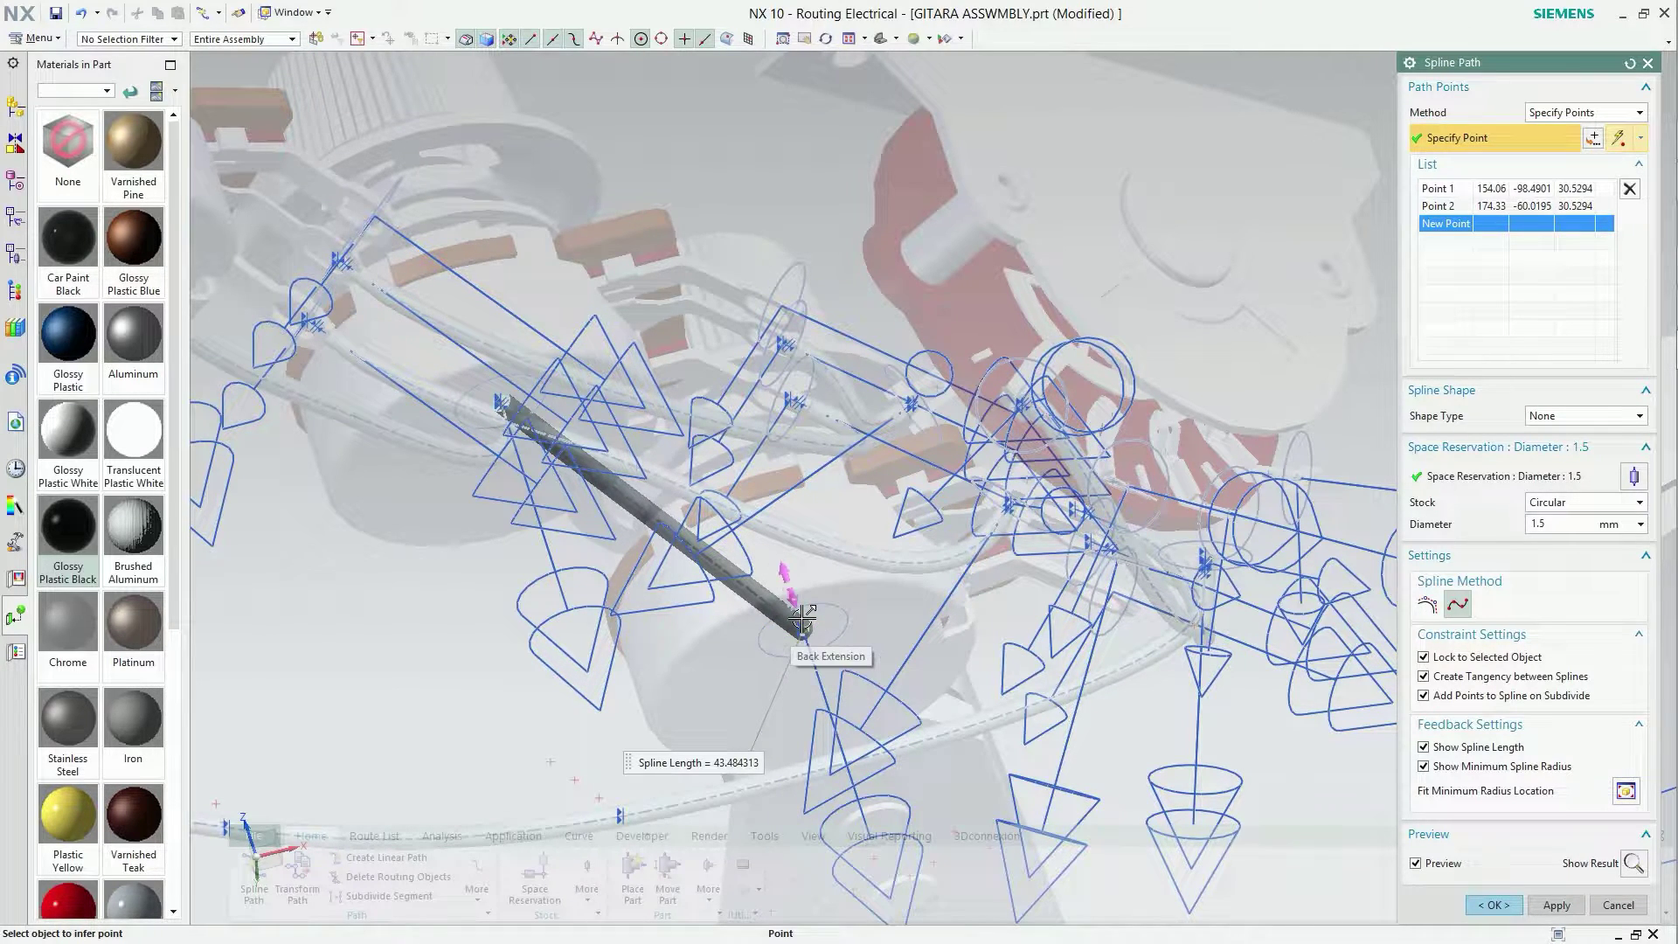
left_click(801, 618)
type("1")
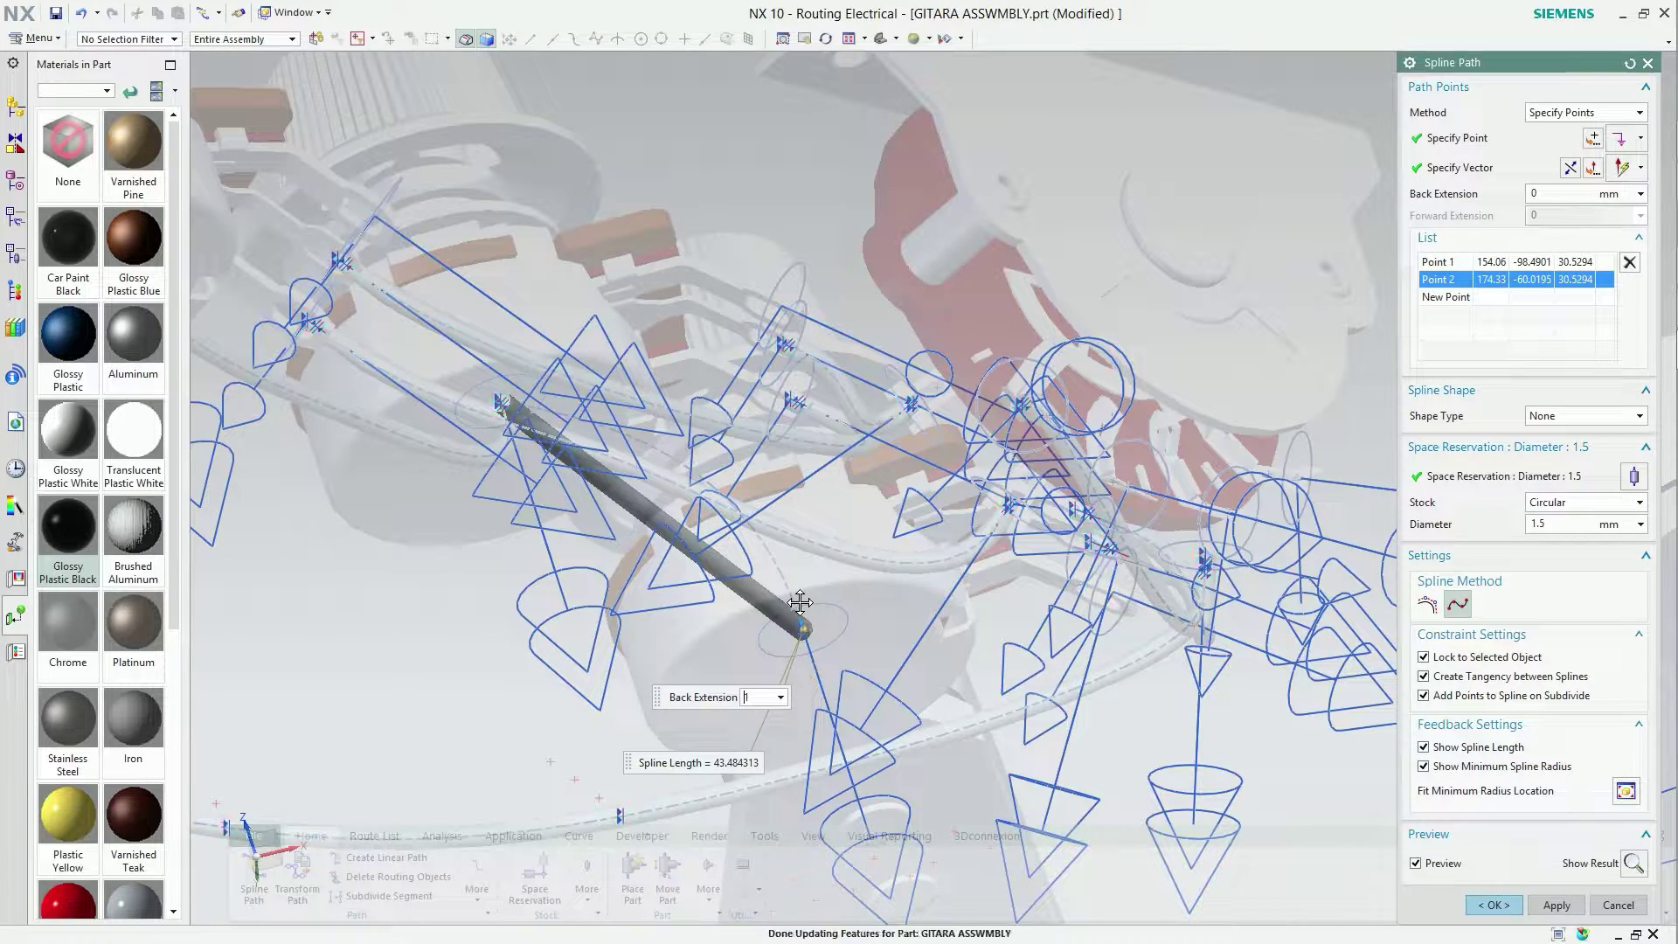
key("Return")
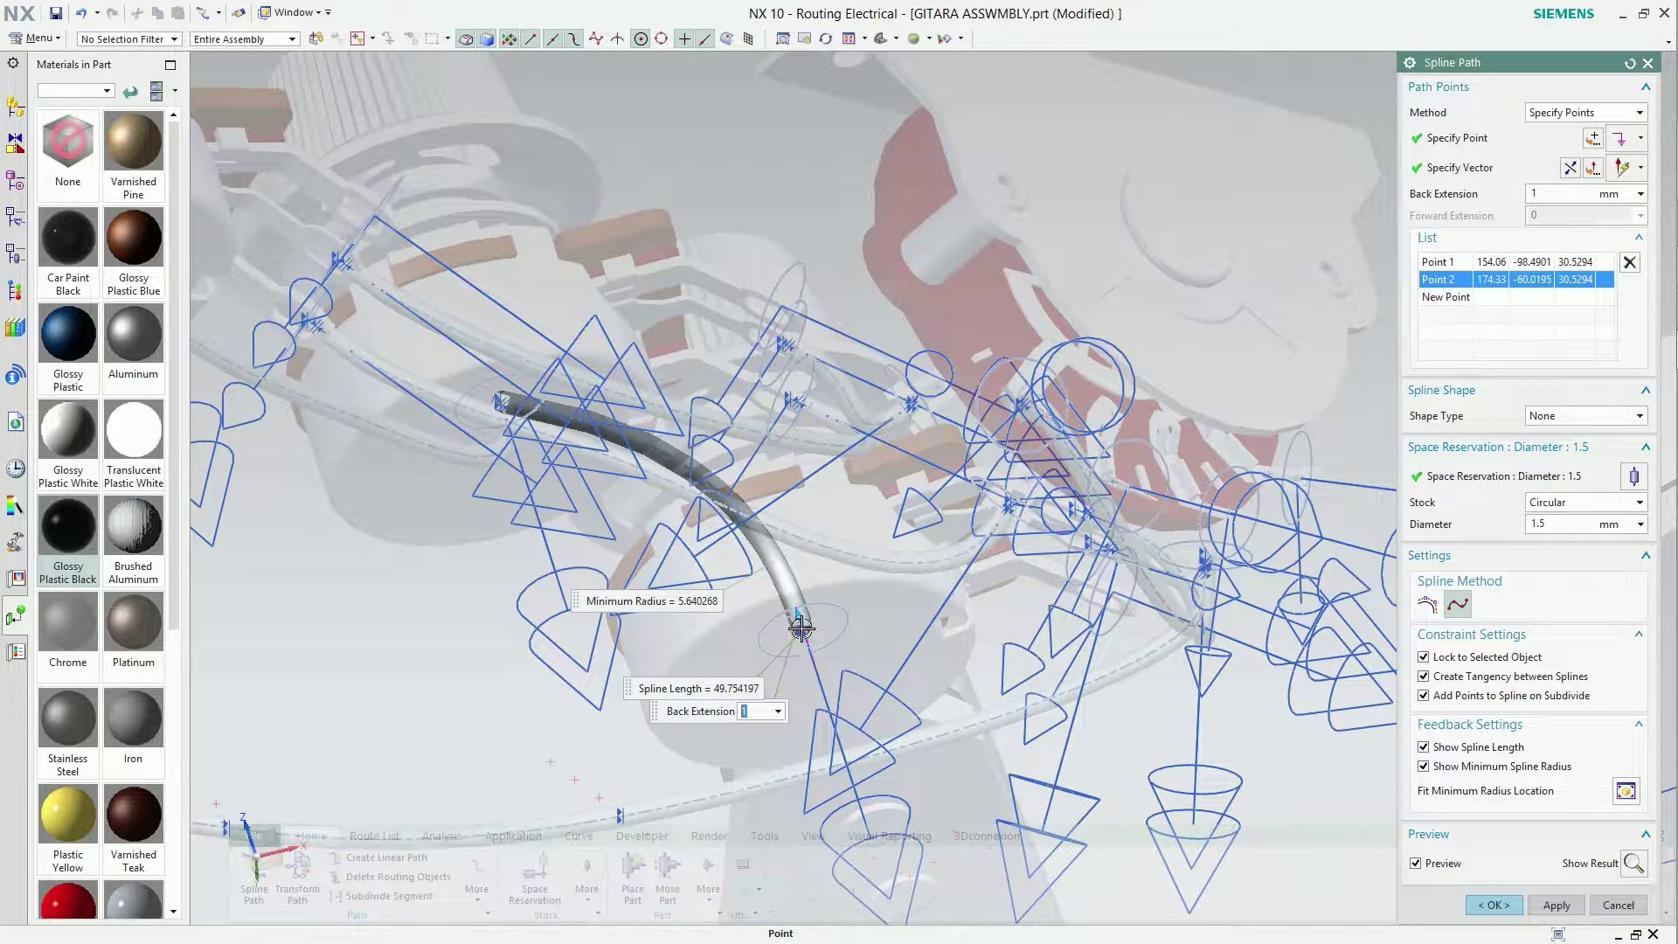
right_click(801, 627)
left_click(860, 714)
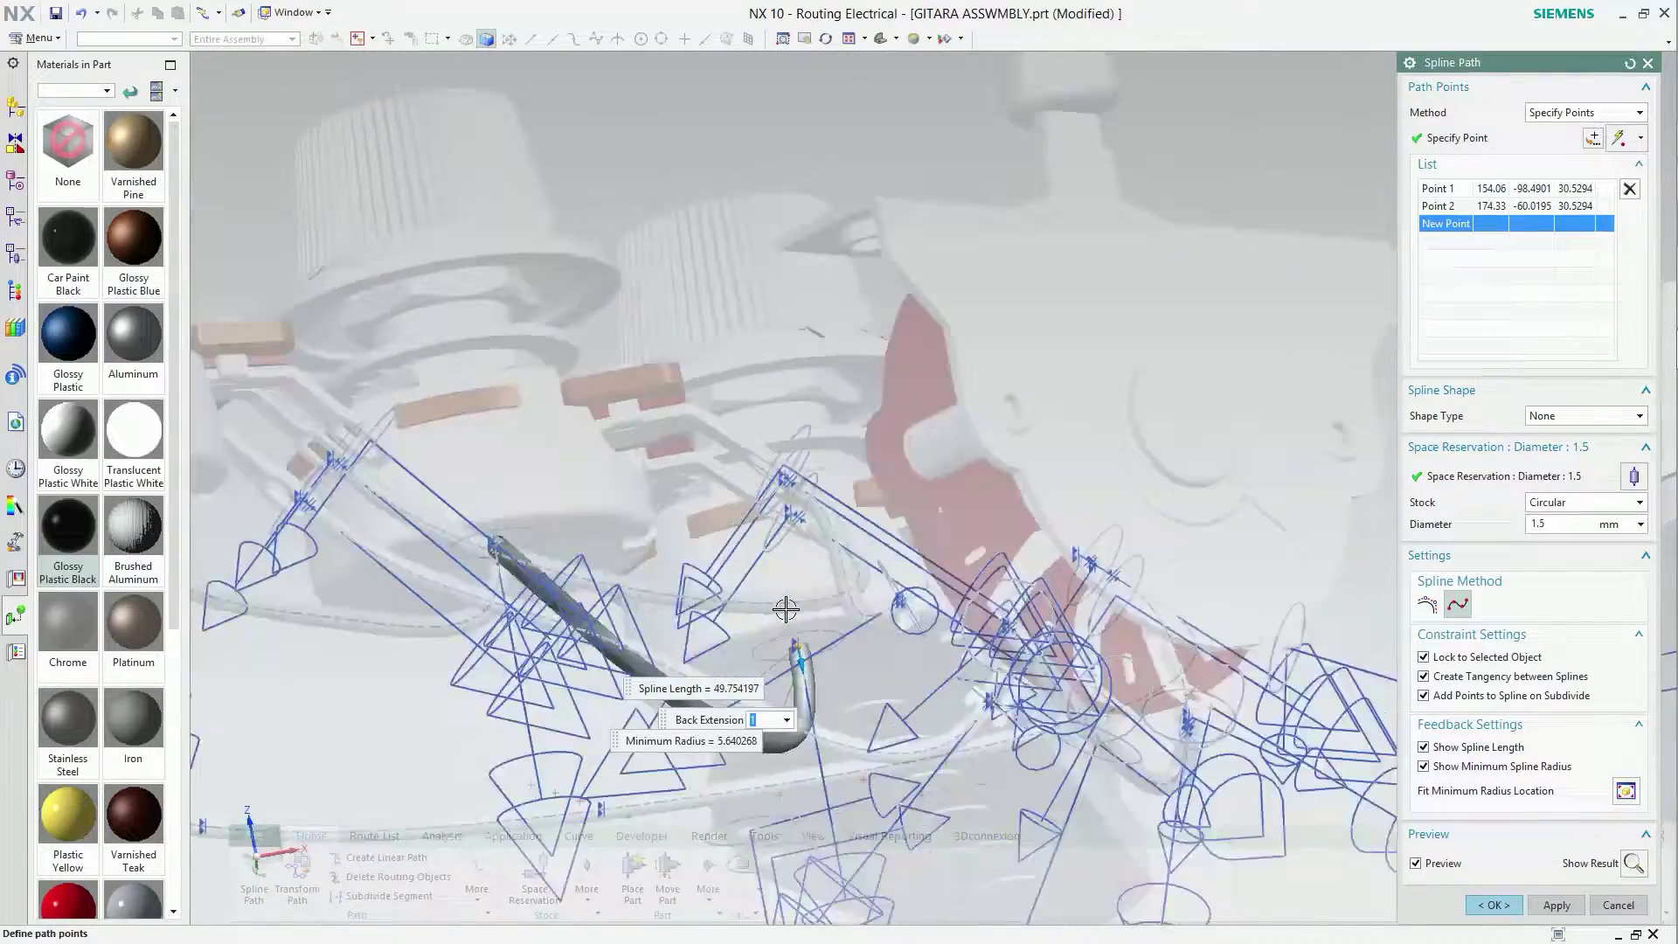
Extend the start by 1 mm and raise an inserted middle point to Z 22.66.
mouse_move(786, 609)
middle_mouse_down()
mouse_move(651, 614)
mouse_move(663, 674)
mouse_move(565, 629)
mouse_move(586, 592)
middle_mouse_up()
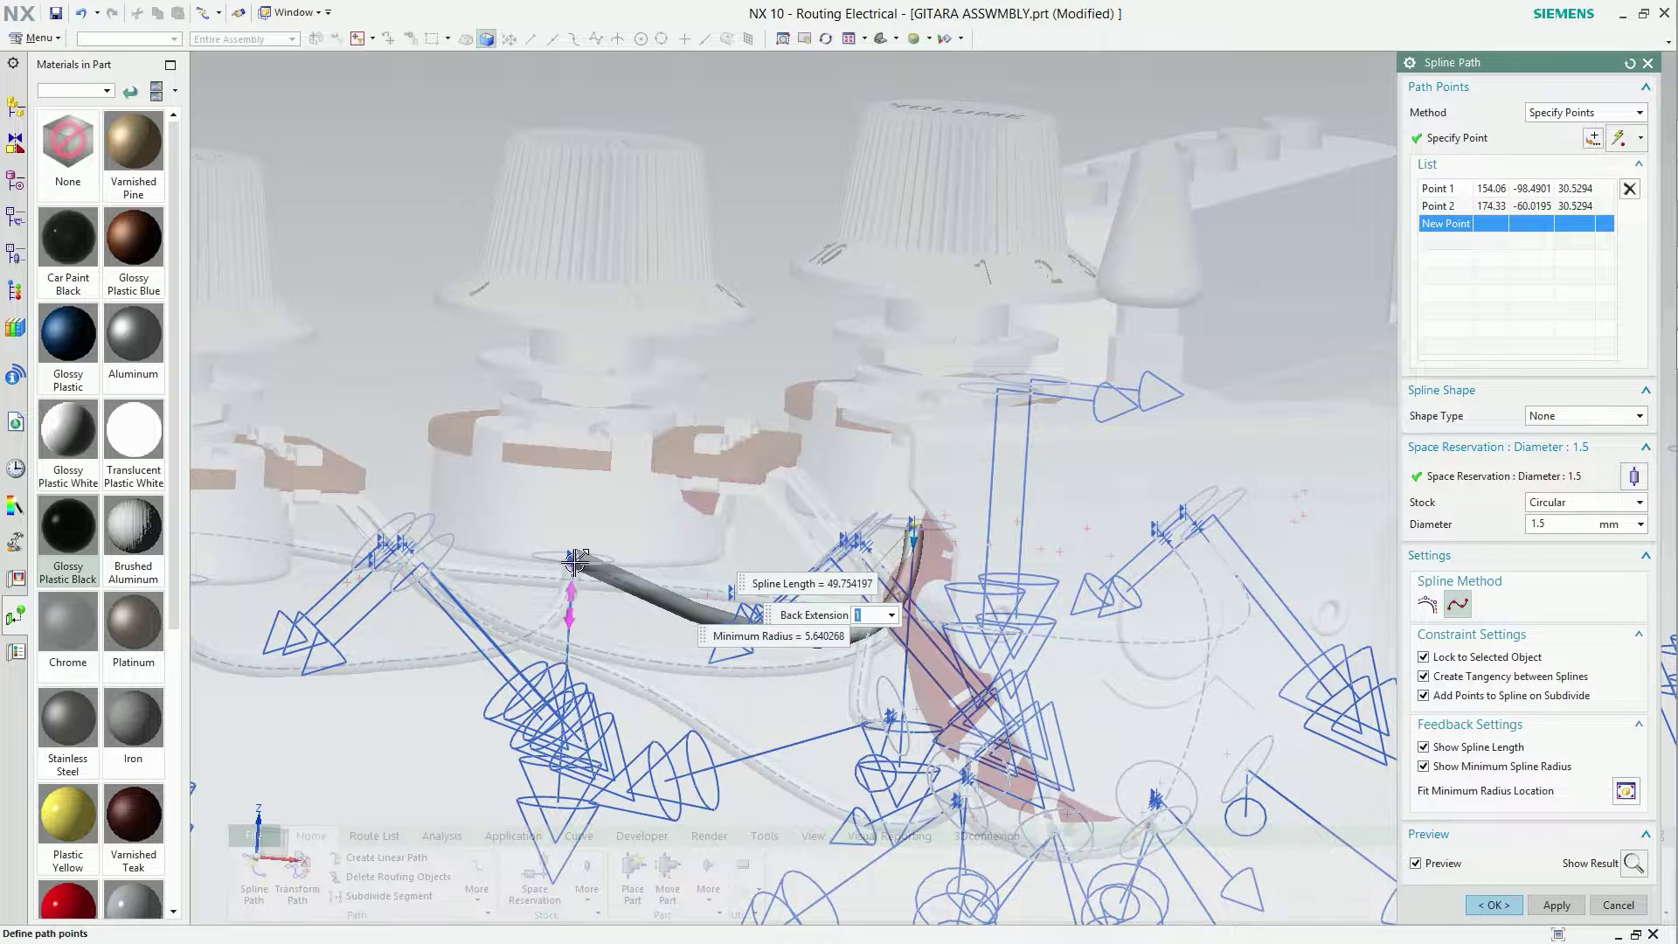
left_click(574, 560)
key("Return")
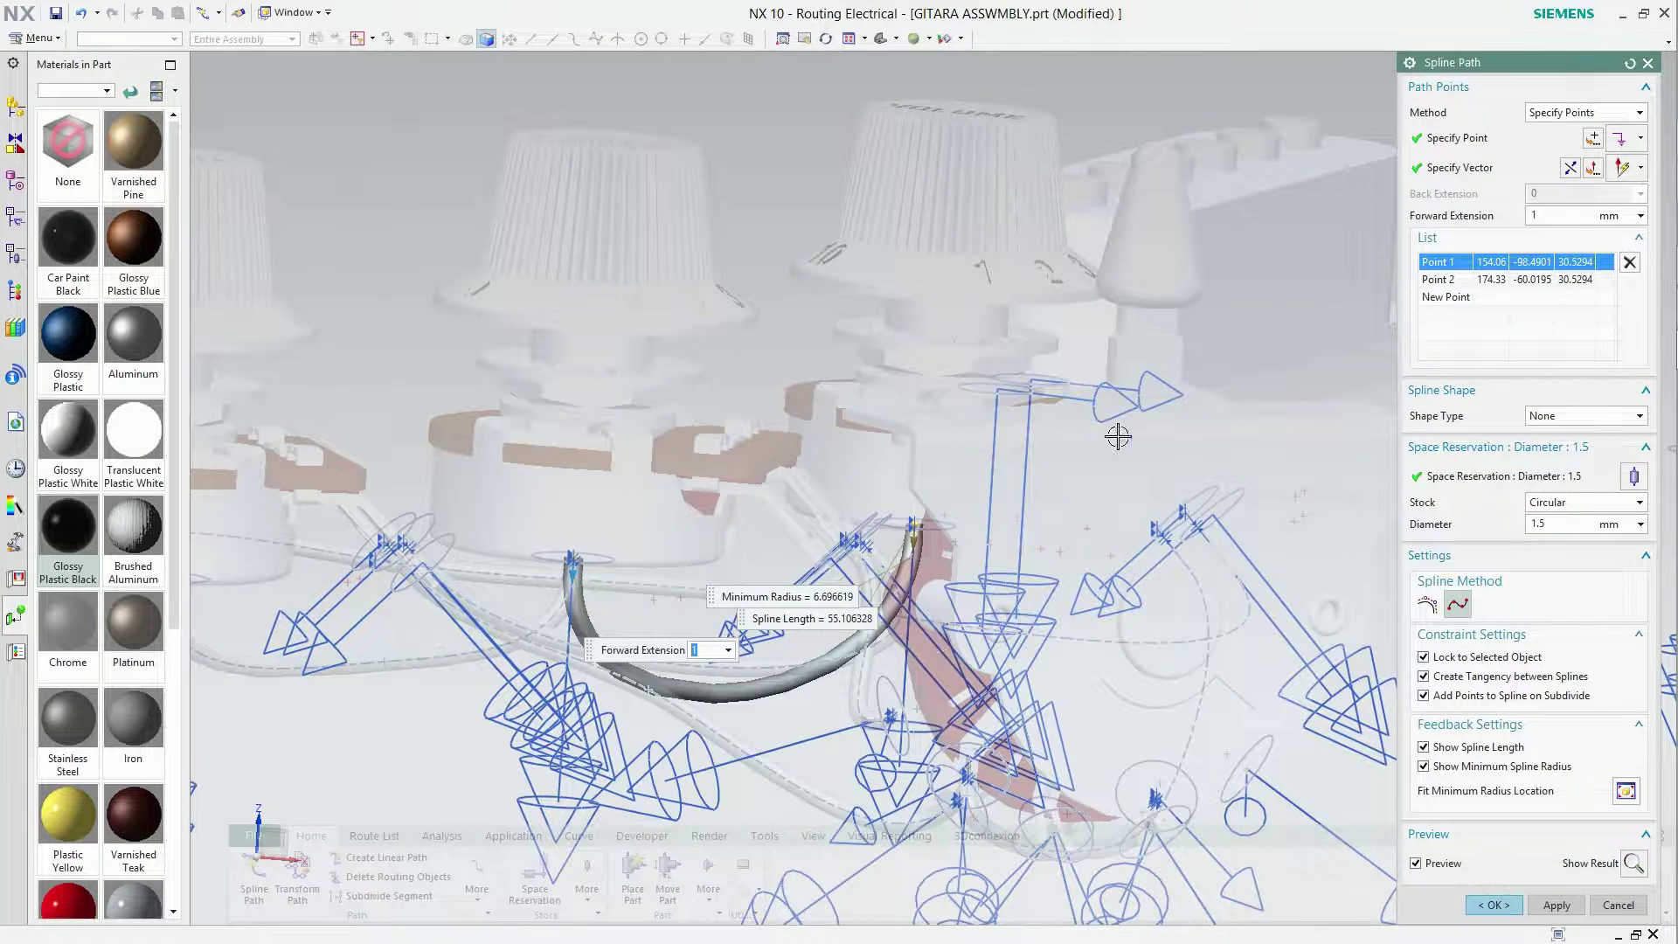
mouse_move(1118, 436)
middle_mouse_down()
mouse_move(750, 697)
mouse_move(562, 678)
middle_mouse_up()
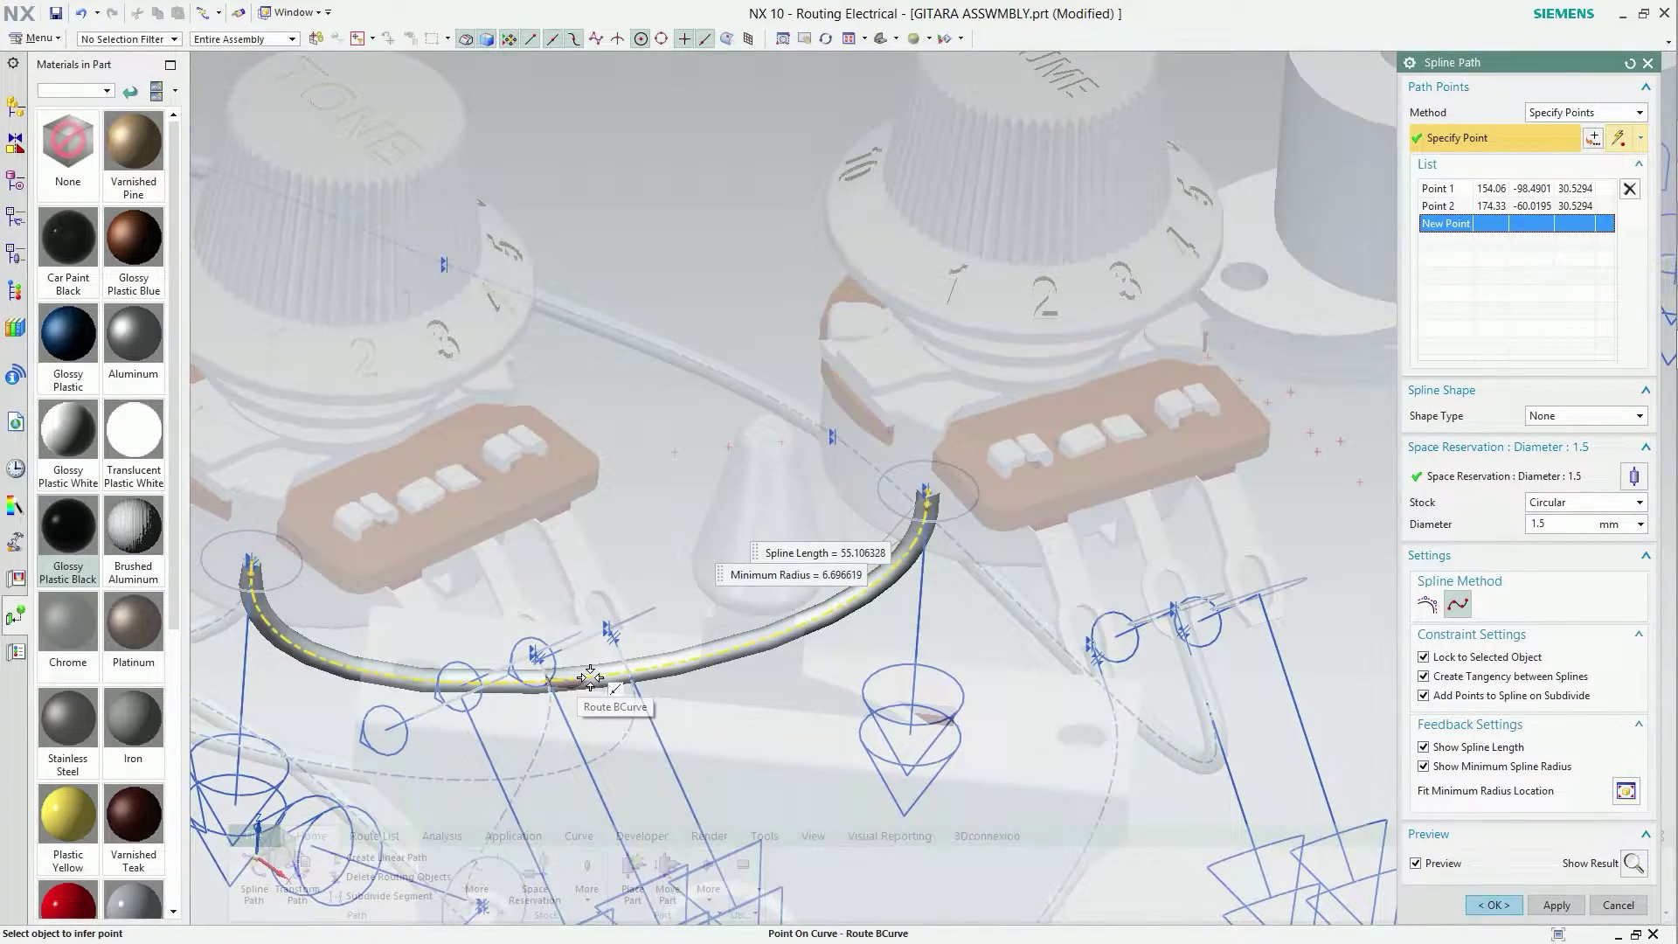
left_click(590, 678)
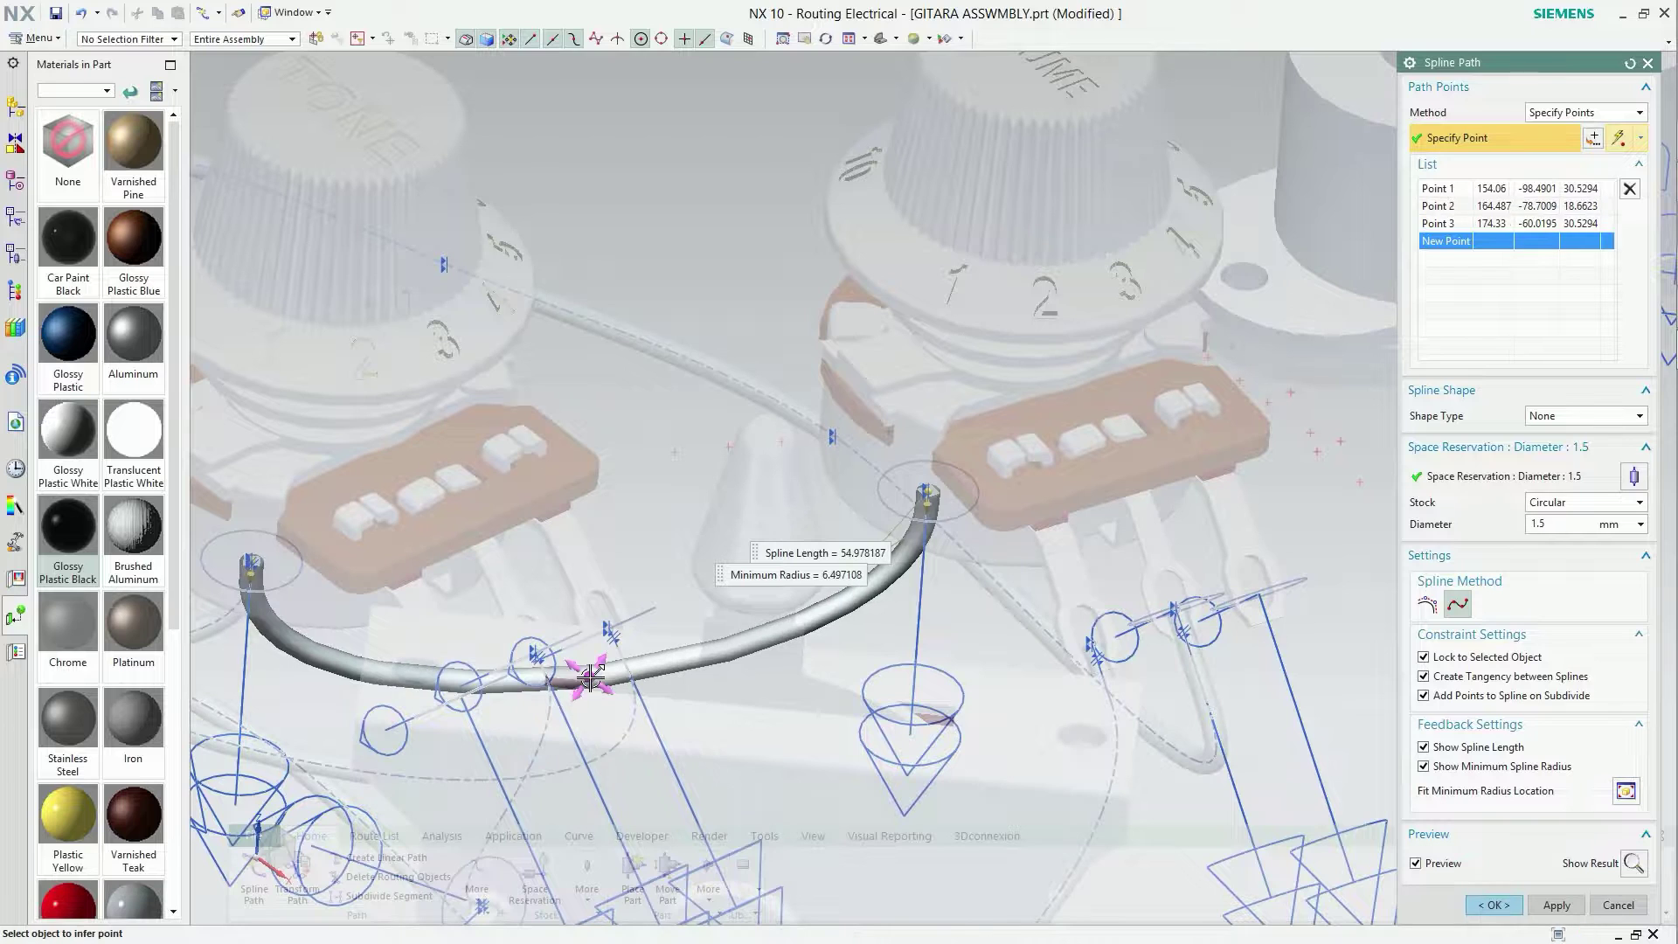
left_click(589, 677)
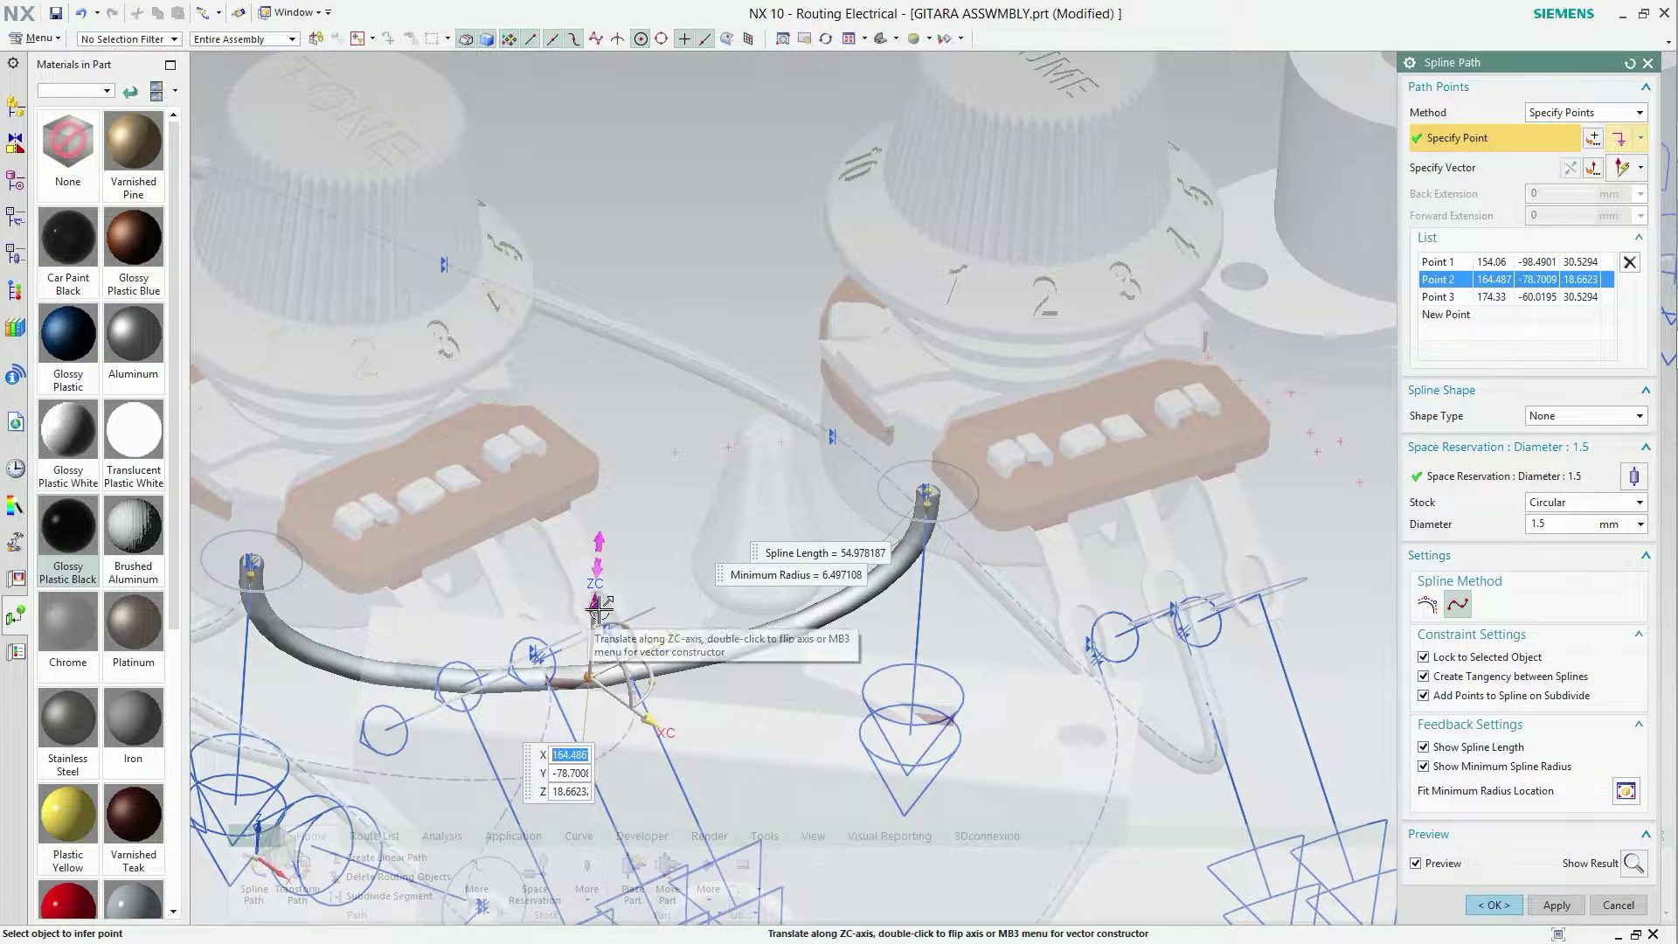
left_click_drag(602, 597, 603, 571)
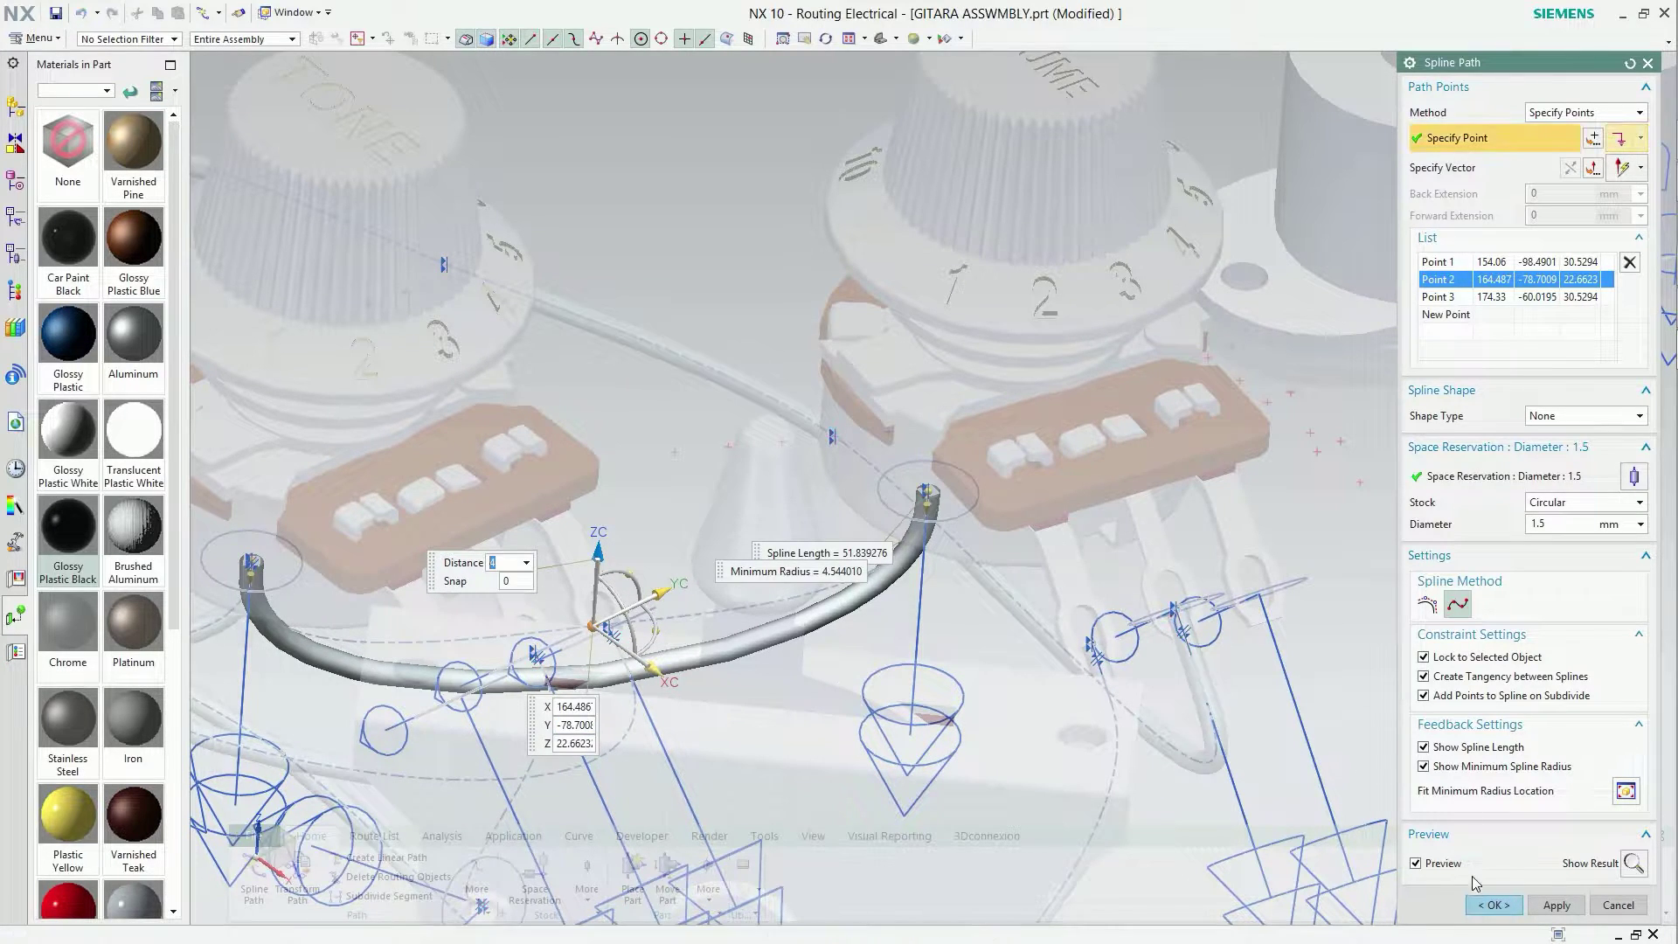
Create the arched wire and apply Glossy Plastic Black to it.
left_click(1479, 903)
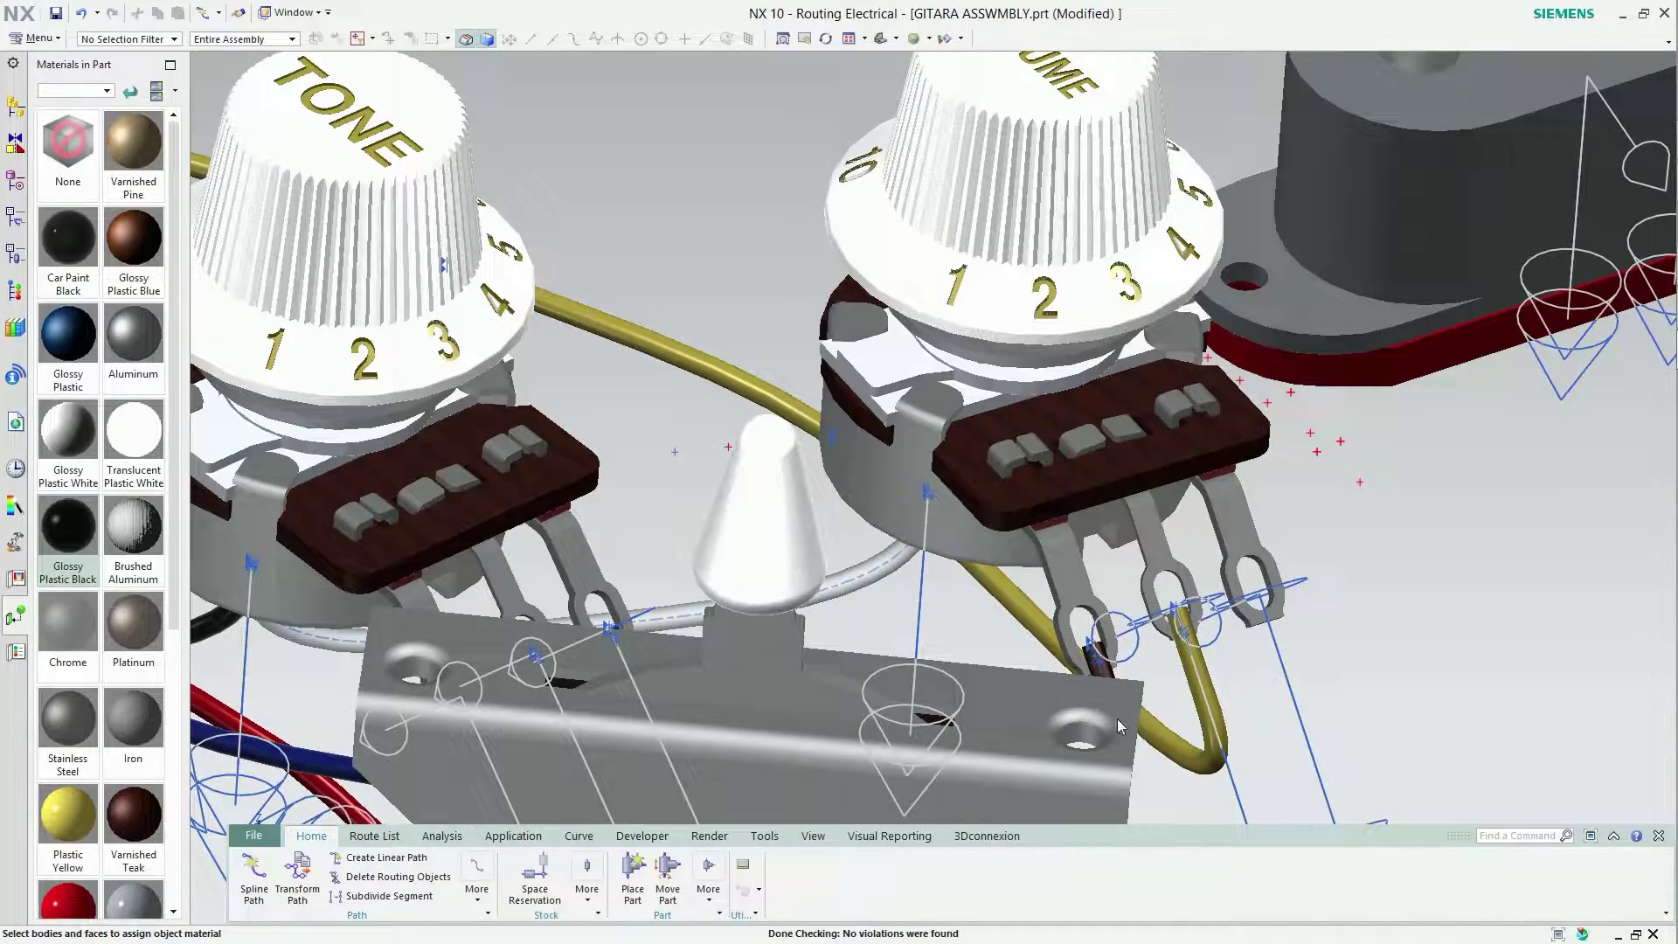
middle_click_drag(1117, 718, 84, 527)
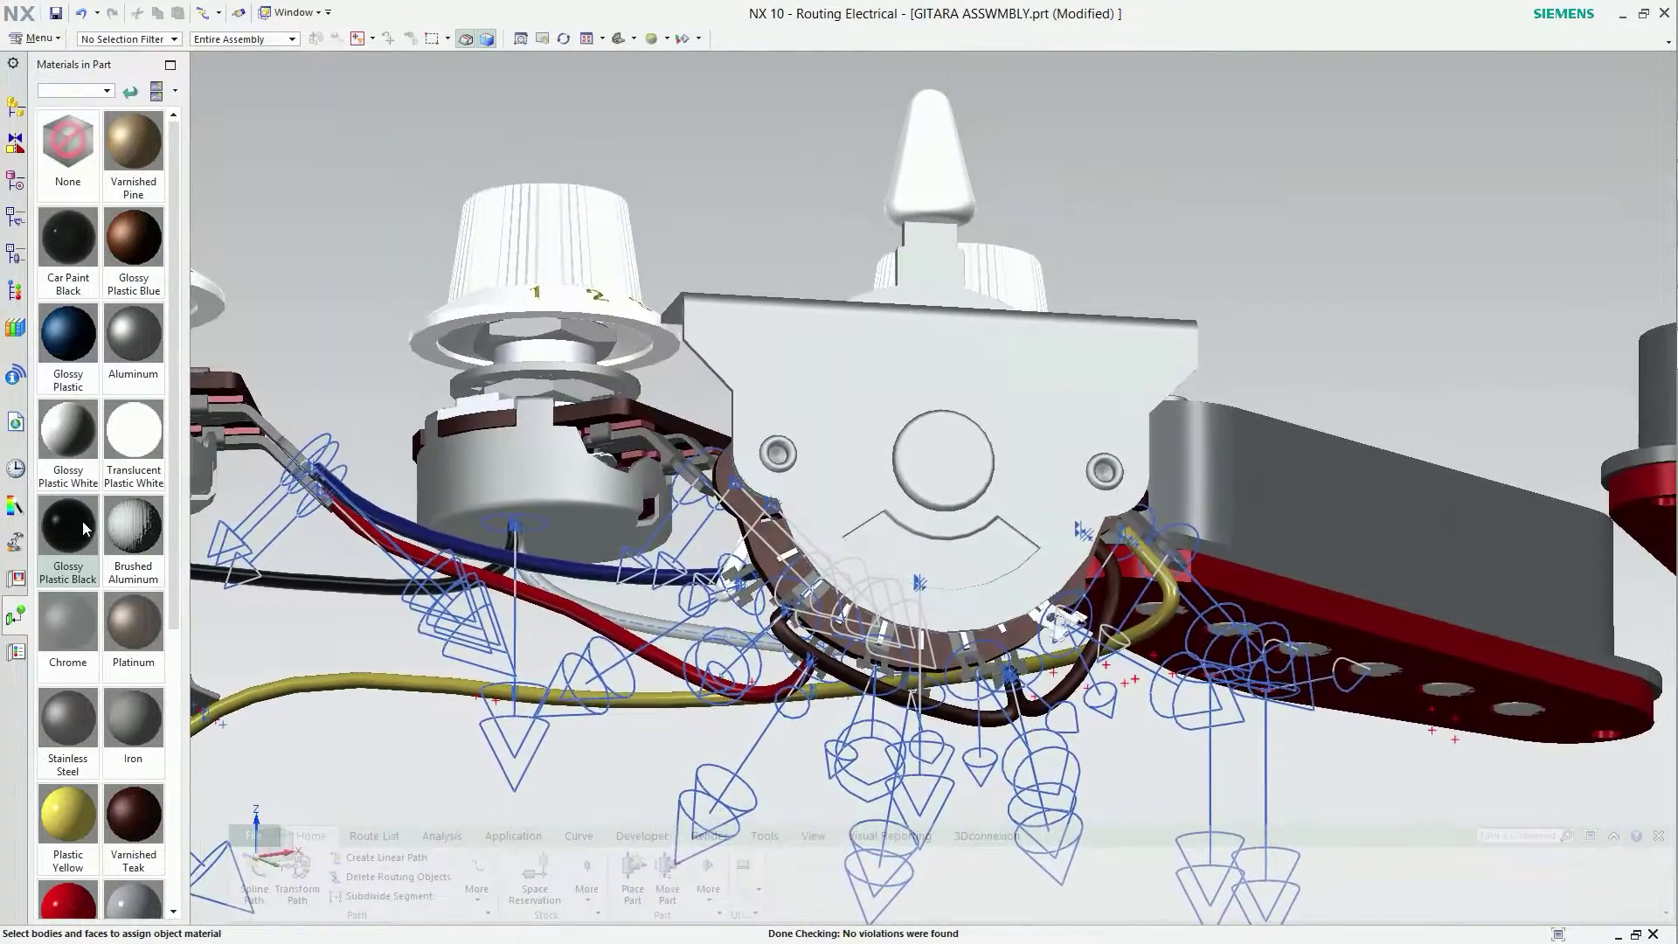
left_click_drag(84, 528, 648, 638)
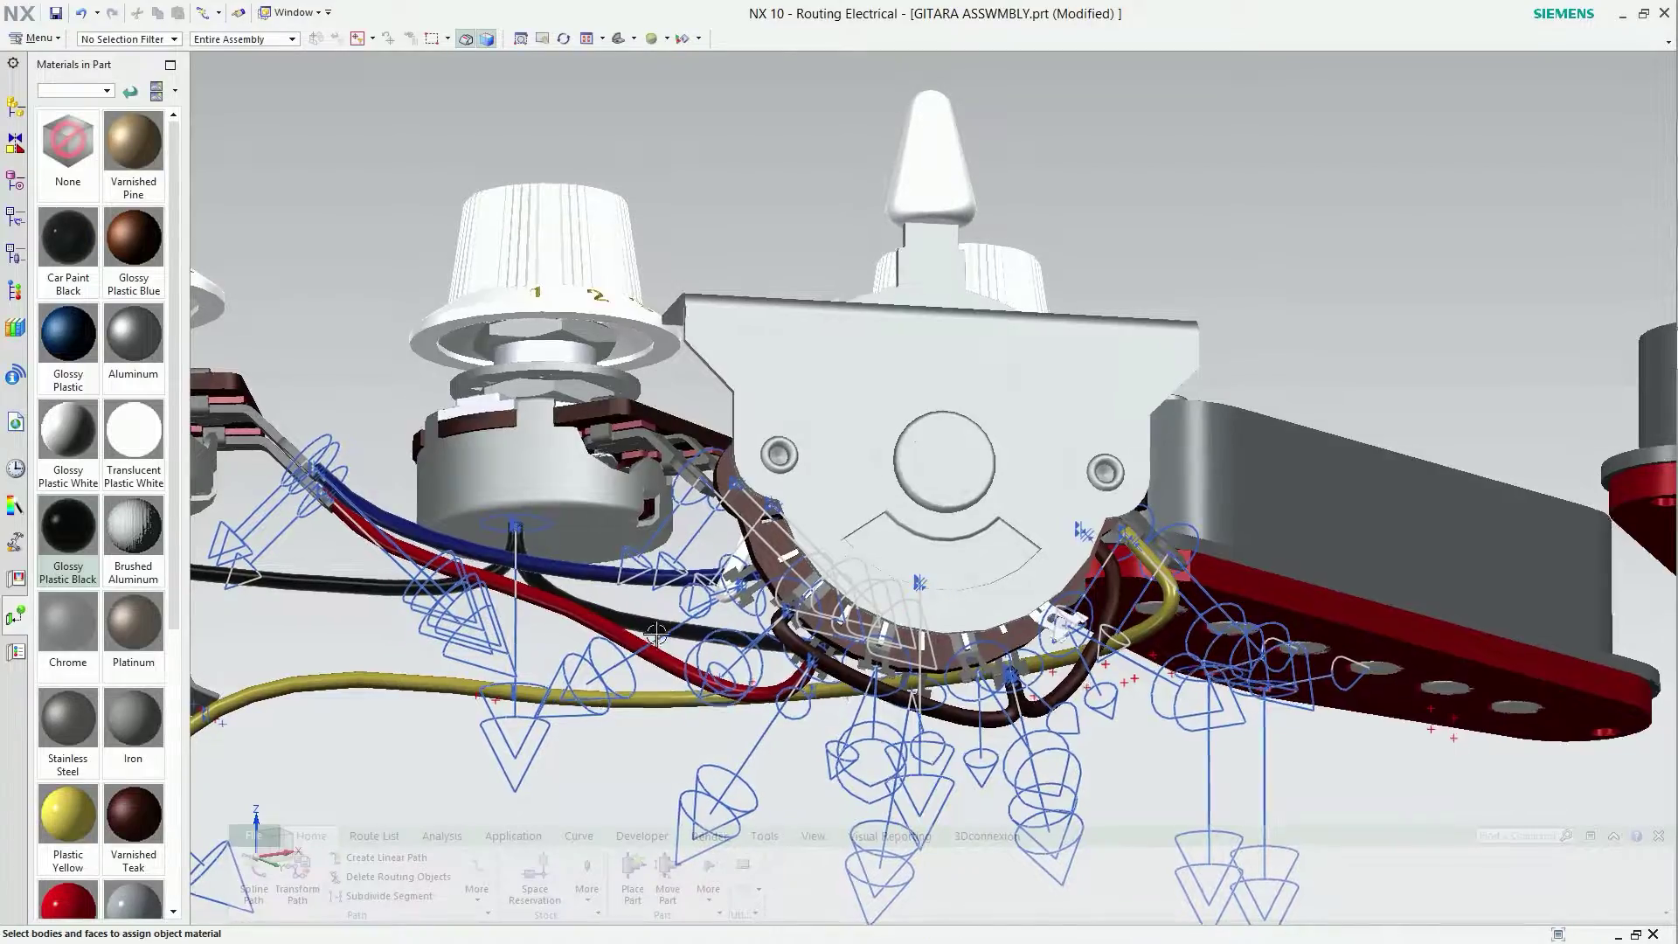
middle_click_drag(642, 626, 972, 687)
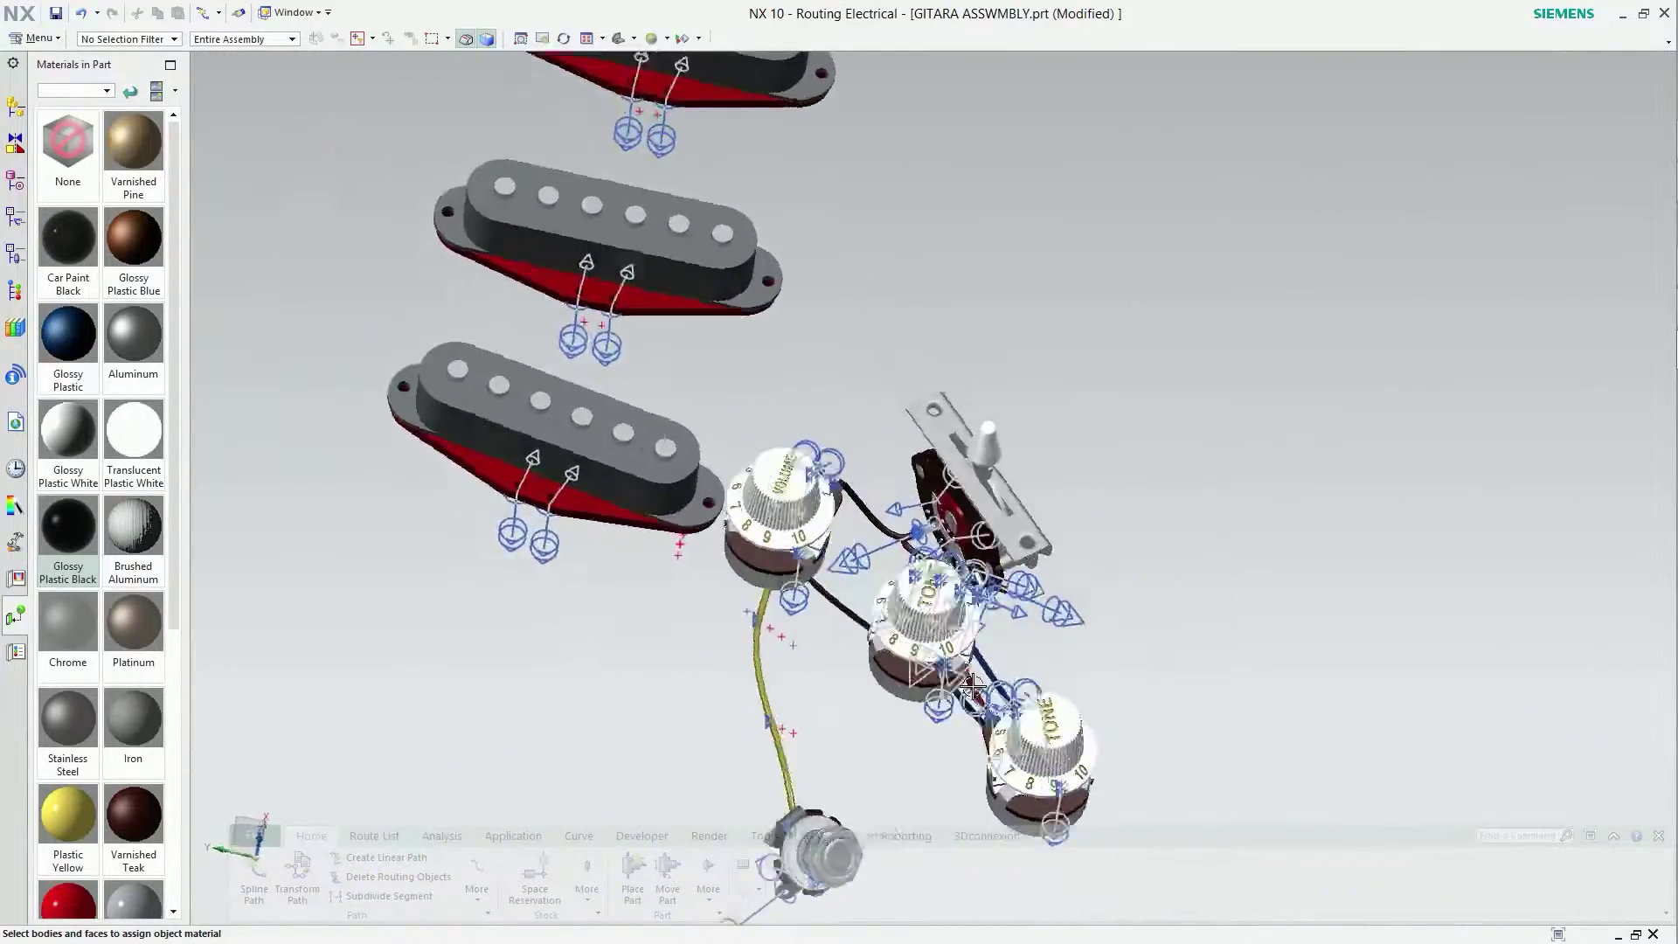
Show BODY GITARA again and start another spline path.
left_click(15, 107)
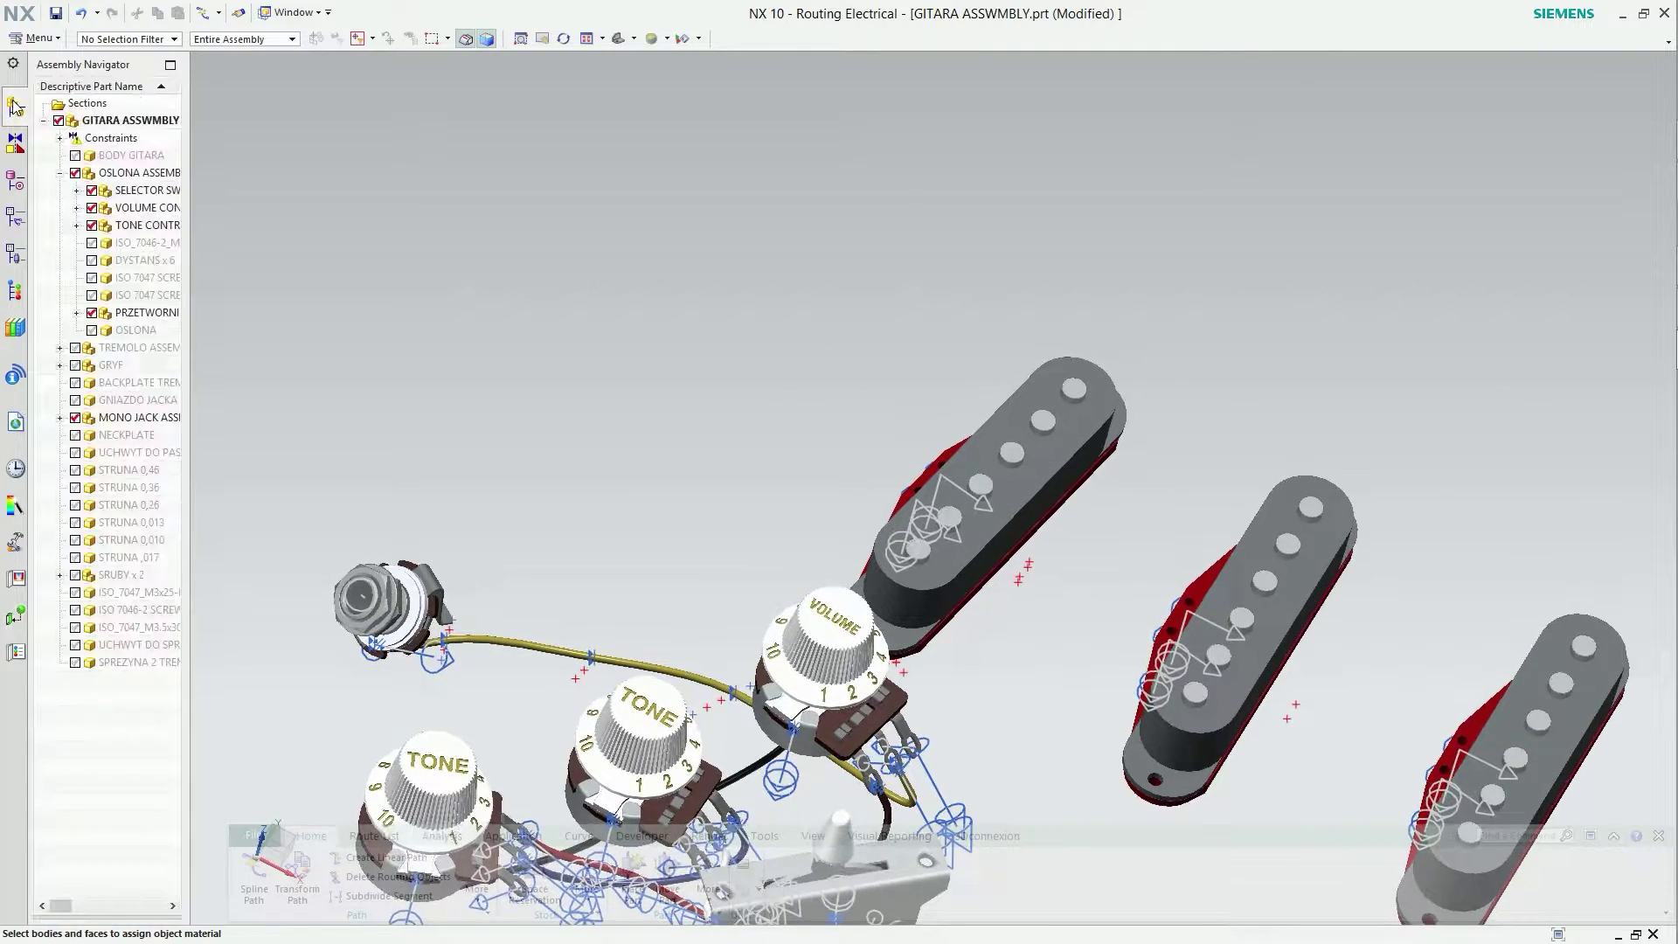
left_click(75, 155)
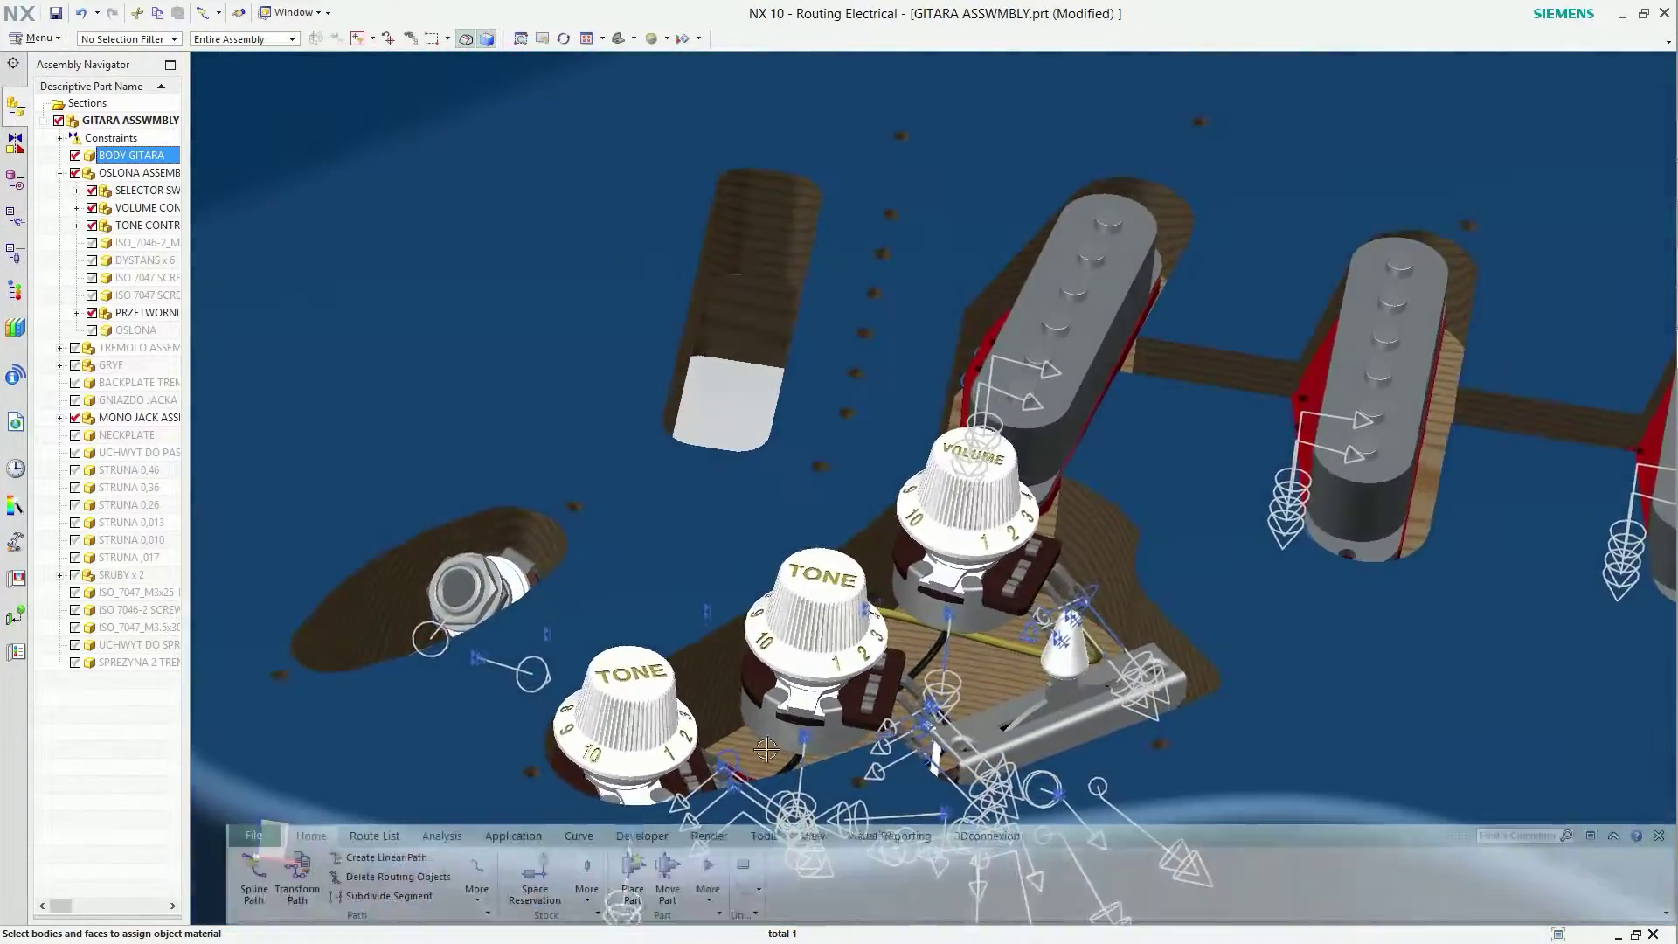
left_click(254, 872)
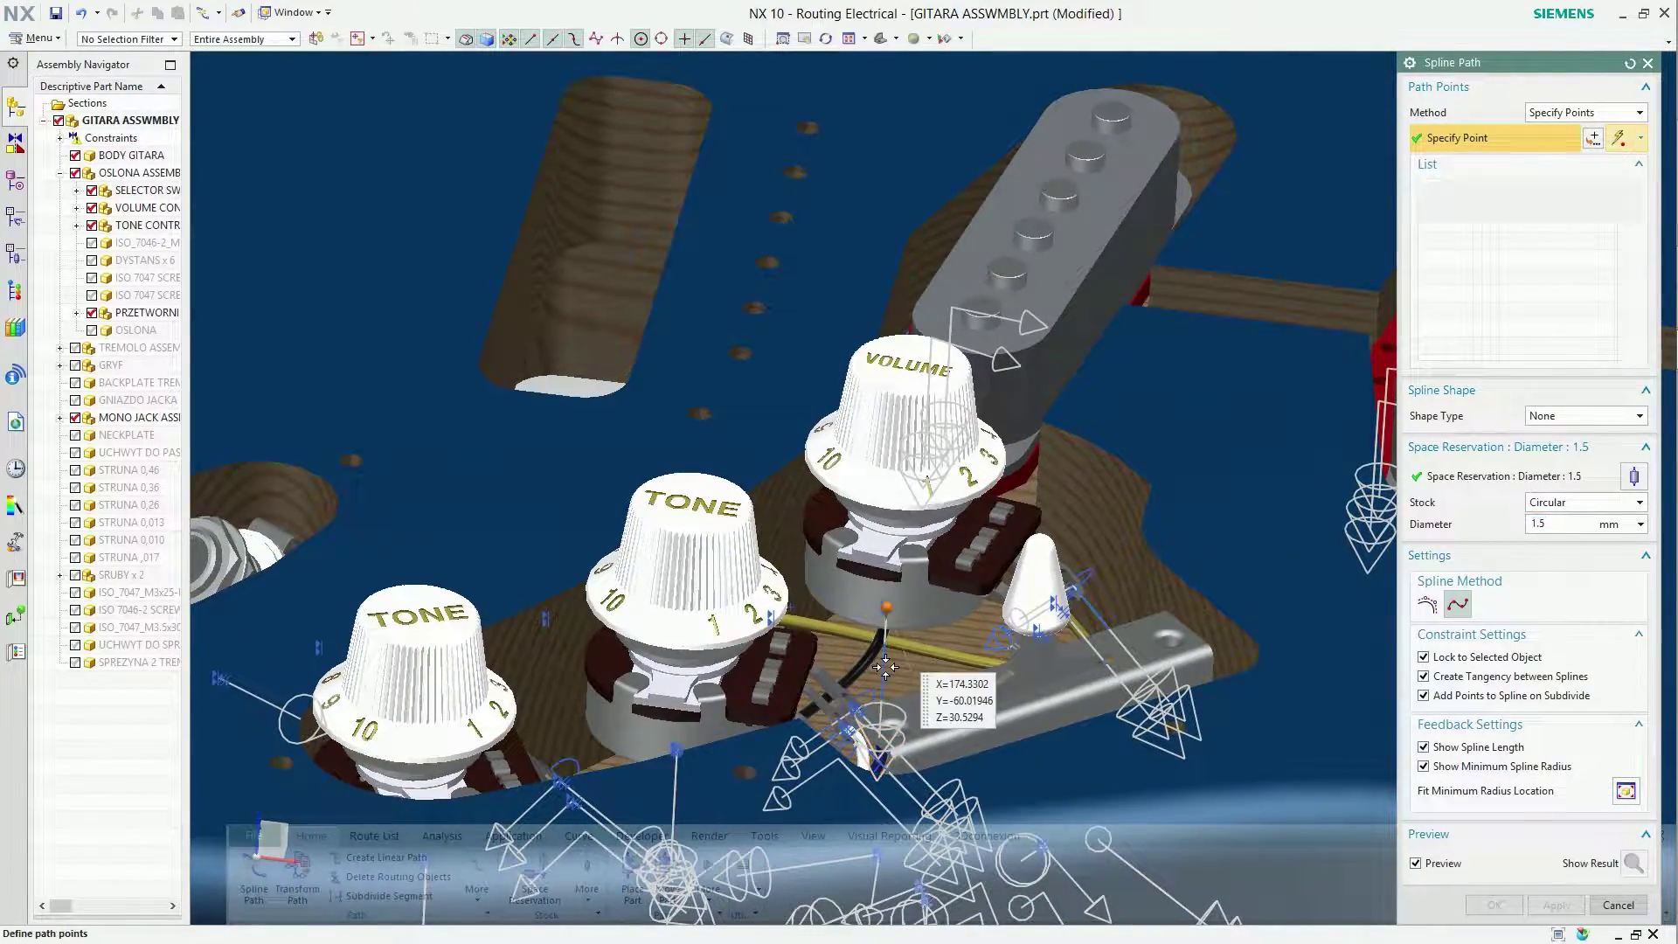
Place five spline points from the pot lug to the output jack terminal.
left_click(882, 666)
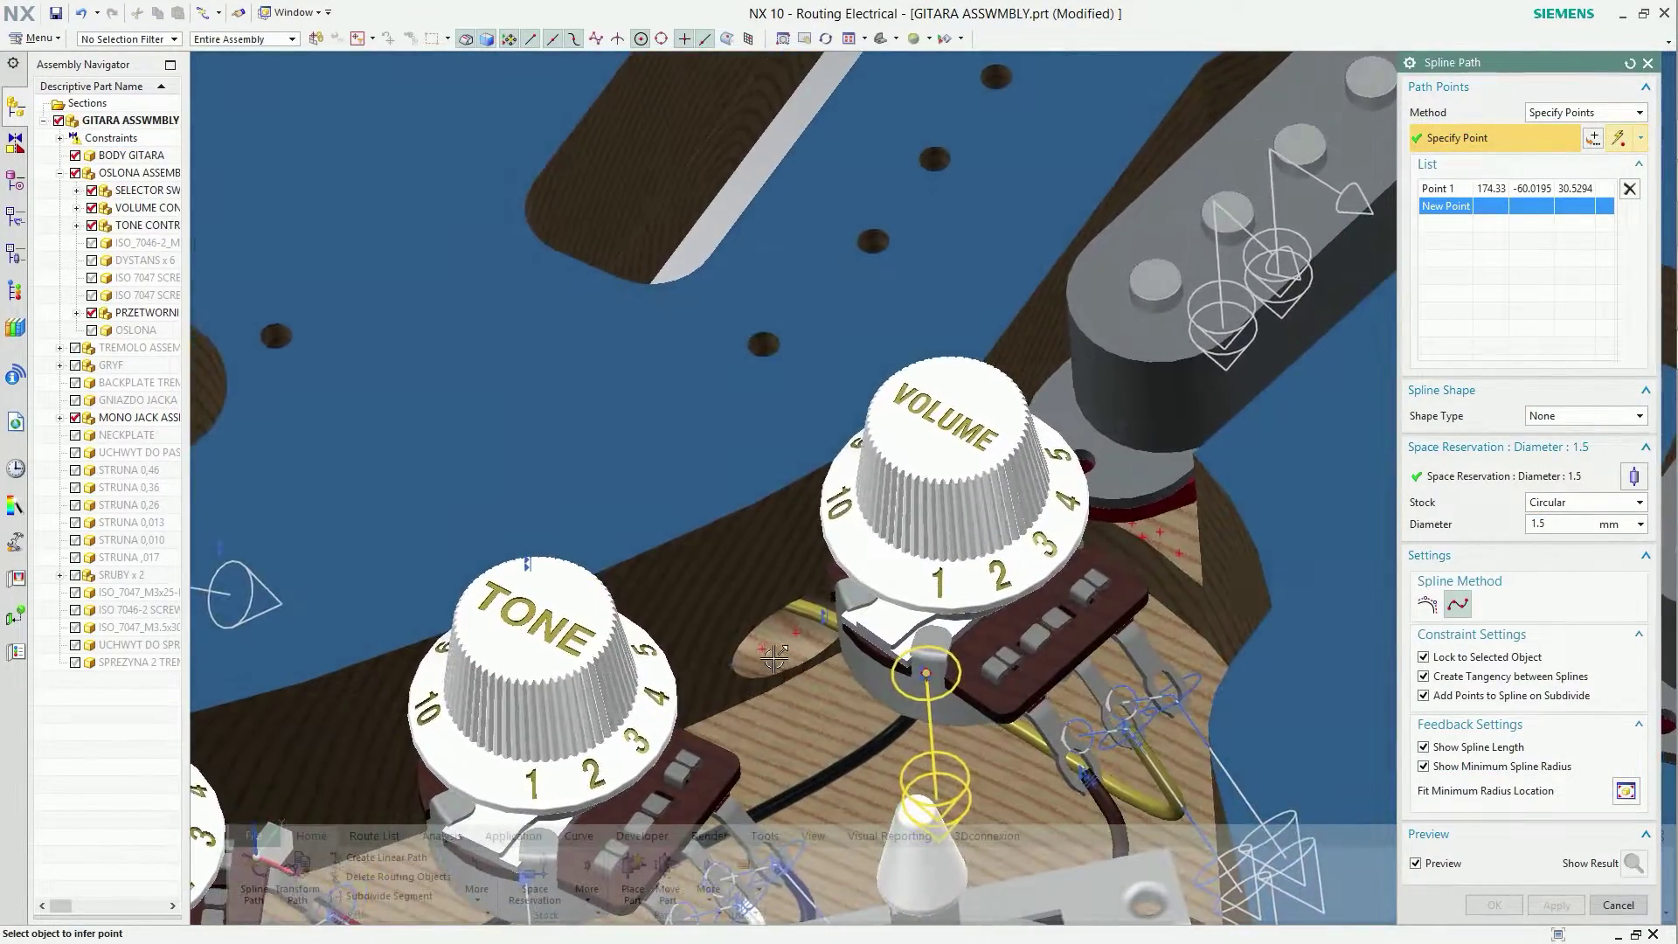
left_click(775, 675)
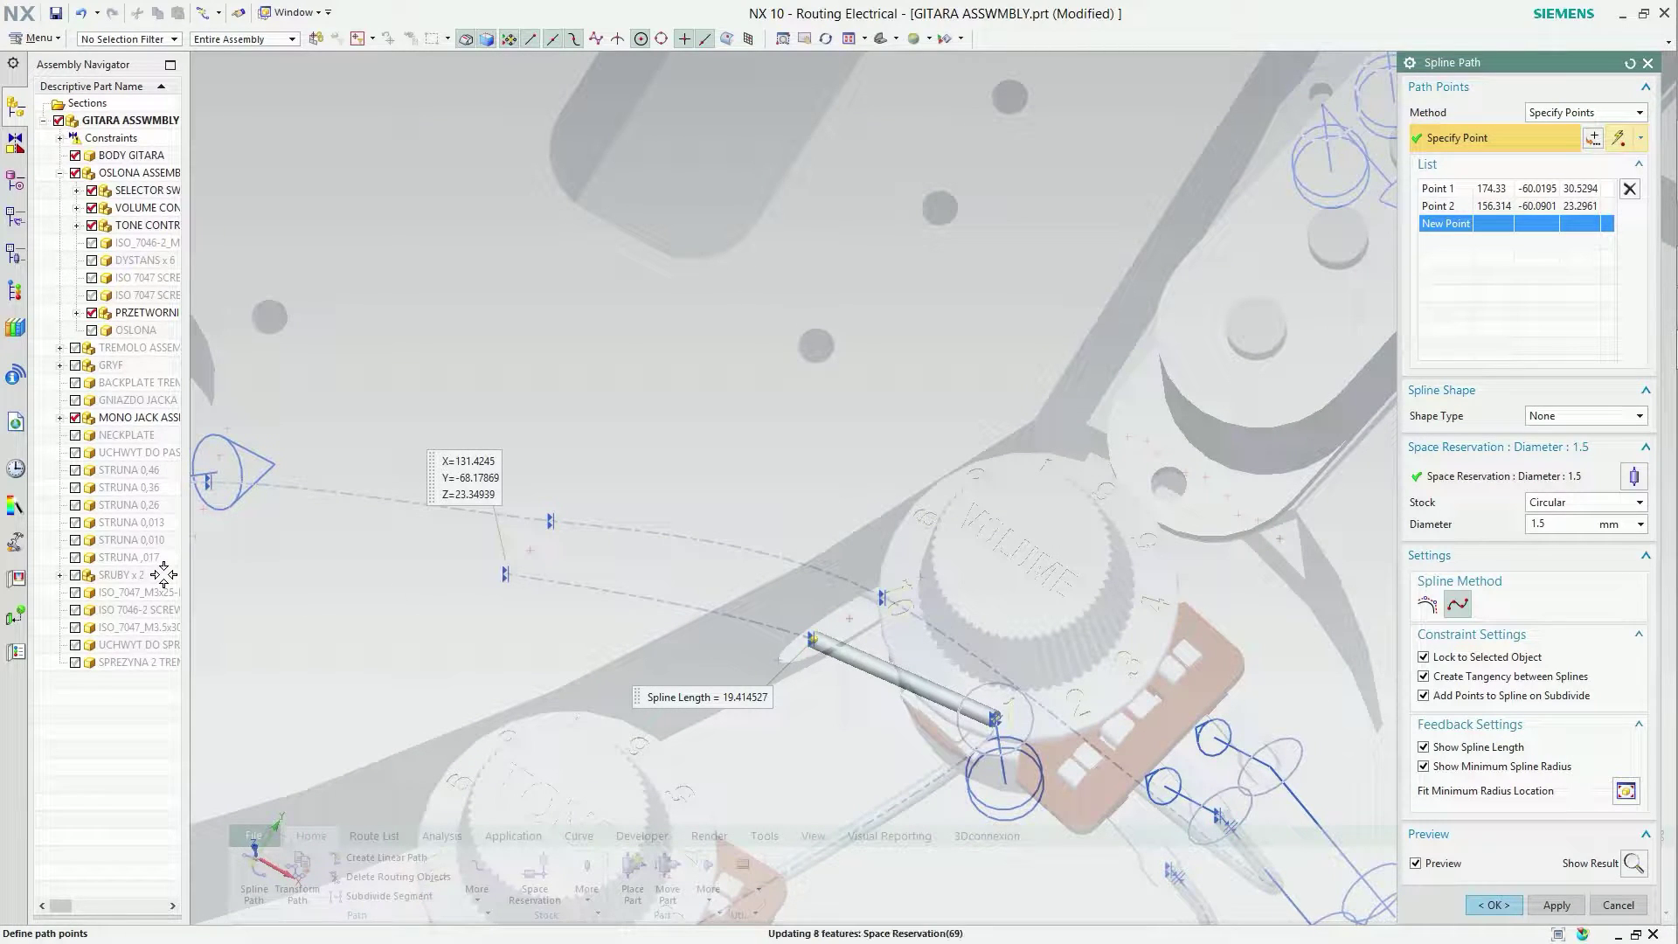
left_click(505, 574)
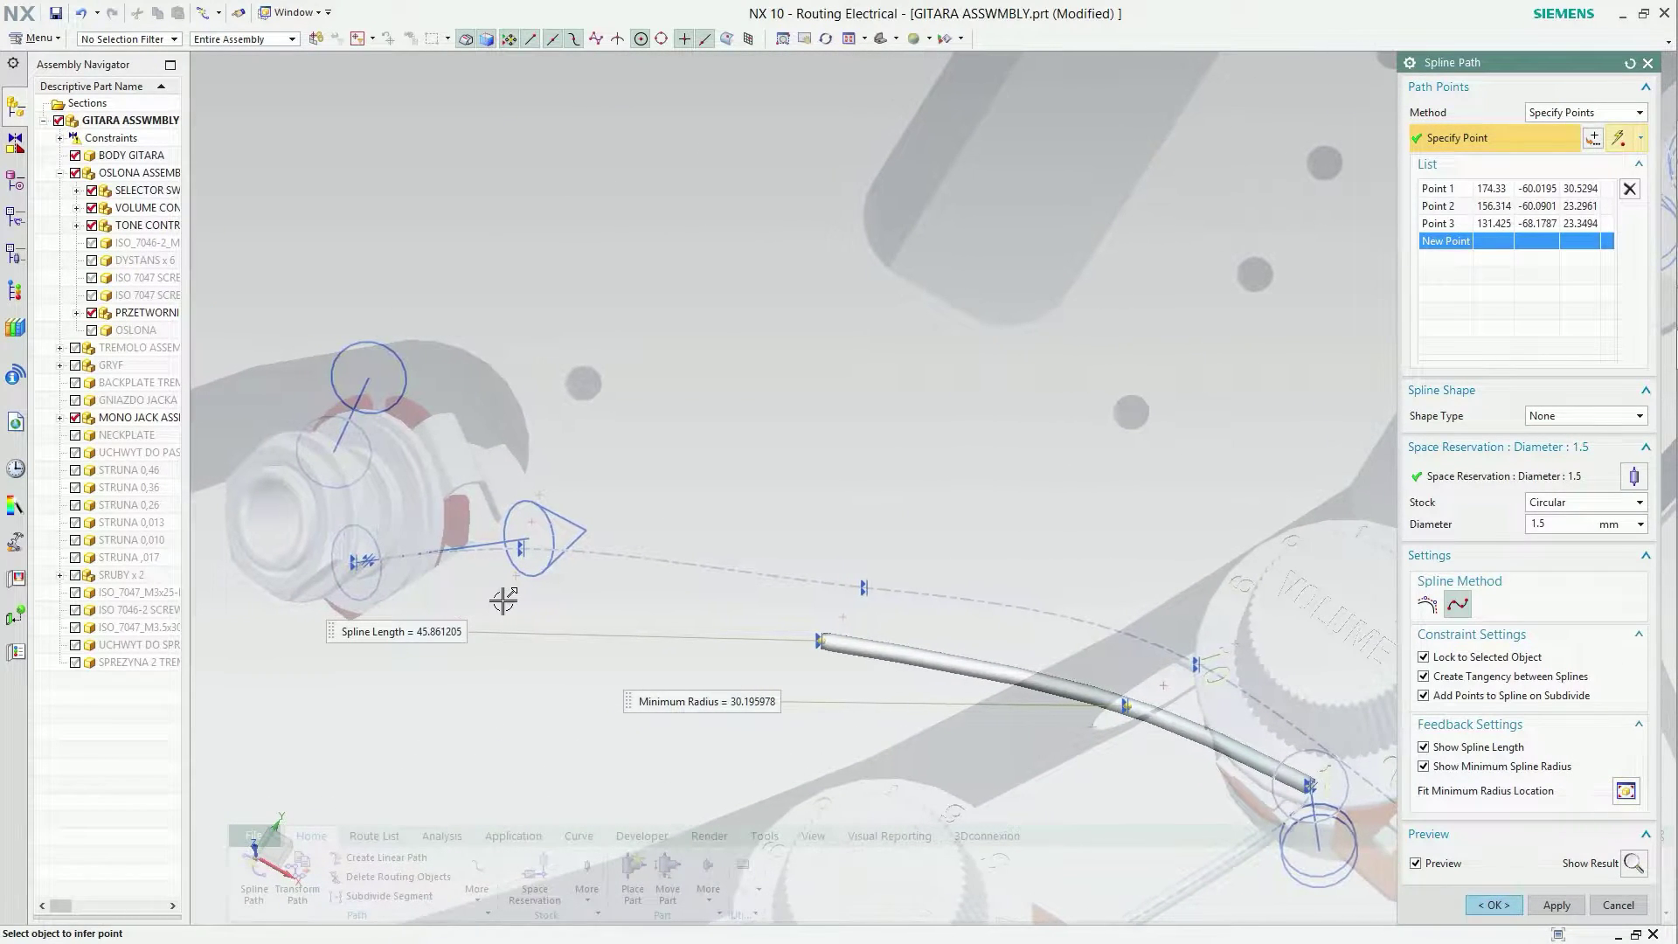
left_click(503, 600)
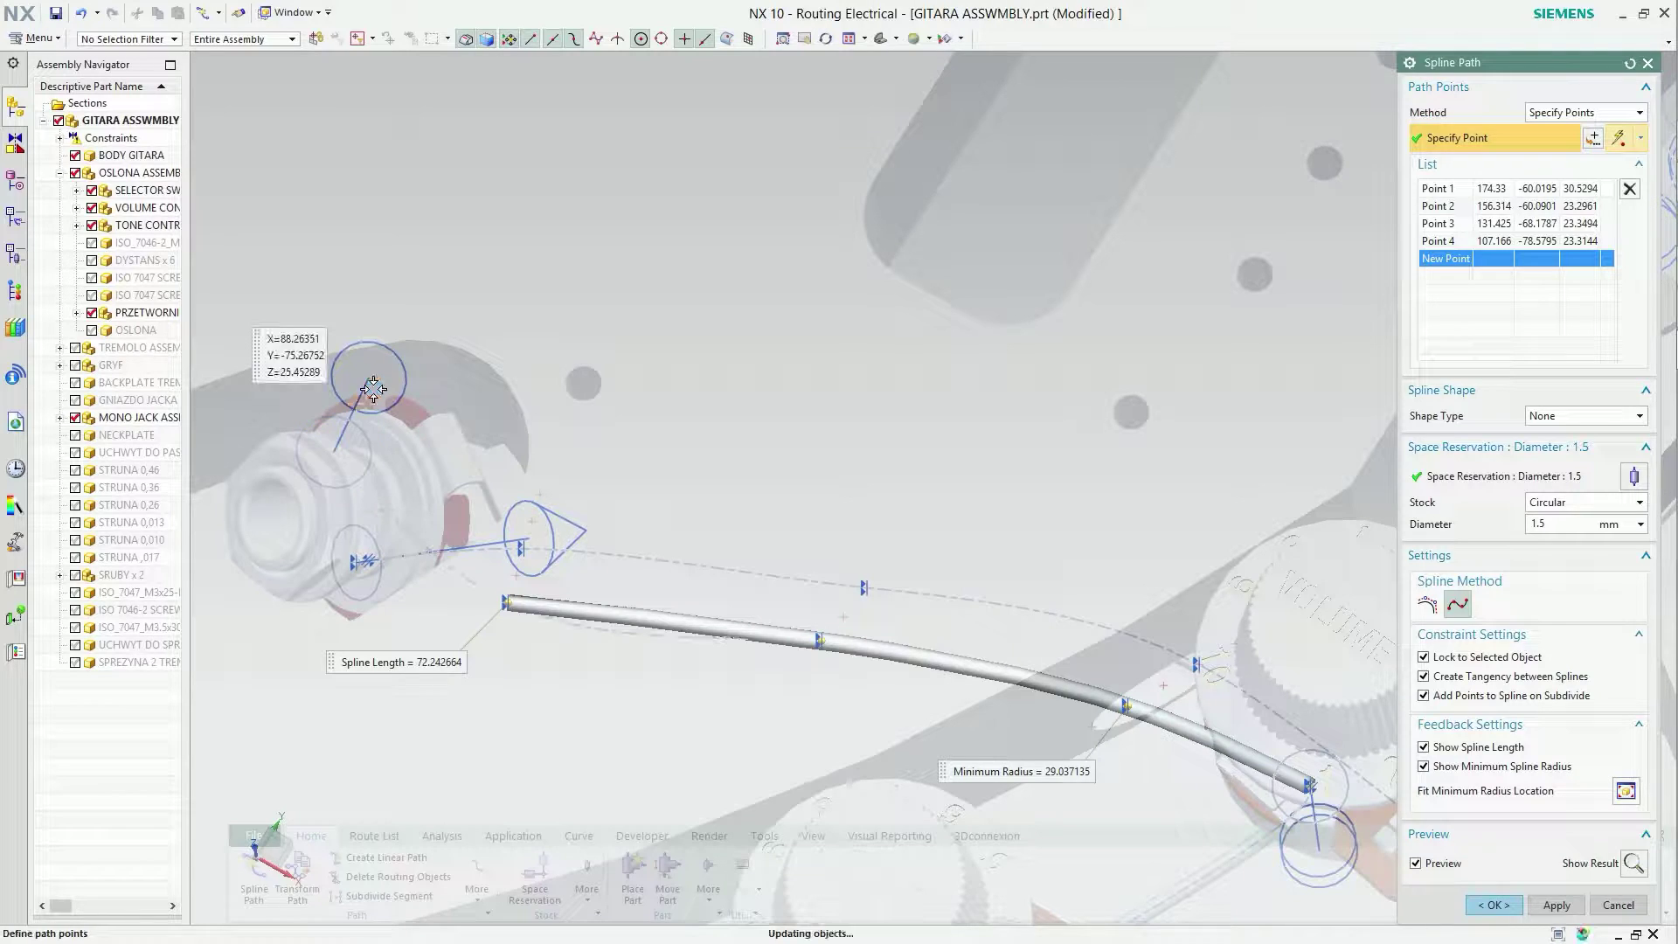
left_click(373, 388)
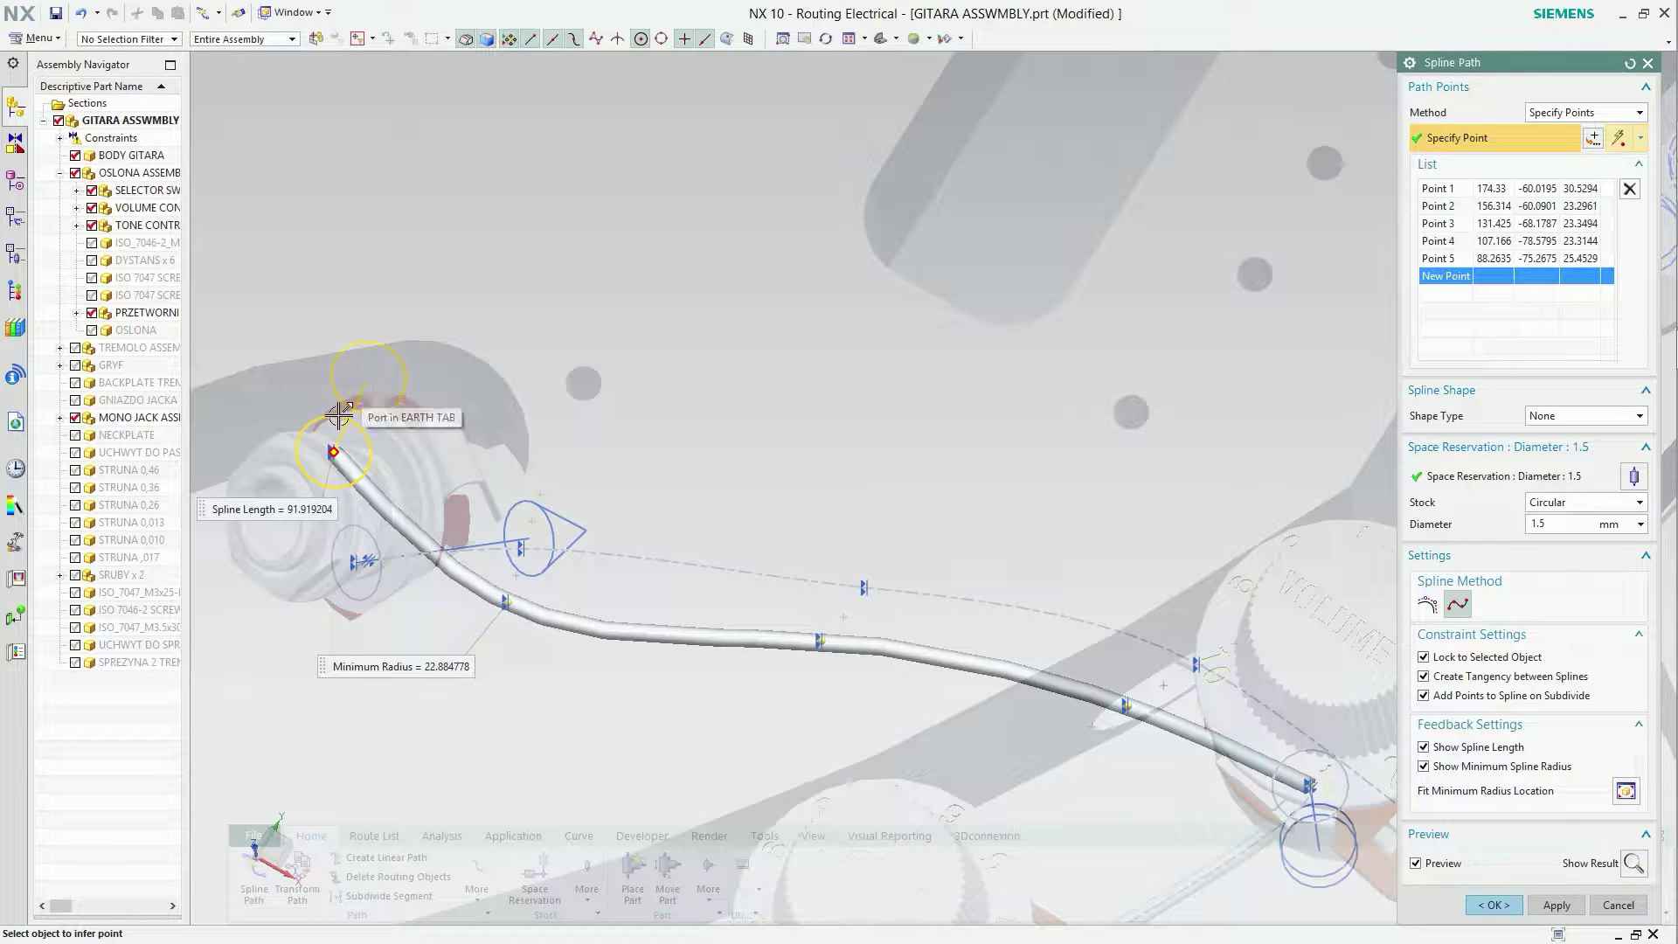
Give the wire's end a 3 mm extension and flip its direction.
left_click(333, 460)
type("3")
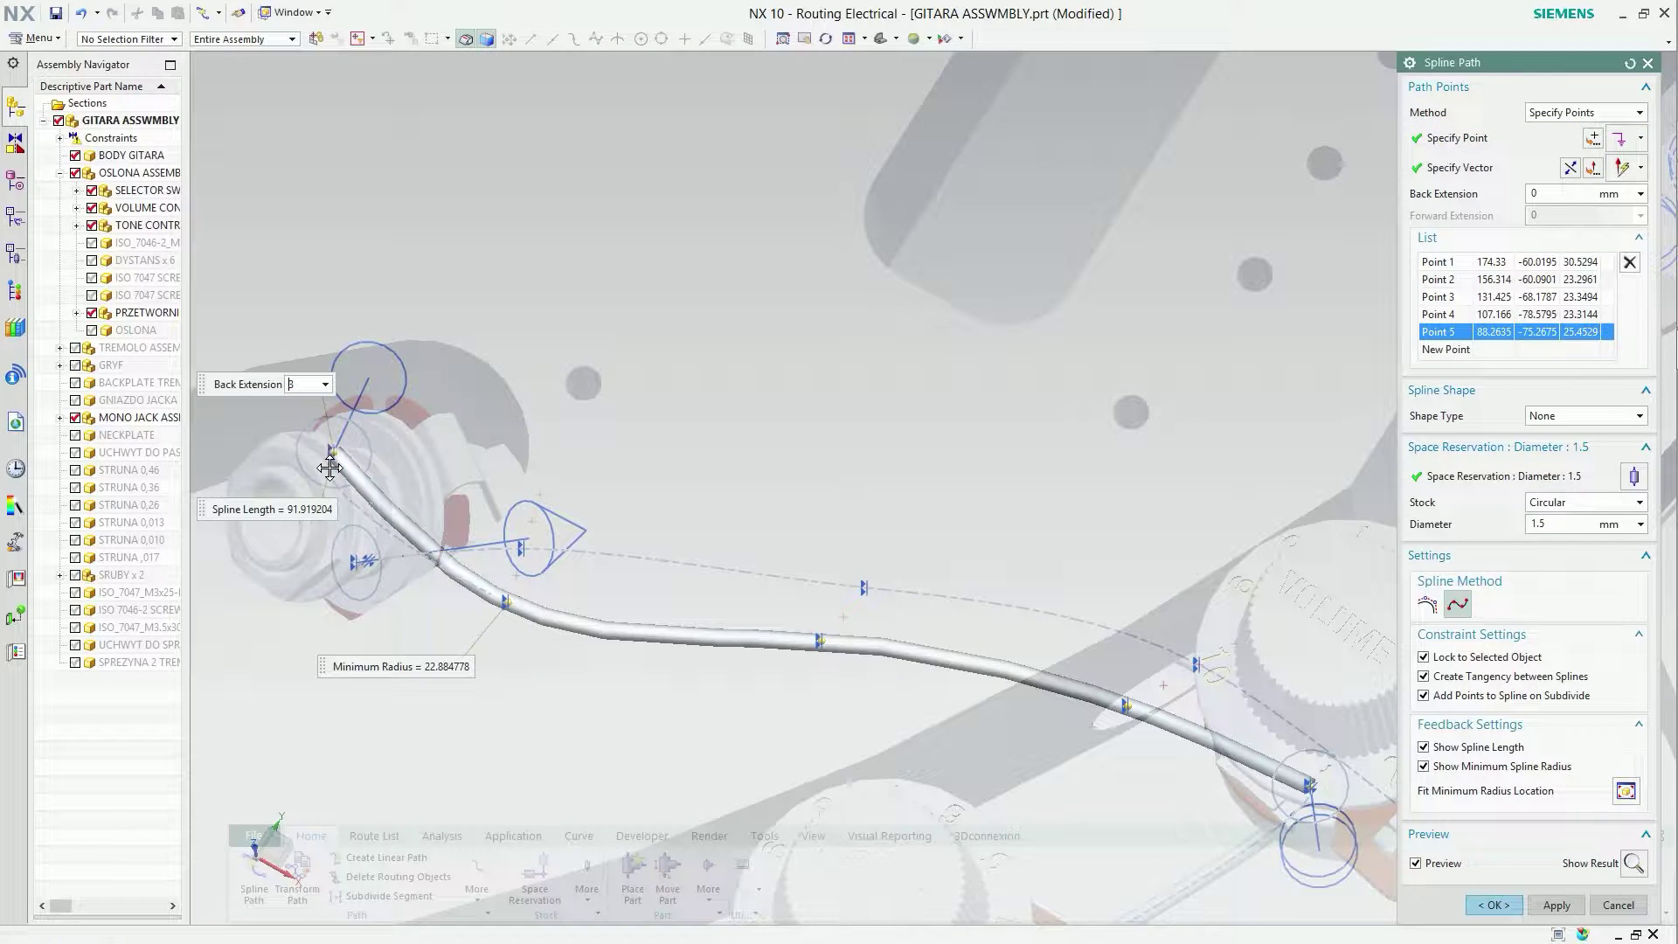
key("Return")
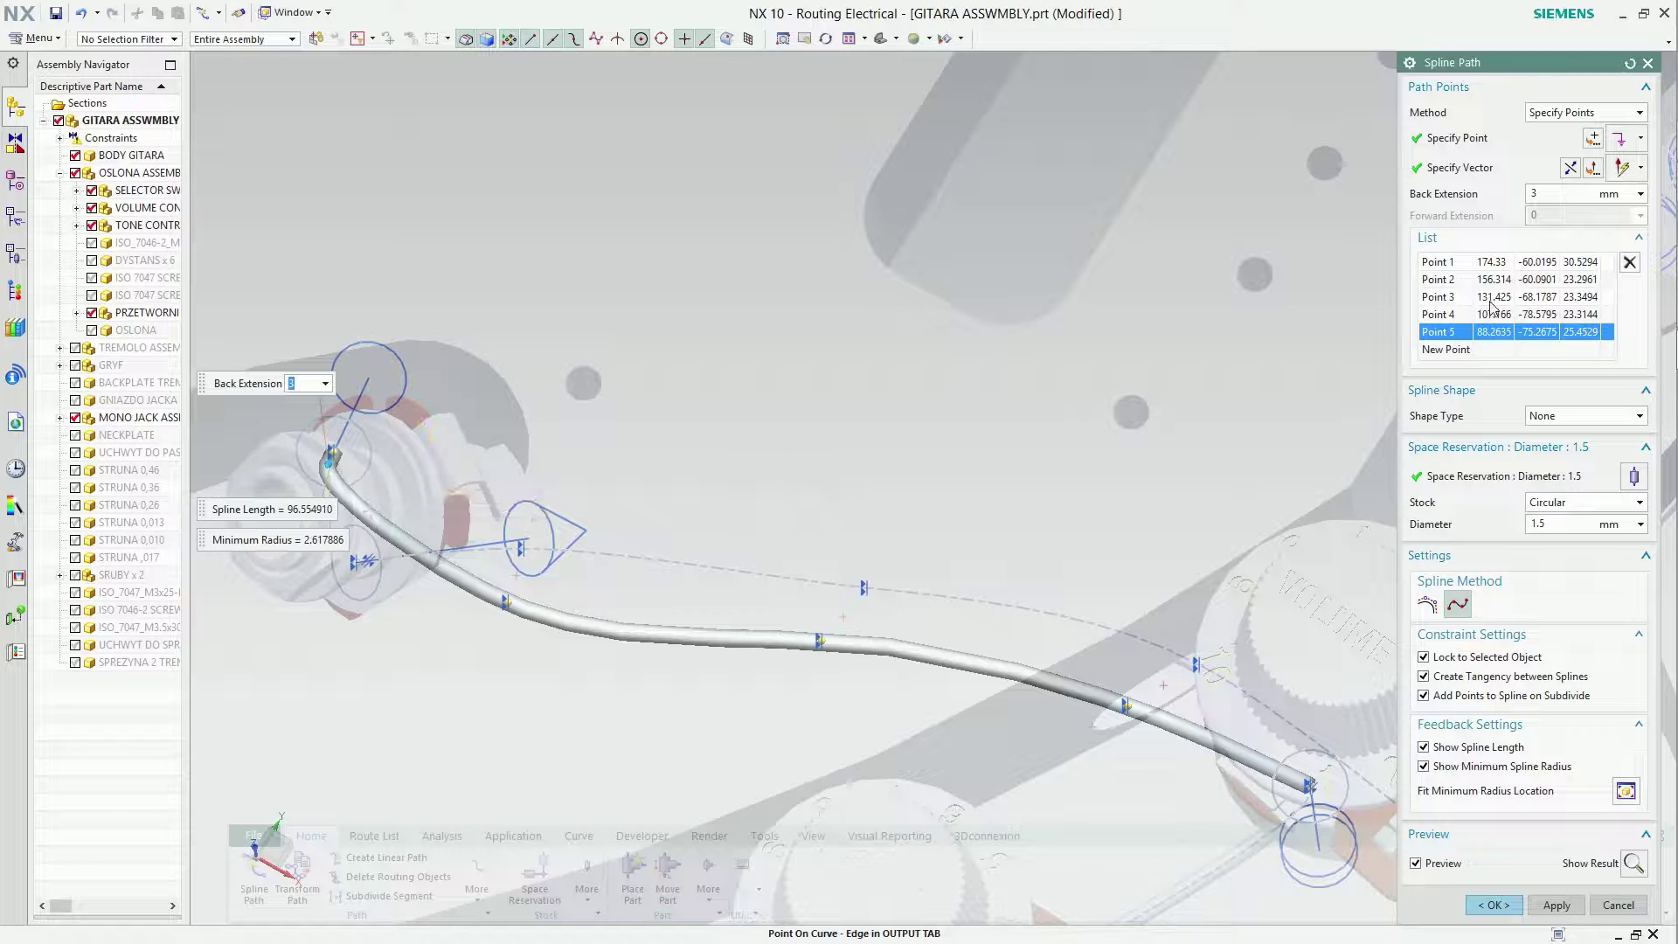
right_click(339, 453)
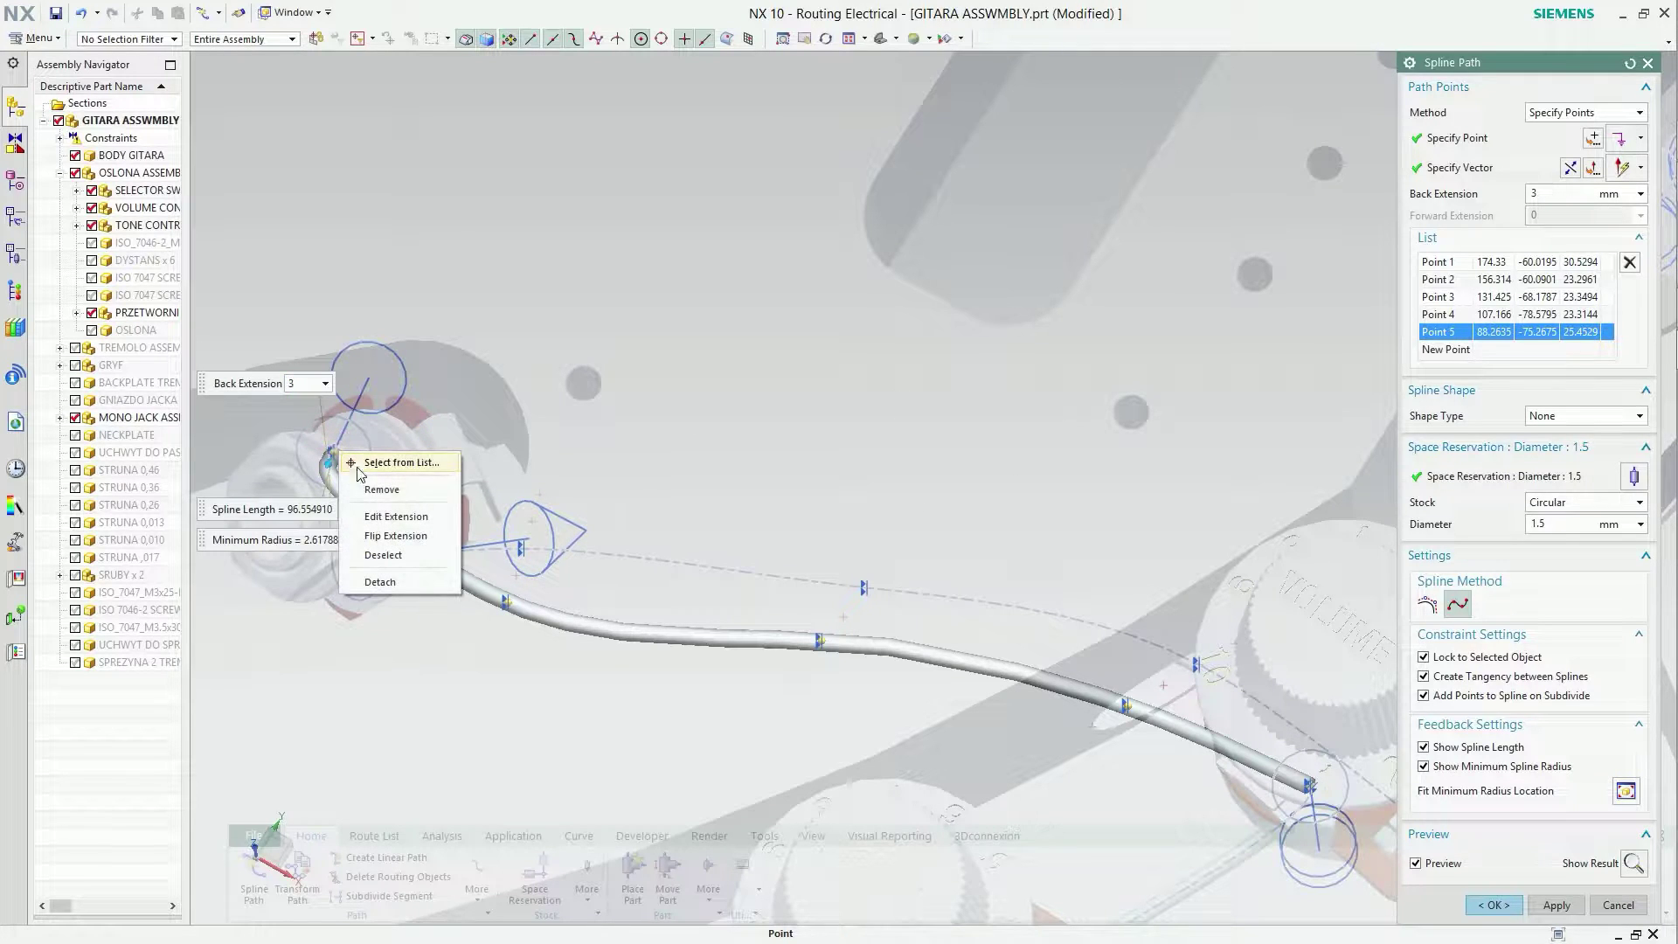
left_click(394, 536)
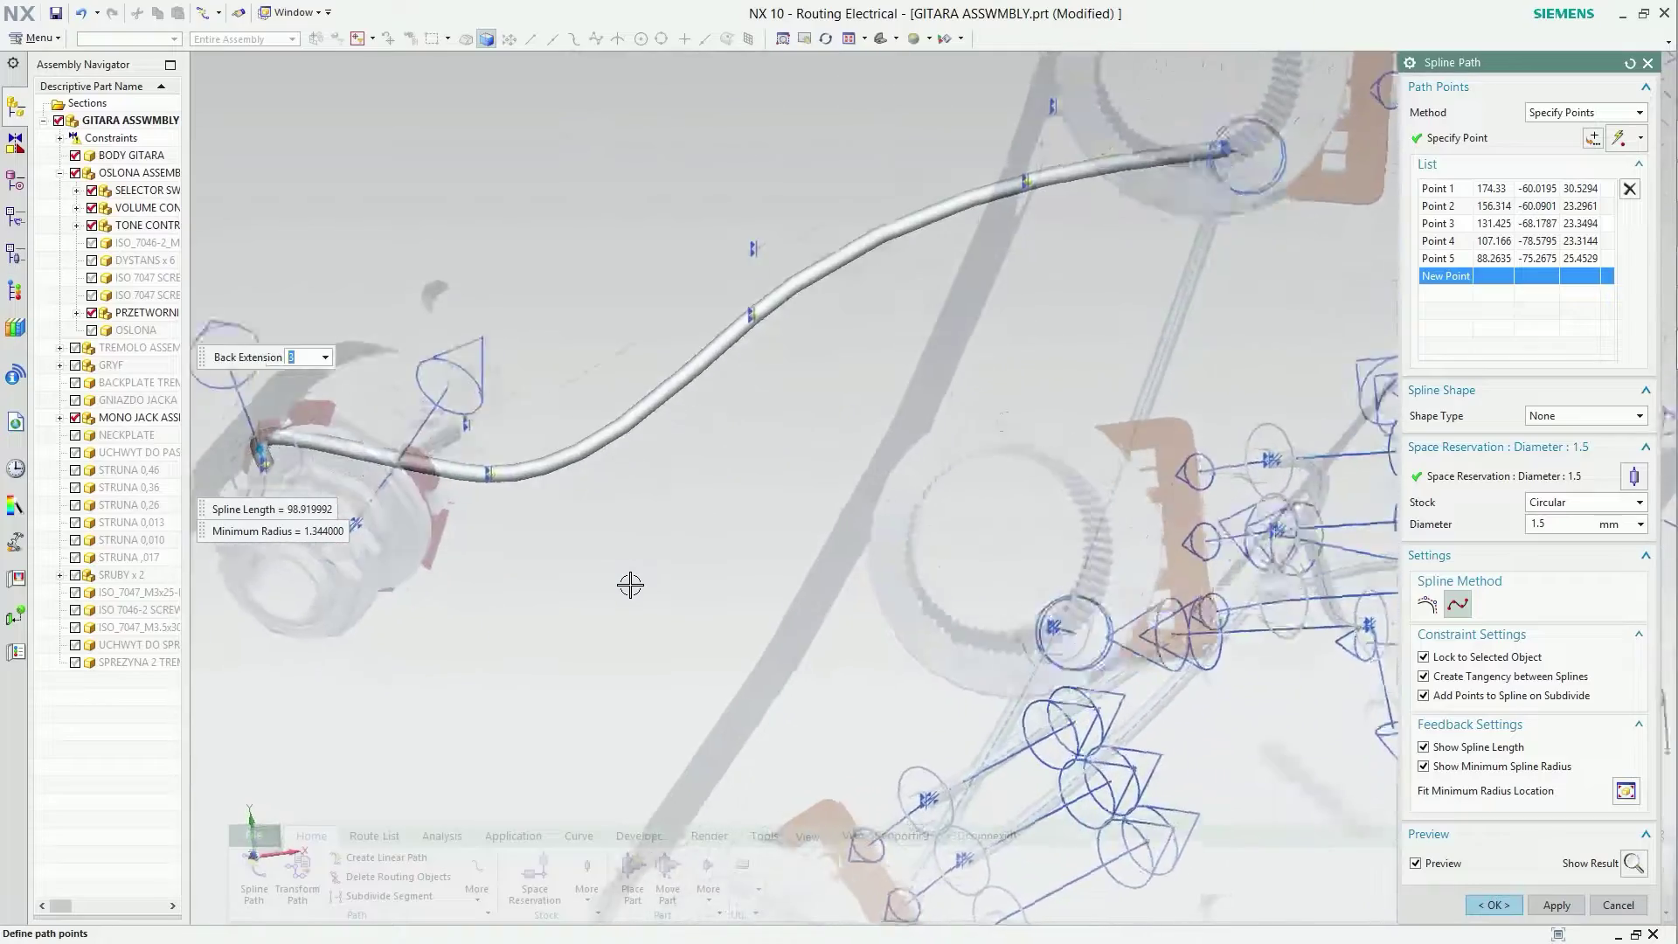
Set a 2.5 mm forward extension on the first point and create the wire.
scroll(630, 585, "up", 2)
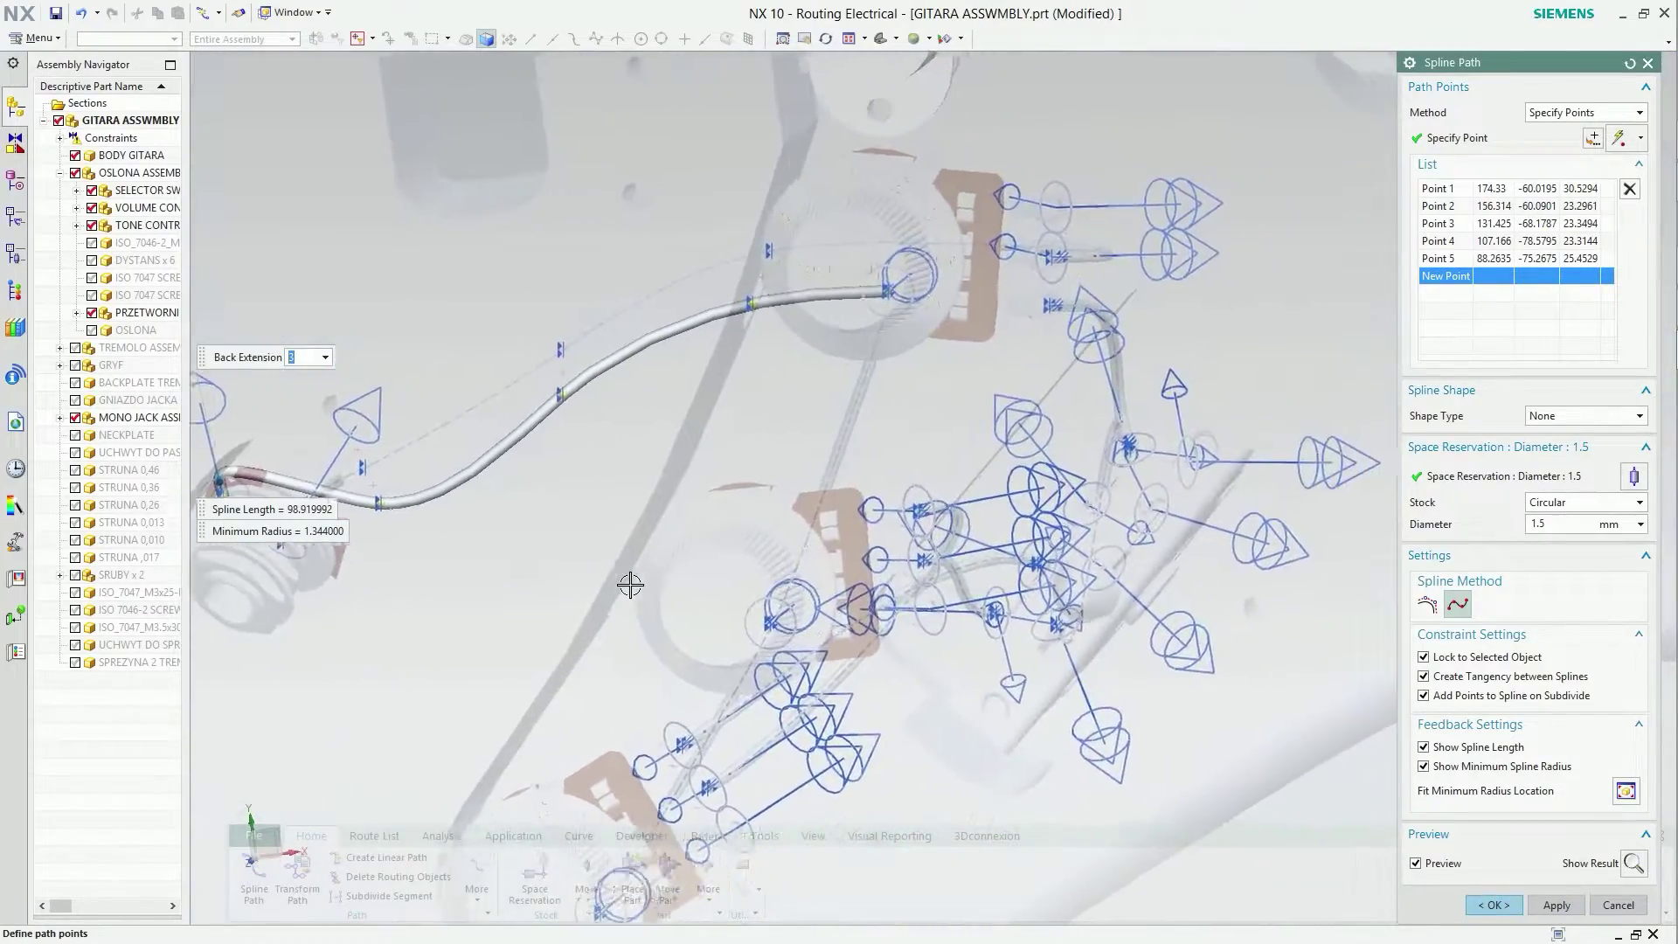
scroll(629, 580, "up", 2)
scroll(636, 569, "up", 2)
scroll(620, 542, "up", 2)
scroll(612, 515, "up", 1)
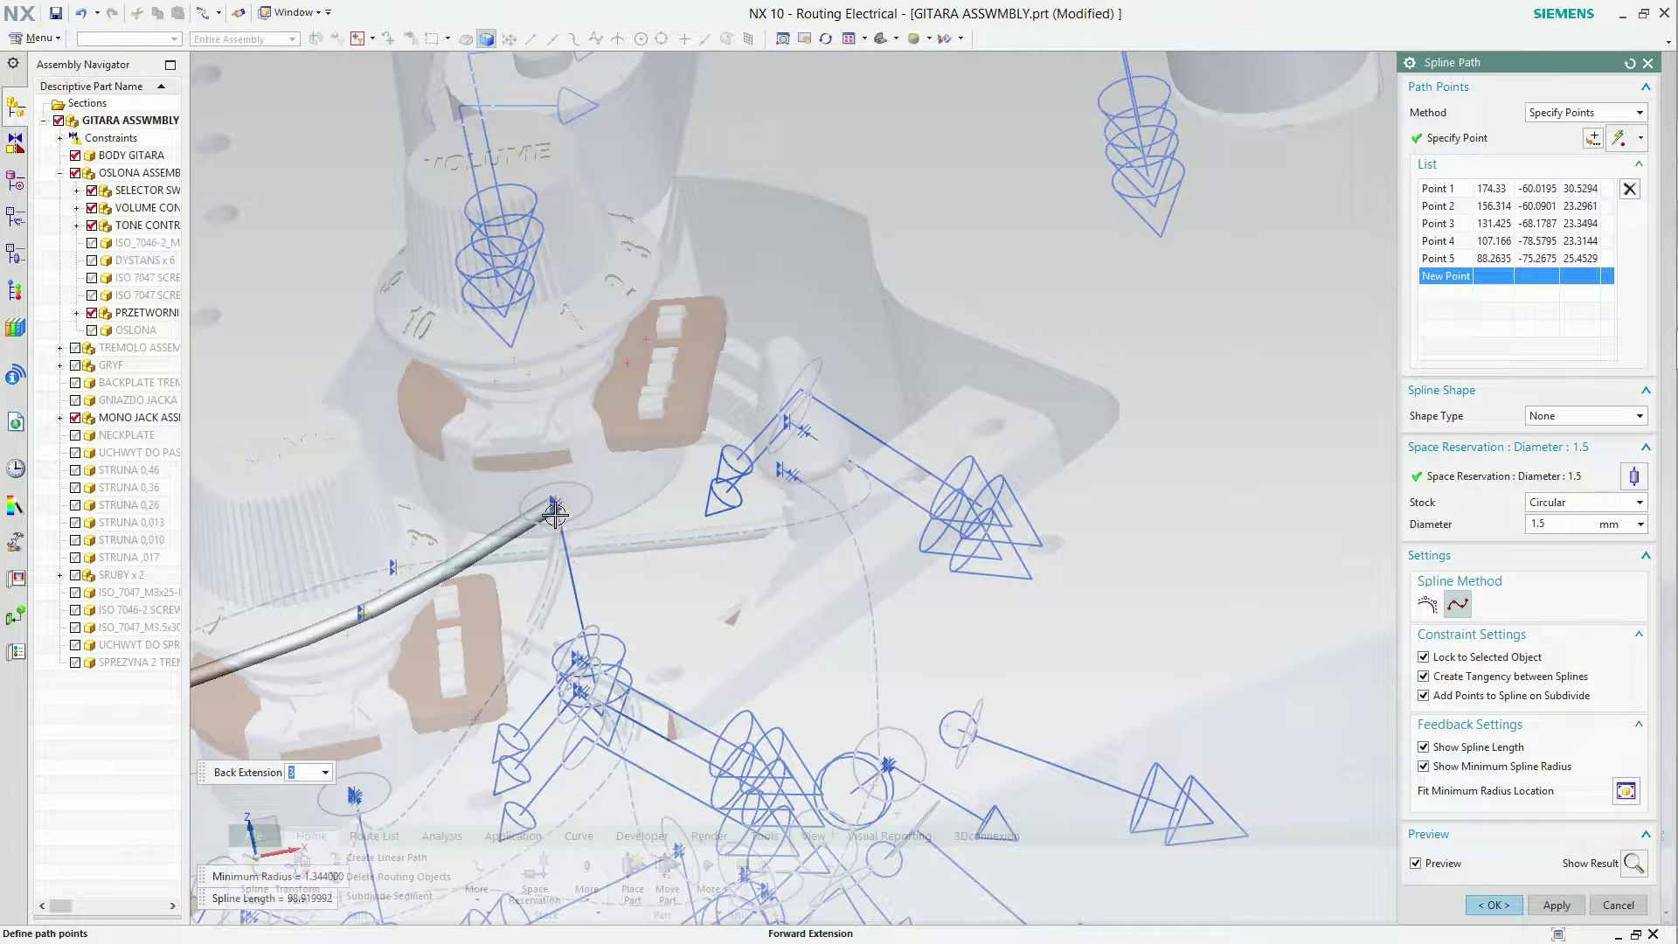
left_click(556, 514)
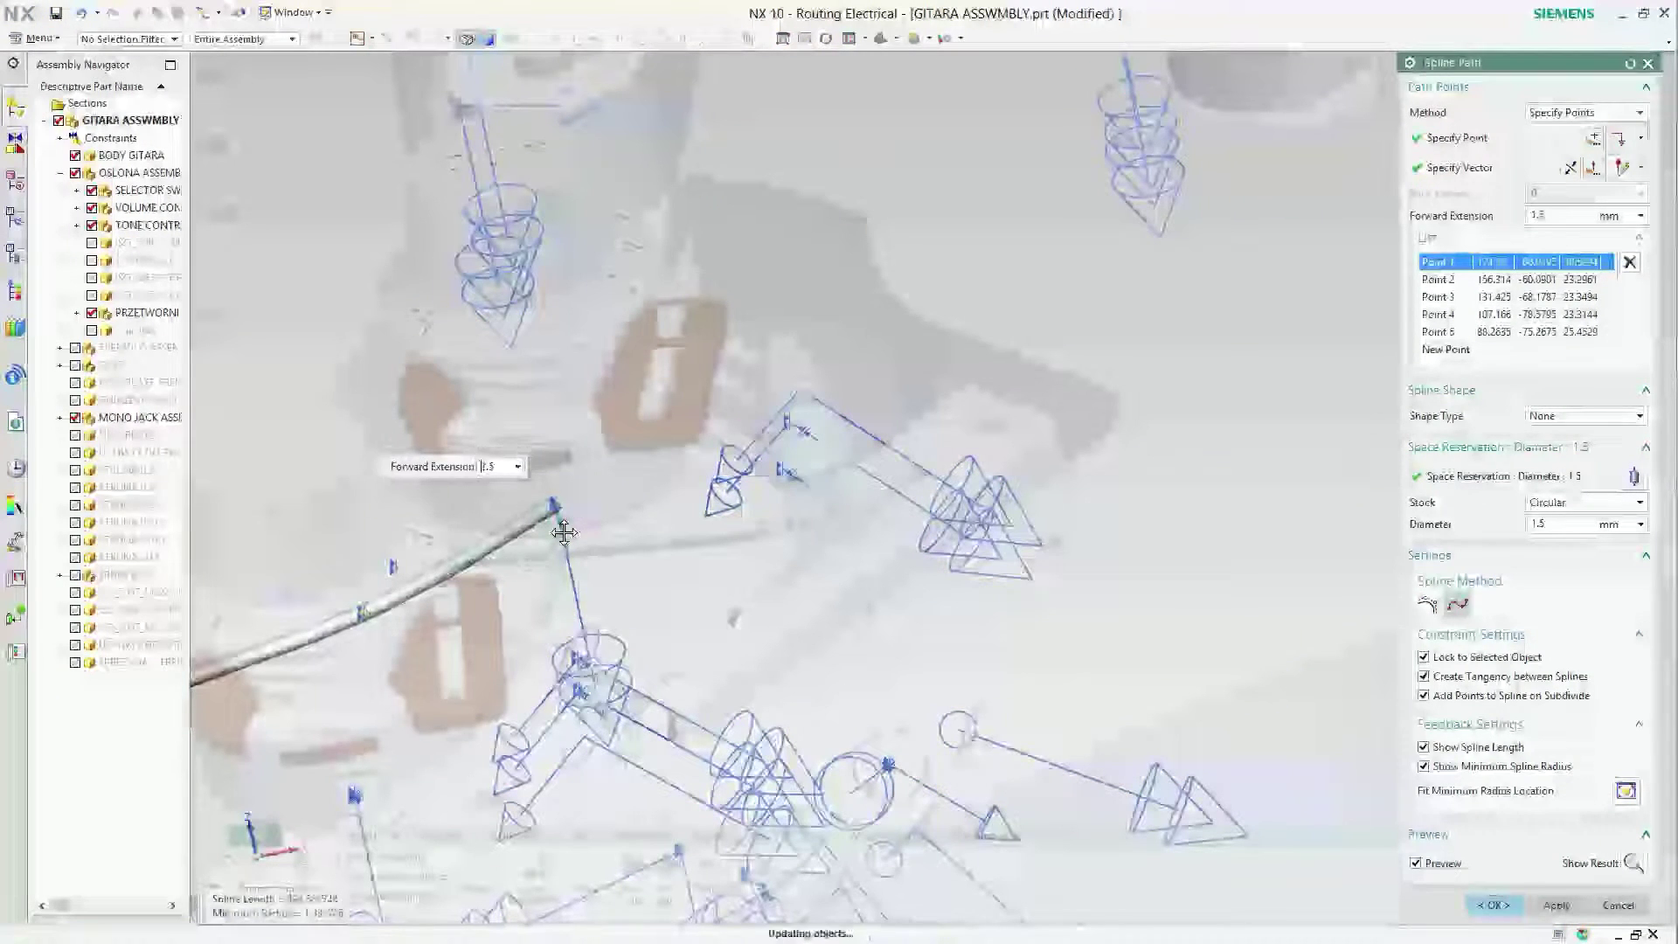
type("2.5")
key("Return")
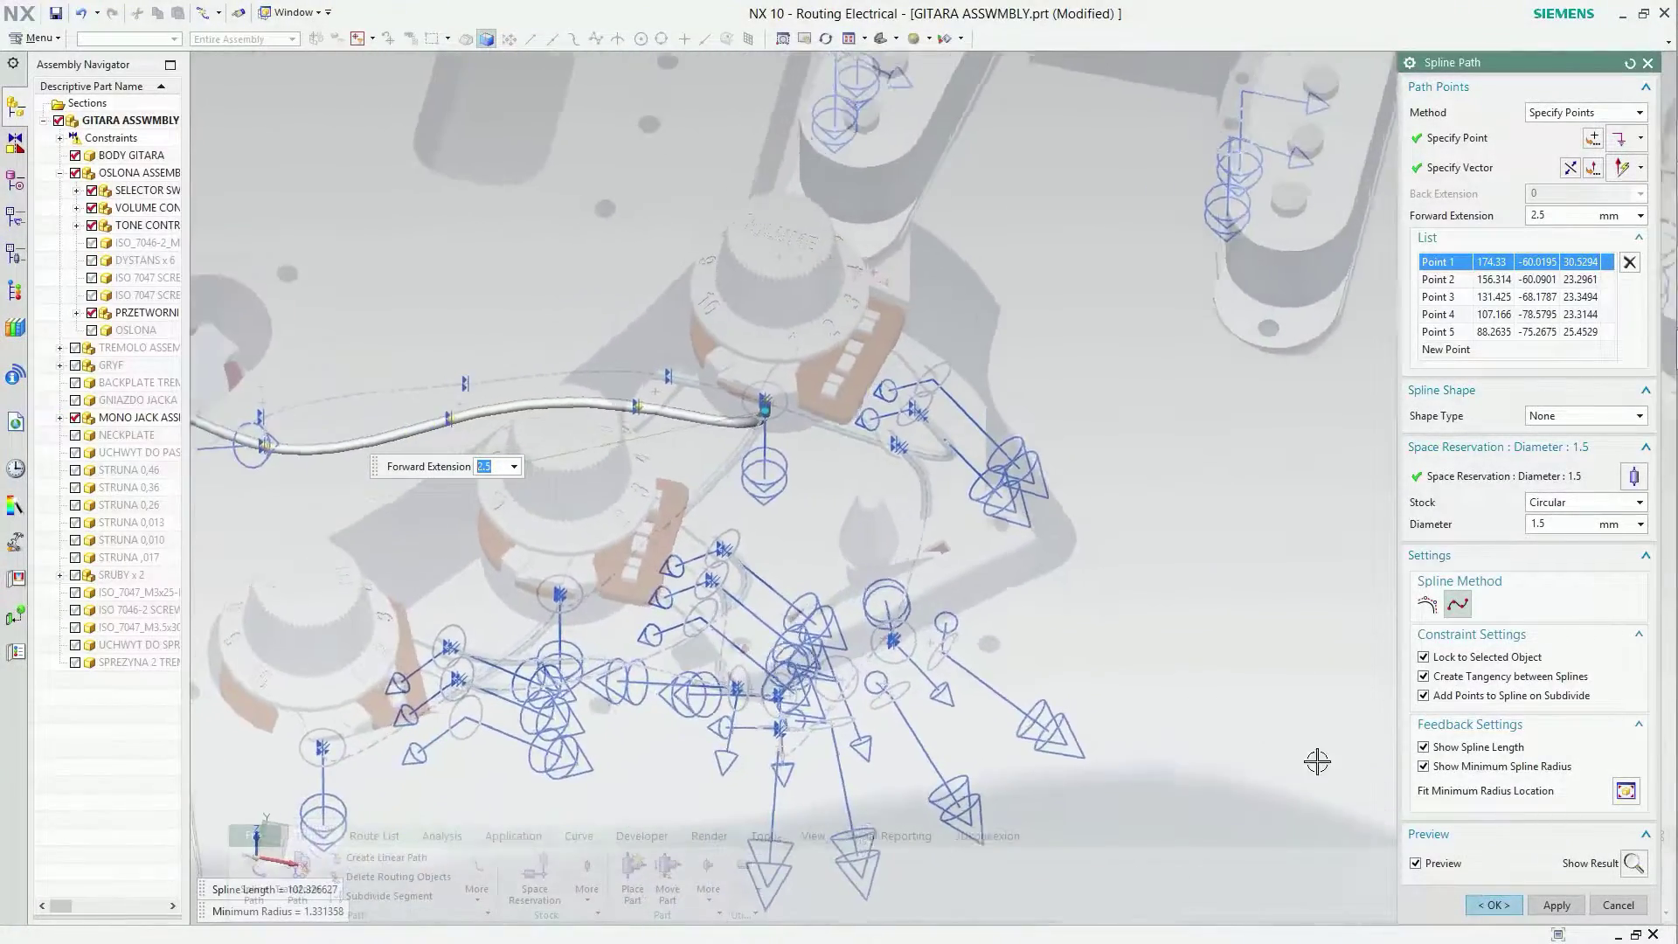
left_click(1502, 906)
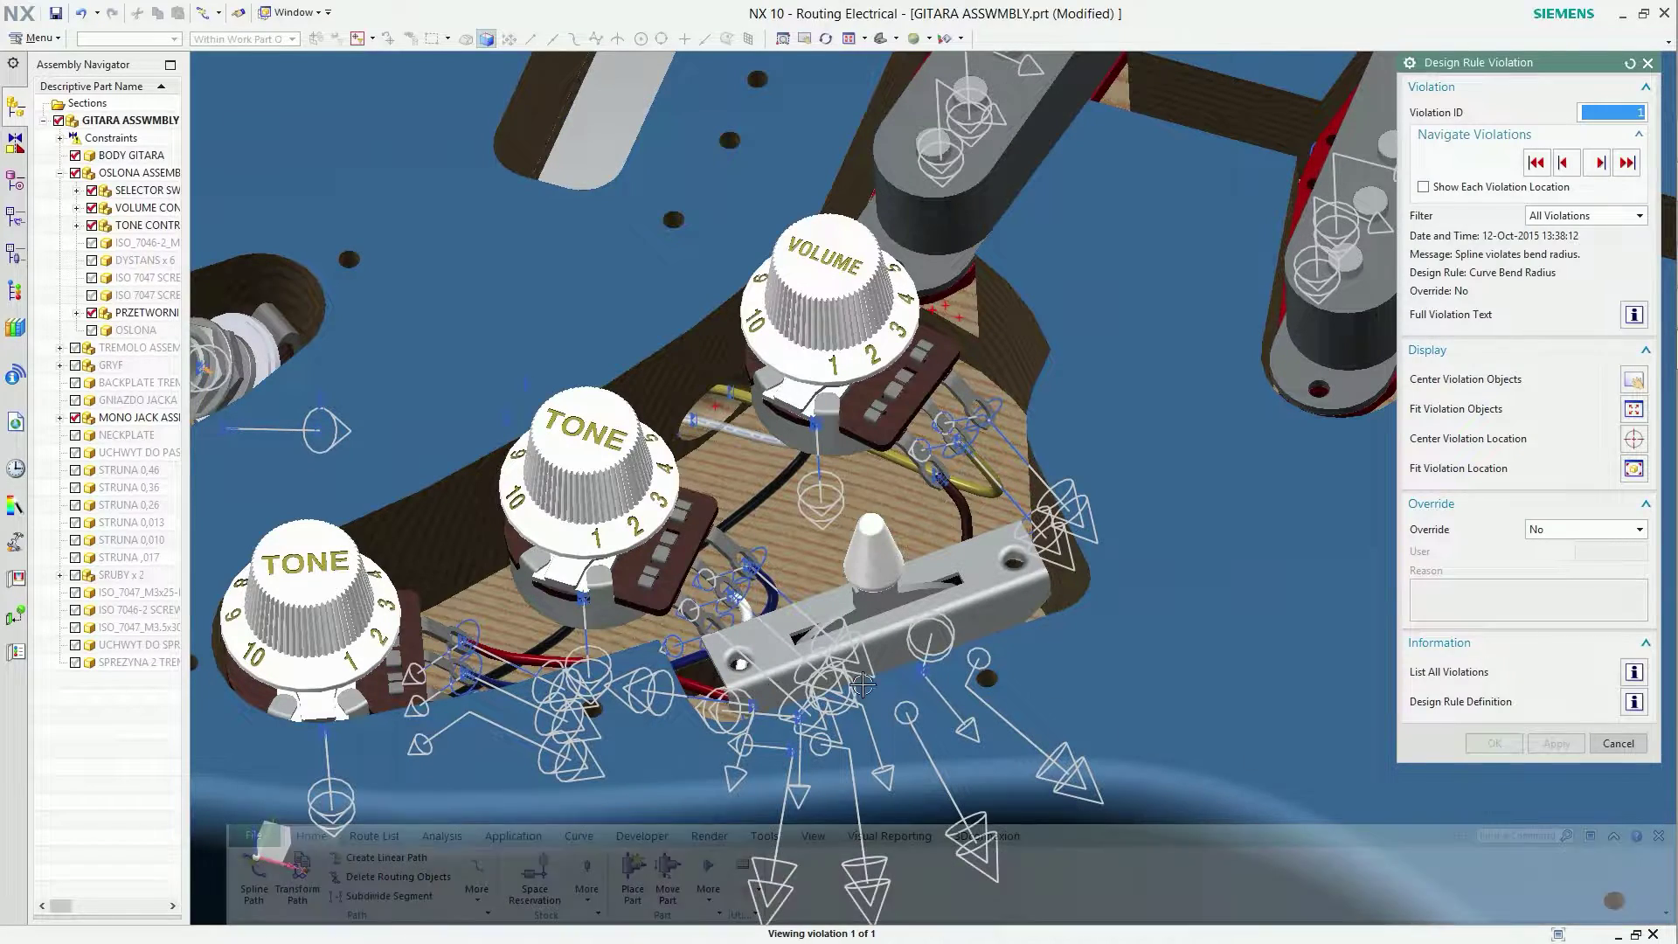
Apply Car Paint Blue to the new wire and cancel the bend-radius violation report.
left_click(16, 617)
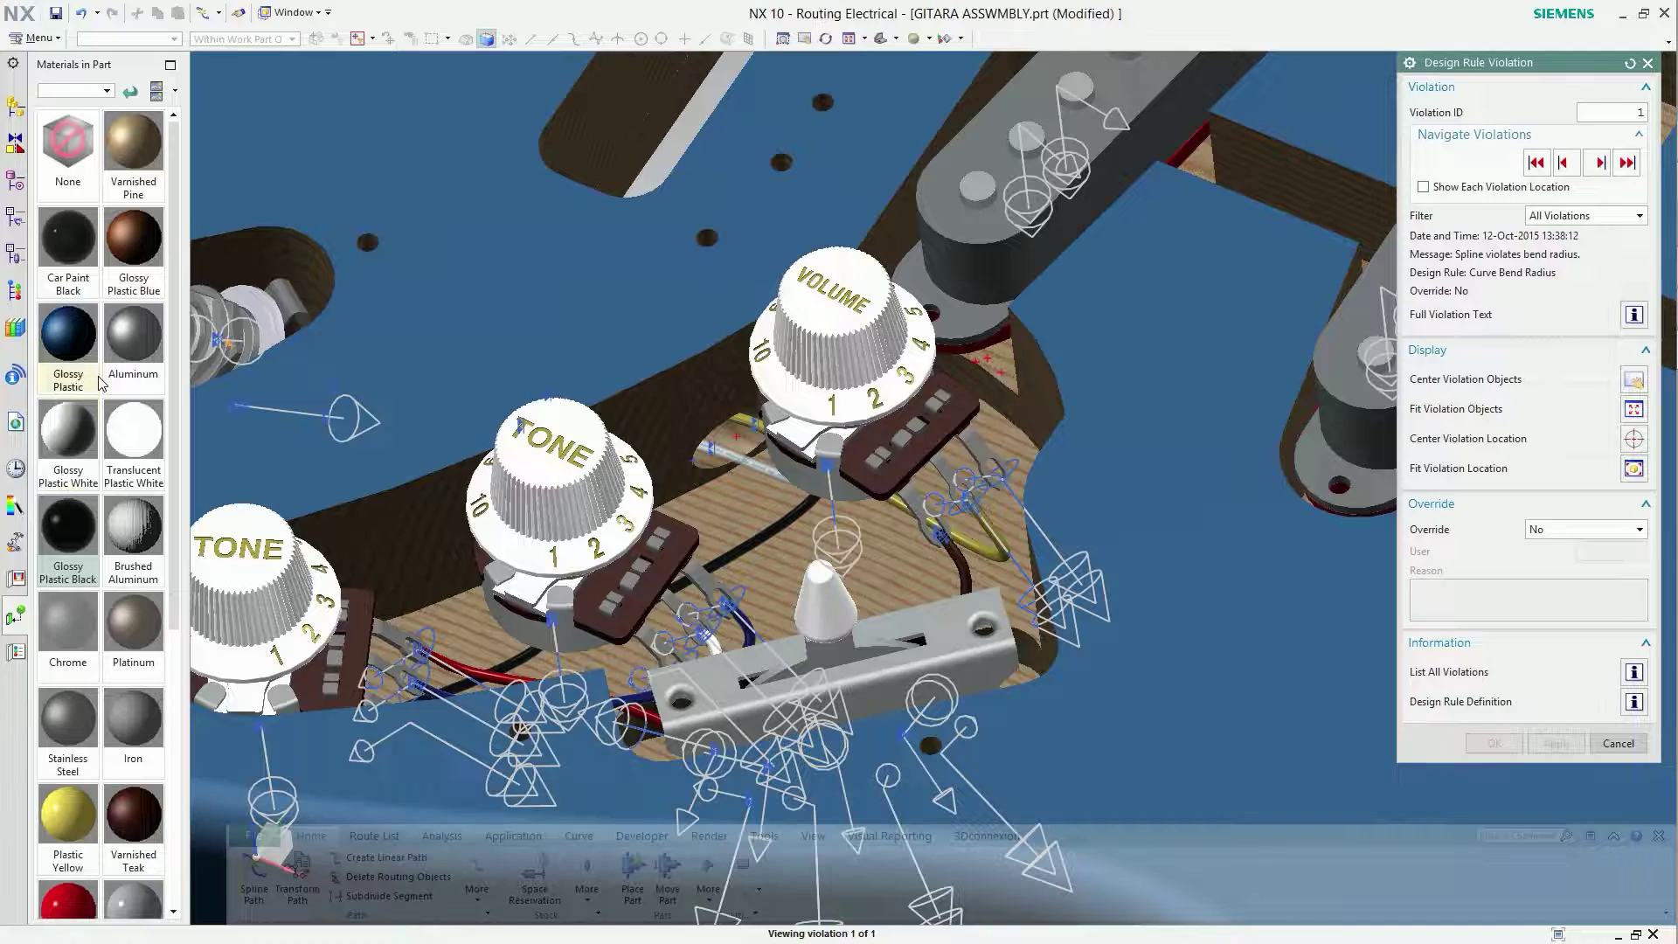
scroll(98, 769, "down", 3)
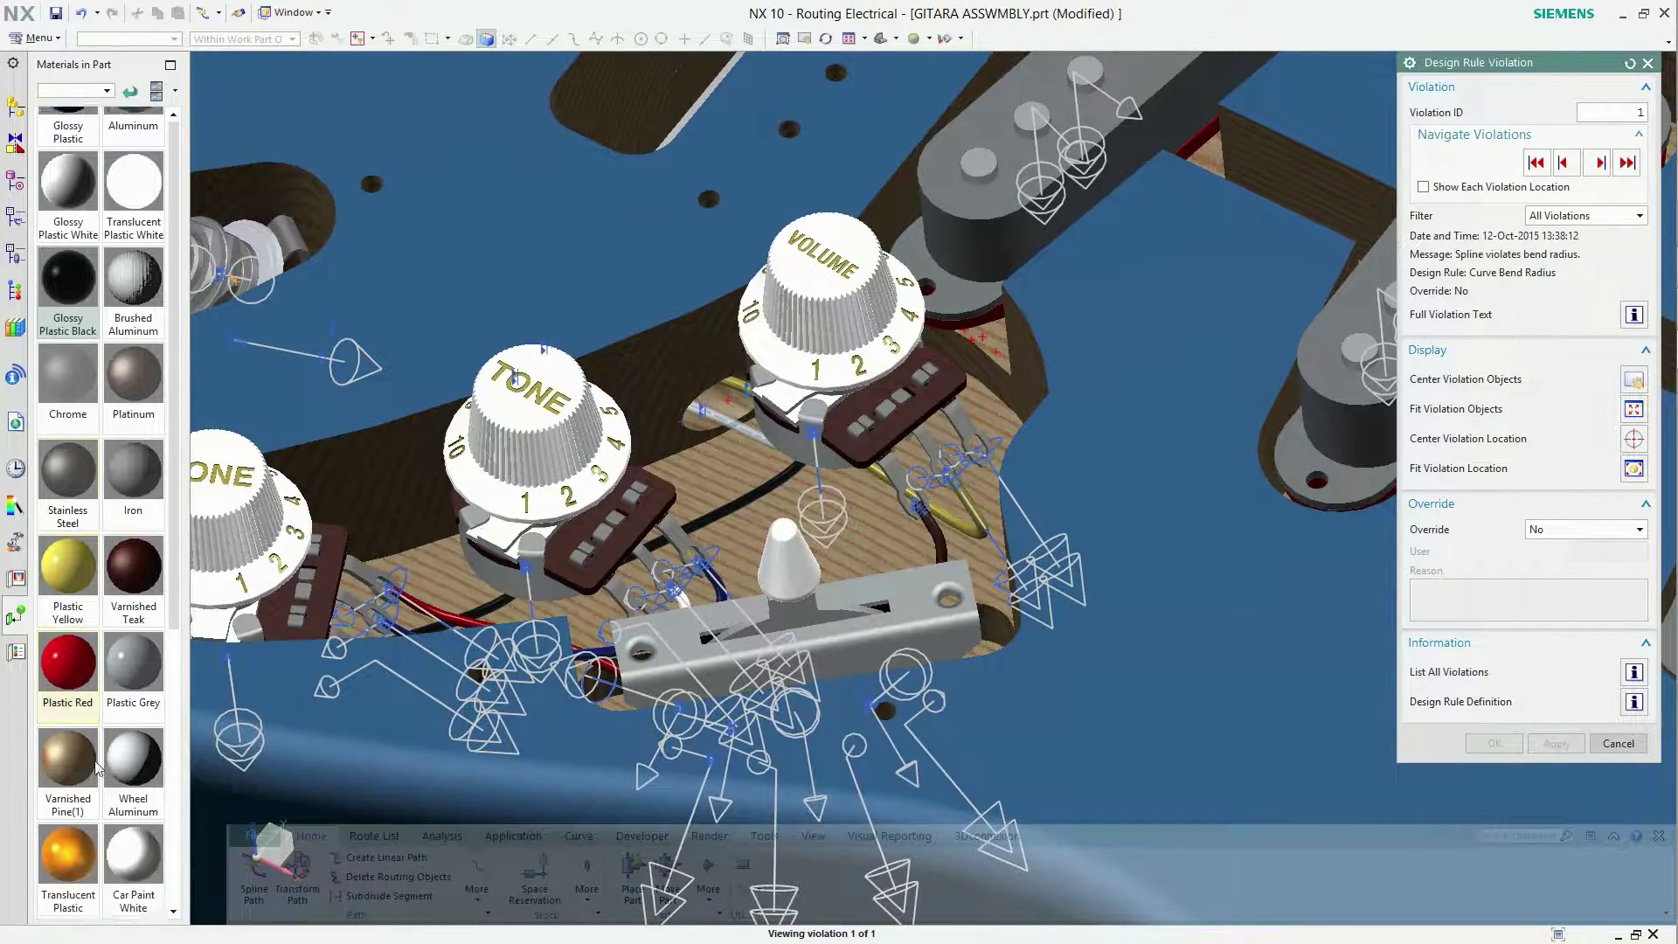
scroll(98, 769, "down", 1)
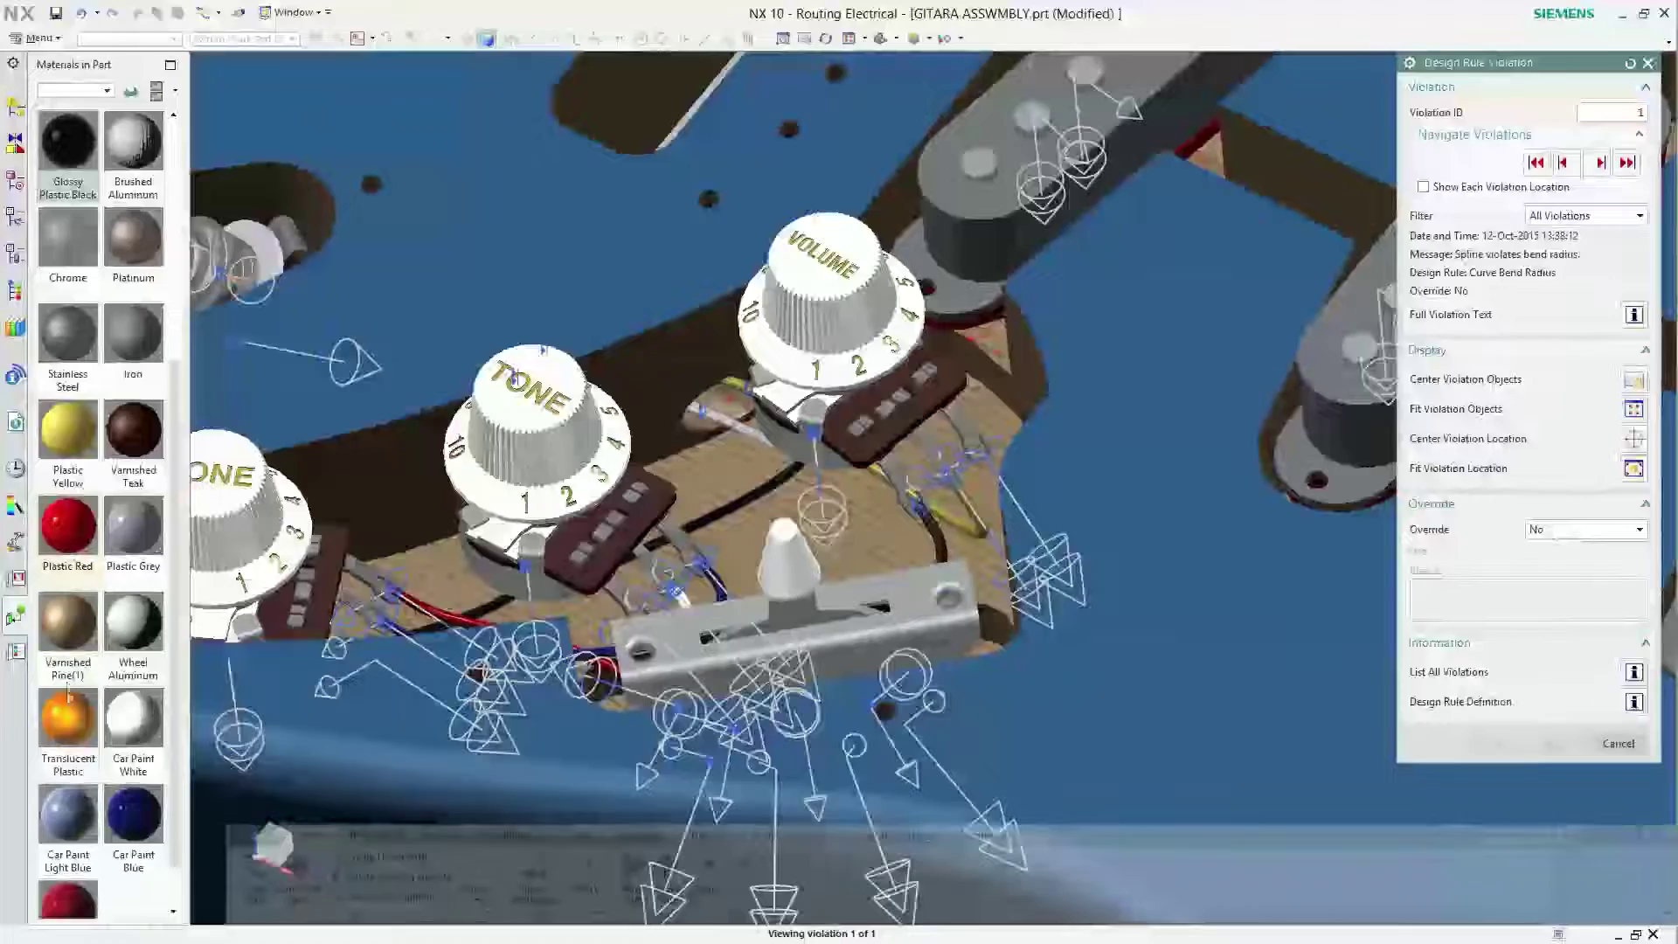
mouse_move(68, 712)
left_mouse_down()
mouse_move(657, 509)
mouse_move(738, 422)
left_mouse_up()
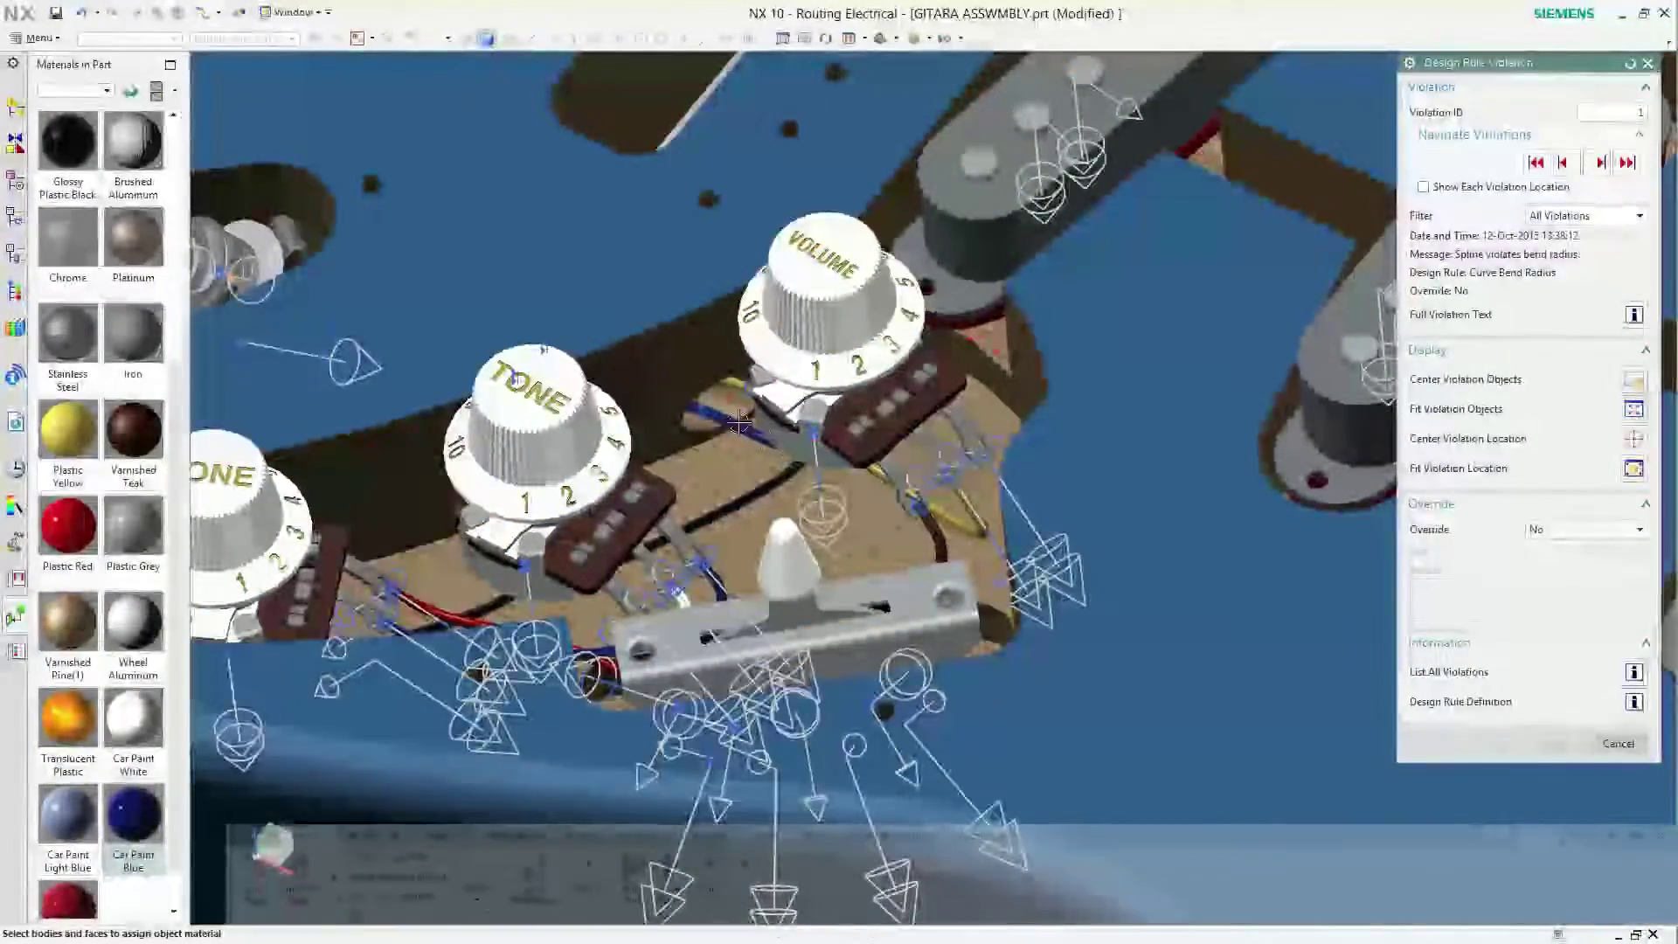
scroll(739, 422, "up", 2)
scroll(787, 446, "up", 3)
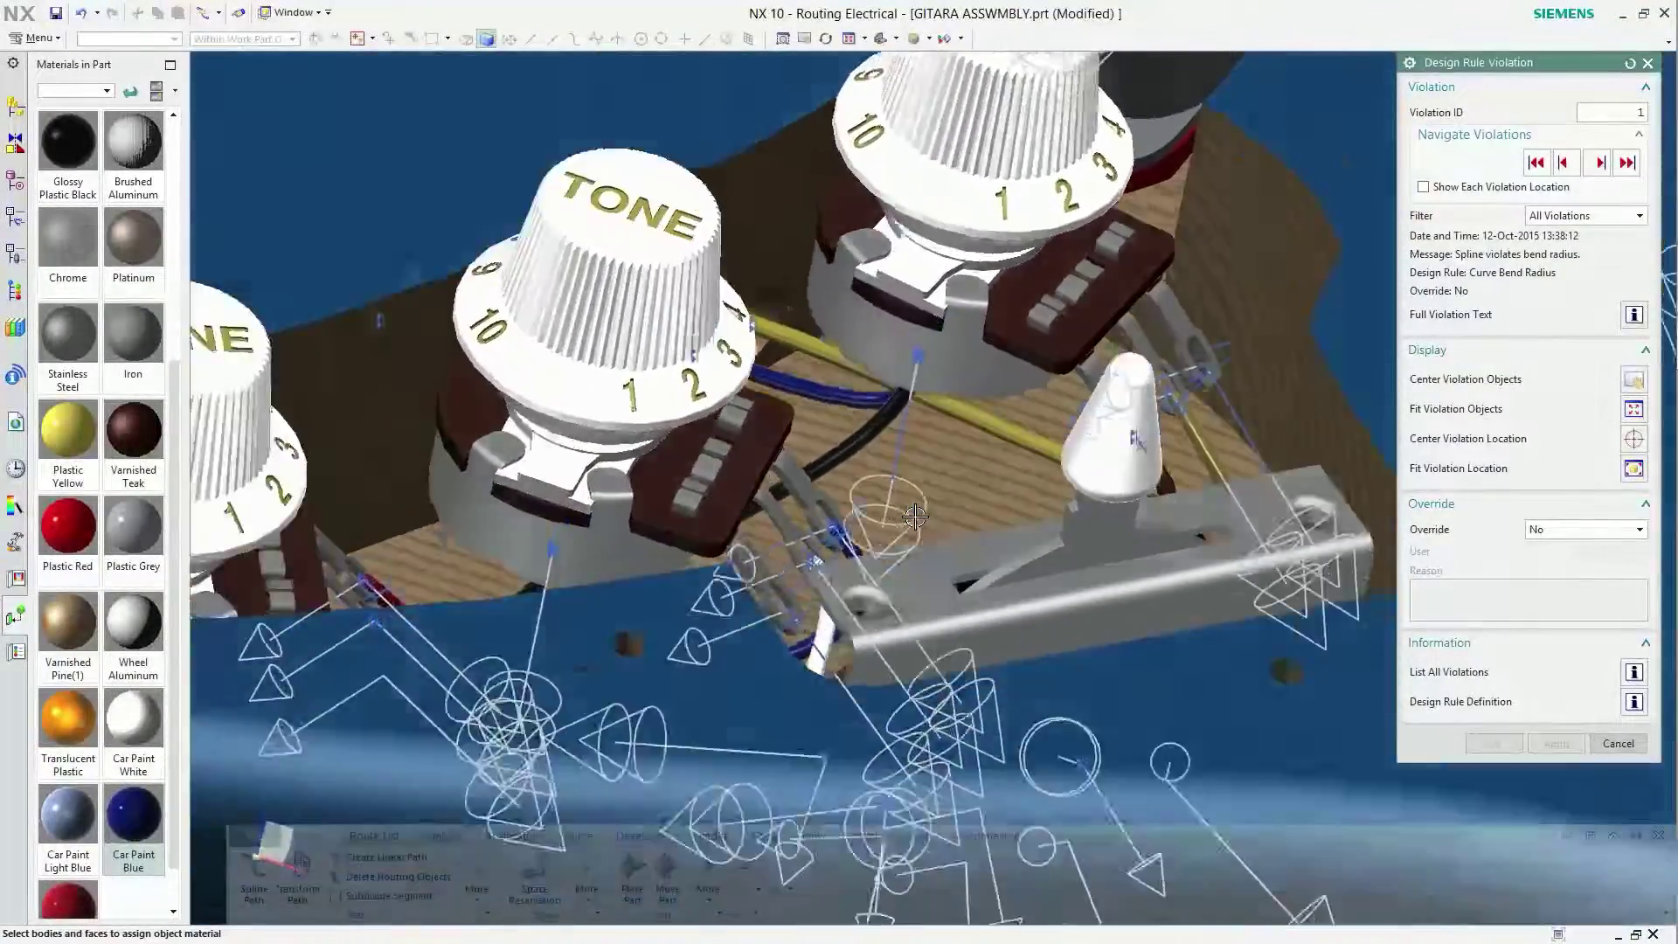
scroll(848, 480, "up", 3)
scroll(915, 517, "up", 3)
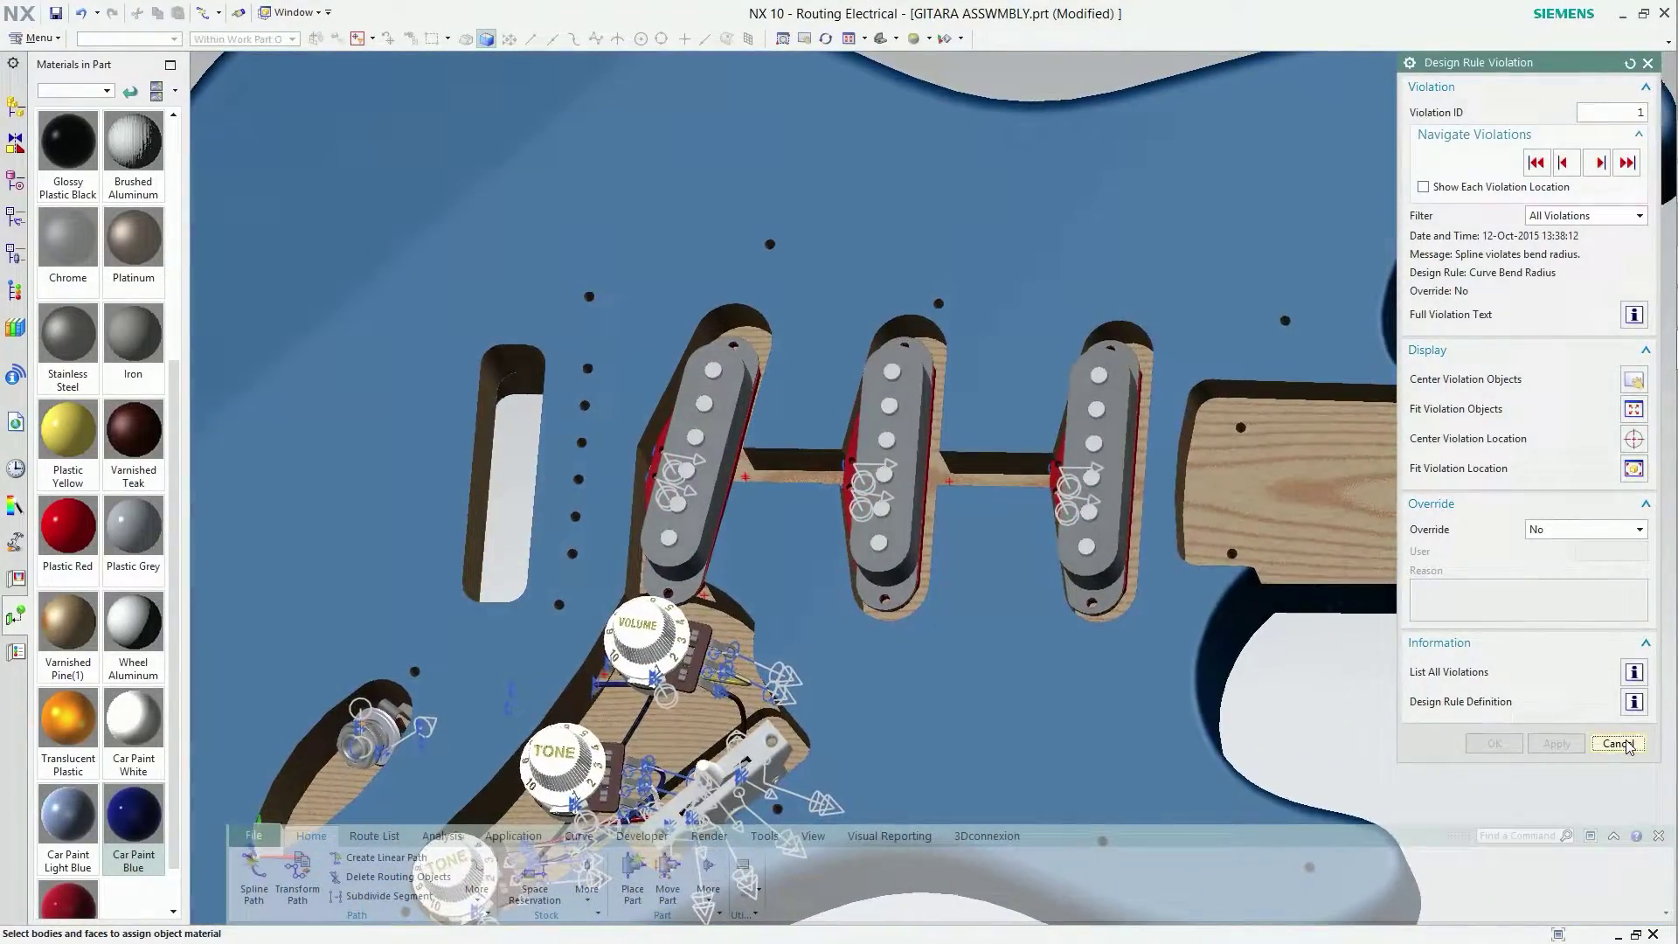
left_click(1618, 744)
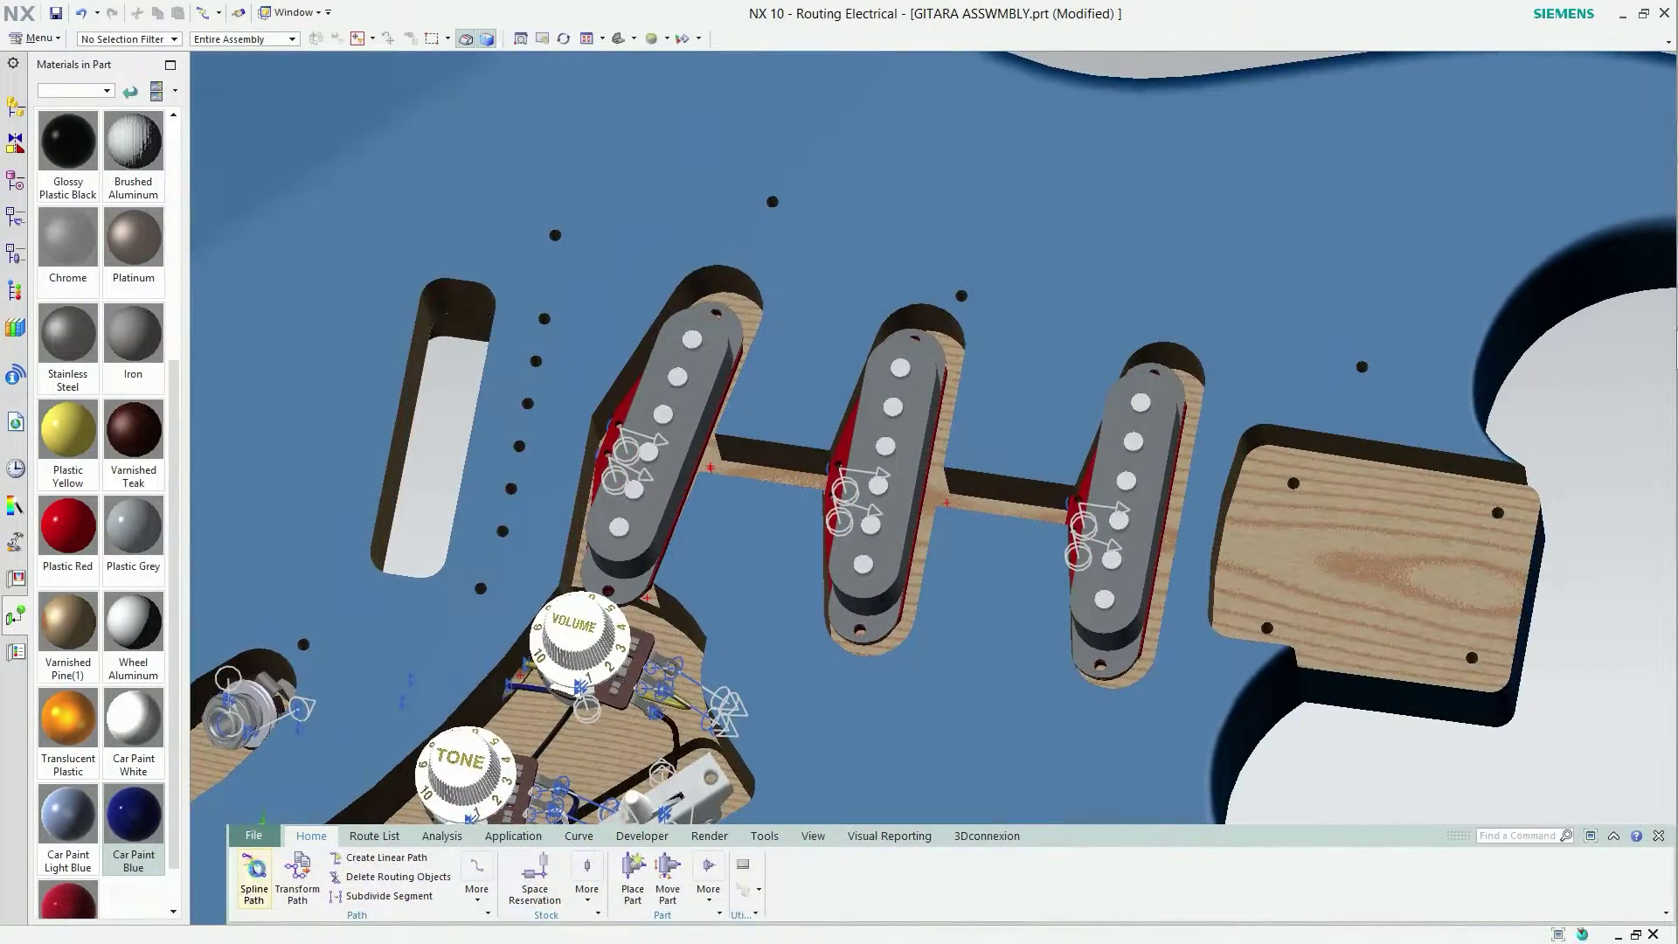
Start a spline at the pickup terminal and add points two and three by coordinates.
left_click(253, 878)
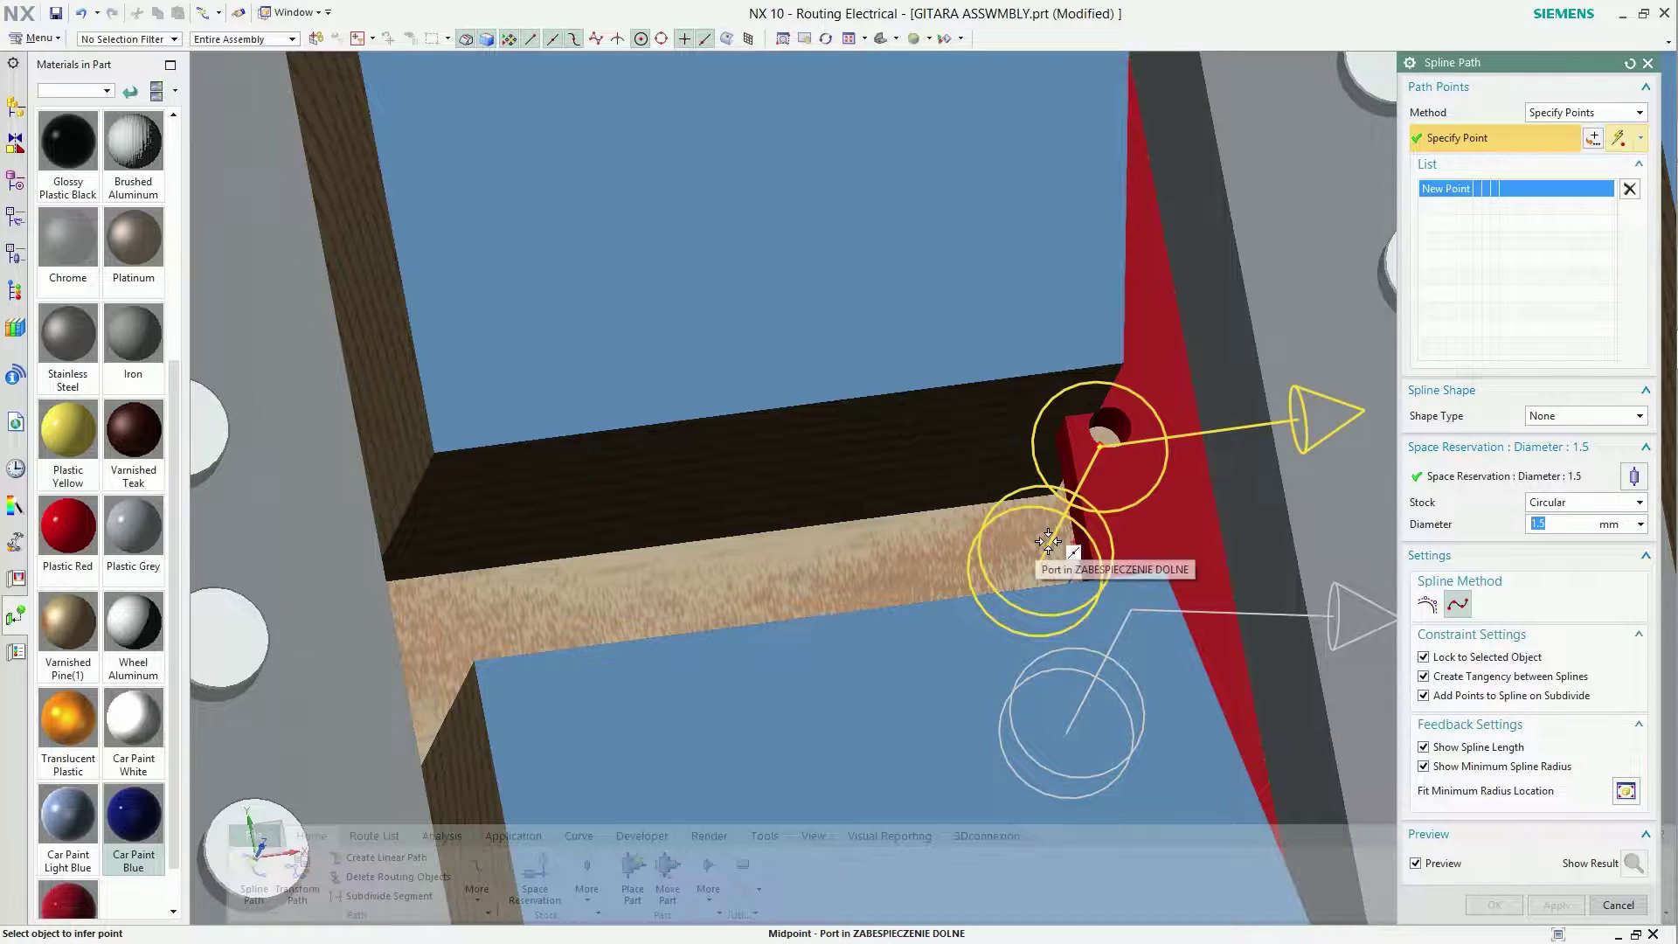
left_click(1048, 541)
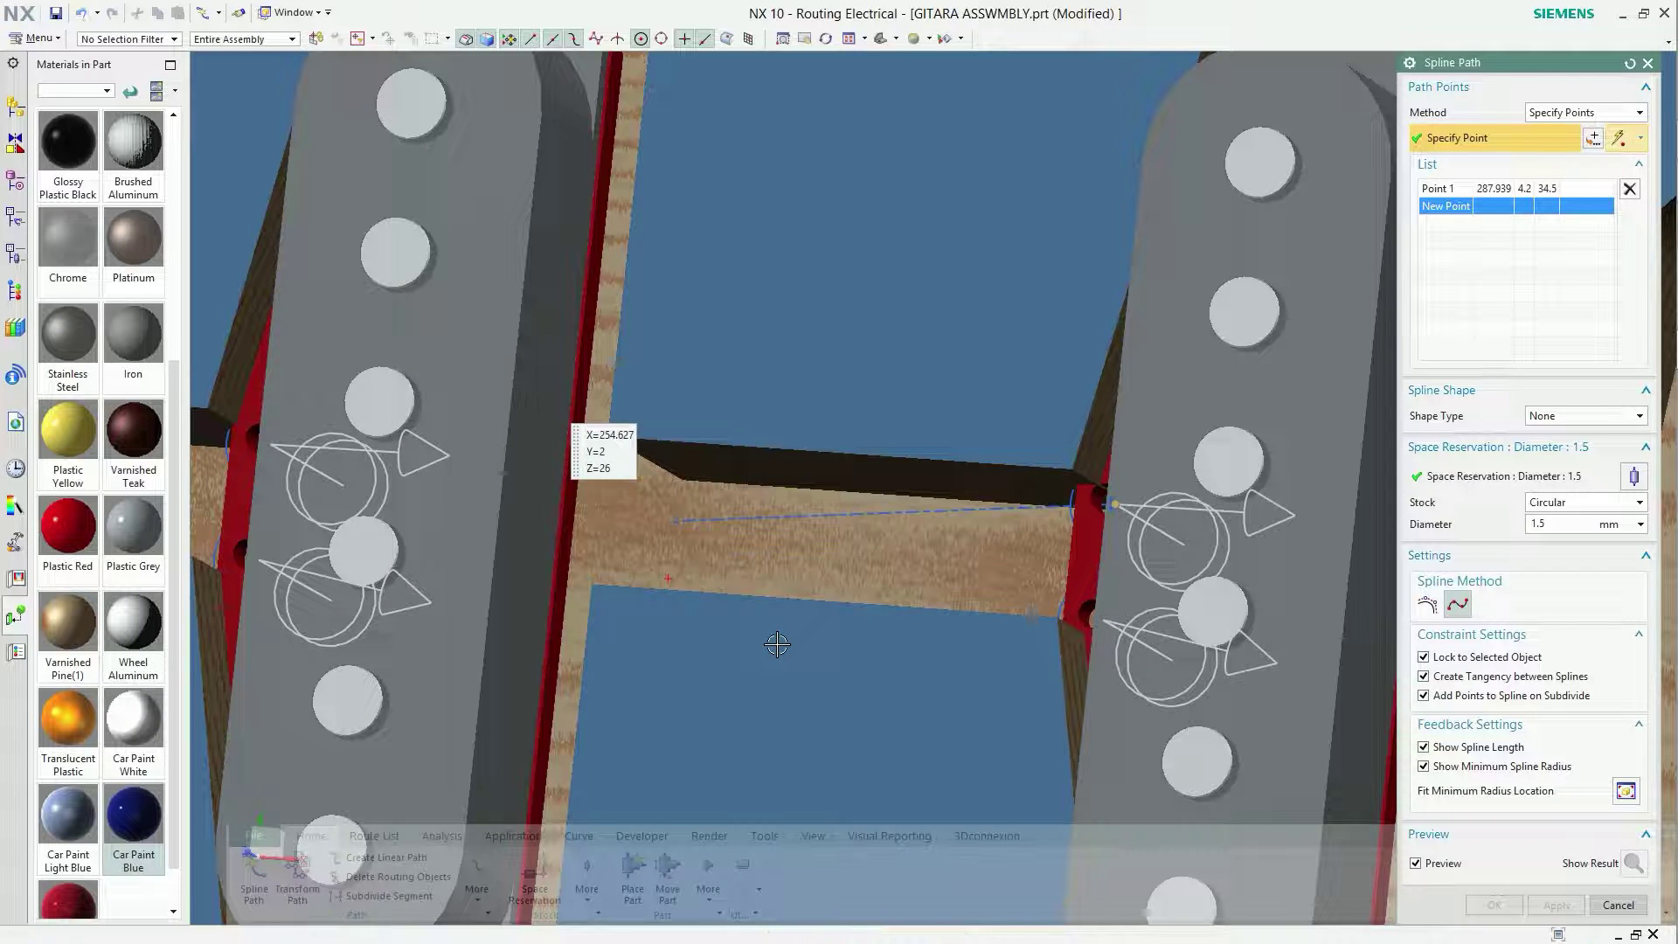
key("Return")
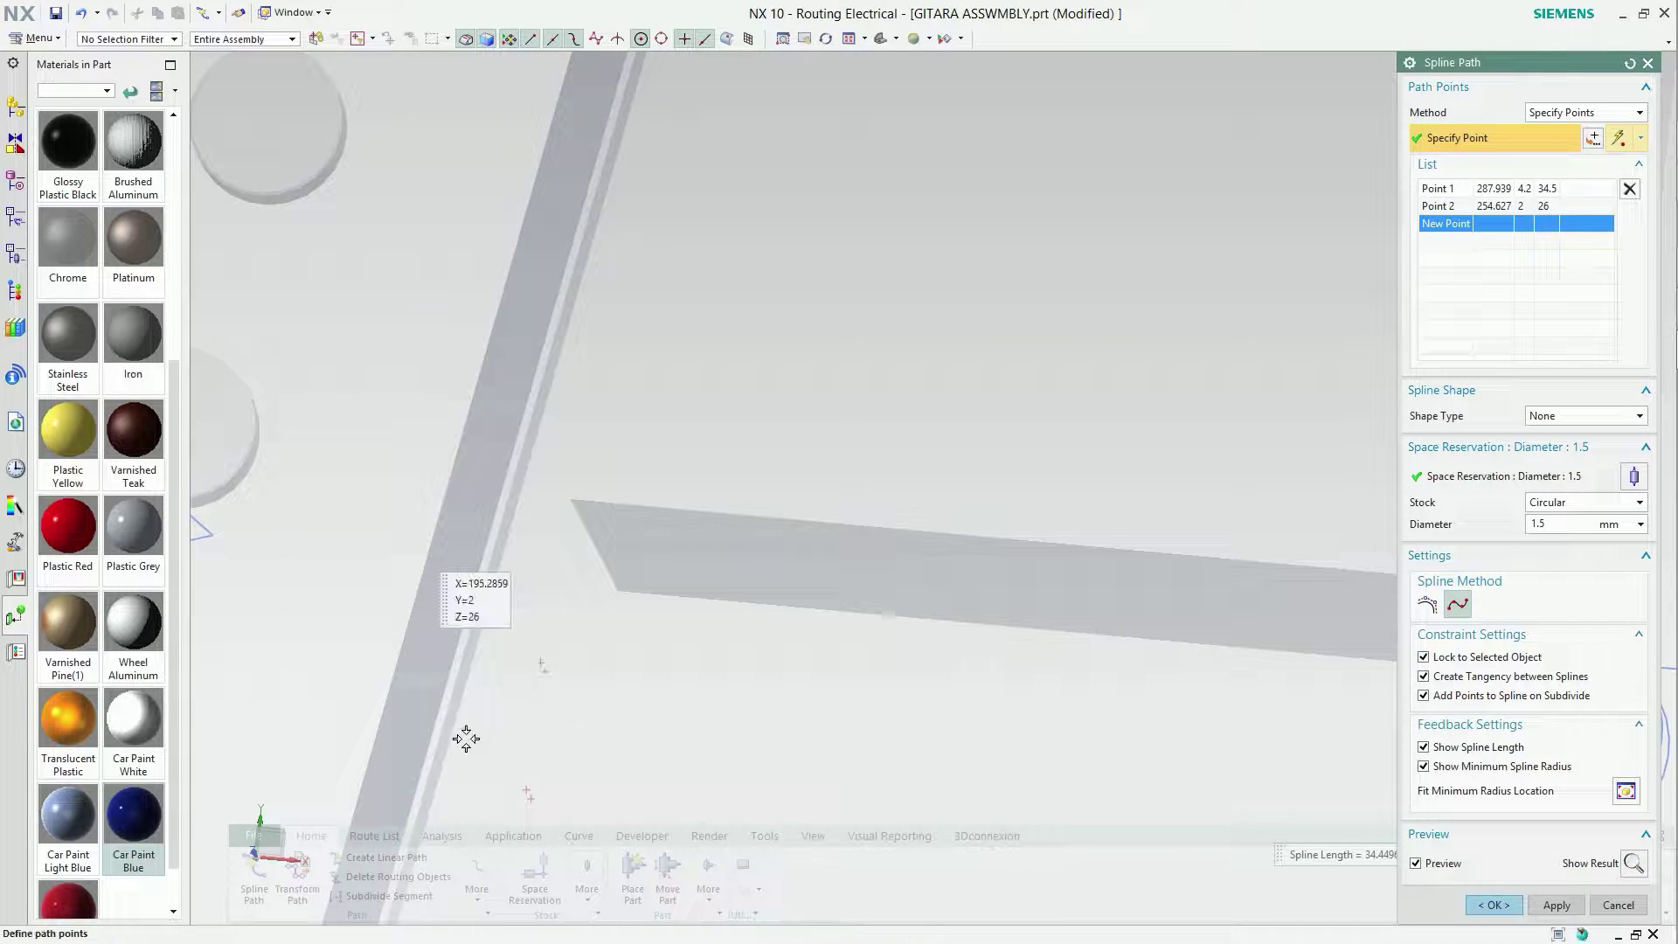
key("Return")
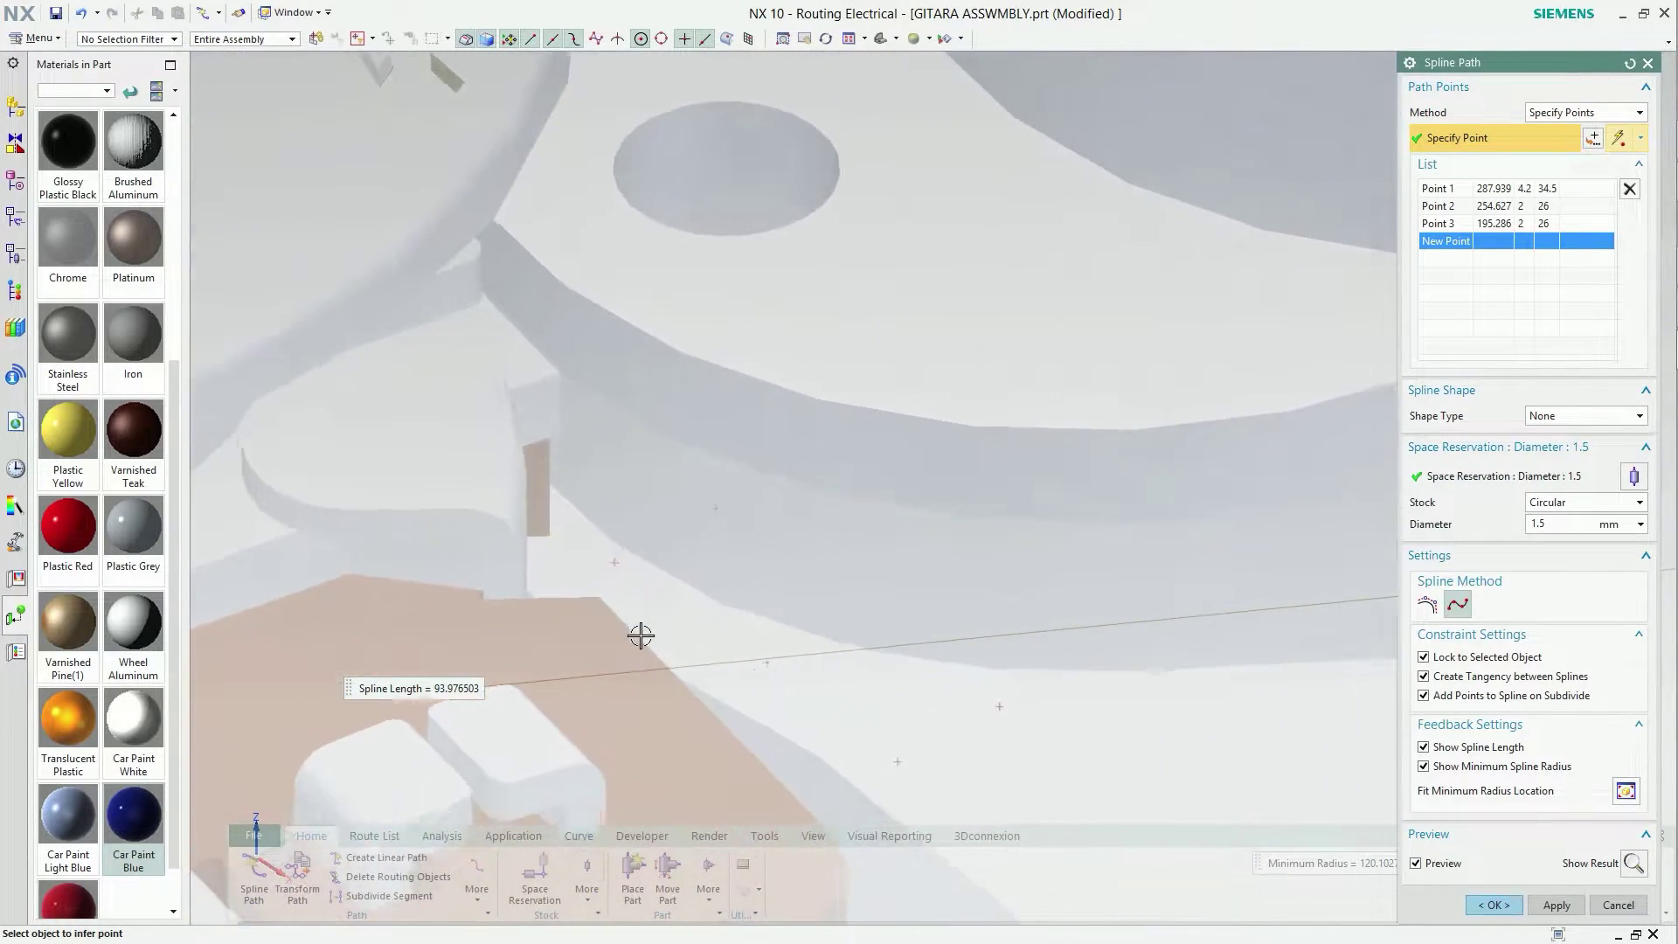
Add a fourth point beside the pot and end the wire at the pot terminal.
middle_click_drag(687, 569, 705, 551)
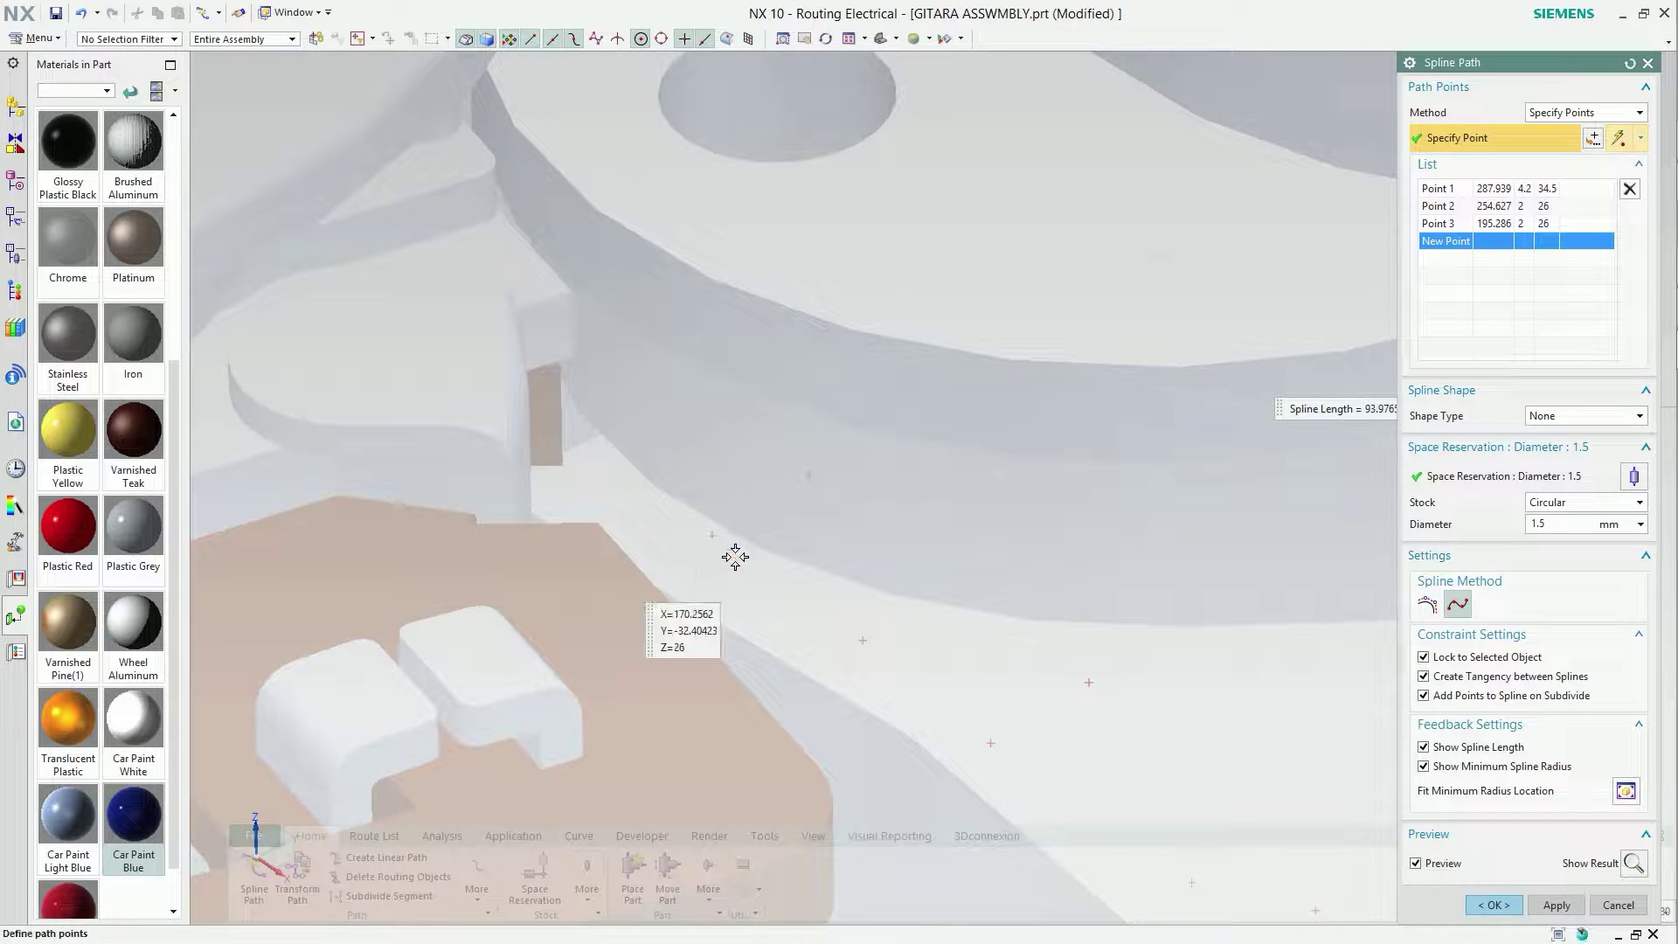
left_click(792, 611)
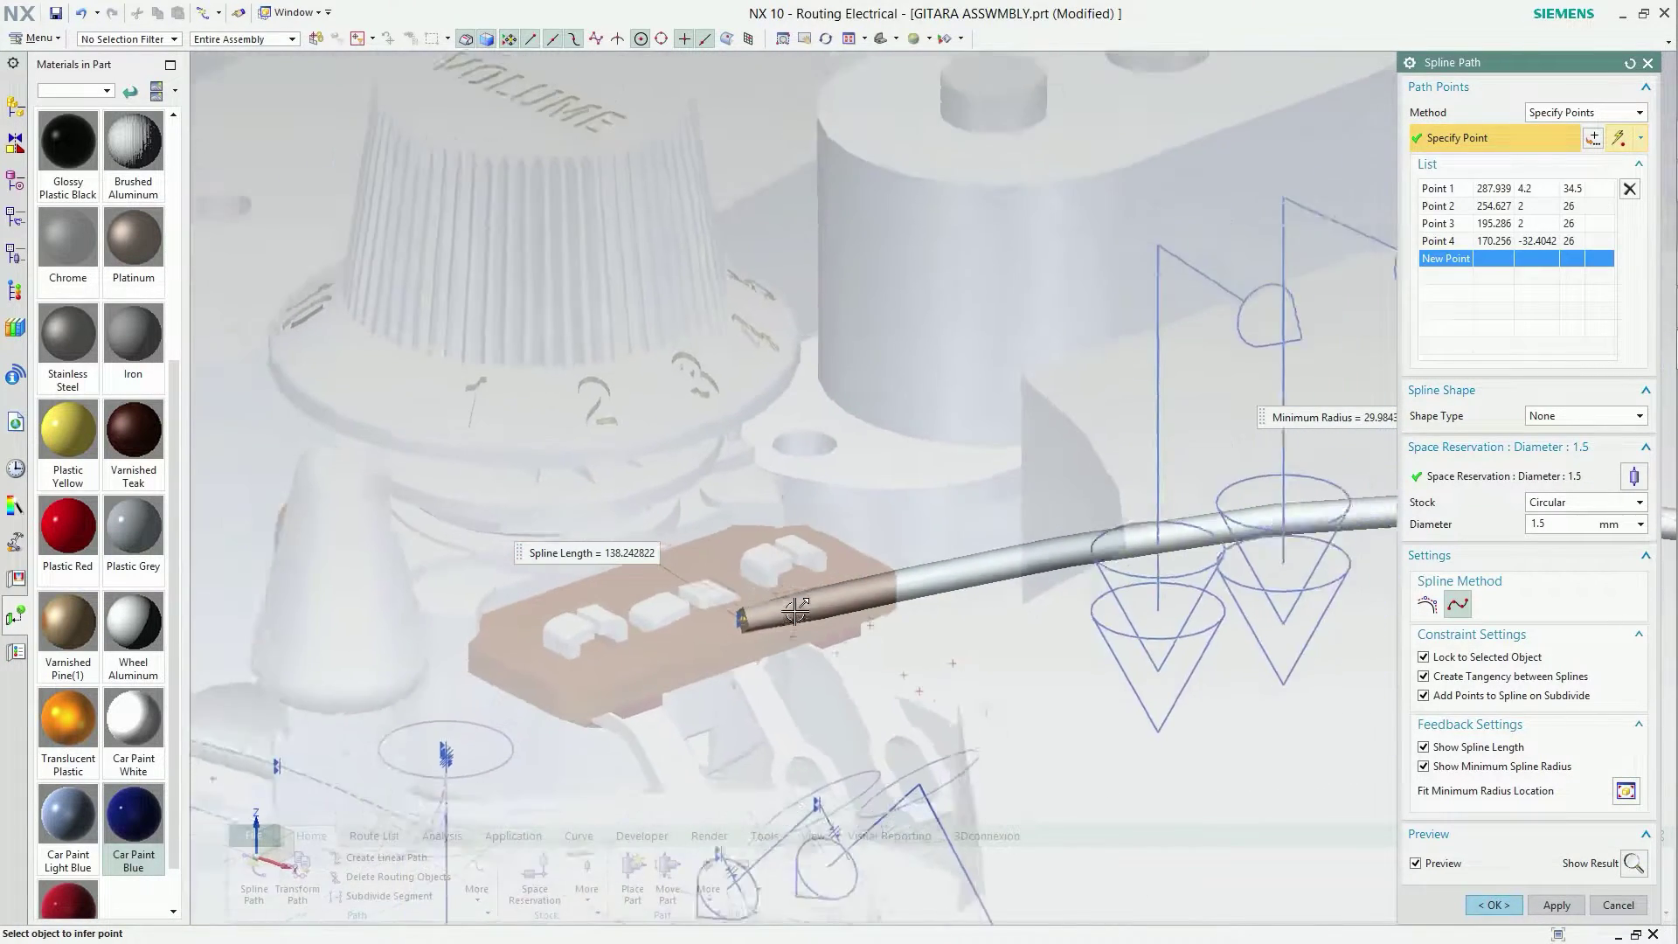
middle_click_drag(795, 610, 494, 741)
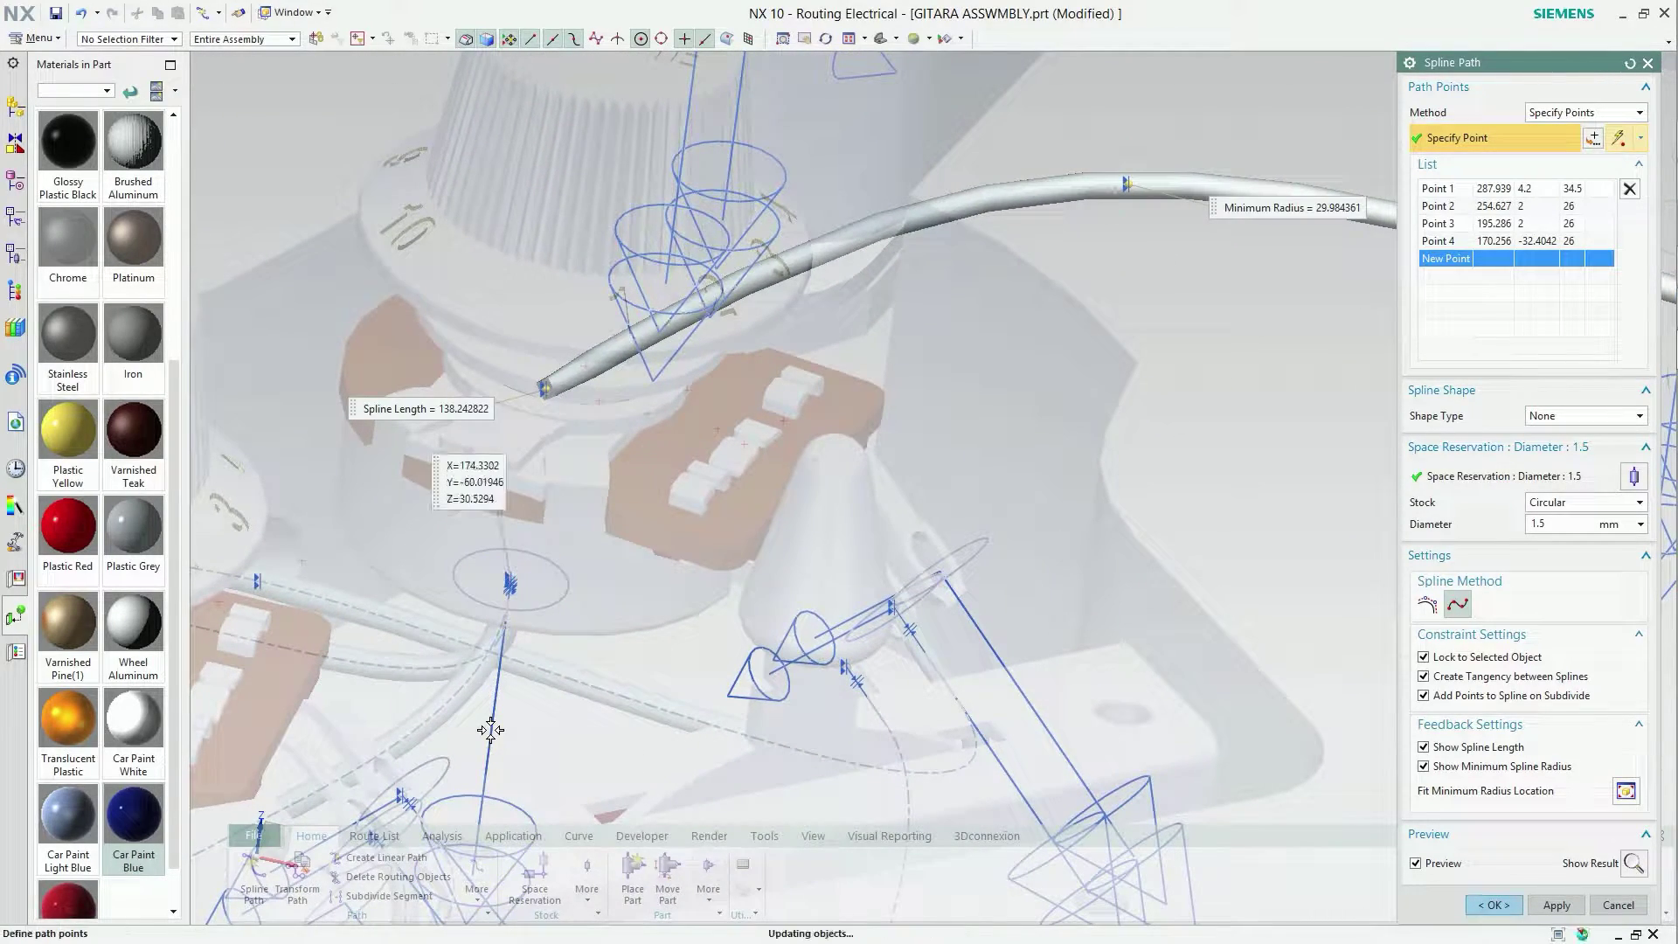
left_click(490, 730)
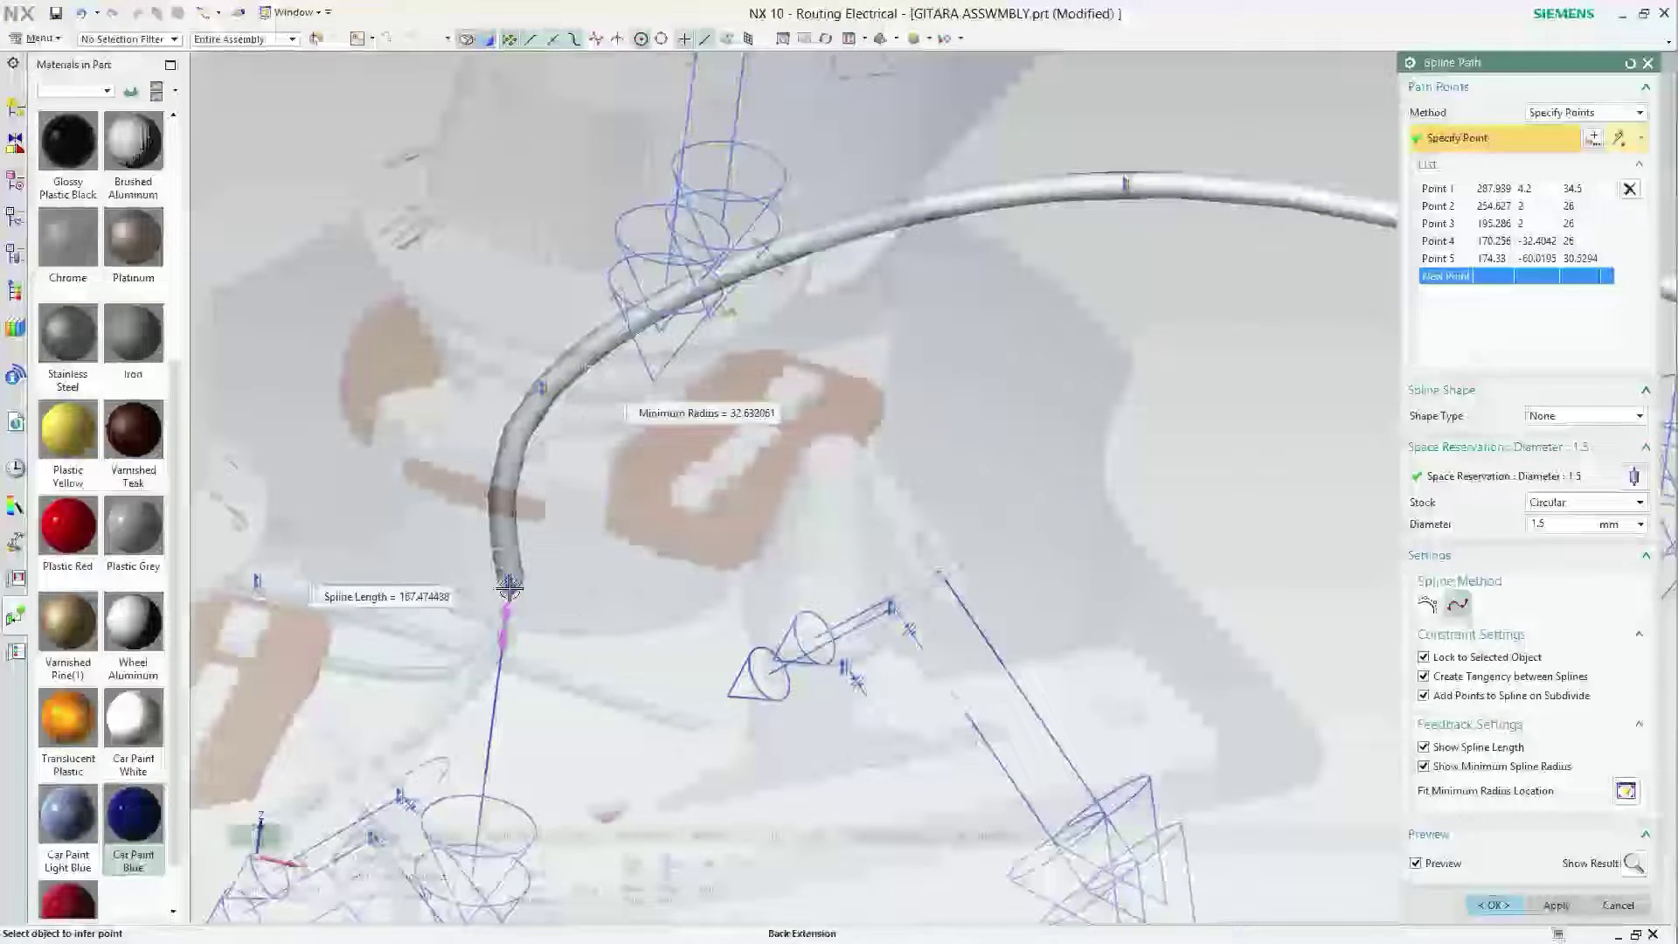
Set 1 mm extensions at both the wire's last and first points.
left_click(510, 587)
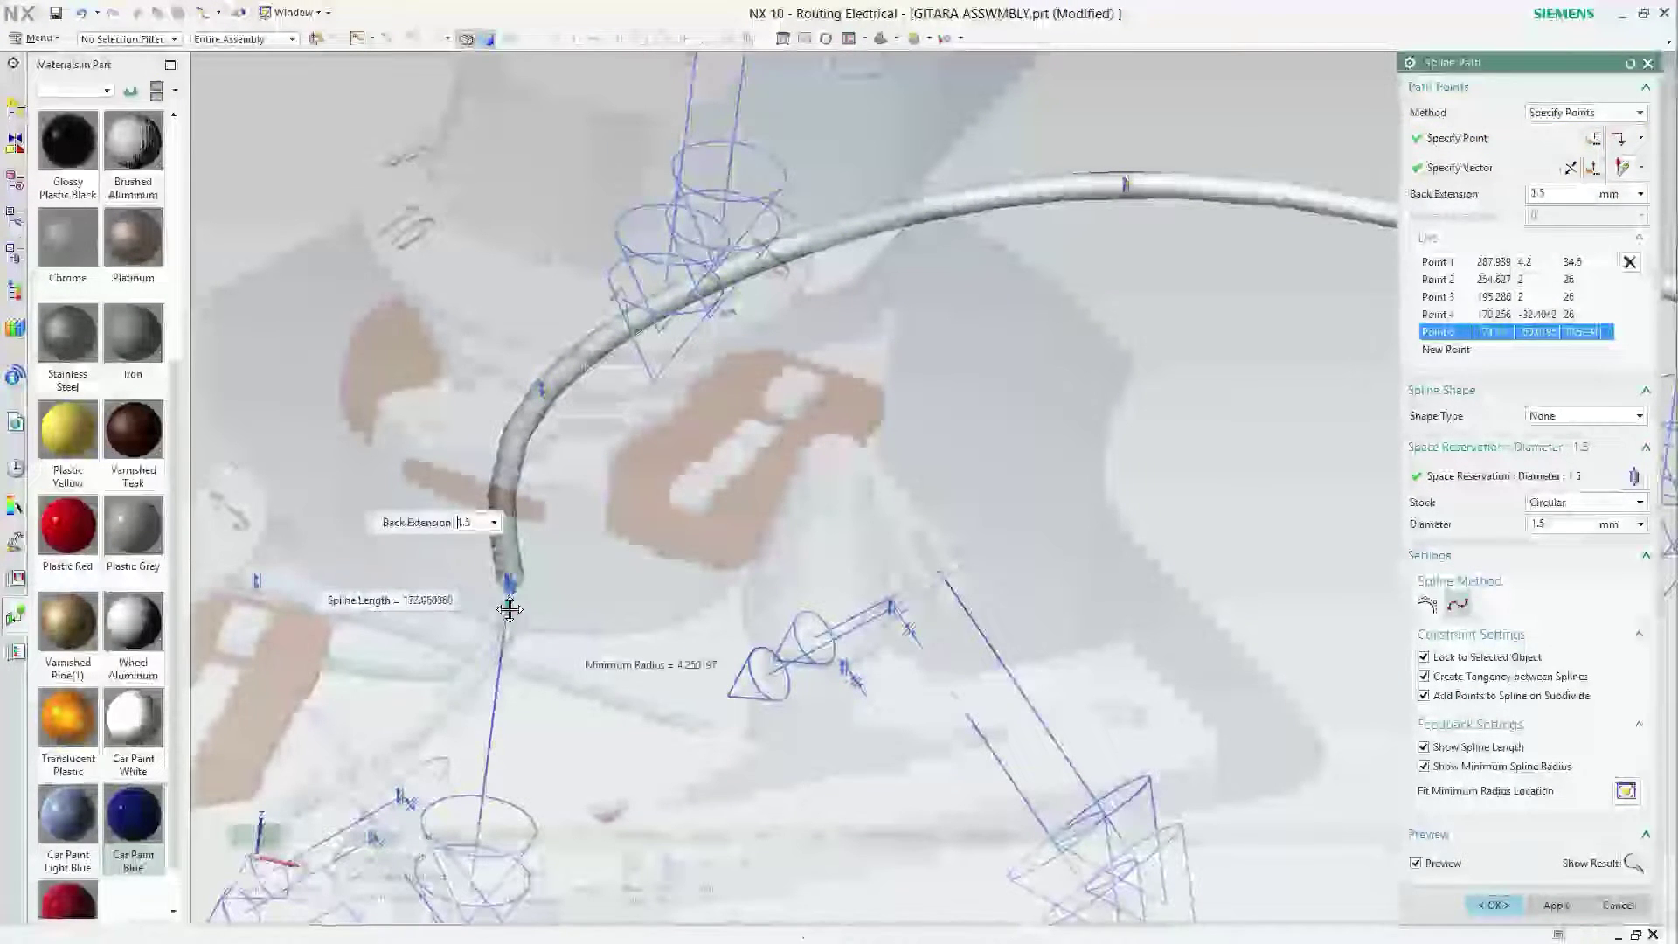
type("1")
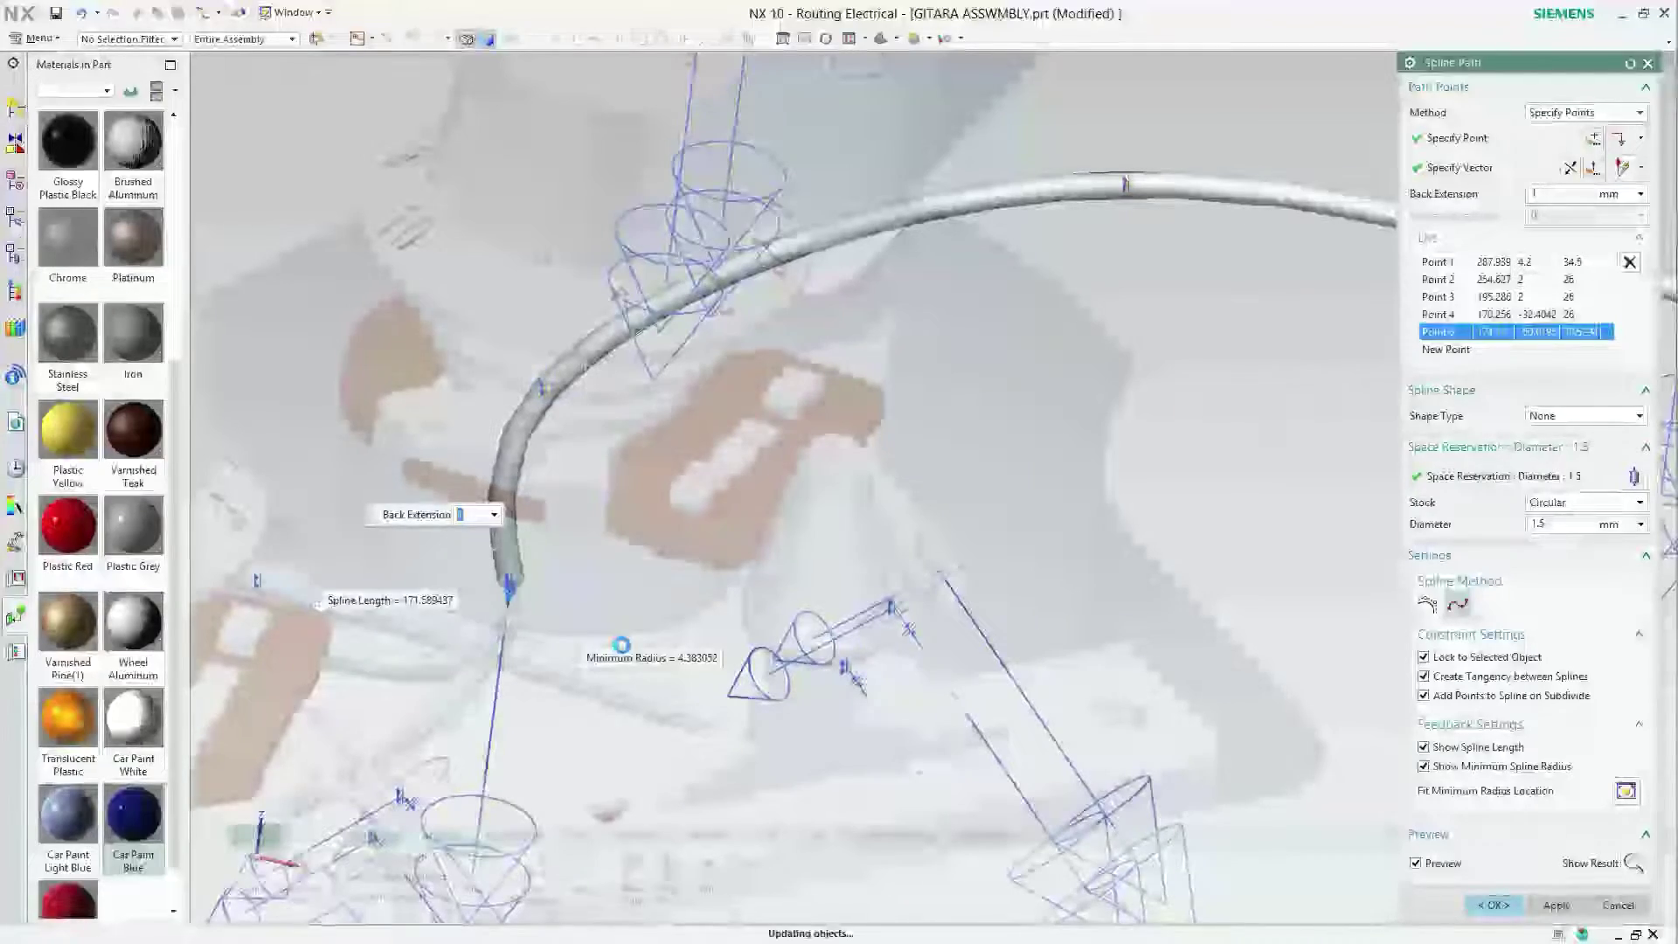
middle_click_drag(621, 645, 847, 487)
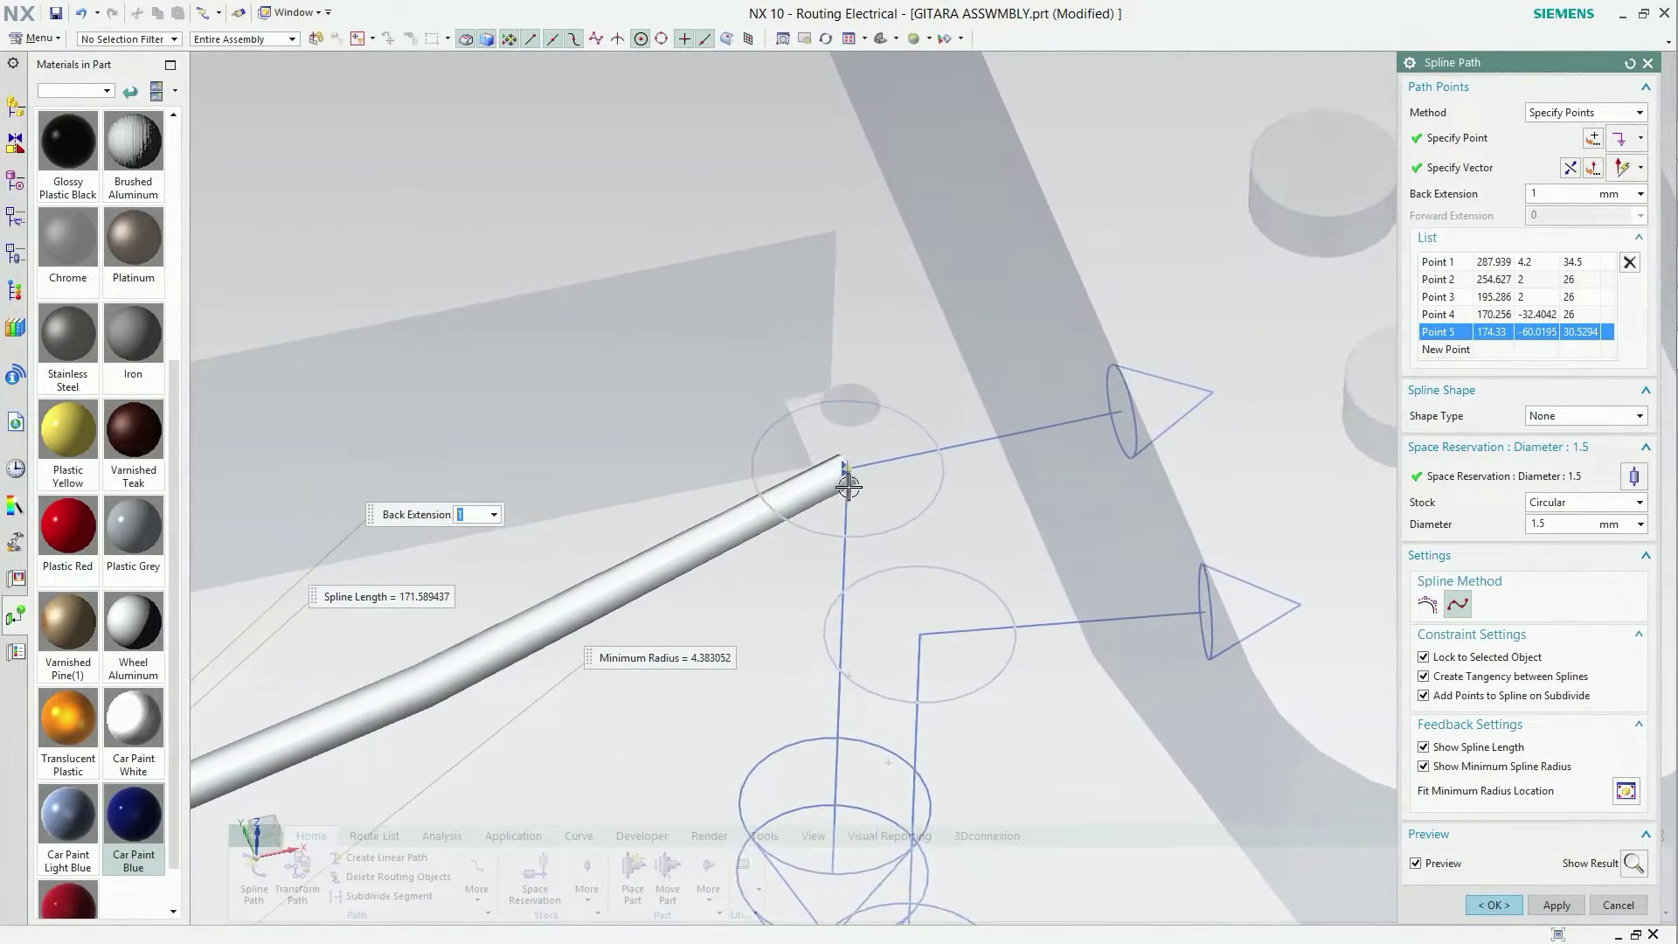
left_click(850, 474)
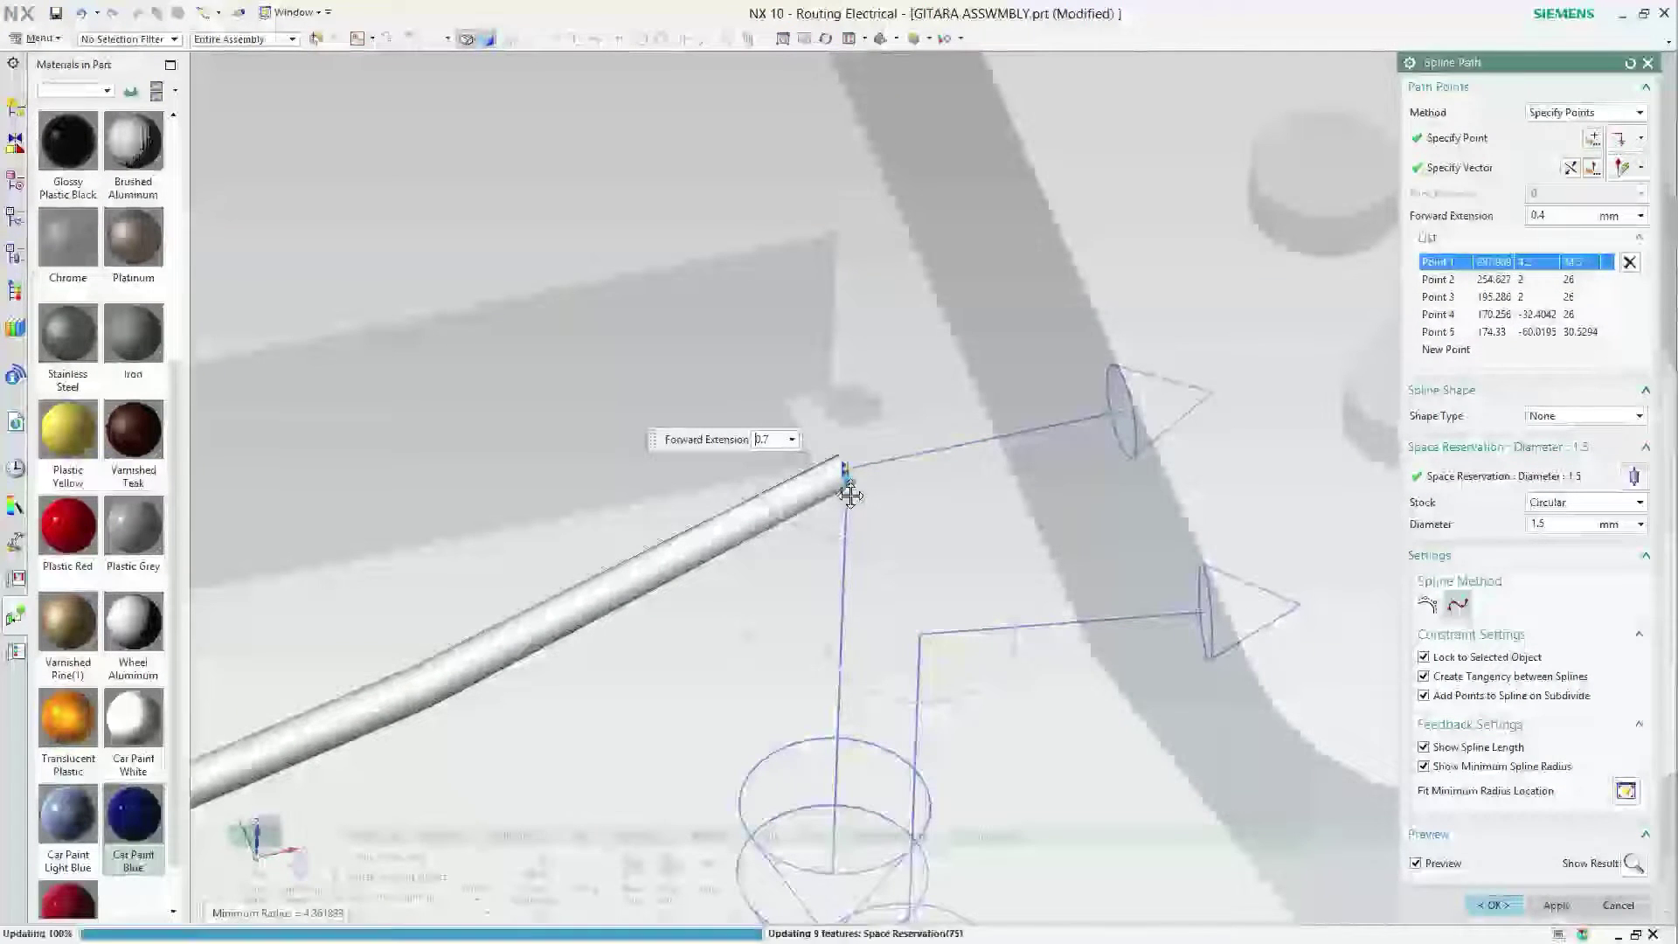
type("1")
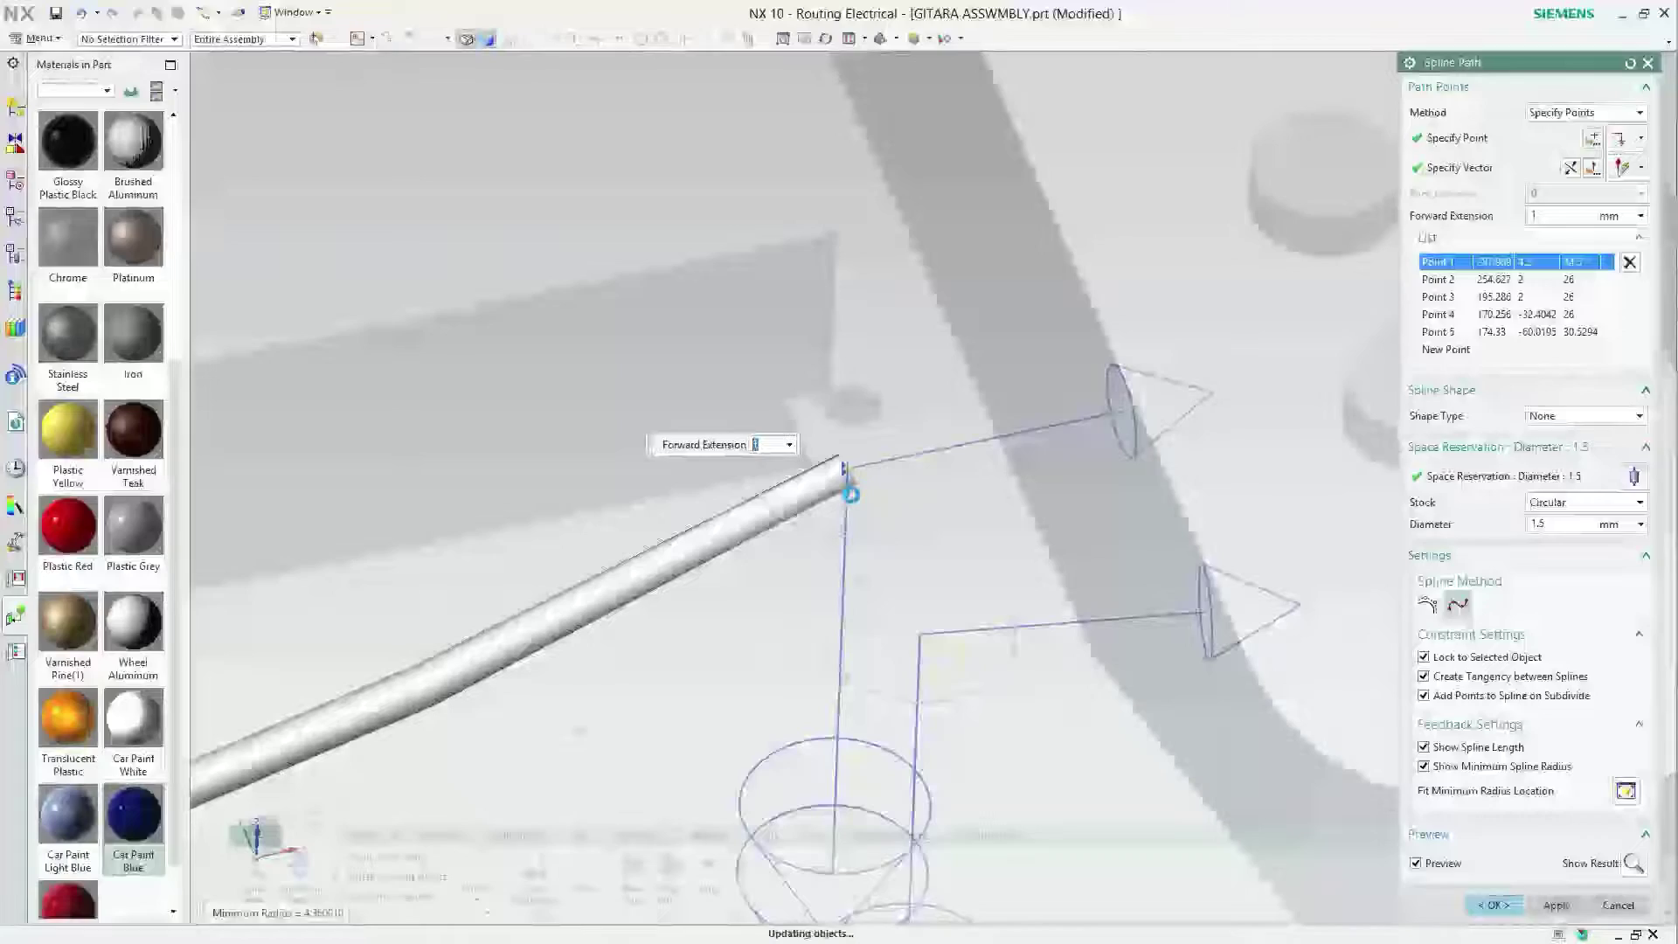
scroll(852, 495, "up", 3)
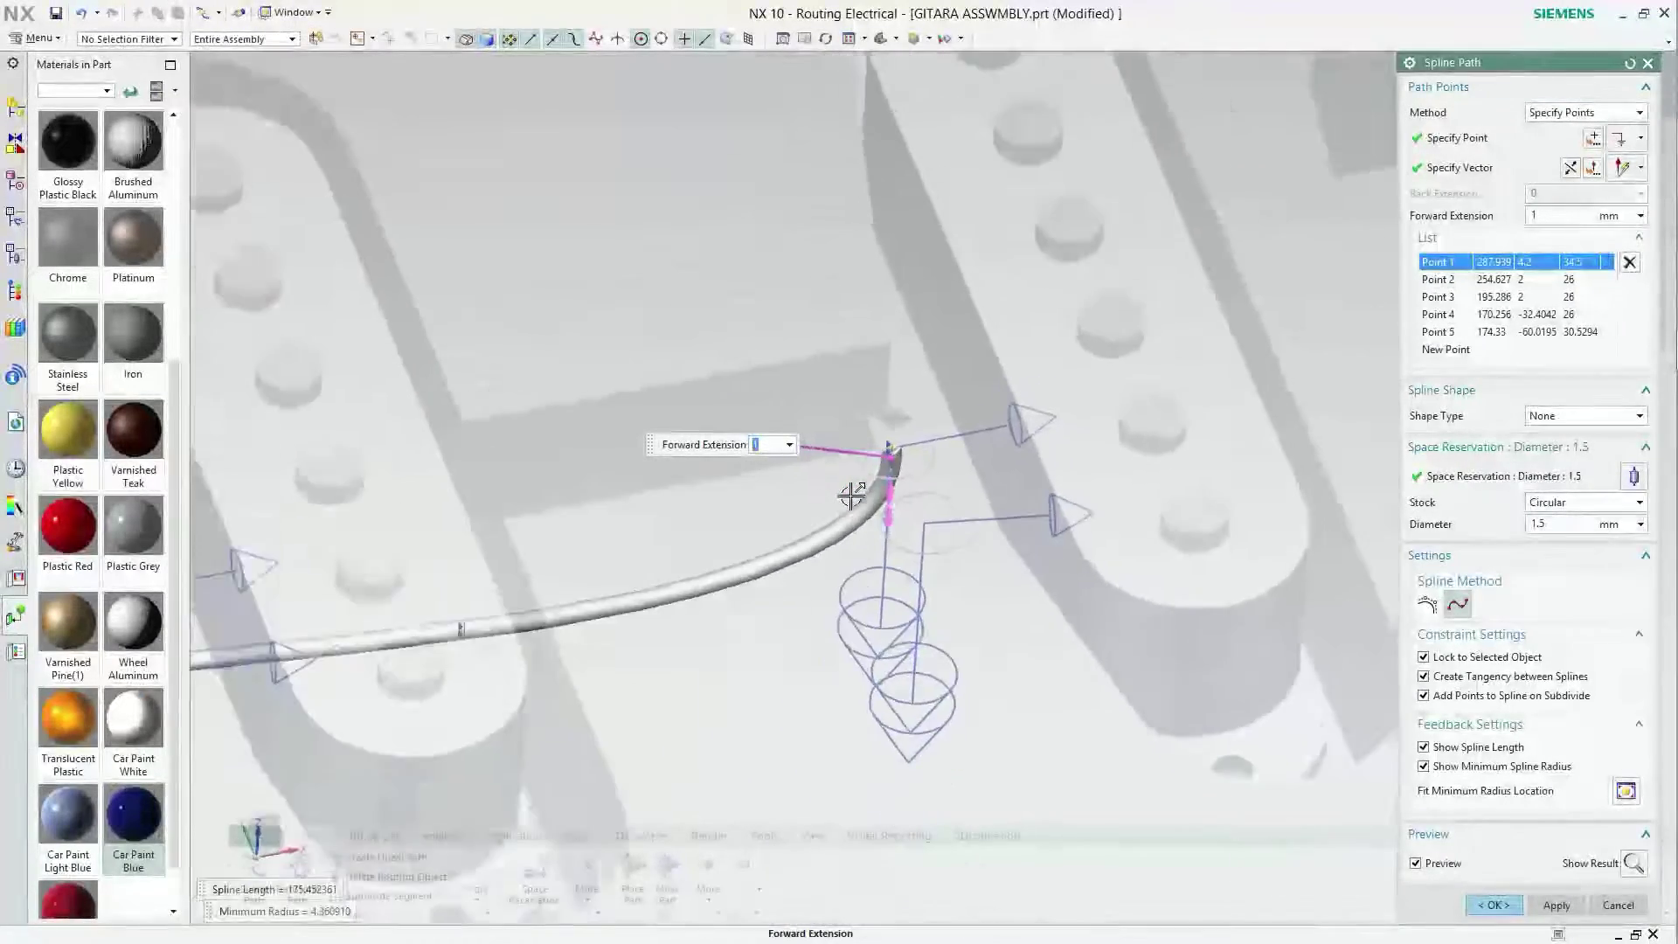
scroll(852, 495, "up", 3)
scroll(851, 494, "up", 2)
scroll(851, 495, "up", 1)
scroll(851, 495, "up", 1)
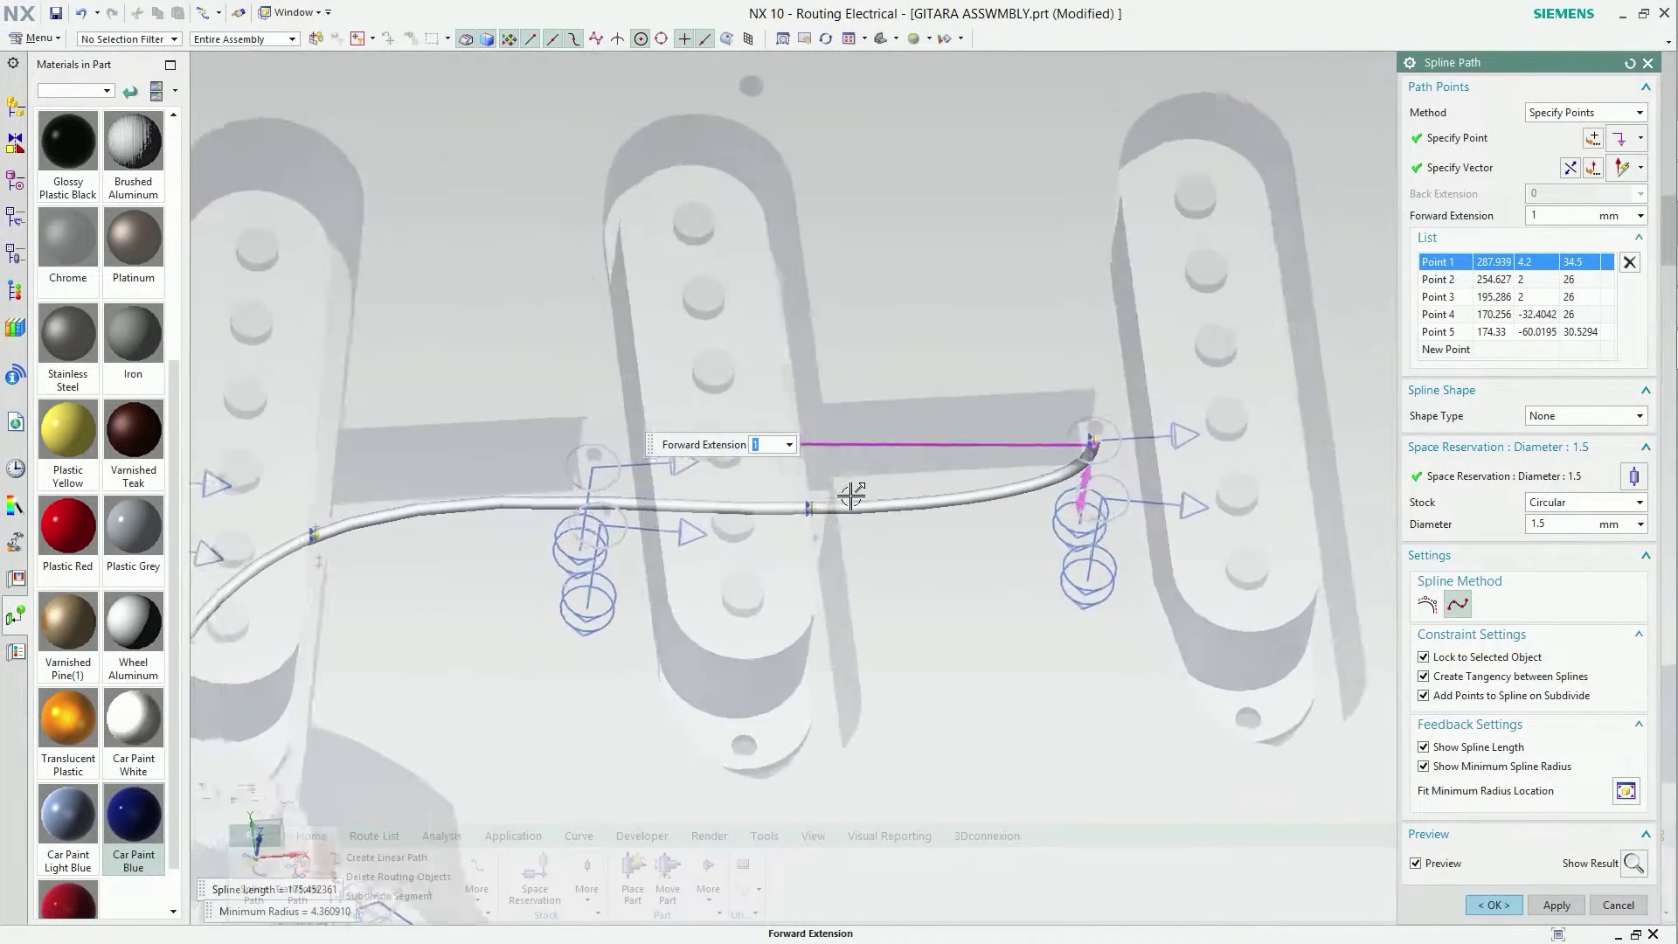
scroll(851, 495, "down", 3)
Add a third point on the wire, nudge it slightly down in Y, and accept the spline.
left_click(1442, 350)
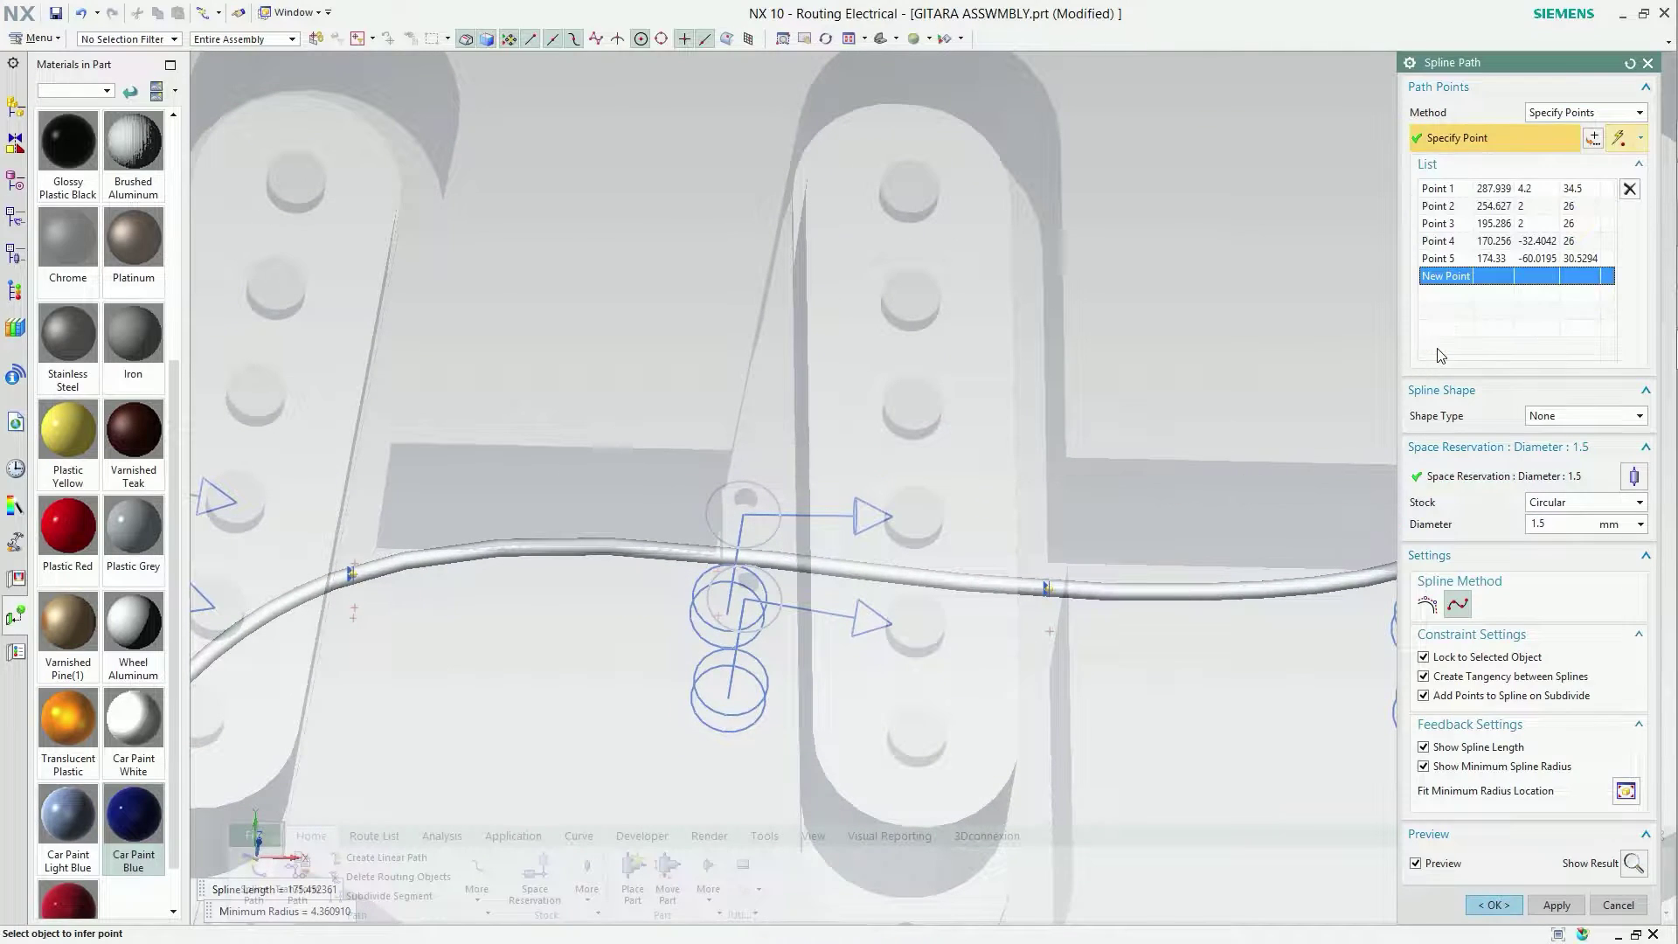
scroll(1041, 502, "down", 1)
scroll(612, 570, "down", 2)
scroll(569, 465, "down", 2)
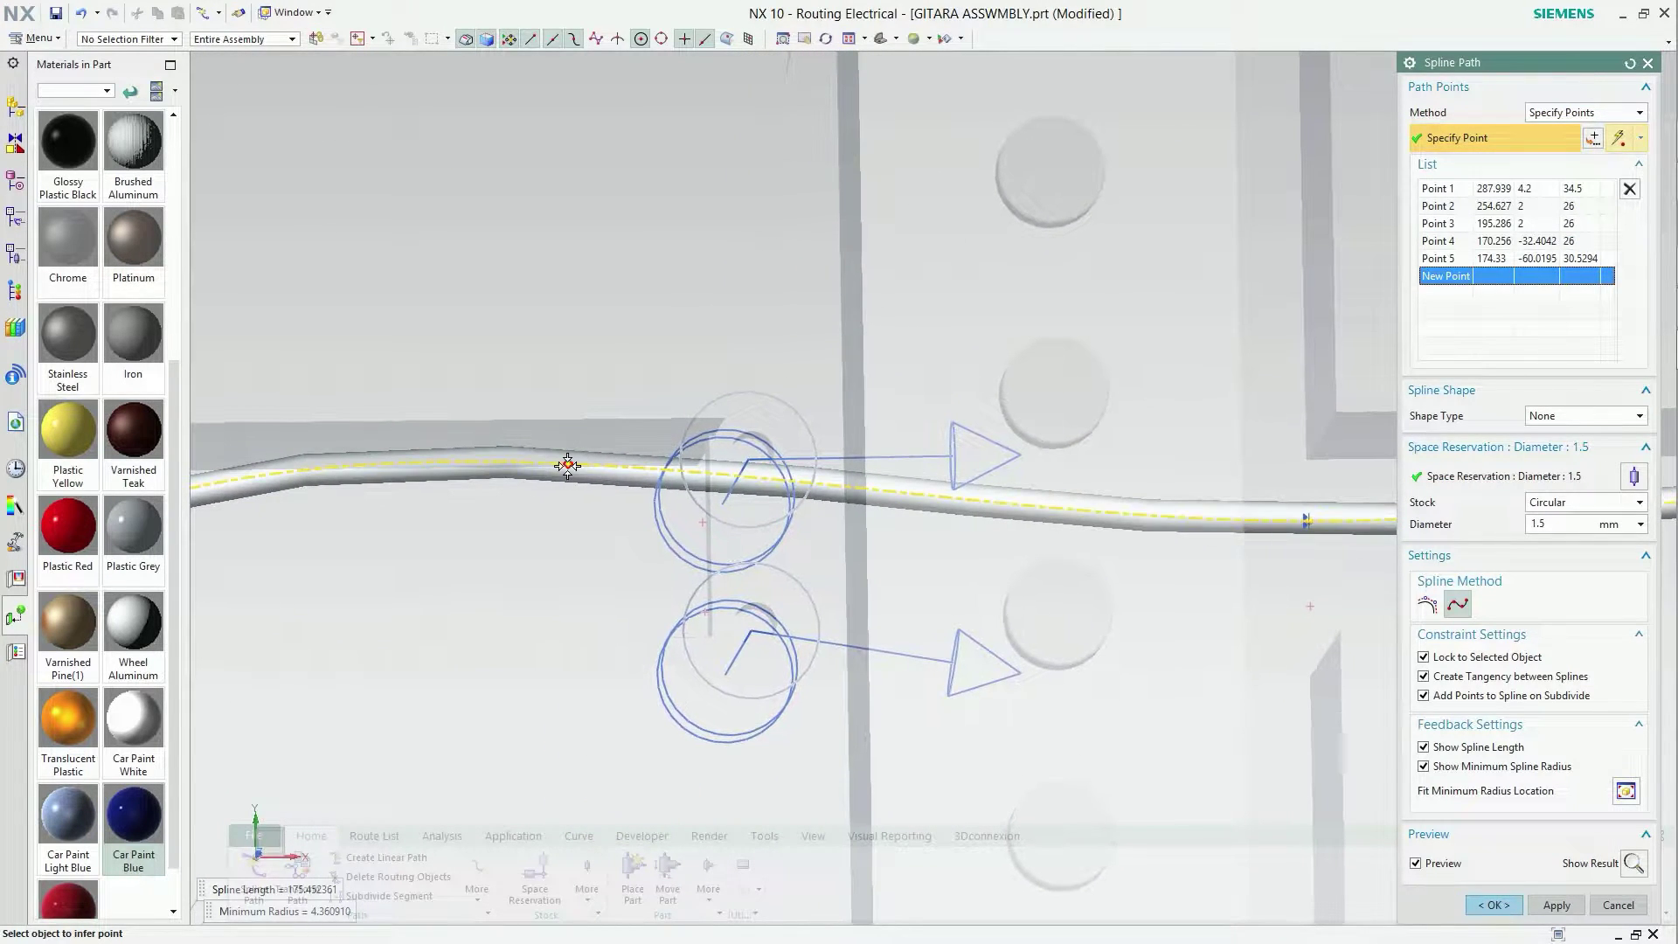
left_click(568, 466)
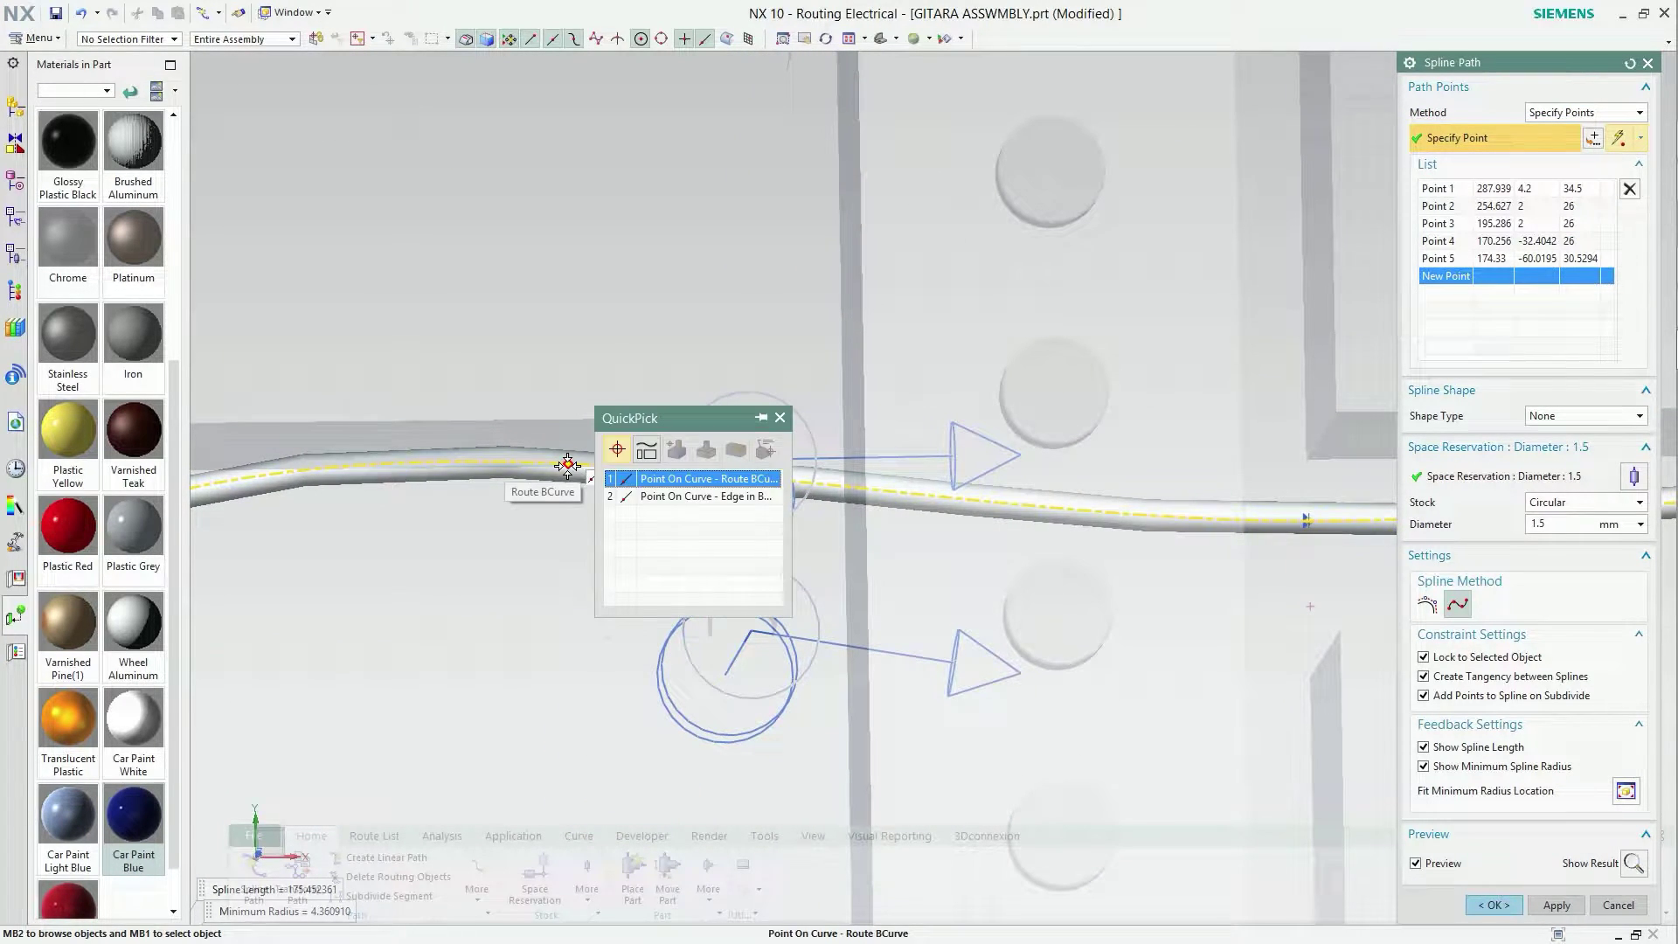
left_click(661, 494)
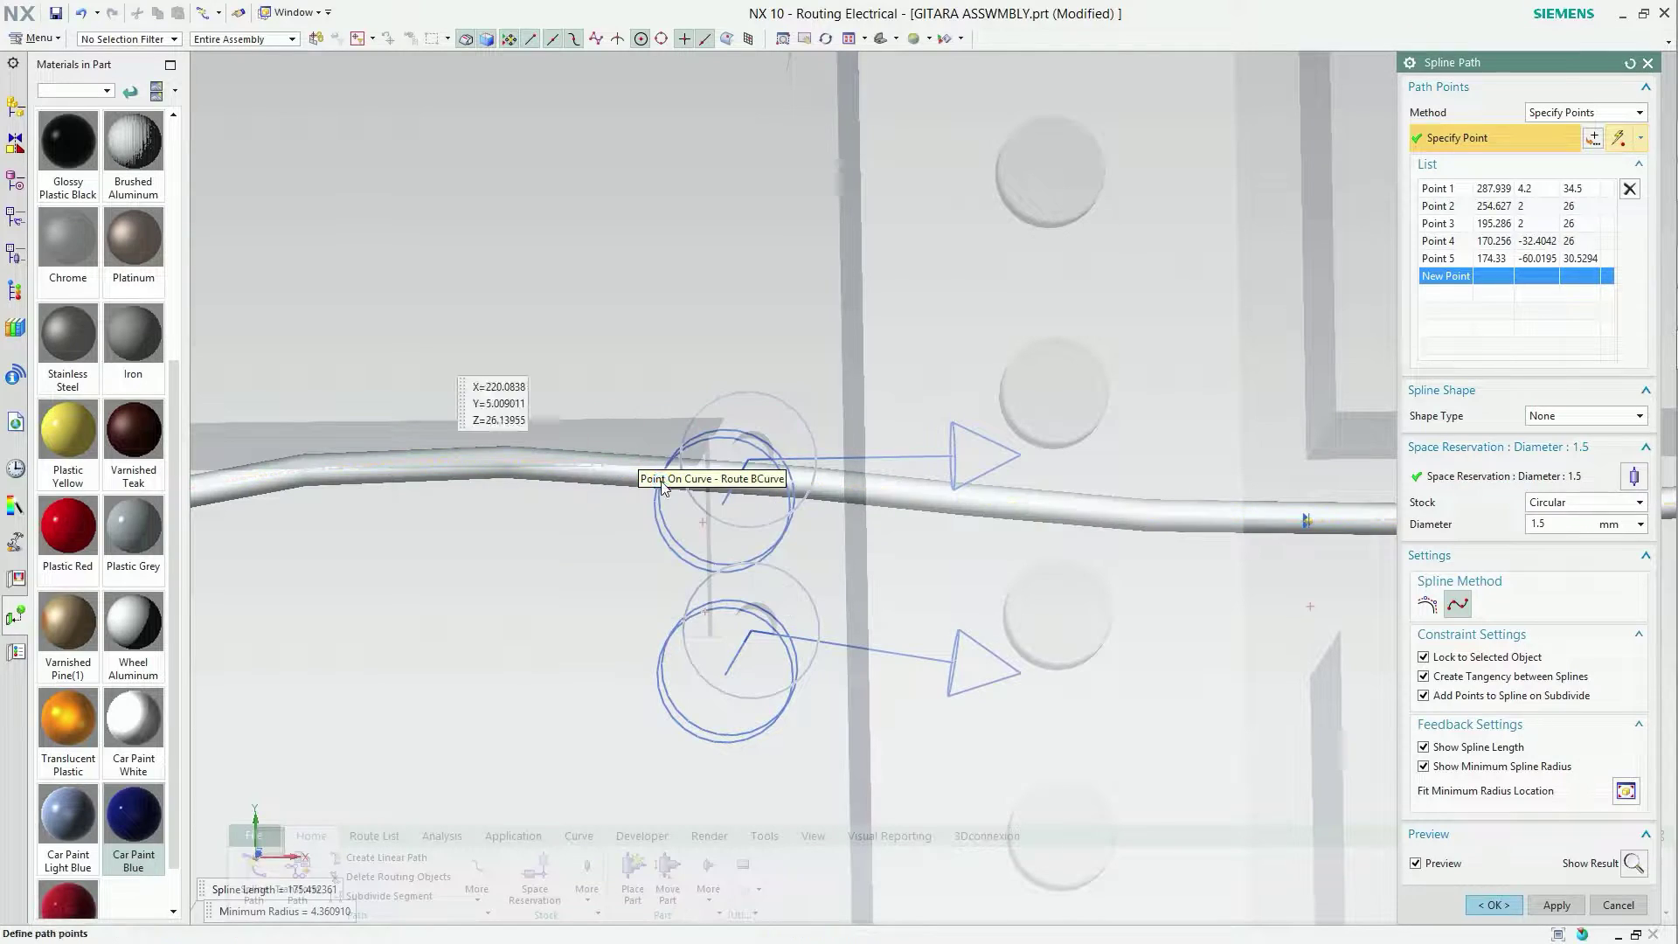
left_click(569, 463)
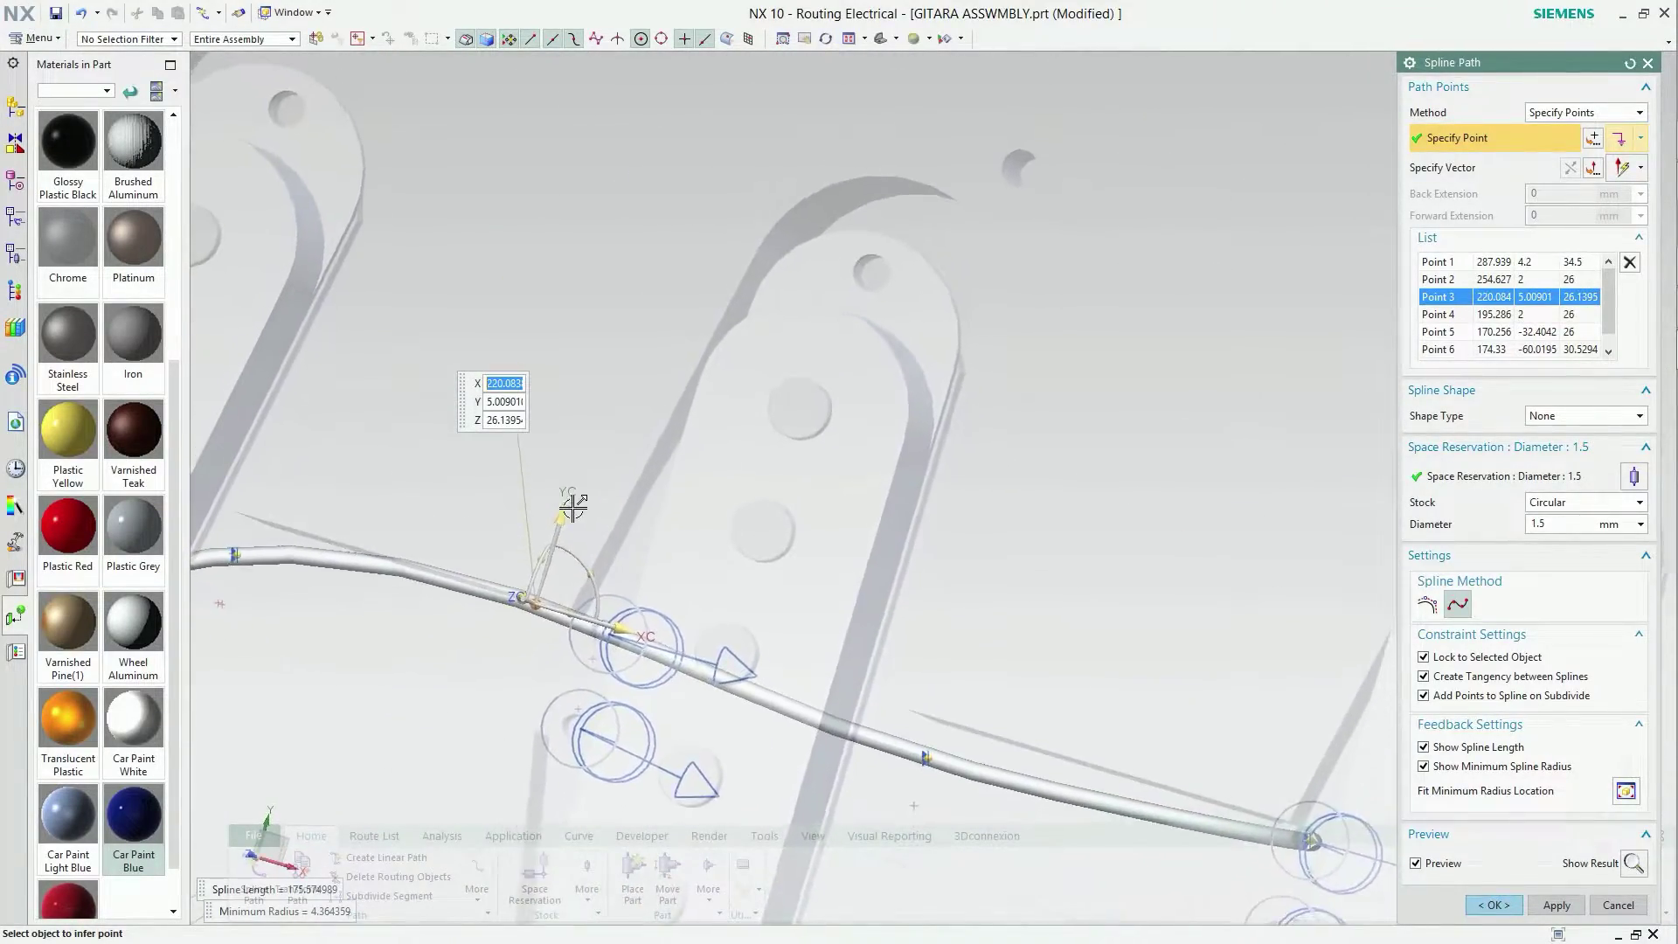
left_click_drag(567, 519, 564, 523)
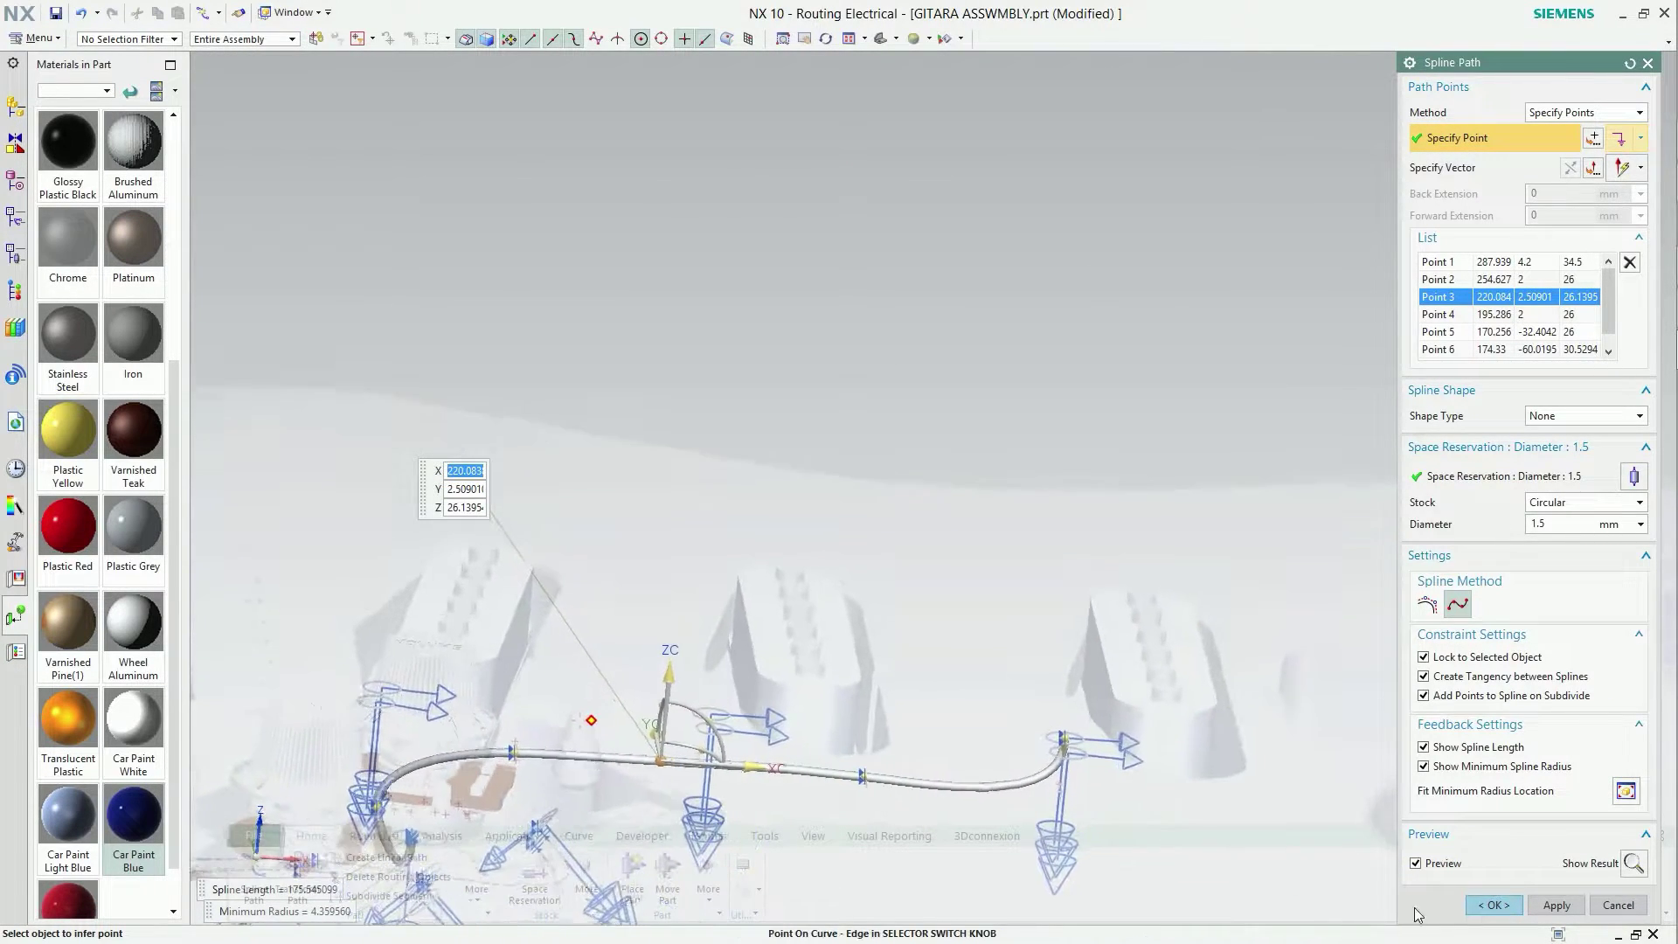
left_click(1477, 902)
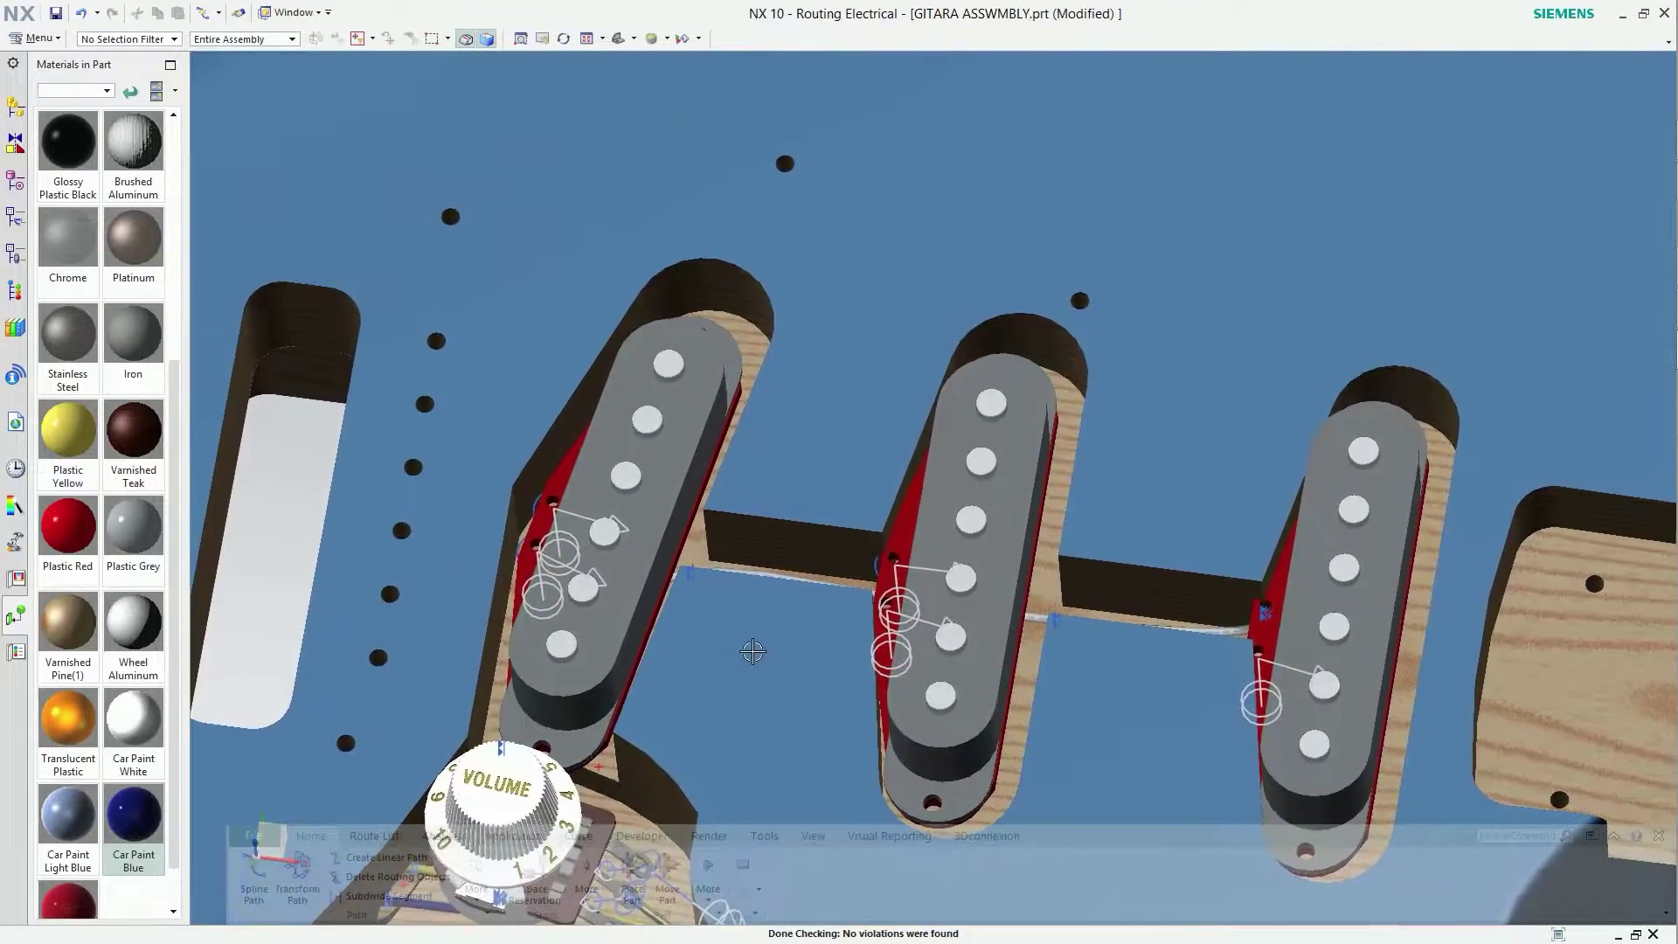
Apply Plastic Red material to the wire running between the pickups.
left_click_drag(96, 535, 341, 573)
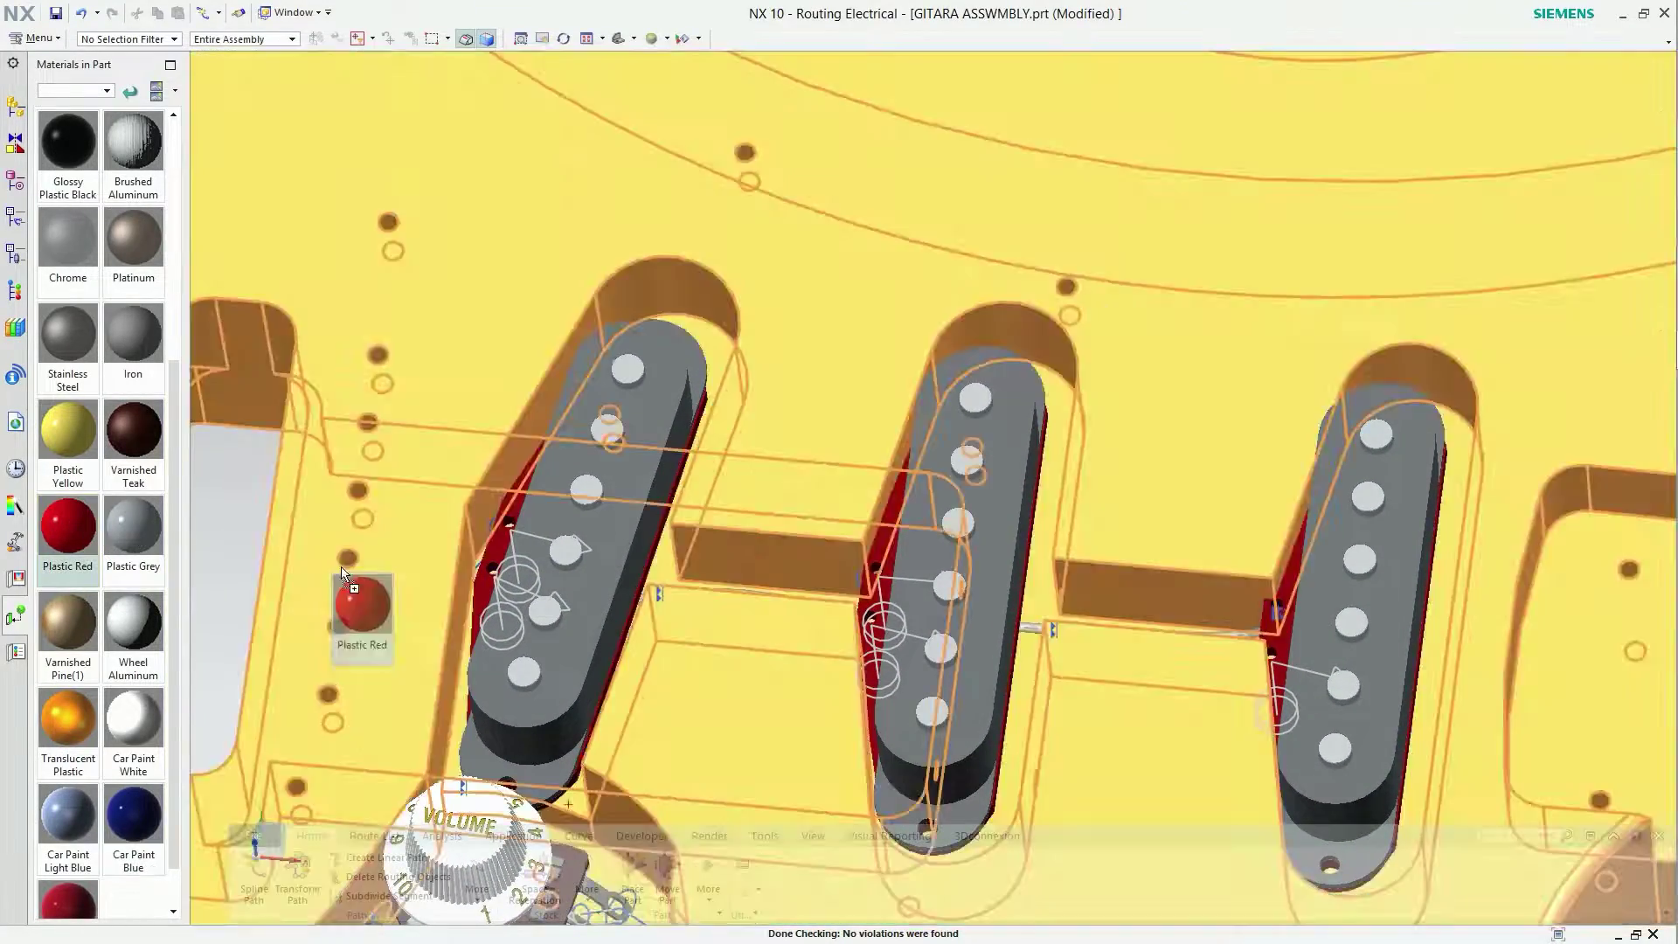
left_click_drag(746, 583, 1033, 627)
scroll(1033, 628, "up", 3)
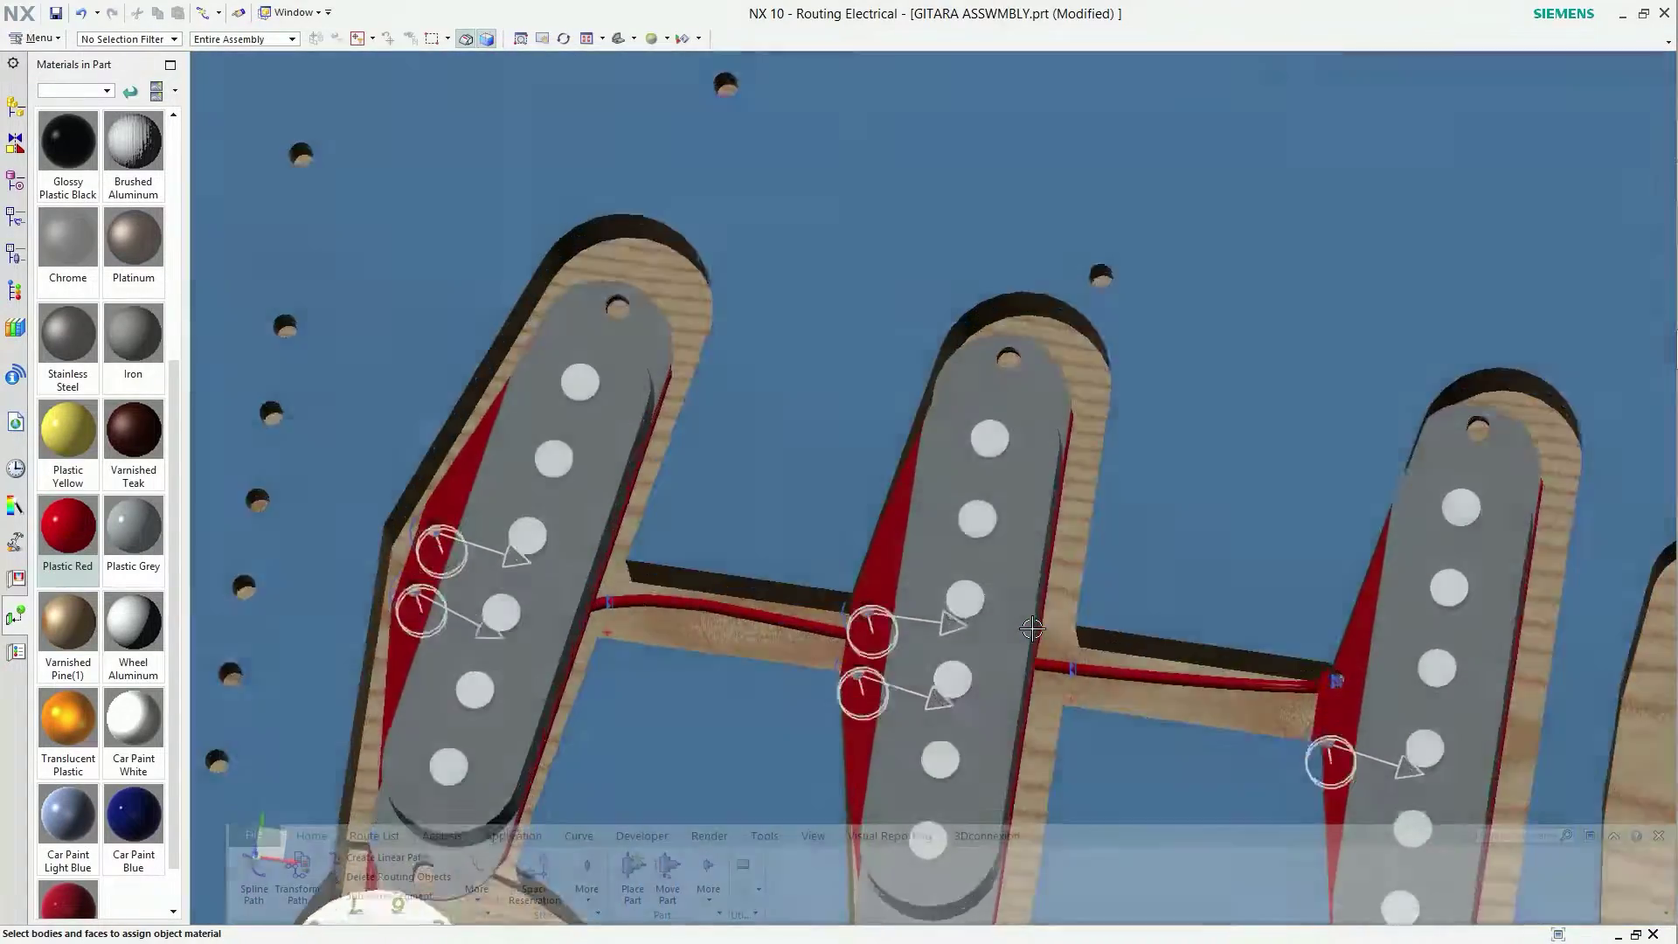
scroll(1032, 627, "up", 1)
scroll(1033, 627, "up", 1)
scroll(1032, 627, "up", 2)
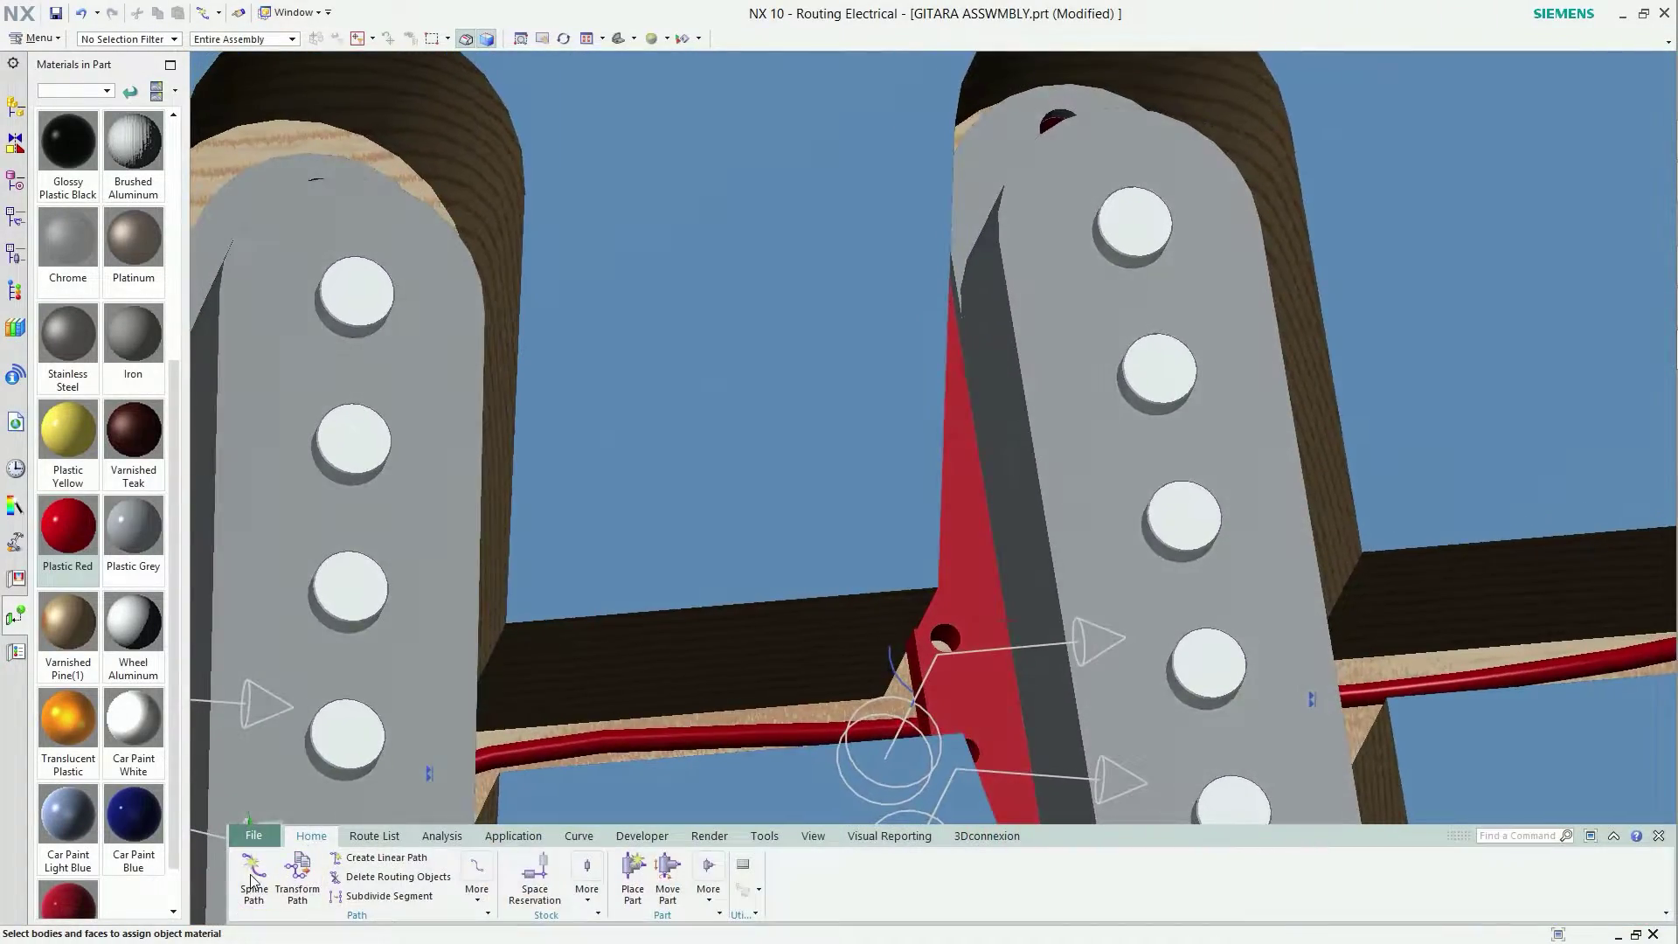
Route a short wire from the middle pickup's port to the red wire with 2 mm forward extension.
left_click(934, 670)
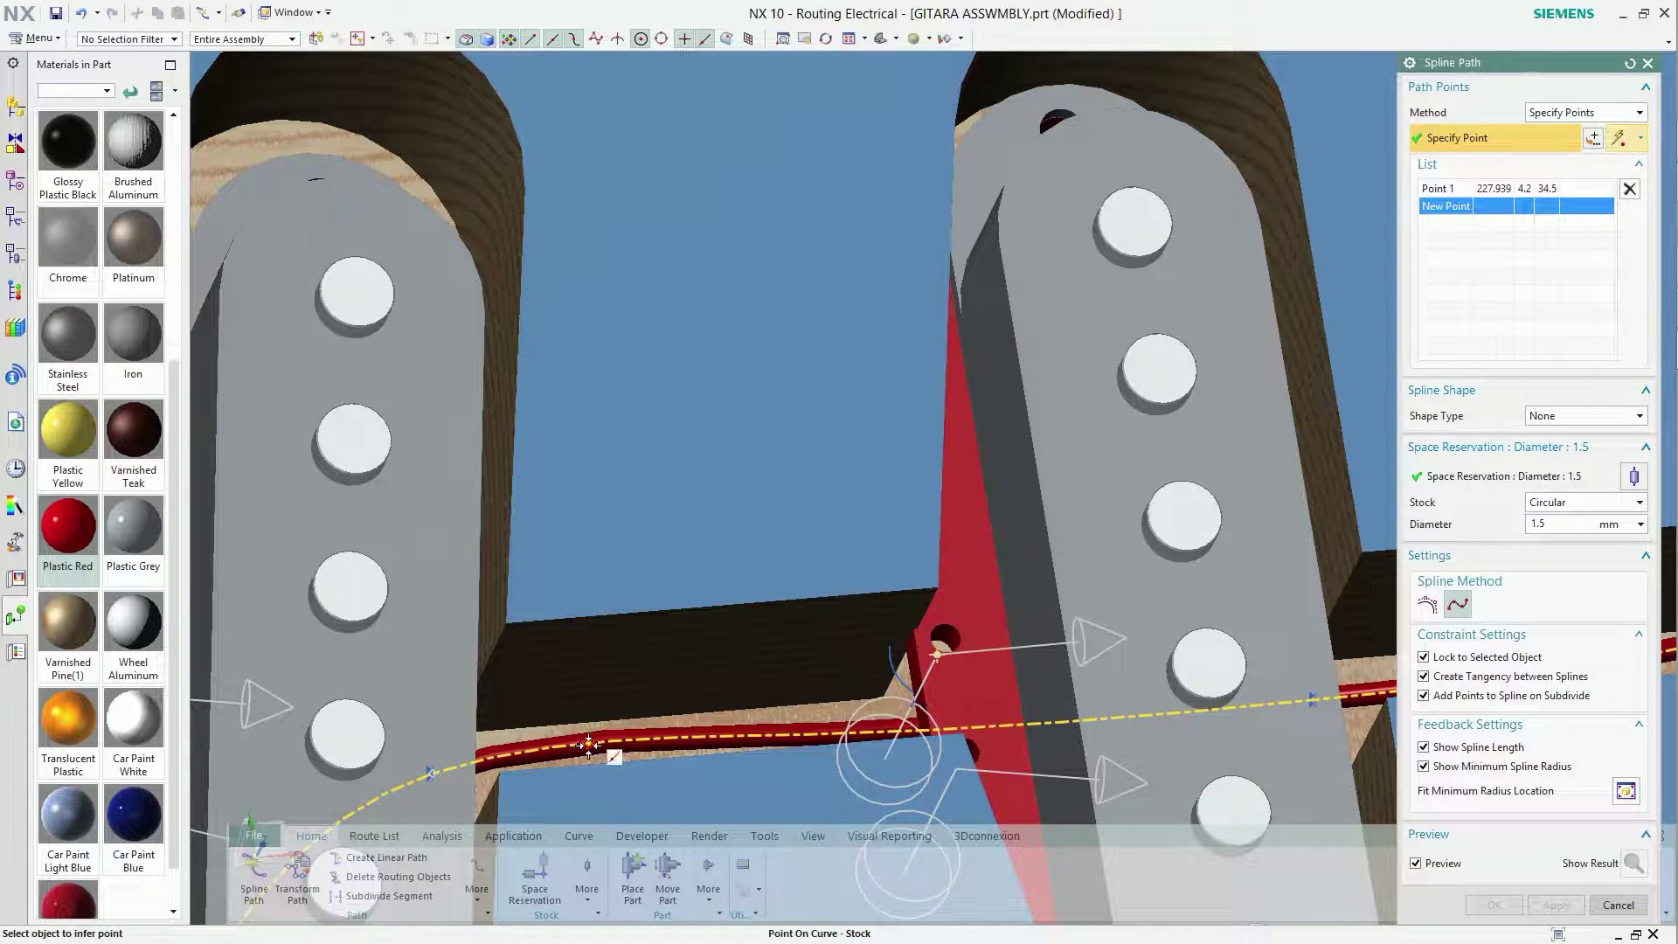
left_click(609, 742)
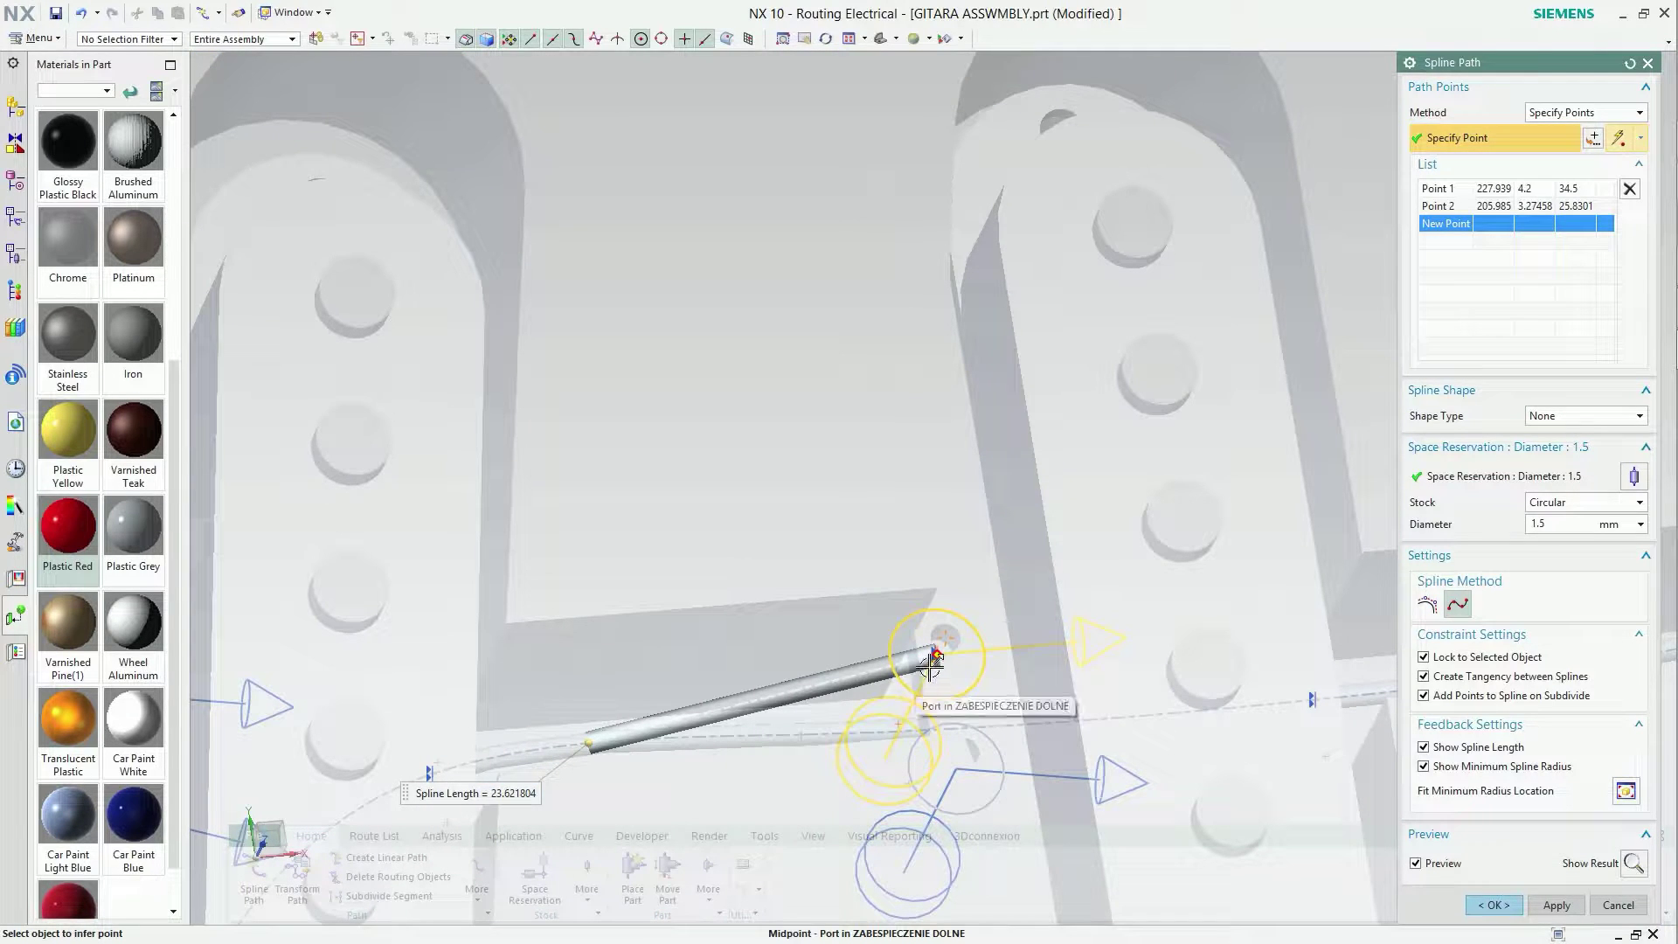
left_click(929, 664)
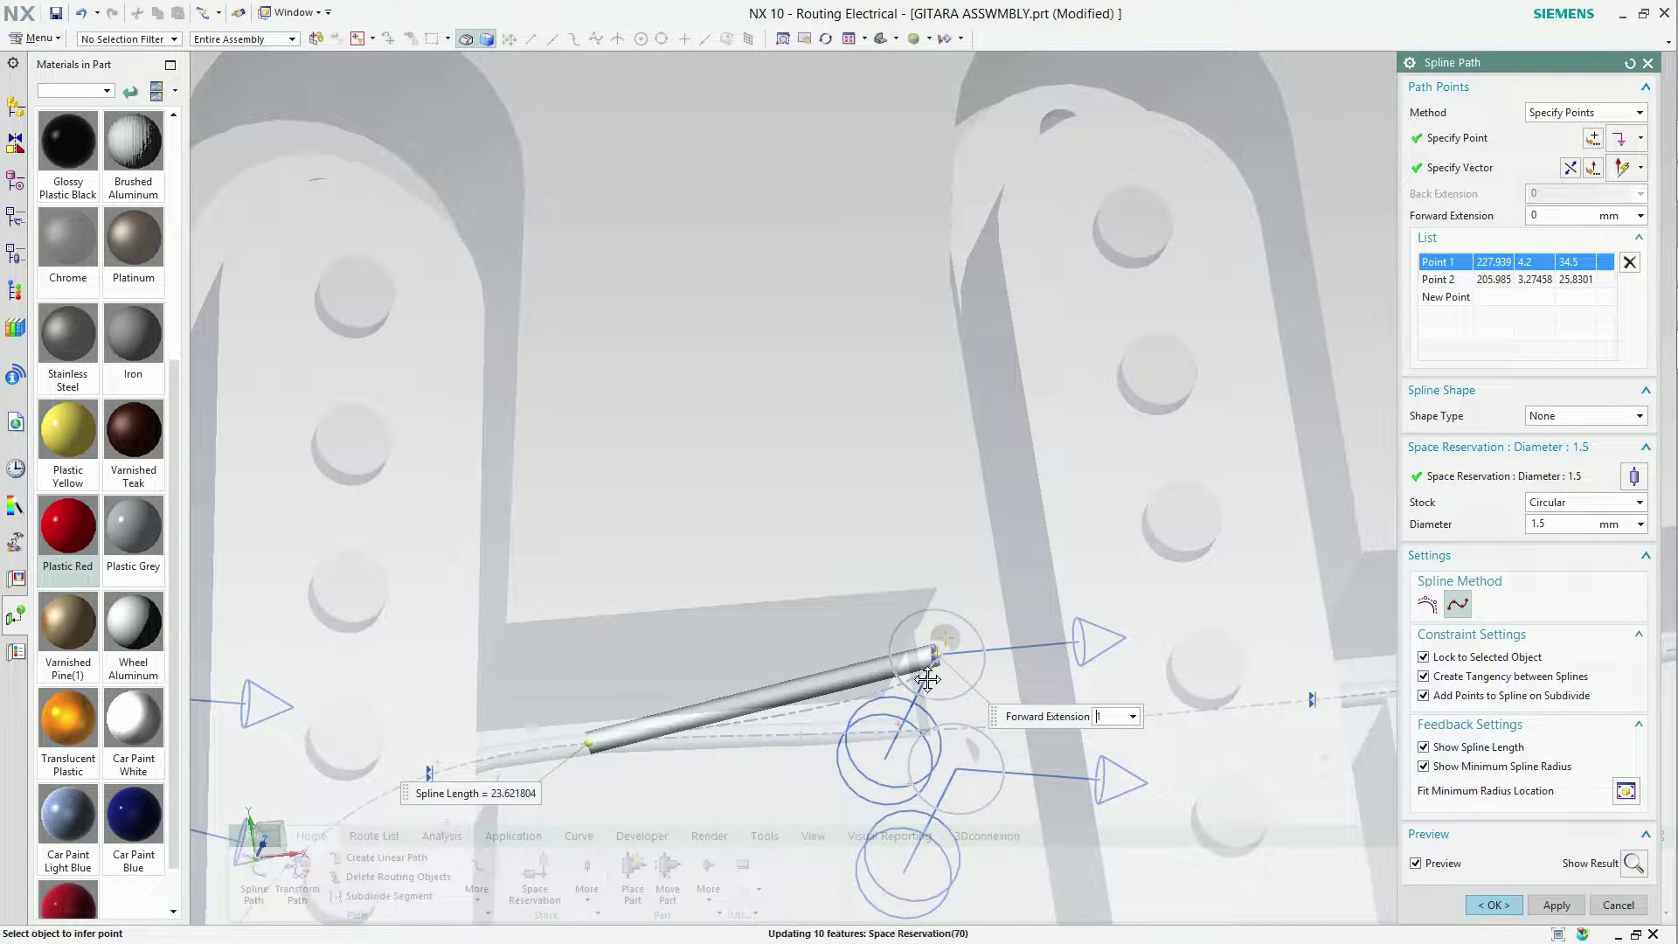
left_click_drag(927, 679, 926, 678)
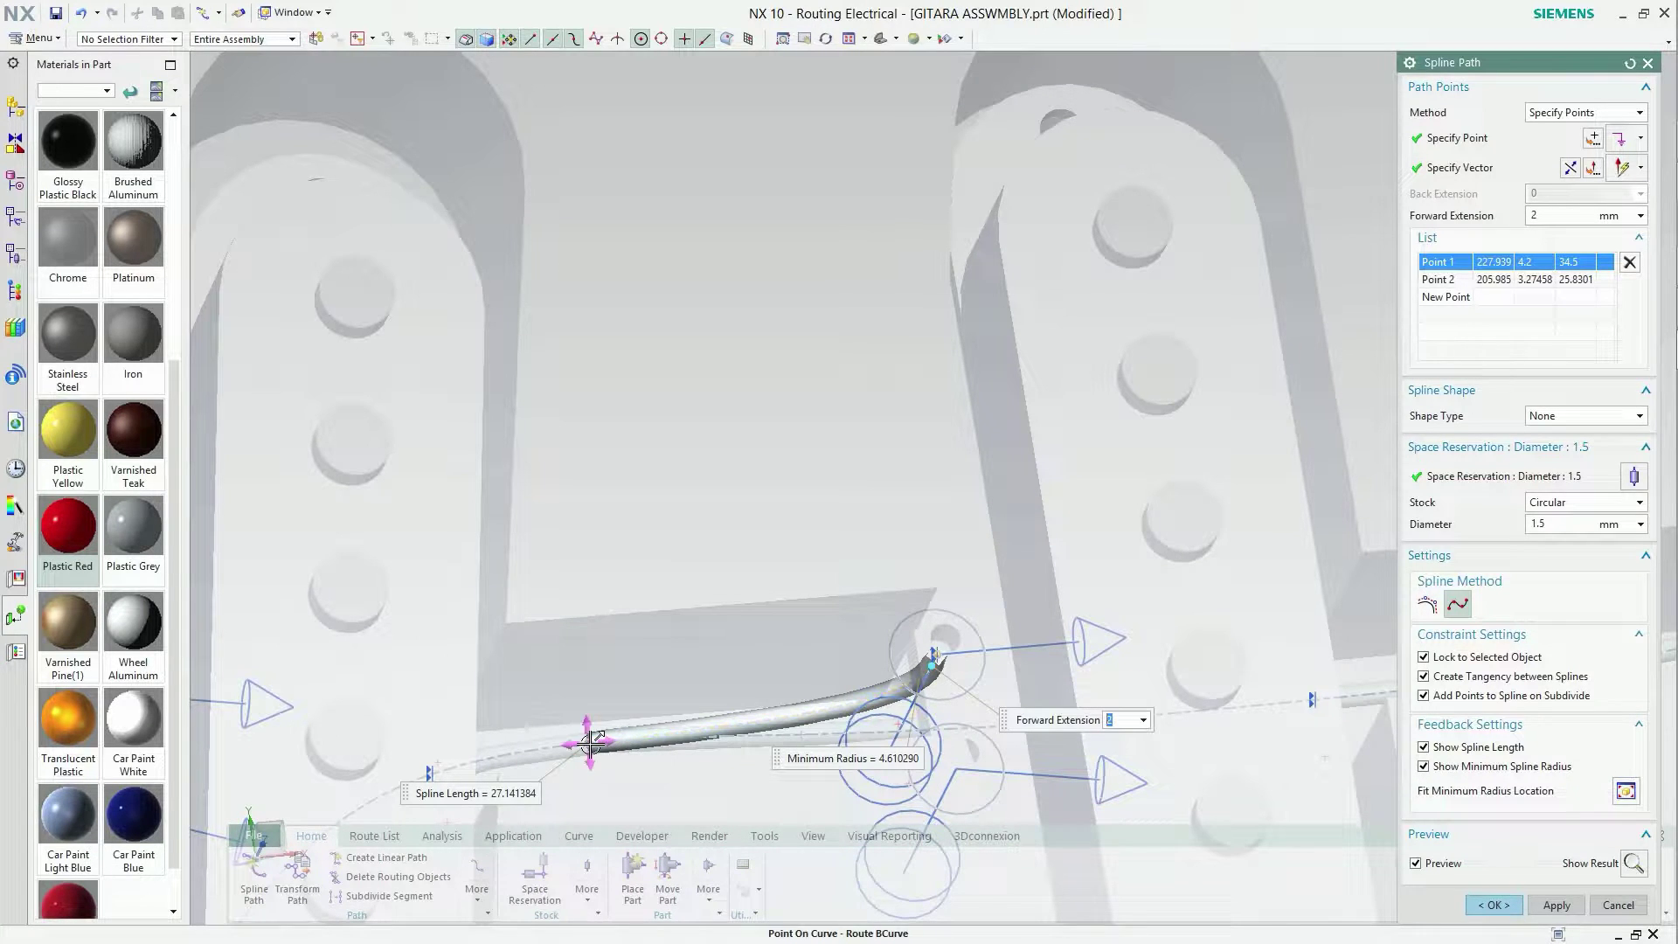
left_click_drag(588, 743, 603, 743)
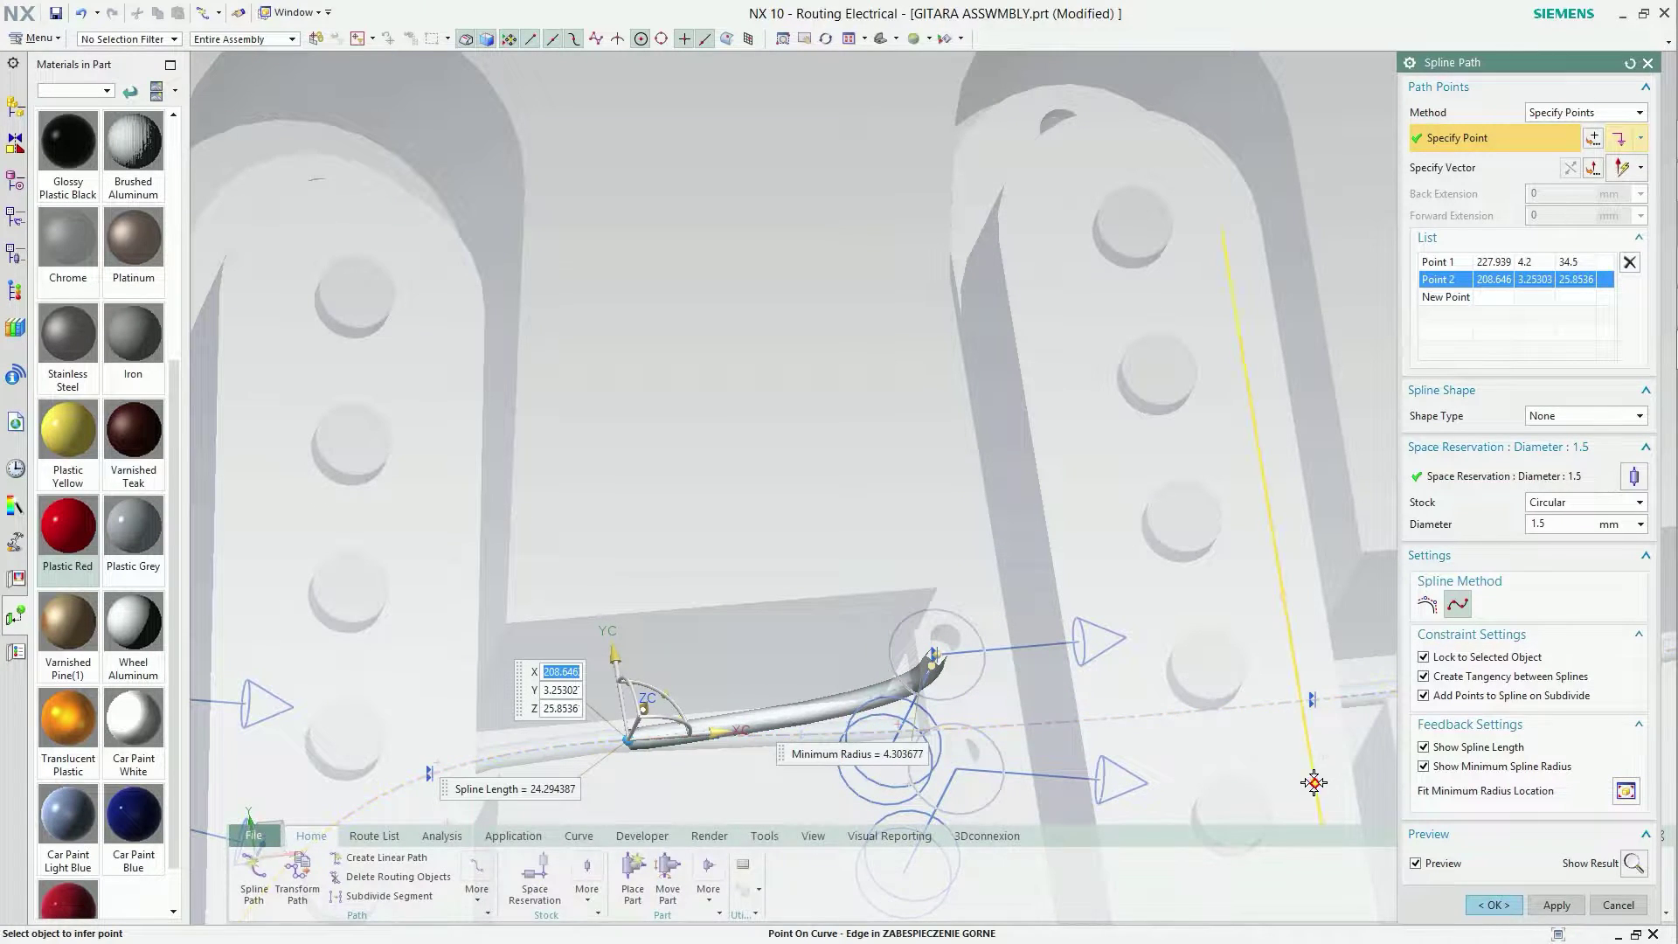
left_click(1492, 907)
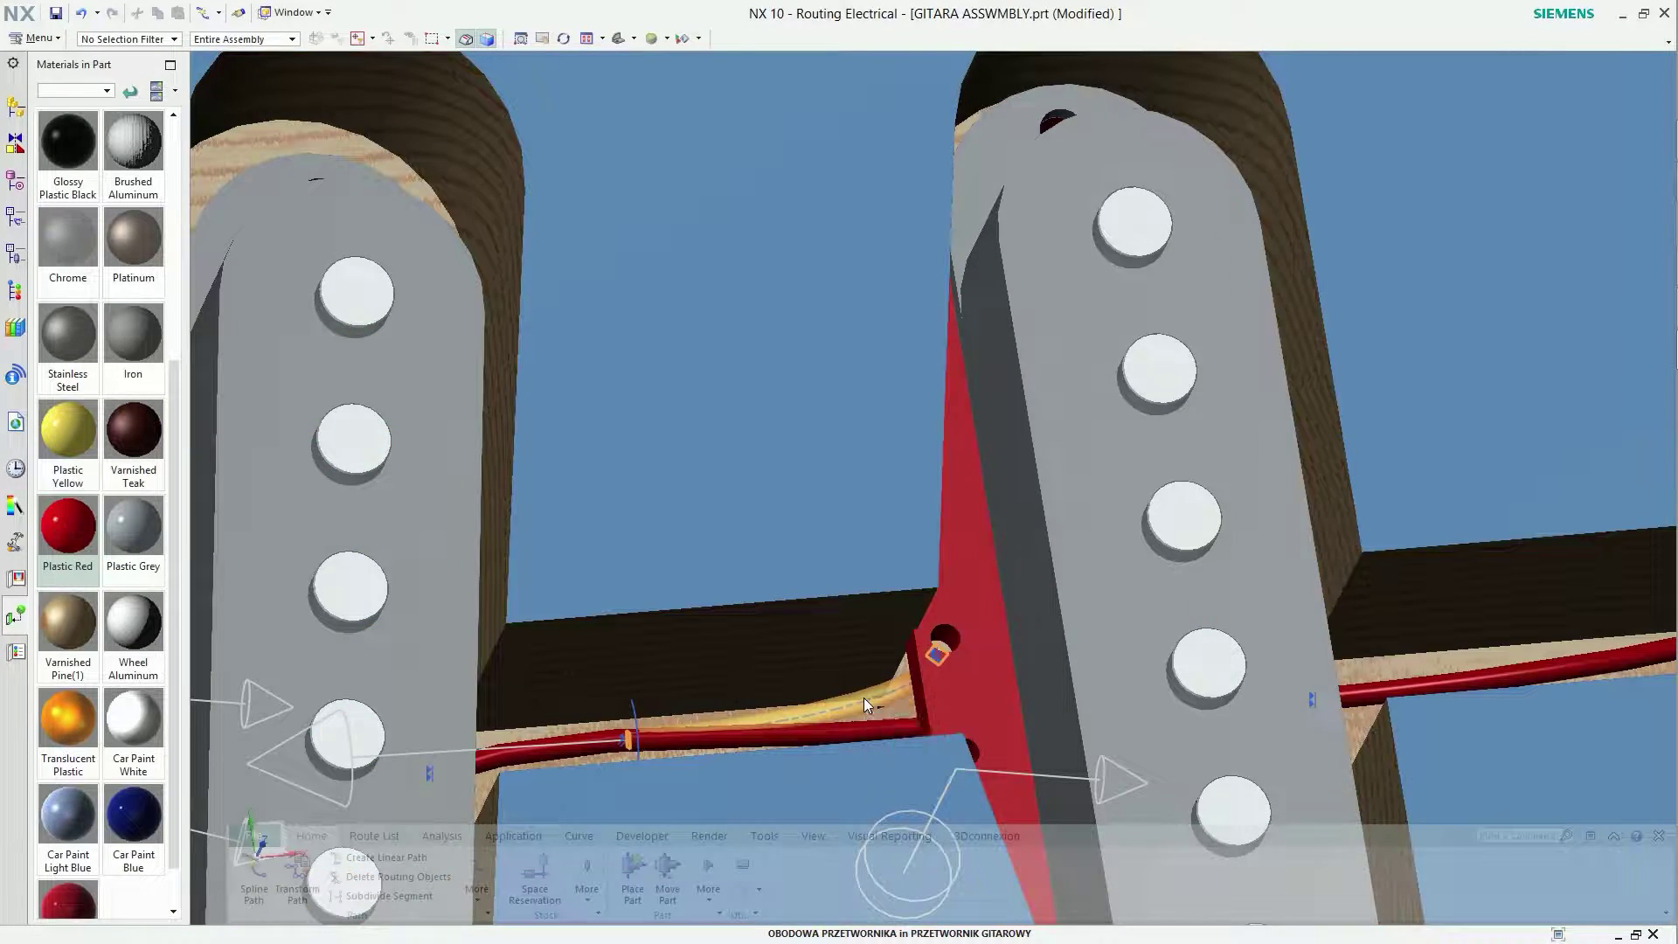
Hide the guitar body BODY GITARA in the Assembly Navigator.
scroll(1026, 729, "up", 3)
scroll(1027, 729, "up", 2)
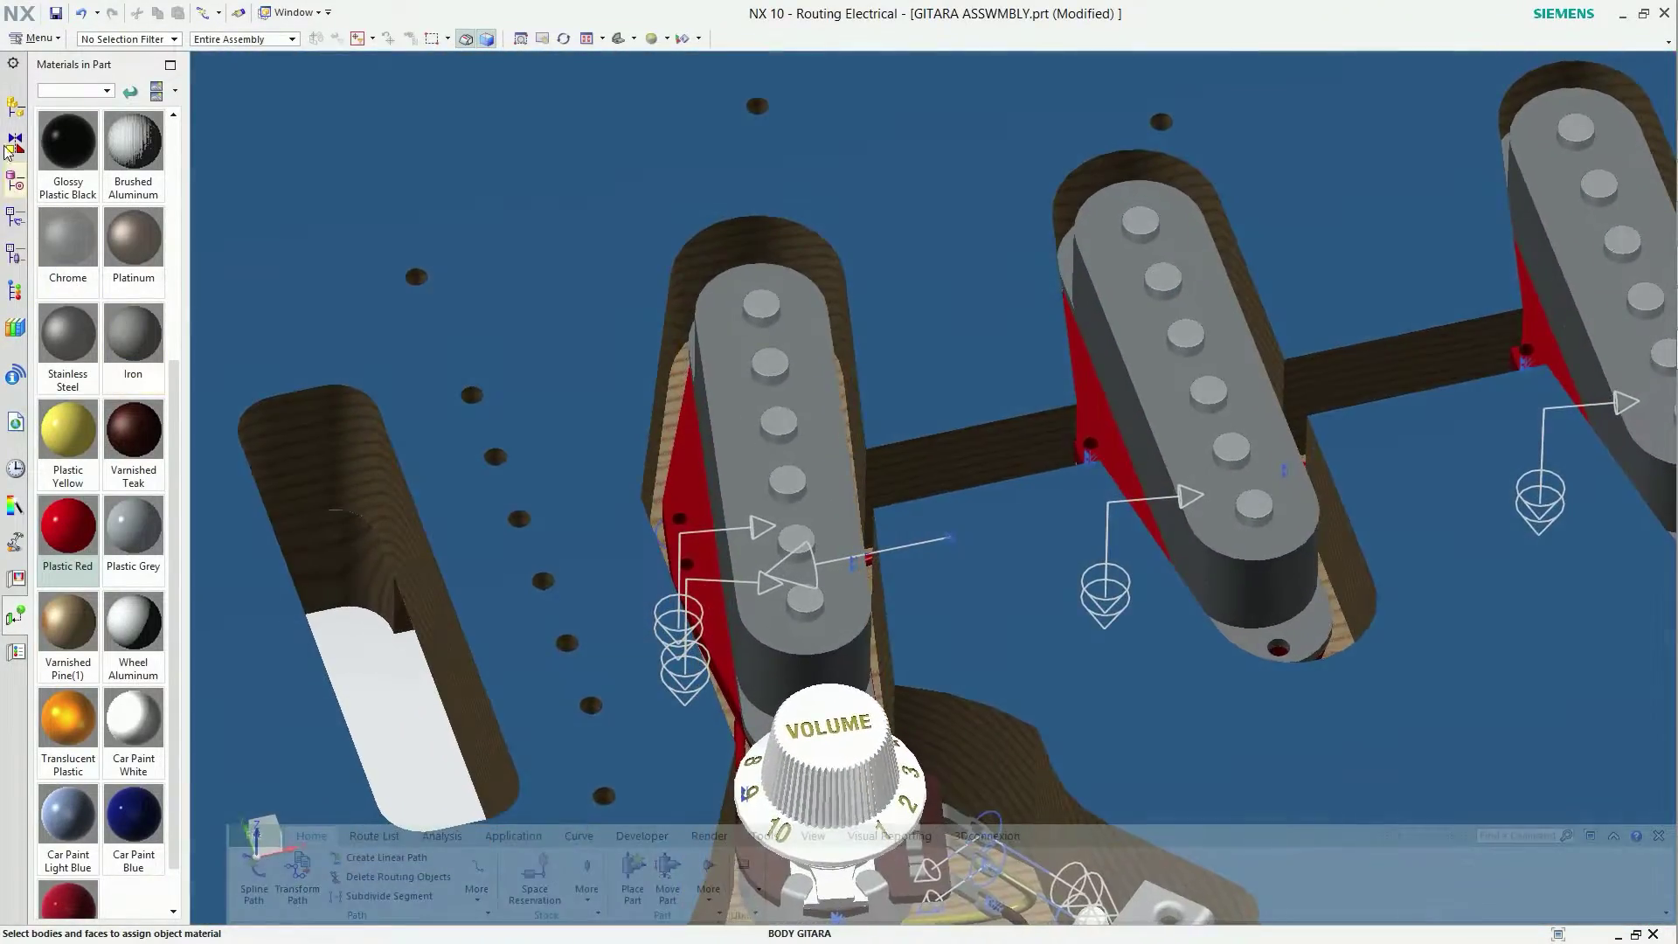
left_click(16, 106)
left_click(76, 156)
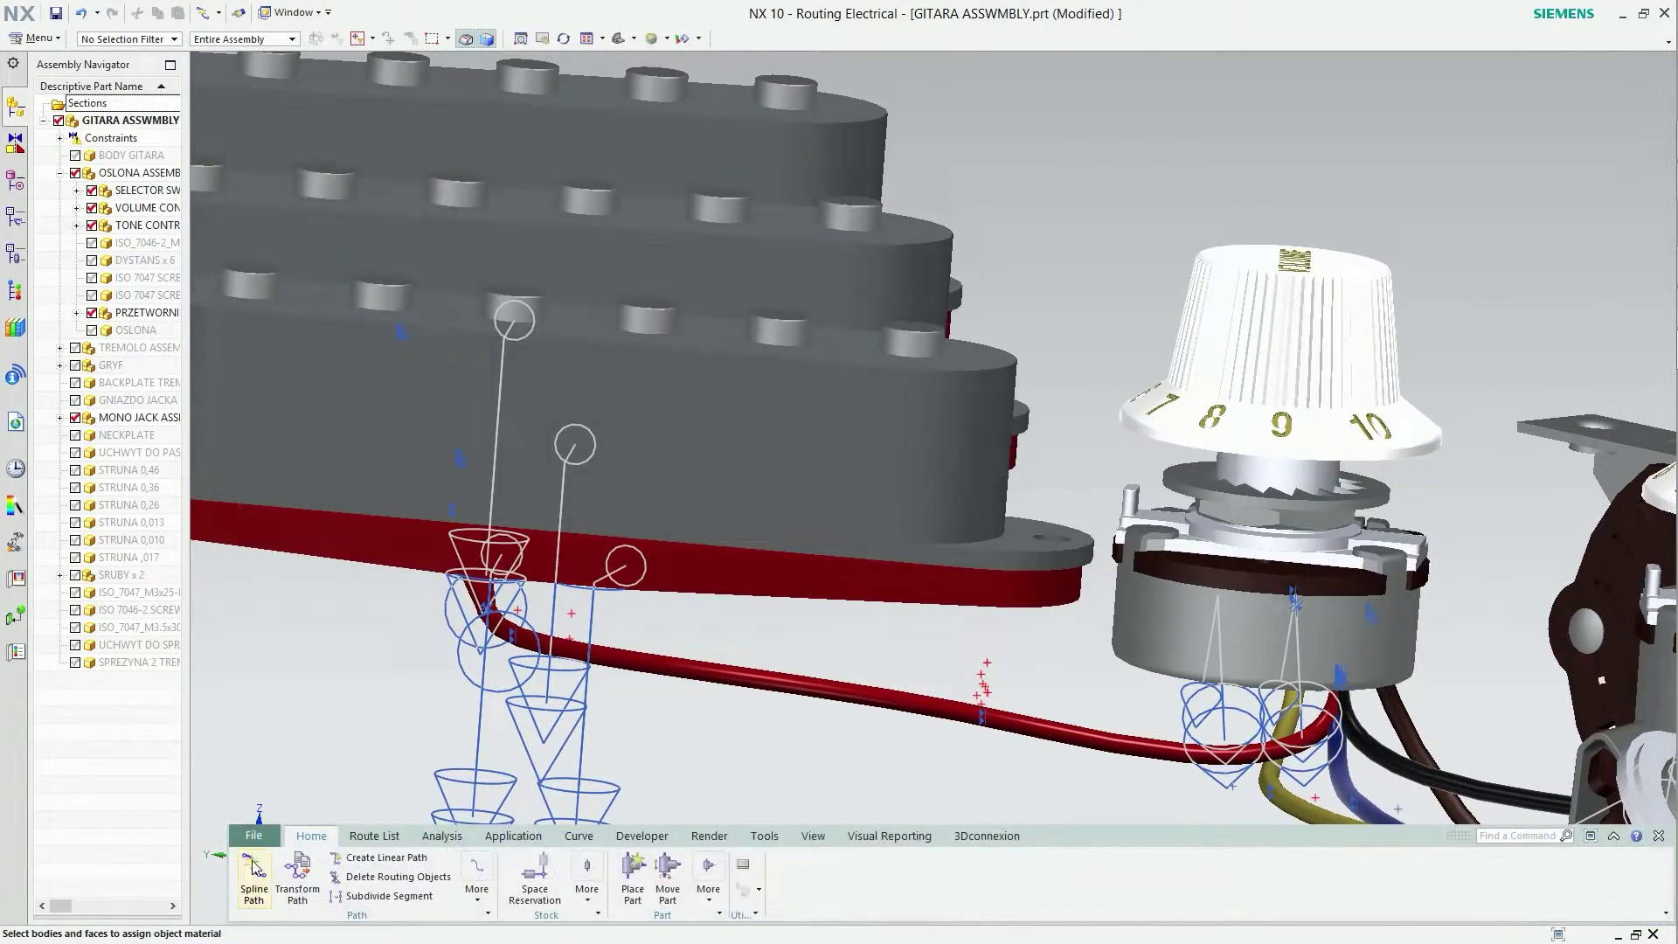
Route a short spline wire from the near pickup's port to the red wire with 1 mm forward extension.
left_click(253, 867)
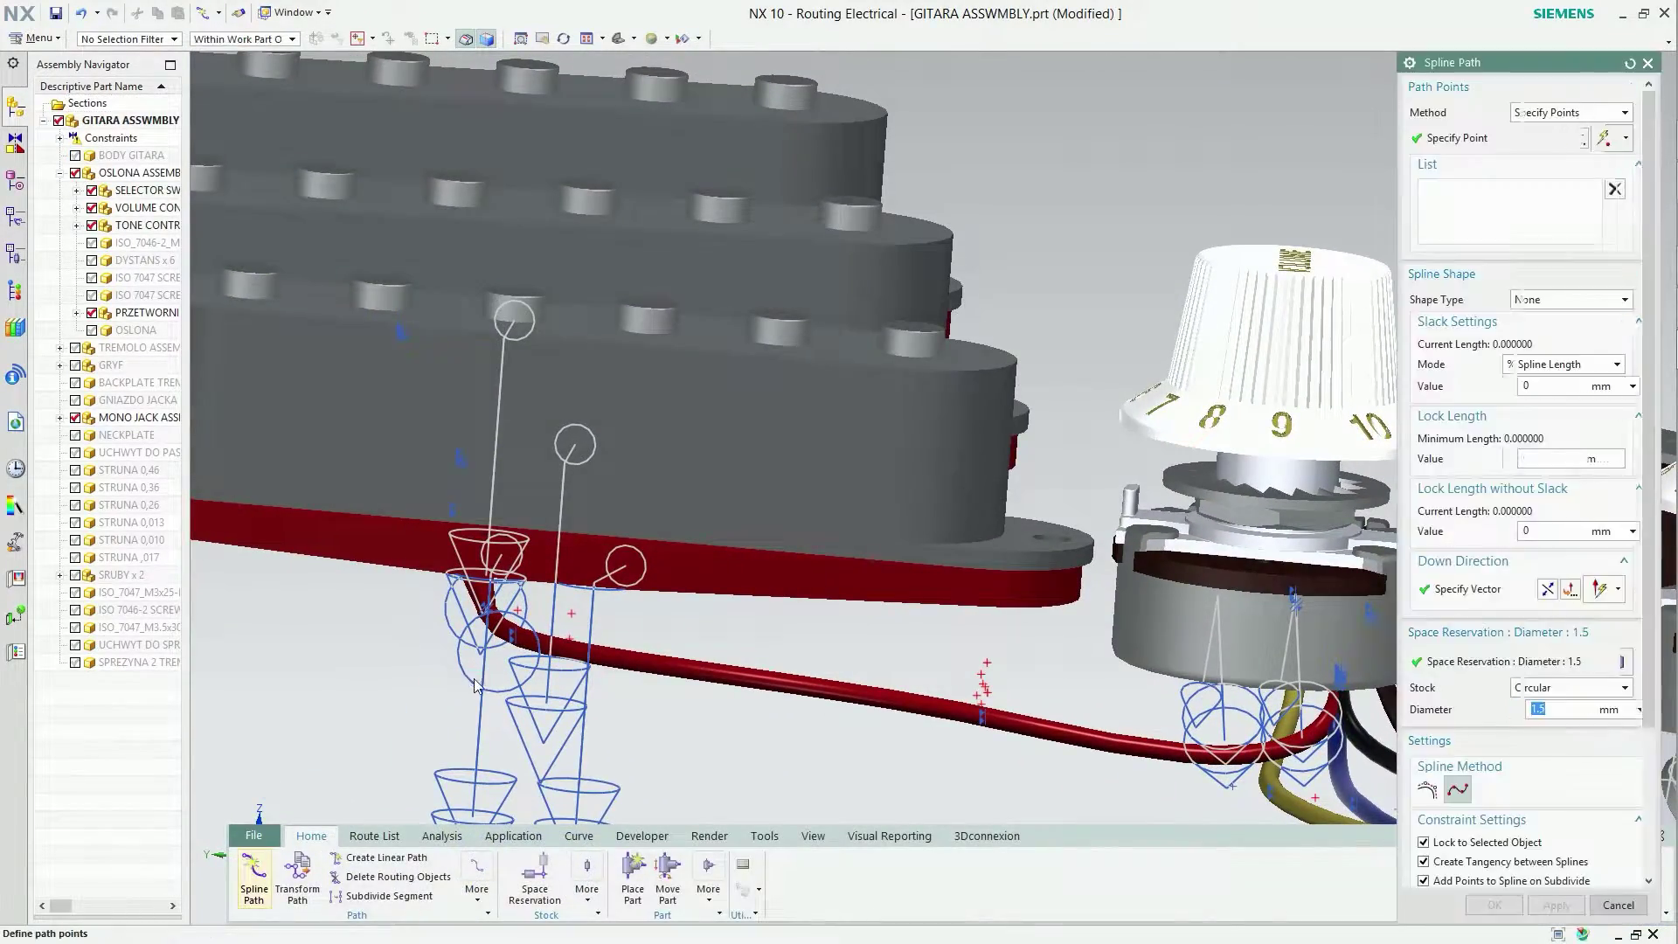
left_click(481, 720)
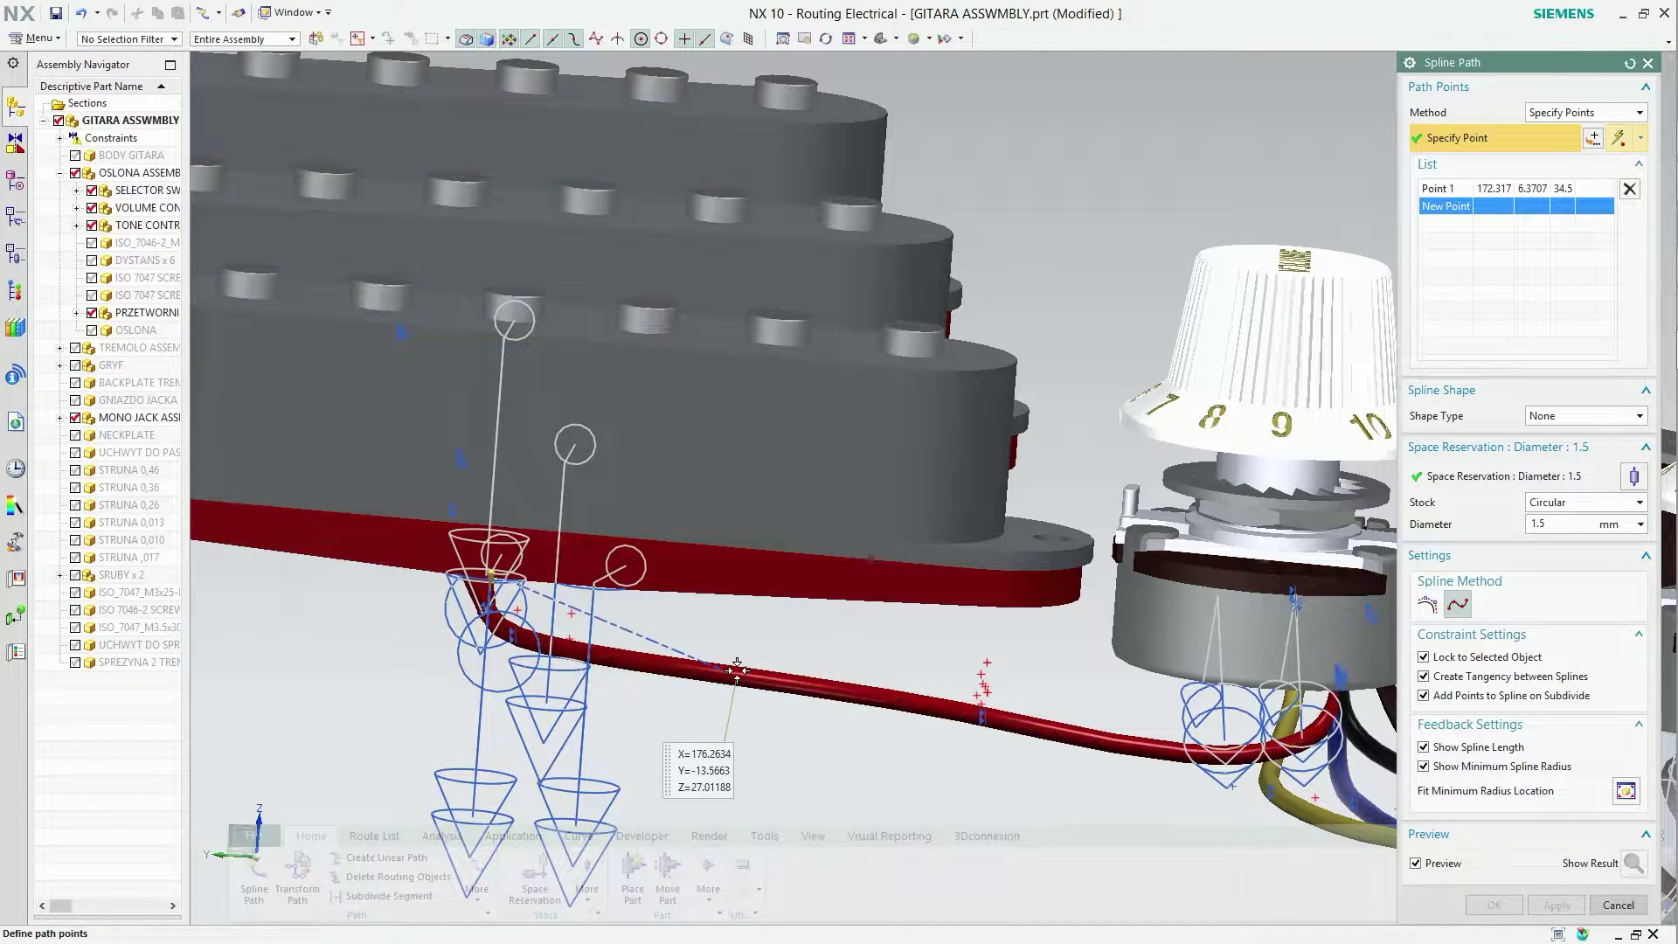
left_click(737, 670)
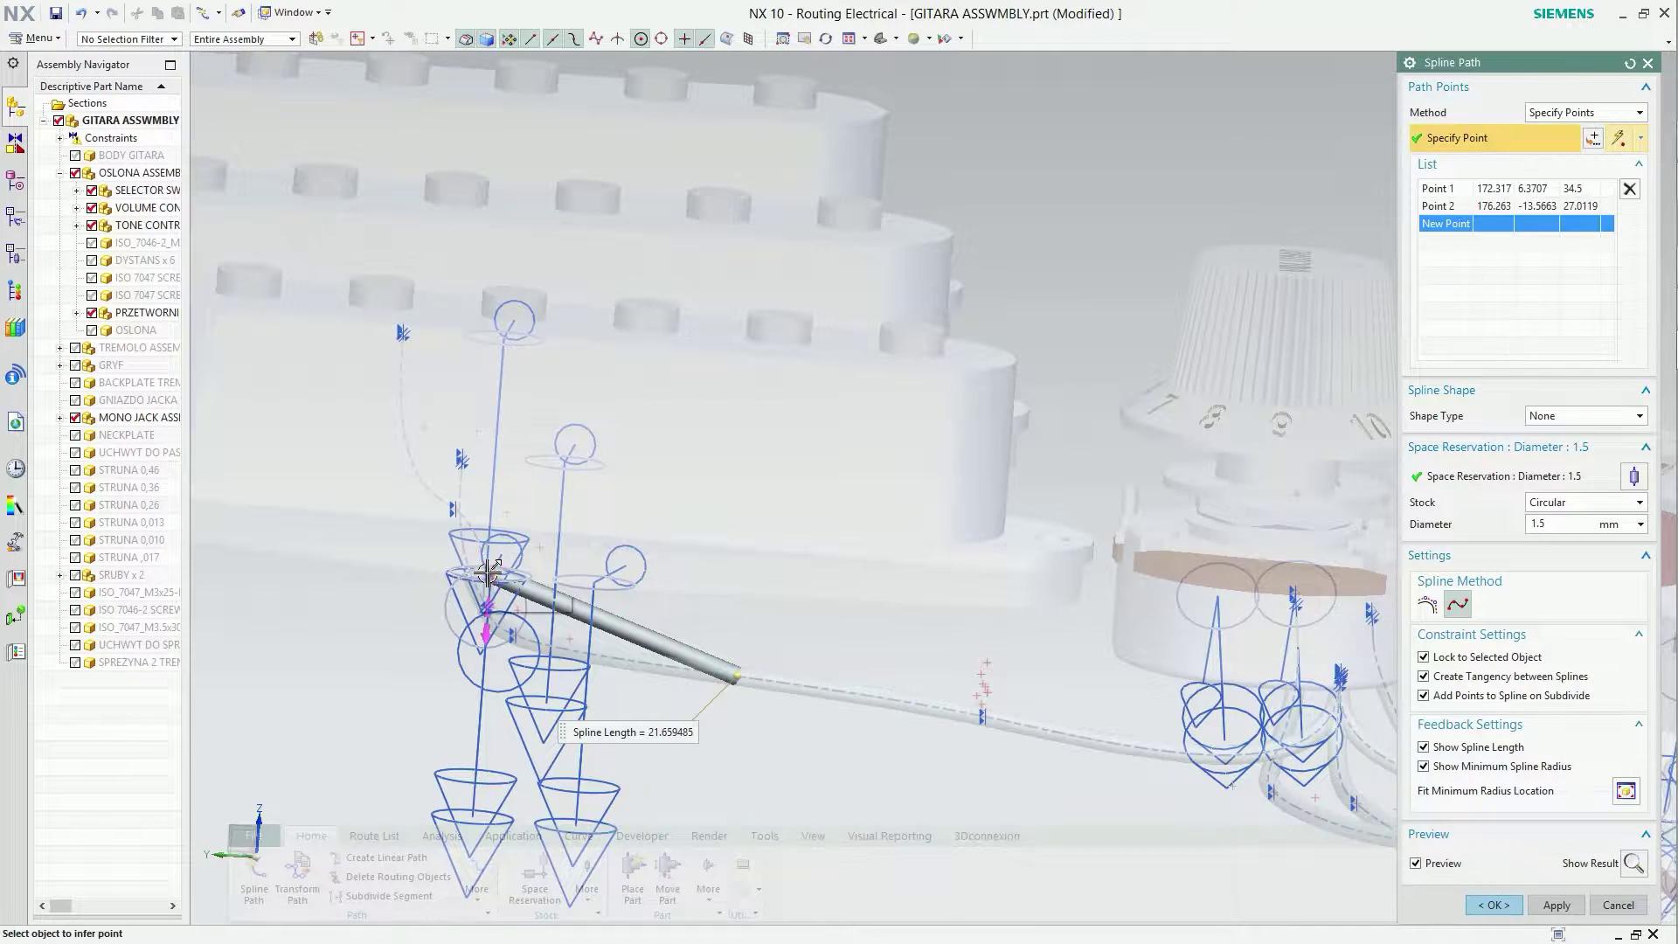
left_click(486, 577)
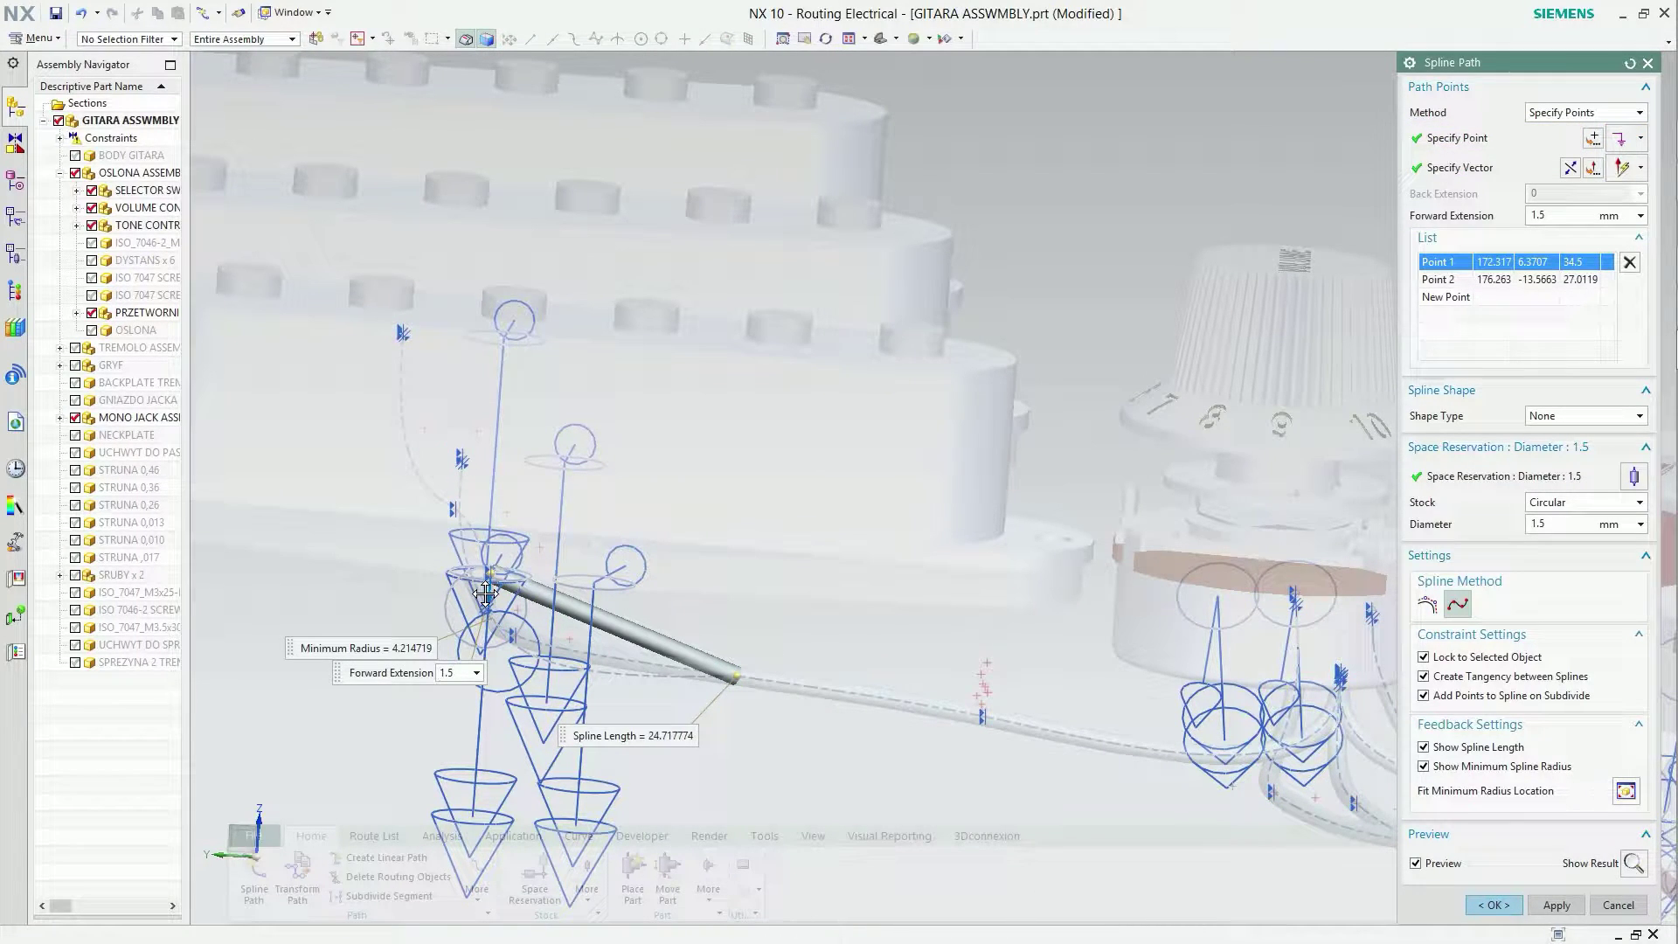
type("1")
key("Return")
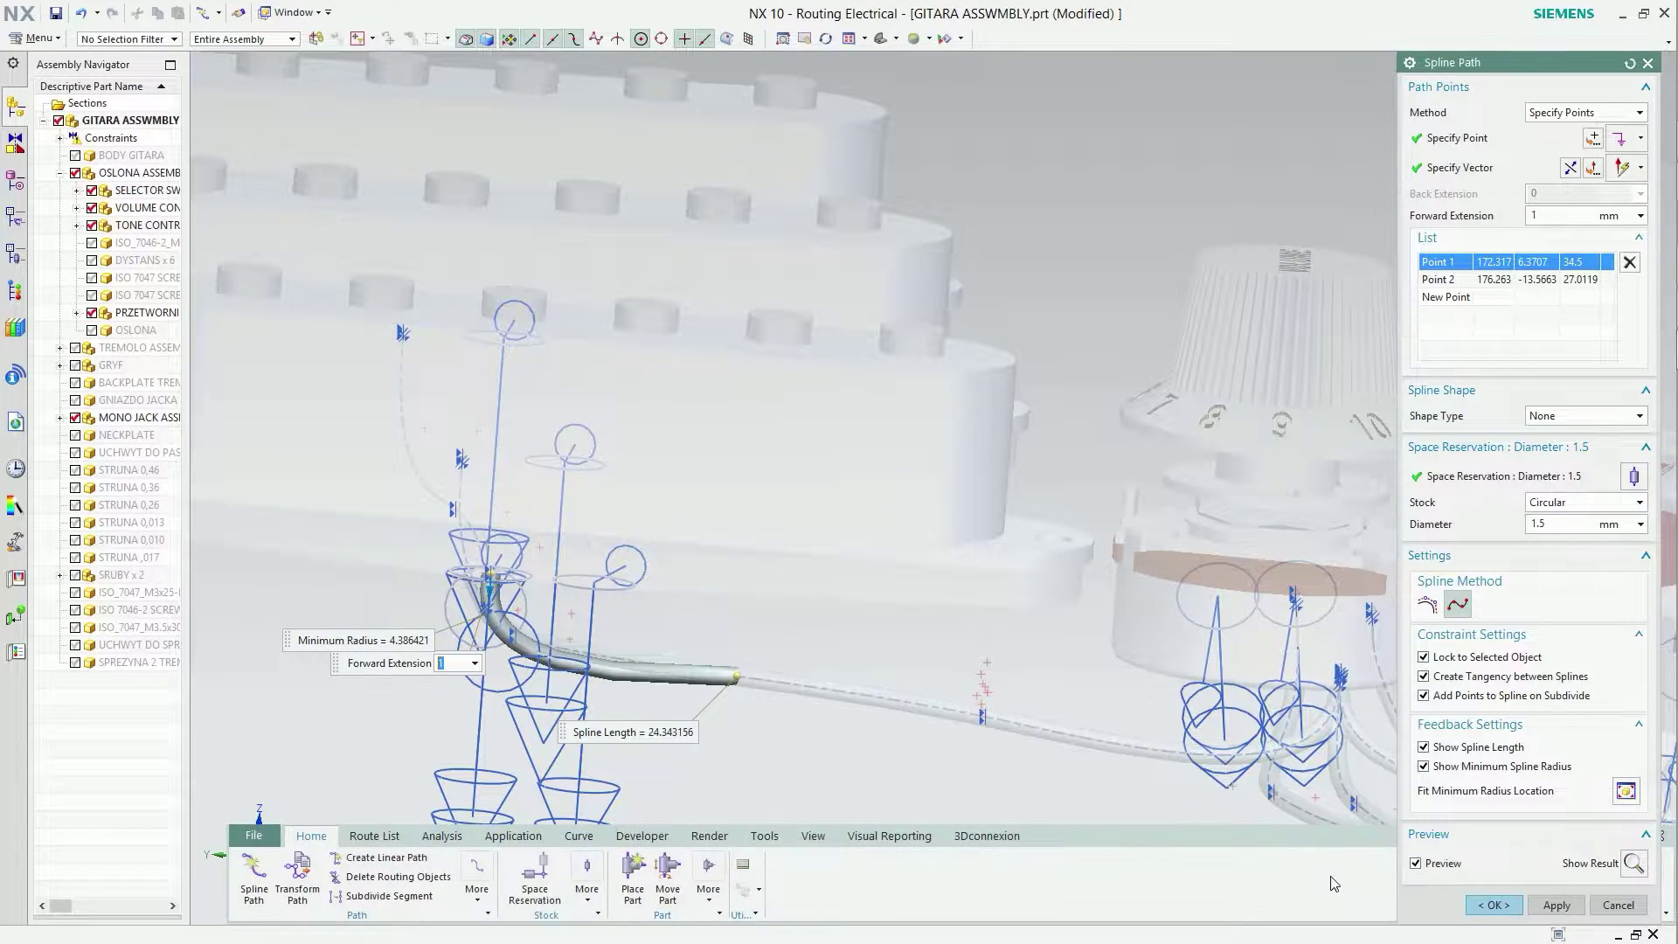
left_click(1493, 906)
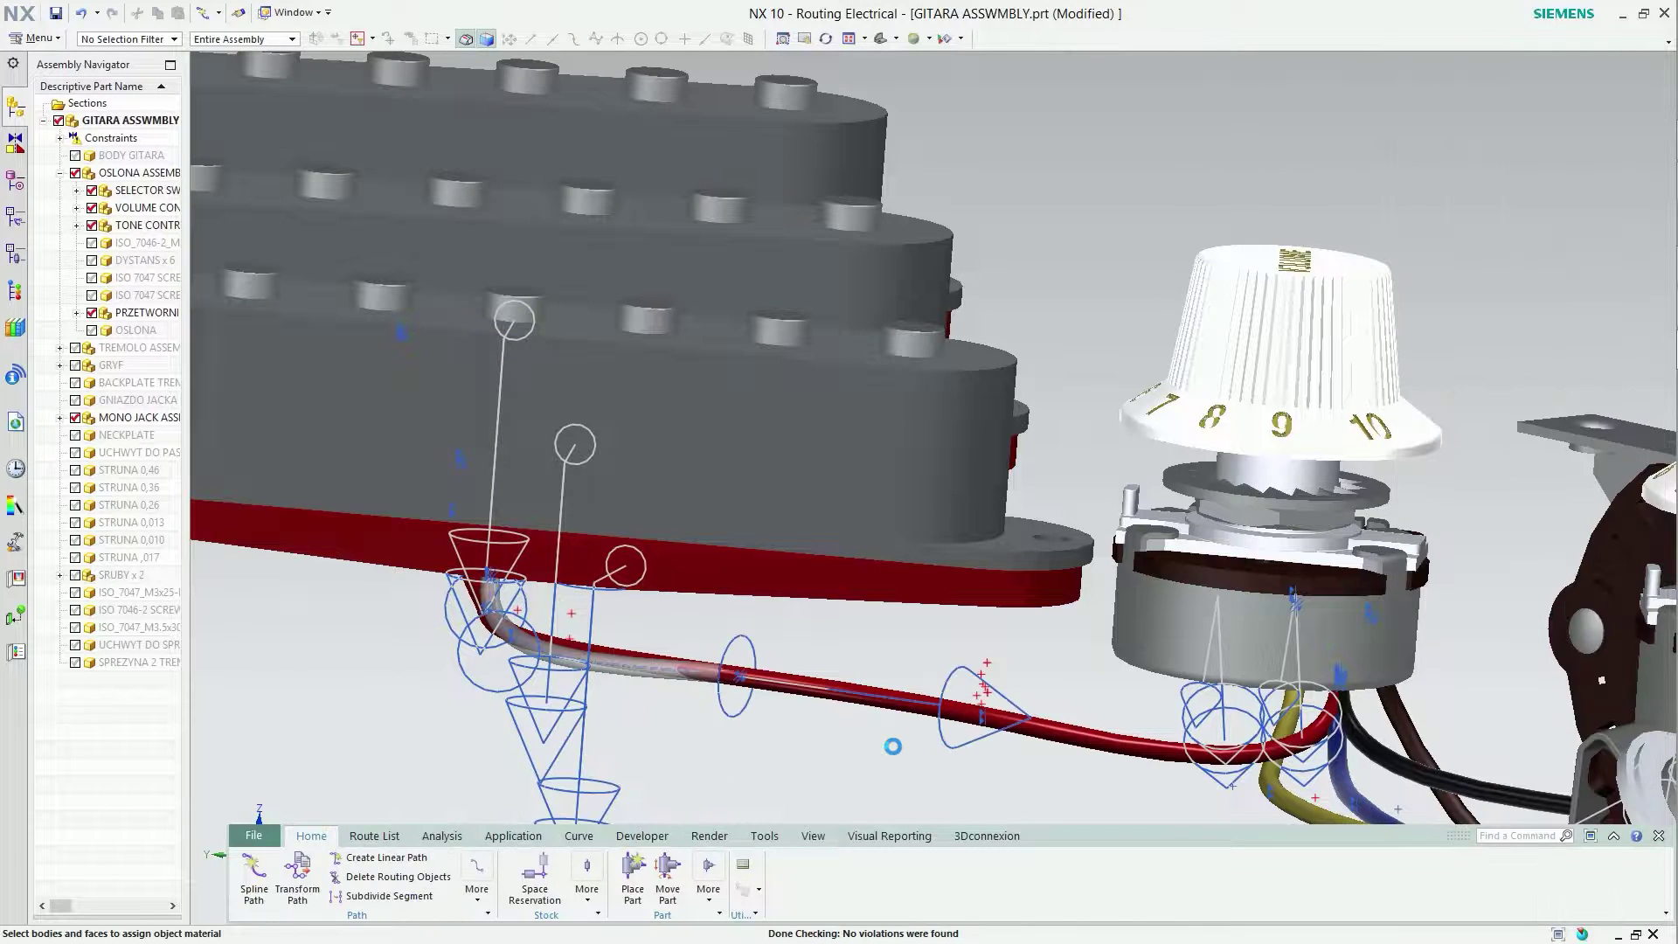
Unhide BODY GITARA in the Assembly Navigator so the body surrounds the electronics.
left_click(25, 617)
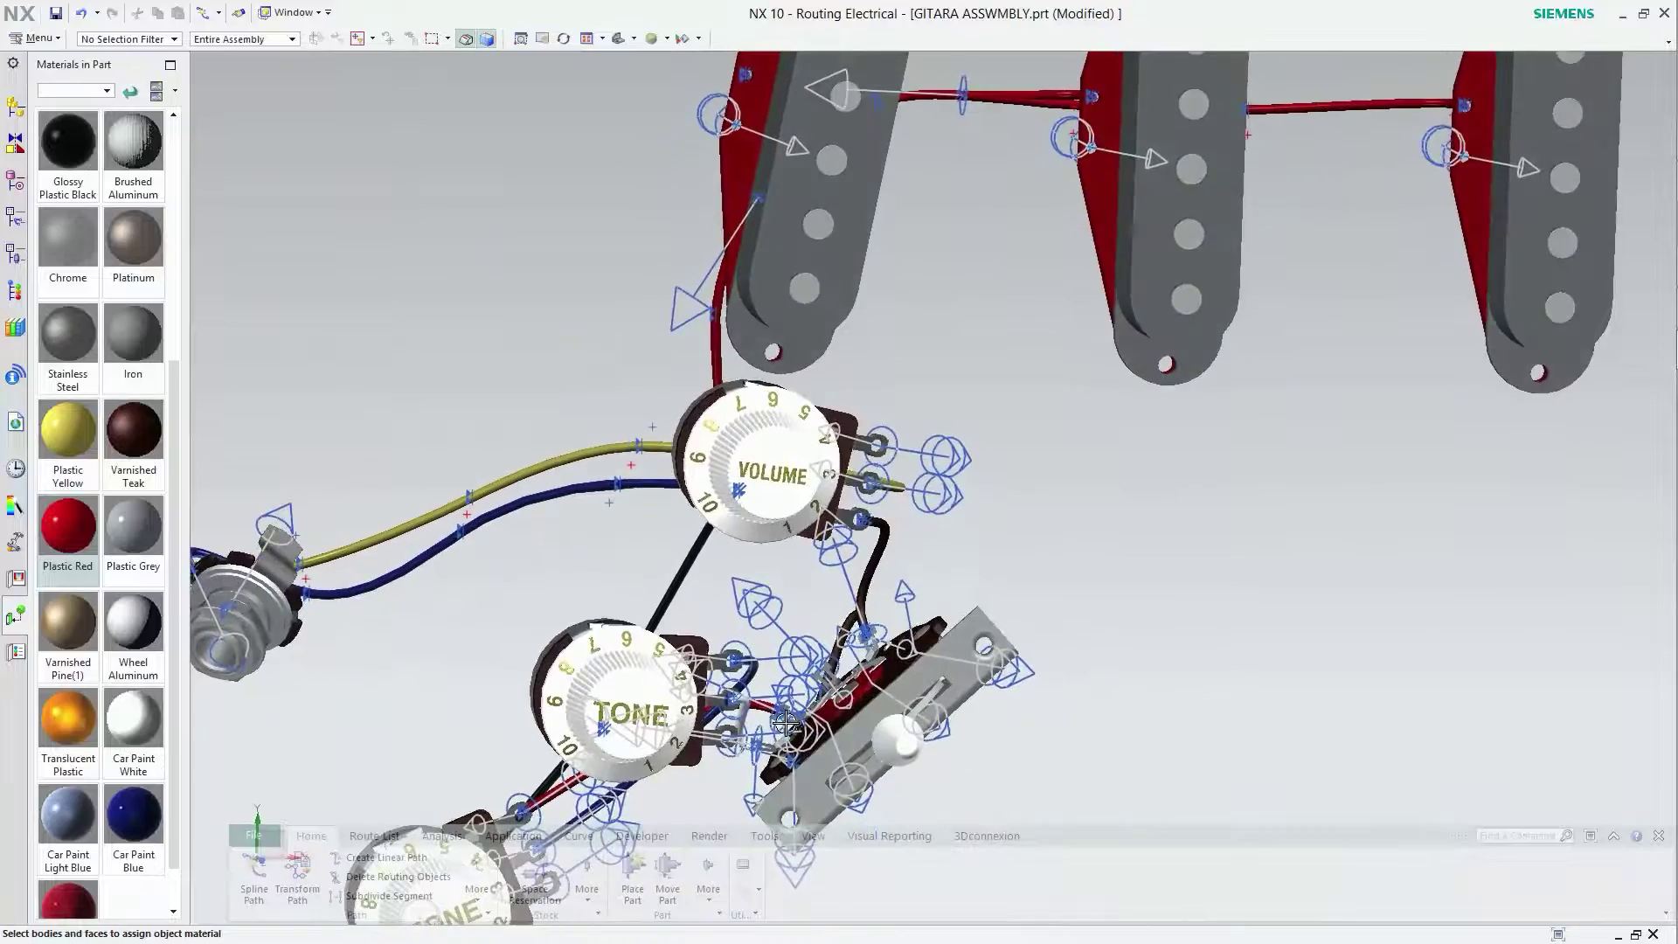
left_click(15, 100)
left_click(74, 155)
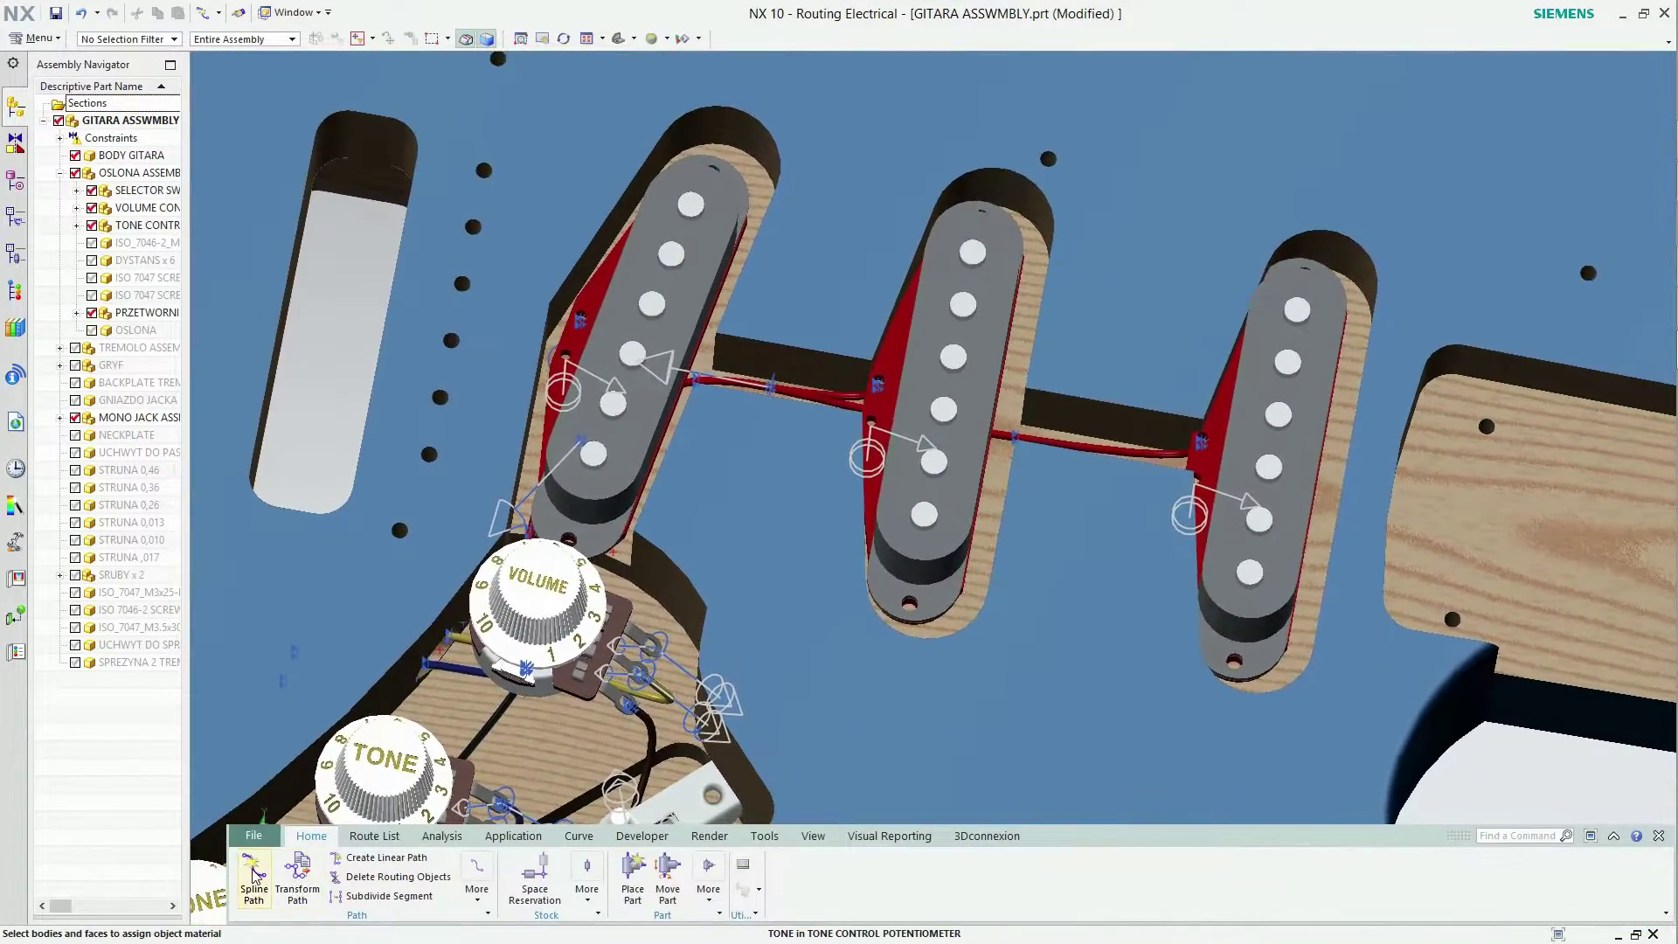
Start a new spline path from the pickup's port through intermediate points to the lower connections.
left_click(254, 874)
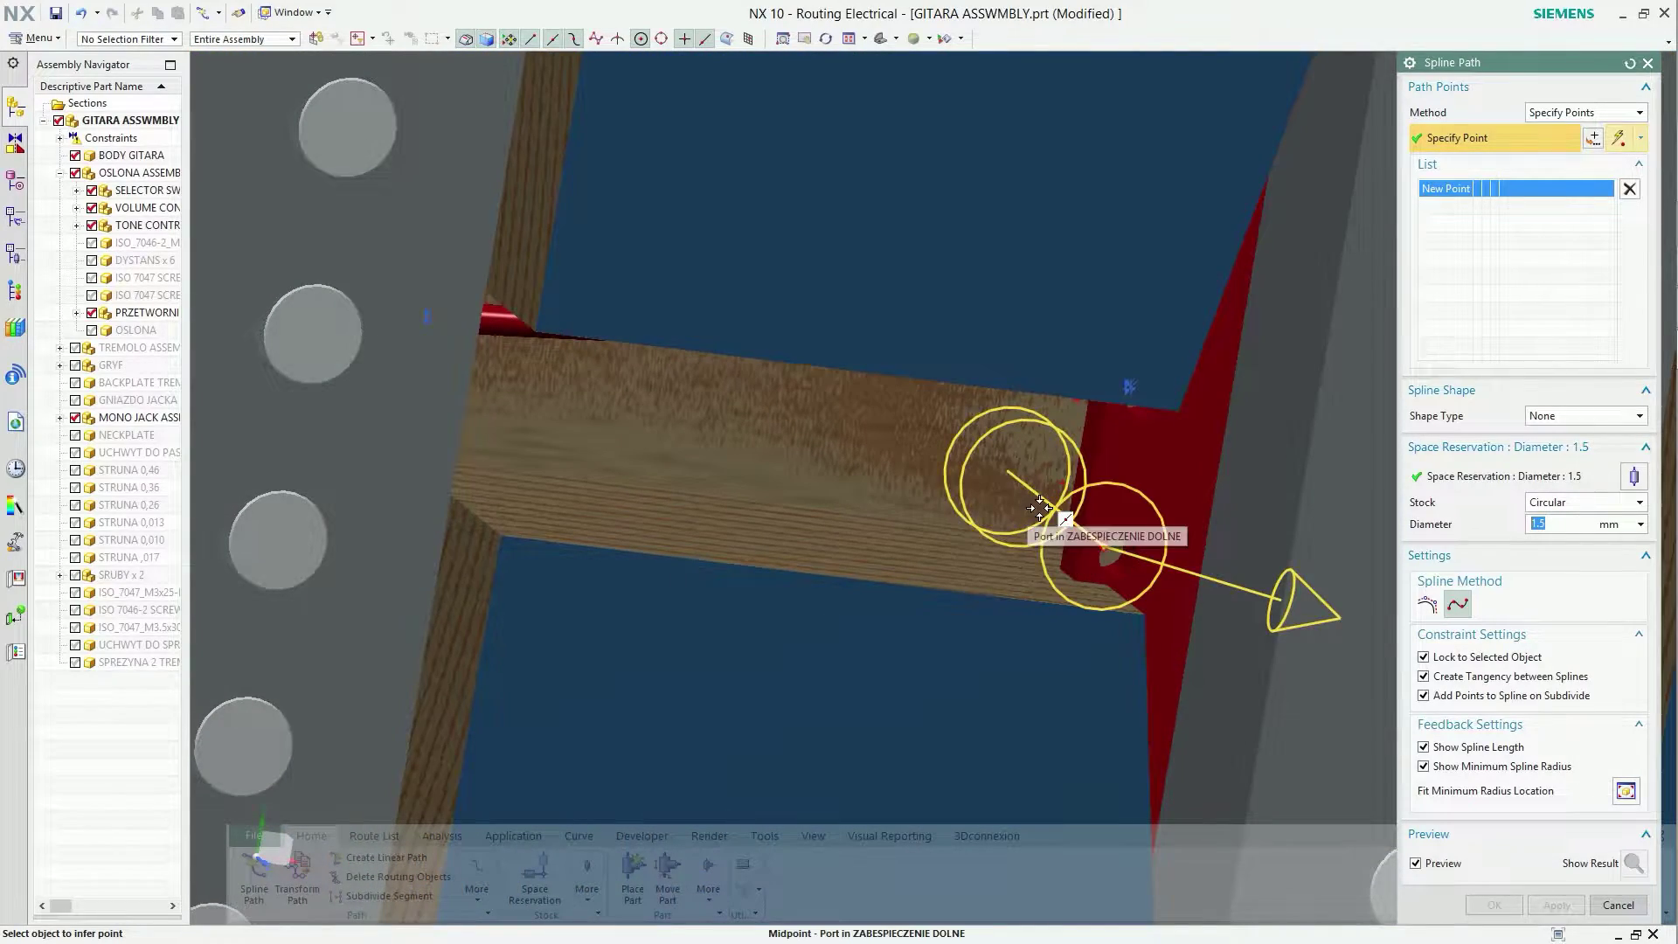
left_click(1040, 508)
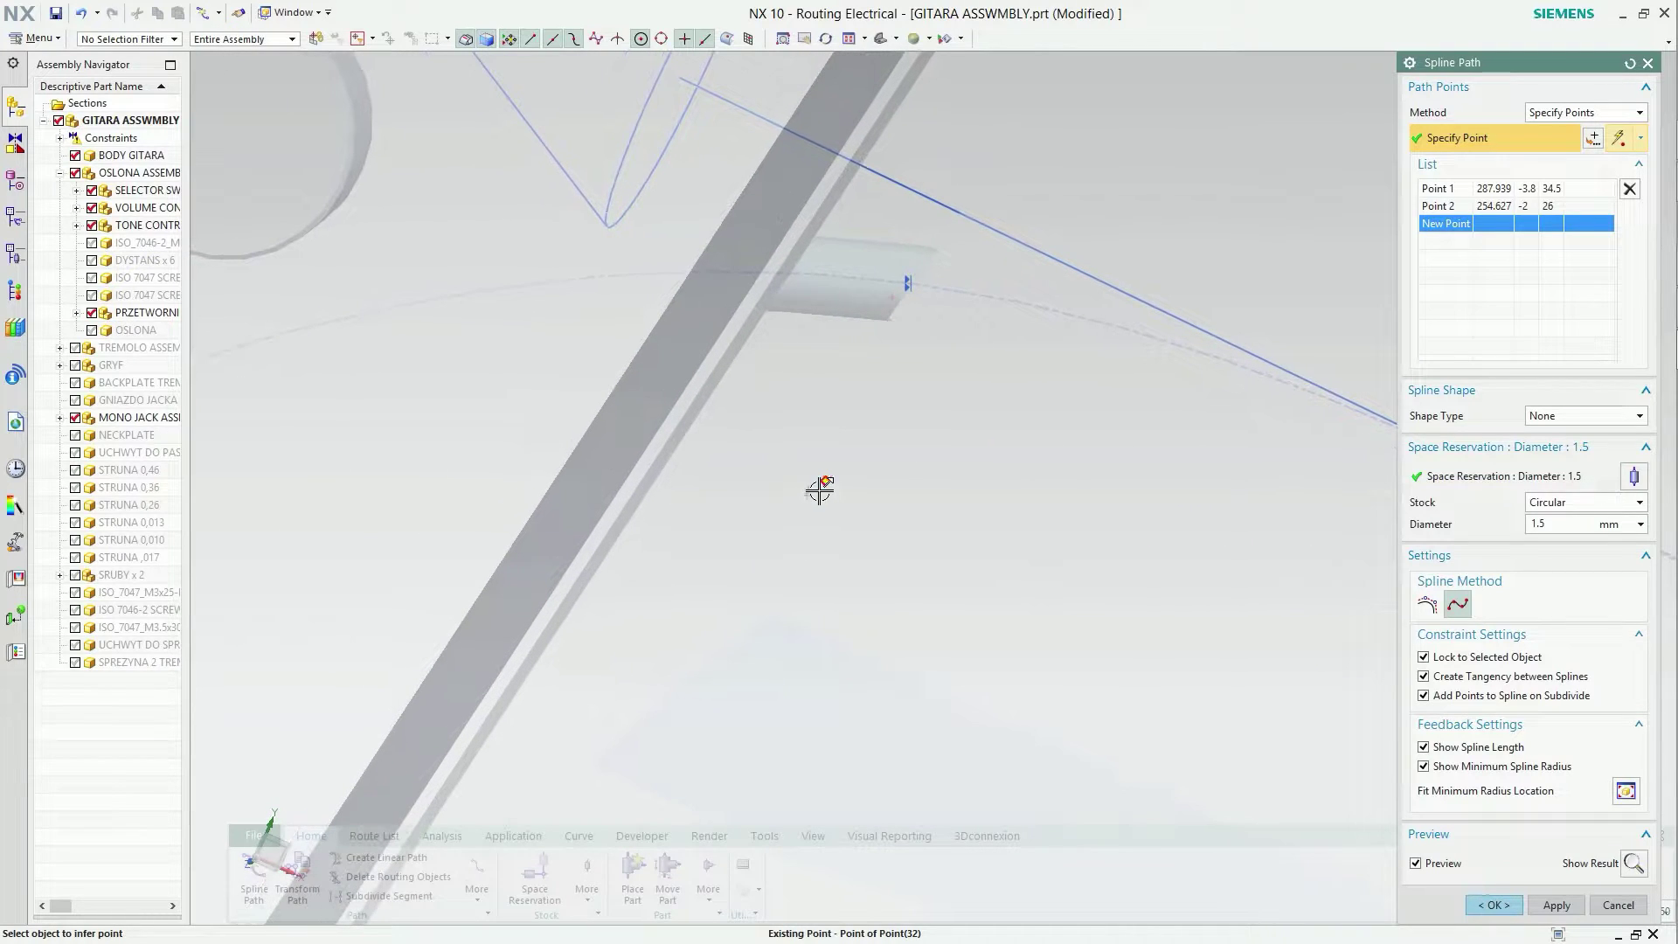
left_click(790, 557)
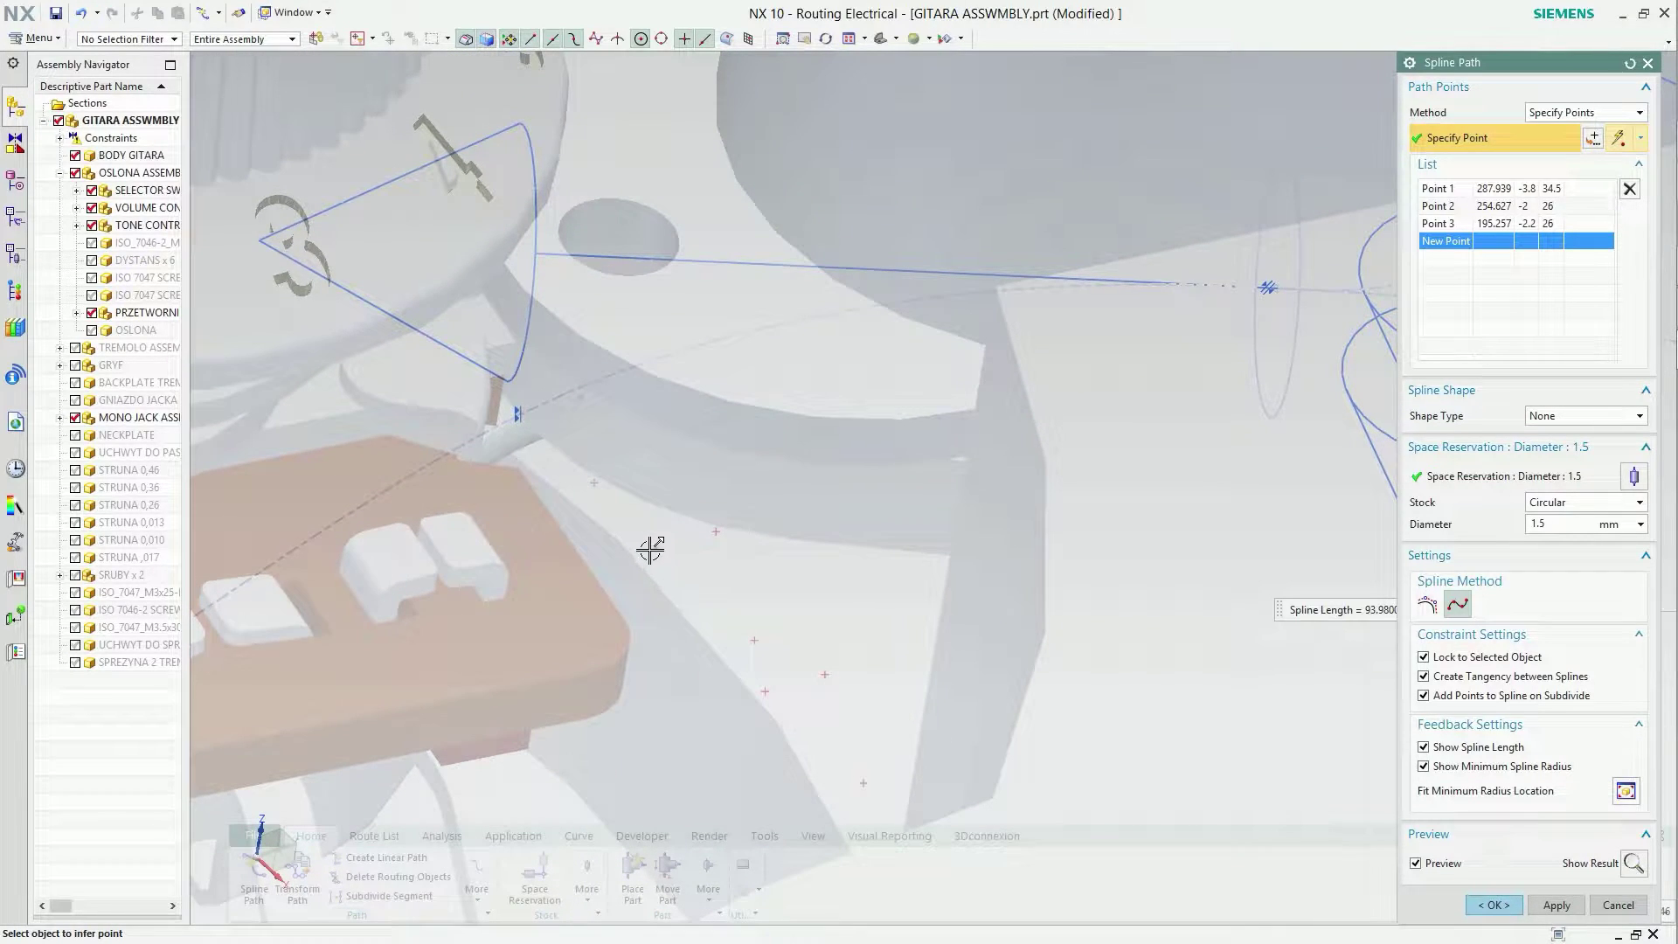
mouse_move(655, 550)
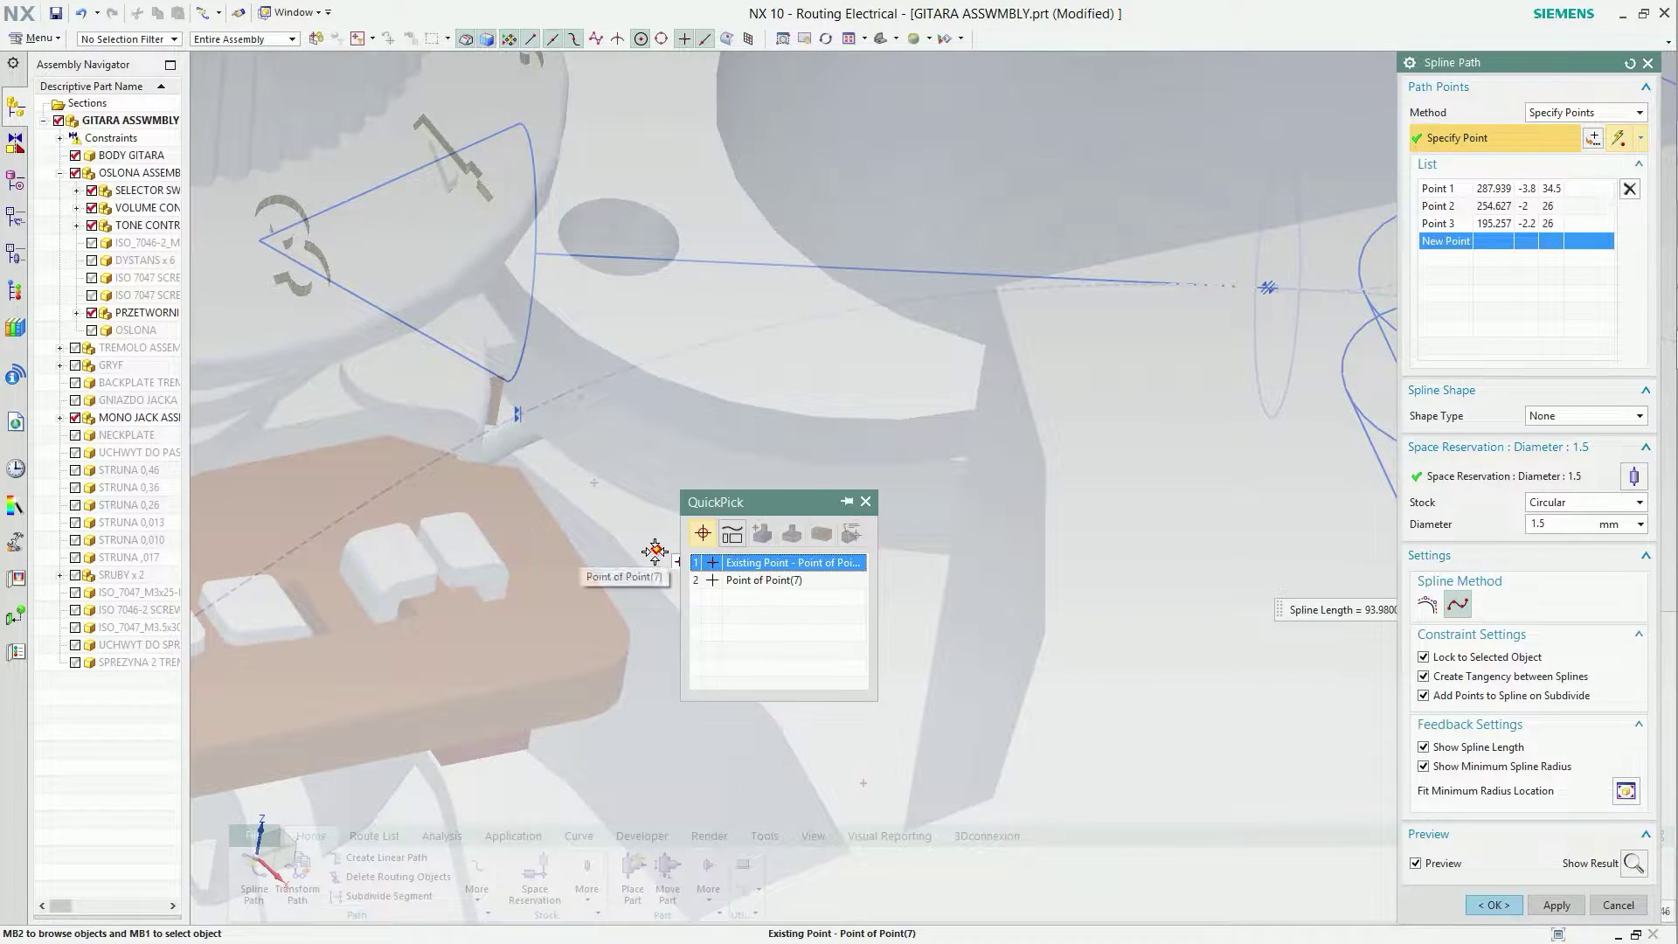
left_click(730, 568)
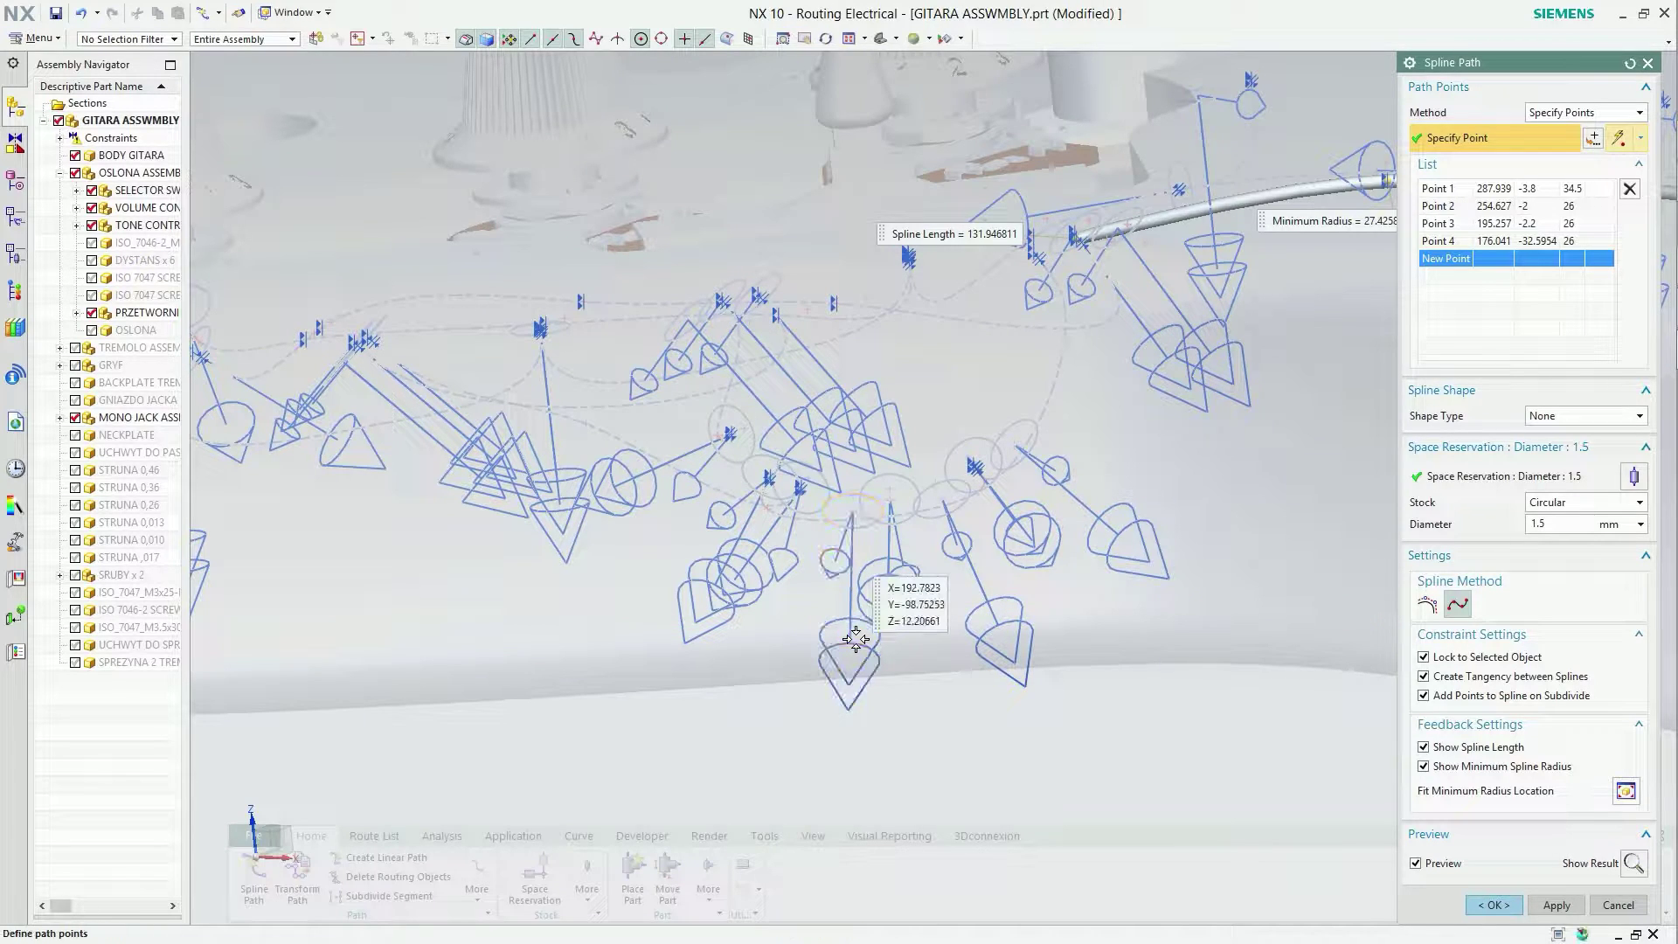
left_click(855, 639)
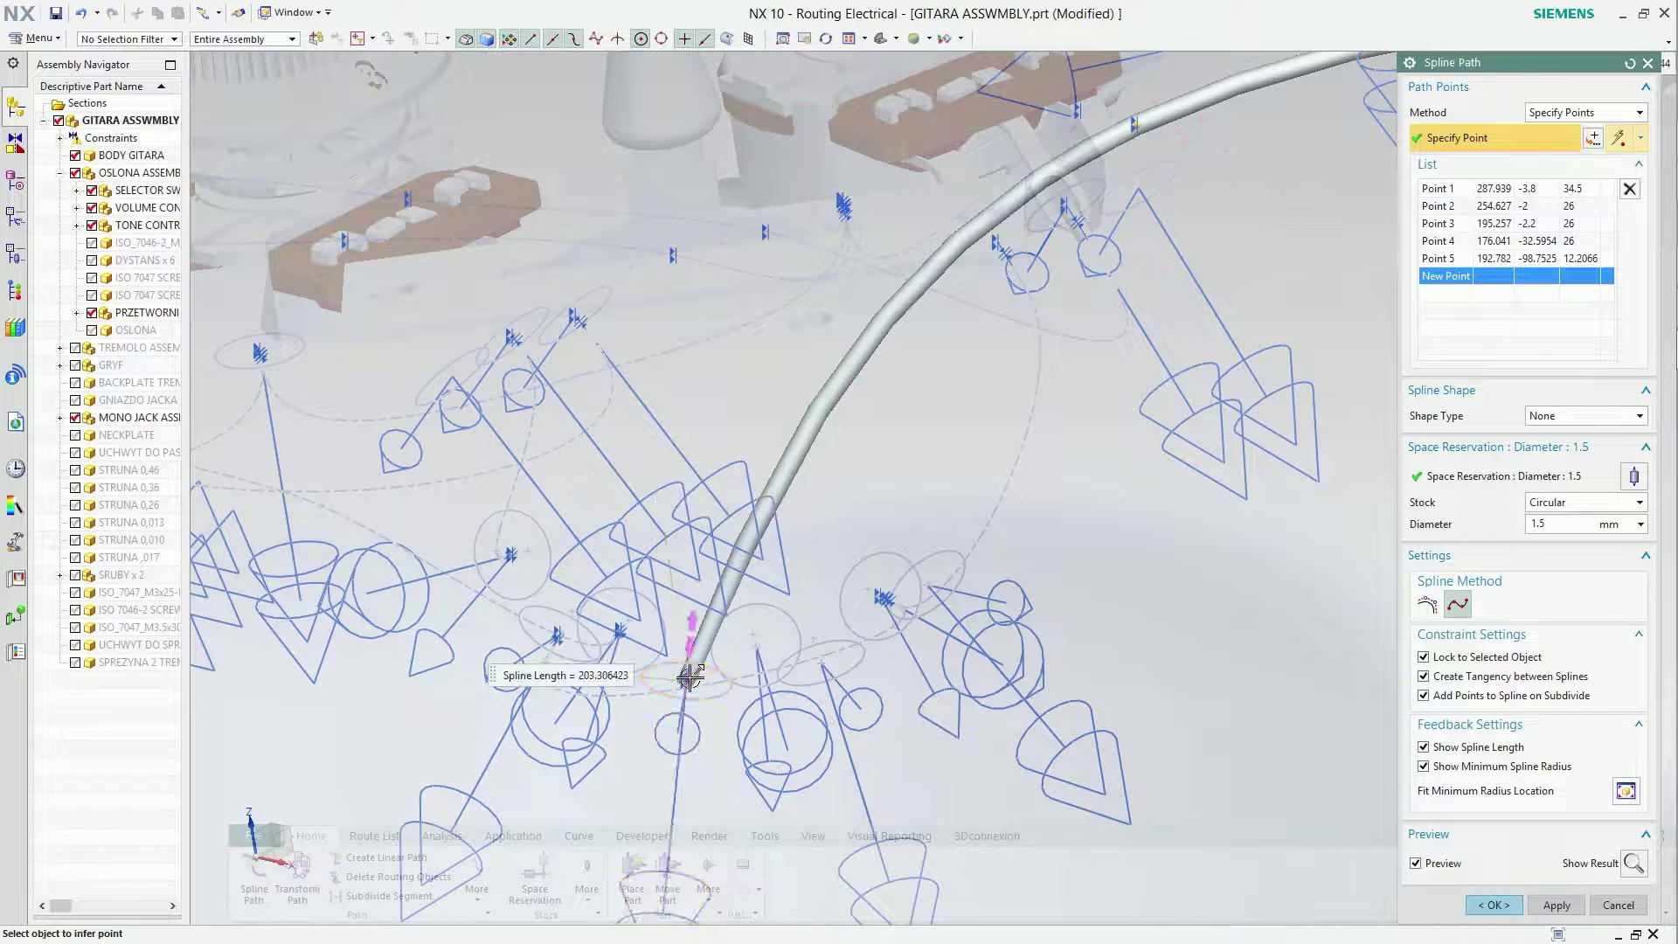
Give the spline a 2.5 mm back extension at its end and 1 mm forward extension at its start.
left_click(689, 677)
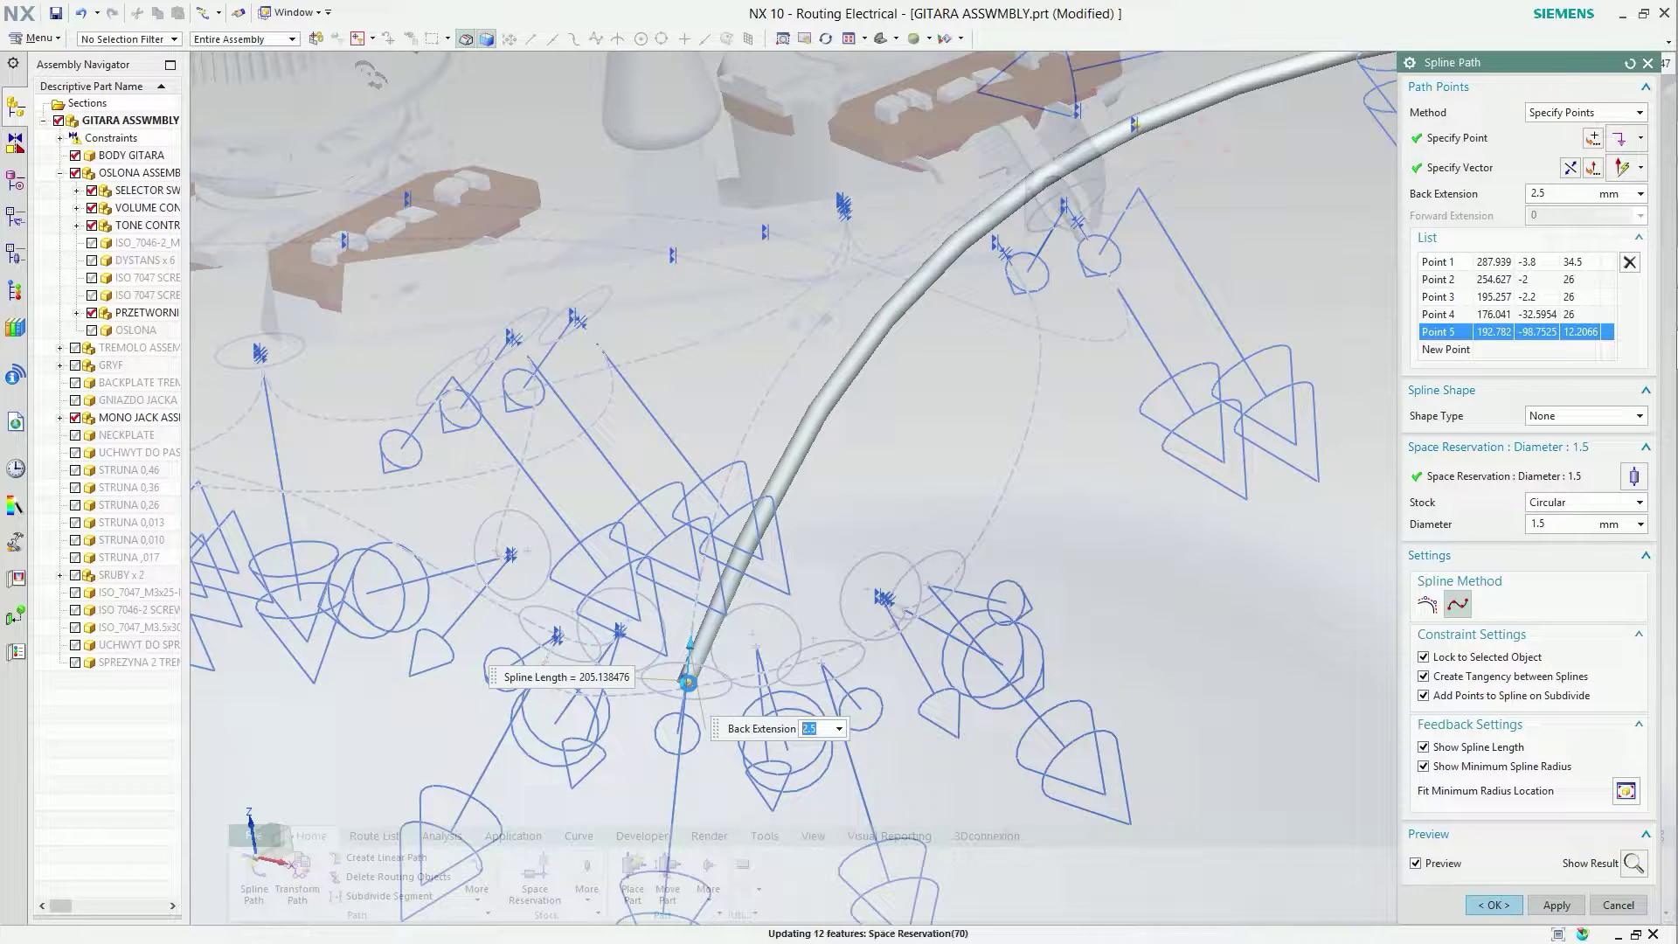
right_click(686, 682)
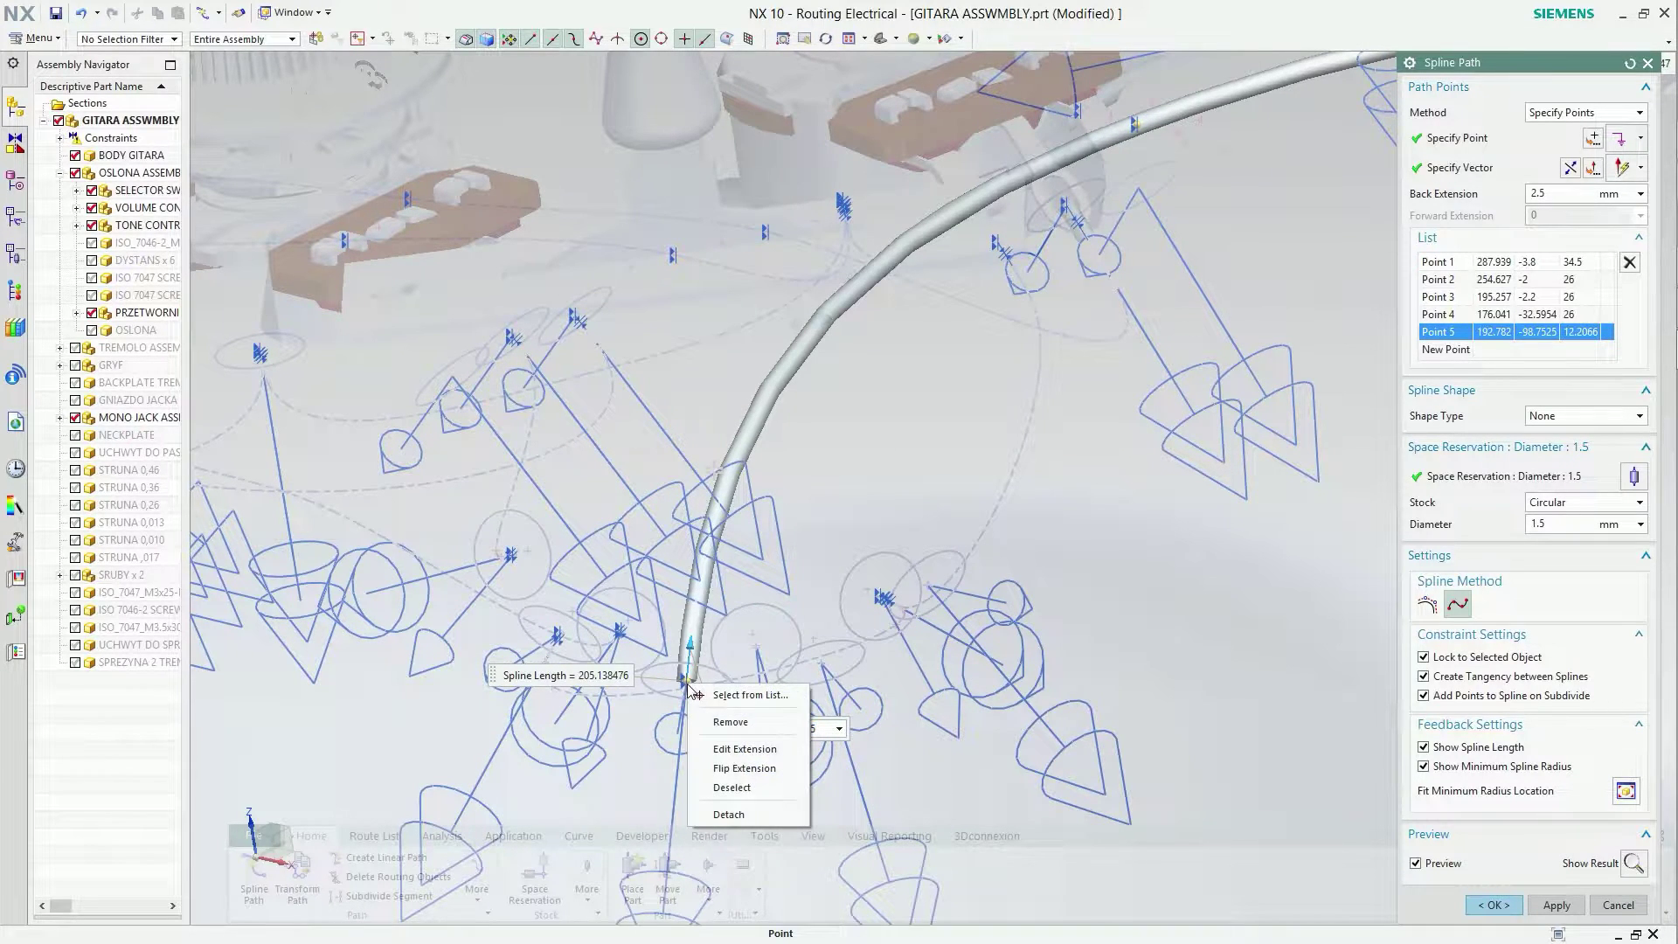
left_click(734, 746)
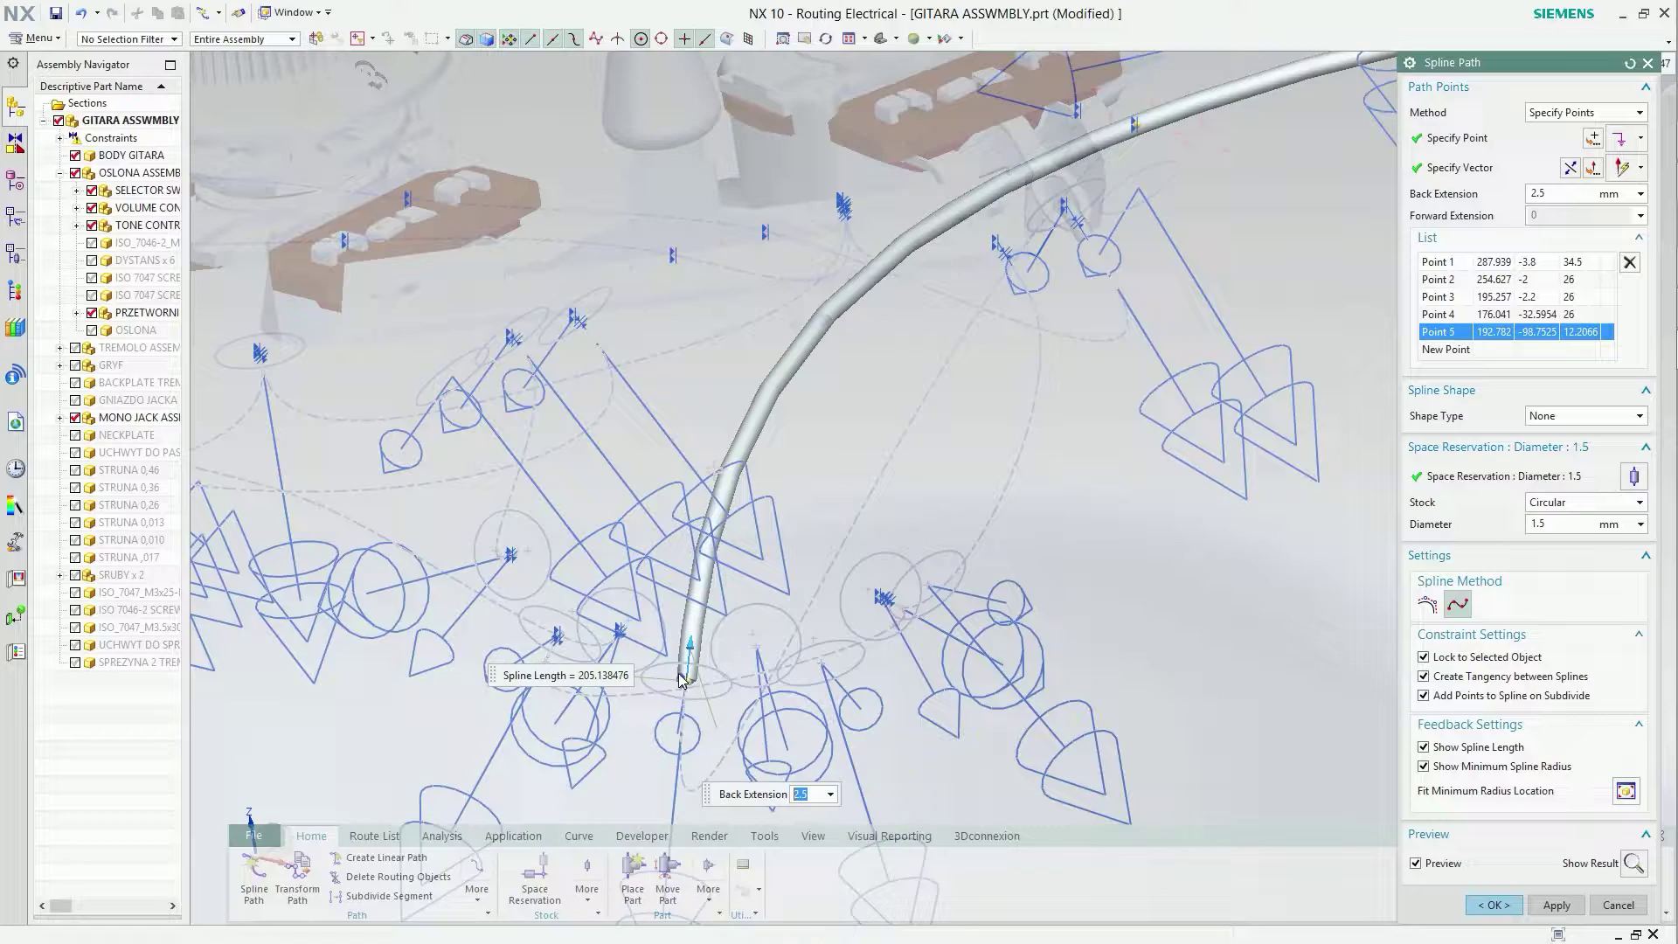
middle_click(683, 680)
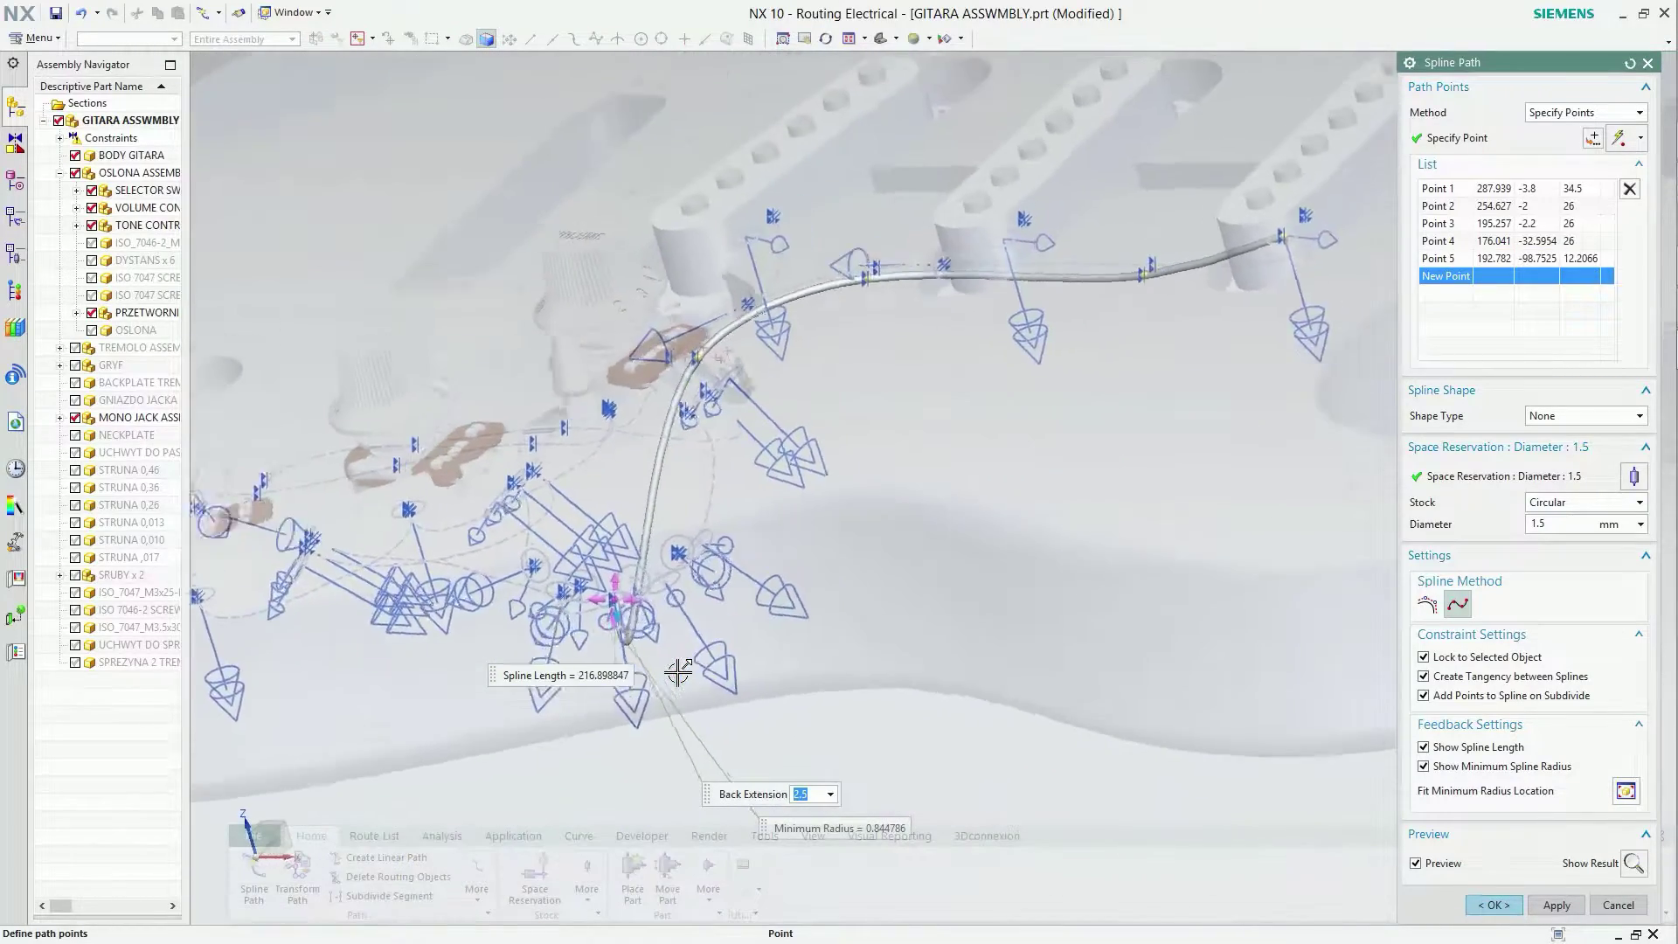
scroll(874, 489, "up", 3)
scroll(936, 509, "up", 3)
scroll(866, 367, "up", 3)
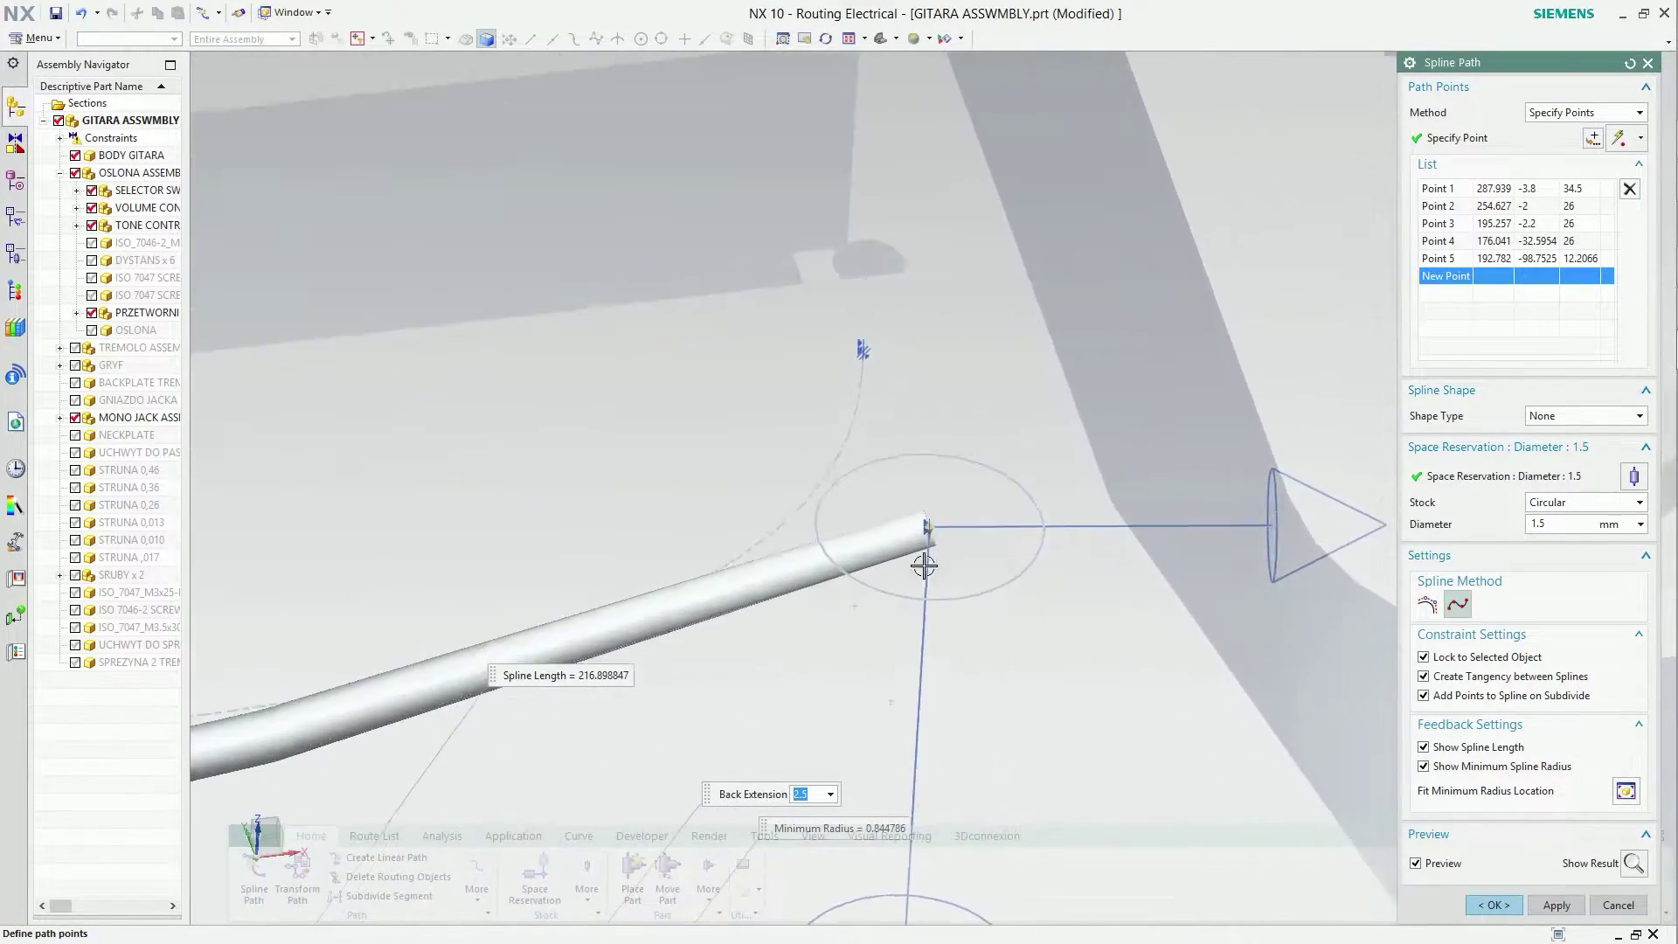
scroll(880, 496, "up", 2)
left_click(871, 456)
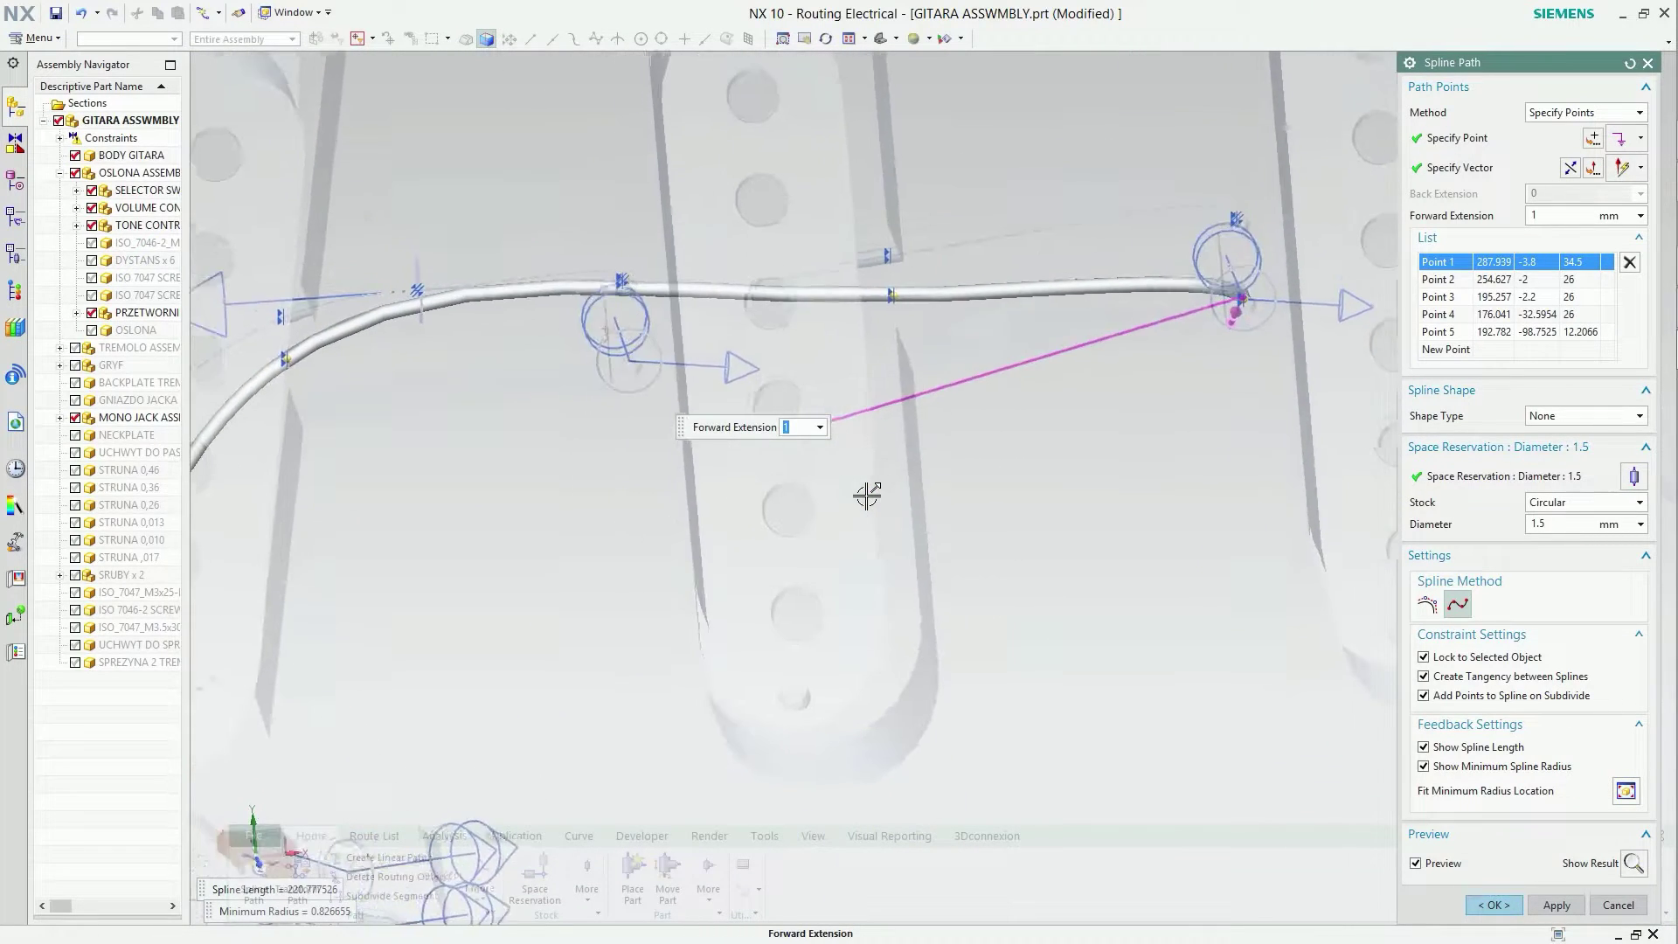
left_click(1473, 351)
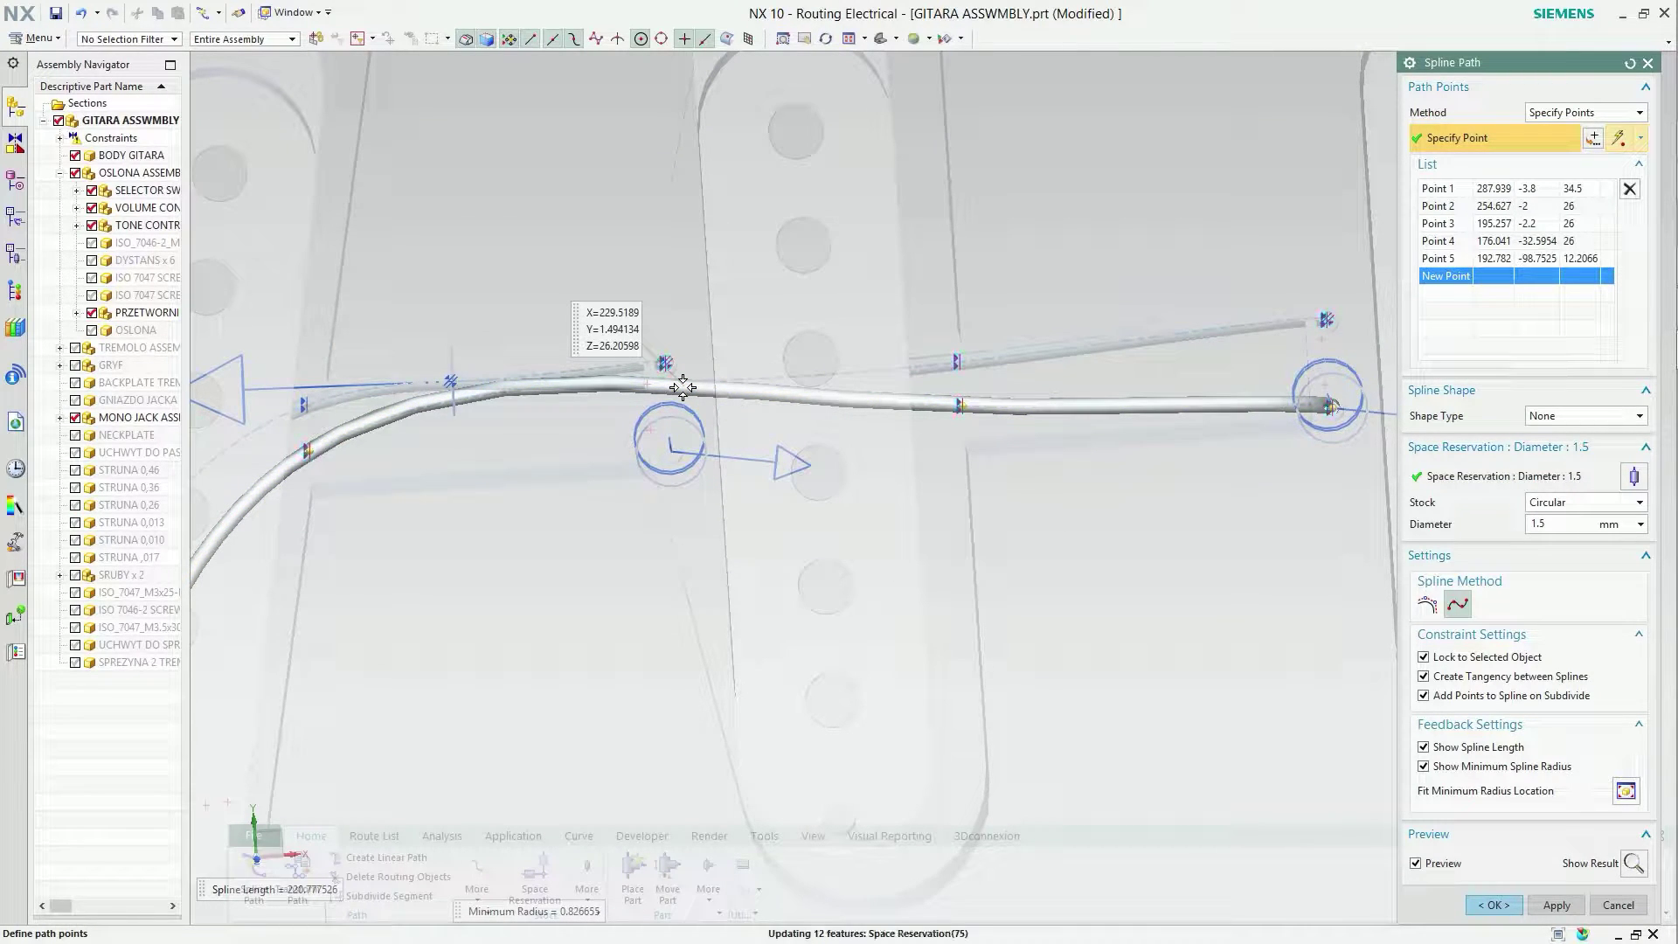
Insert a bend point on the straight run and shift it sideways along YC.
left_click(683, 387)
left_click(682, 387)
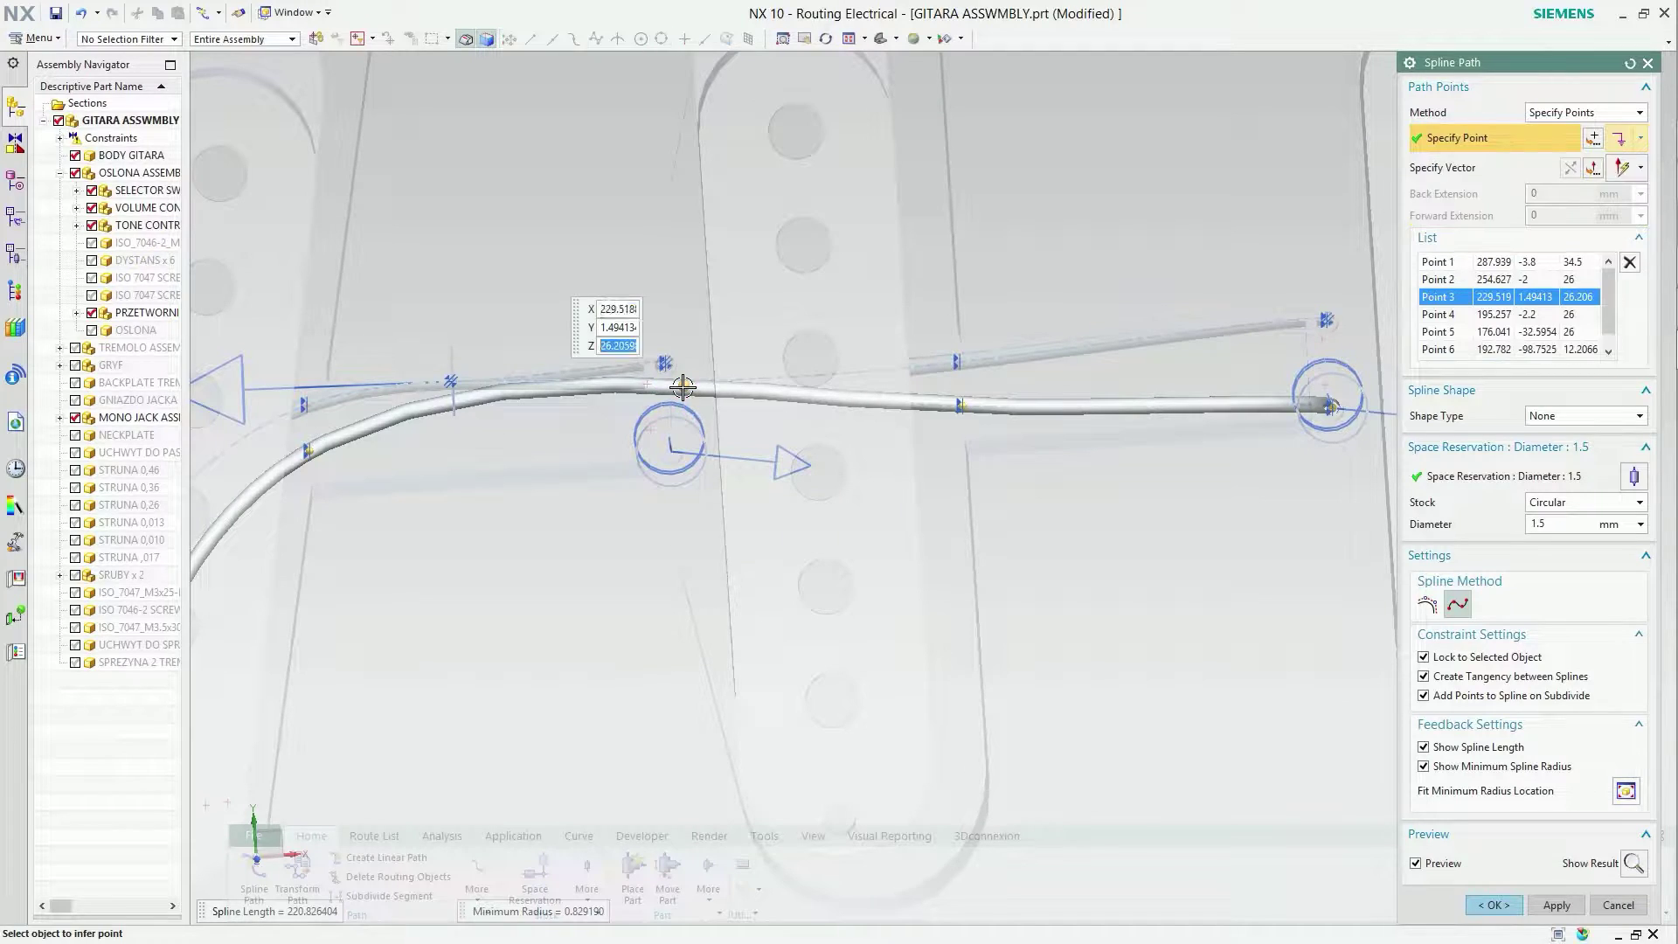
left_click_drag(678, 284, 681, 295)
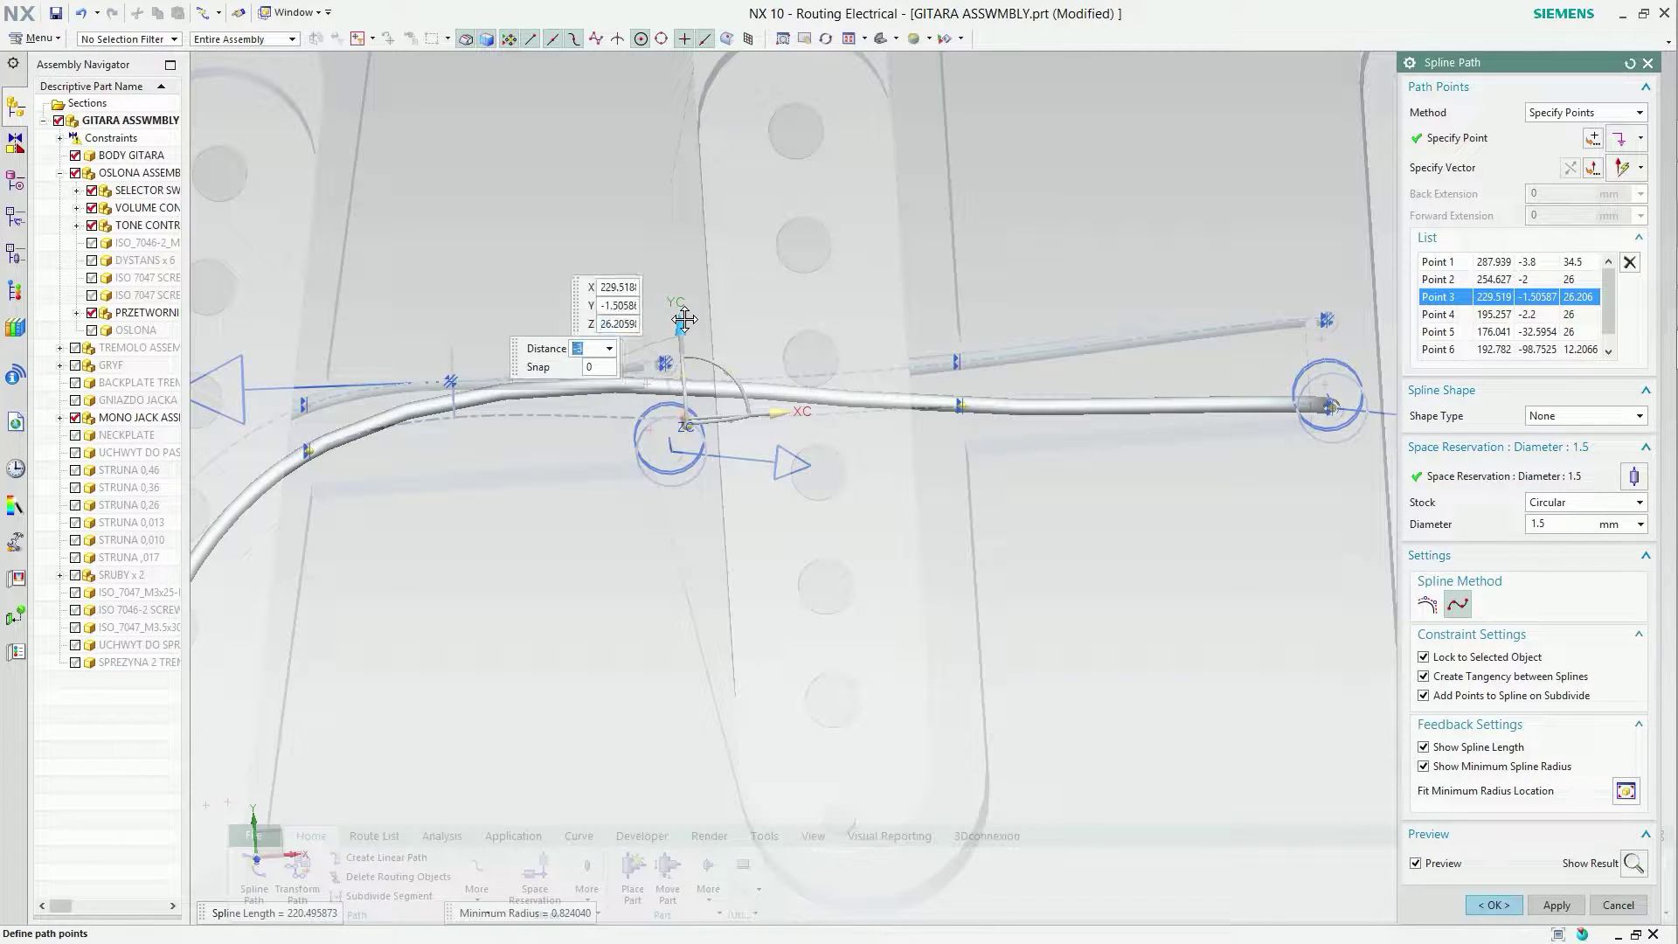
left_click_drag(684, 320, 686, 319)
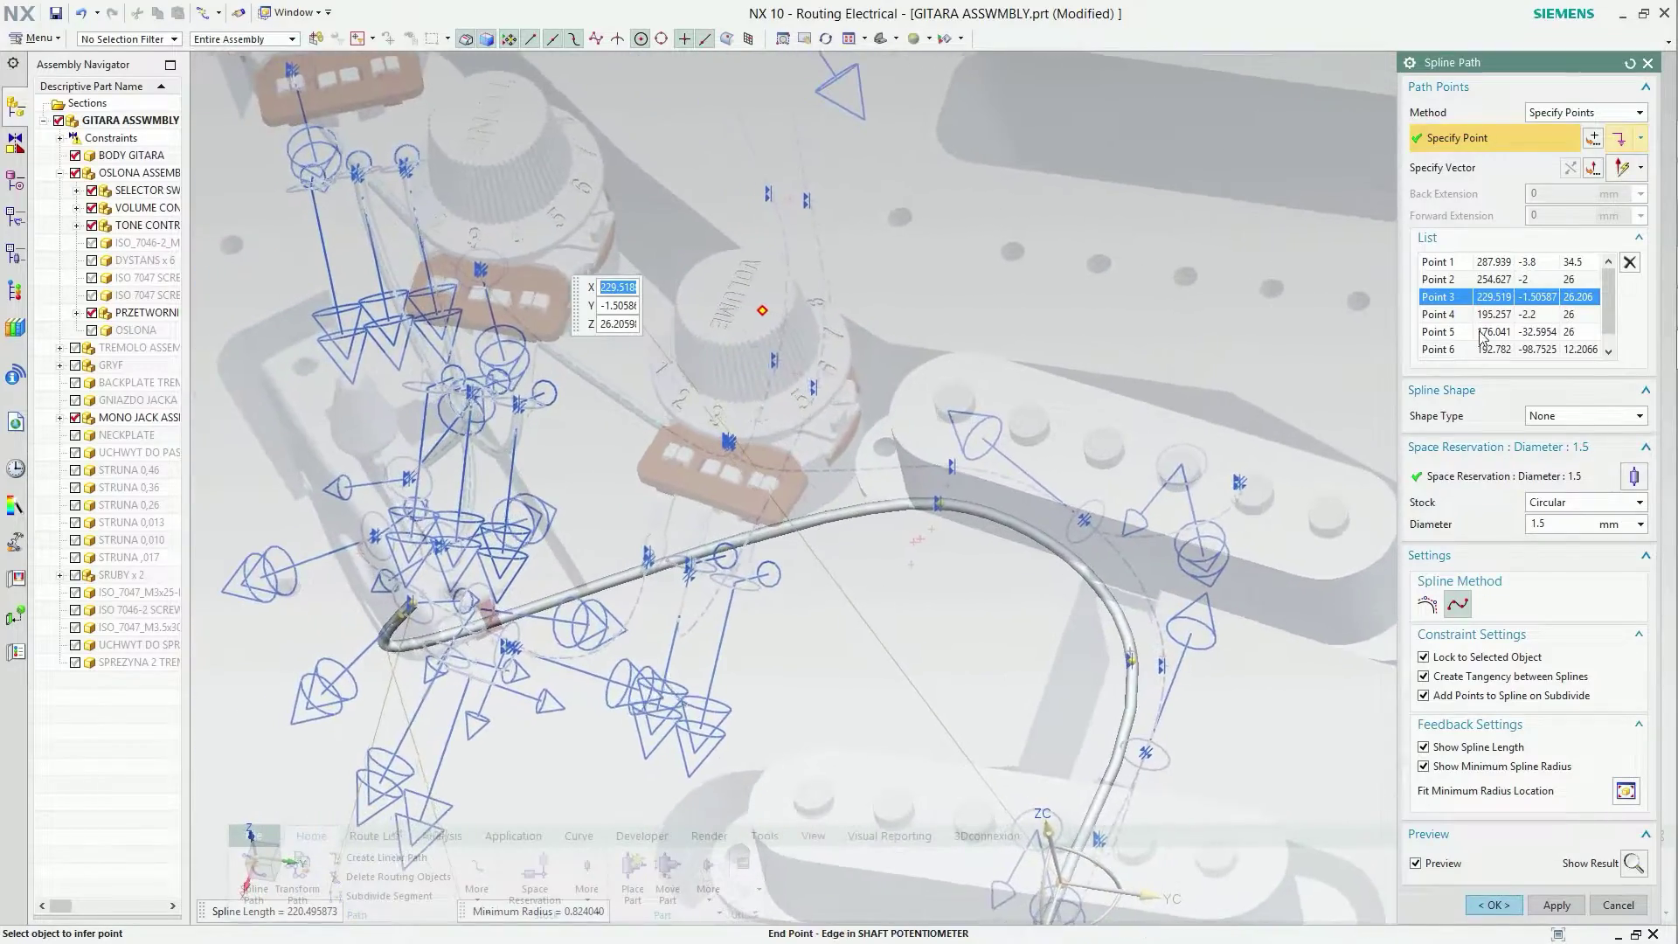
left_click(1444, 350)
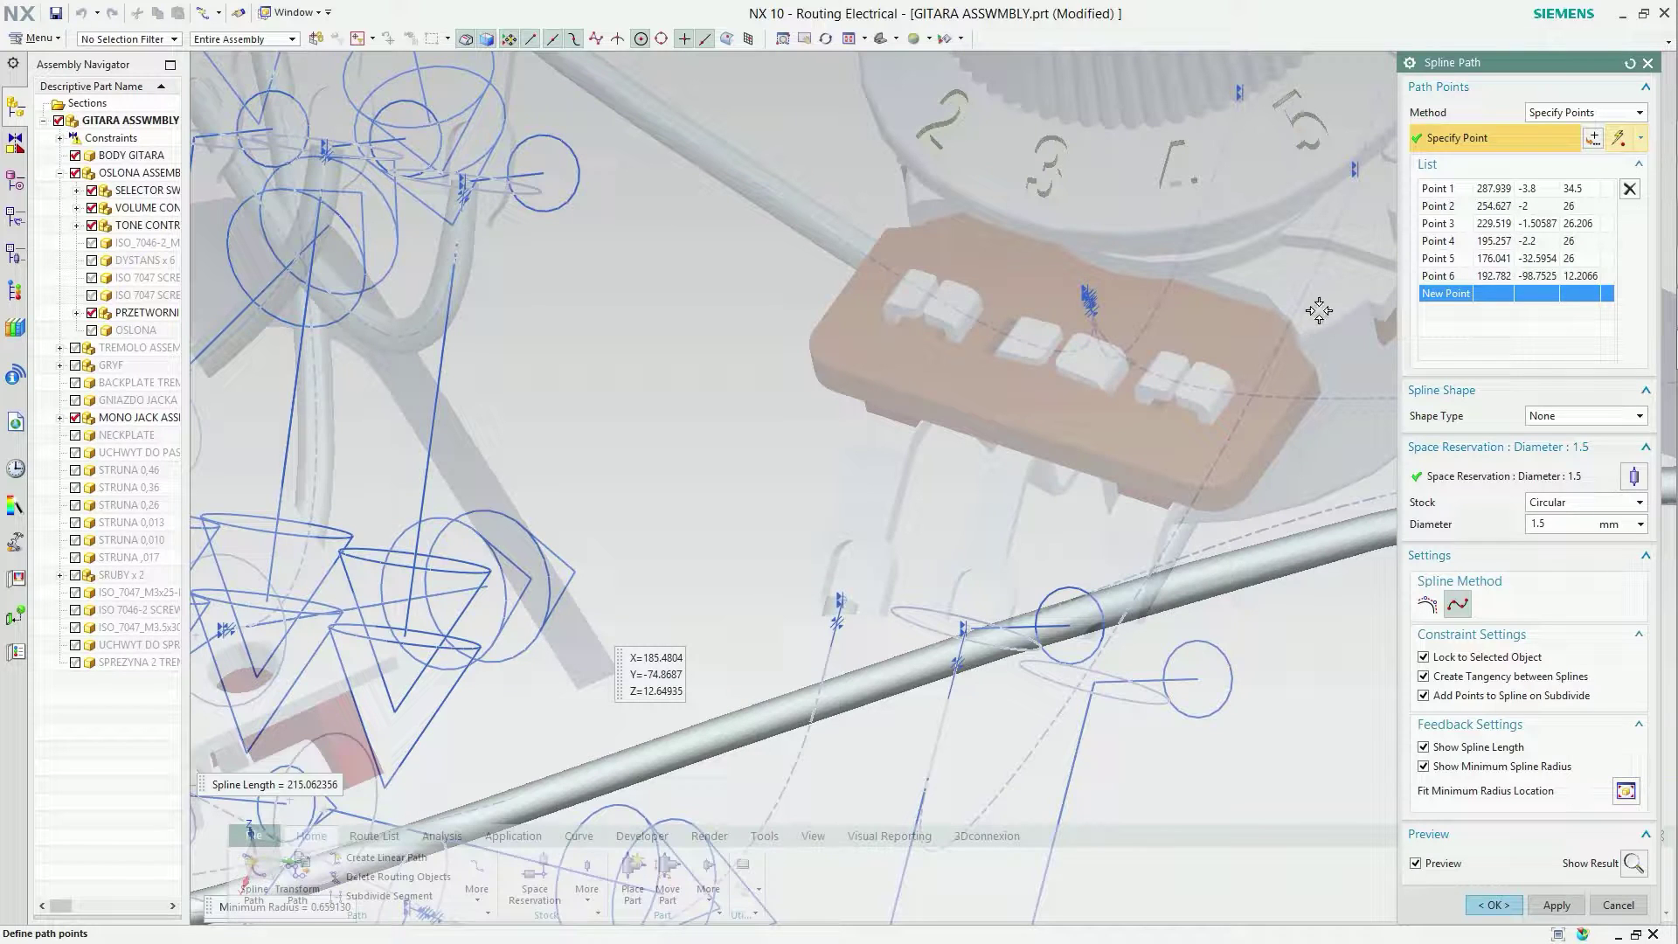
Insert a second bend point on the lower run, raise it 5 mm, and accept the route.
left_click(686, 725)
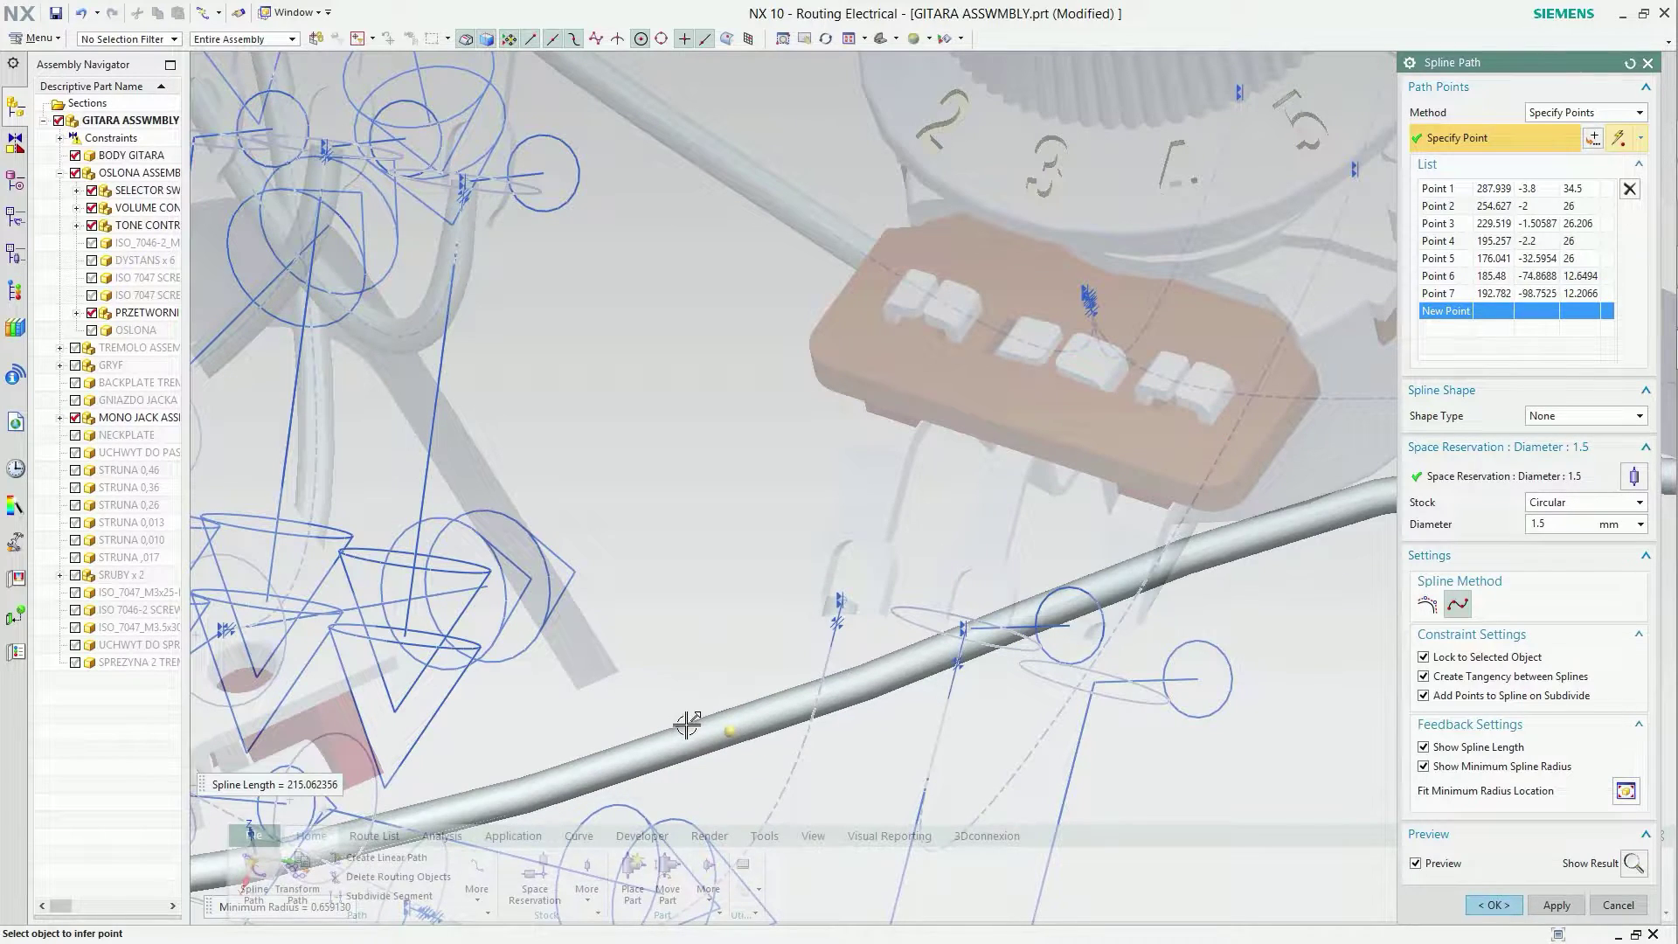
left_click(736, 733)
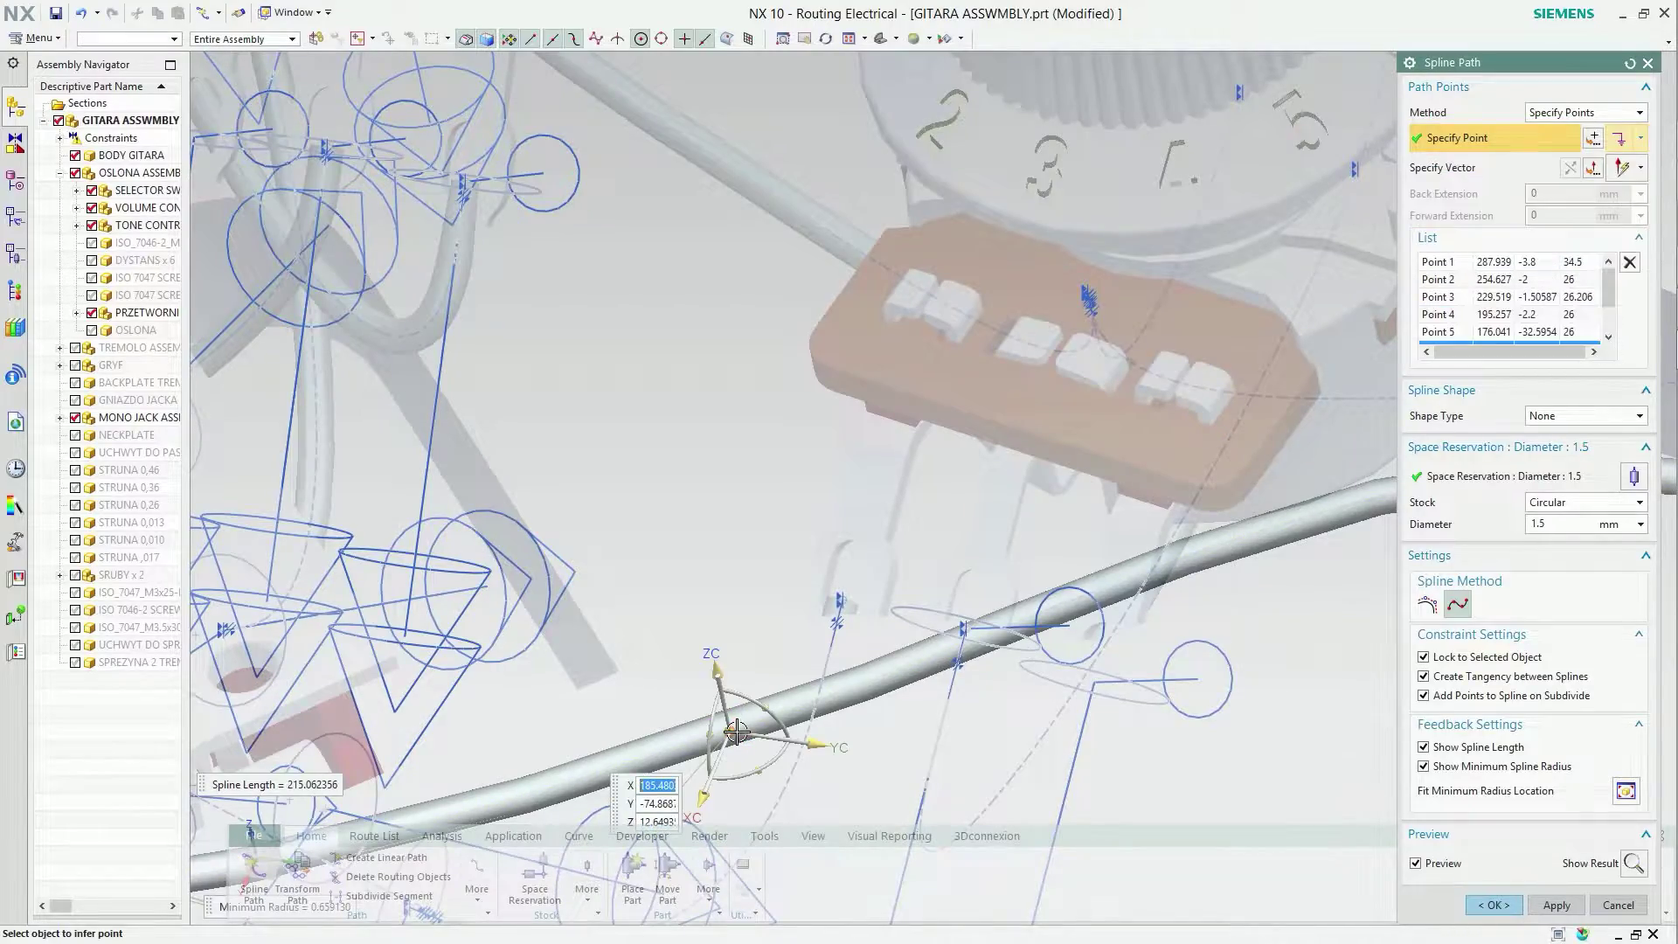
mouse_move(727, 678)
middle_mouse_down()
mouse_move(759, 603)
mouse_move(732, 563)
middle_mouse_up()
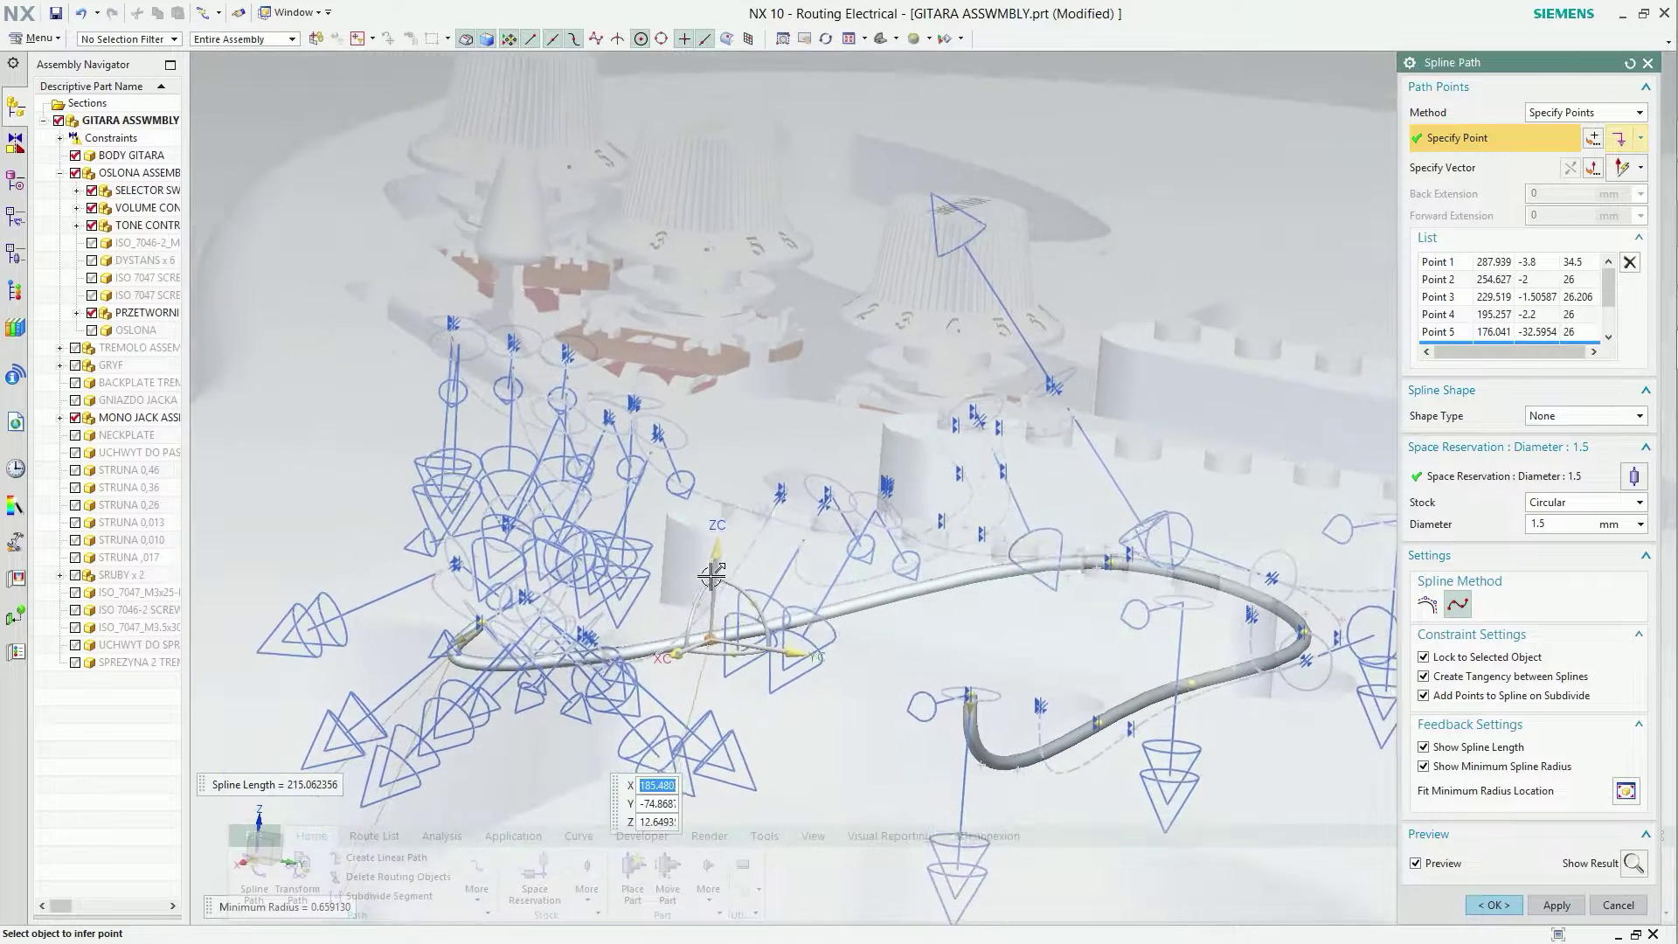
left_click_drag(733, 564, 735, 524)
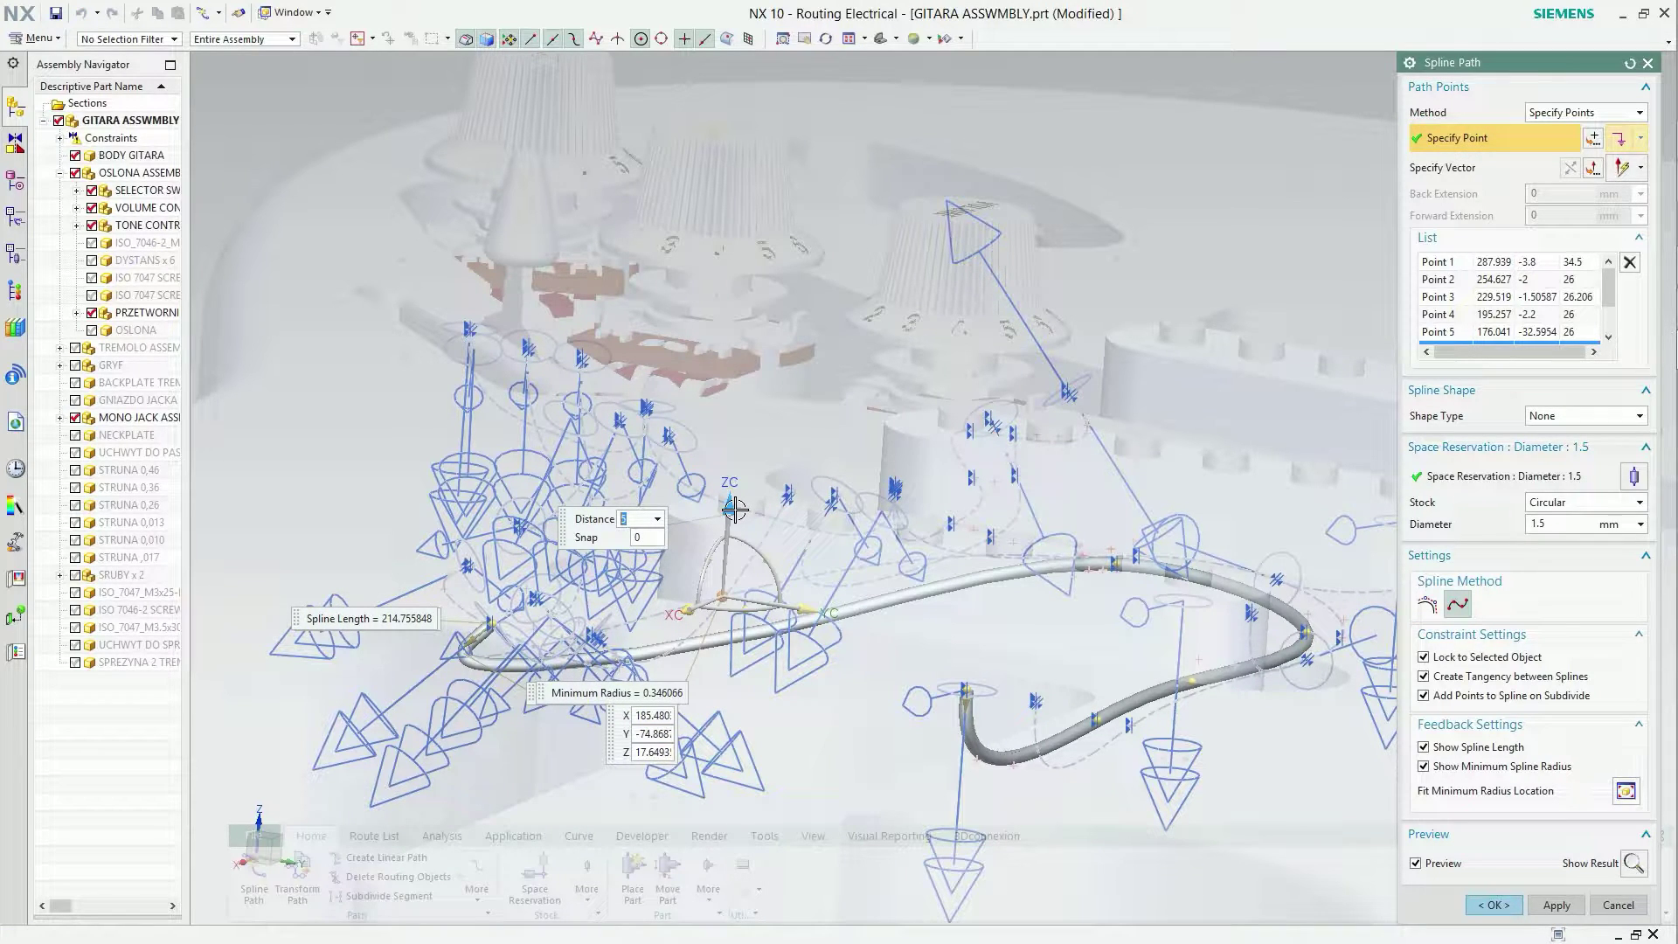
scroll(735, 509, "down", 2)
scroll(735, 509, "down", 2)
scroll(735, 508, "down", 3)
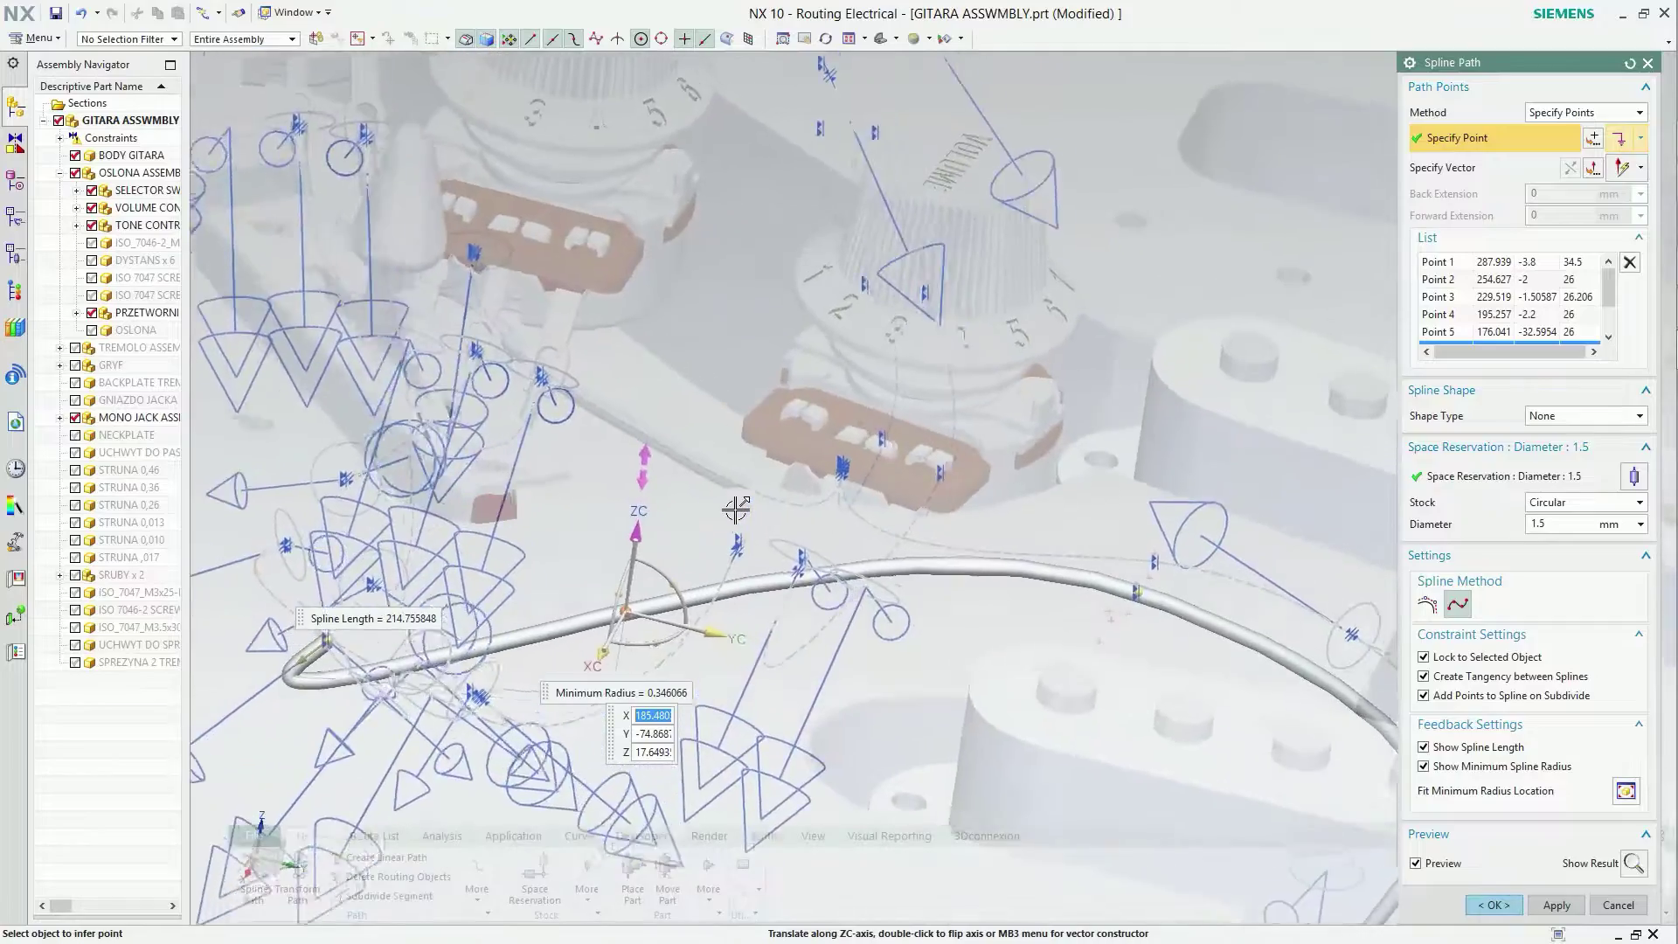
scroll(735, 509, "down", 2)
scroll(735, 508, "down", 2)
scroll(735, 509, "down", 1)
scroll(735, 509, "down", 2)
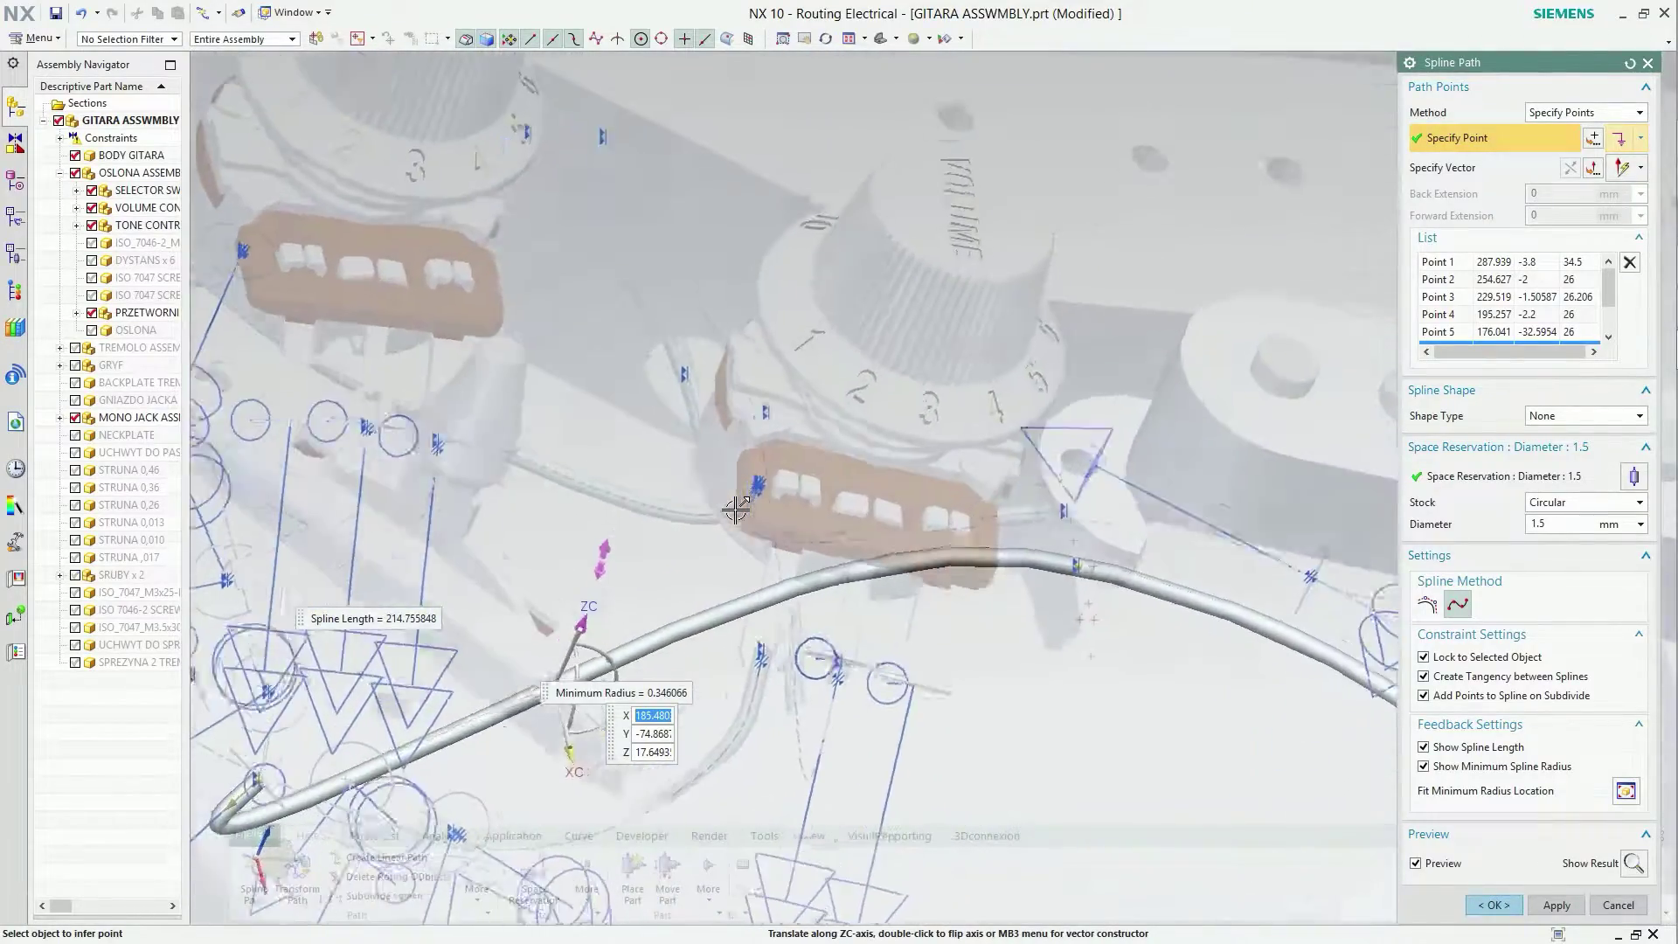
scroll(735, 508, "up", 2)
scroll(735, 509, "up", 2)
scroll(735, 509, "up", 2)
scroll(735, 508, "up", 2)
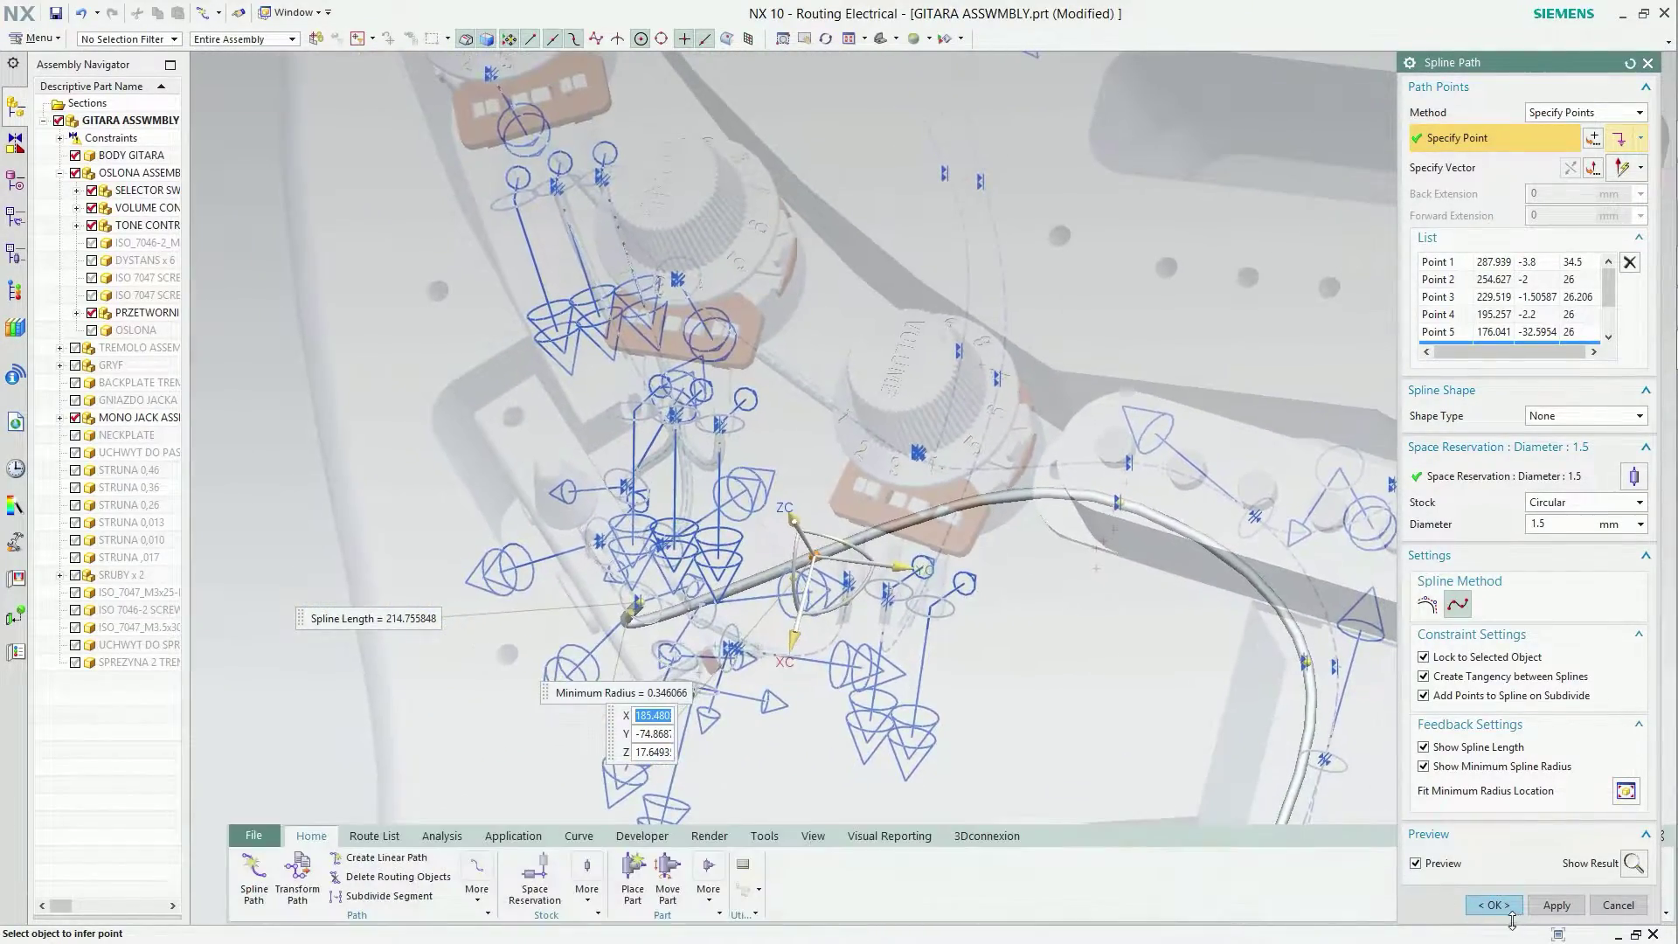
left_click(1496, 905)
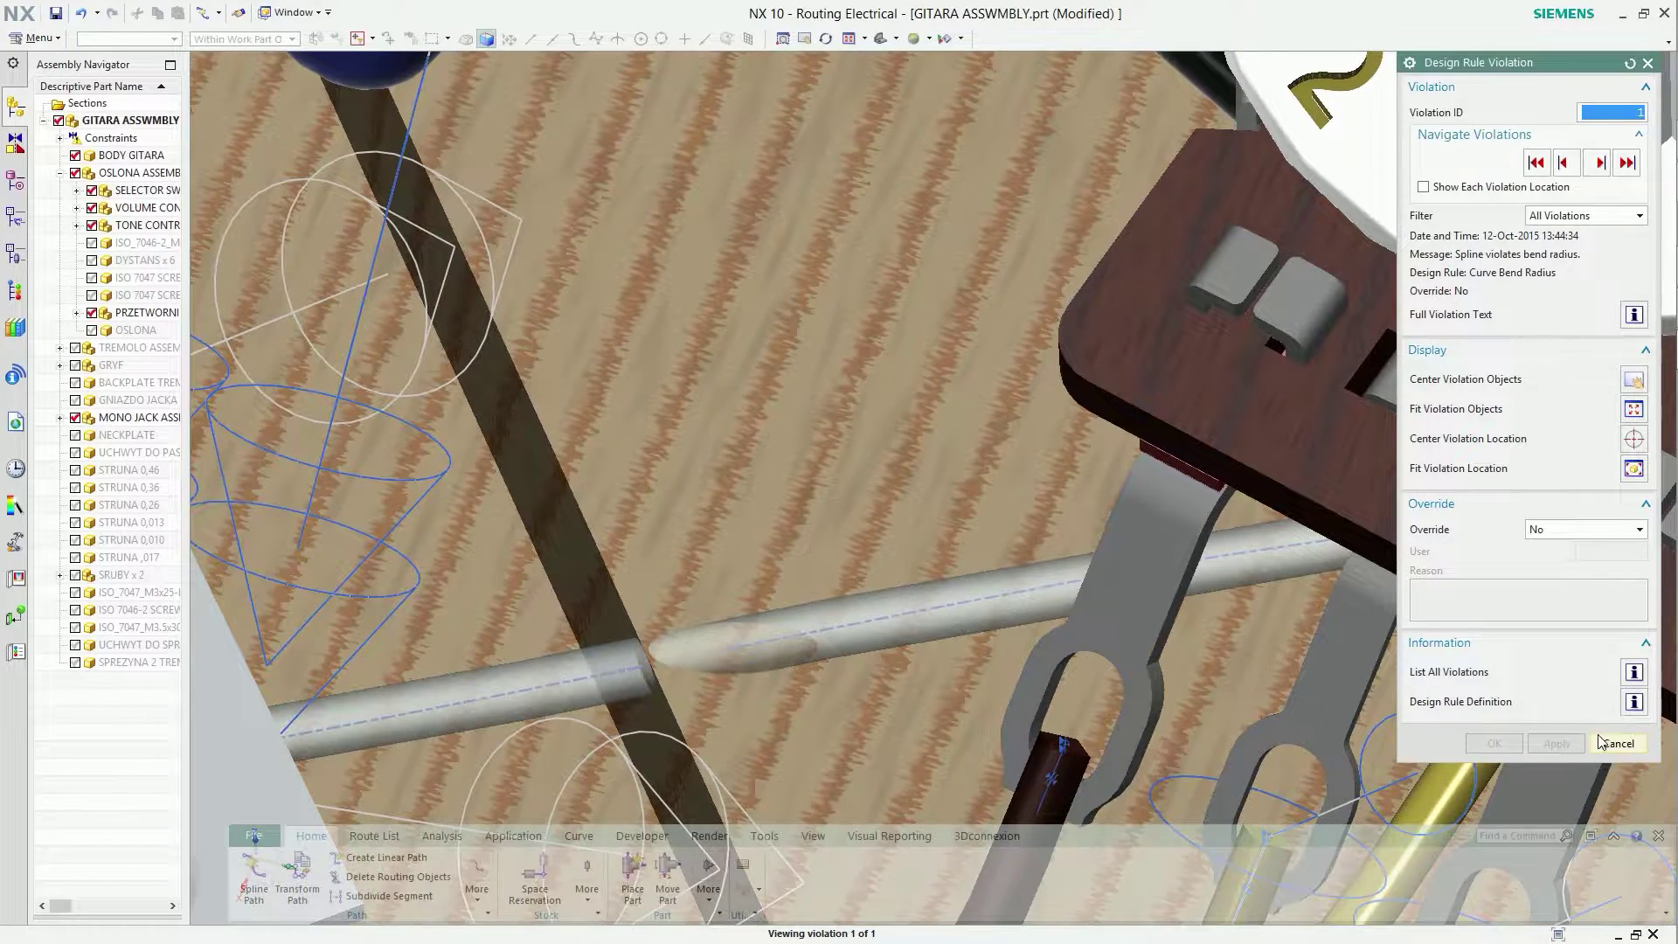
Cancel the Design Rule Violation dialog reporting the bend-radius violation.
left_click(1618, 743)
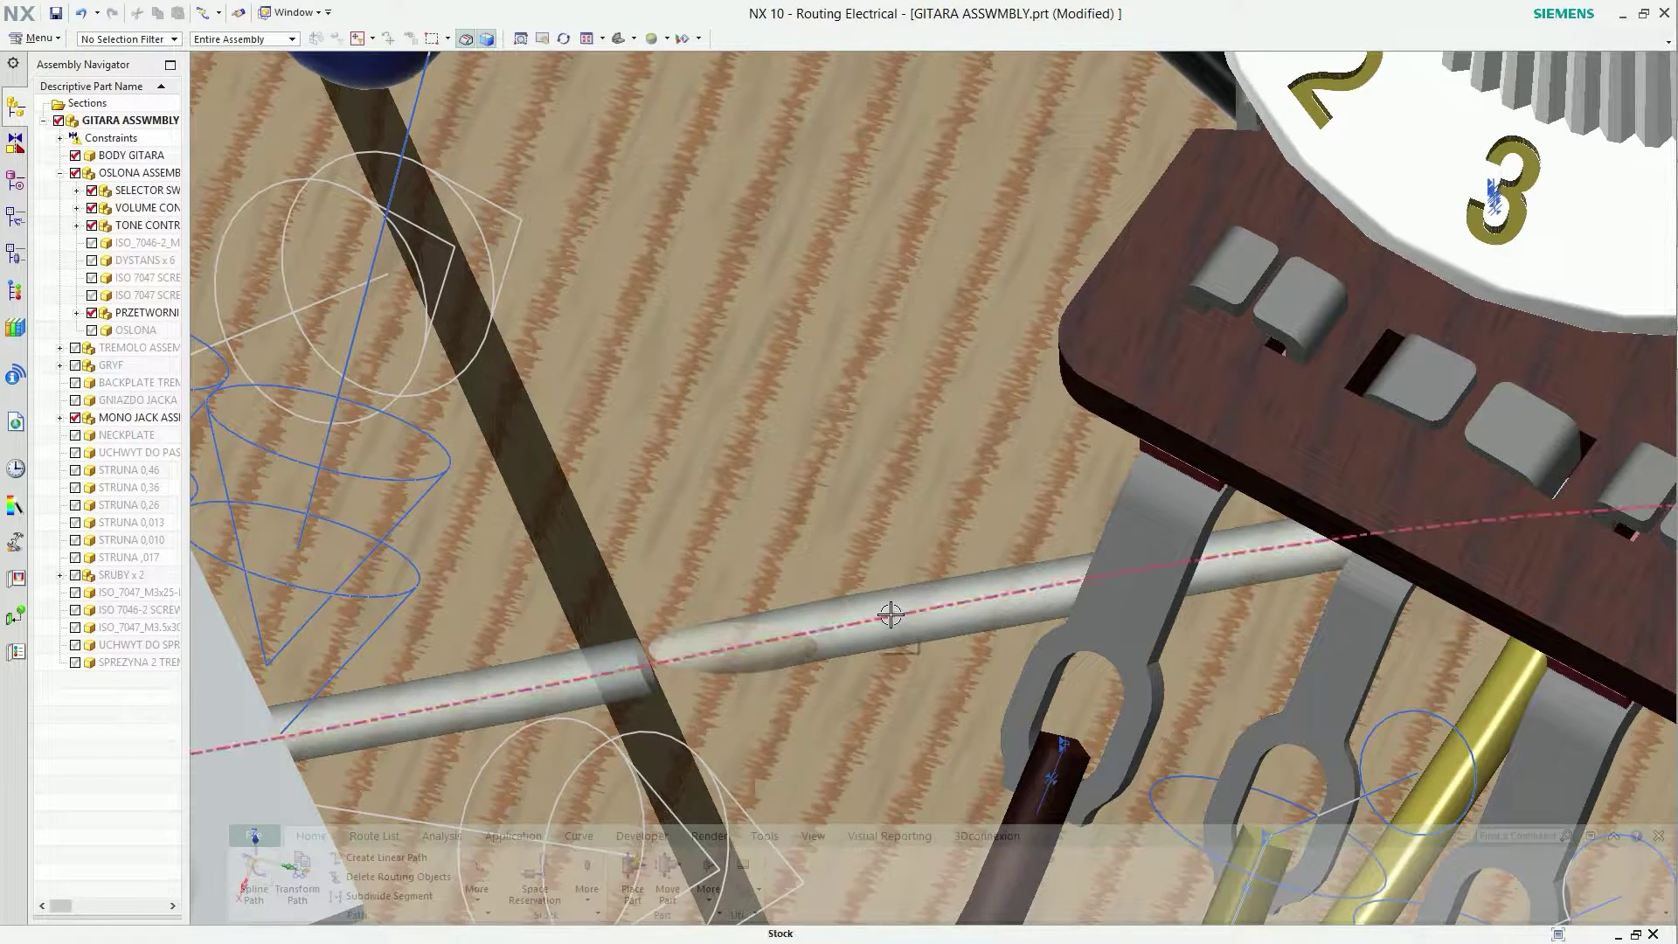
Reopen the wire's spline, select Point 6, rotate its axes 33° and shift it 0.5 mm in YC.
double_click(891, 615)
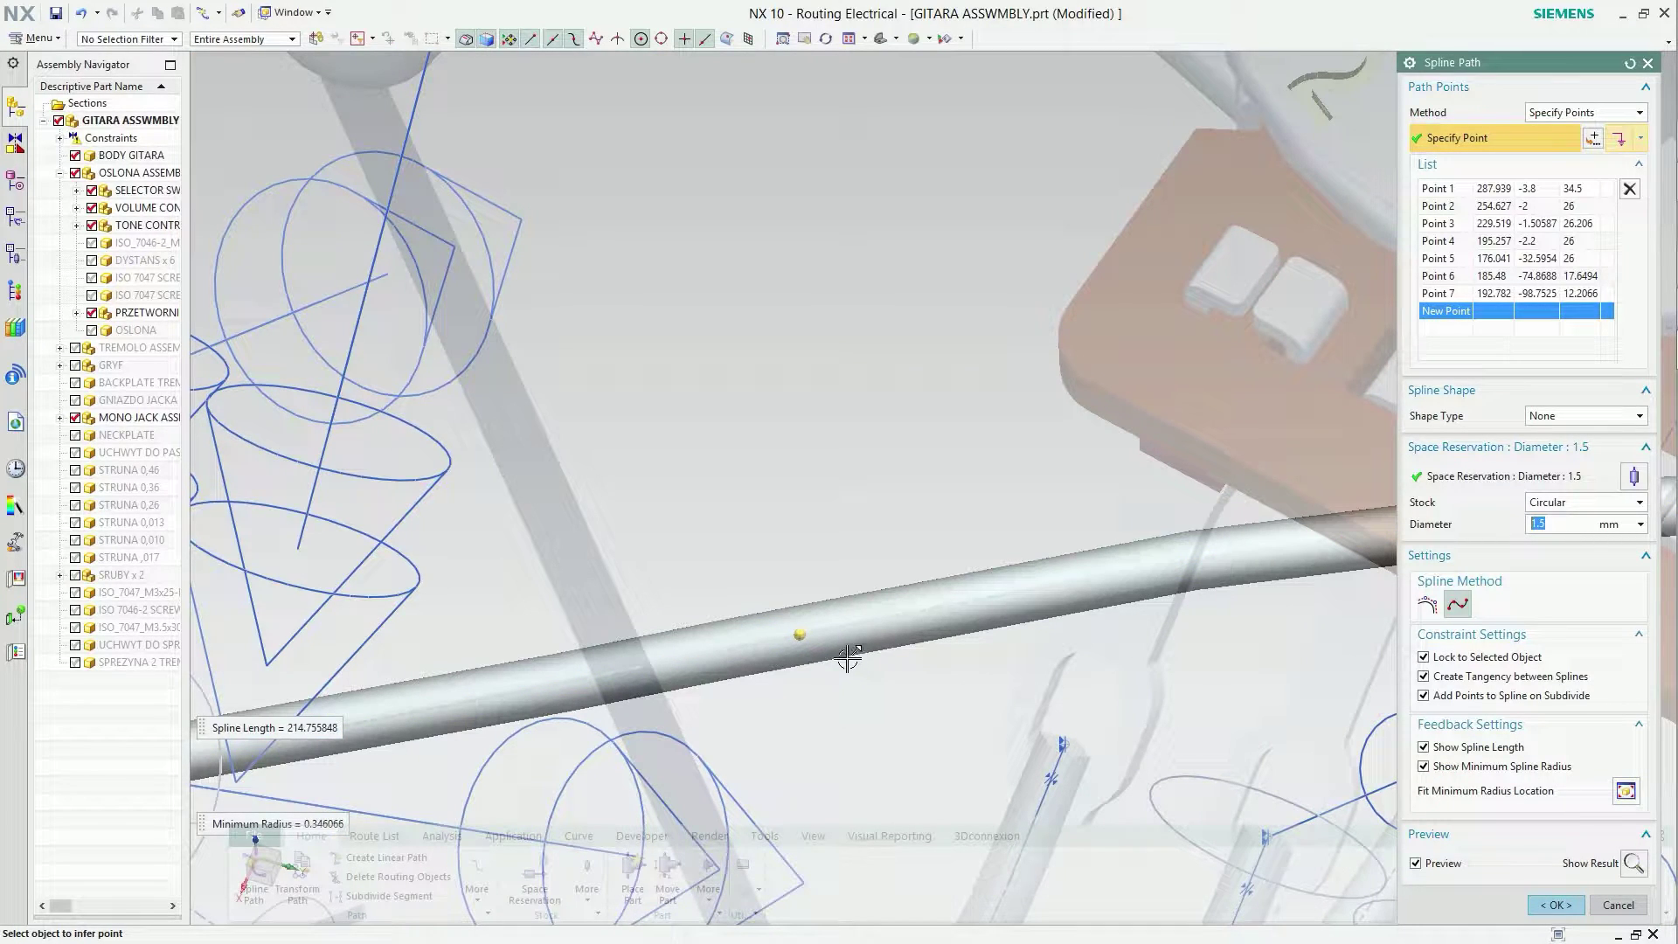
left_click(799, 631)
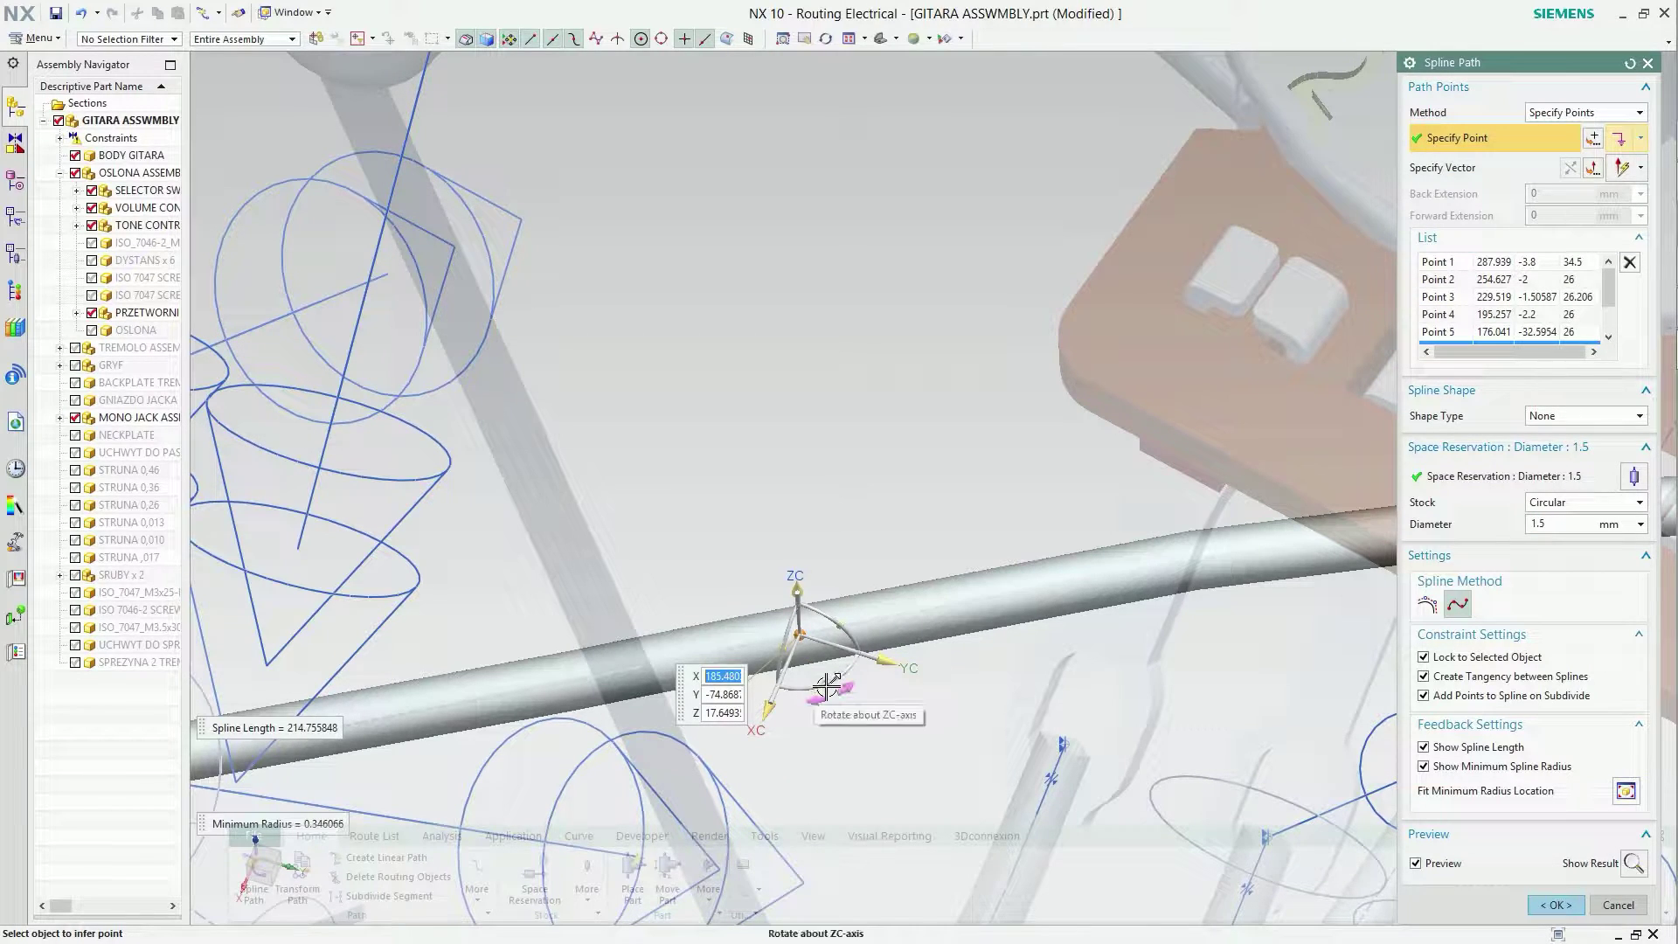
left_click_drag(825, 687, 841, 623)
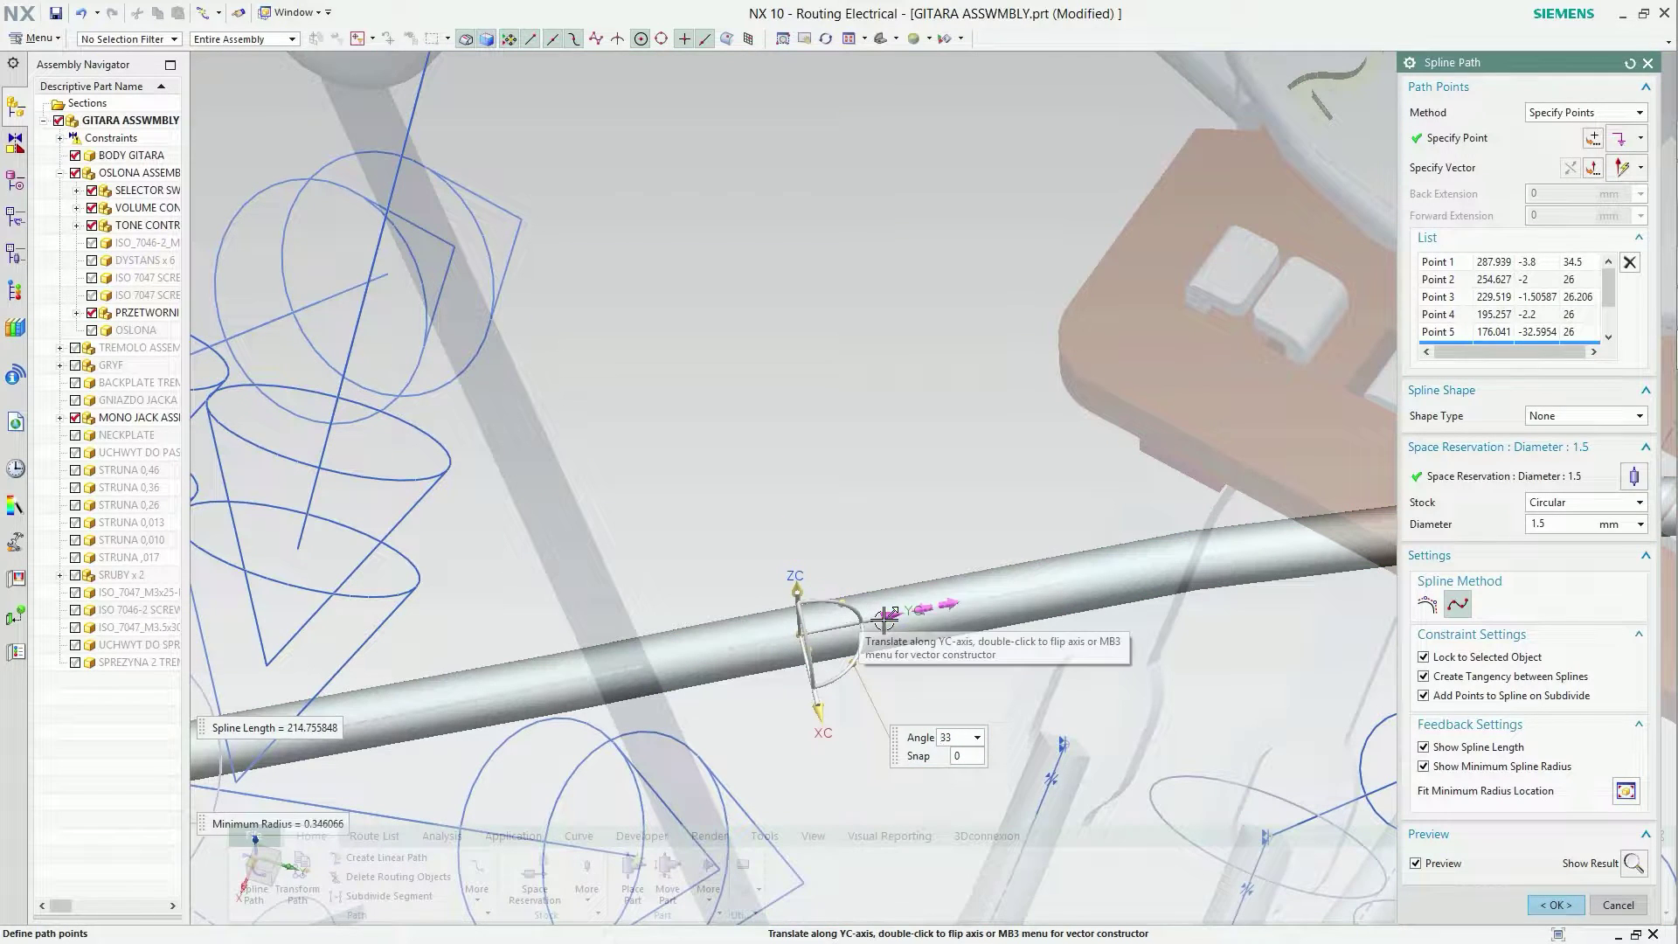
mouse_move(883, 617)
left_mouse_down()
mouse_move(688, 640)
mouse_move(739, 637)
left_mouse_up()
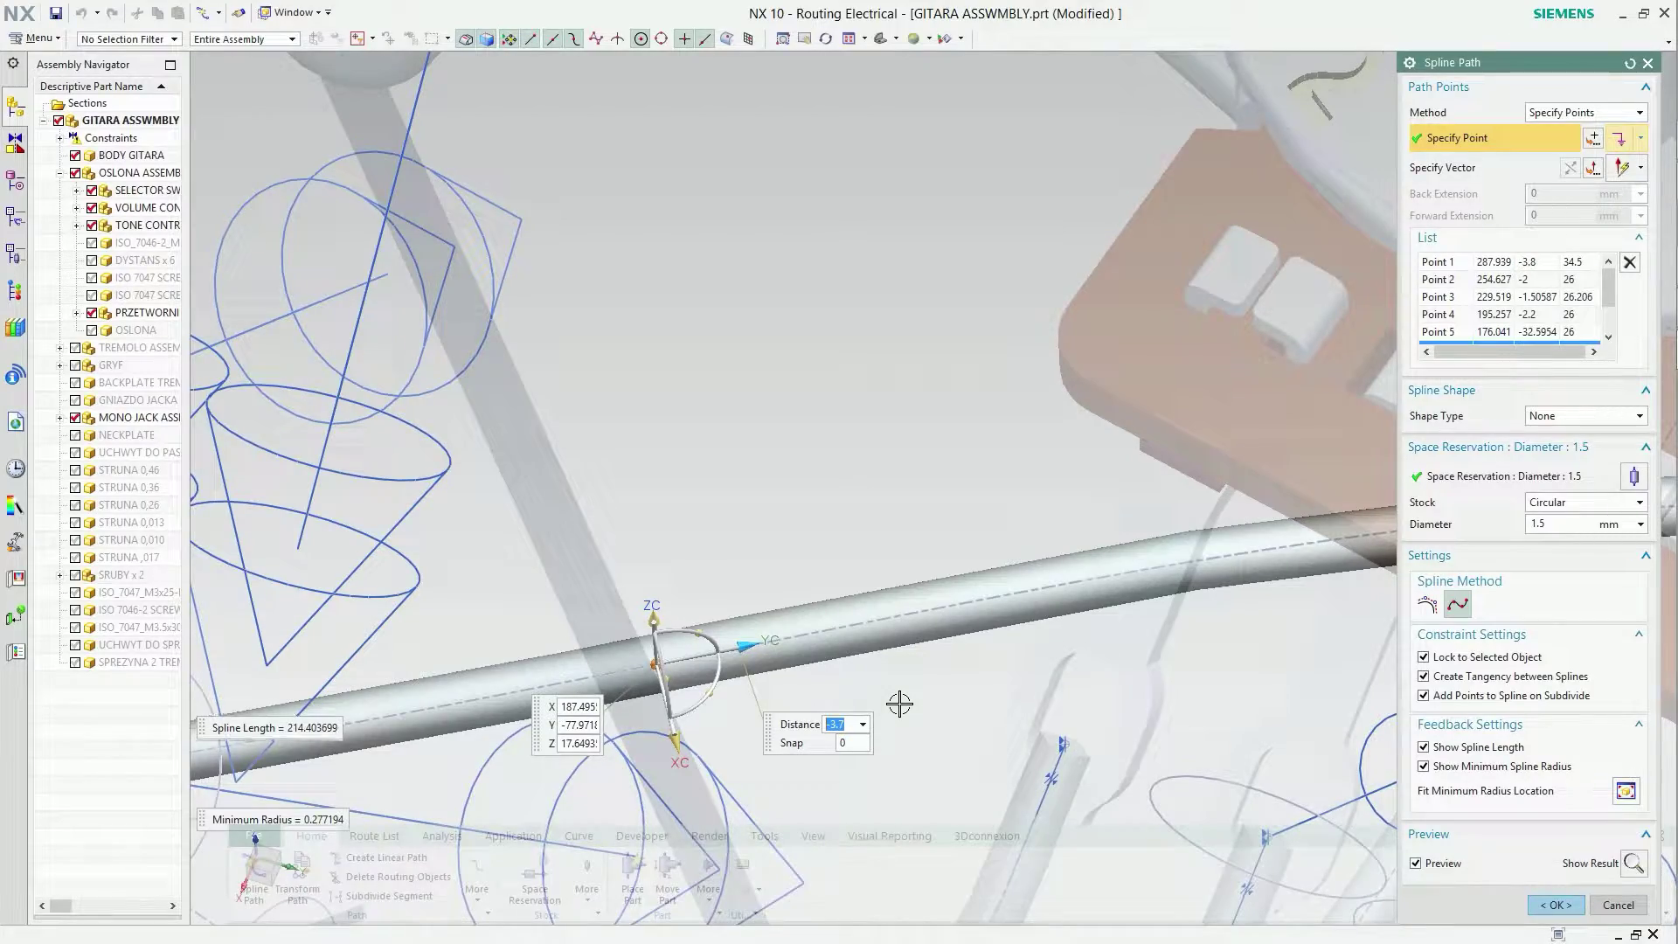
Move Point 6 along ZC and slide it along XC to relax the bend.
scroll(899, 704, "down", 1)
scroll(900, 704, "down", 2)
scroll(899, 703, "down", 2)
scroll(899, 704, "down", 2)
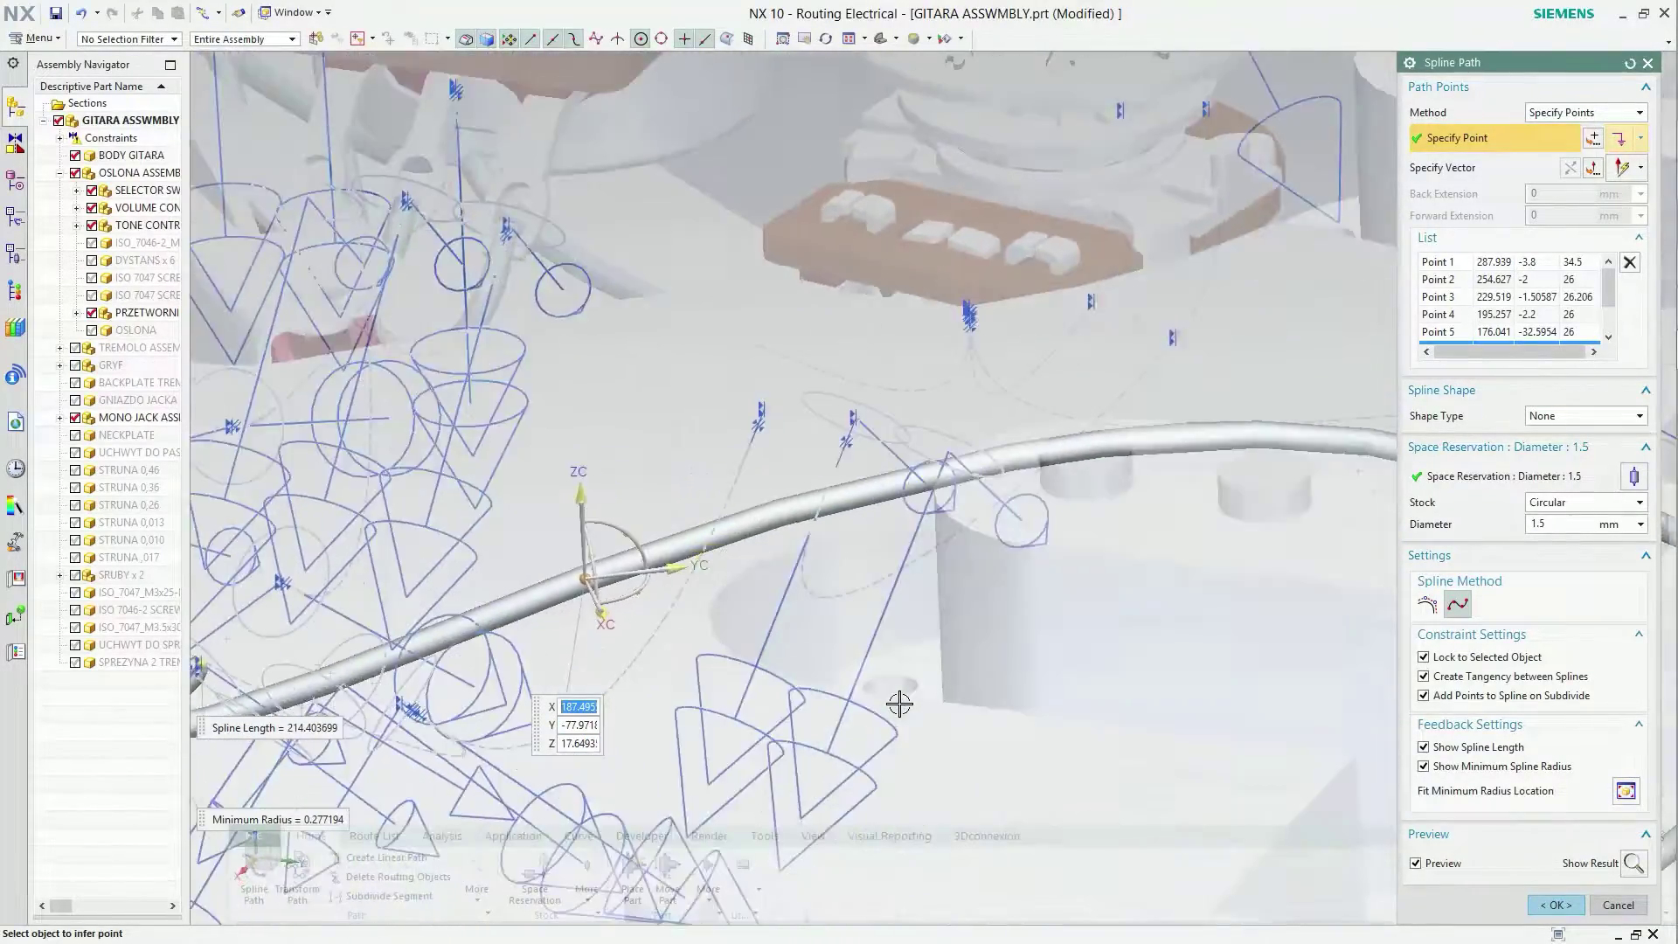
scroll(899, 704, "down", 2)
scroll(842, 705, "up", 2)
scroll(712, 667, "up", 2)
scroll(696, 626, "up", 1)
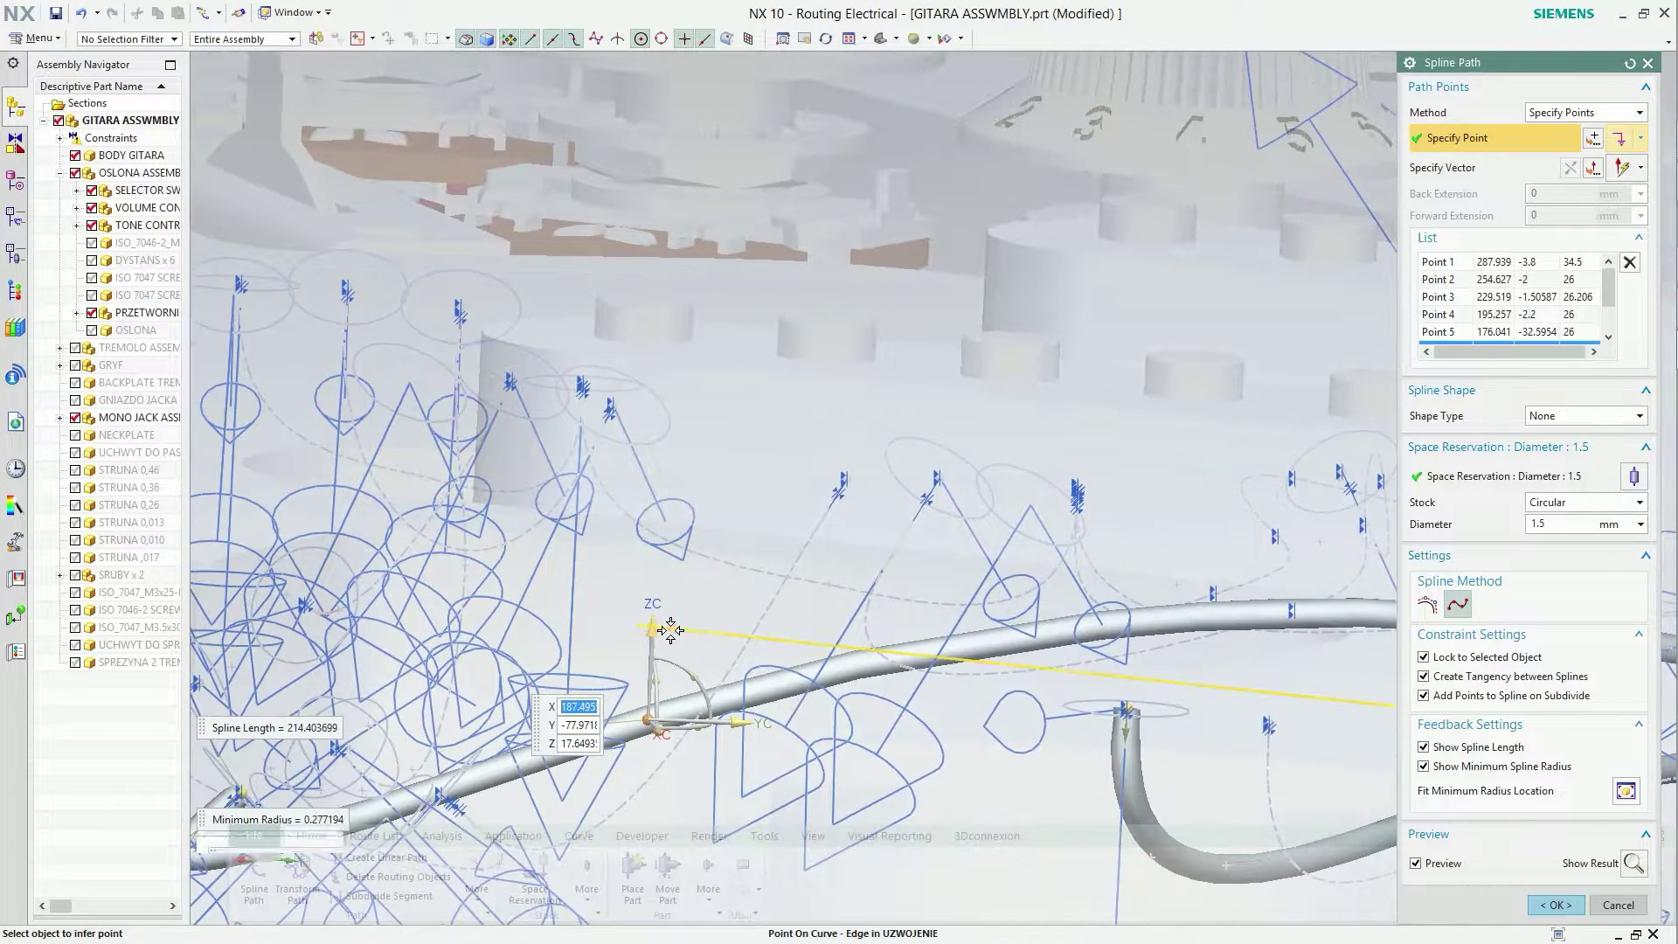
left_click(658, 617)
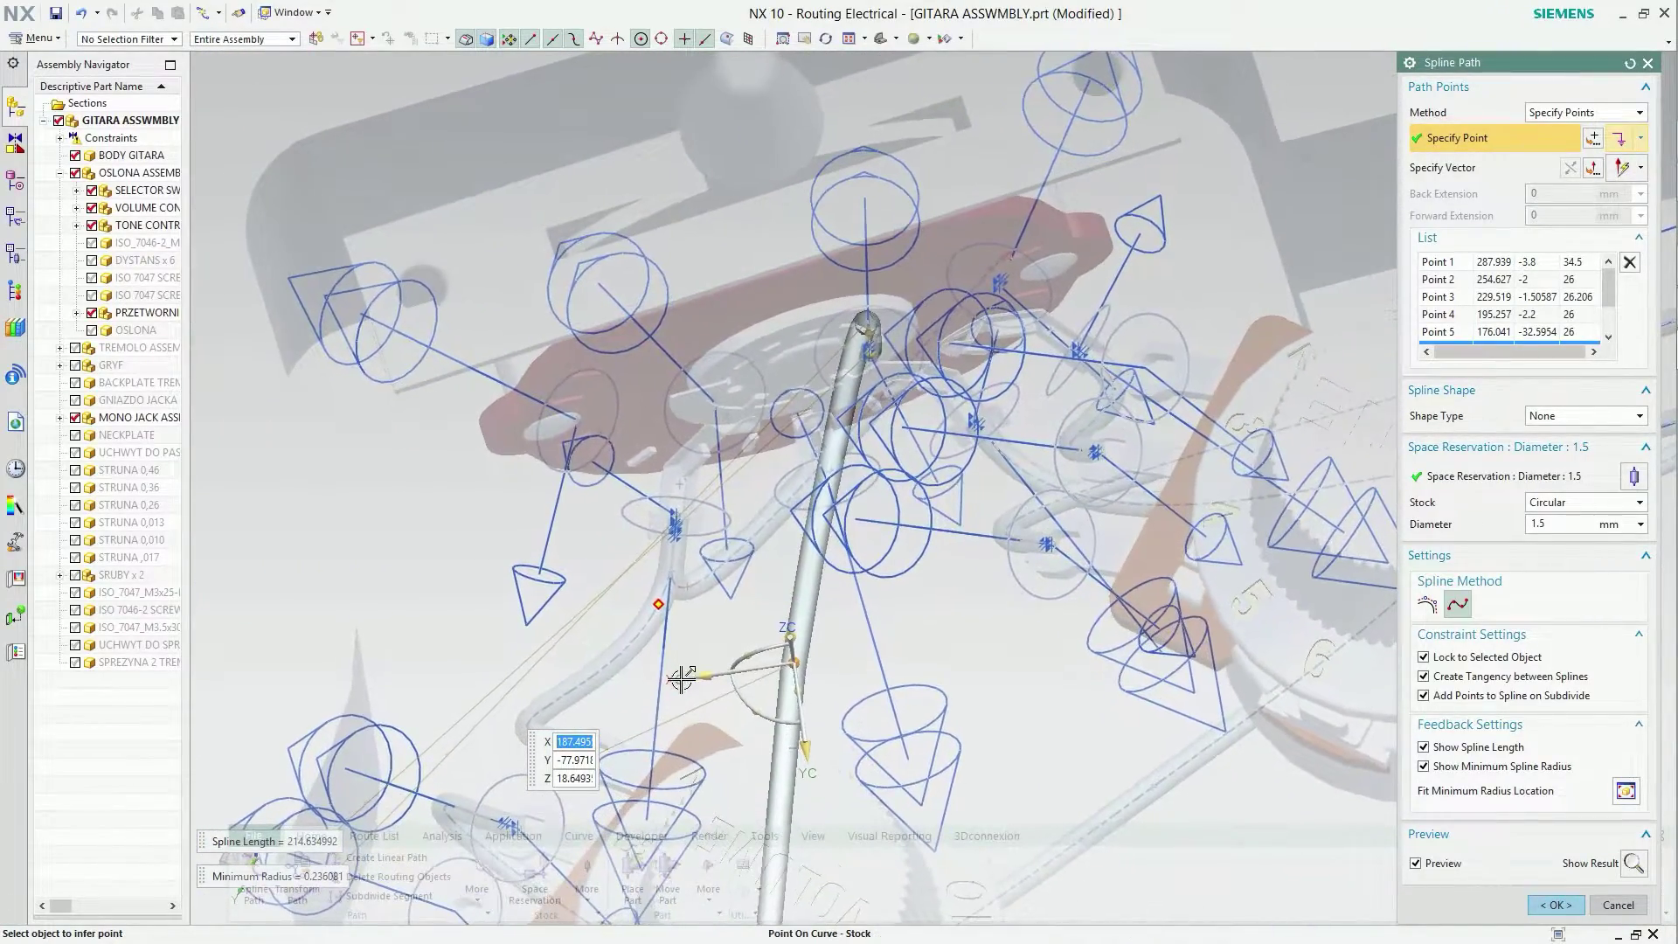
mouse_move(686, 681)
left_mouse_down()
mouse_move(667, 683)
mouse_move(803, 681)
left_mouse_up()
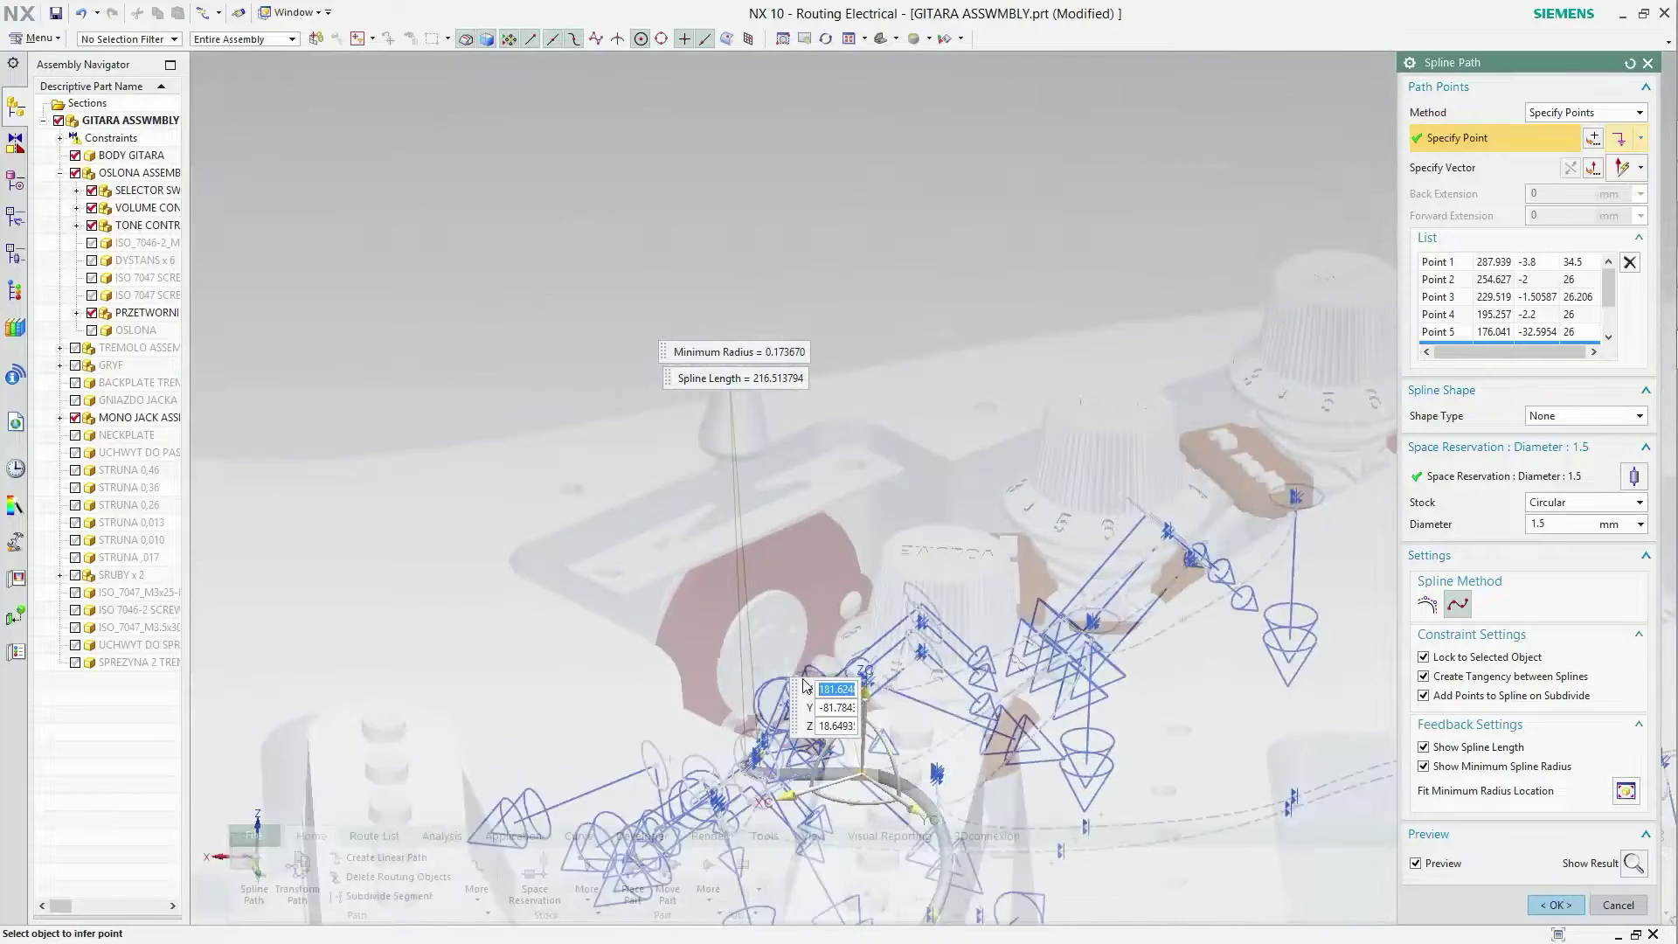
Accept the adjusted wire route and cancel the repeated bend-radius violation report.
left_click(1557, 906)
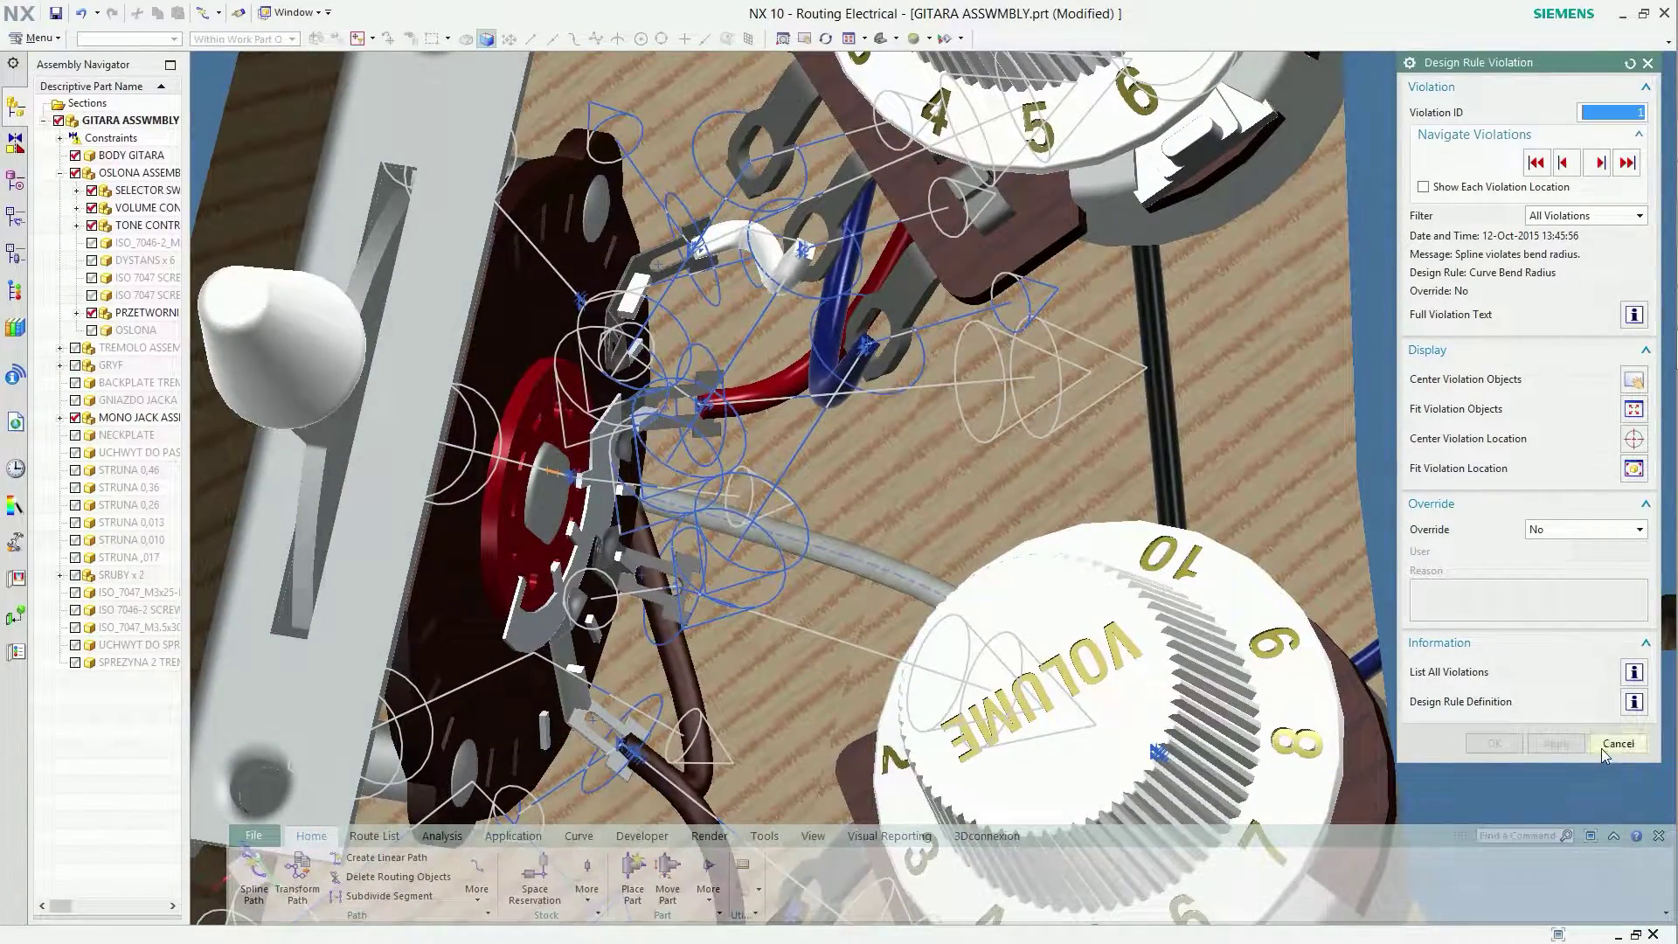
left_click(1601, 748)
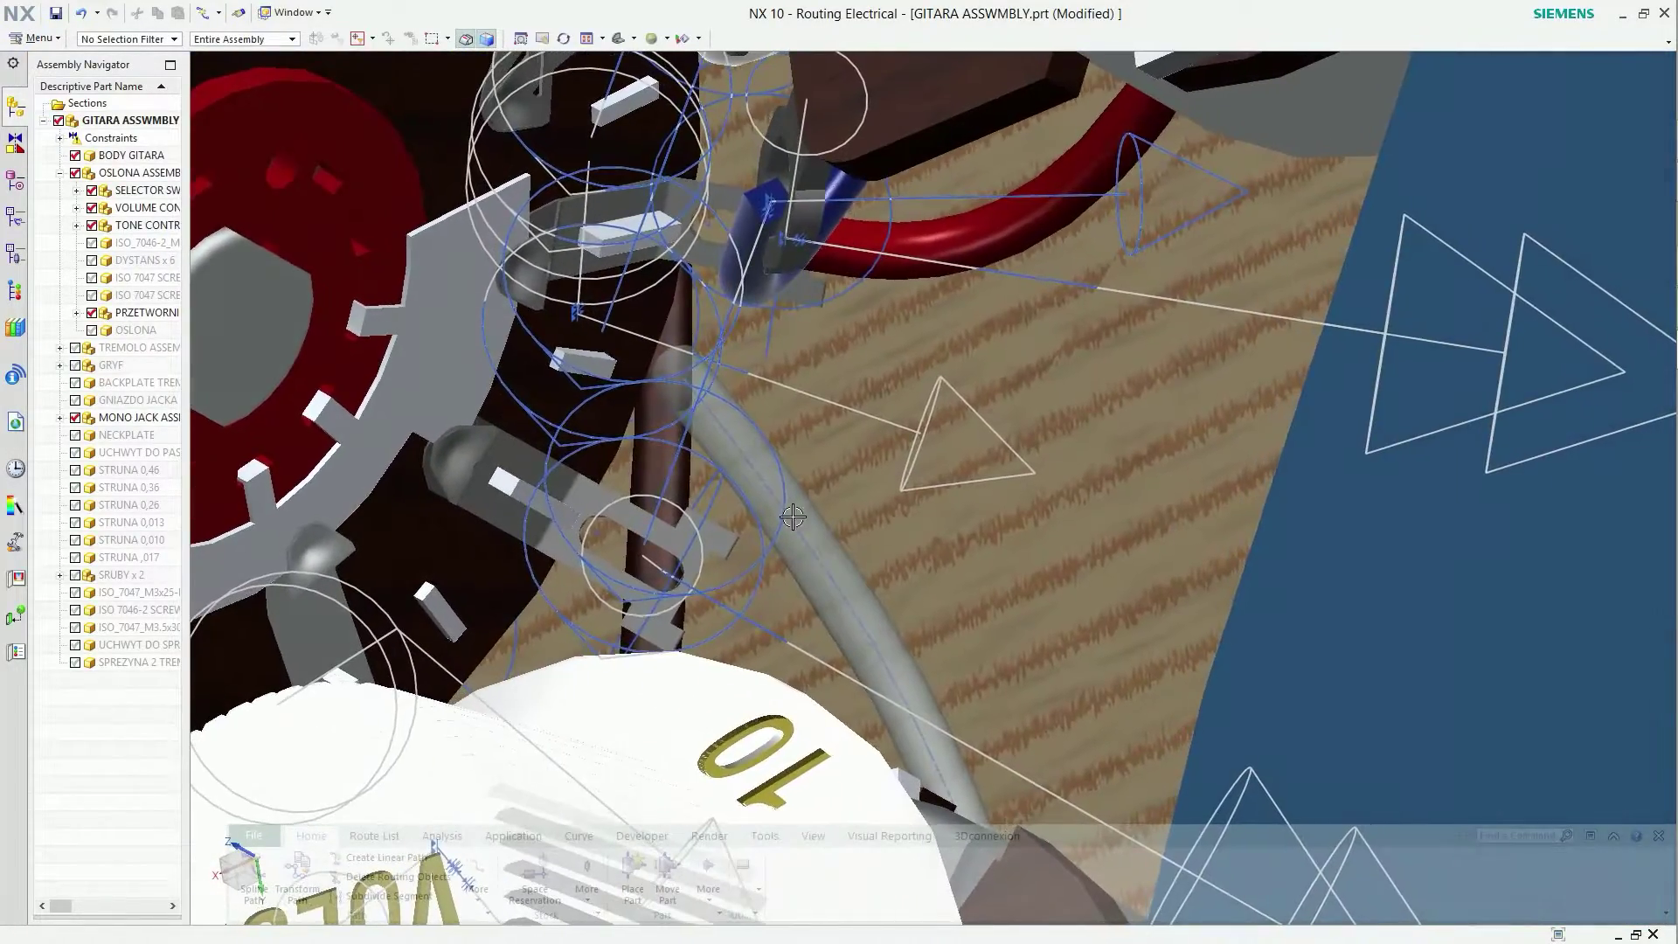
Lower a new point on the grey wire's spline along ZC and accept the roughly 215.6 mm path.
double_click(739, 454)
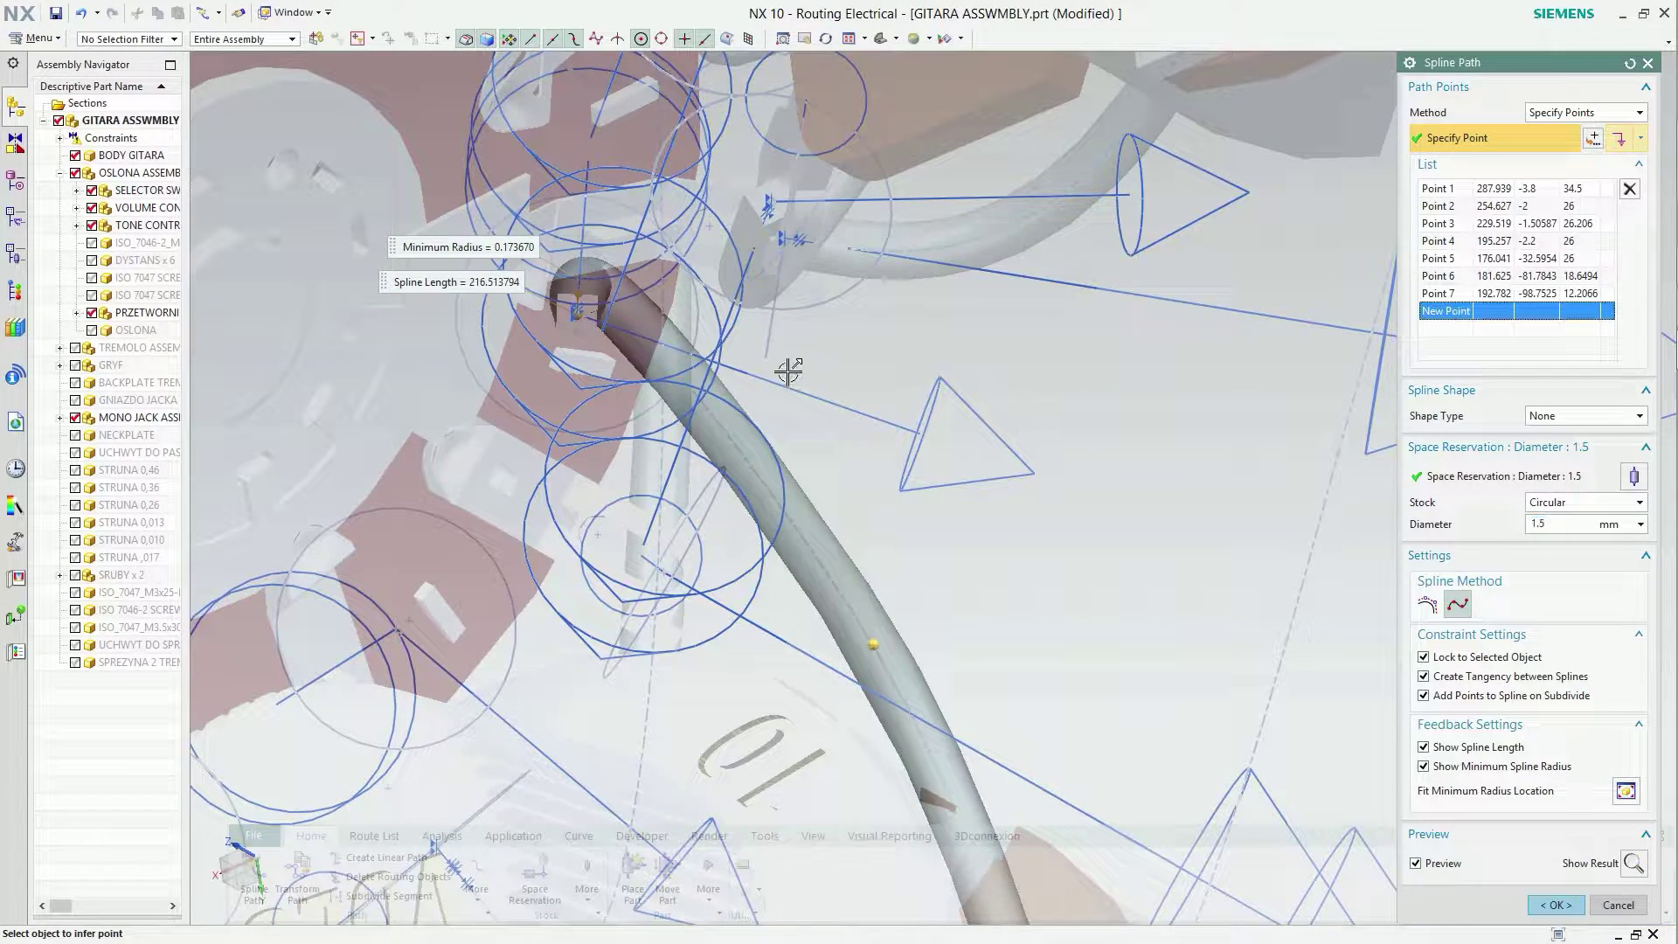
left_click(709, 414)
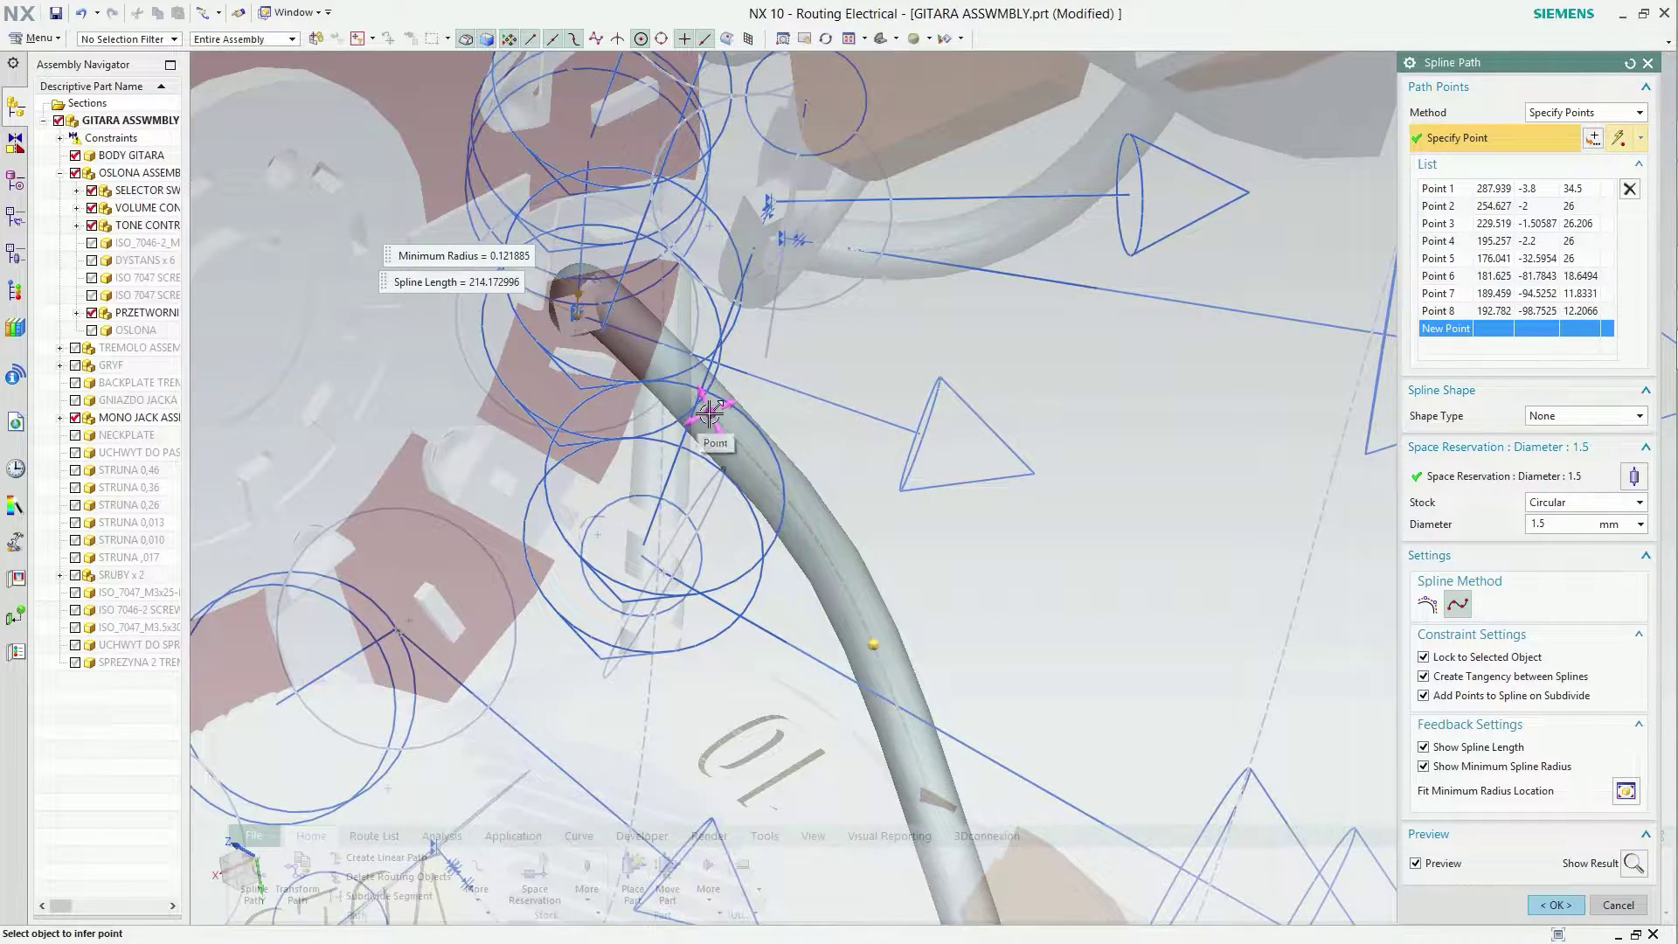
left_click(709, 413)
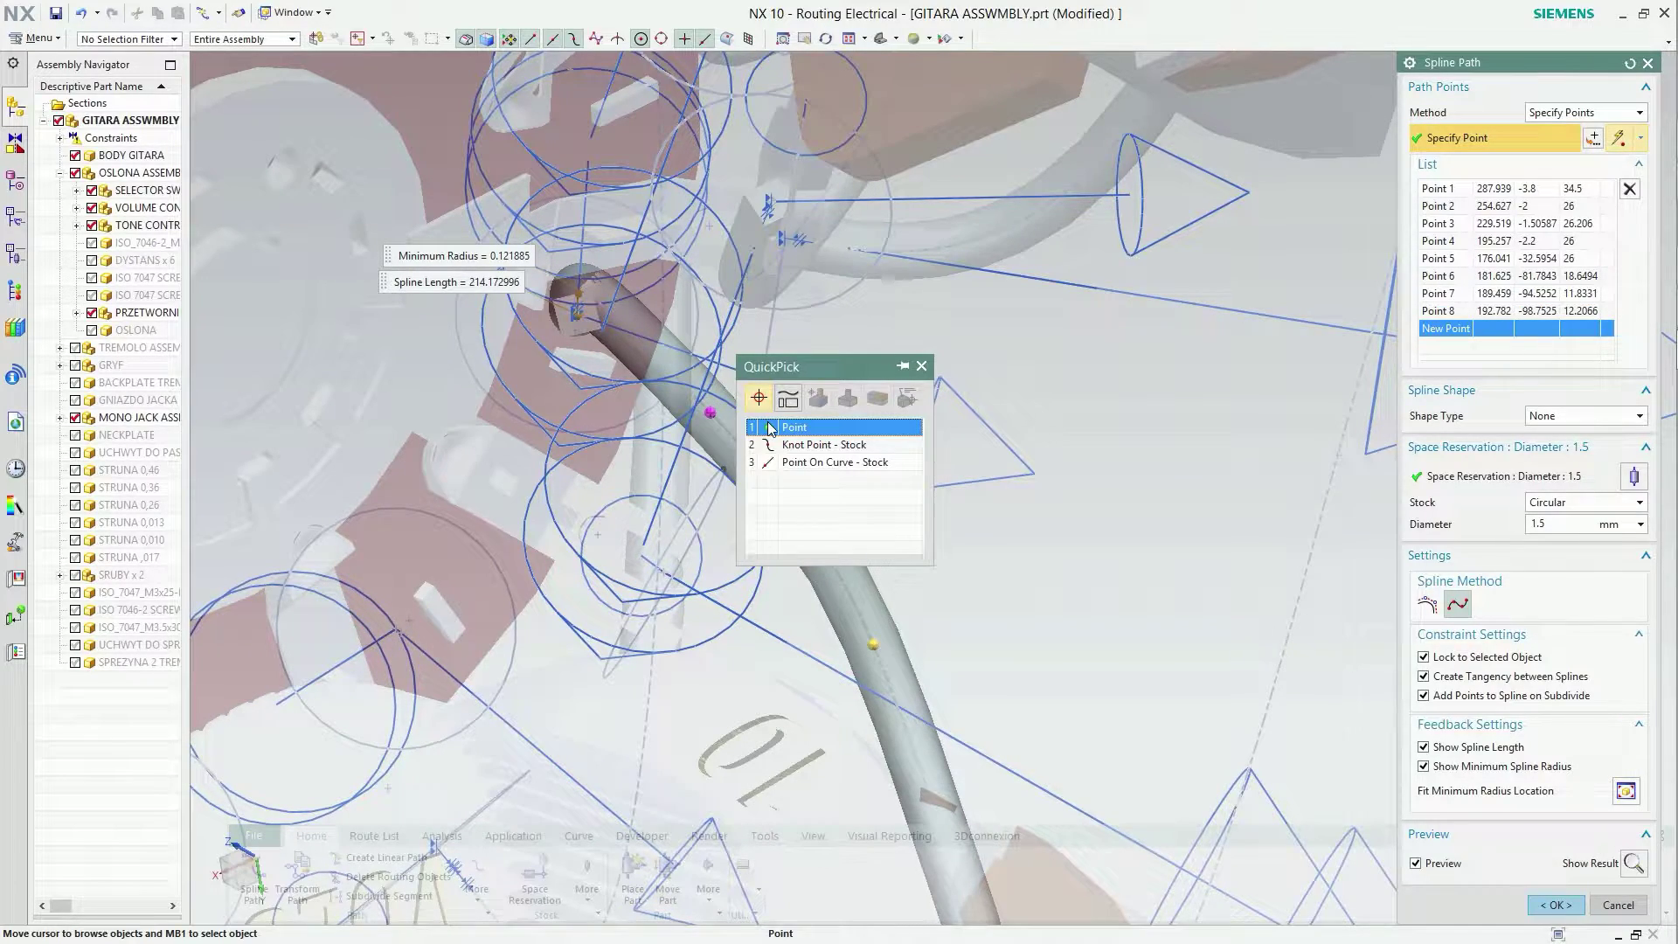
left_click(770, 428)
middle_click_drag(681, 437, 861, 472)
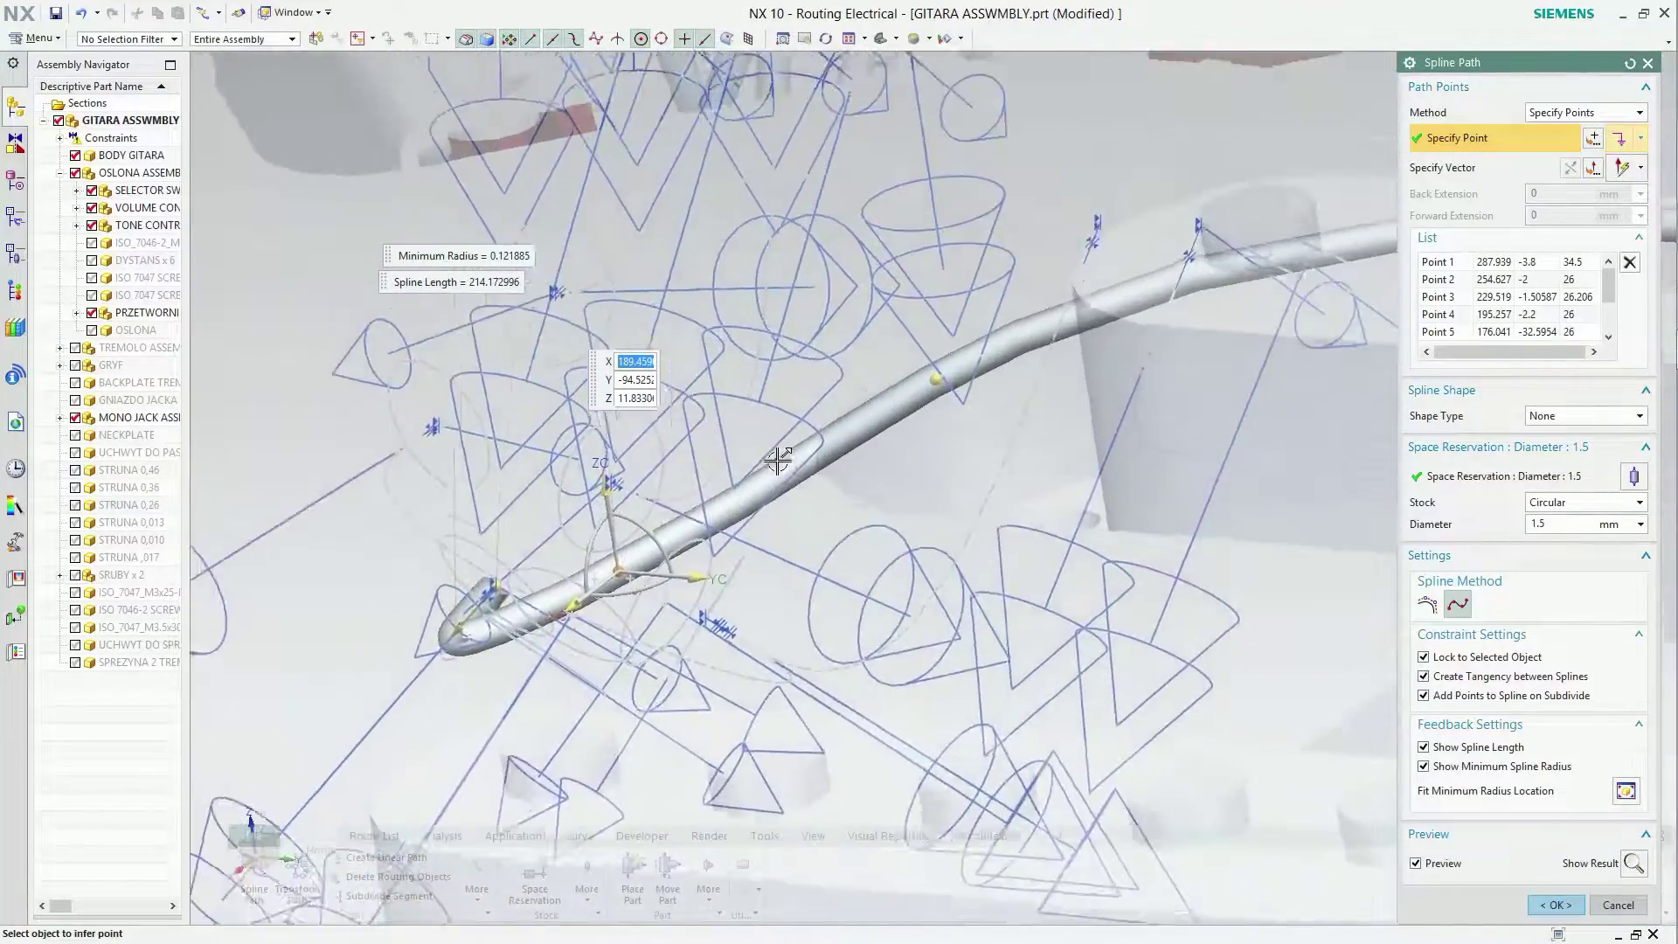
middle_click_drag(861, 472, 569, 465)
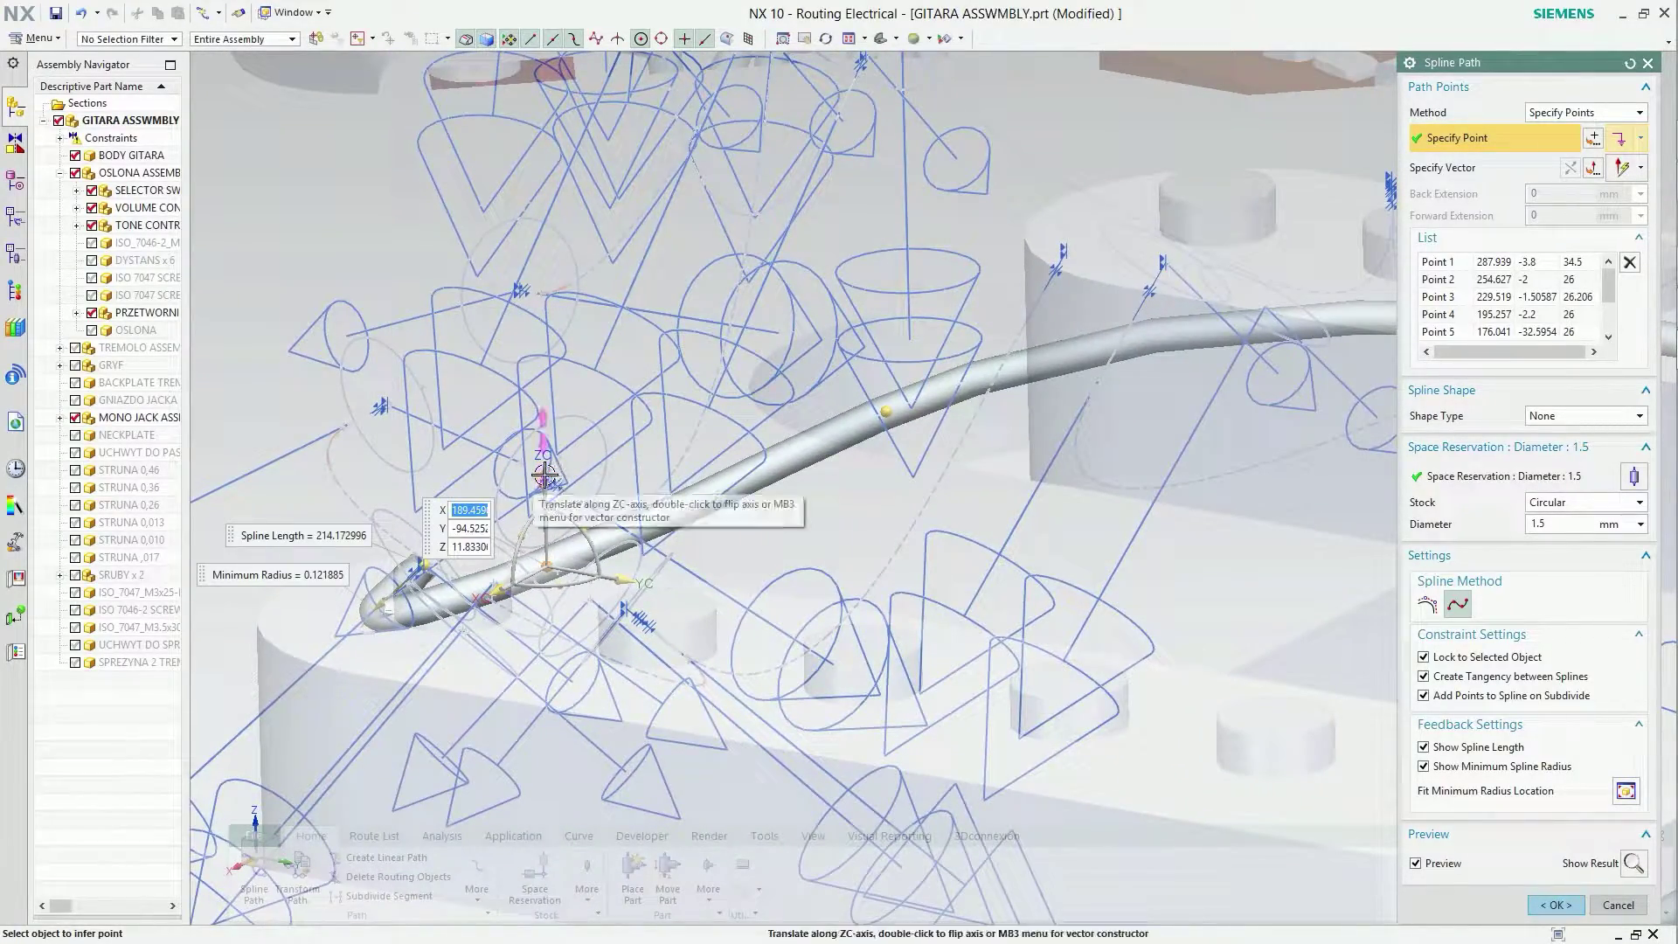
left_click_drag(543, 482, 545, 517)
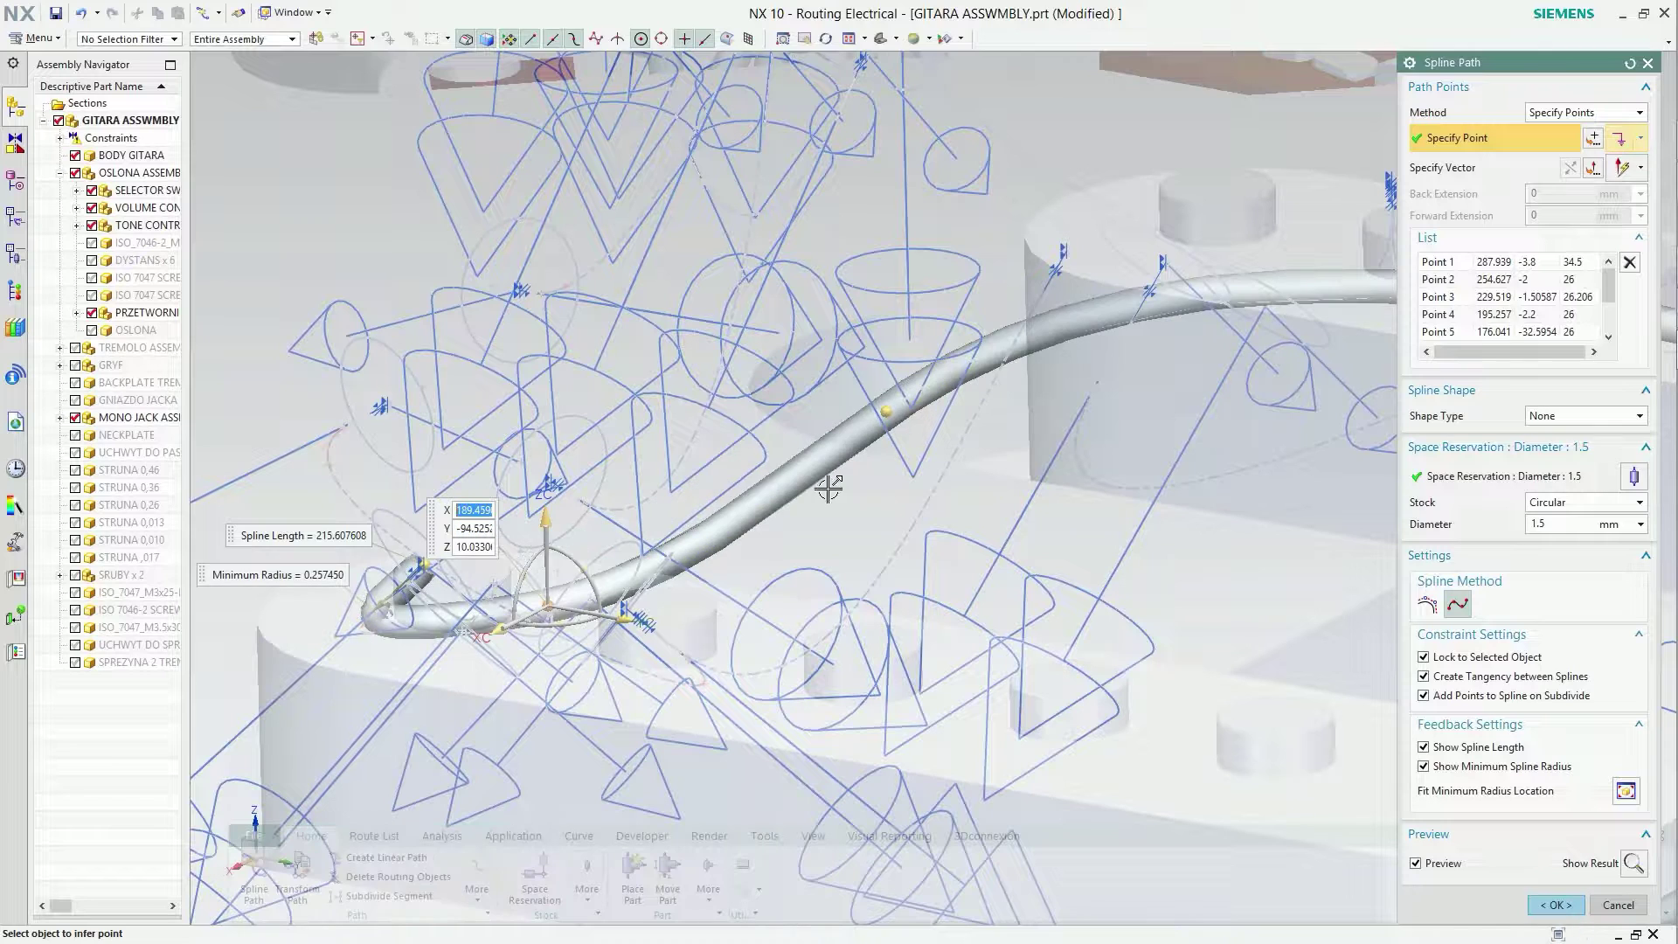
left_click(1556, 904)
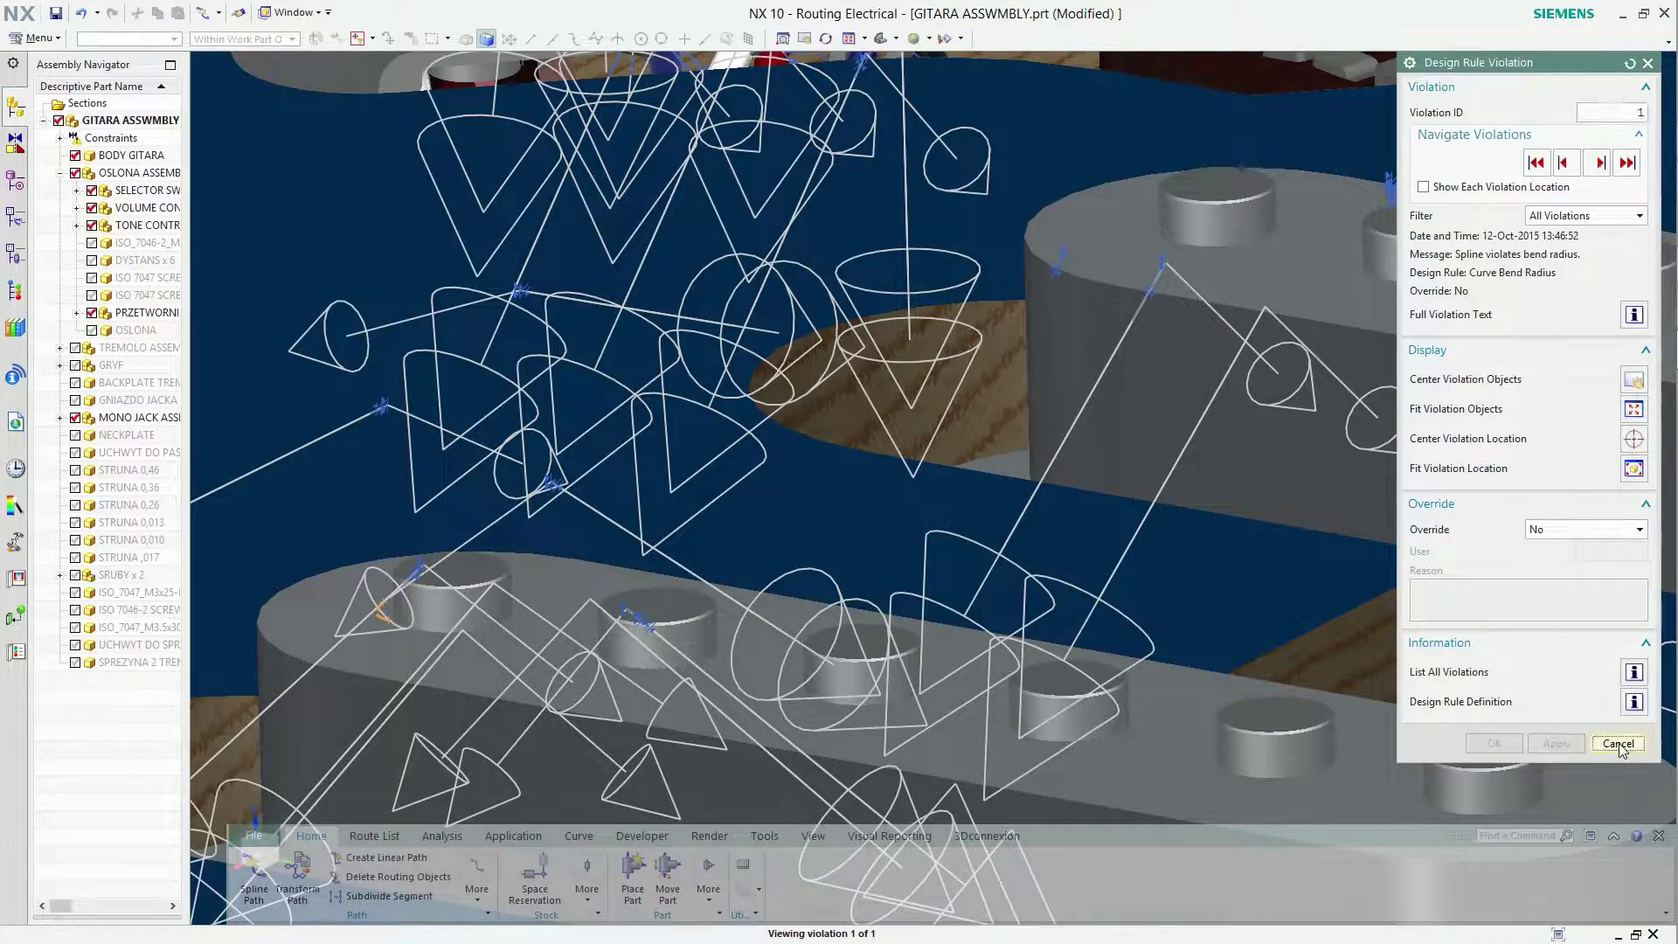
Cancel the bend-radius violation report and orbit in on the volume pot's wiring.
left_click(1618, 744)
middle_click_drag(1206, 547, 894, 508)
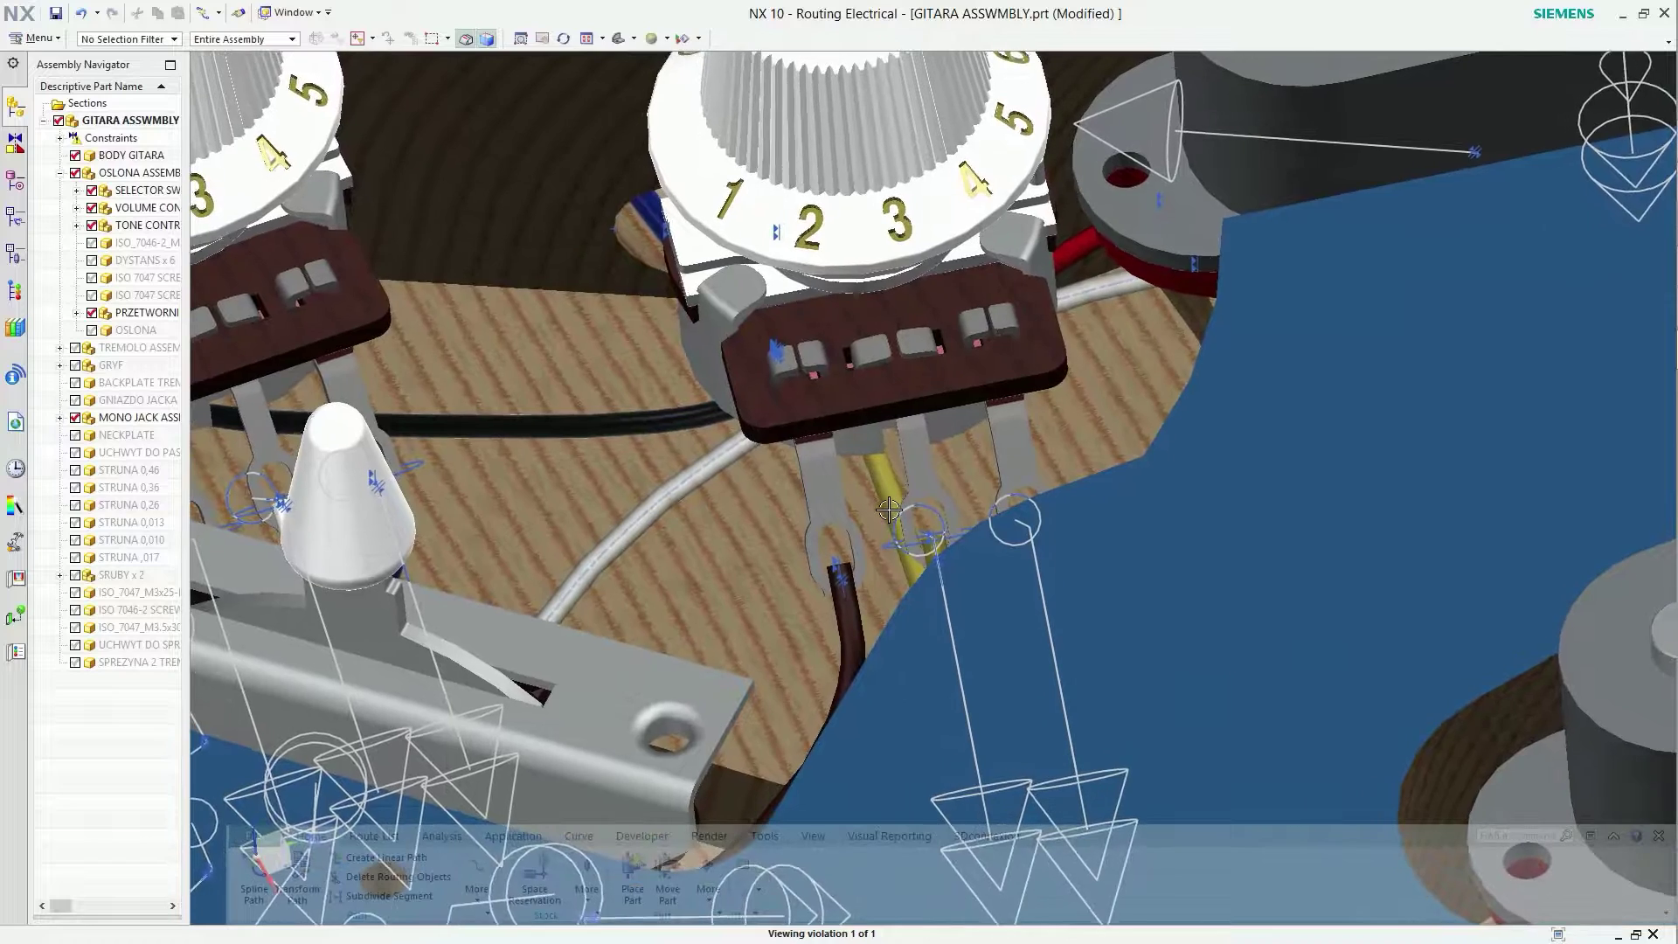
Shift a white-wire spline point 2.5 mm along XC, accept it, and close the violation report.
double_click(719, 476)
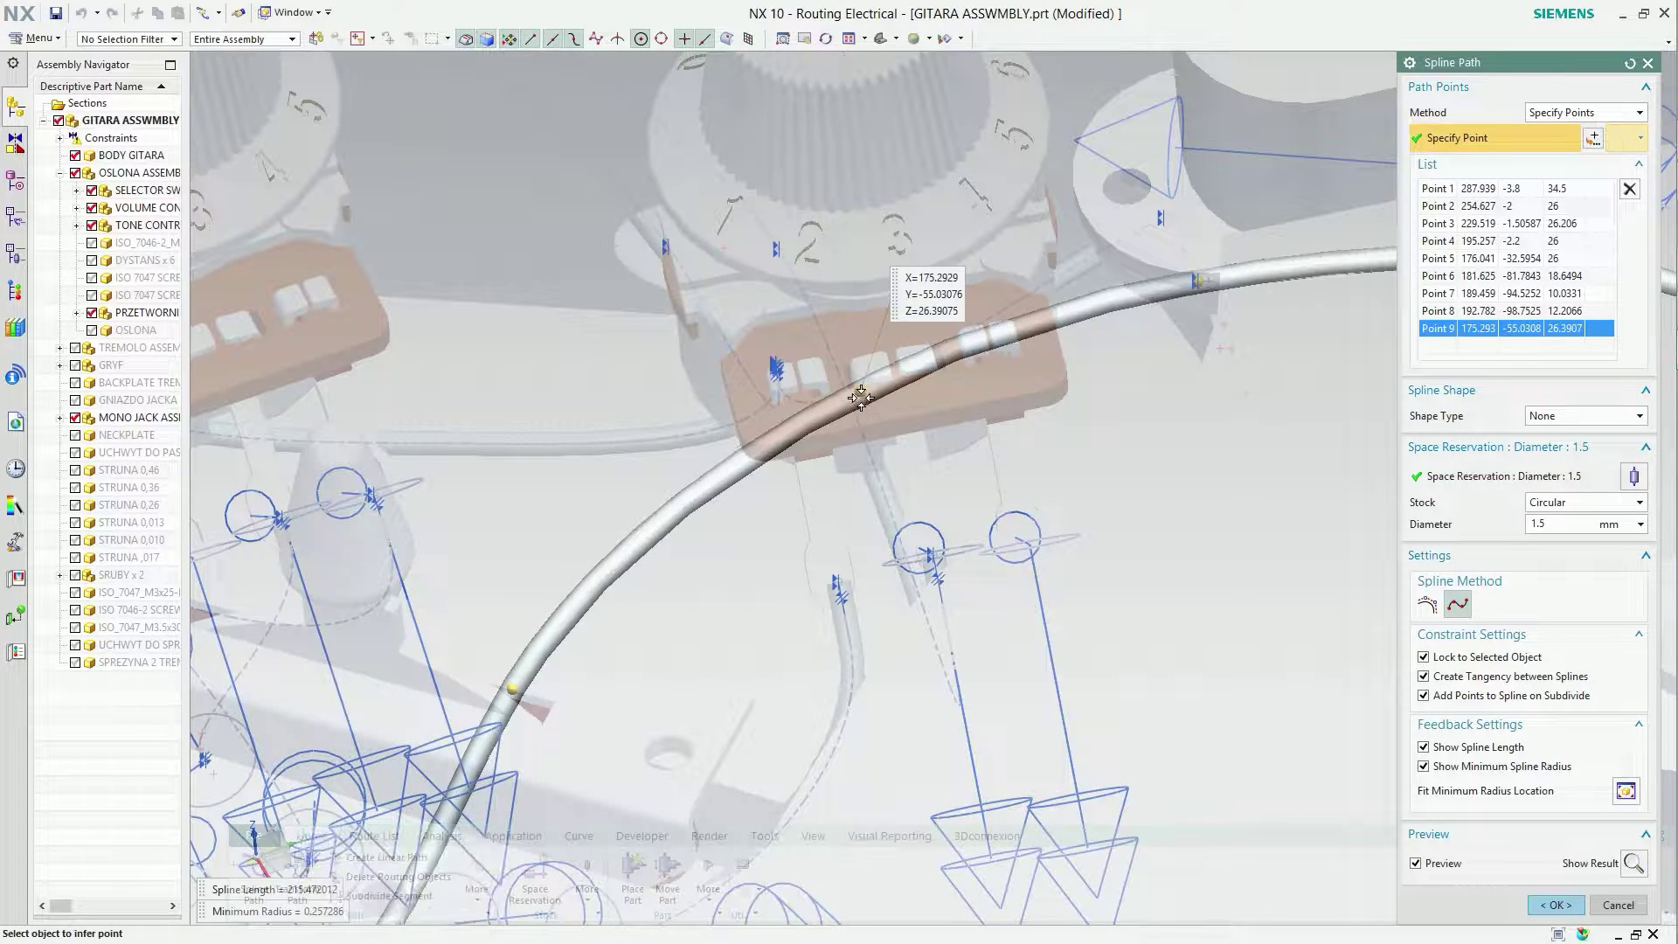
left_click(861, 393)
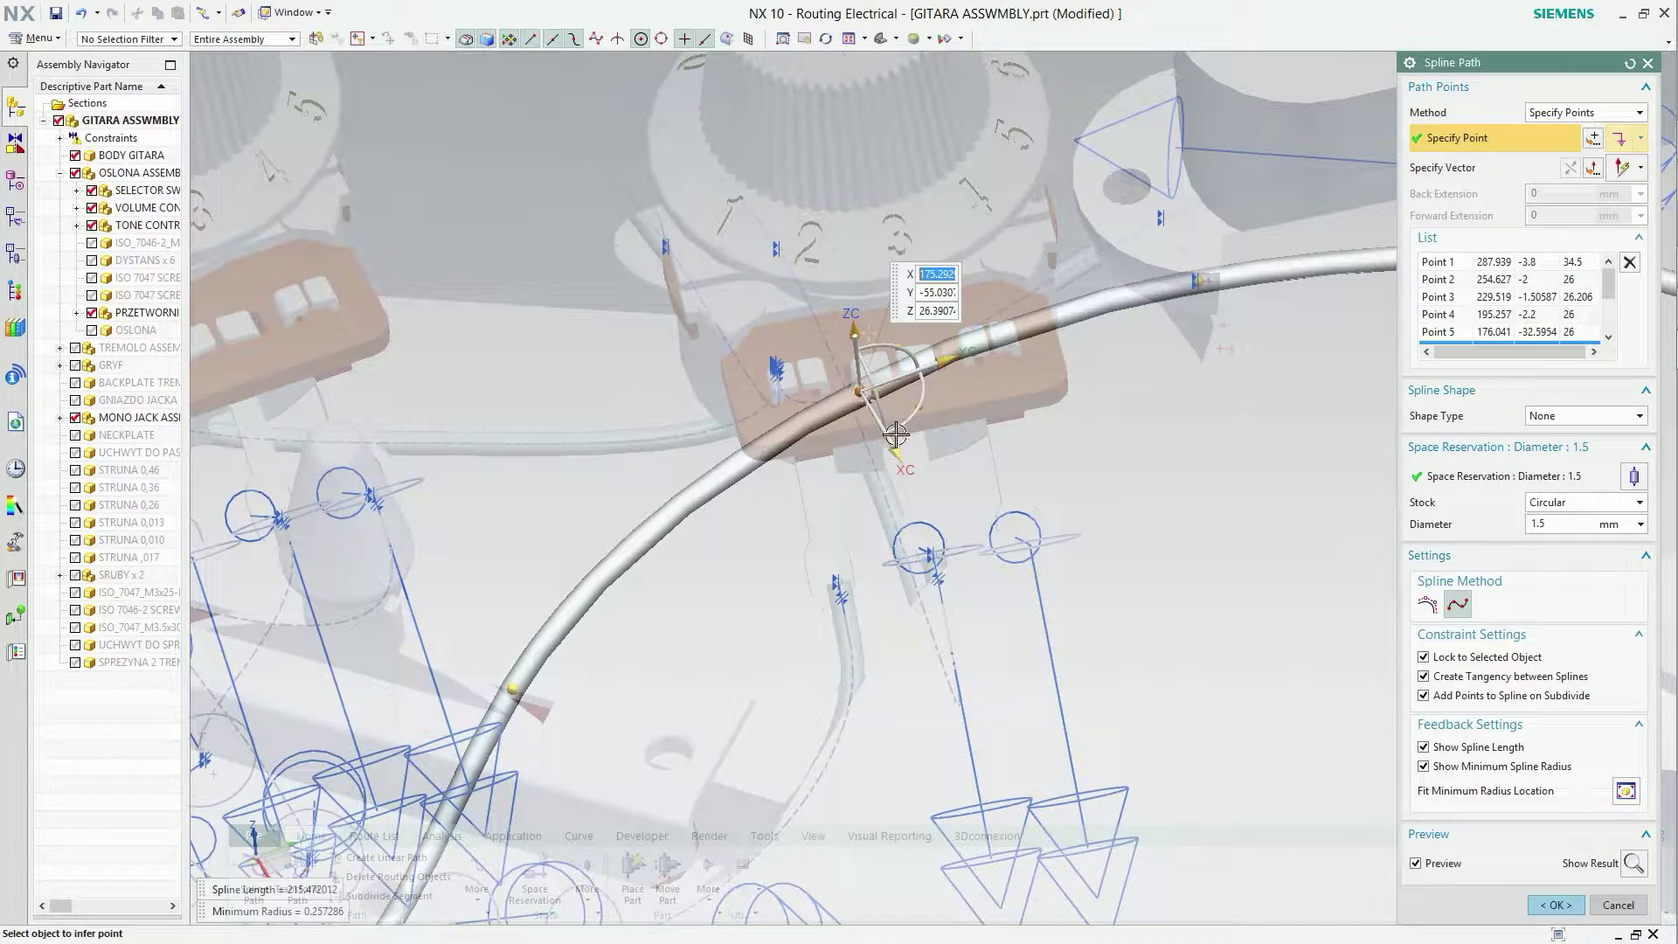
left_click_drag(896, 433, 922, 478)
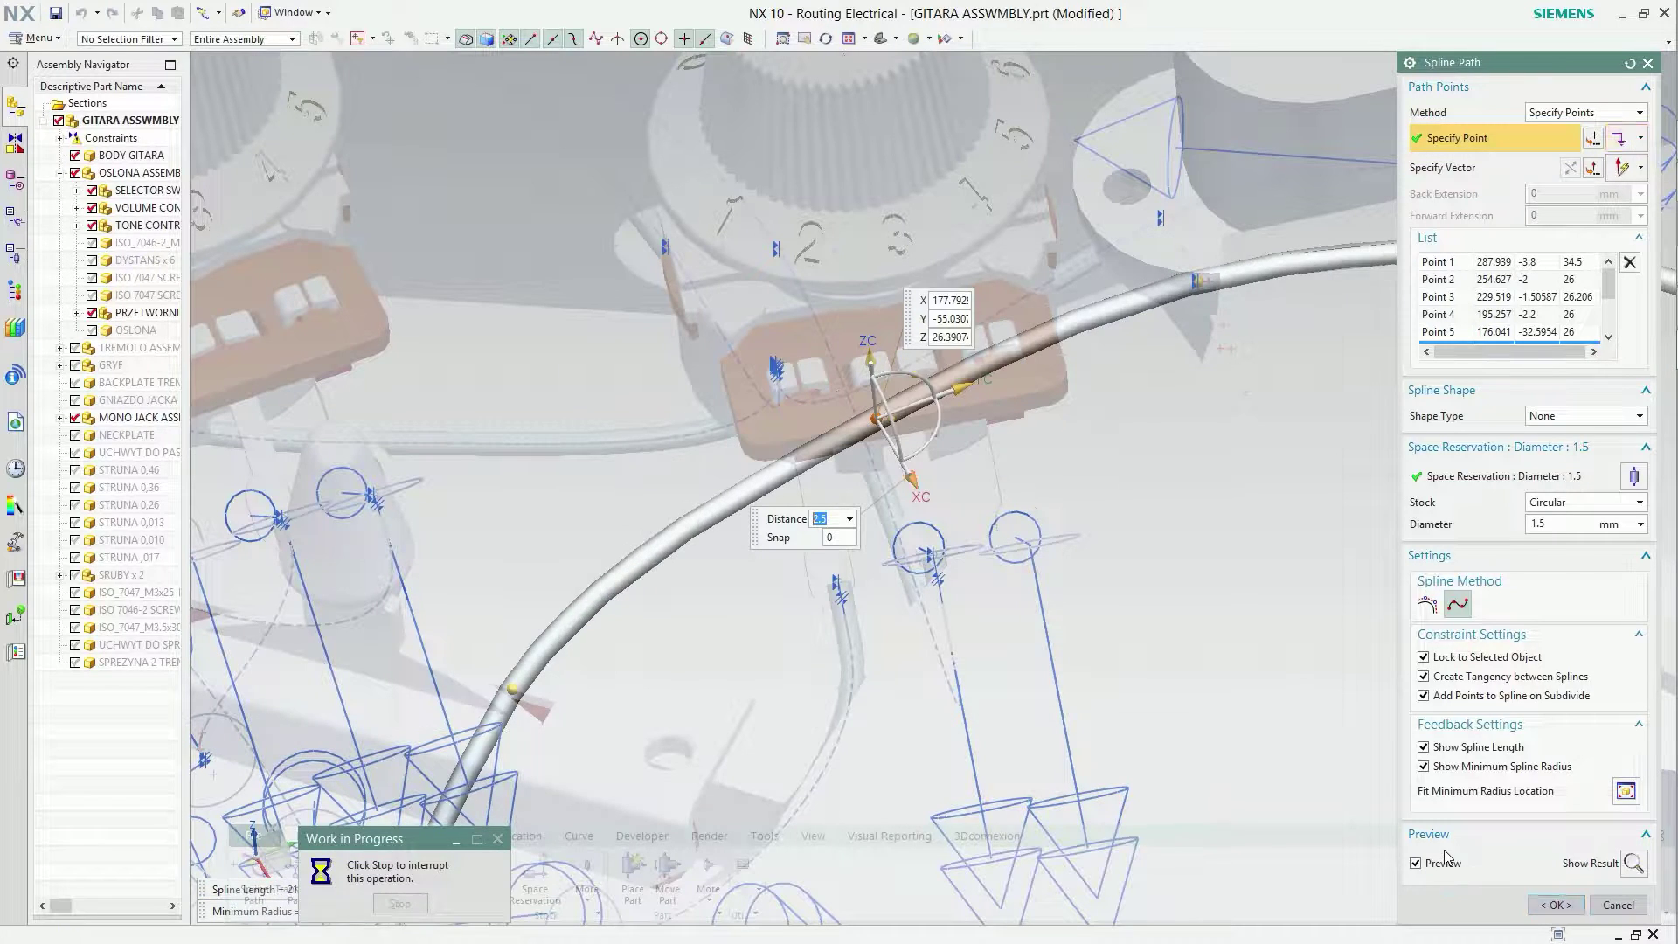
left_click(1531, 905)
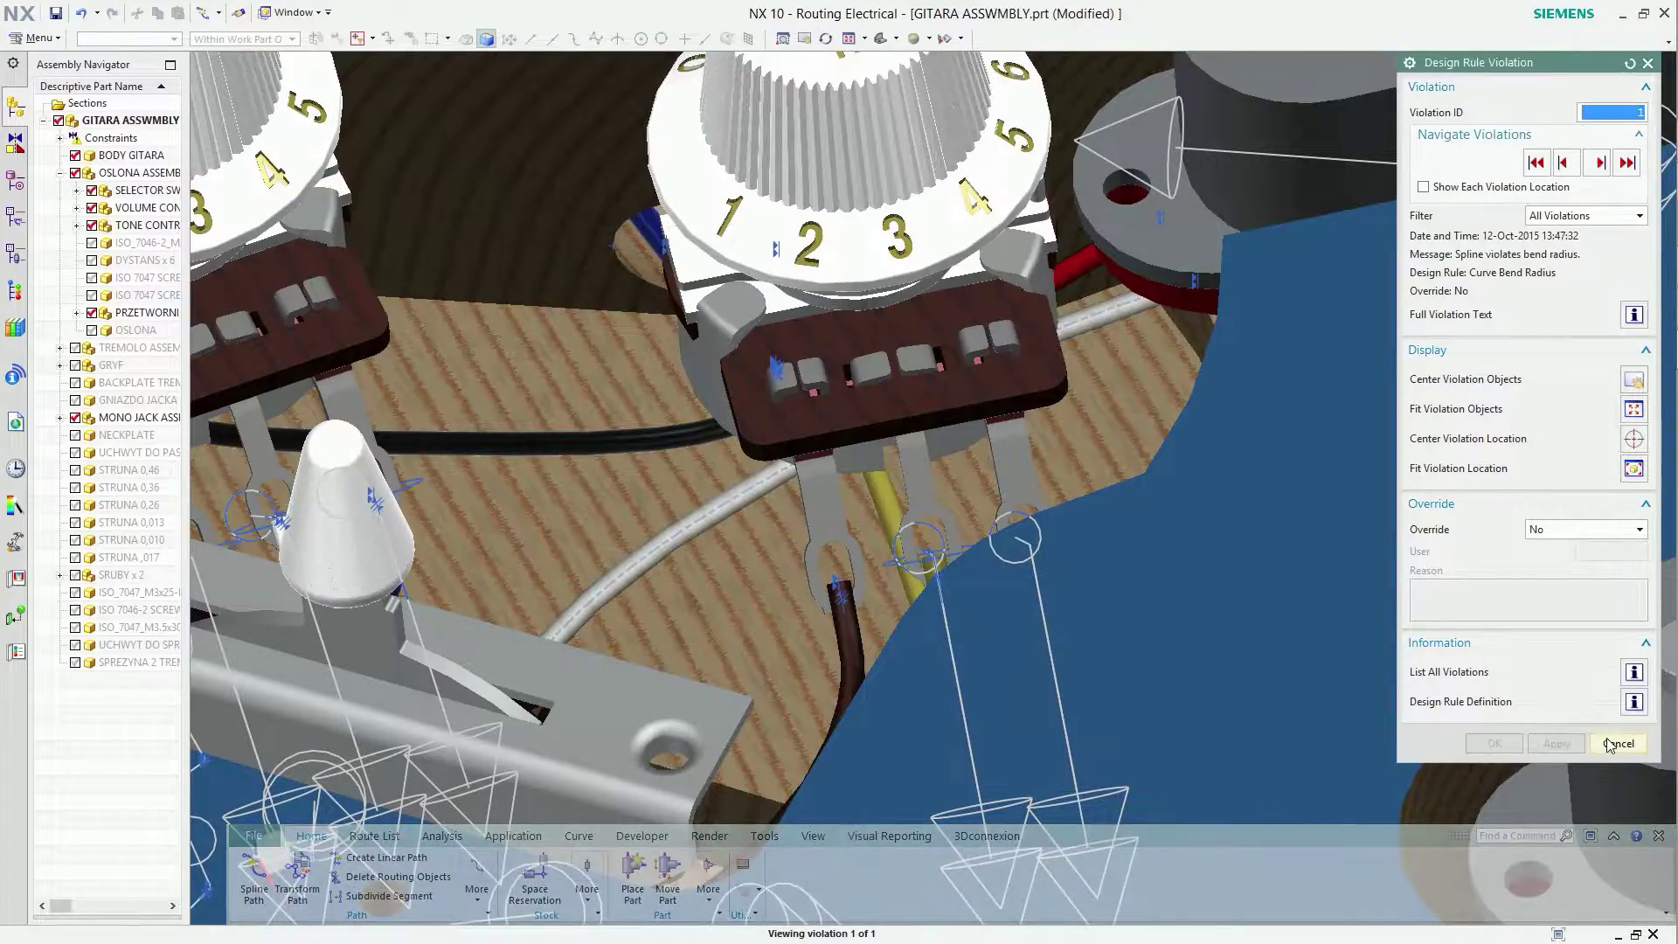
left_click(1615, 743)
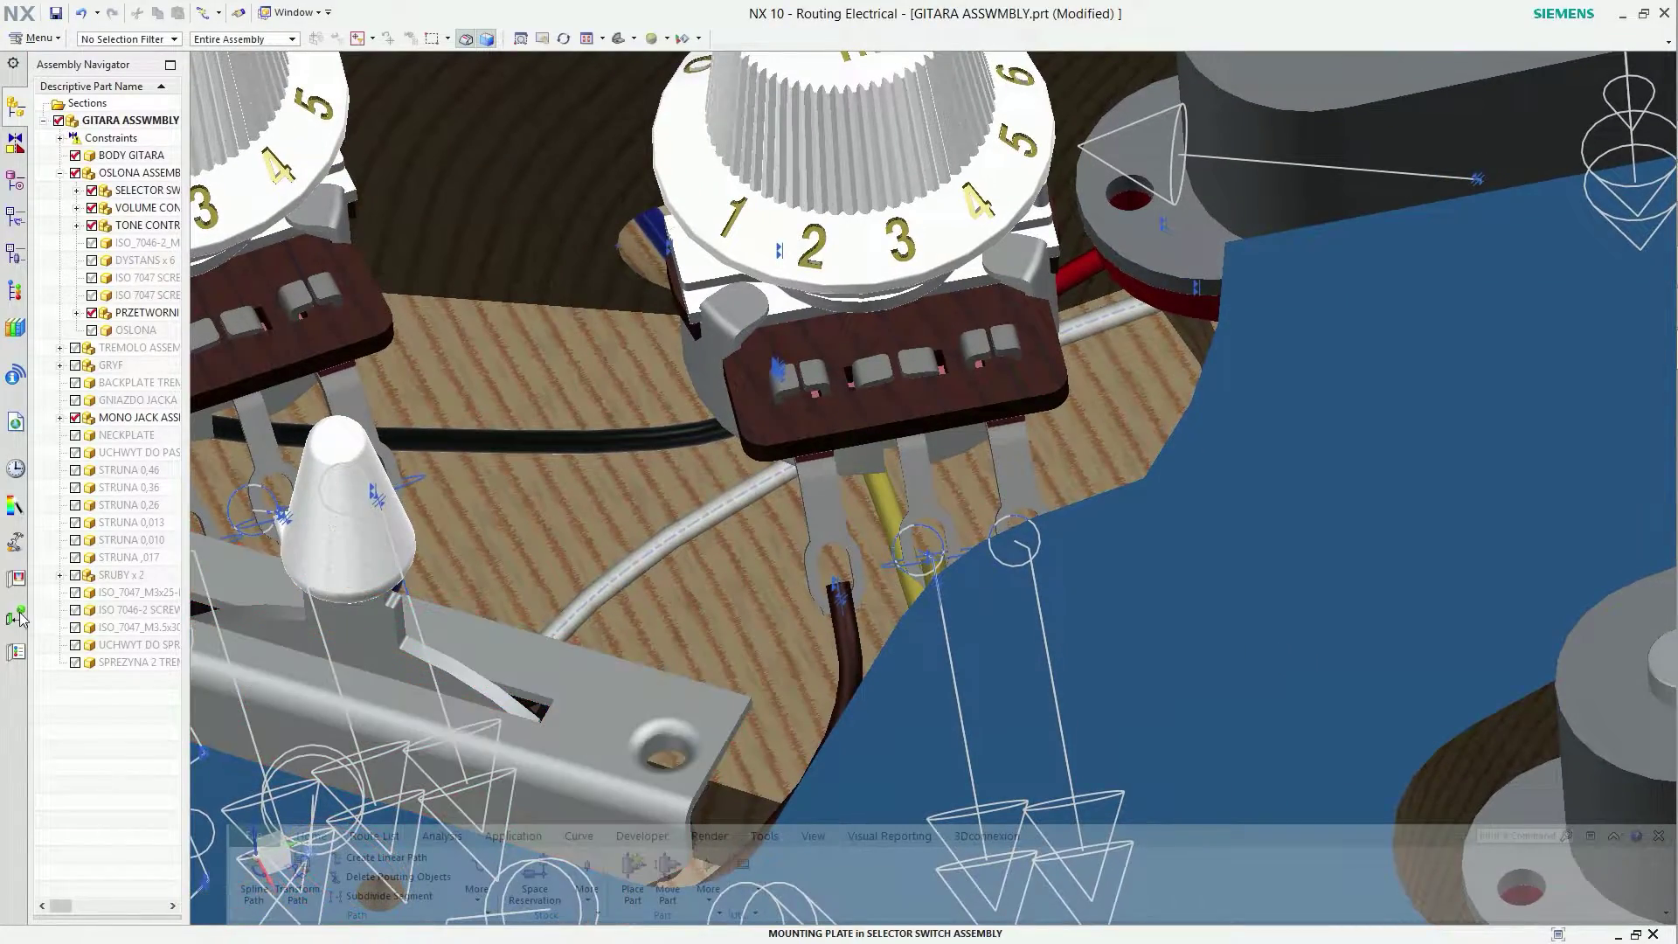
Drag Glossy Plastic from the Materials in Part palette onto the wire by the TONE pot.
left_click(18, 617)
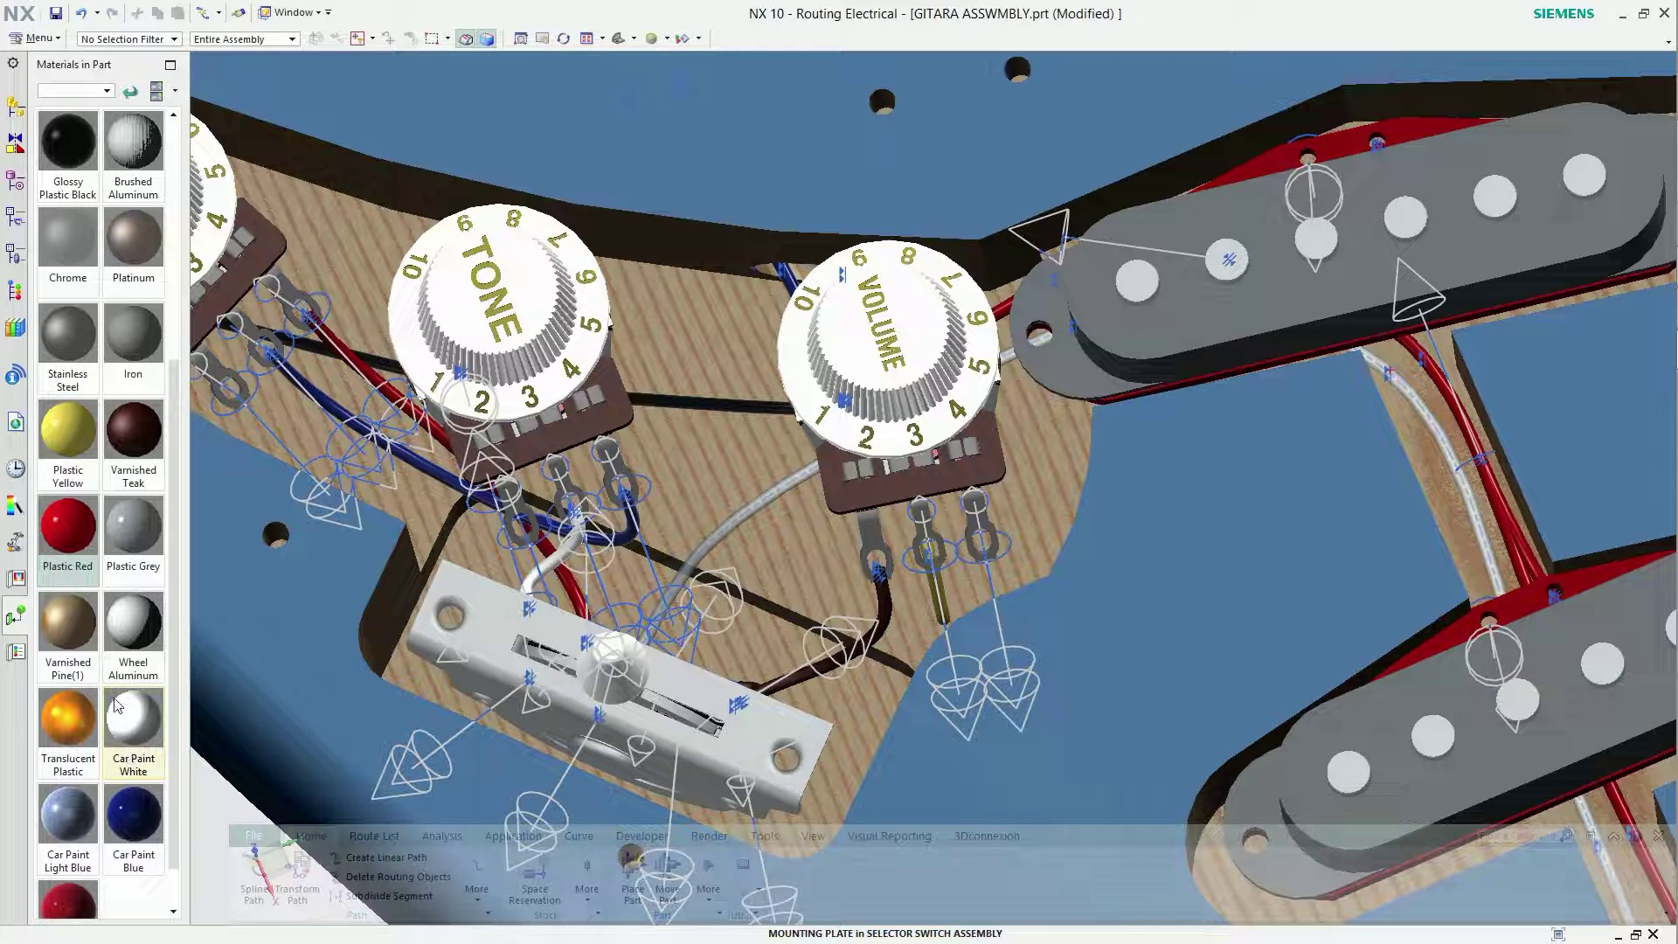
scroll(118, 704, "up", 2)
scroll(115, 682, "up", 2)
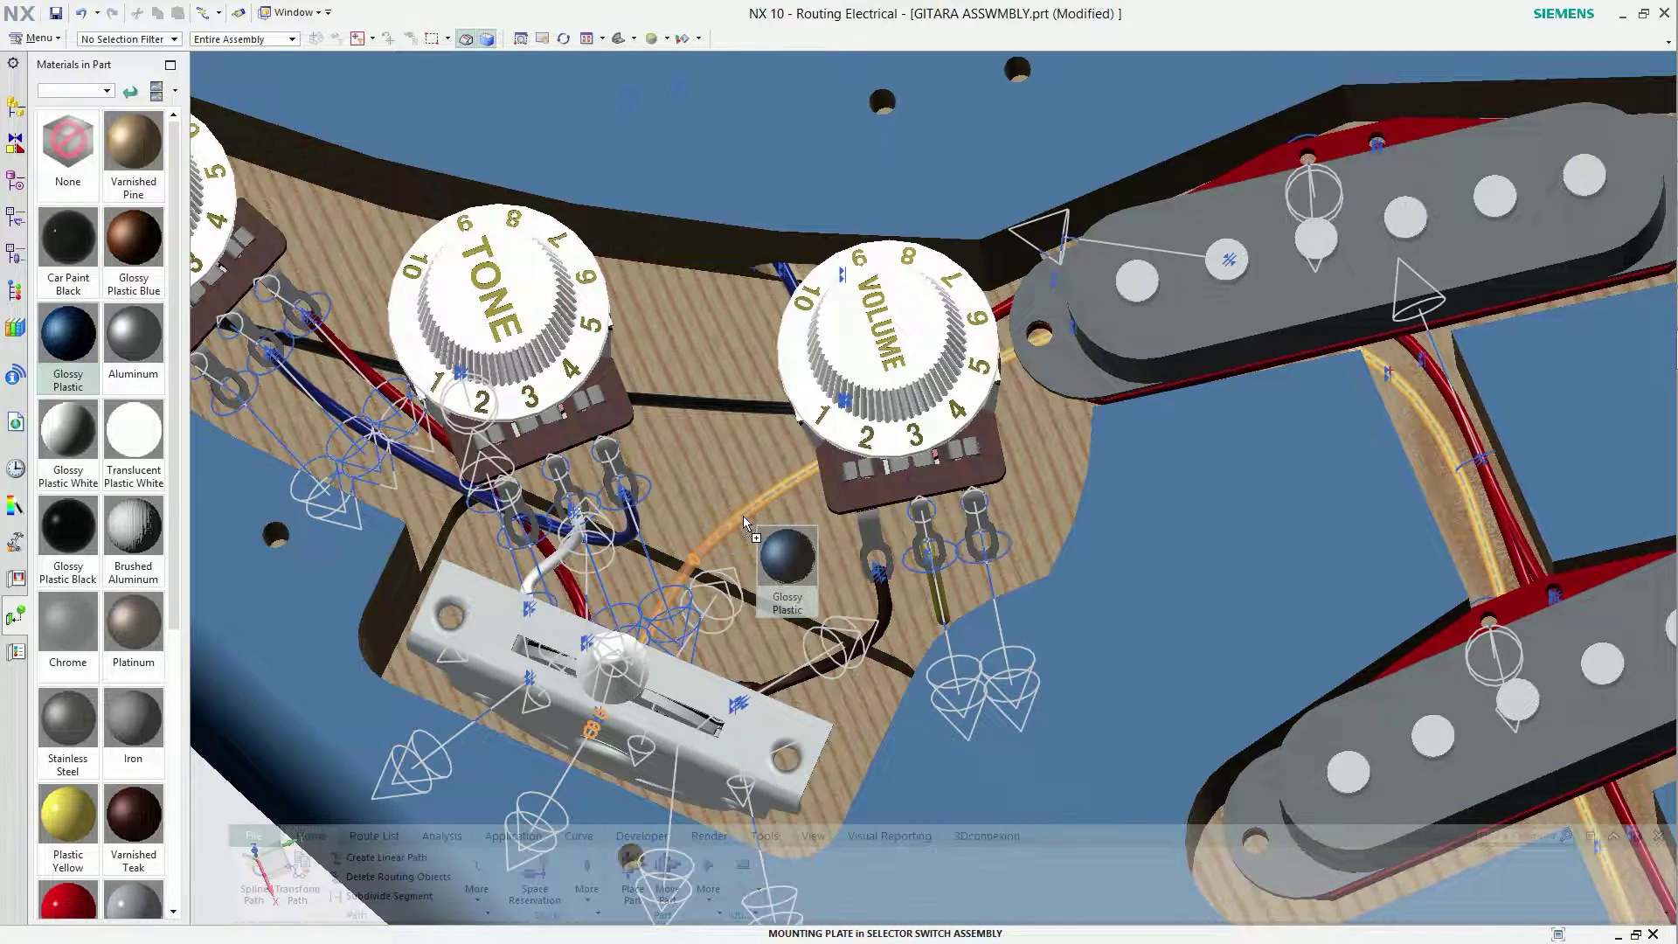
left_click_drag(70, 347, 743, 516)
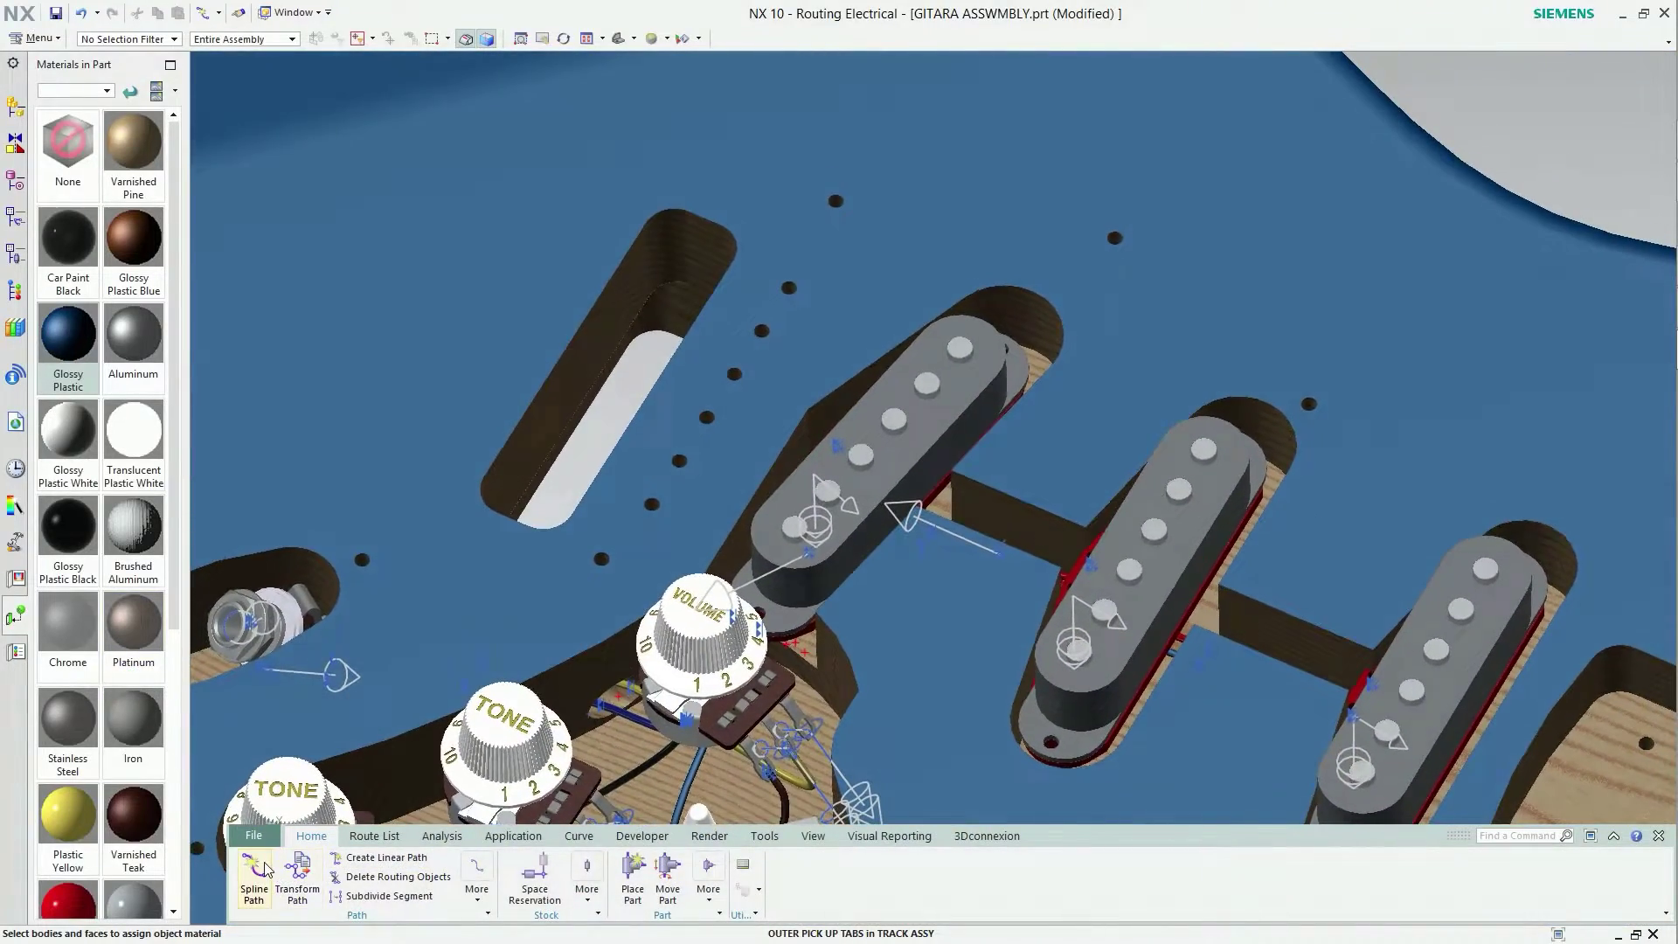
Start a new spline wire path at the pickup's wire hole.
left_click(266, 866)
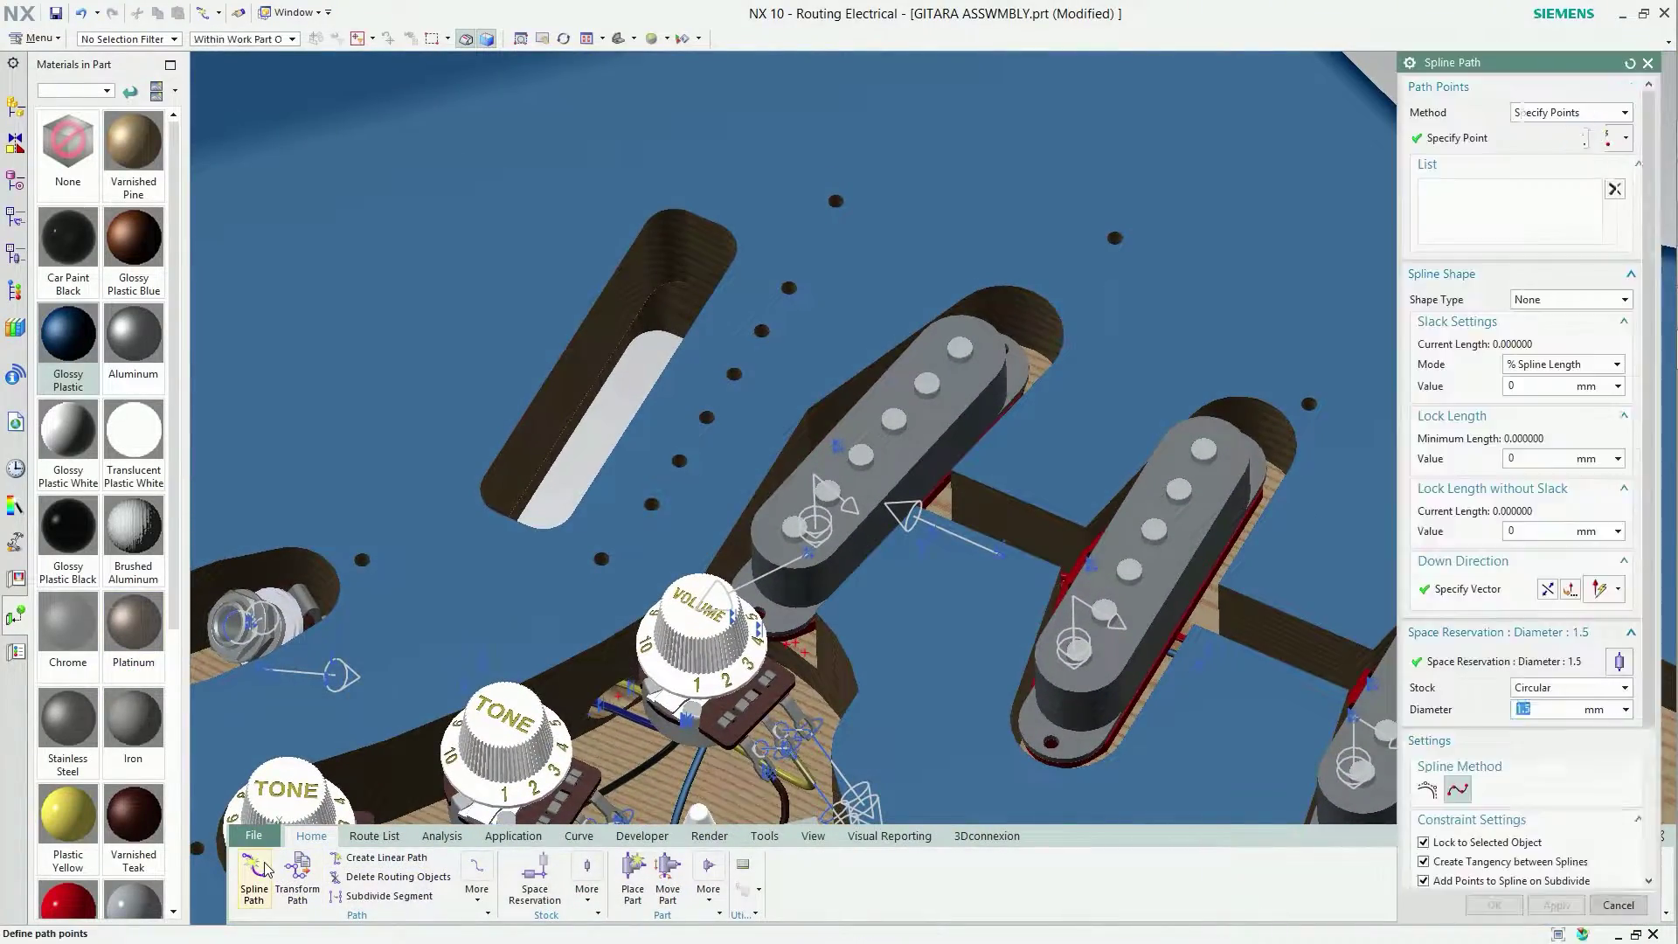
scroll(716, 620, "down", 5)
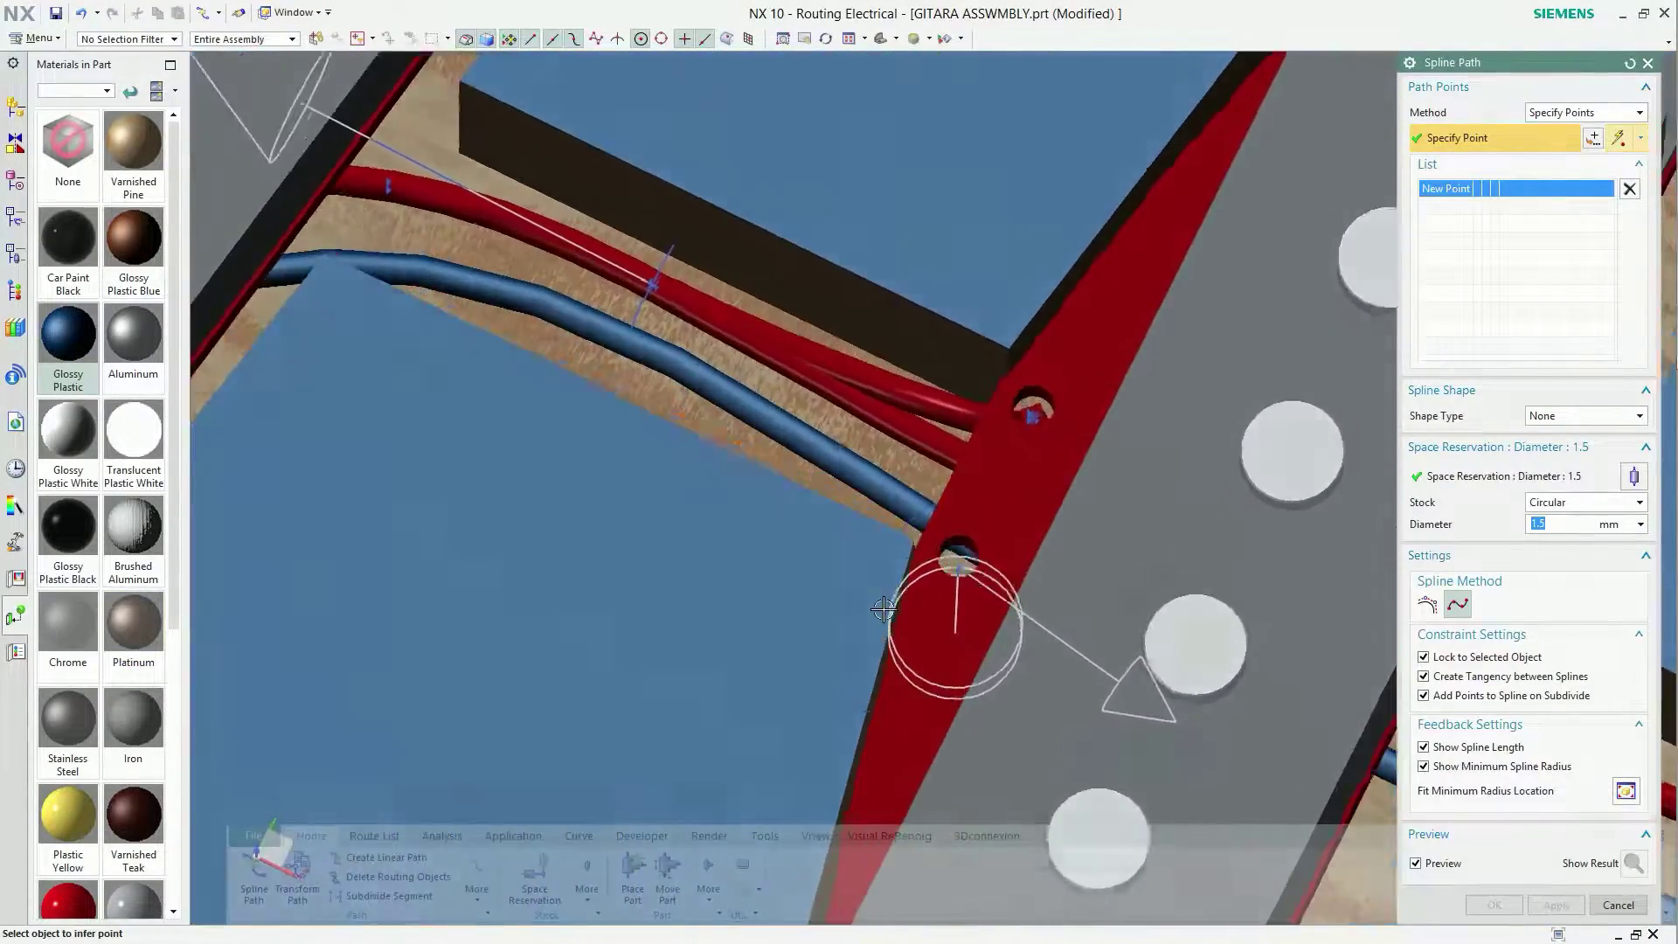
scroll(1076, 658, "down", 5)
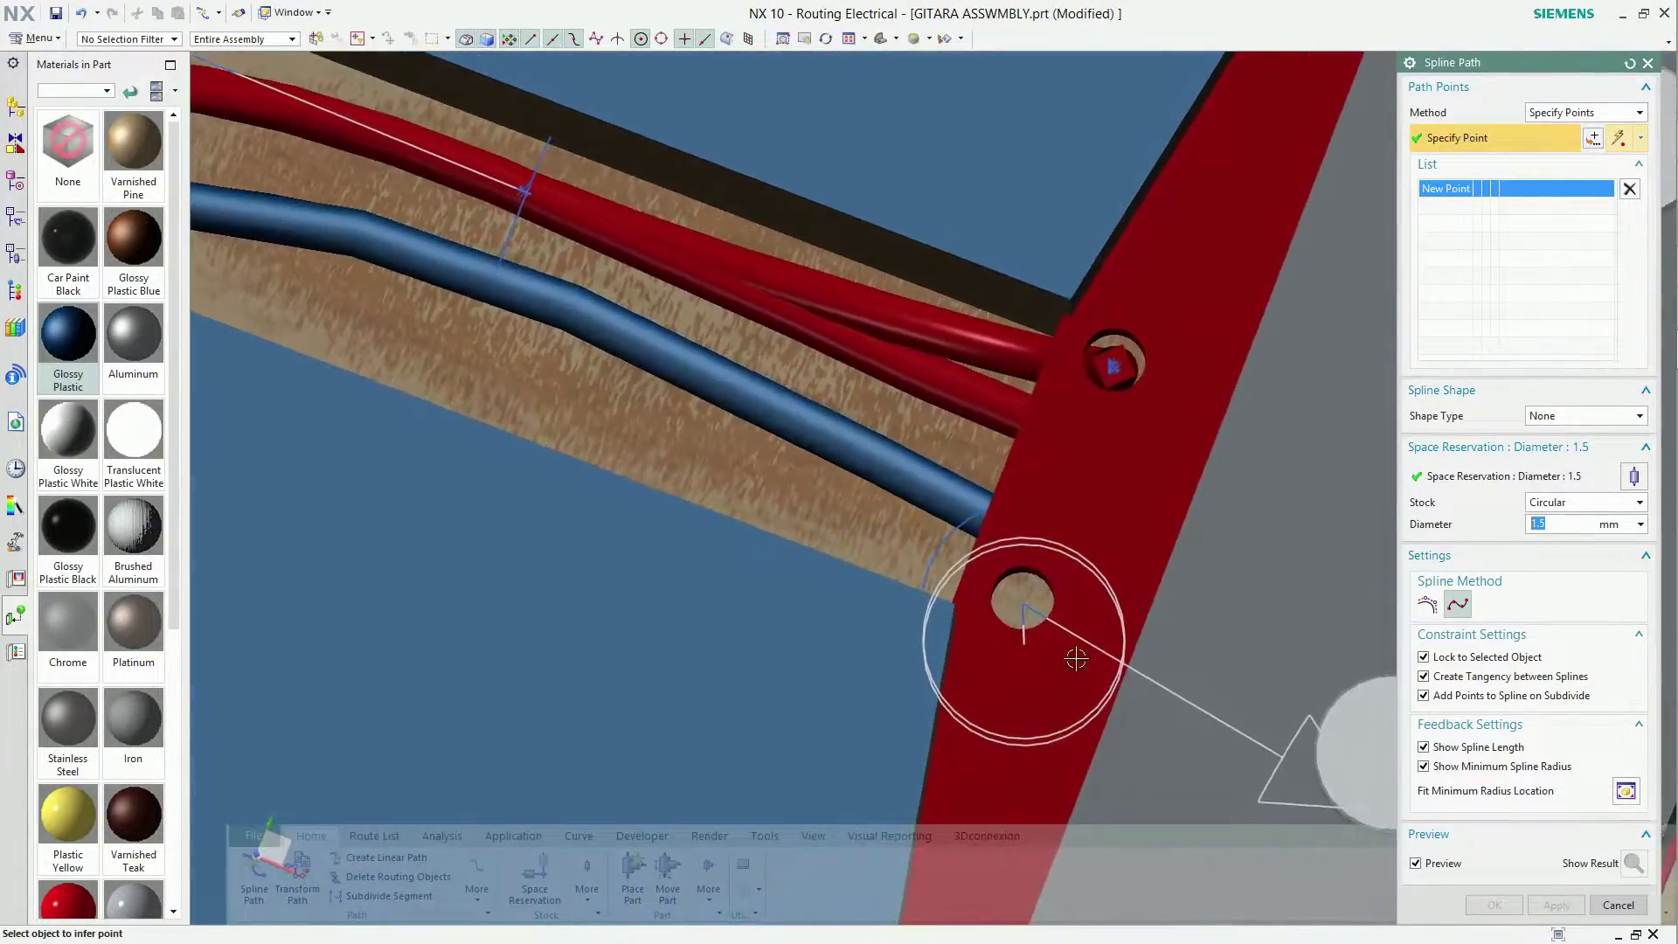
left_click(1029, 611)
scroll(1018, 603, "up", 2)
scroll(1018, 603, "up", 3)
scroll(671, 534, "down", 3)
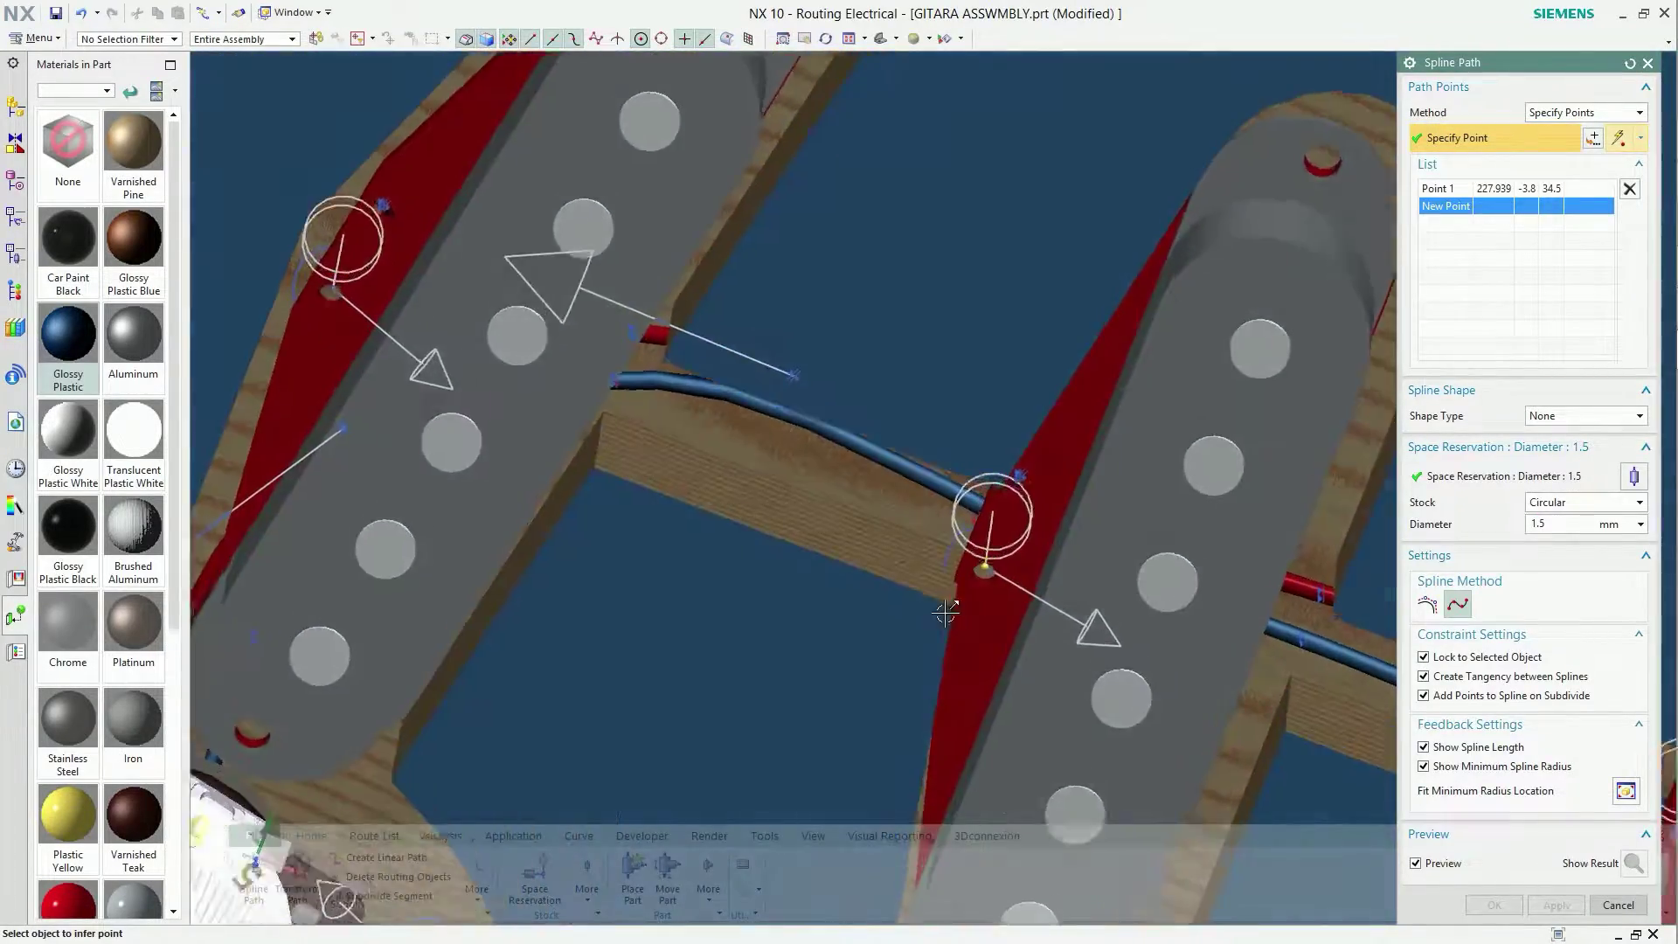
scroll(672, 534, "down", 2)
scroll(671, 534, "down", 3)
scroll(365, 652, "down", 1)
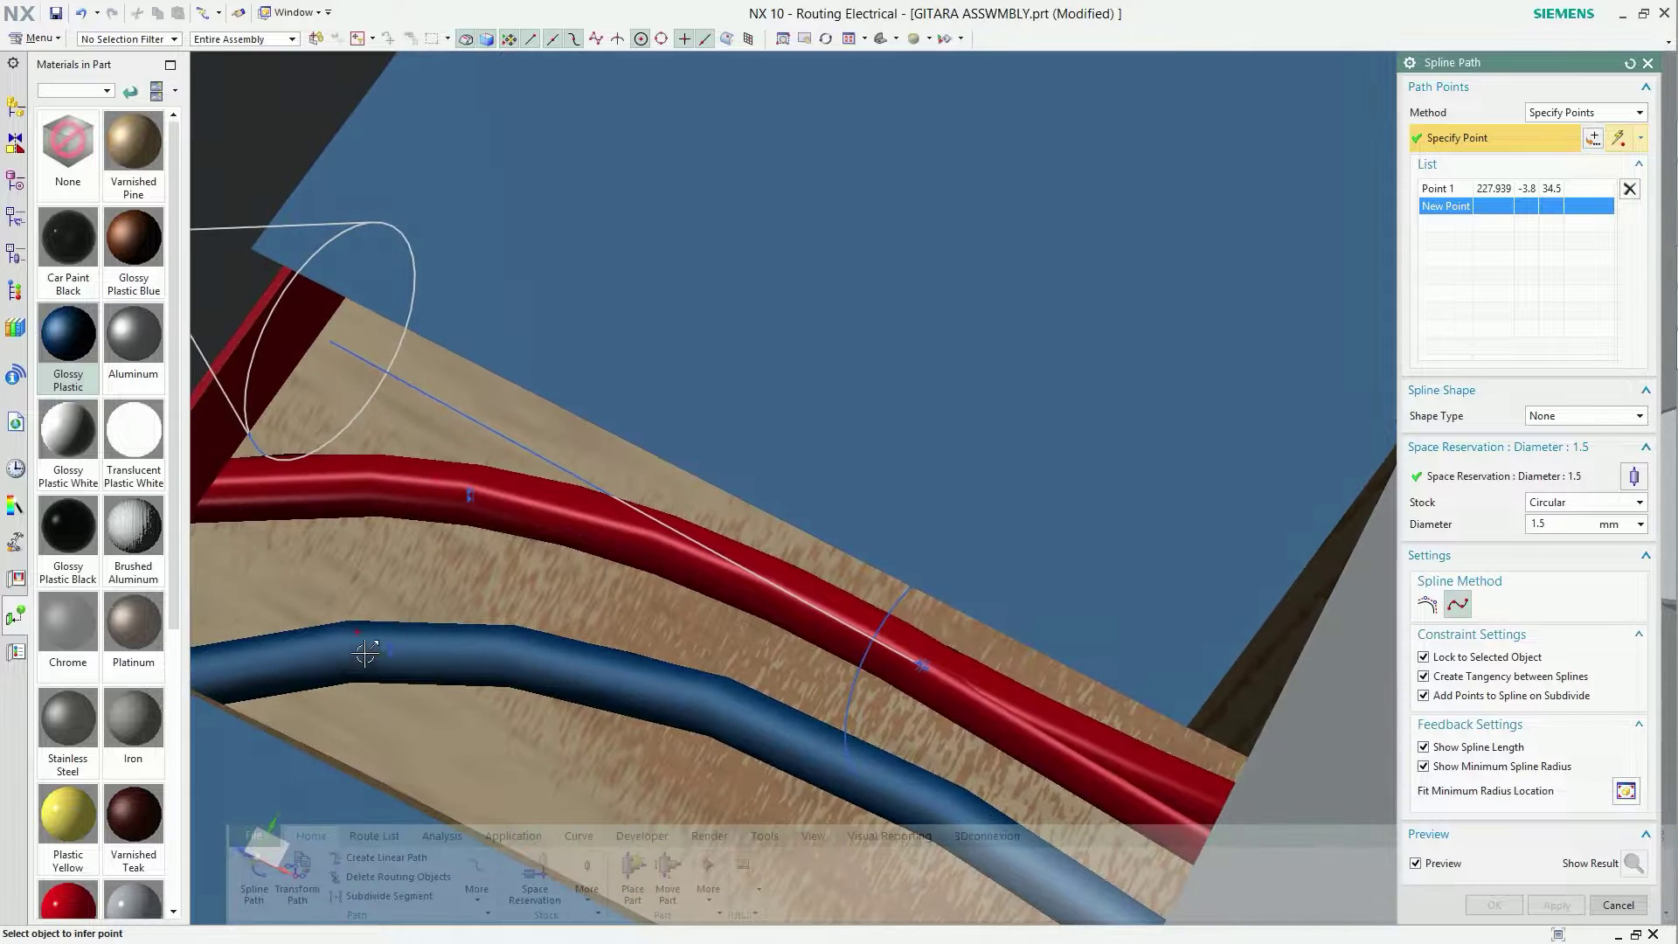
Add points in the wire channel and near the selector switch, then select Point 4.
left_click(354, 630)
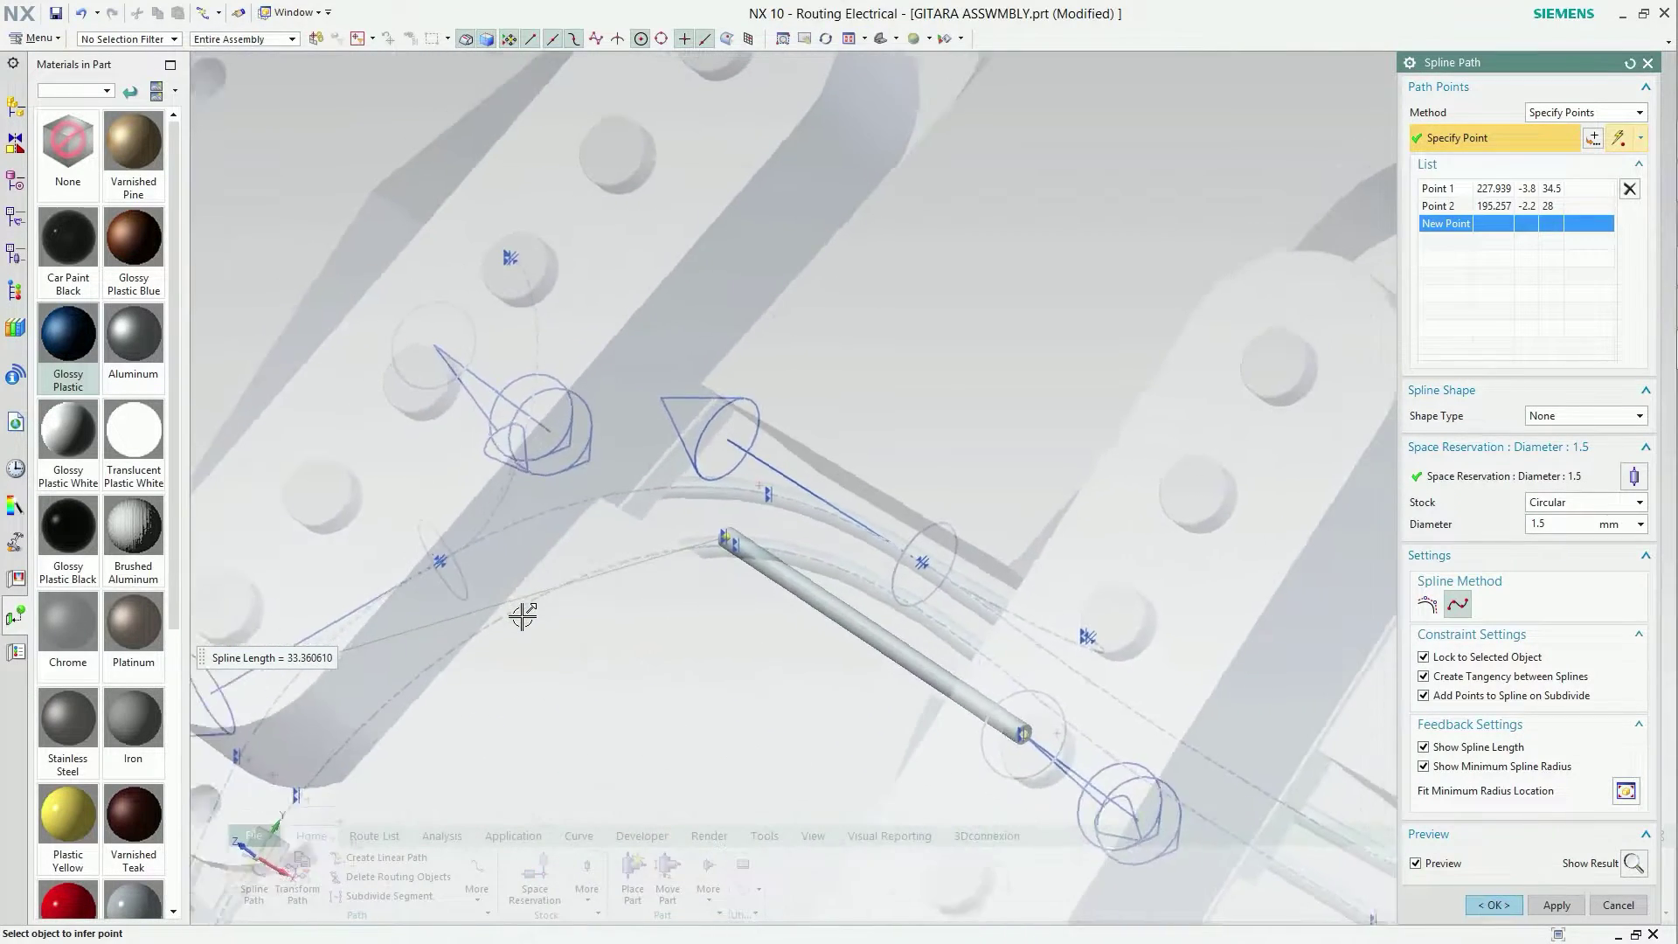
scroll(523, 616, "up", 2)
scroll(524, 609, "up", 3)
scroll(529, 610, "up", 3)
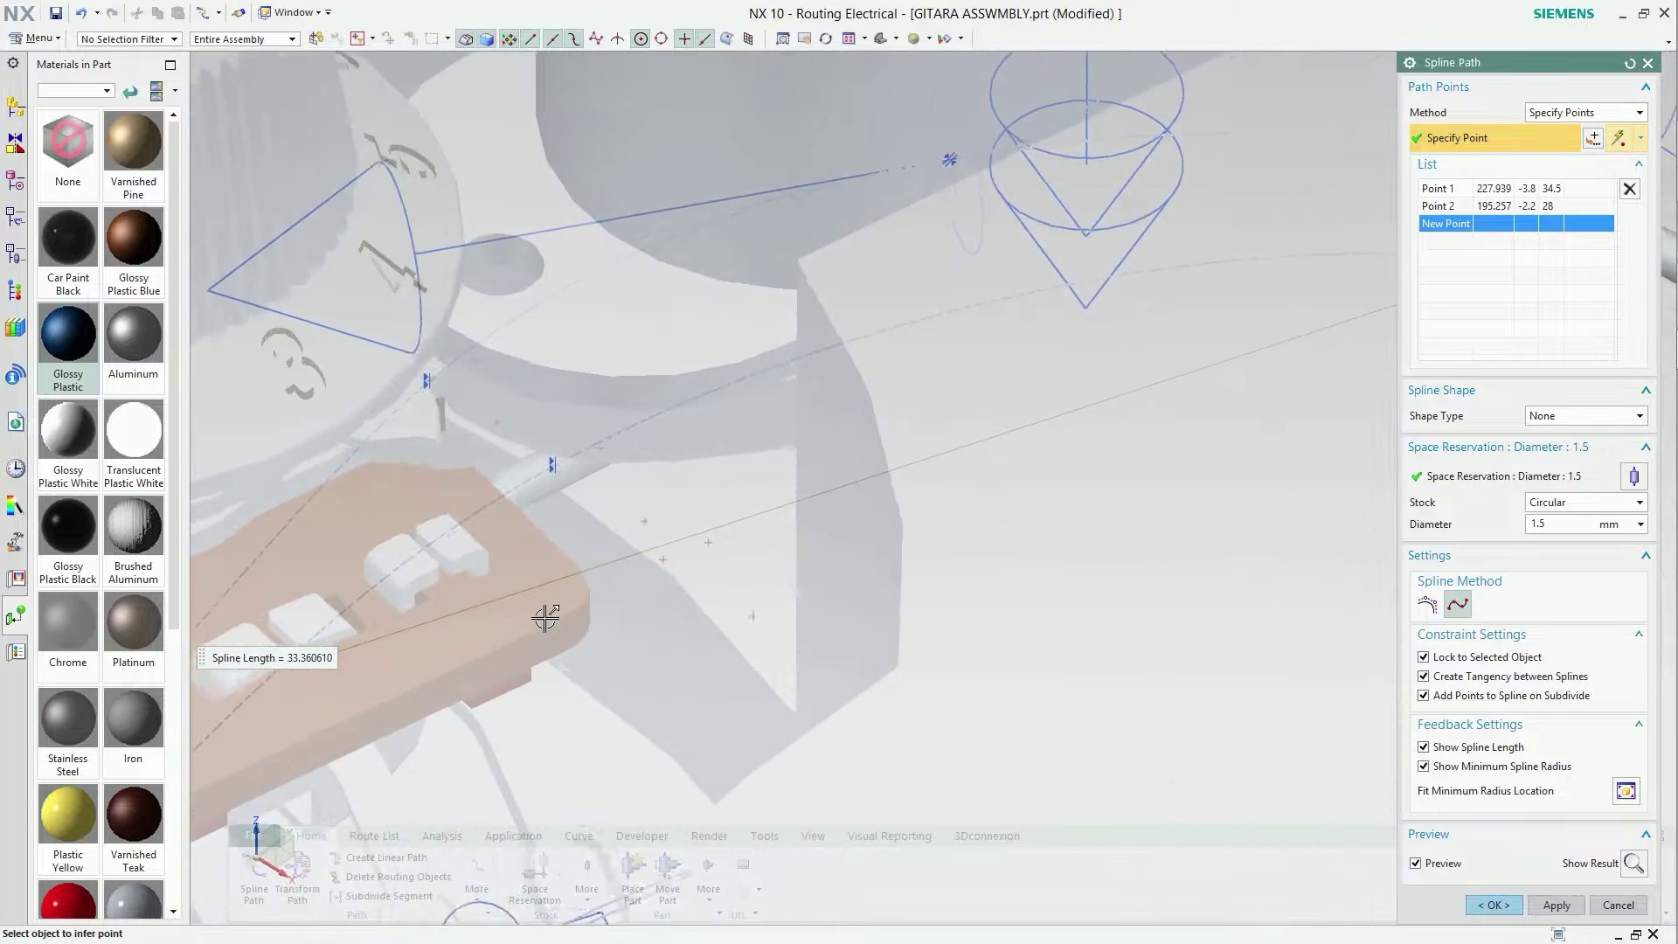
scroll(577, 616, "up", 3)
scroll(630, 612, "up", 1)
scroll(645, 605, "up", 1)
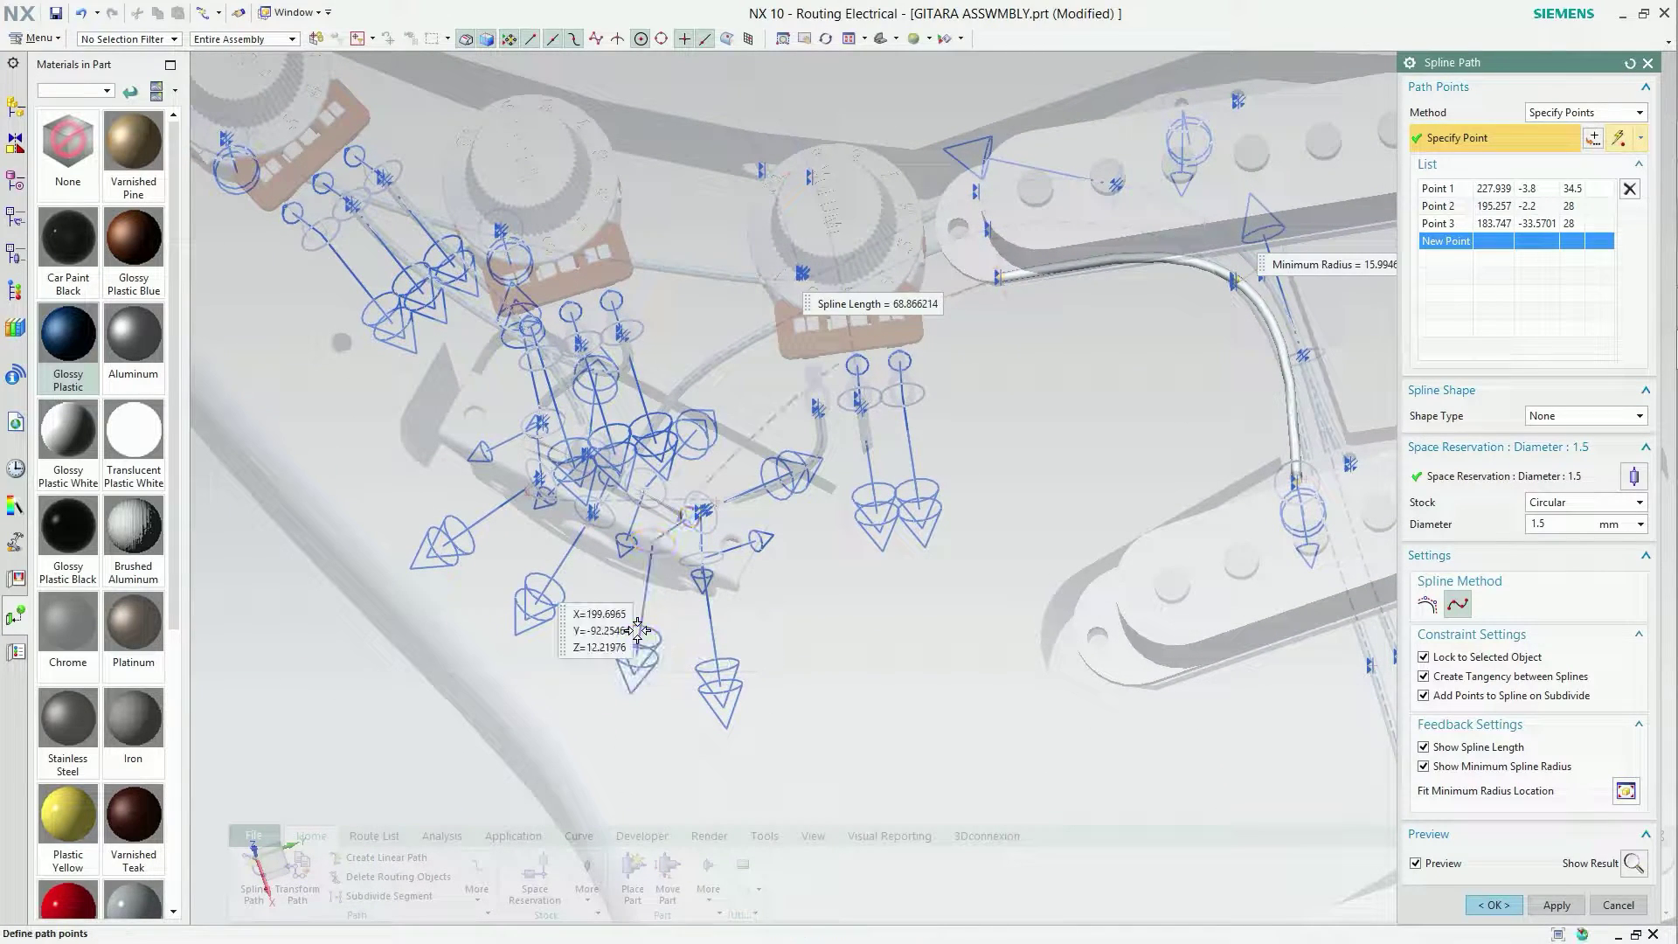
left_click(637, 630)
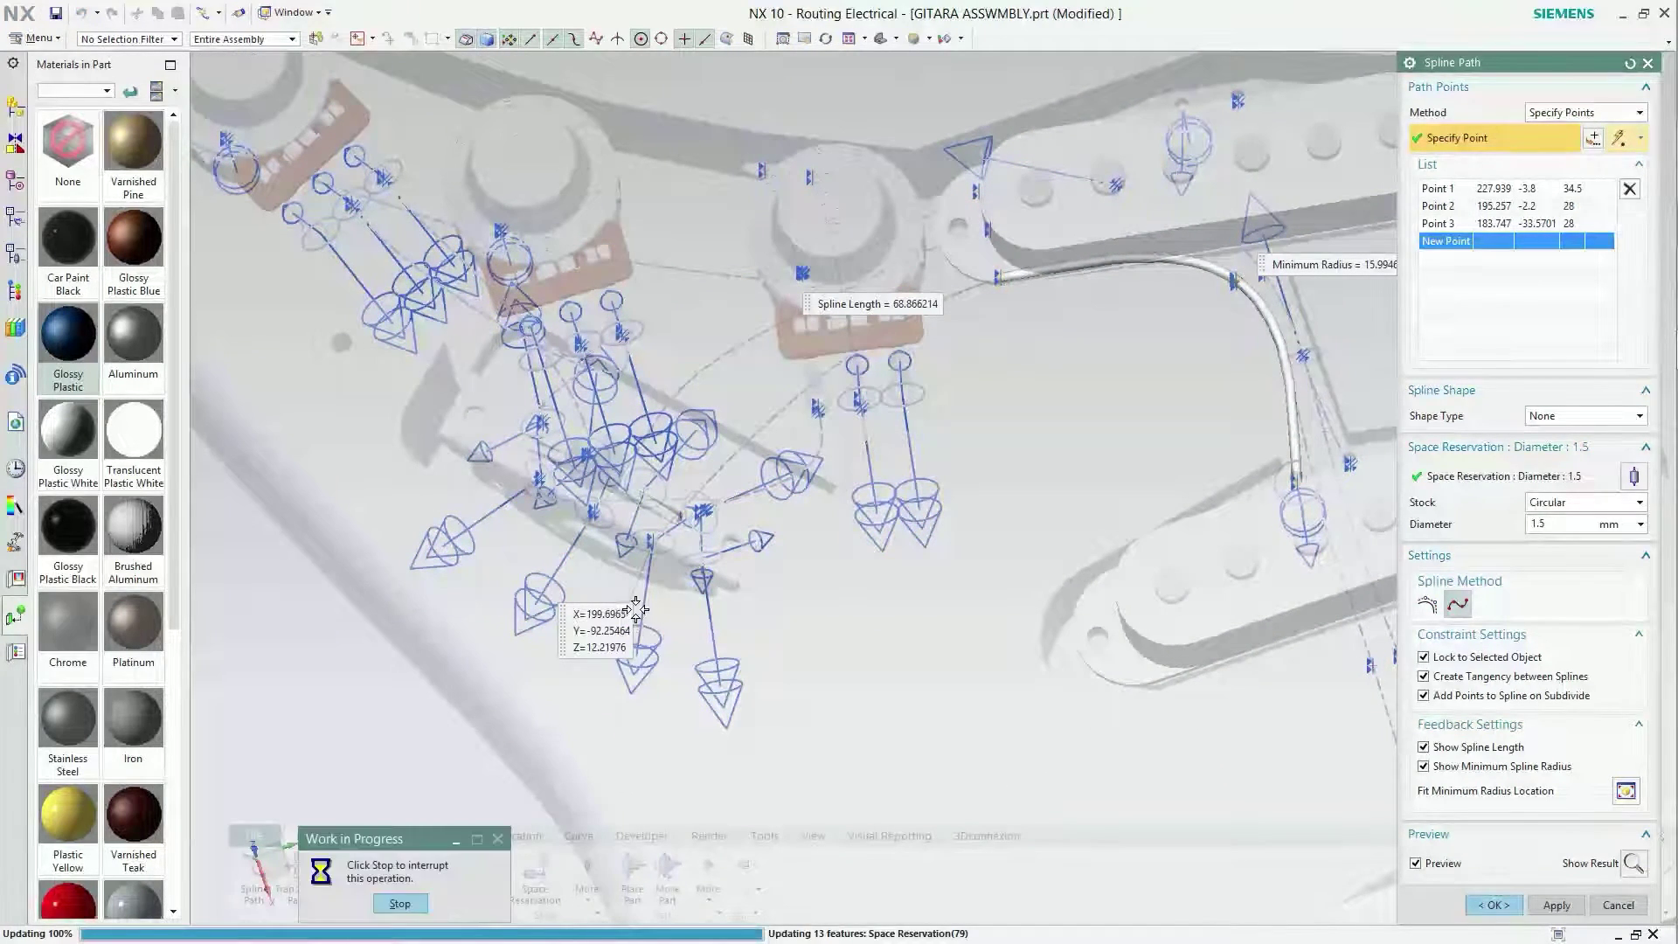
left_click(651, 538)
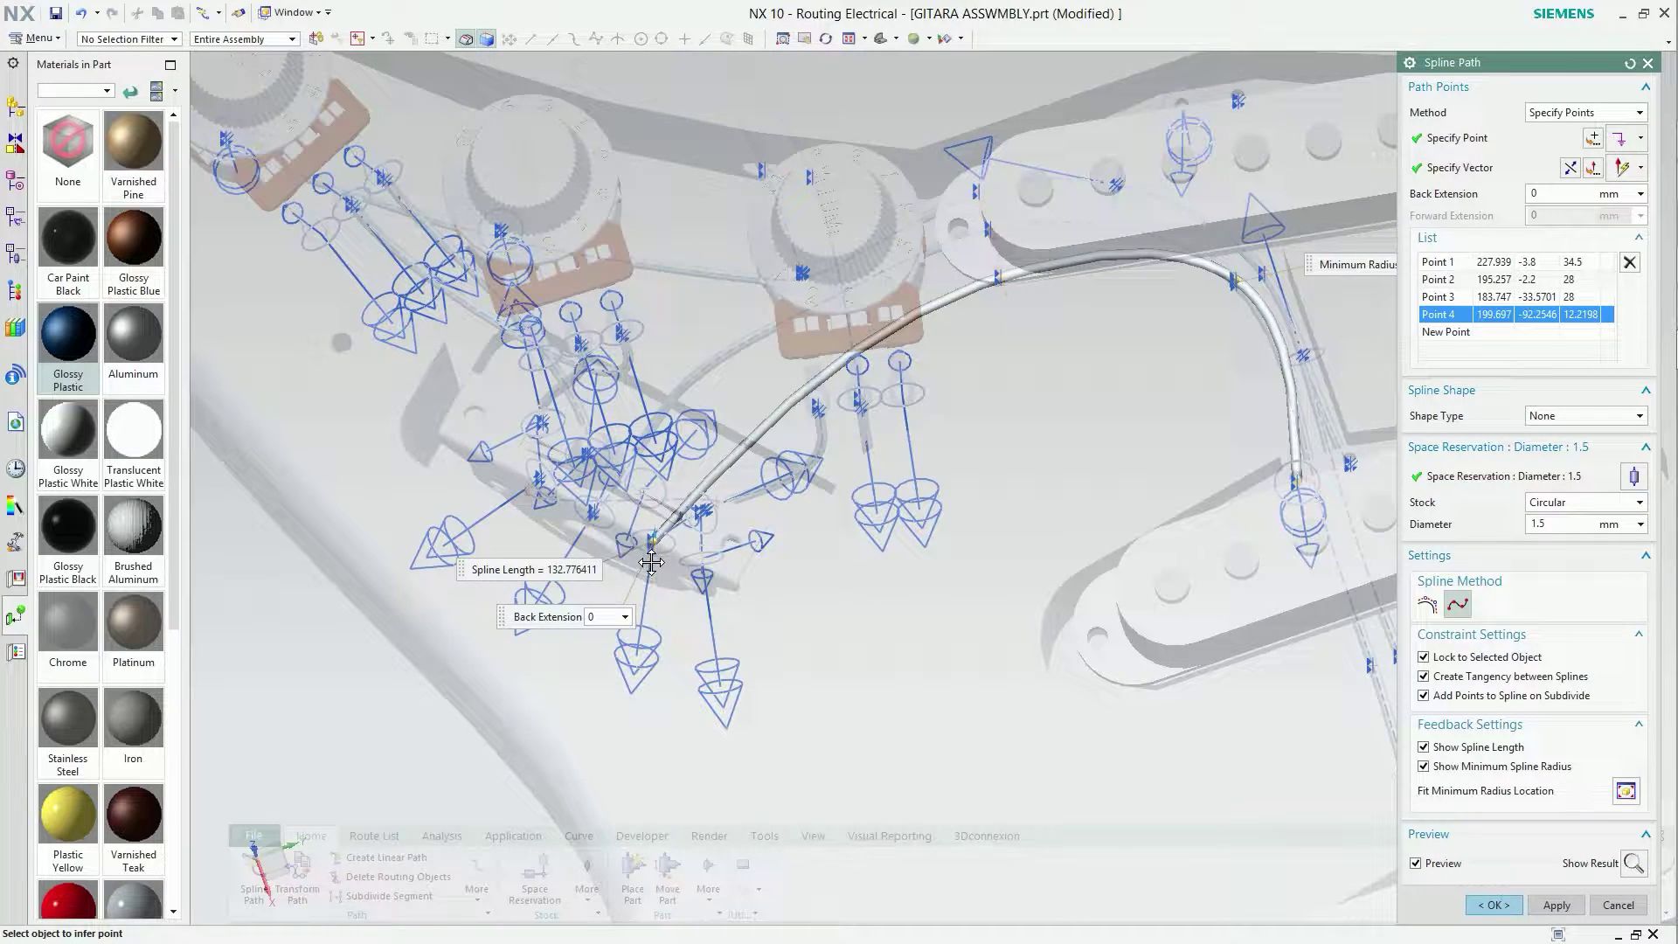
Set a back extension on the wire's last point and reverse its end direction.
type("1")
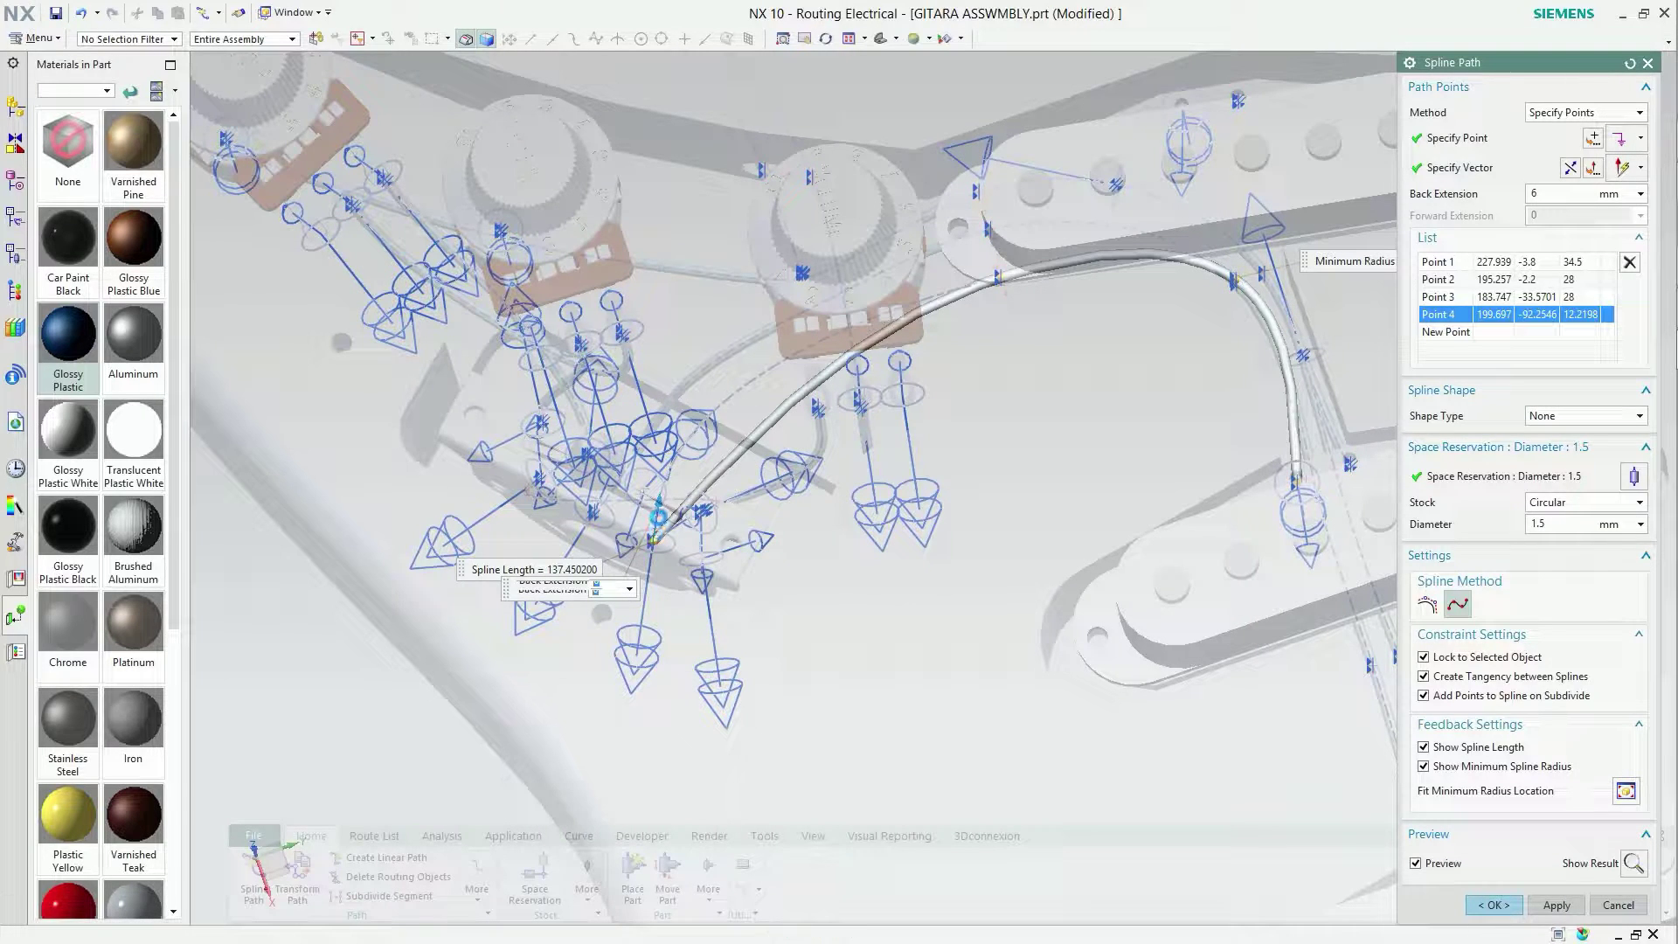
left_click(1566, 191)
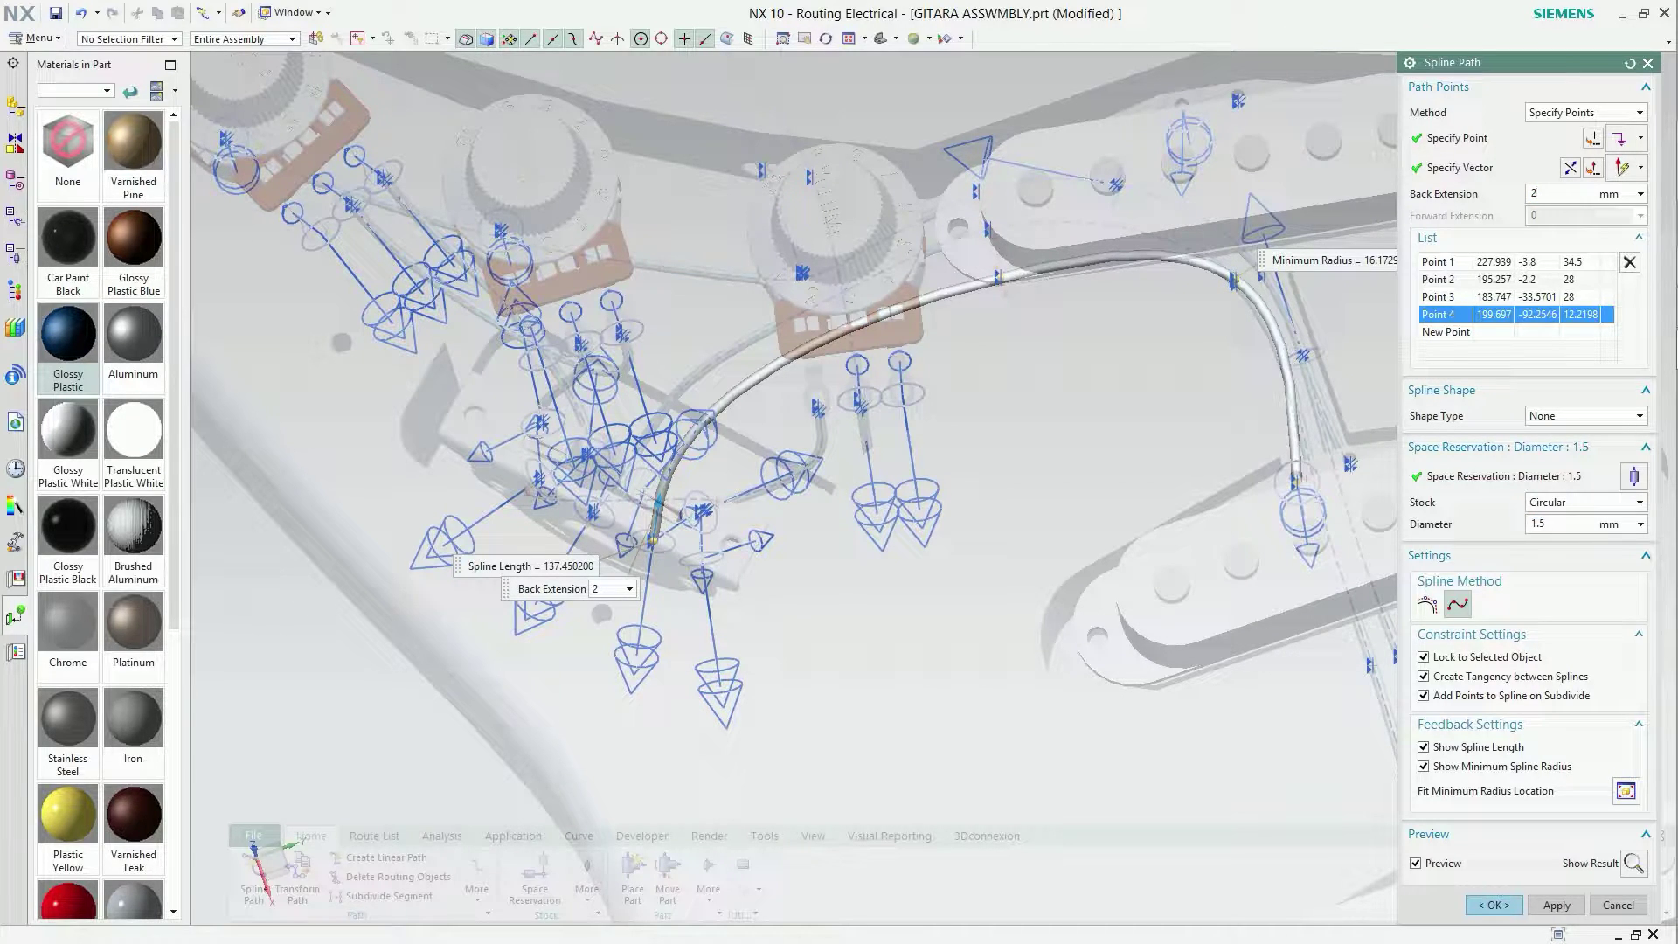
type("2")
key("Return")
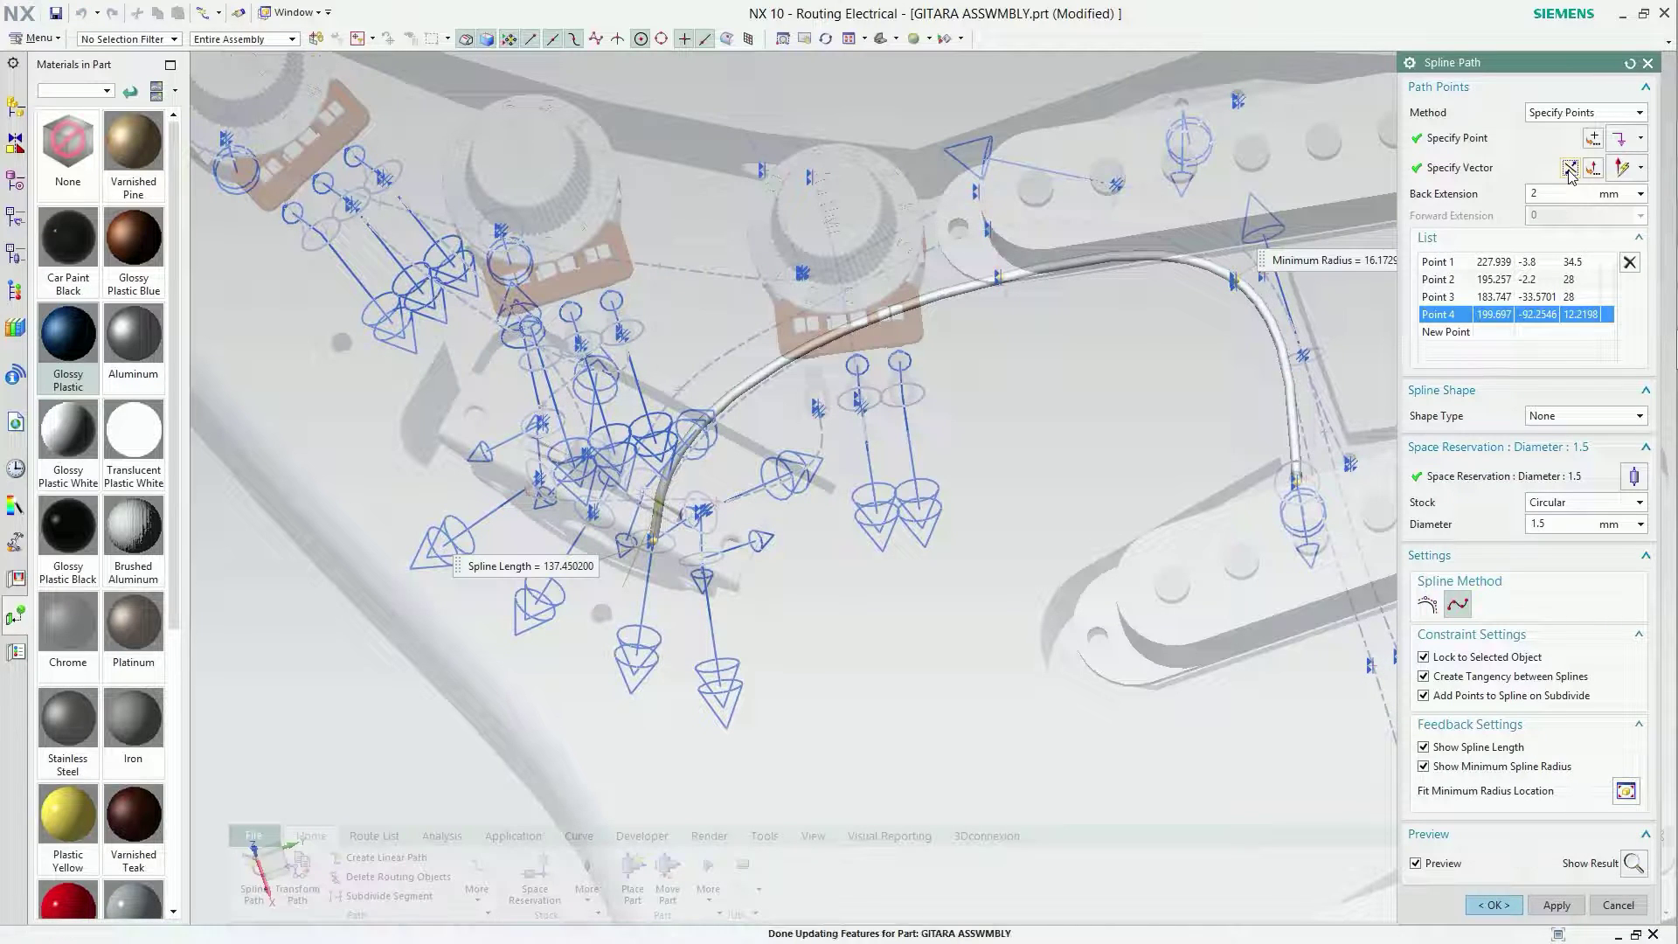
left_click(1570, 170)
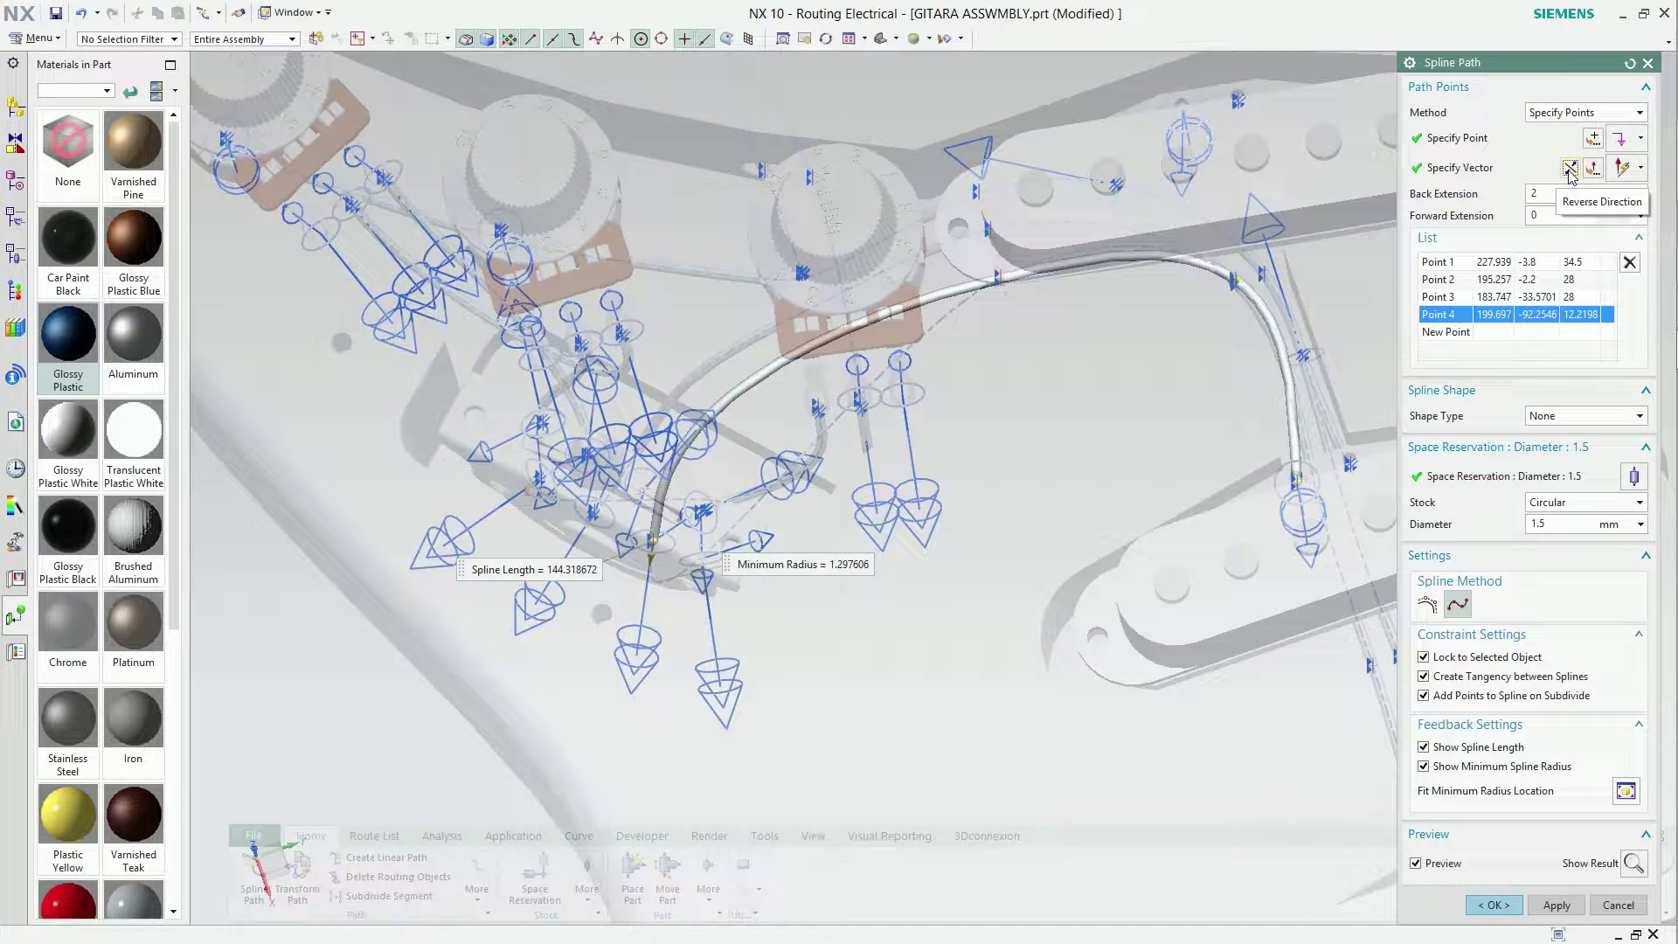
mouse_move(912, 368)
middle_mouse_down()
mouse_move(1112, 405)
mouse_move(1110, 341)
middle_mouse_up()
scroll(1128, 402, "up", 5)
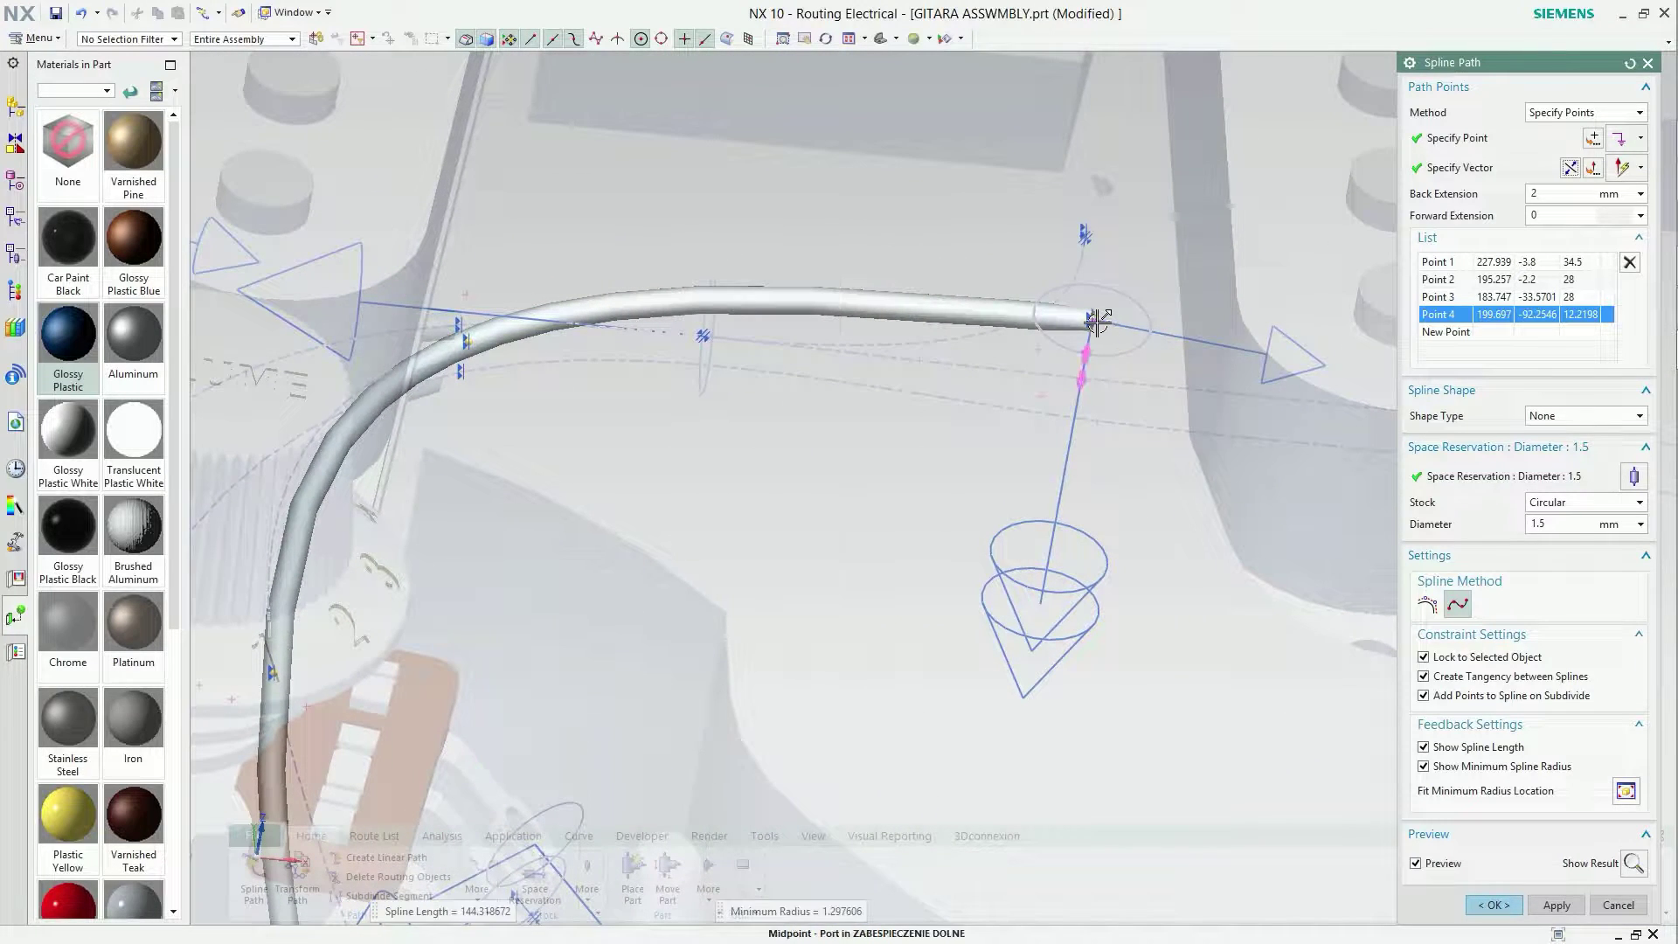
Give Point 1 a 0.5 mm forward extension, bringing the preview to about 148.7 mm.
left_click(1090, 335)
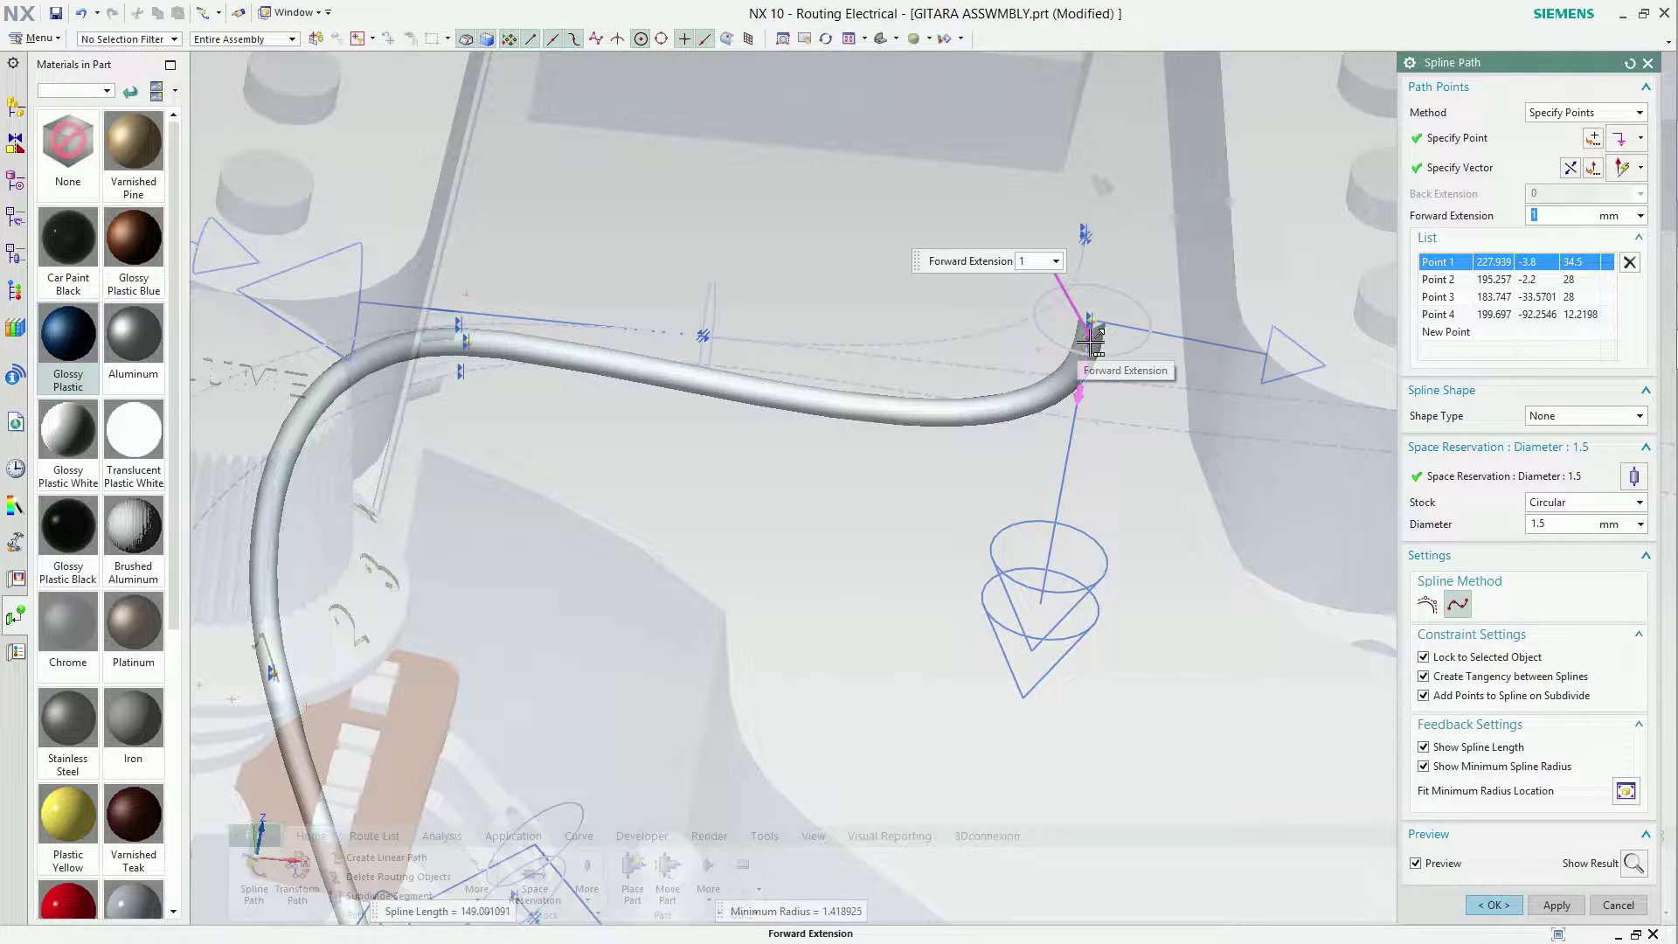
scroll(1092, 341, "up", 5)
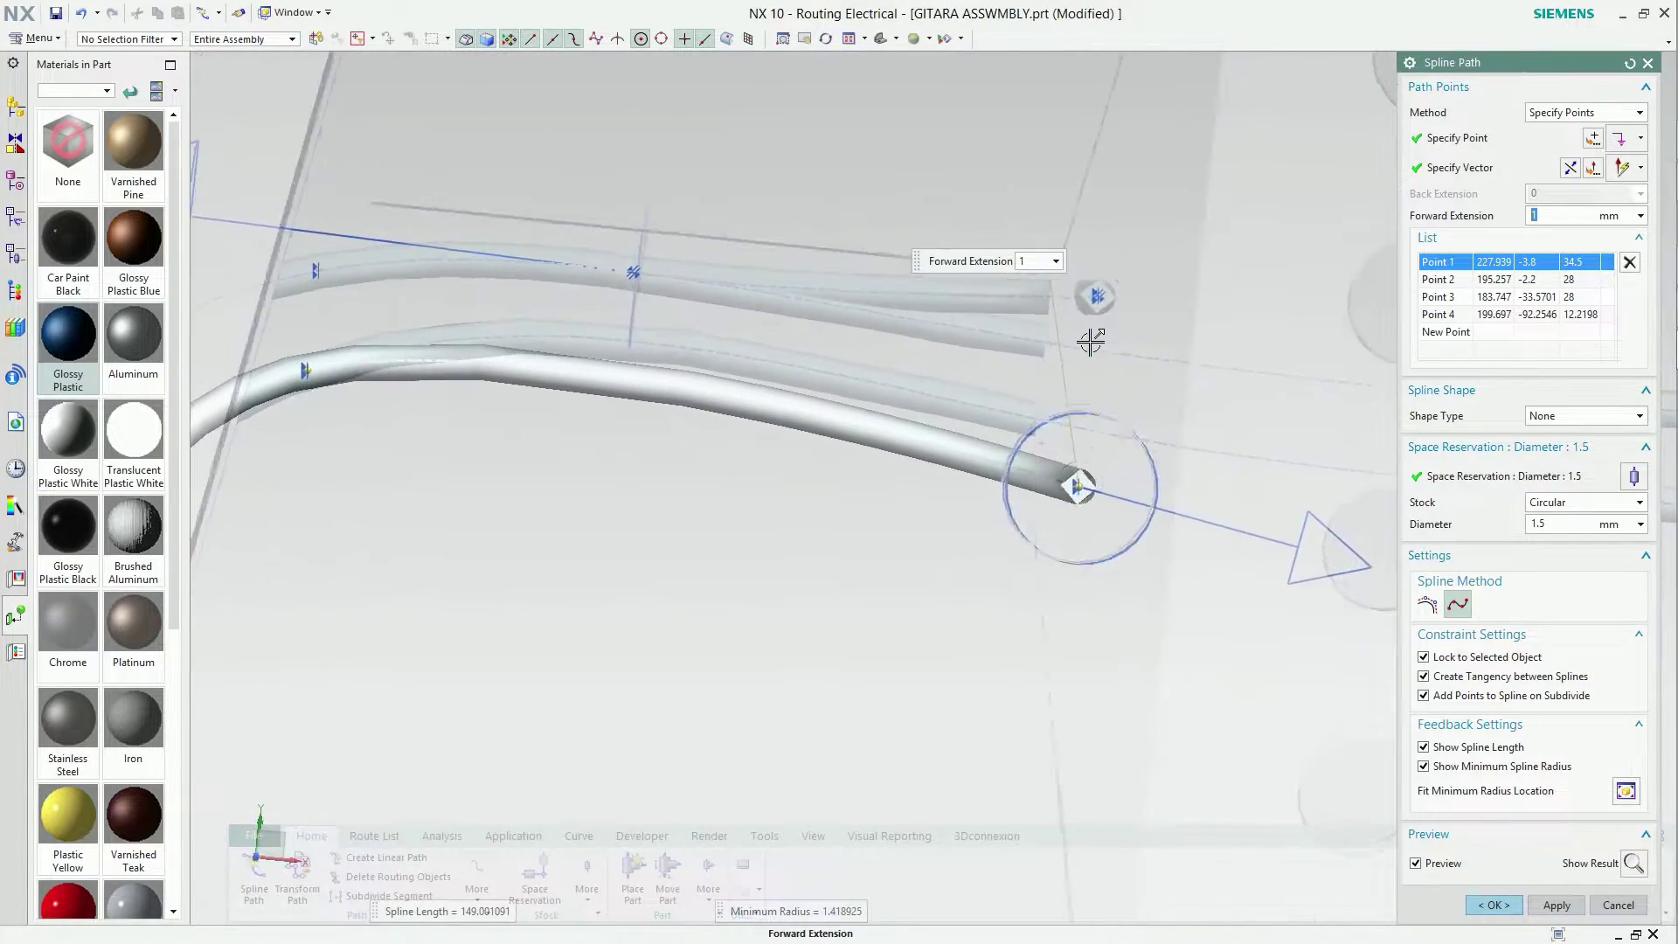
scroll(1090, 341, "down", 2)
scroll(1088, 337, "down", 2)
scroll(1105, 318, "down", 2)
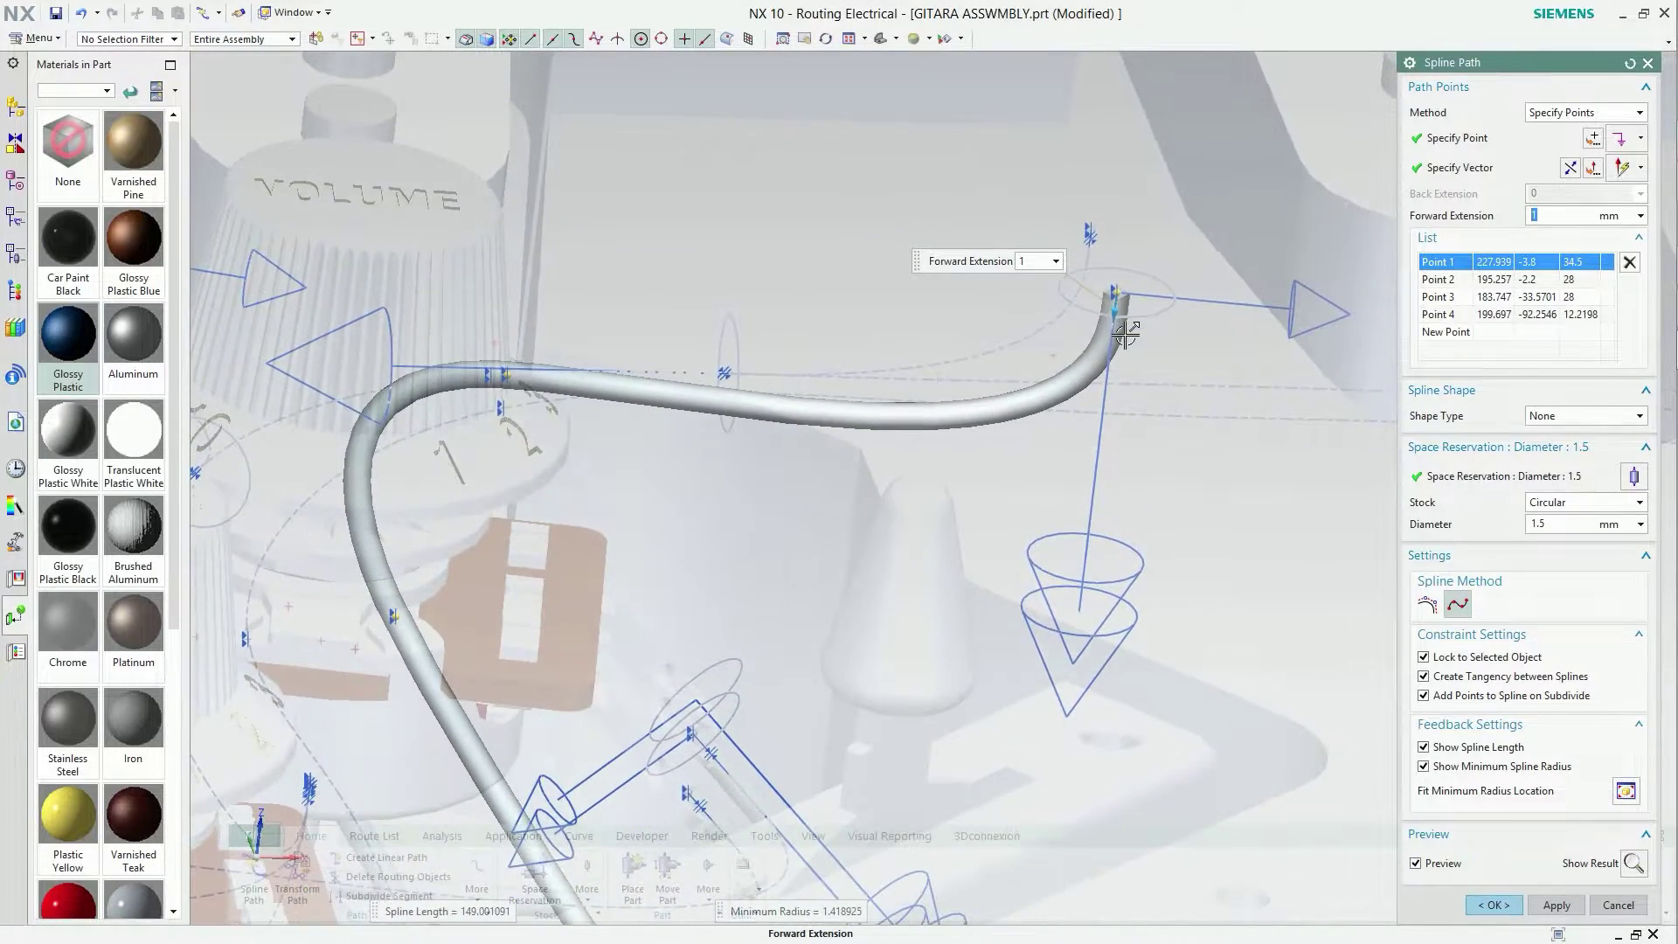
left_click(1120, 316)
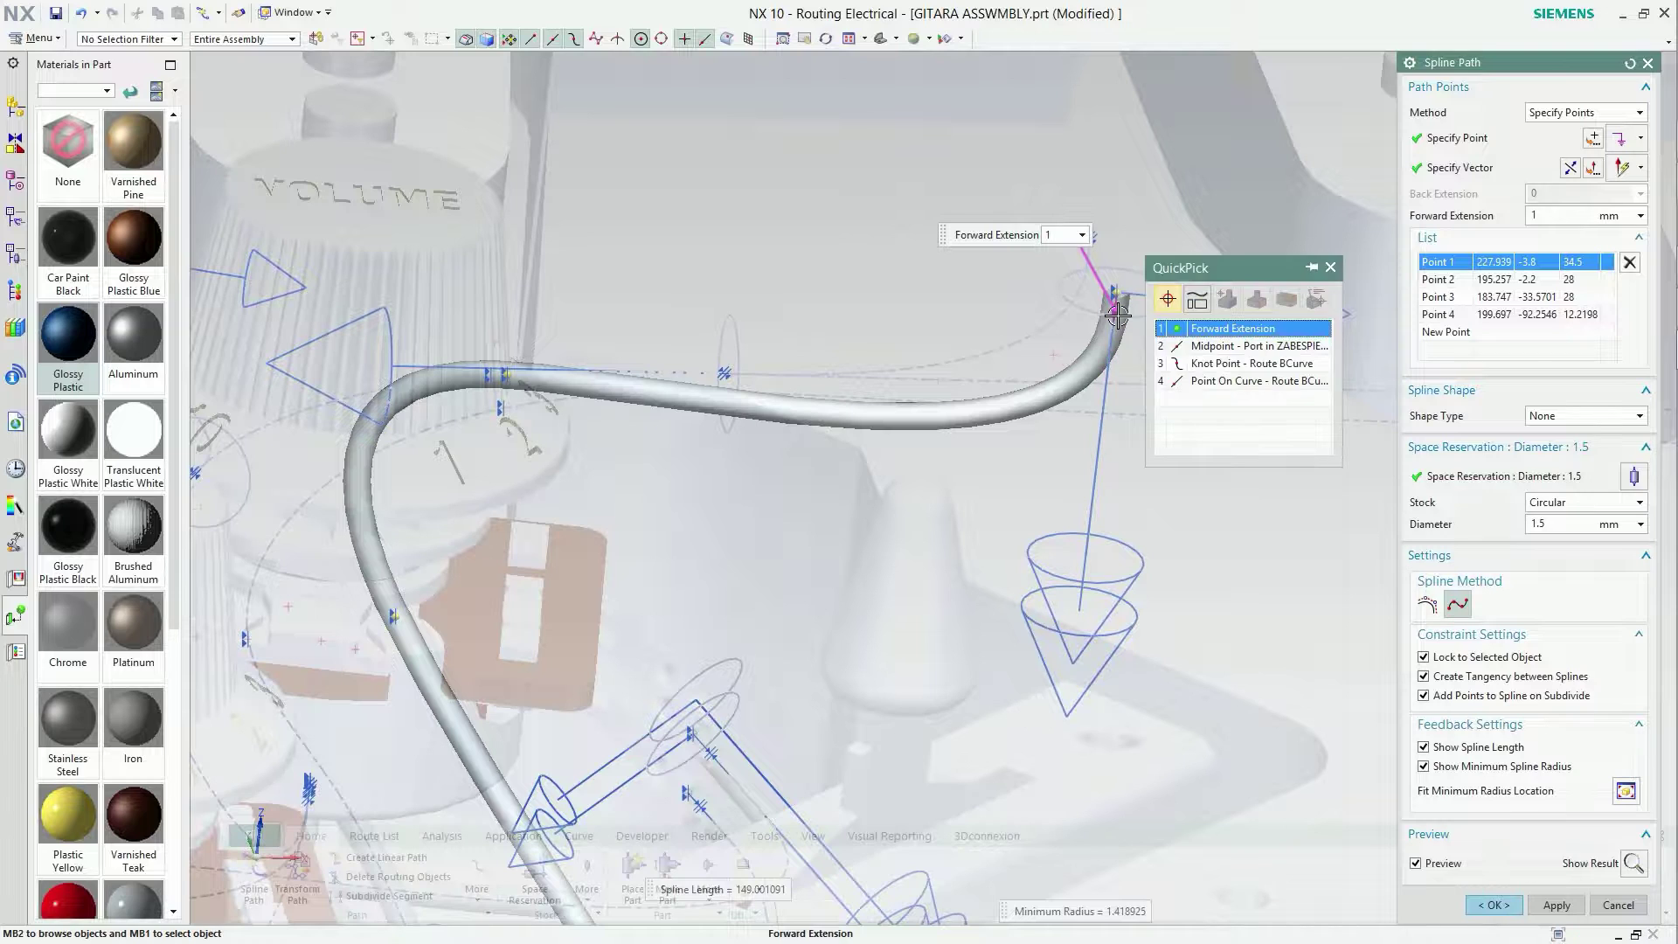
left_click(1203, 327)
type(".5")
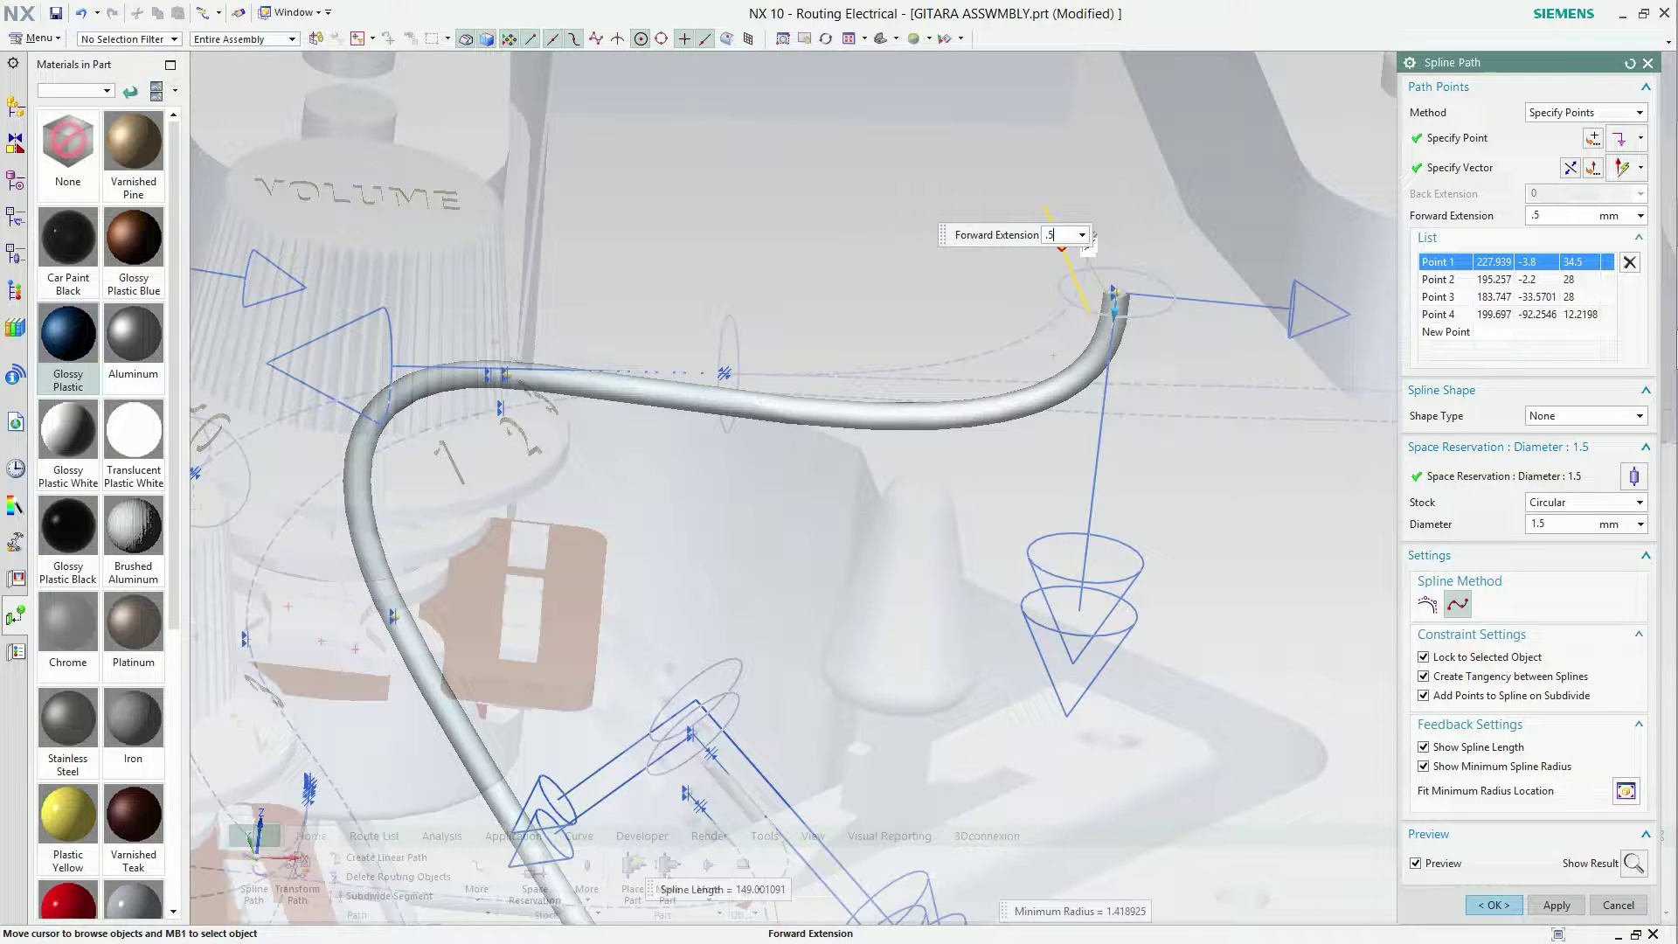
key("Return")
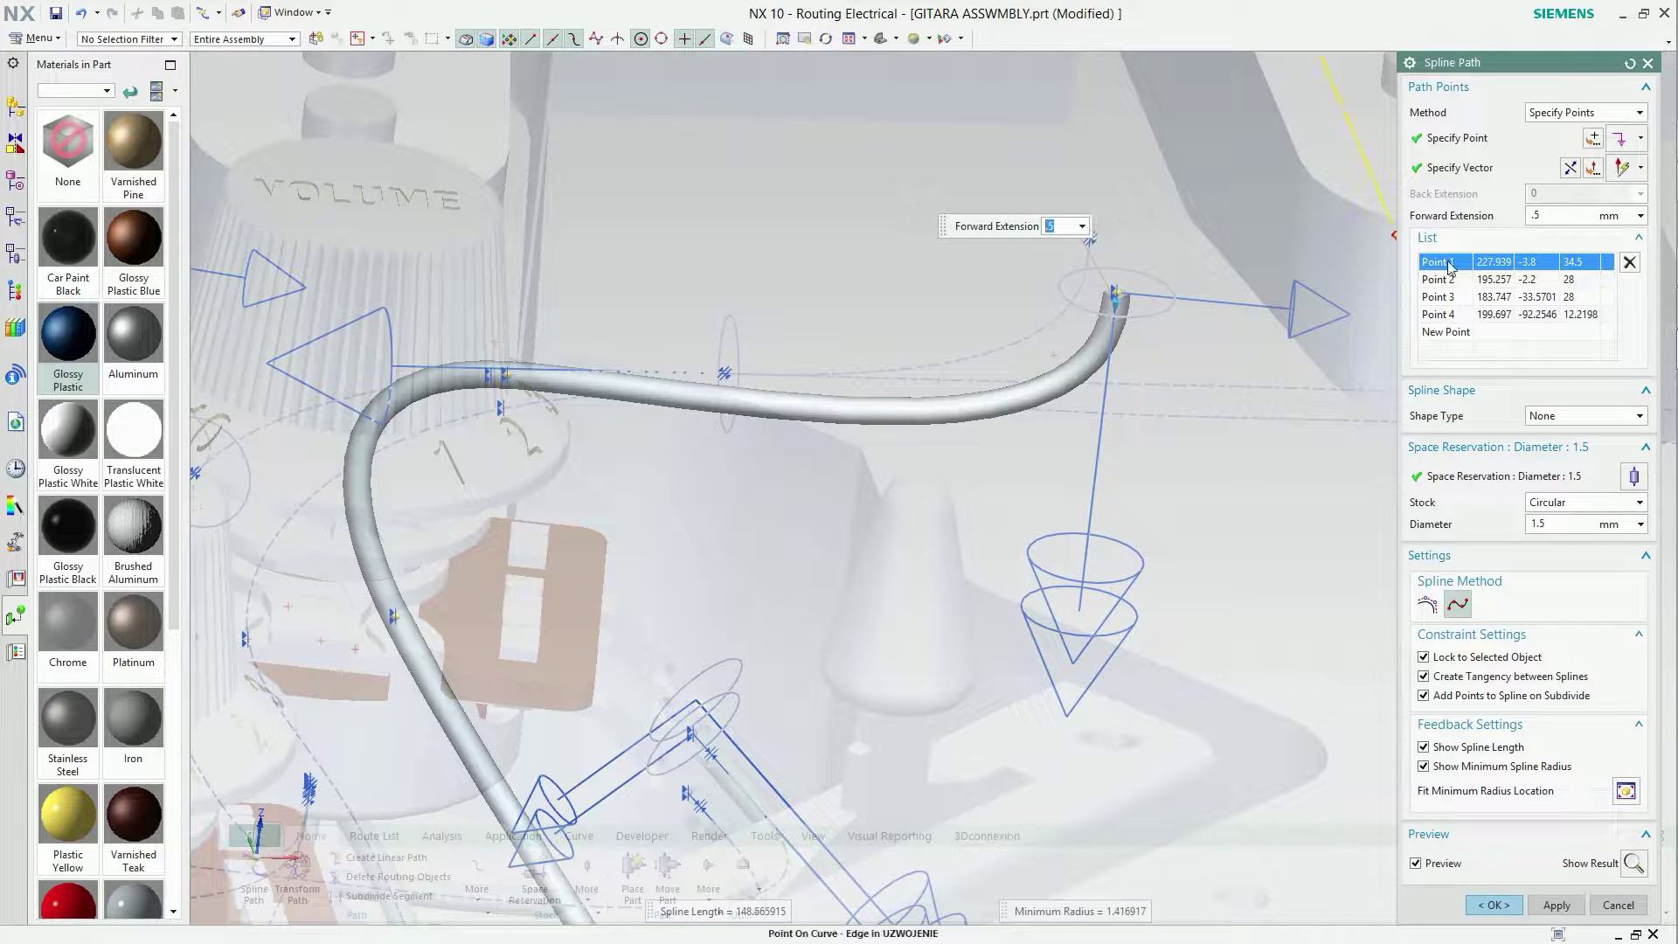
left_click(1523, 393)
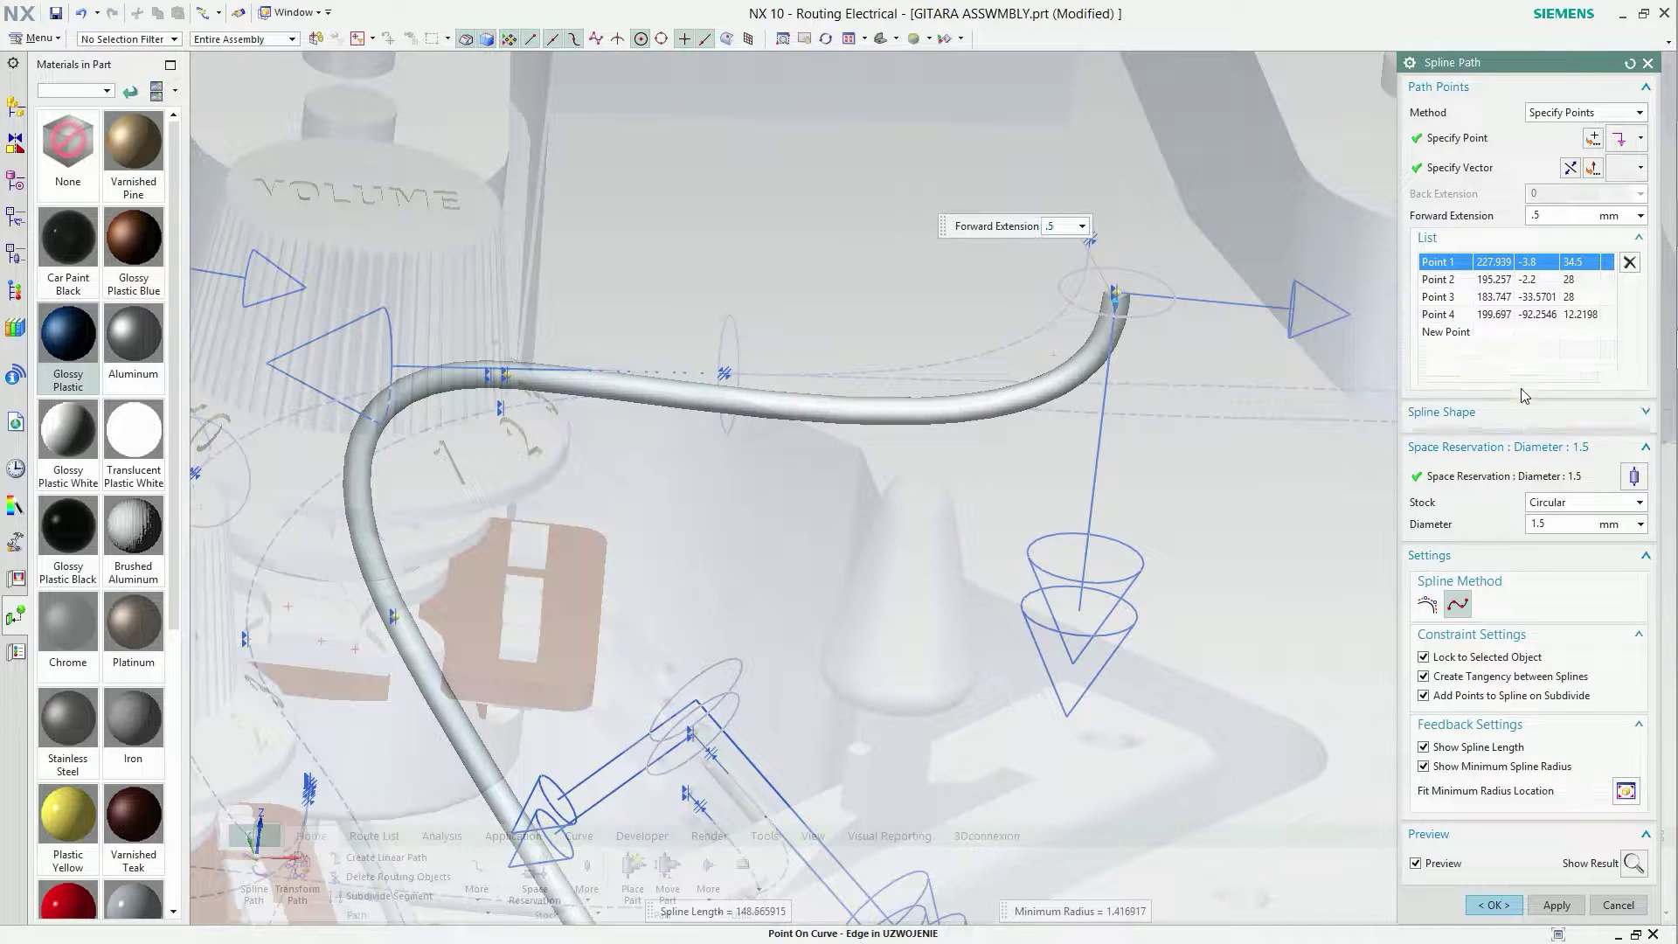
mouse_move(1346, 420)
middle_mouse_down()
mouse_move(1304, 425)
mouse_move(1270, 356)
mouse_move(1060, 476)
mouse_move(1031, 457)
middle_mouse_up()
Add Point 2 partway along the wire and lift it 2 mm along ZC.
left_click(1447, 333)
left_click(1034, 461)
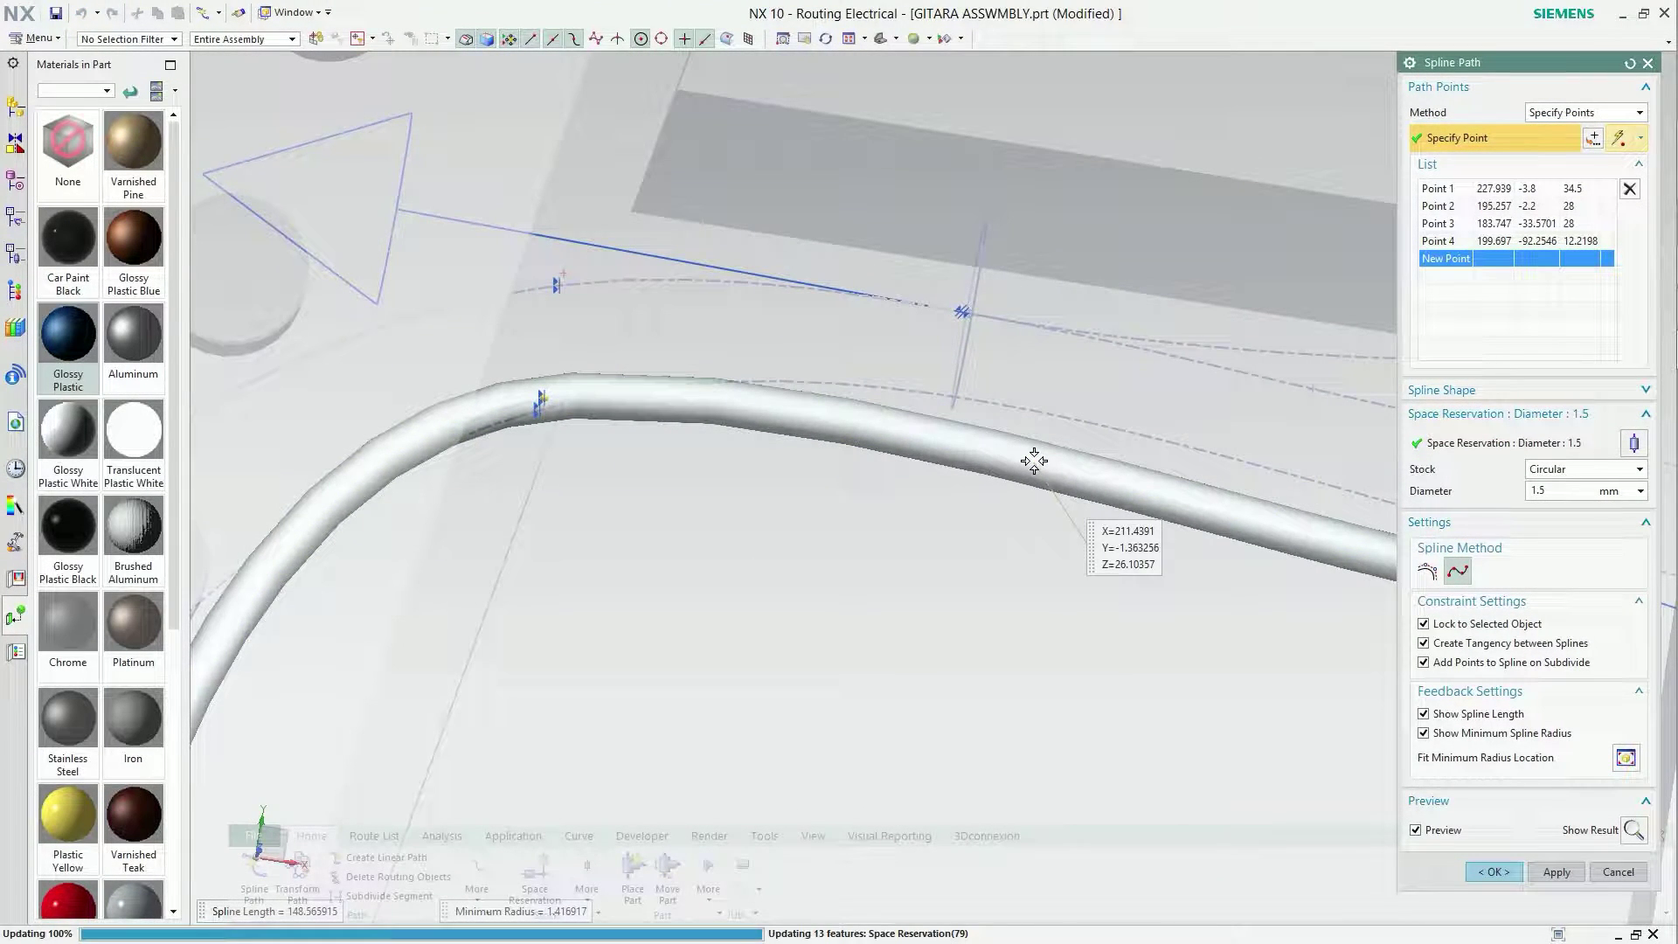
left_click(1034, 461)
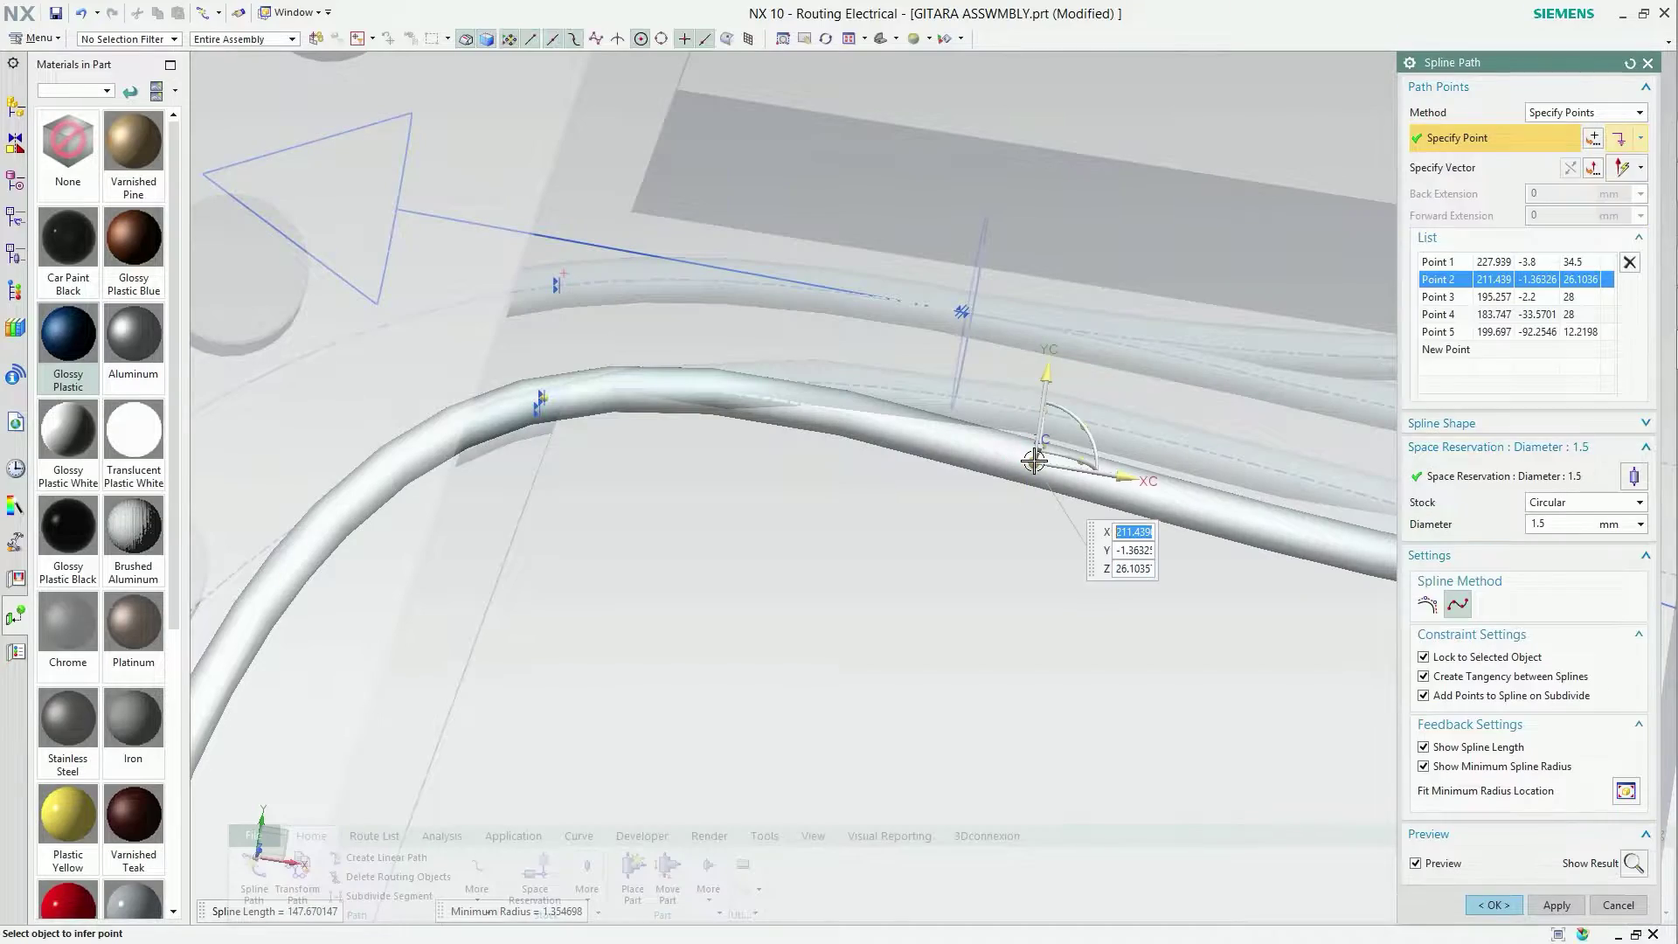
scroll(1075, 456, "down", 3)
mouse_move(1116, 453)
middle_mouse_down()
mouse_move(1060, 333)
mouse_move(996, 367)
middle_mouse_up()
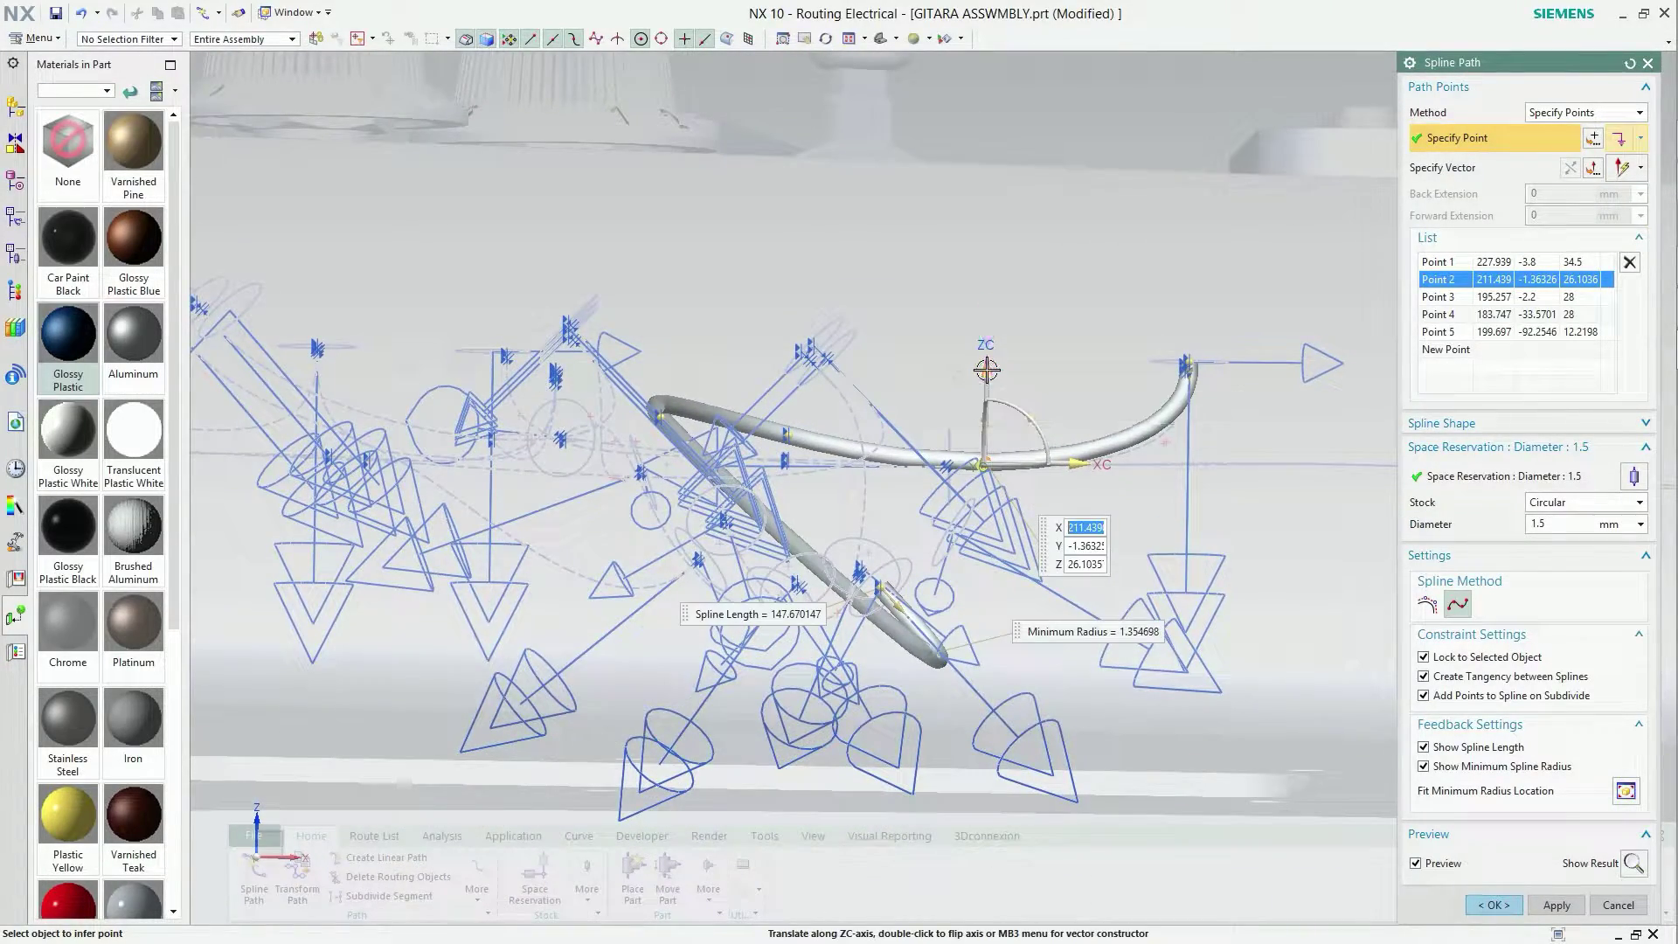
left_click_drag(987, 365, 987, 347)
type("2")
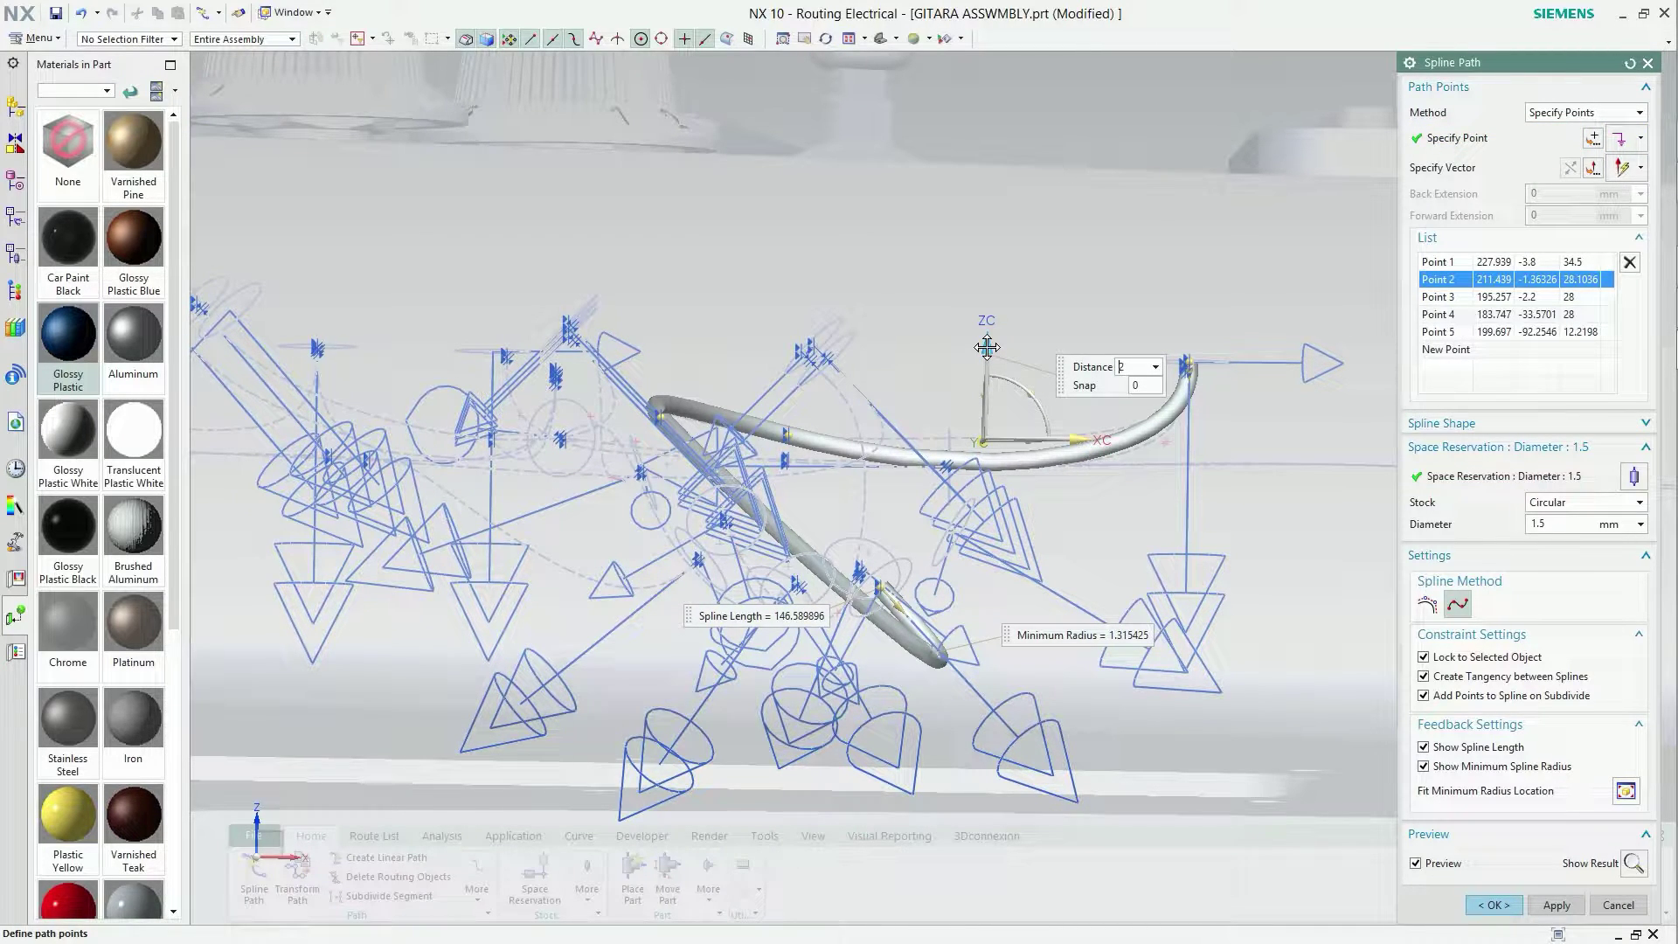
key("Return")
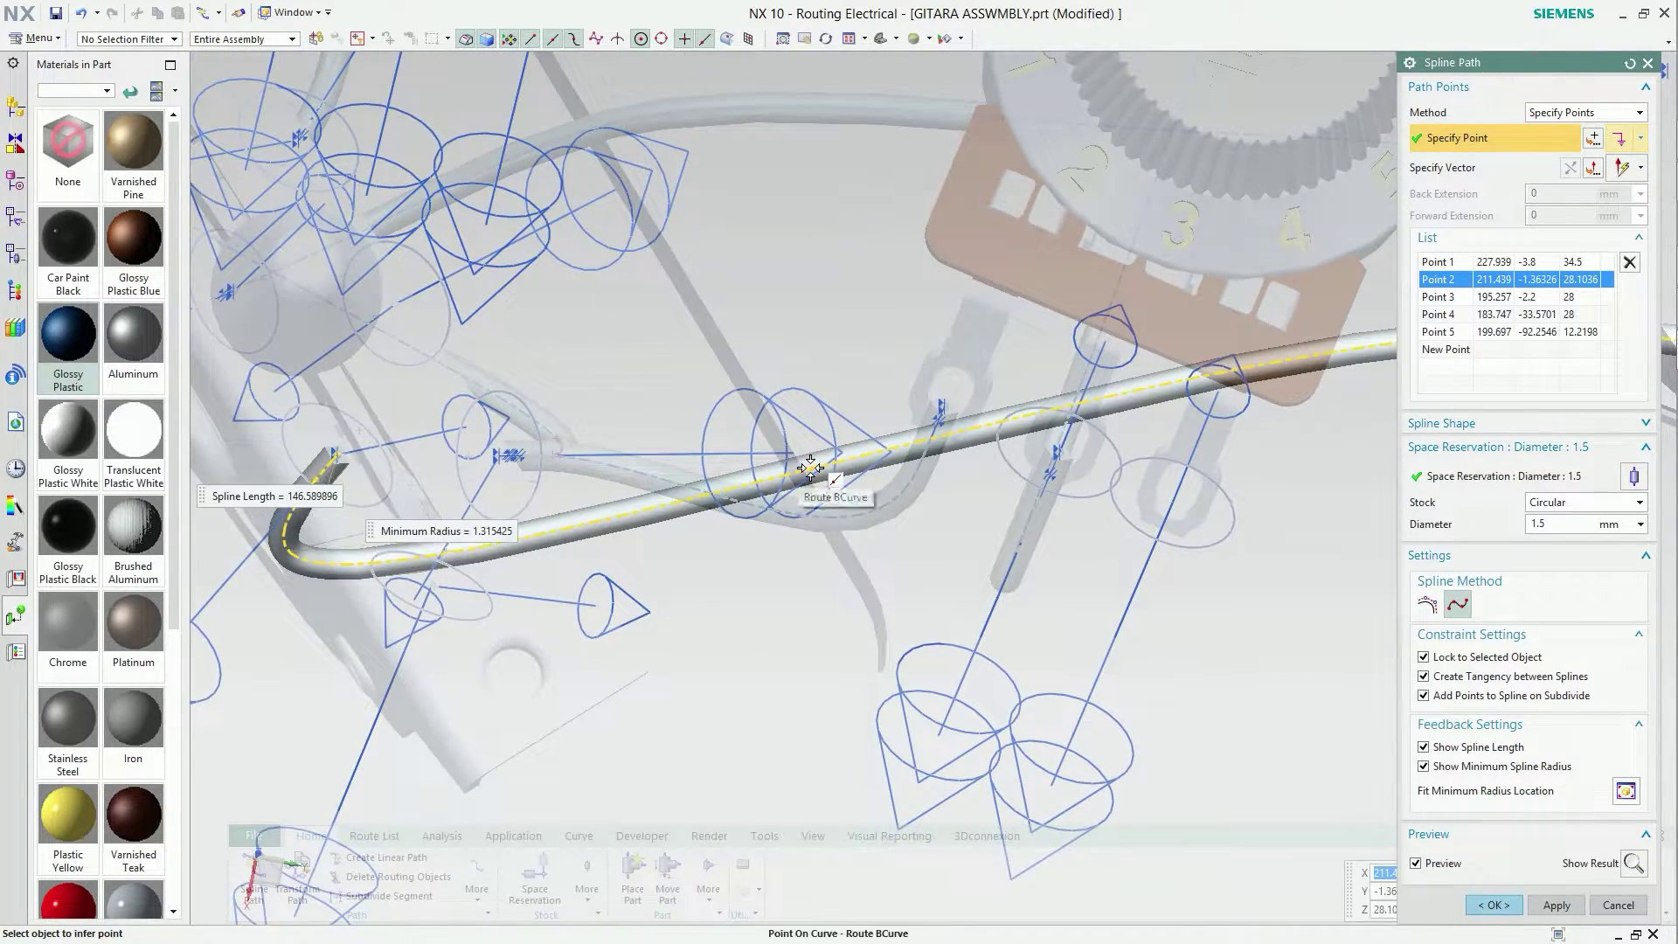
Add Point 5, rotate its axes 38°, shift it along XC, and apply the route.
left_click(1453, 350)
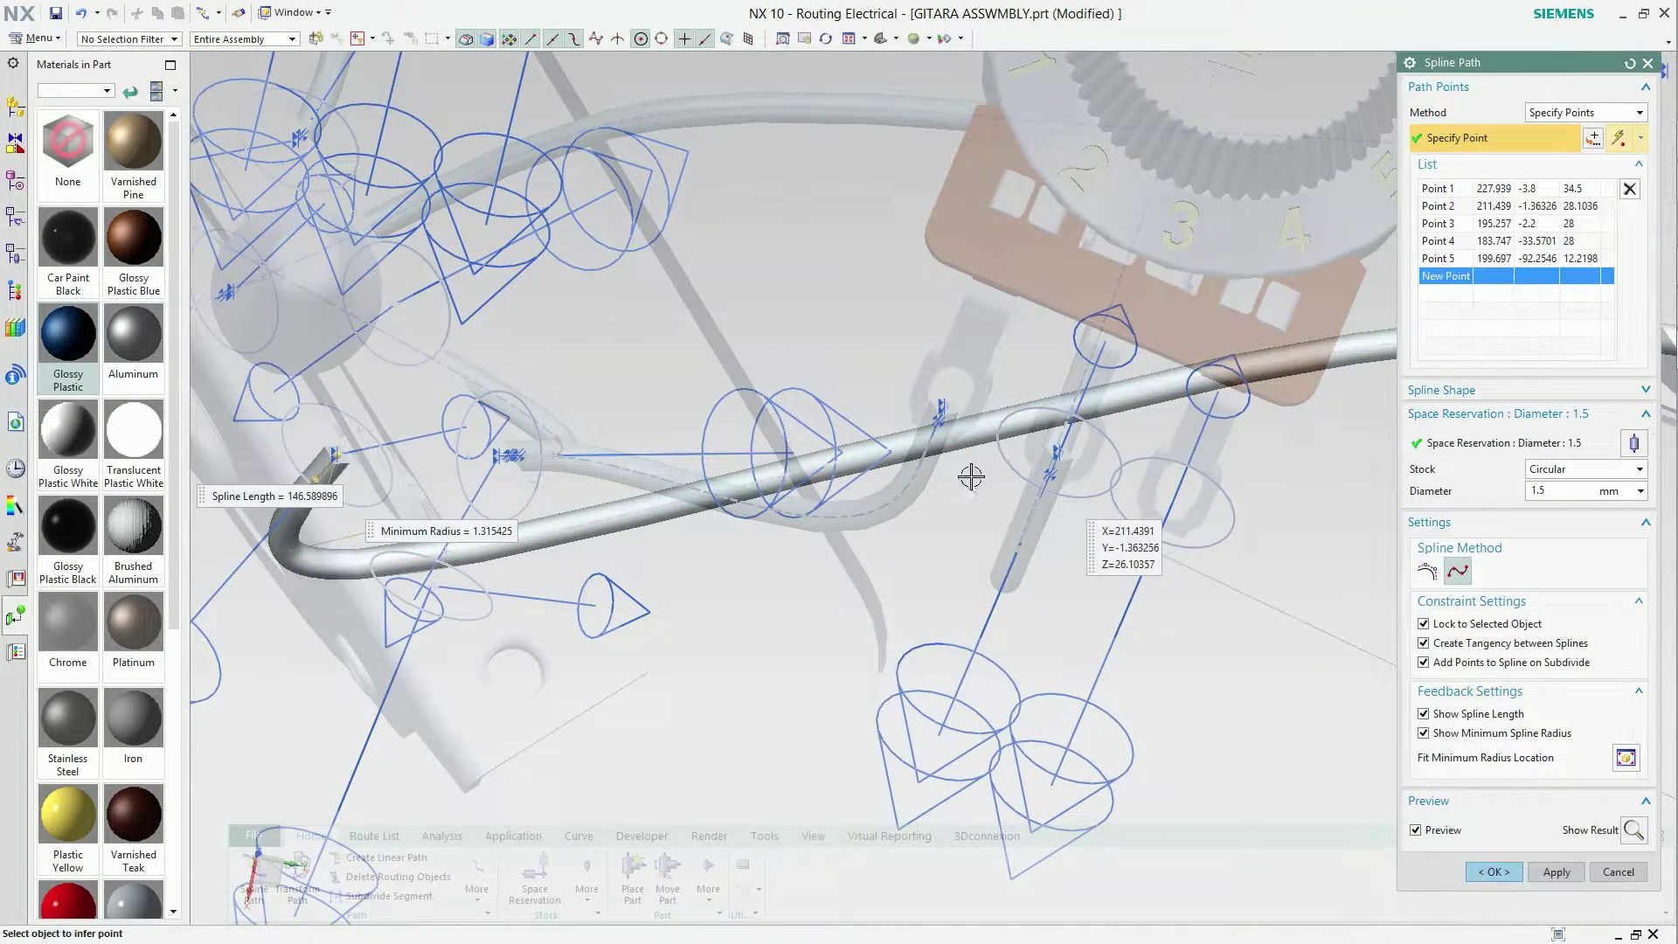
left_click(803, 468)
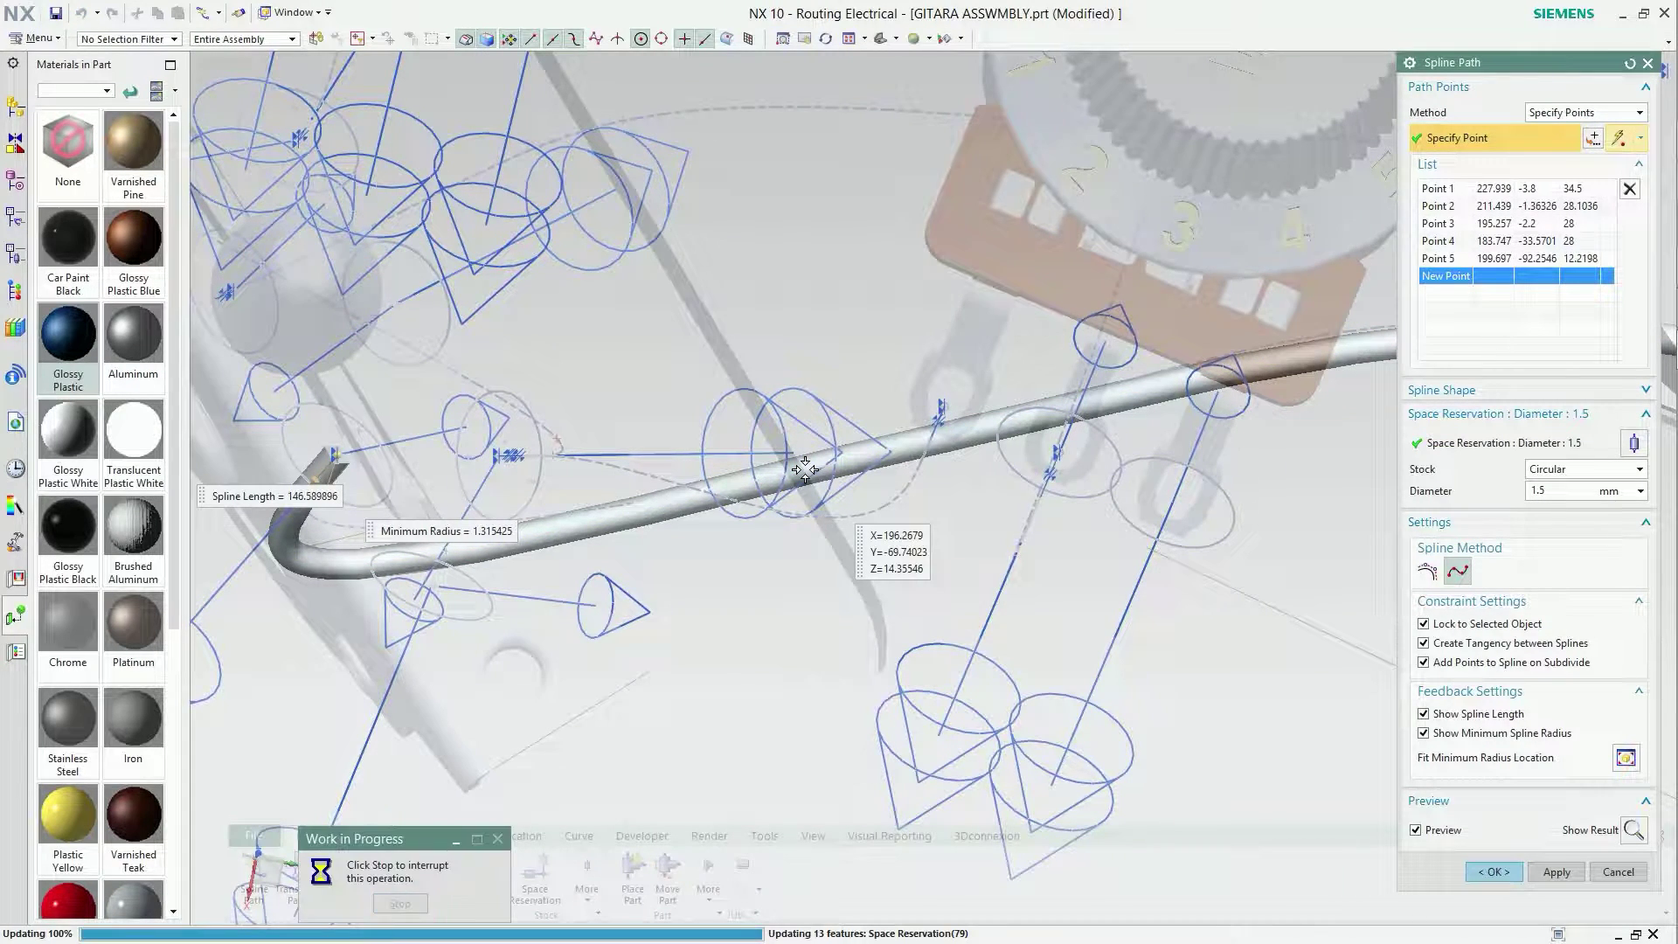
left_click(809, 469)
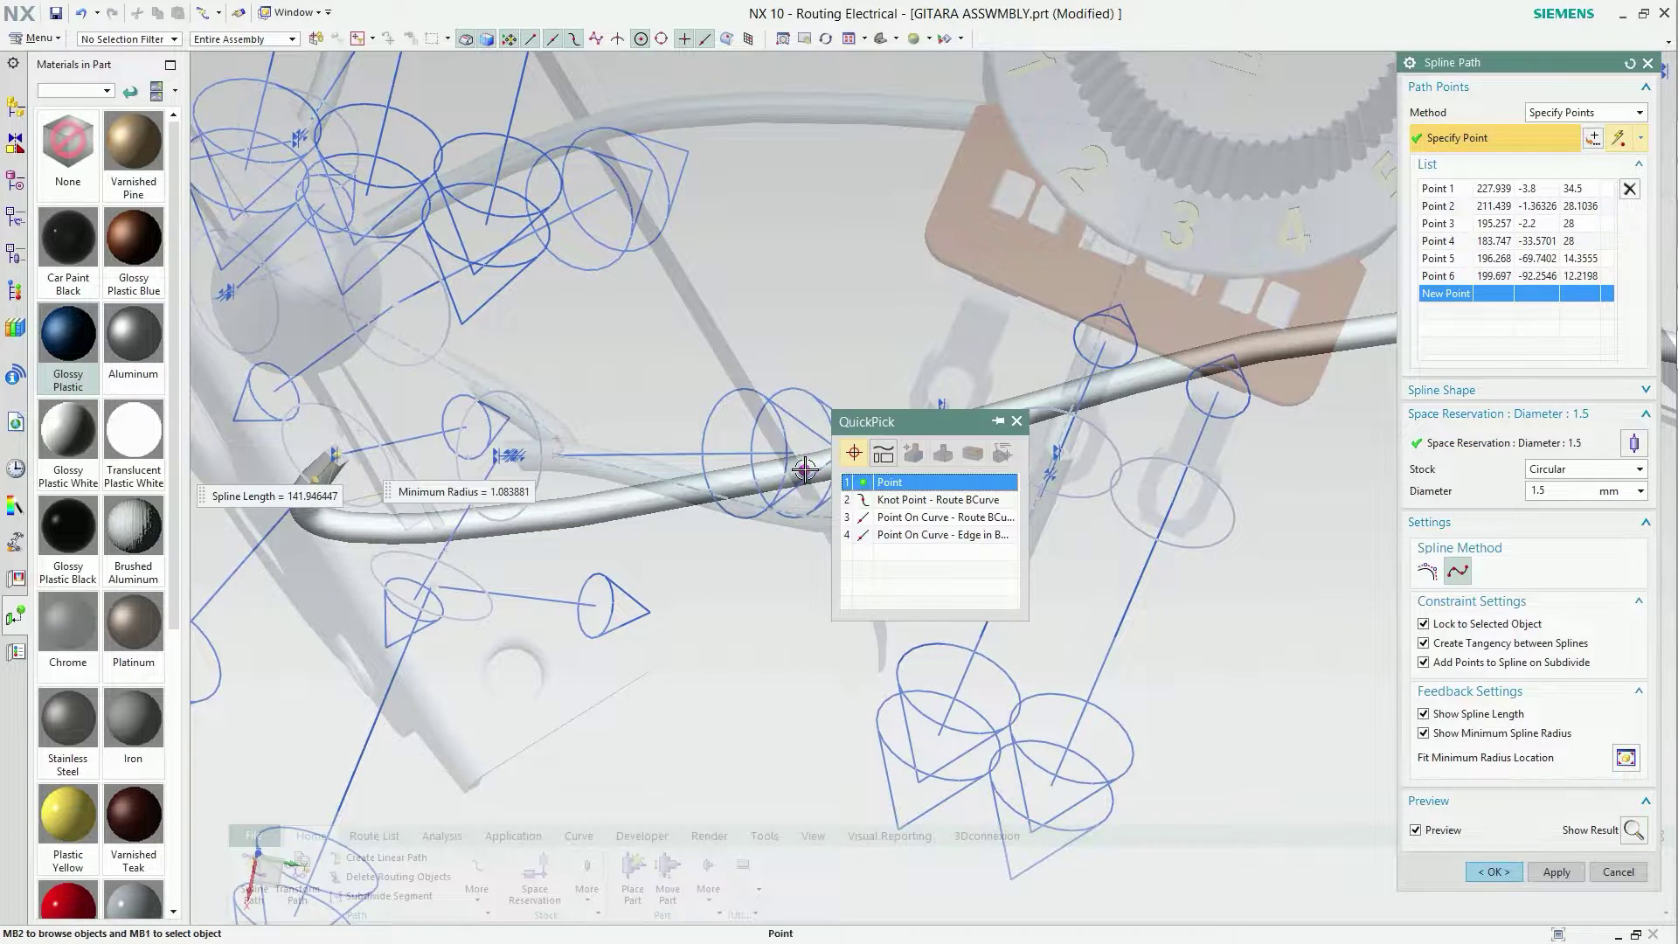
left_click(814, 472)
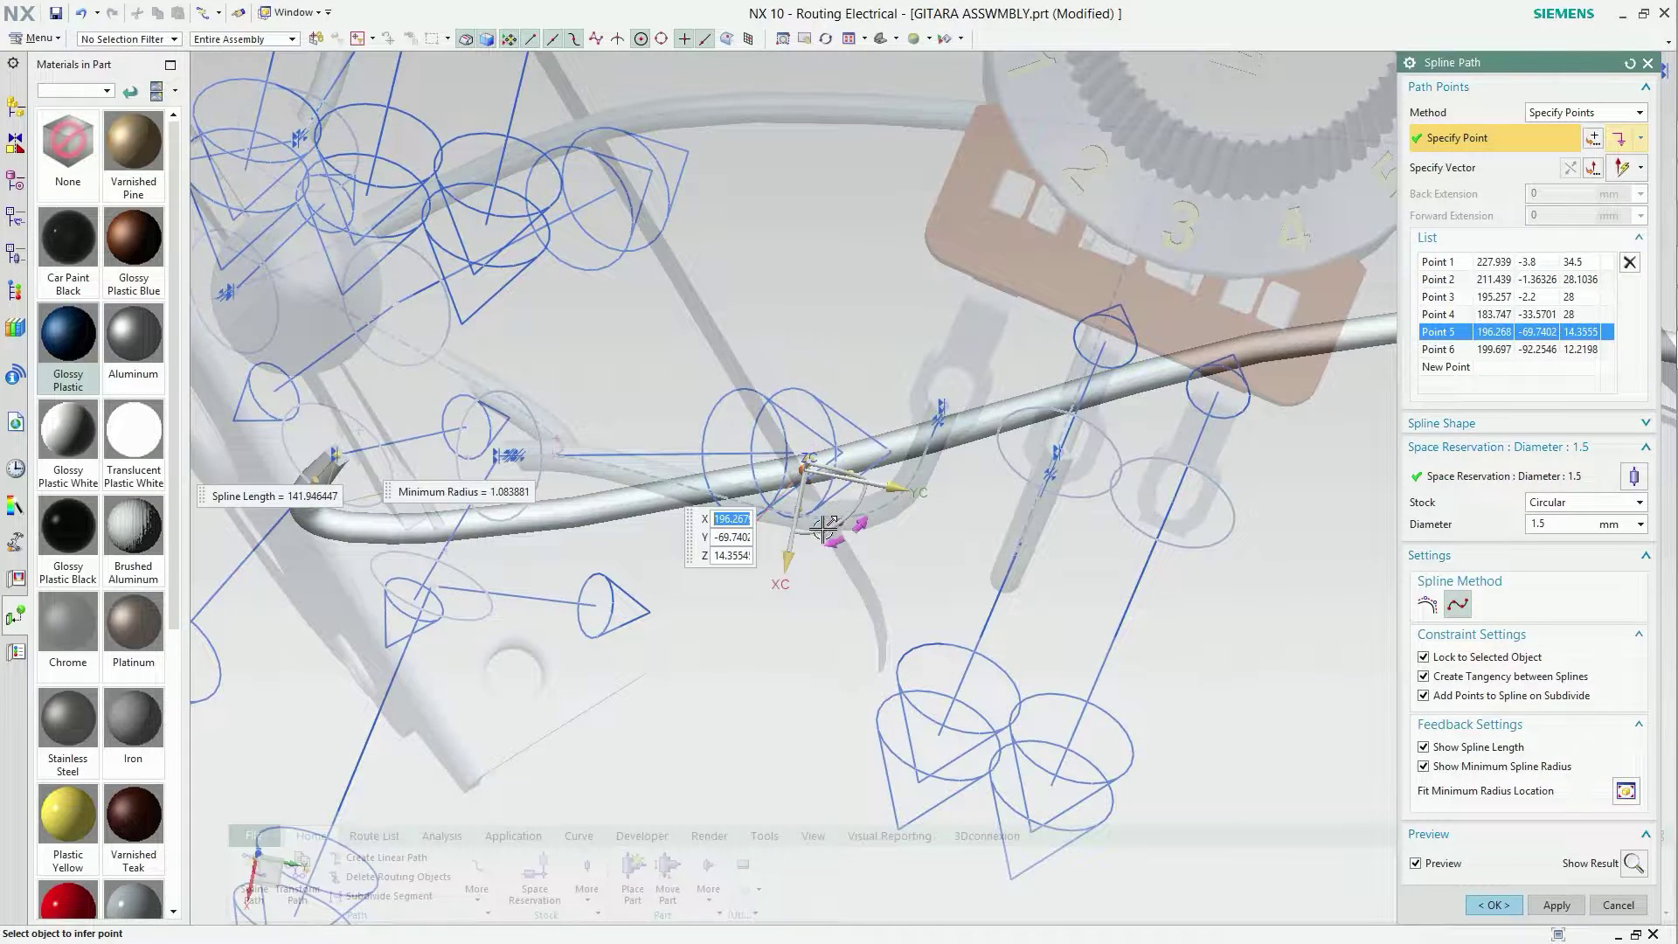
left_click_drag(862, 518, 868, 496)
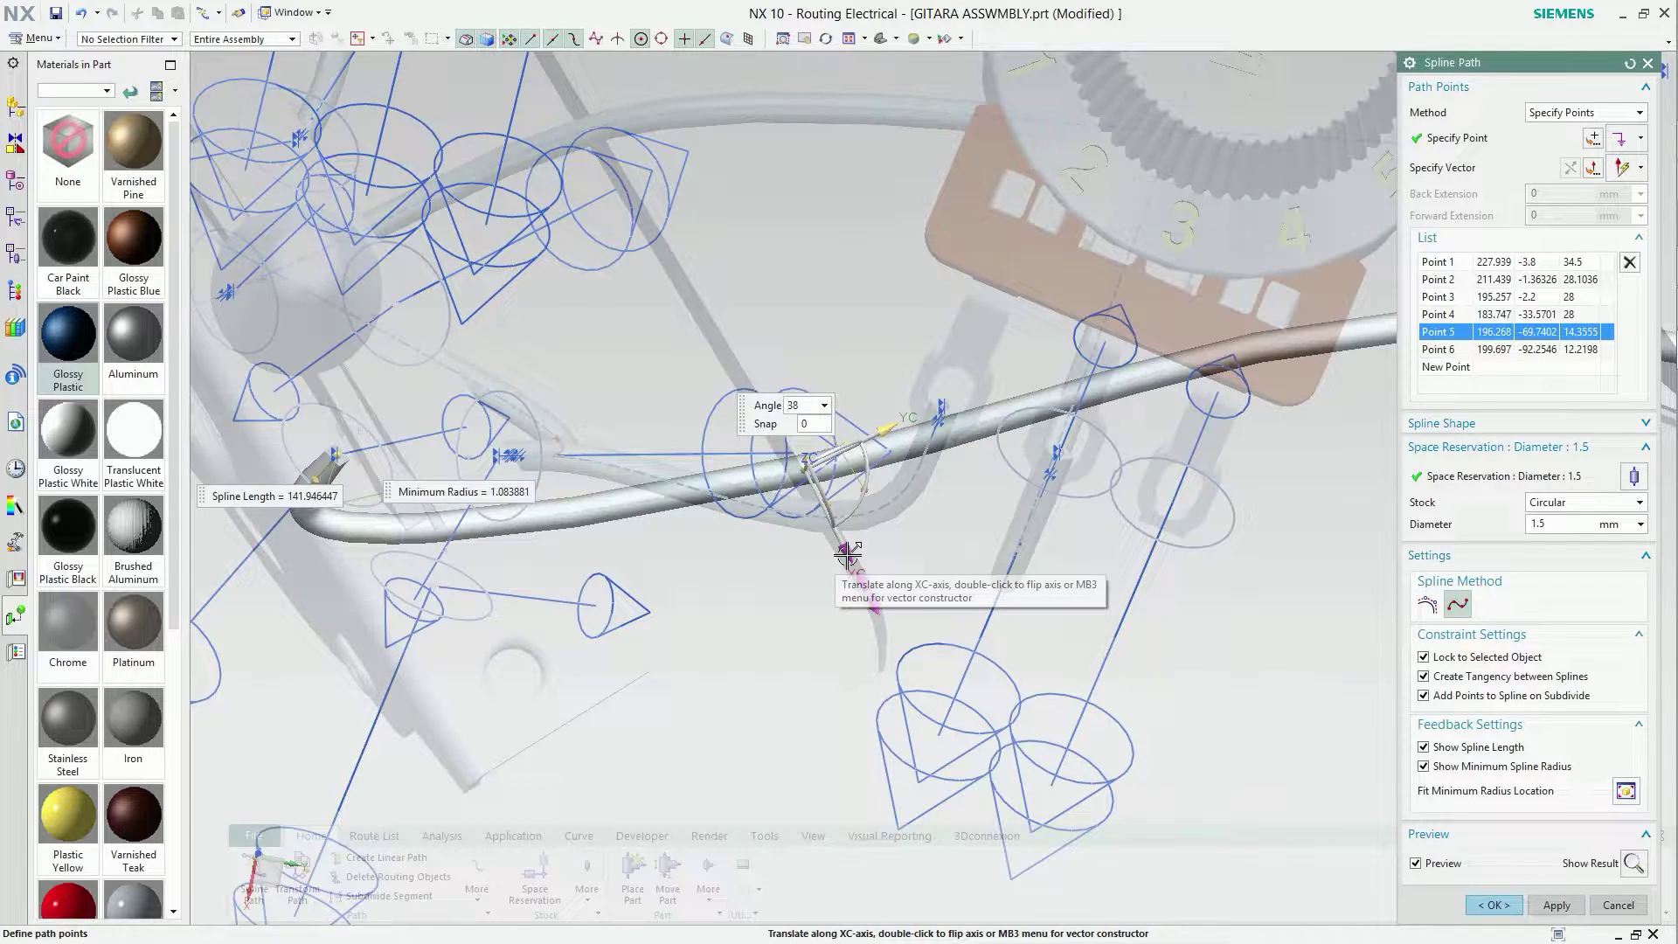
left_click_drag(848, 553, 835, 509)
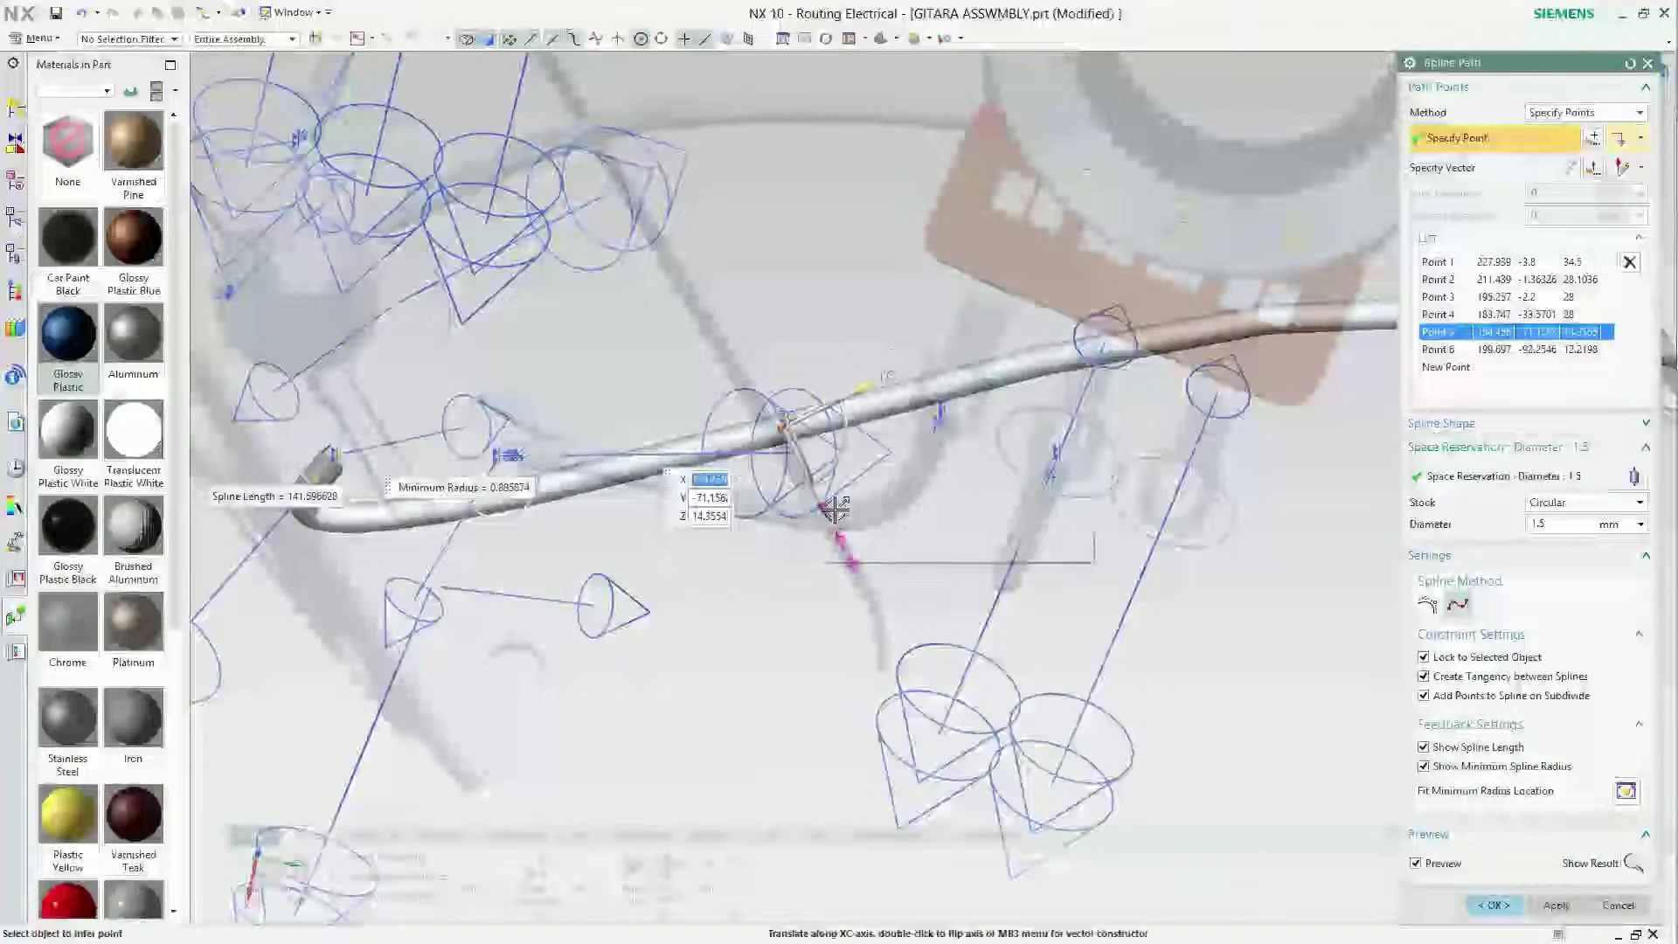
left_click(1494, 906)
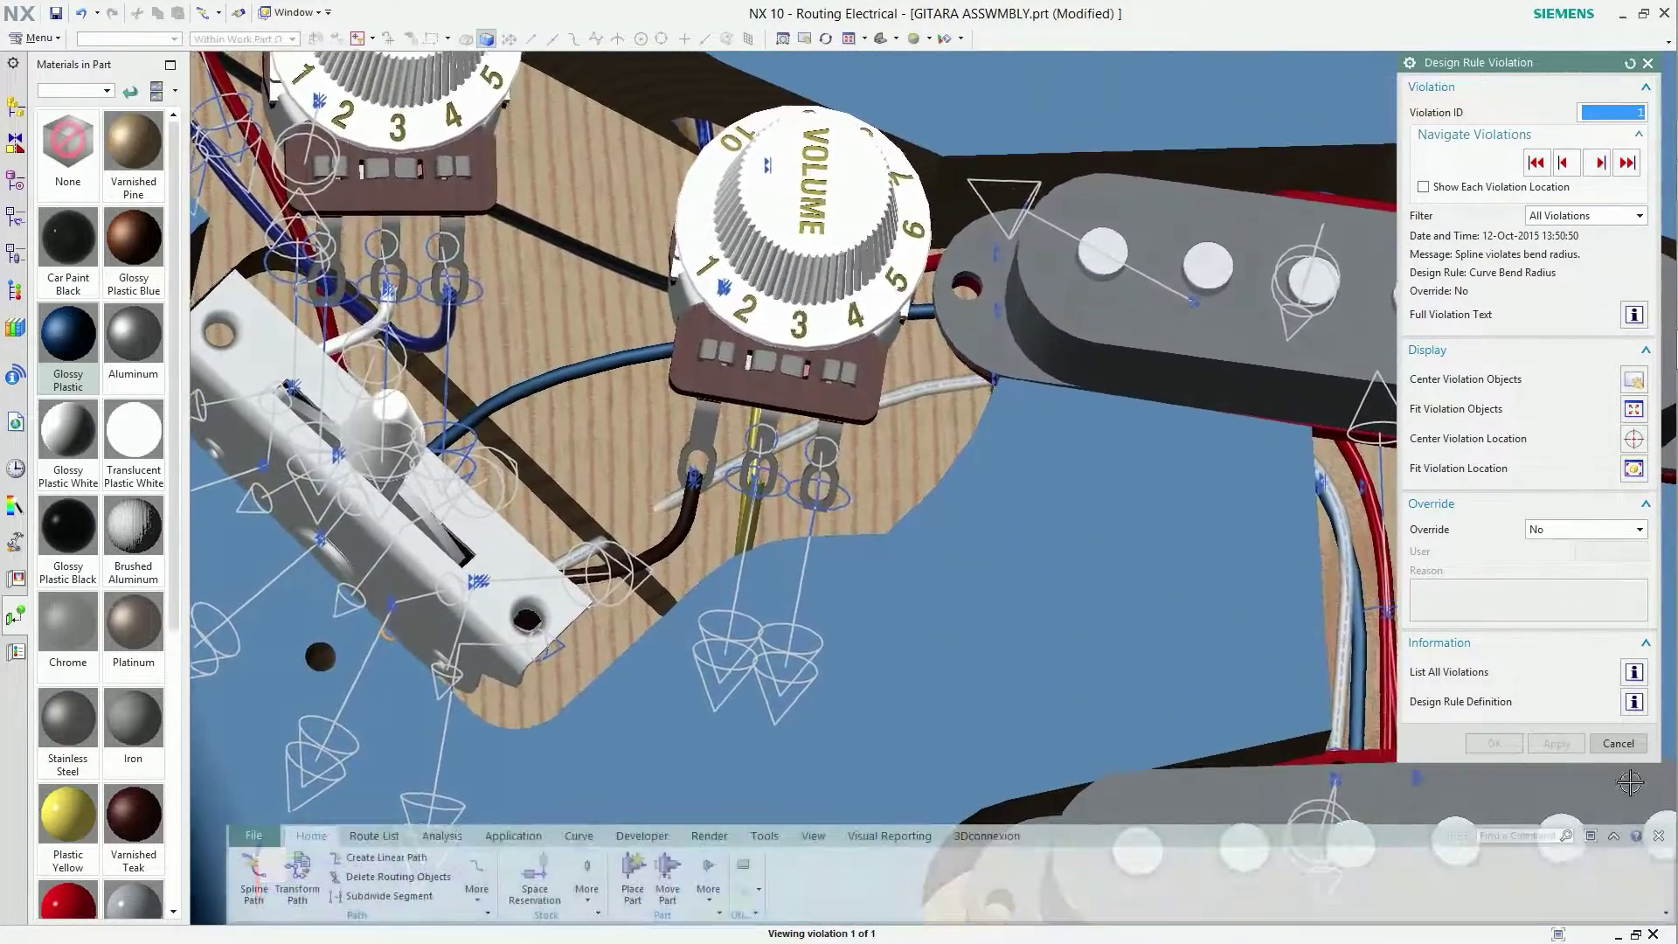
Cancel the bend-radius report, then double-click the offending new wire to edit its spline.
left_click(1622, 743)
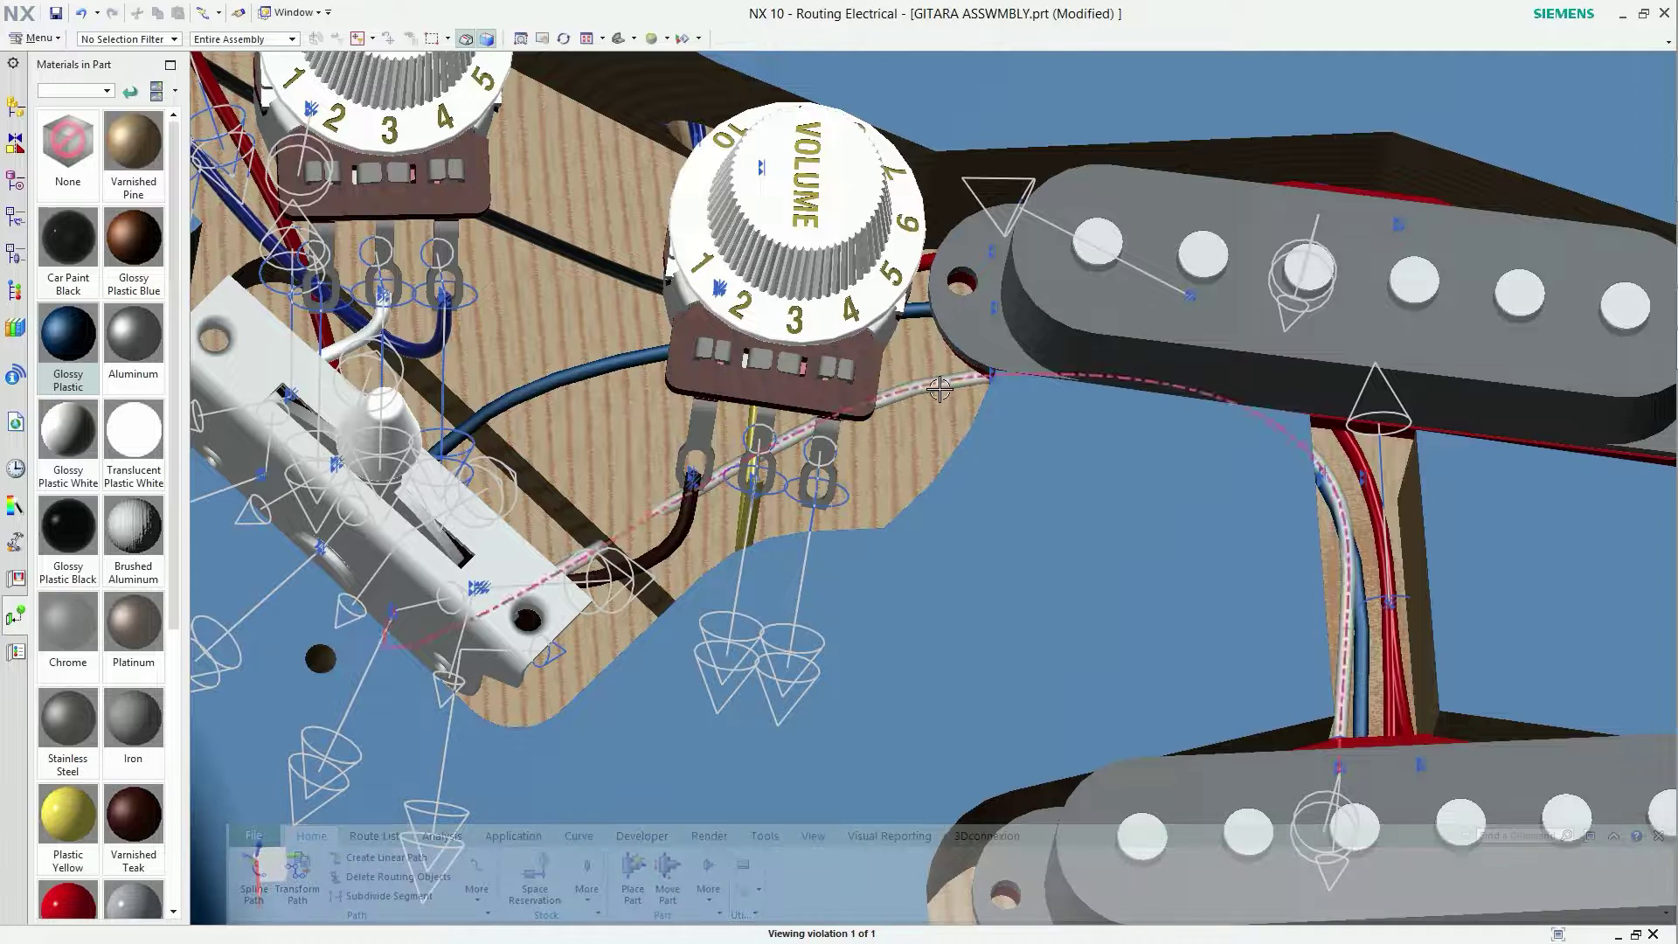
left_click(940, 388)
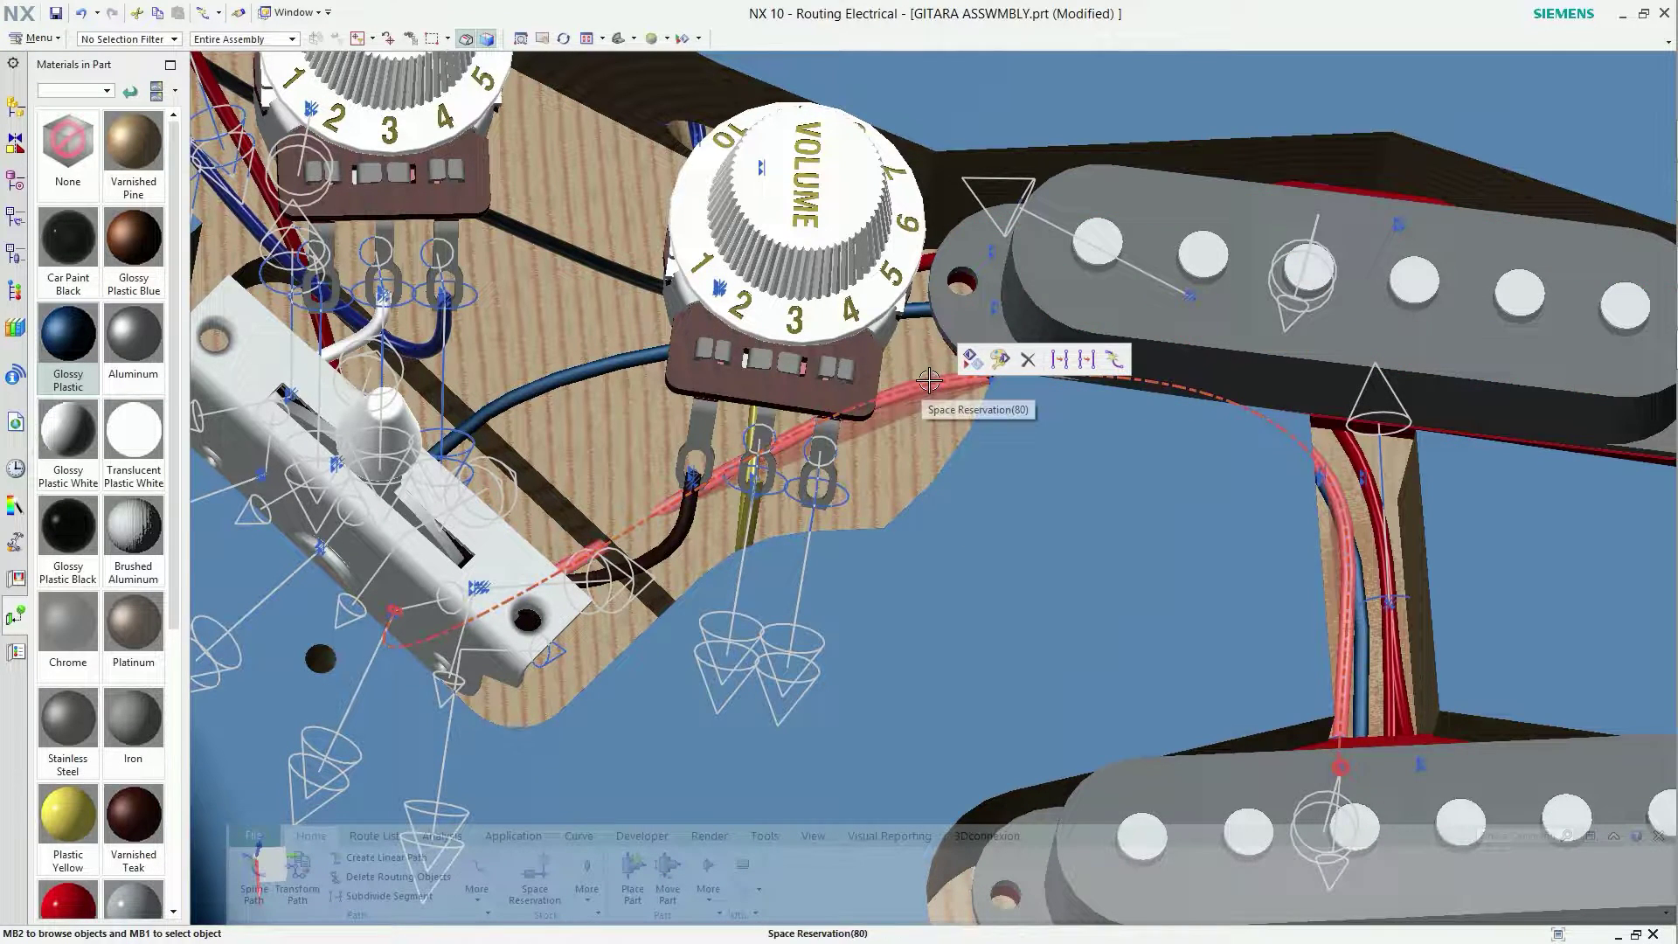
double_click(929, 380)
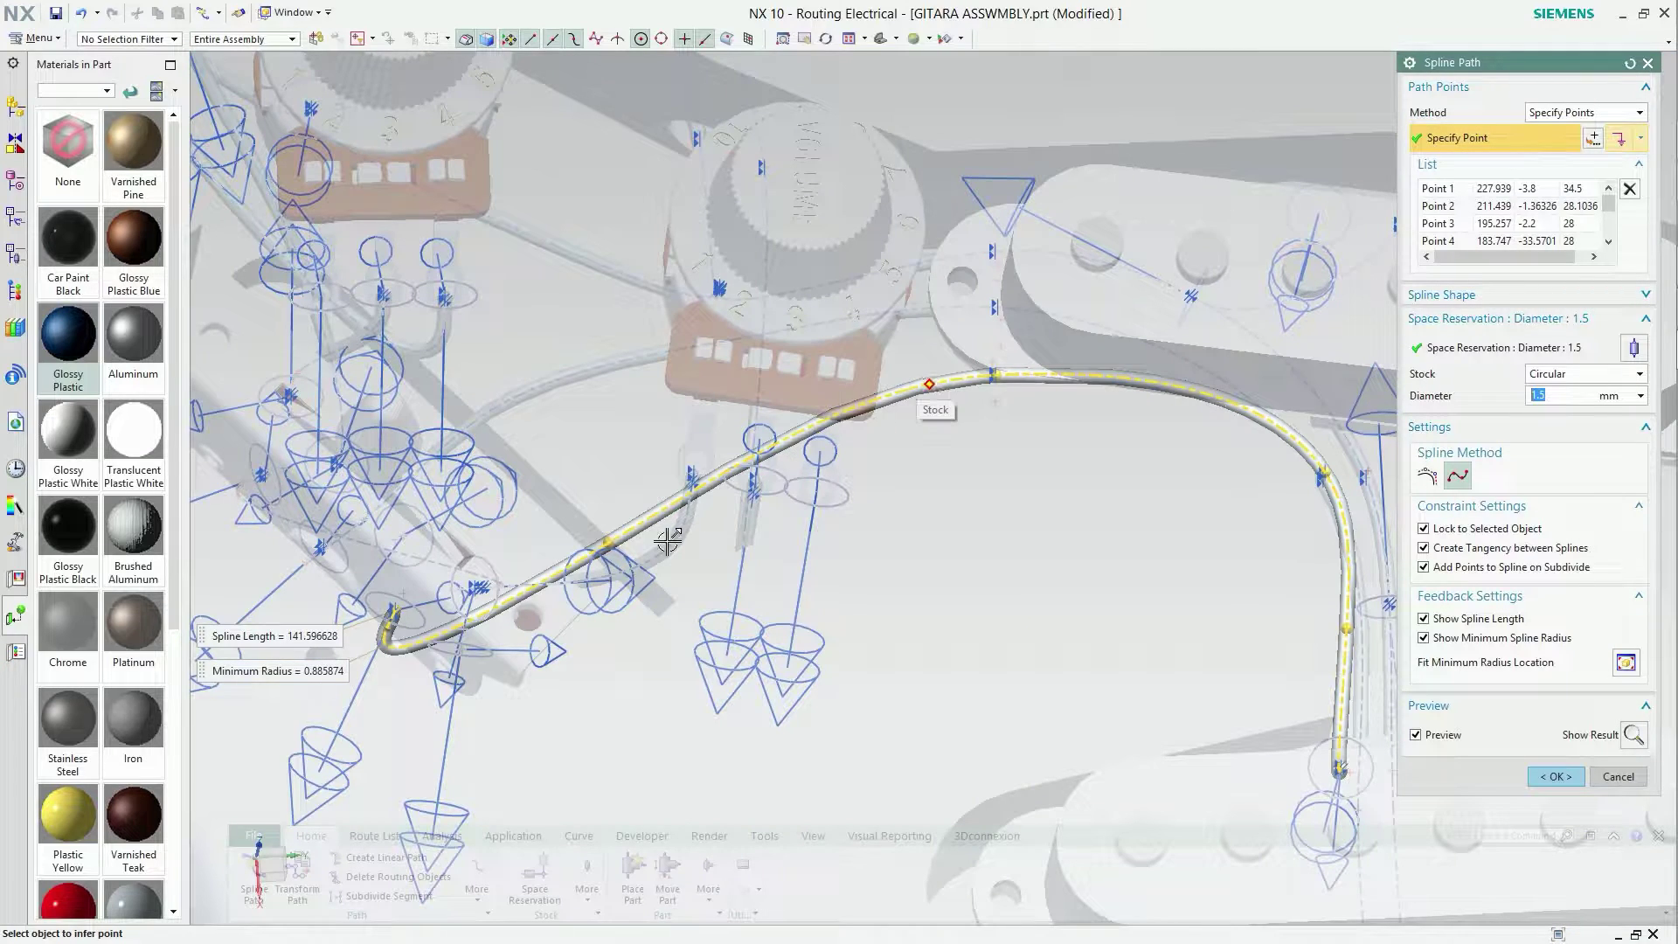
Rotate a mid-route spline point's axes 47°, raise it along ZC, and apply the 144.7 mm path.
left_click(605, 537)
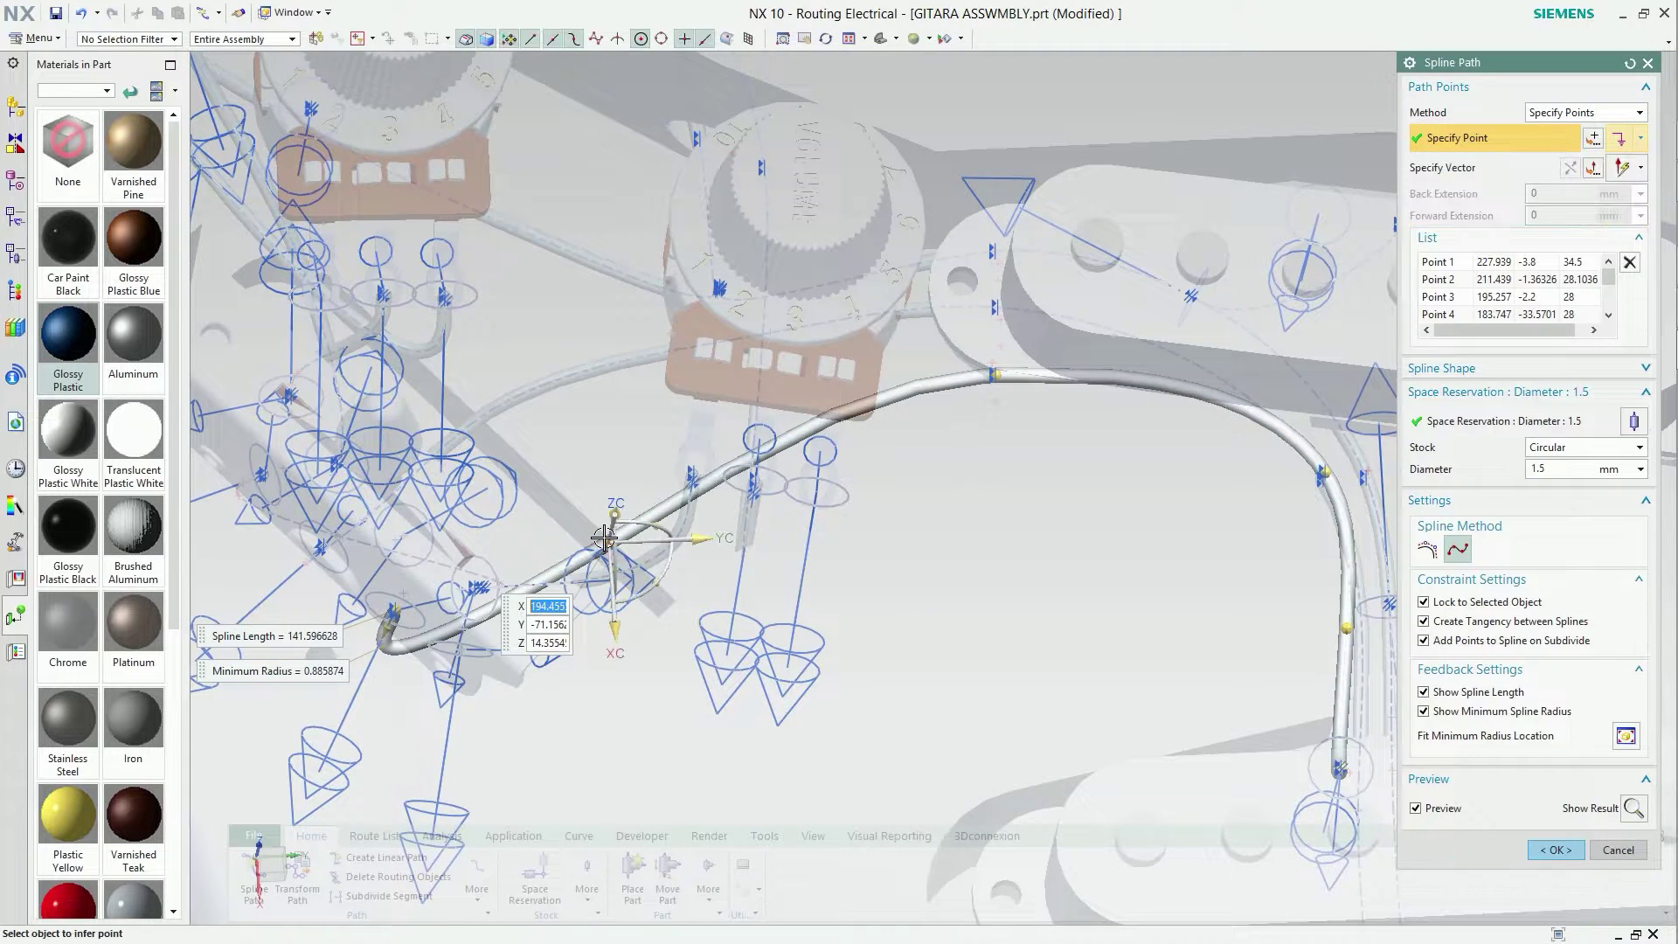
left_click_drag(658, 579, 705, 532)
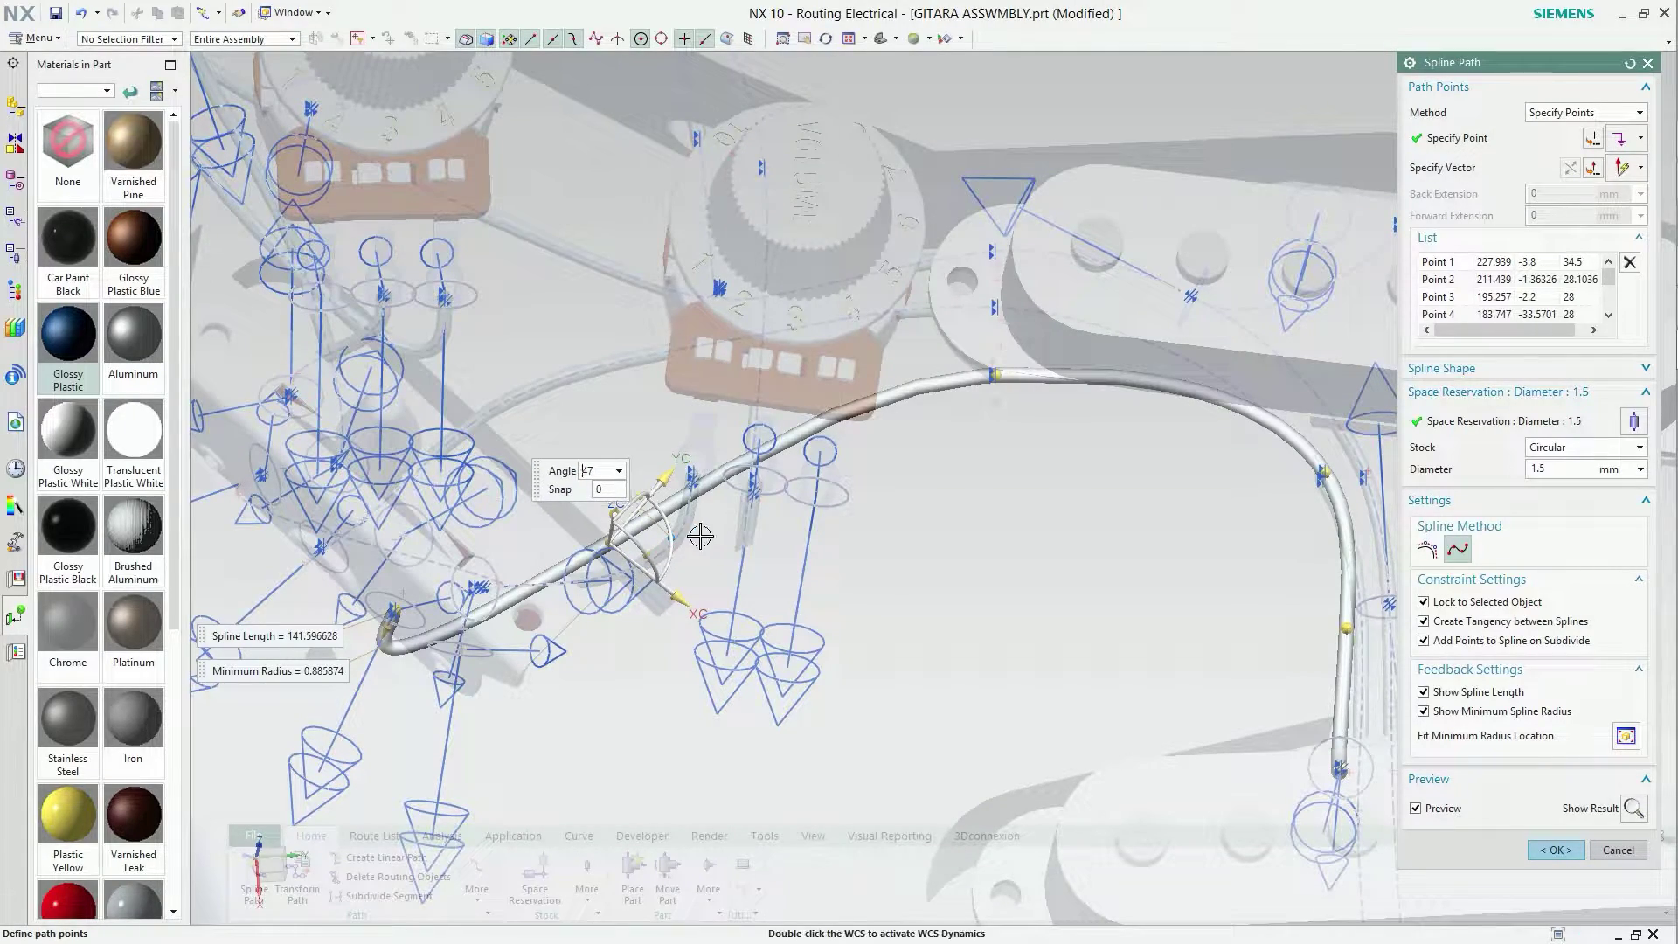
mouse_move(617, 522)
middle_mouse_down()
mouse_move(789, 523)
mouse_move(711, 554)
middle_mouse_up()
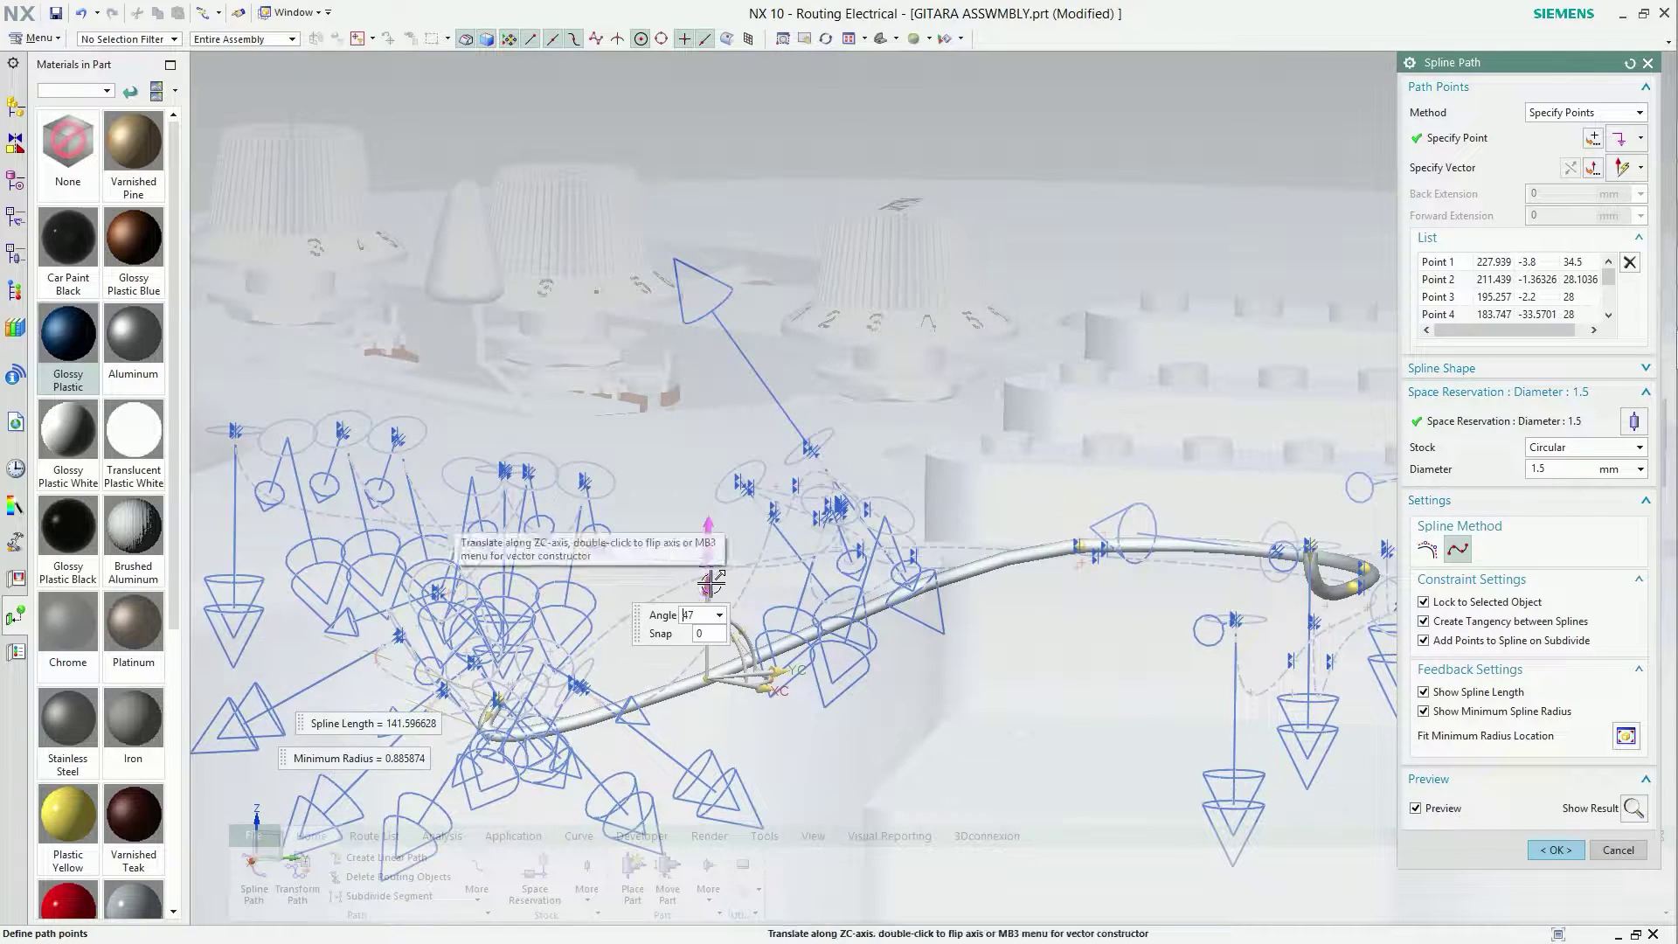
left_click_drag(711, 553, 714, 533)
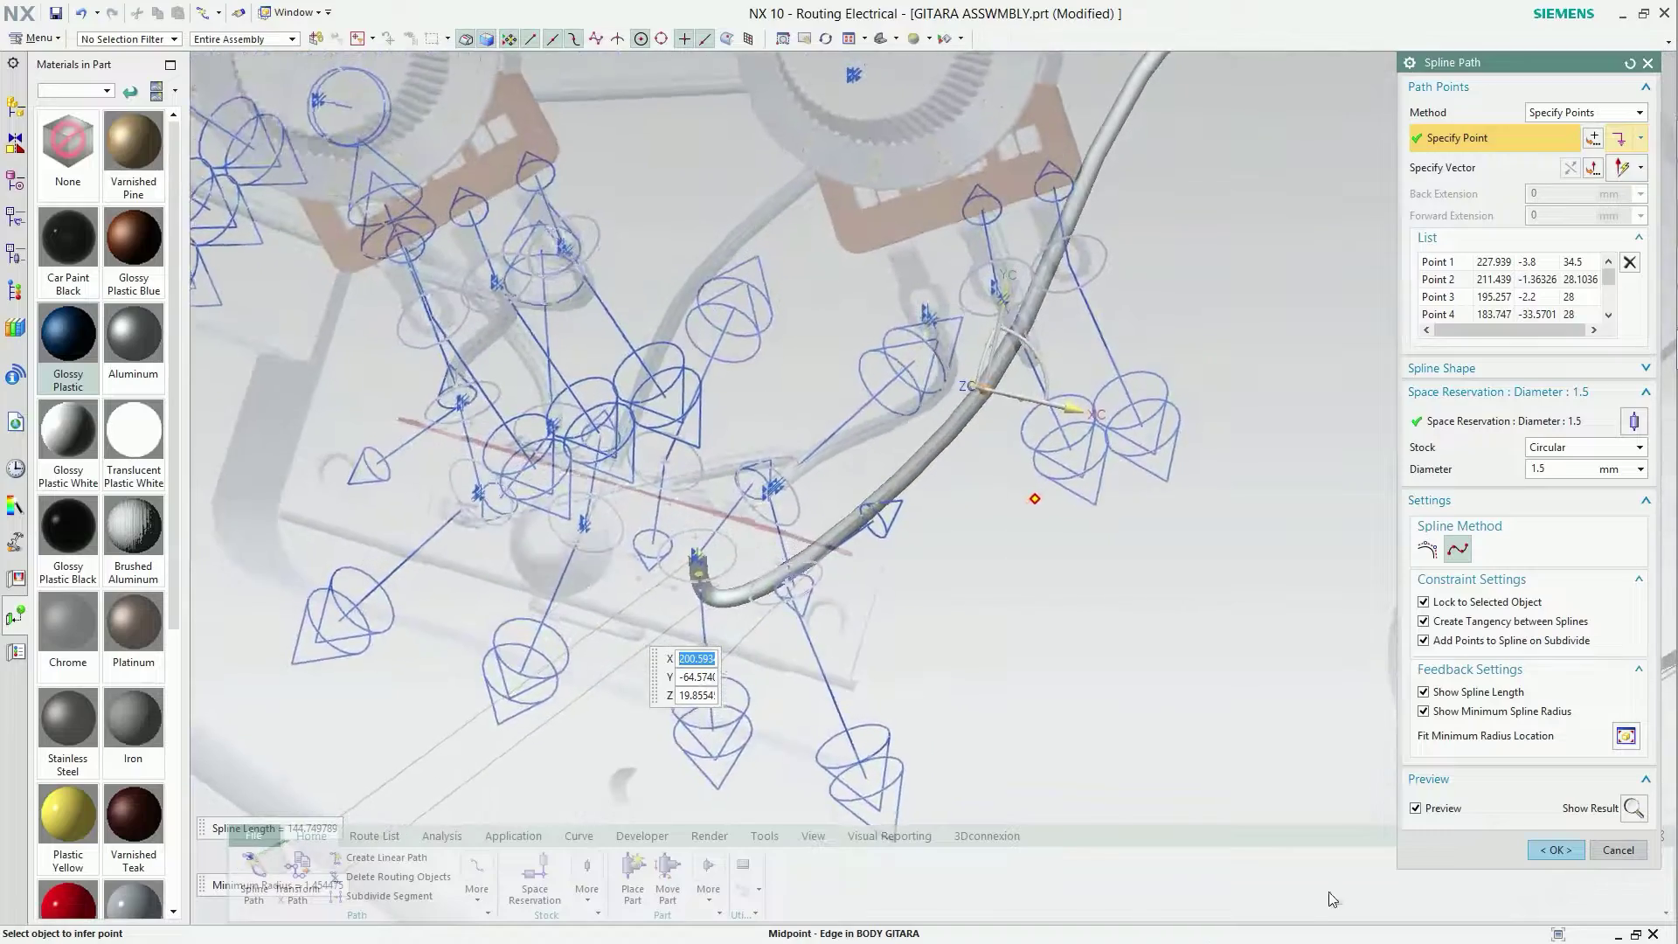
left_click(1556, 850)
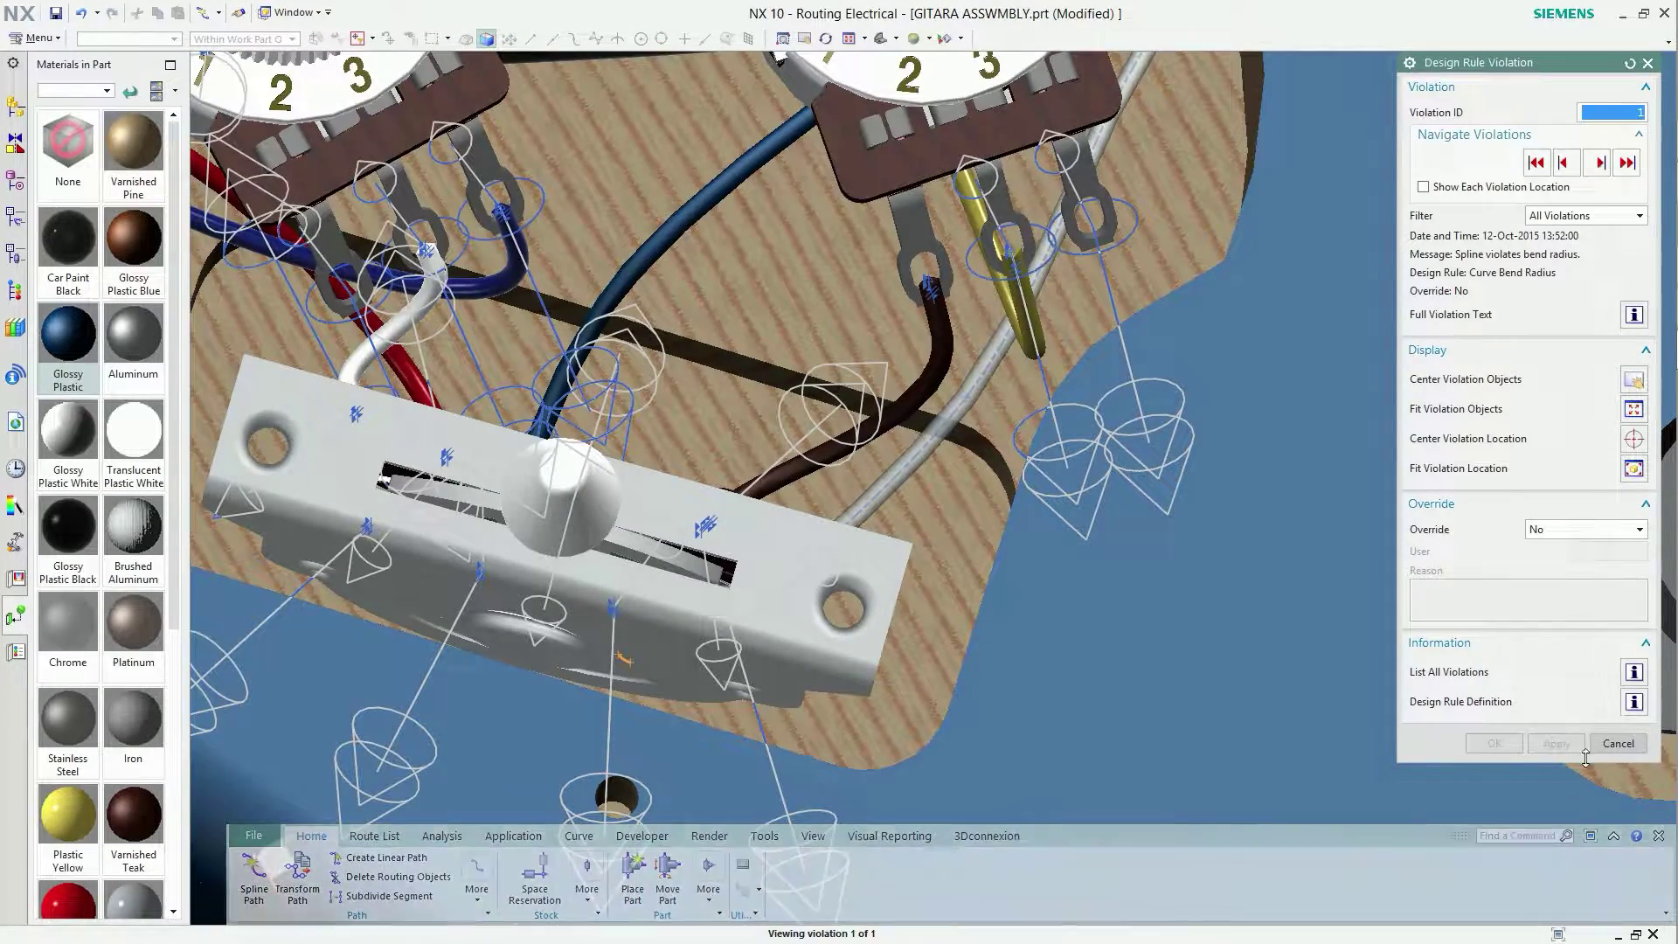
Close the bend-radius Design Rule Violation report to return to the wiring assembly.
left_click(1618, 743)
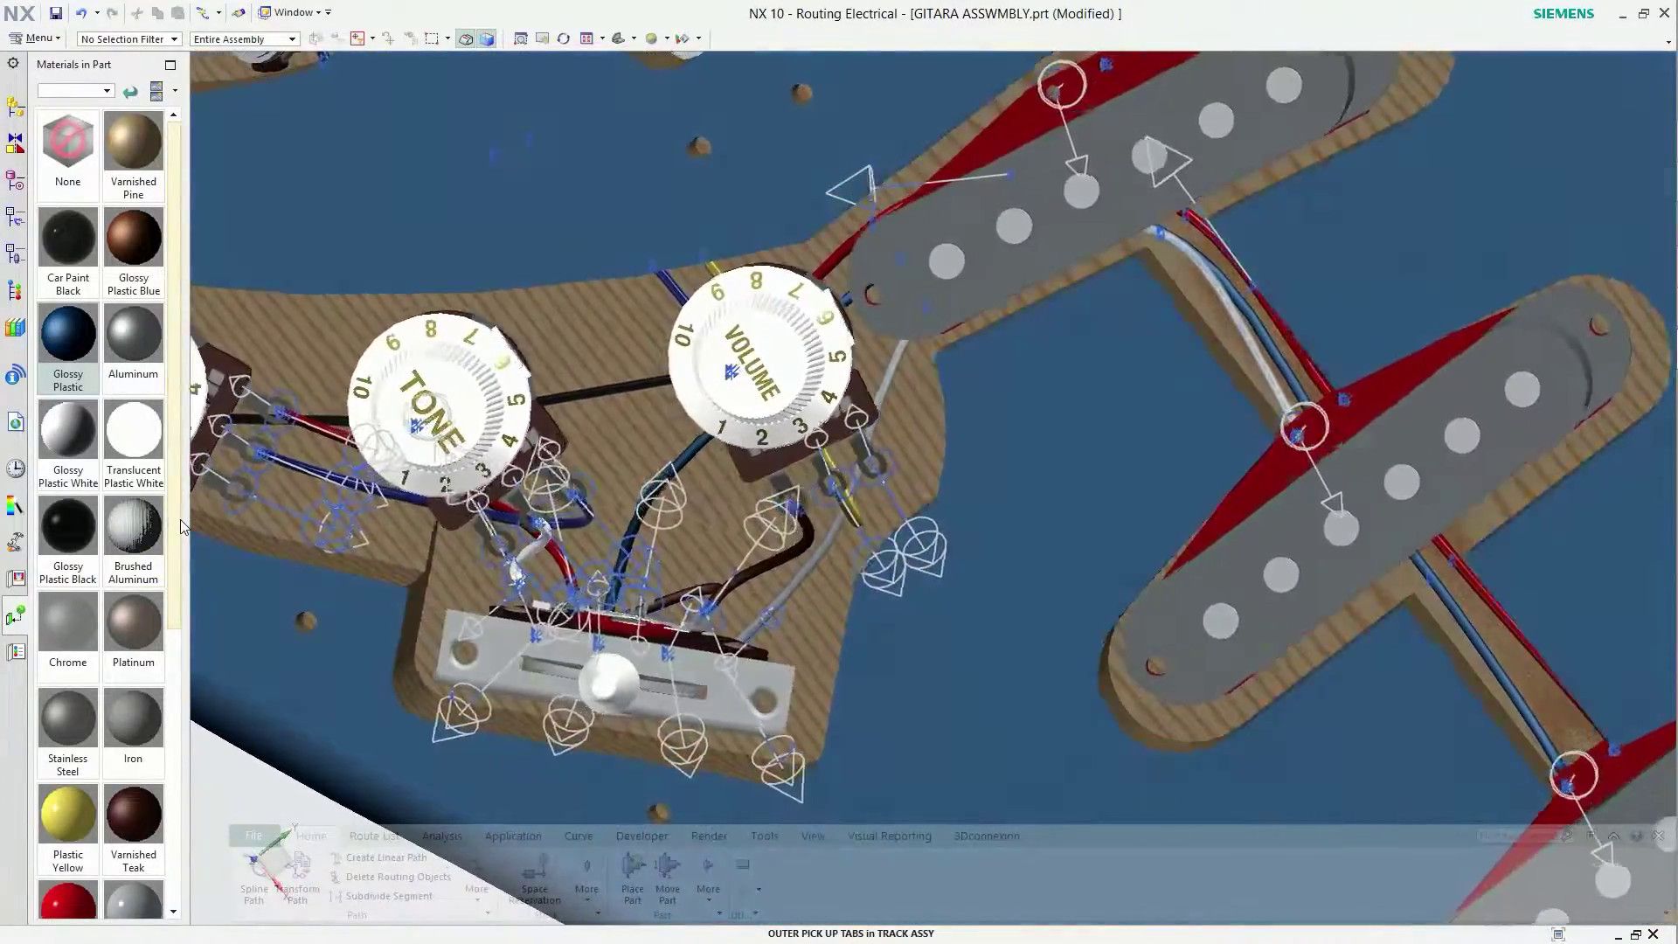
Apply the Car Paint Light Blue material from Materials in Part to the guitar body.
scroll(84, 714, "down", 2)
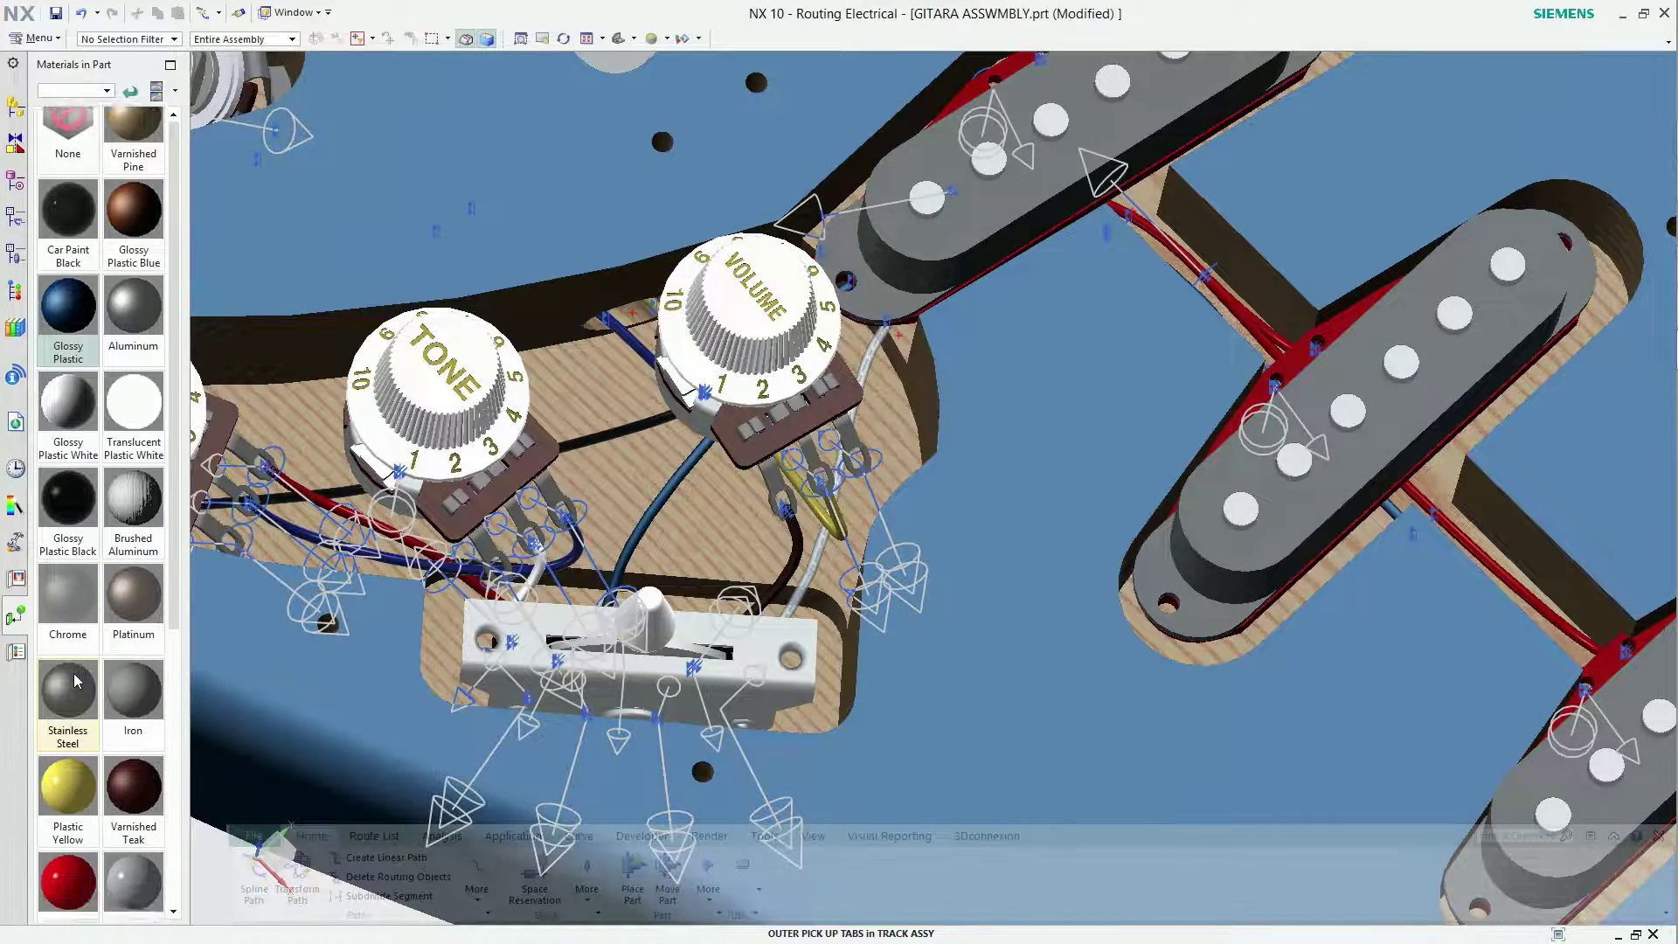
scroll(75, 675, "down", 3)
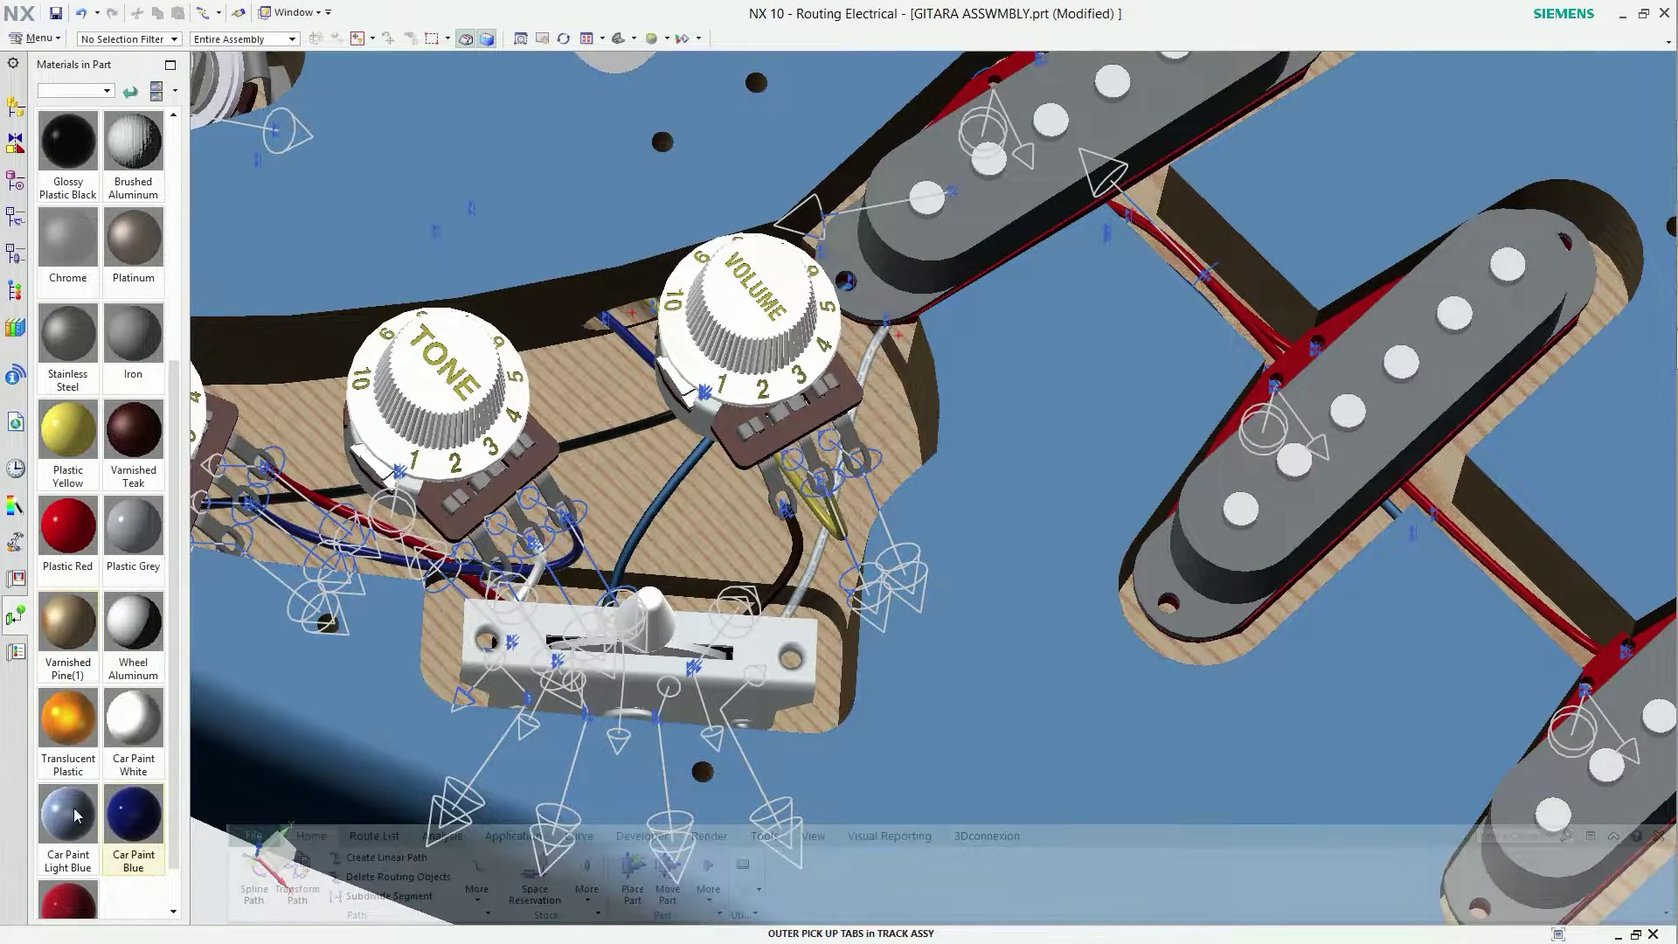
left_click_drag(784, 593, 802, 598)
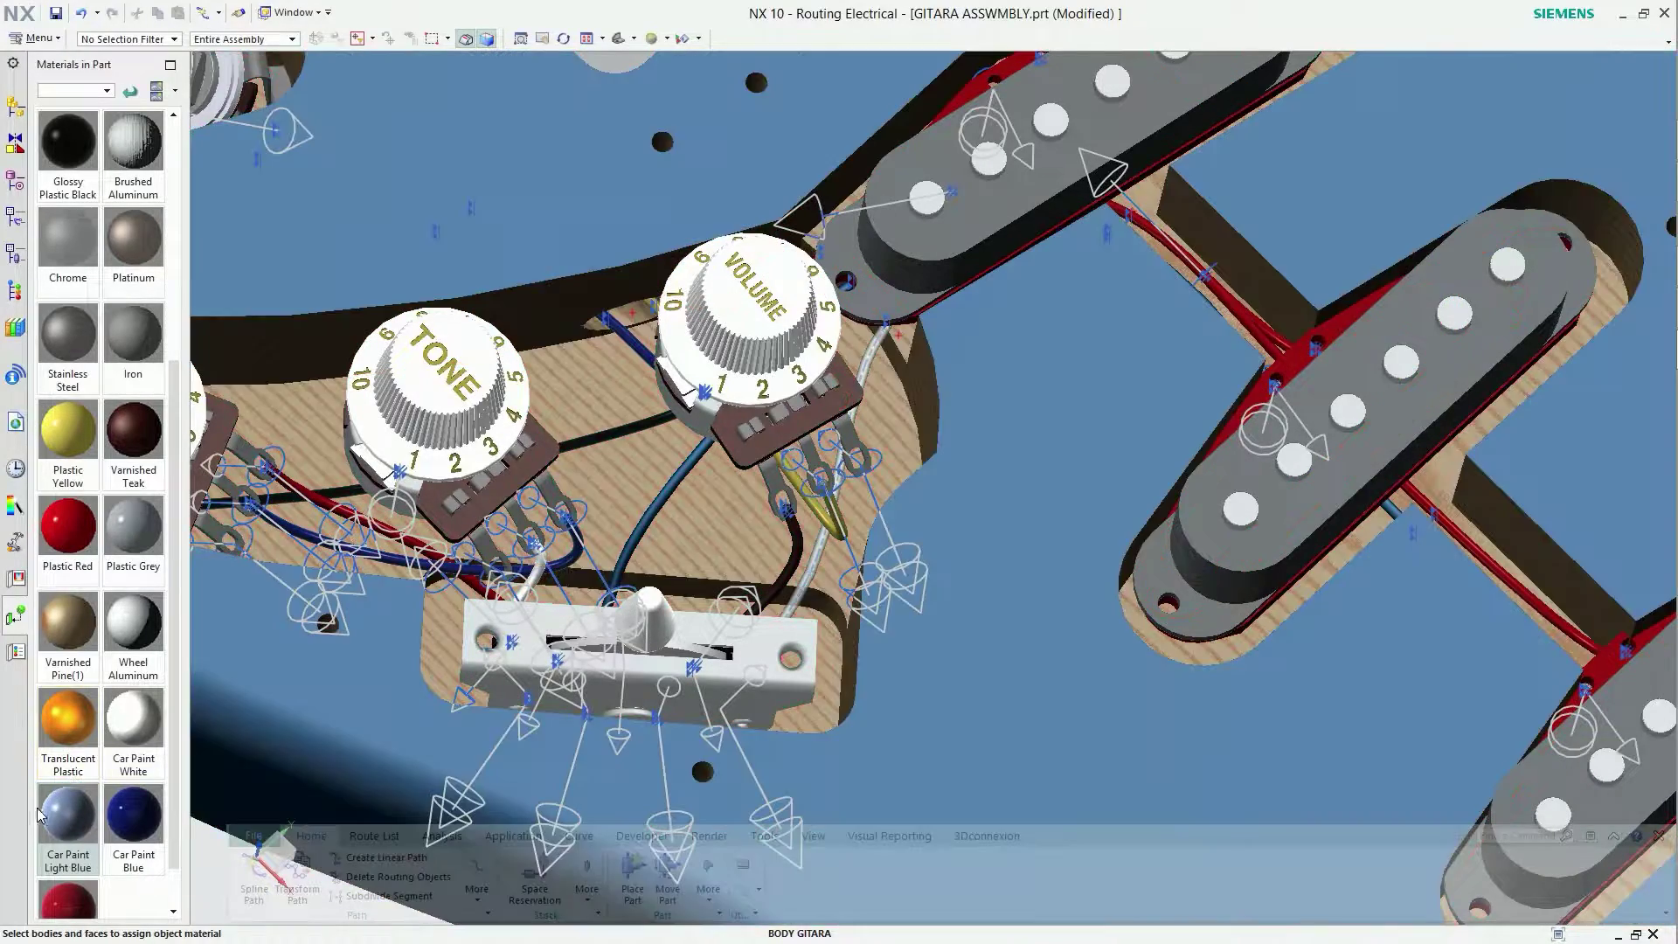
left_click_drag(68, 821, 795, 596)
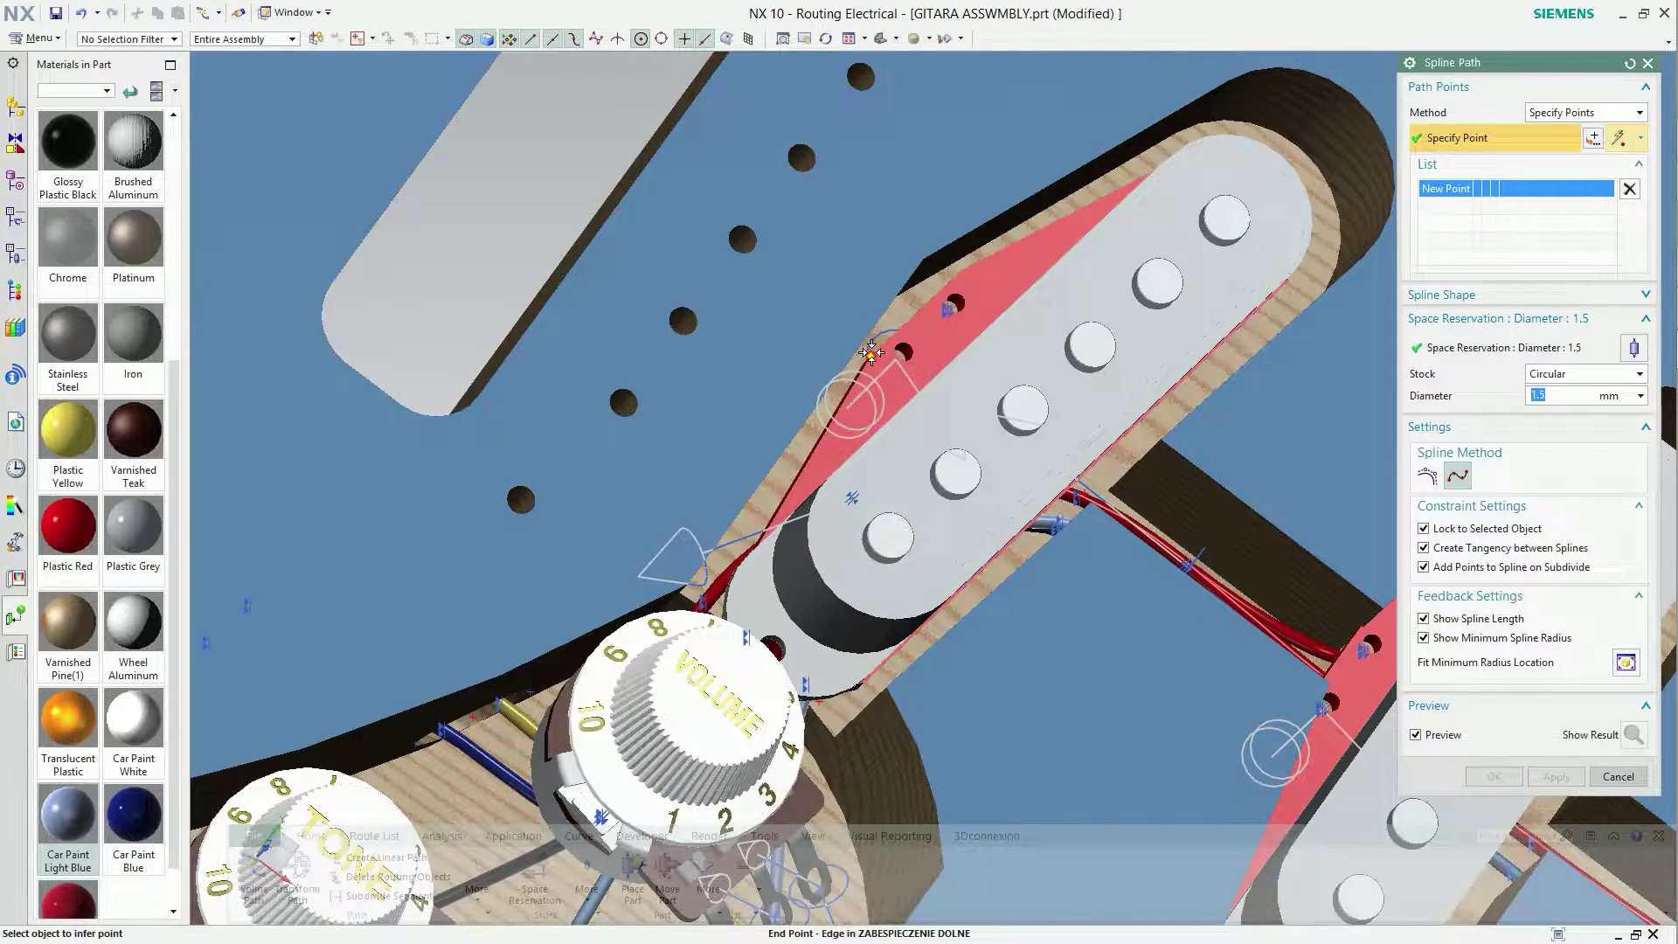
Place the new wire's spline points toward the volume pot and give Point 3 a 2 mm back extension.
left_click(896, 376)
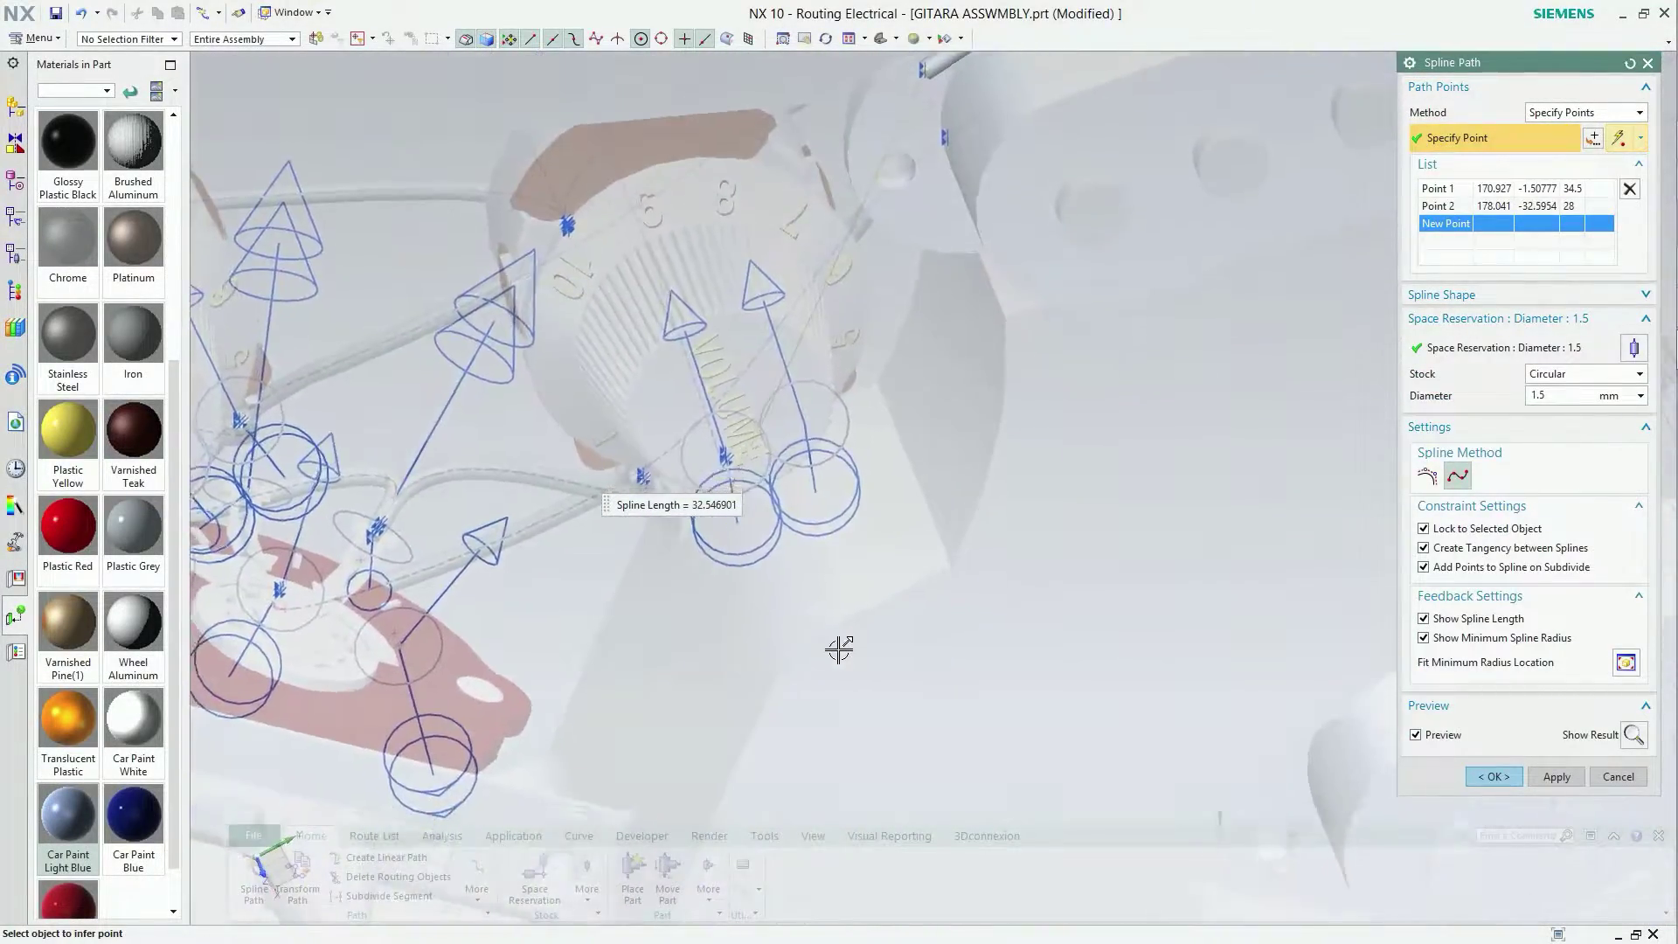
mouse_move(839, 648)
middle_mouse_down()
mouse_move(645, 644)
mouse_move(559, 678)
middle_mouse_up()
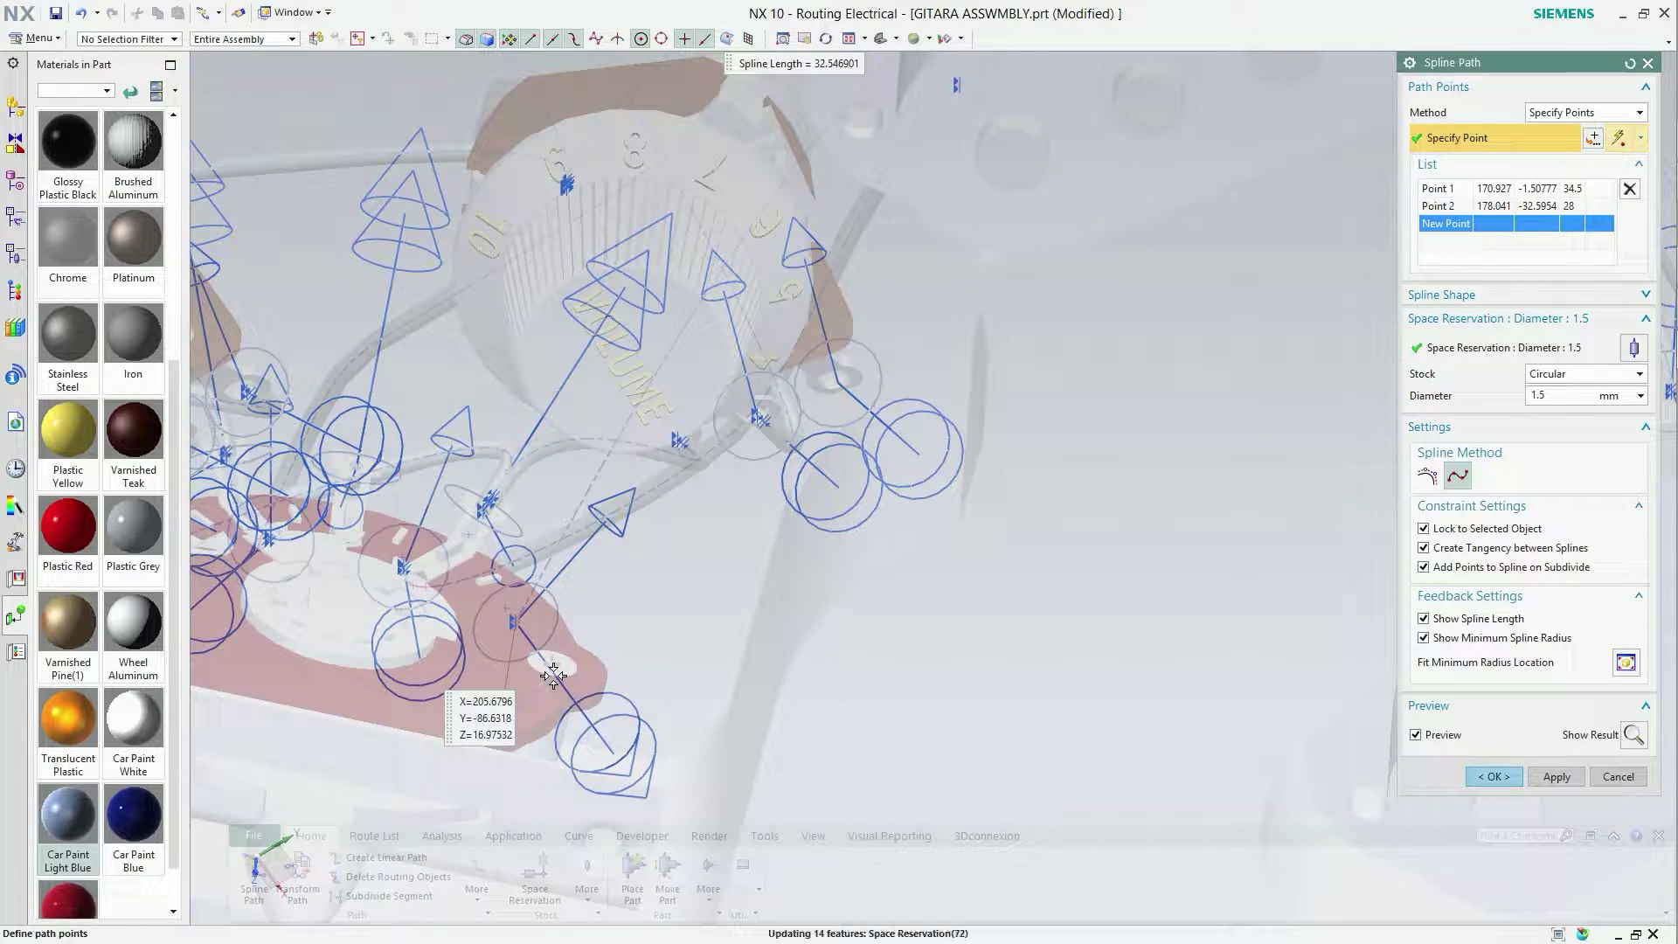
left_click(553, 675)
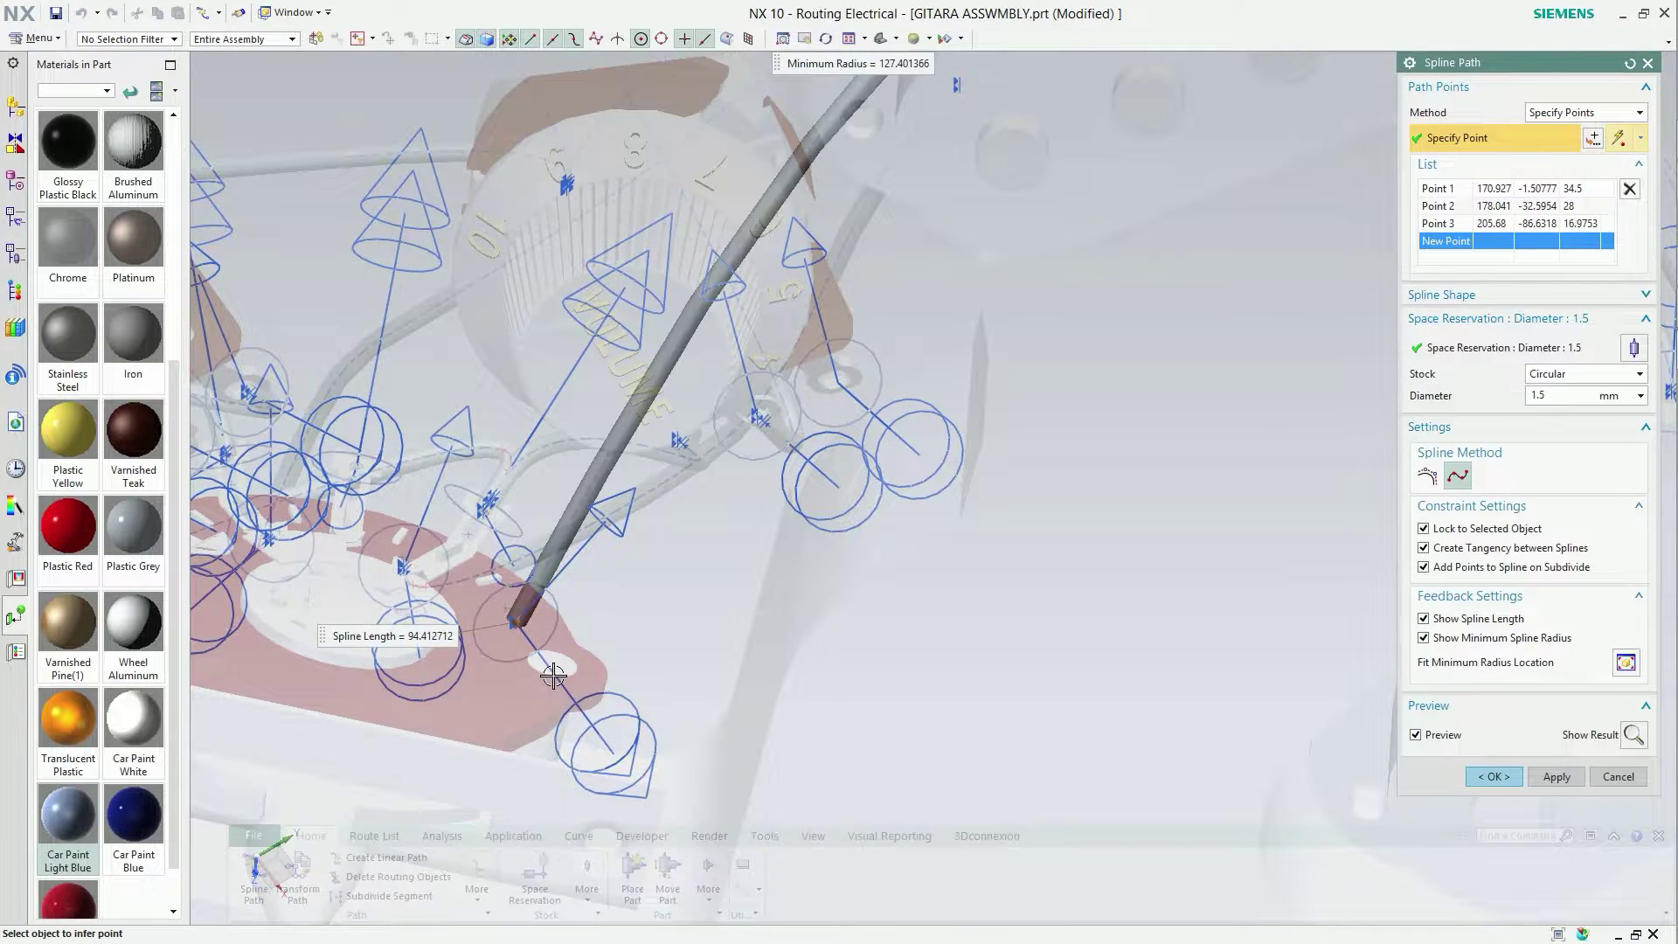
left_click(505, 606)
type("1.5")
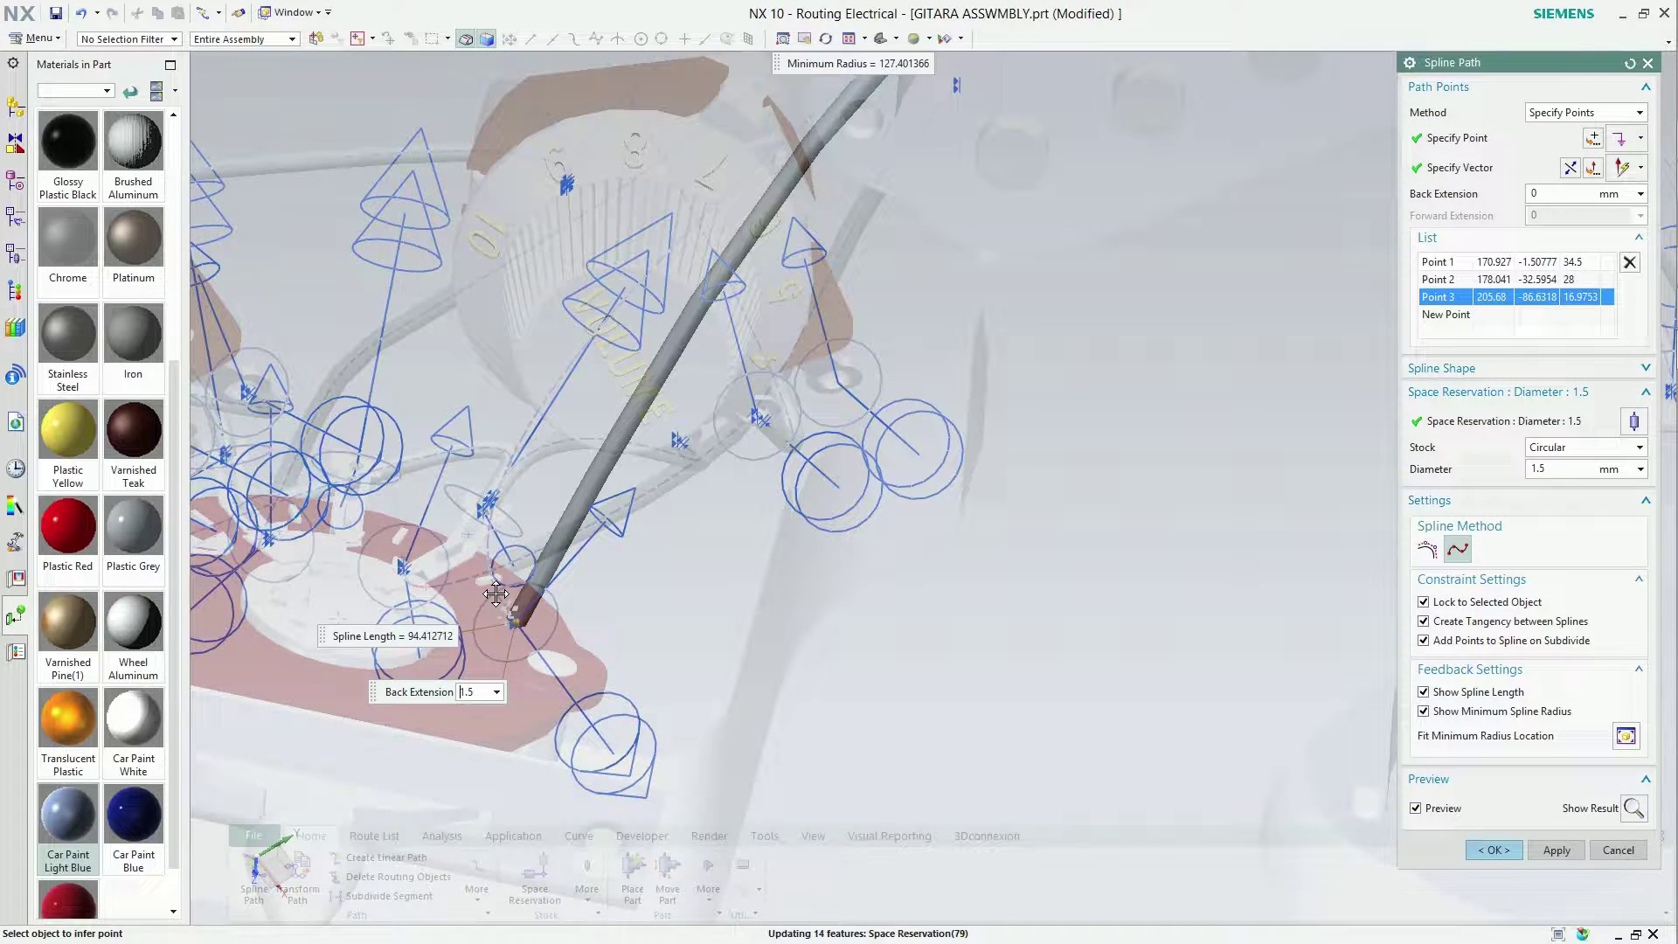
key("Return")
type("2")
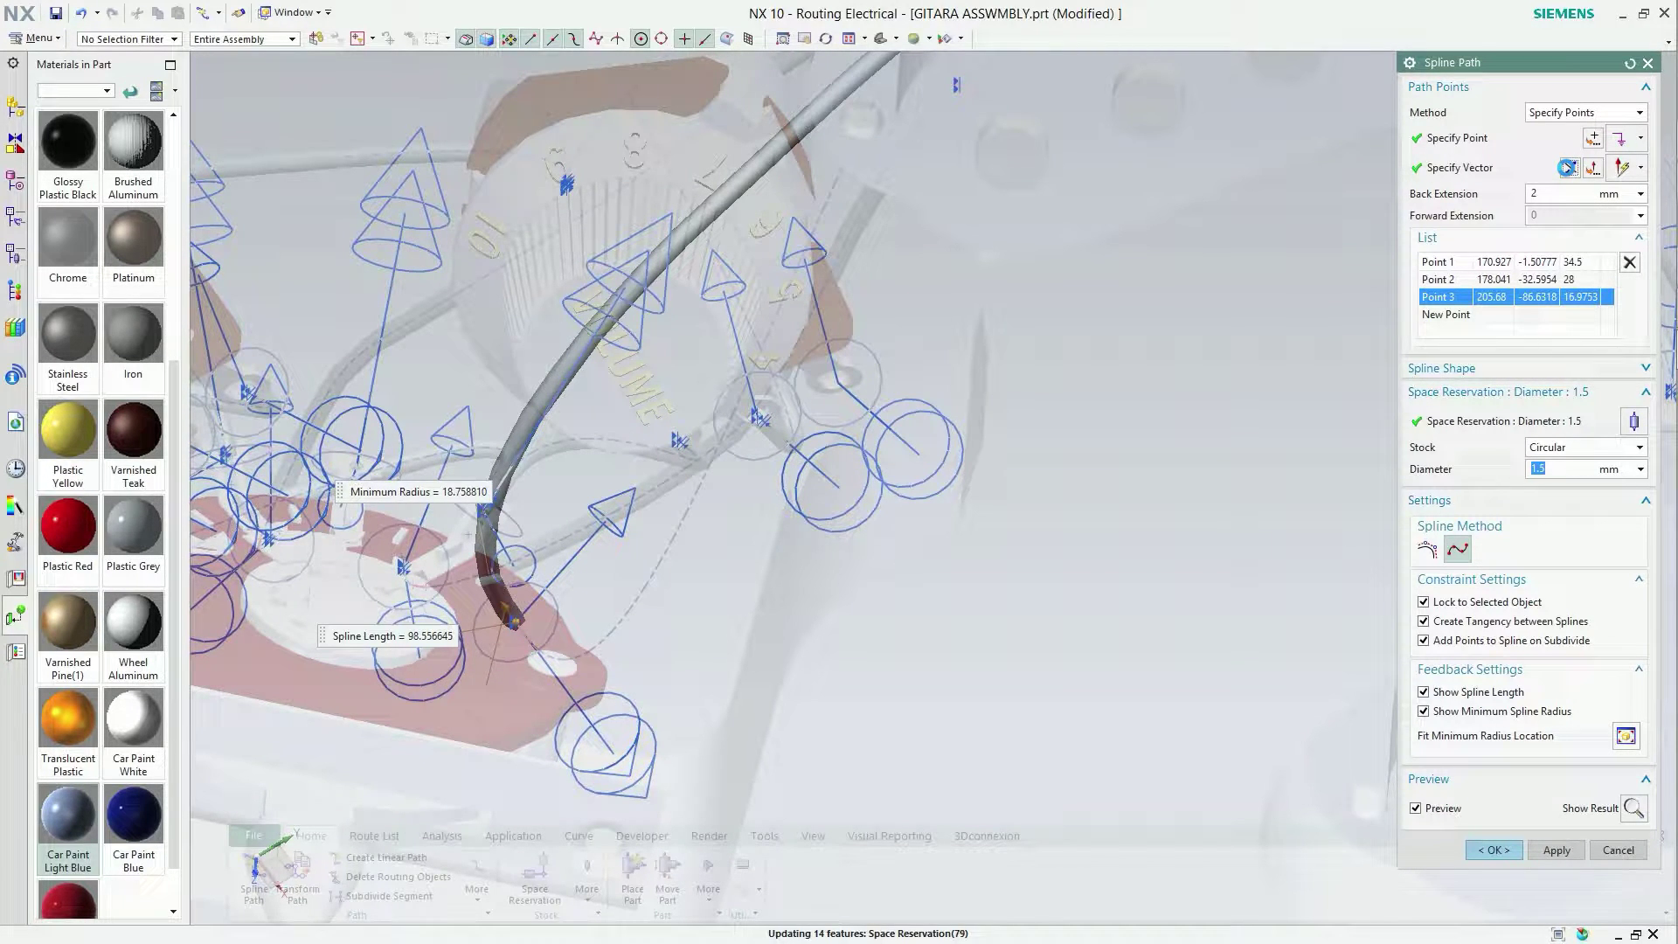
left_click(1567, 168)
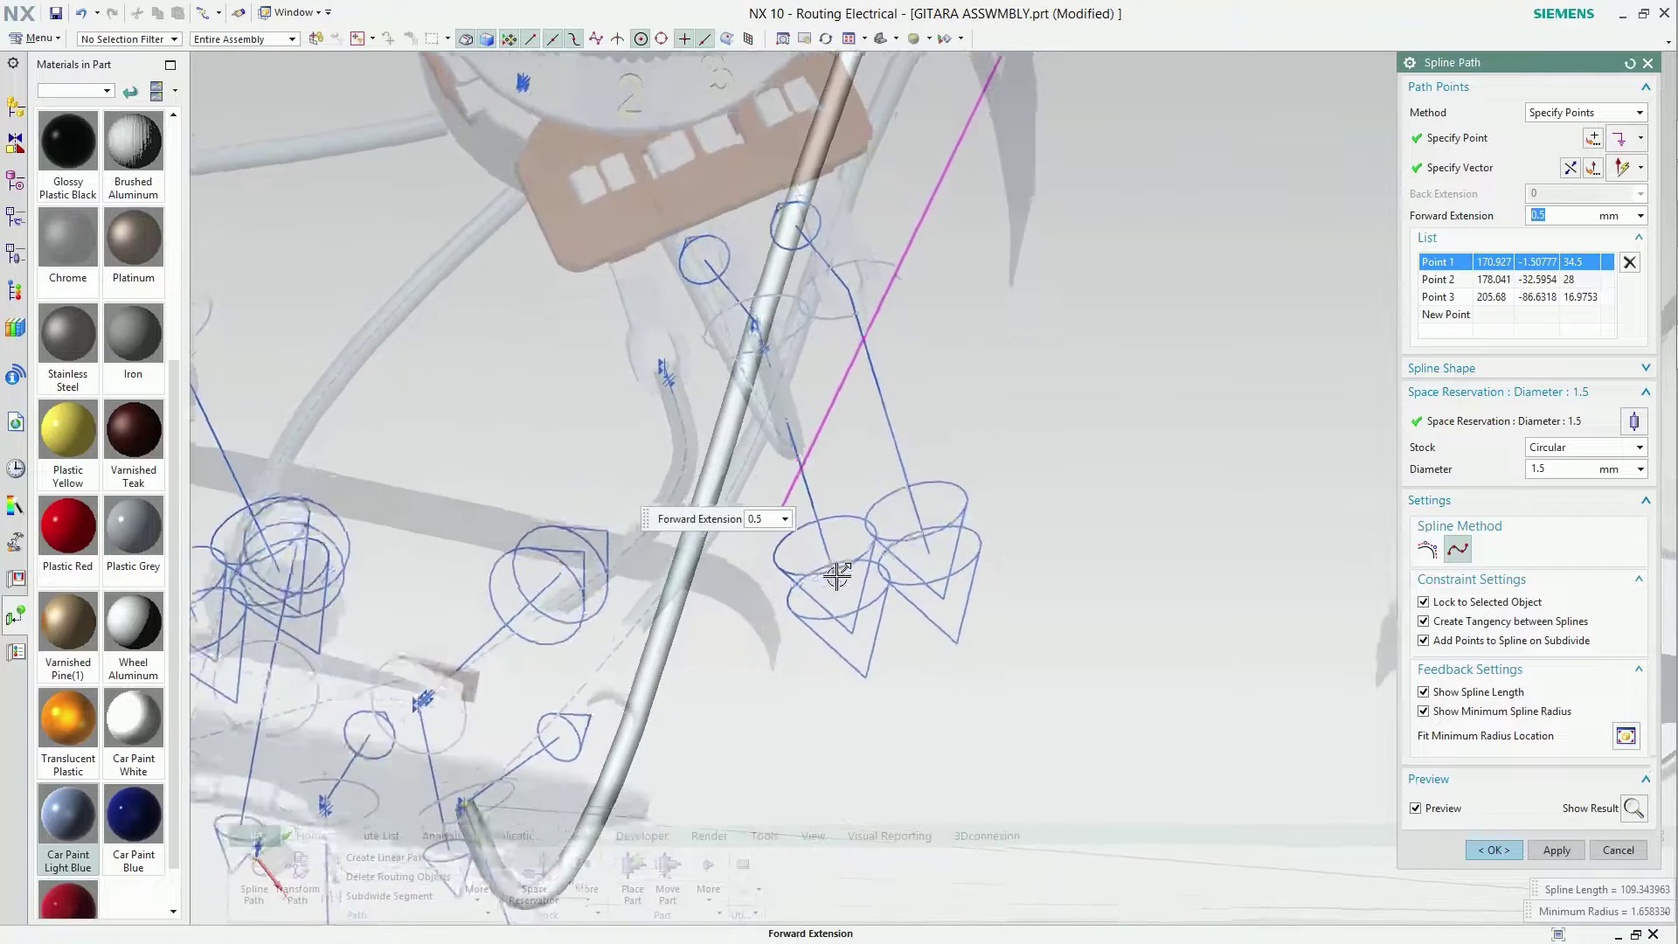
Insert a new point on the wire spline and select the added third point.
left_click(1448, 318)
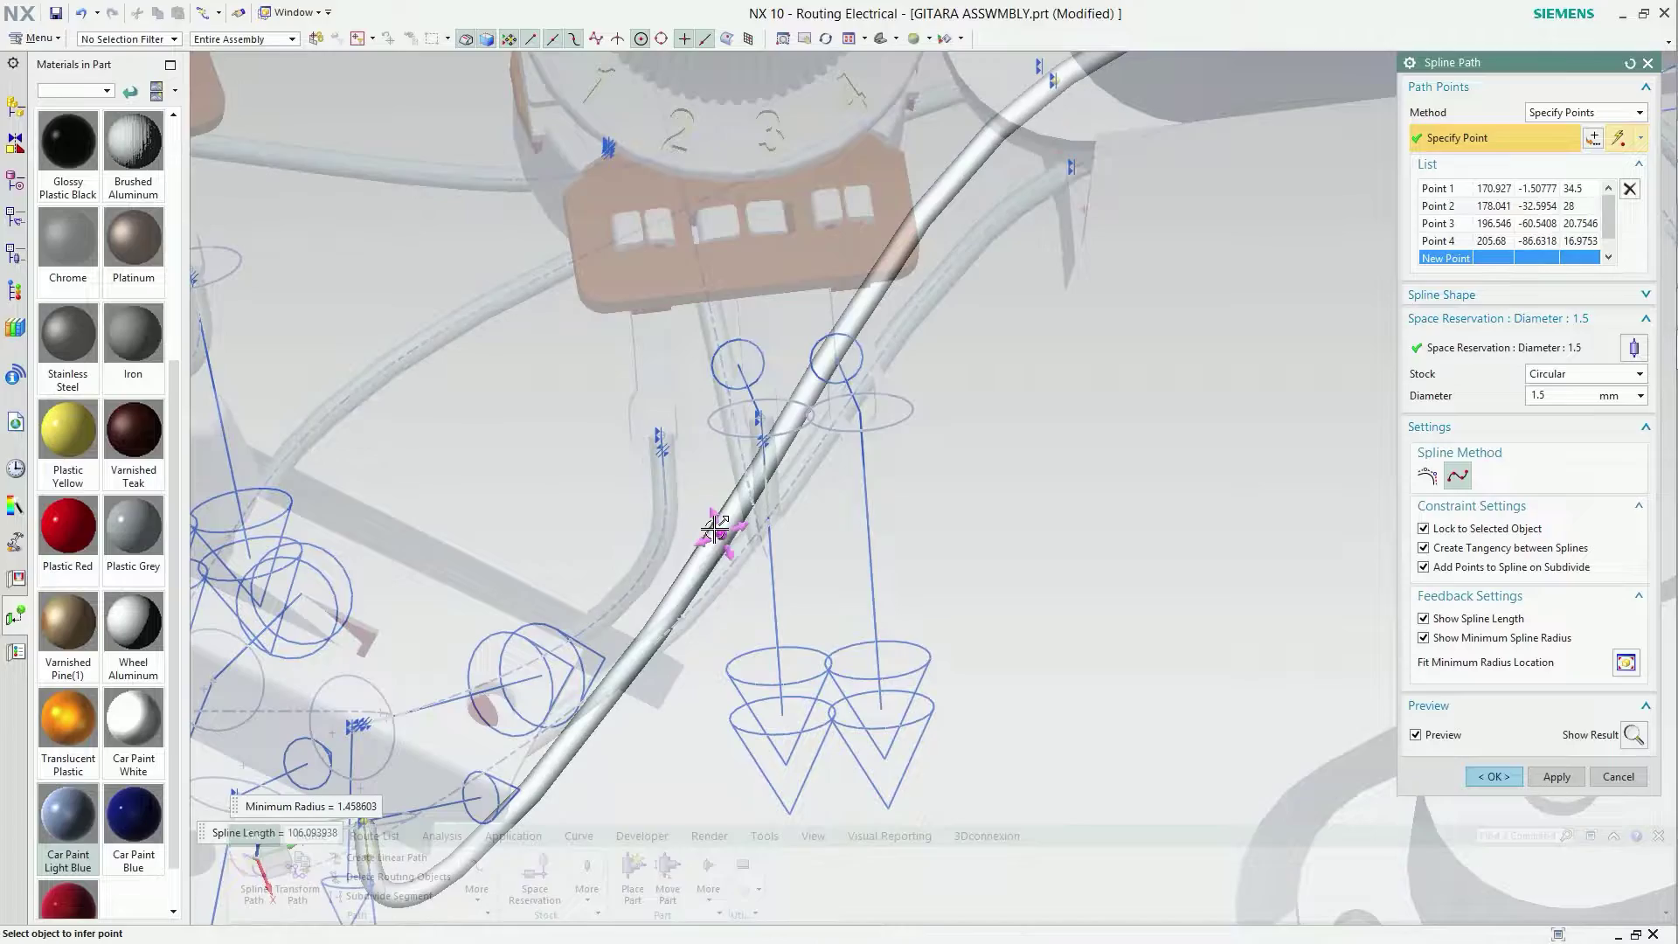
left_click(714, 530)
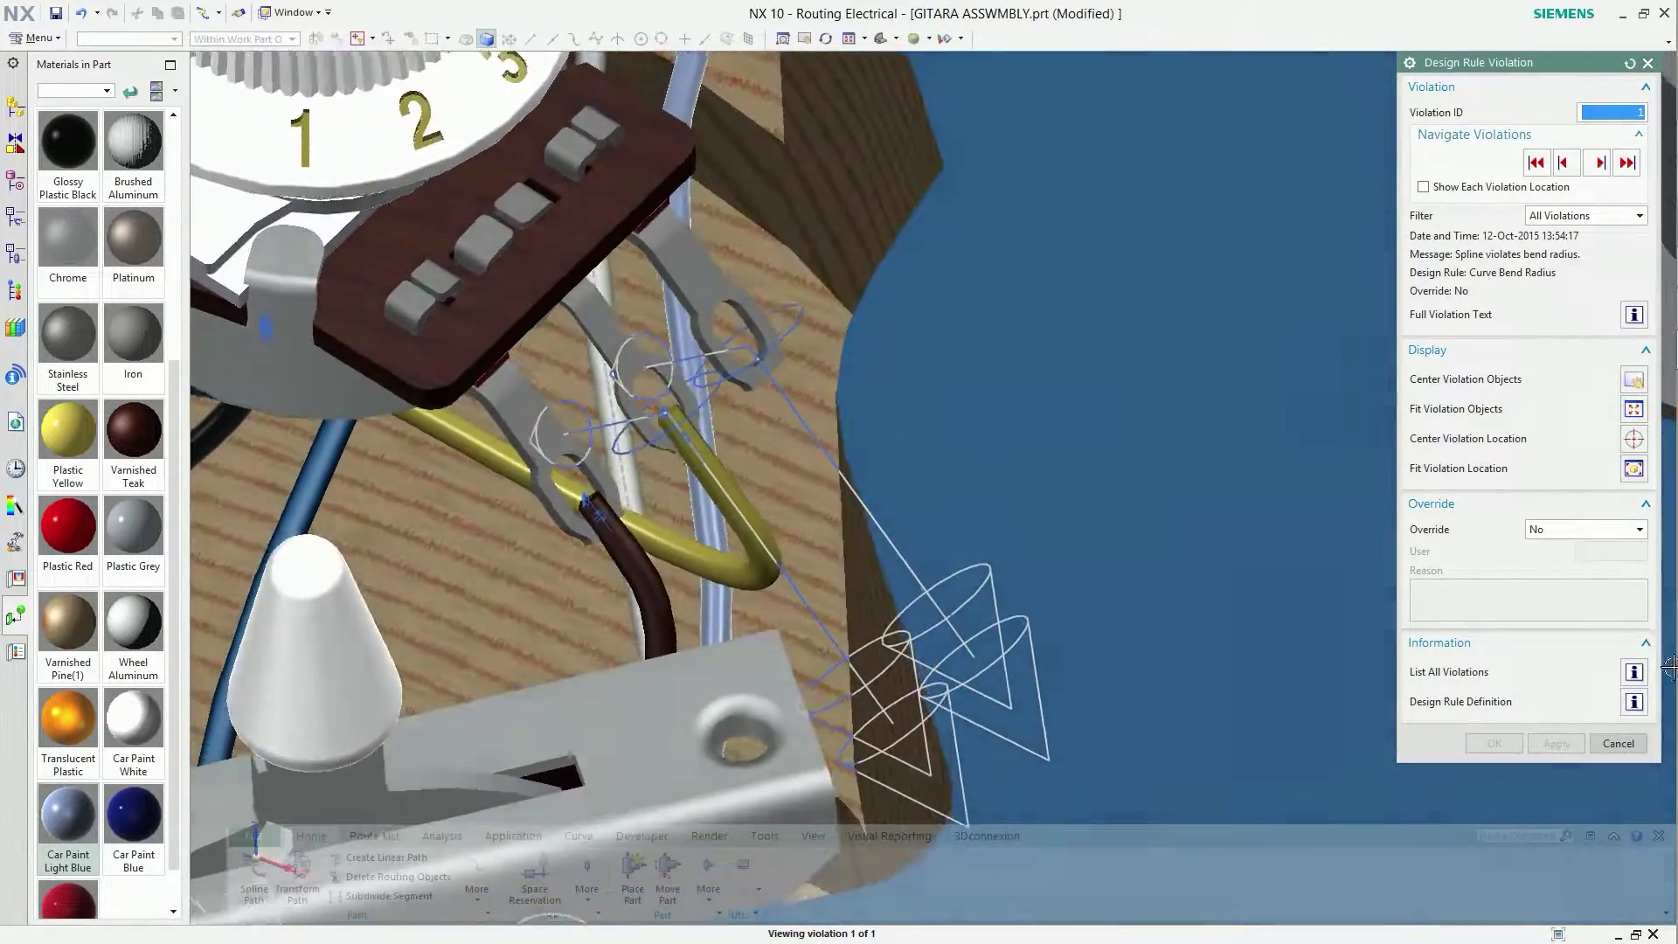
Reposition spline Point 3 and add a plain fourth point, raised 2 mm to Z 17.45.
left_click(1623, 744)
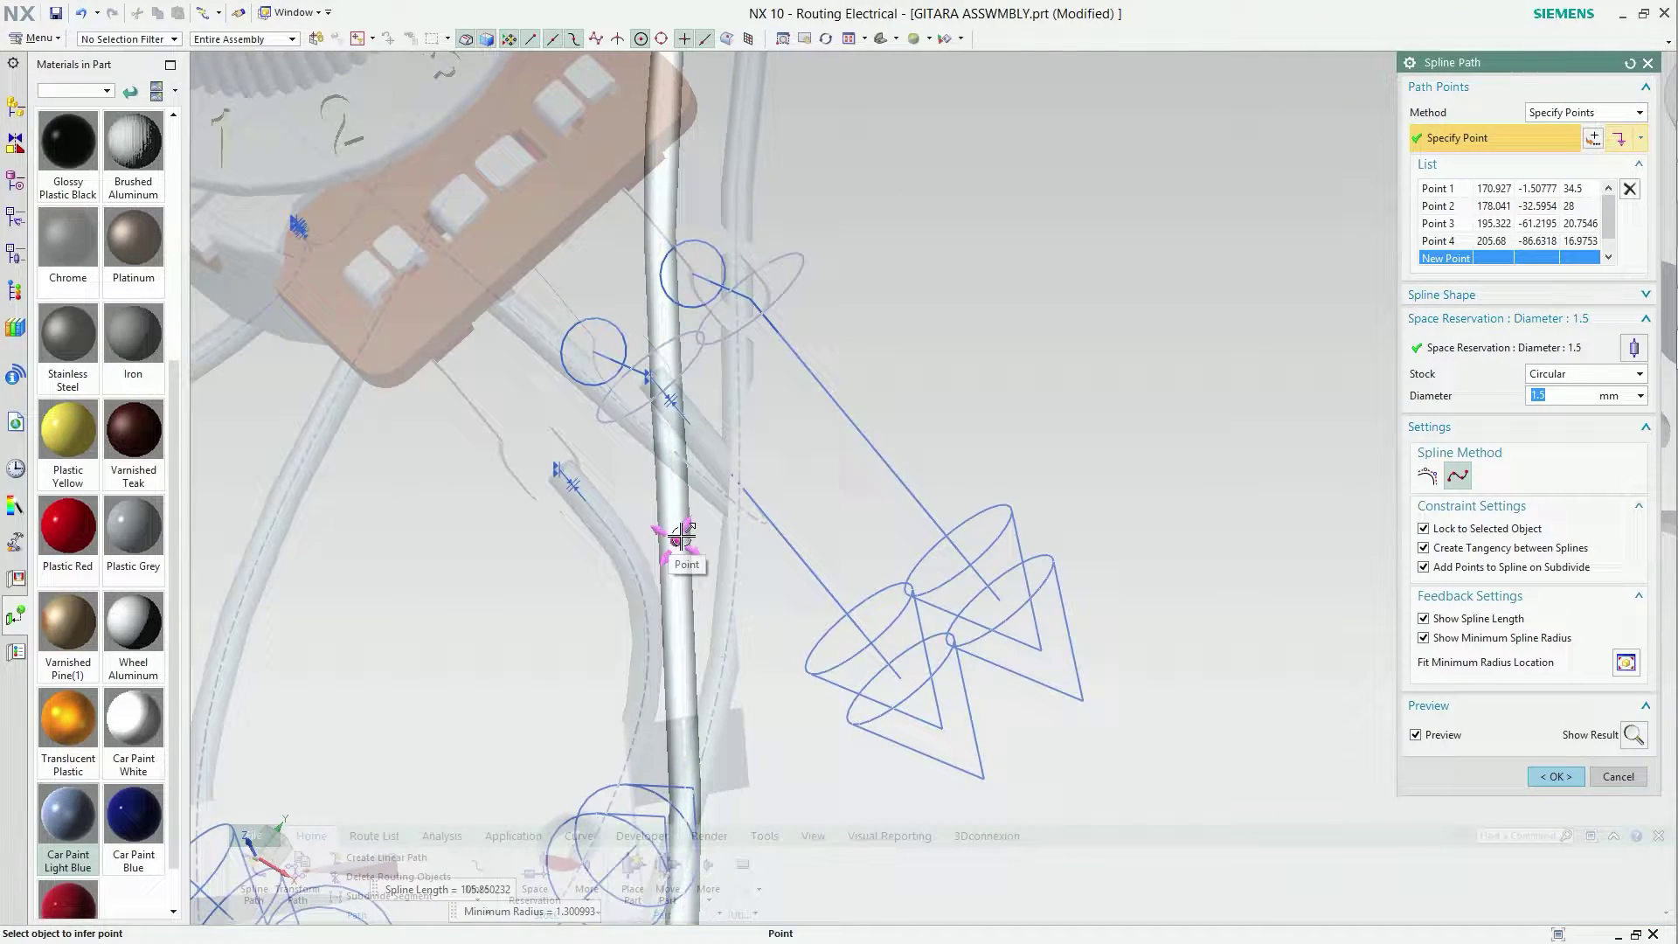
left_click(681, 537)
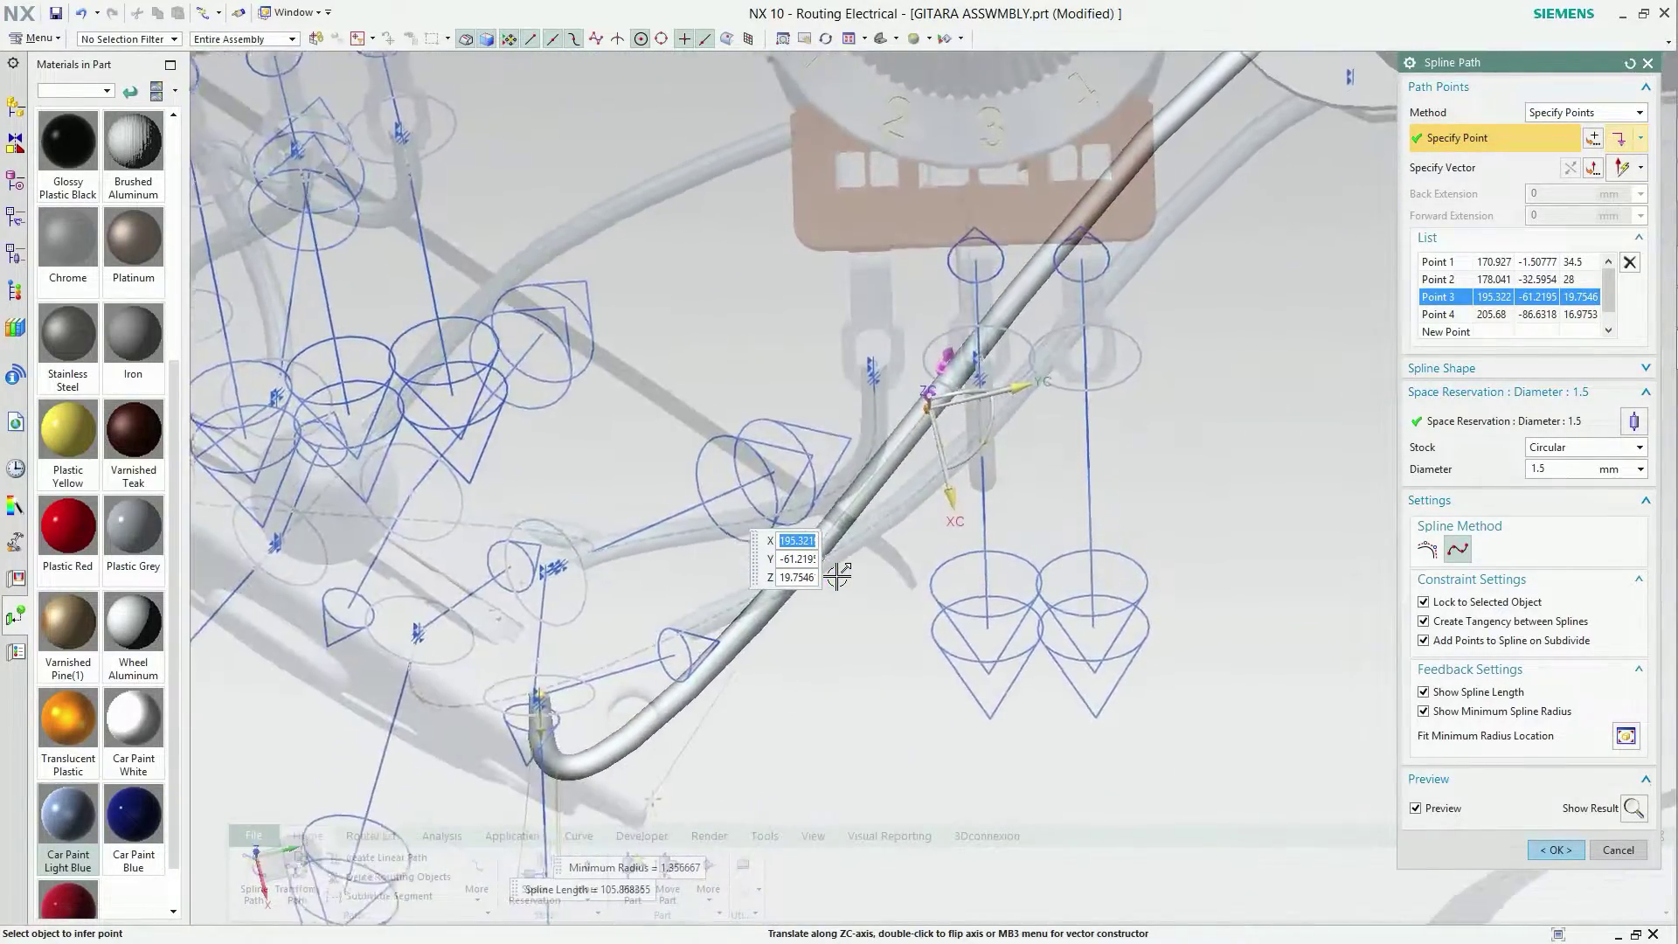
left_click(1442, 332)
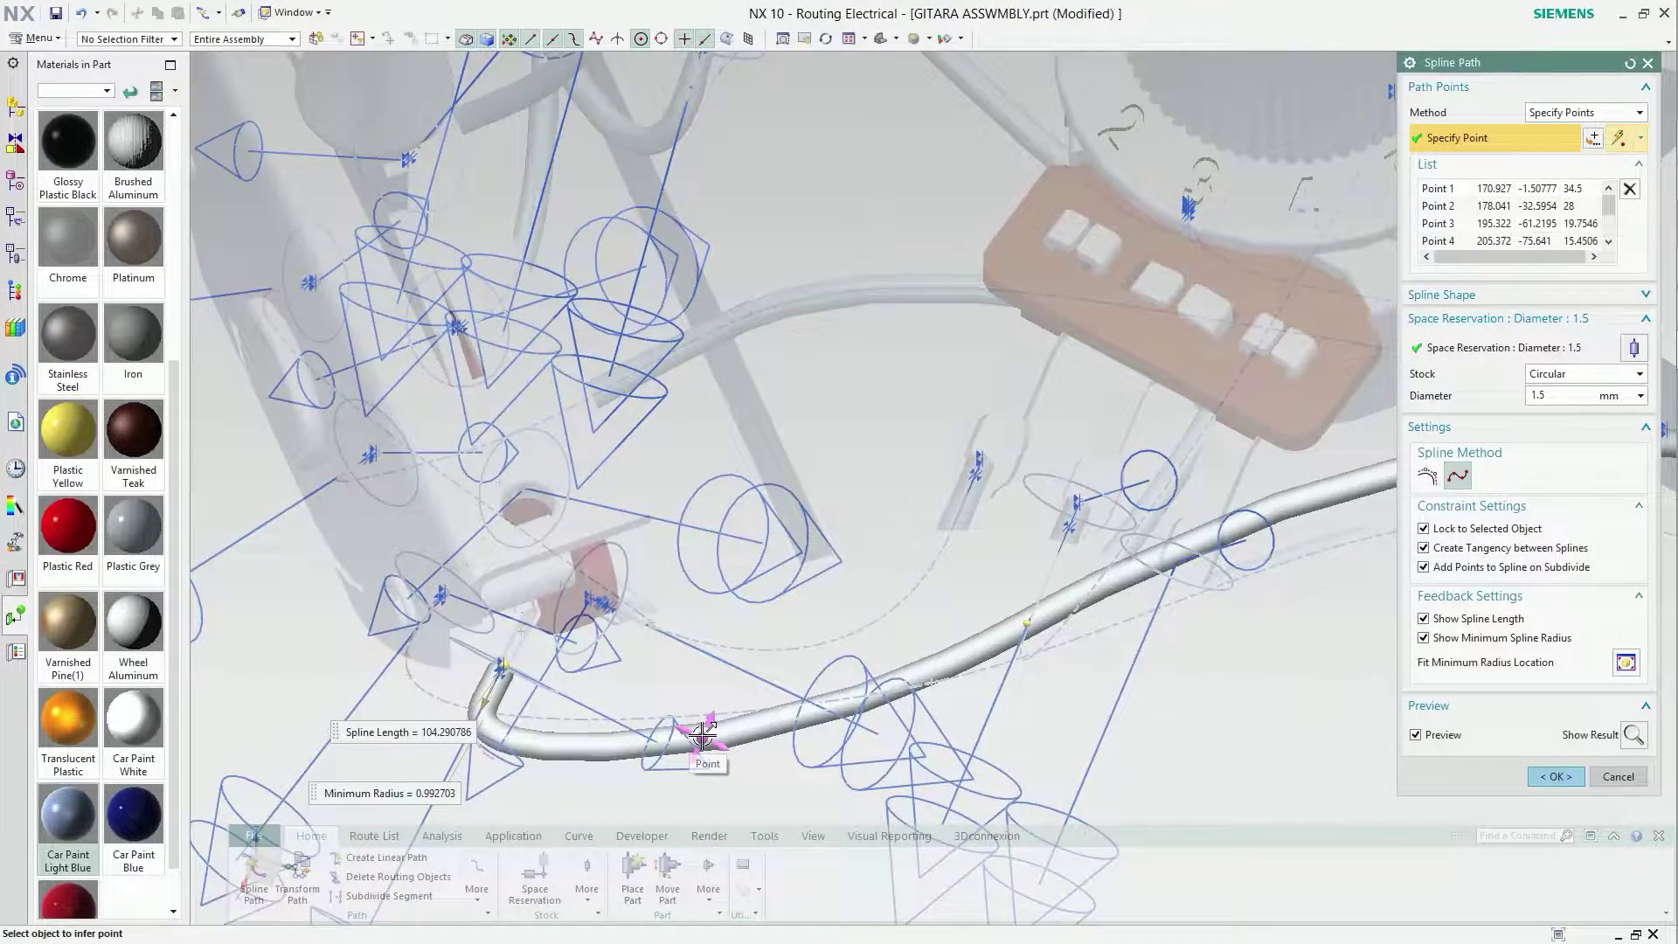
left_click(702, 735)
left_click(767, 747)
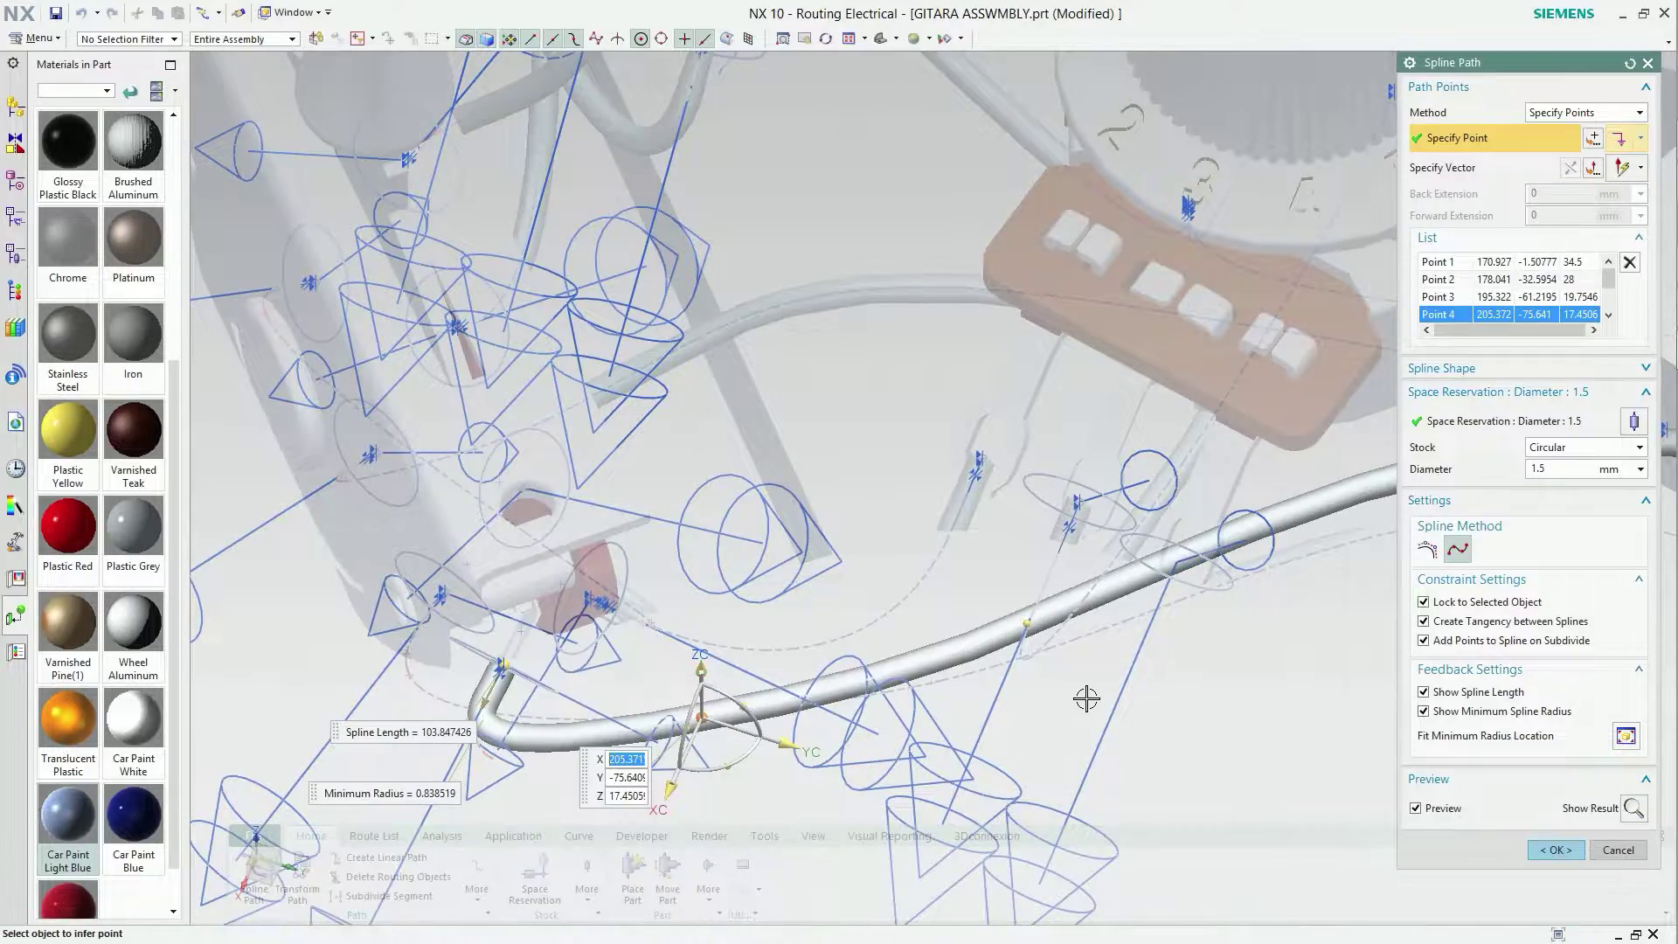
Move spline Point 3 to about 193.93, -62.19, 19.75 and reapply the wire.
left_click(1545, 852)
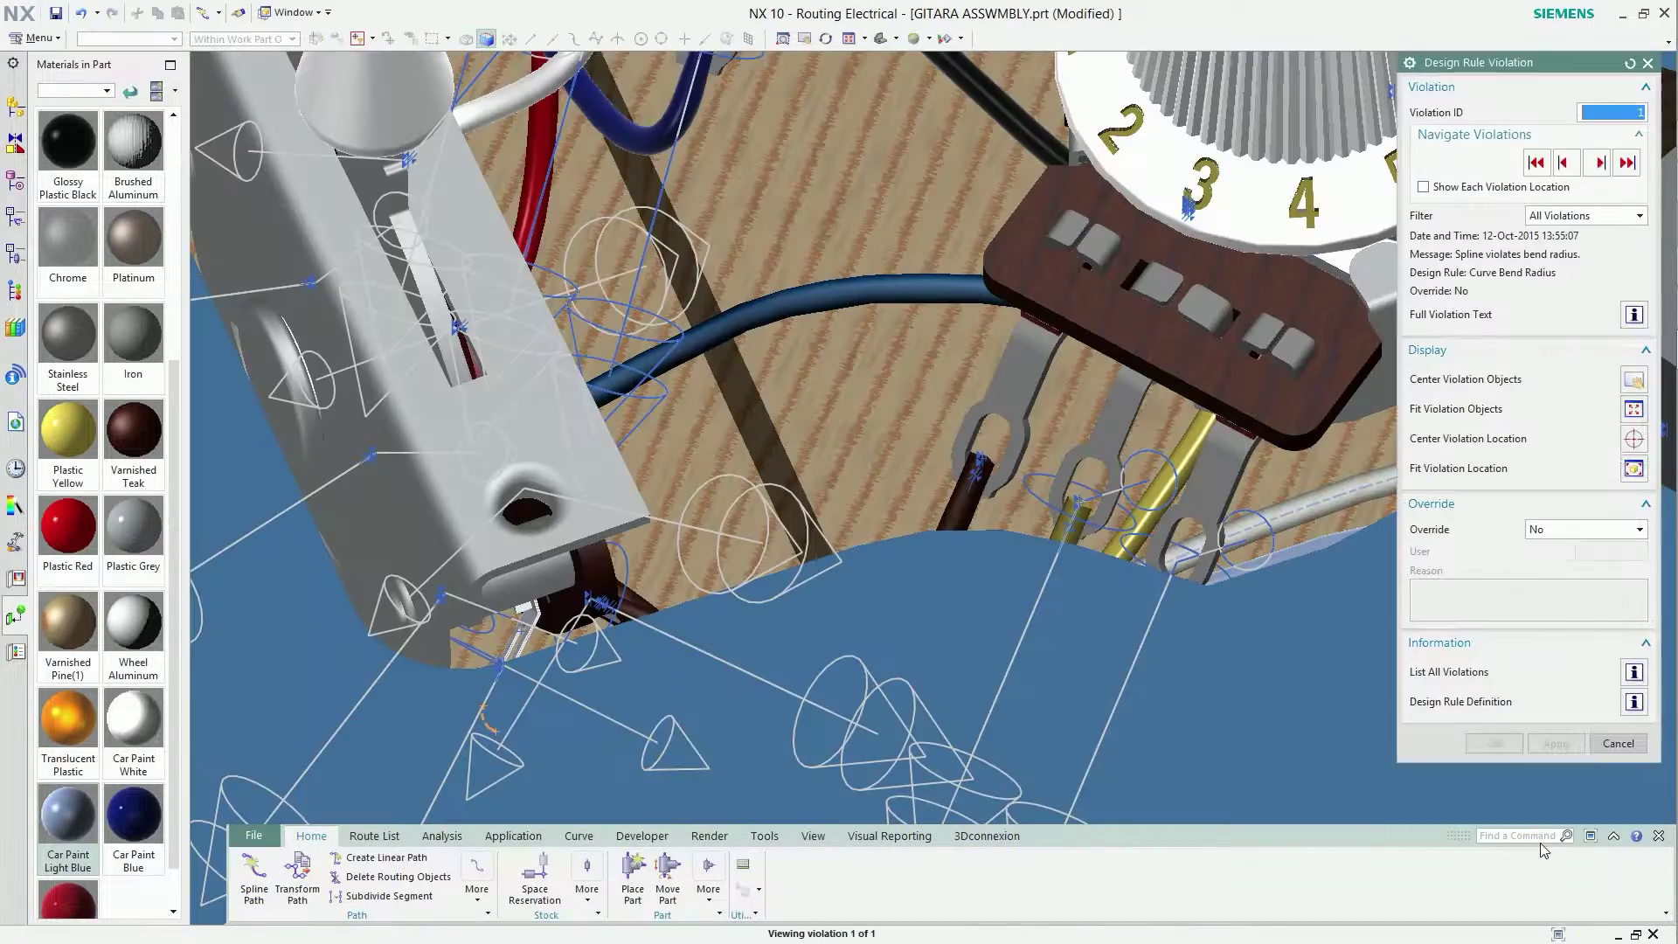
middle_click_drag(1543, 848, 1120, 549)
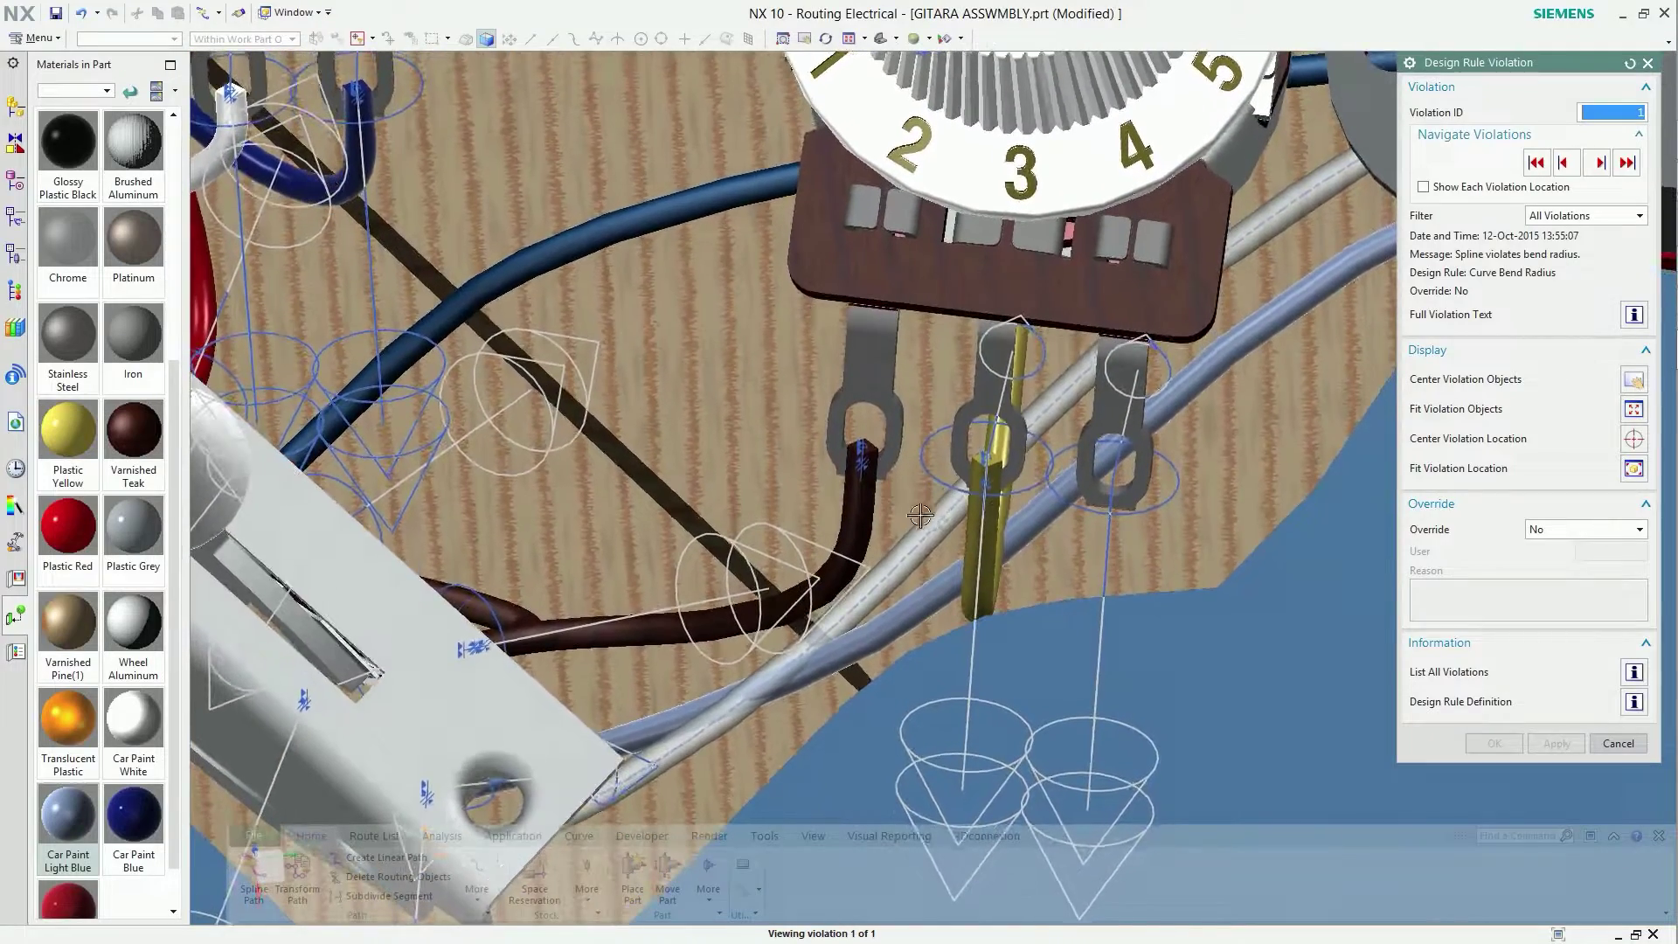
left_click(1617, 743)
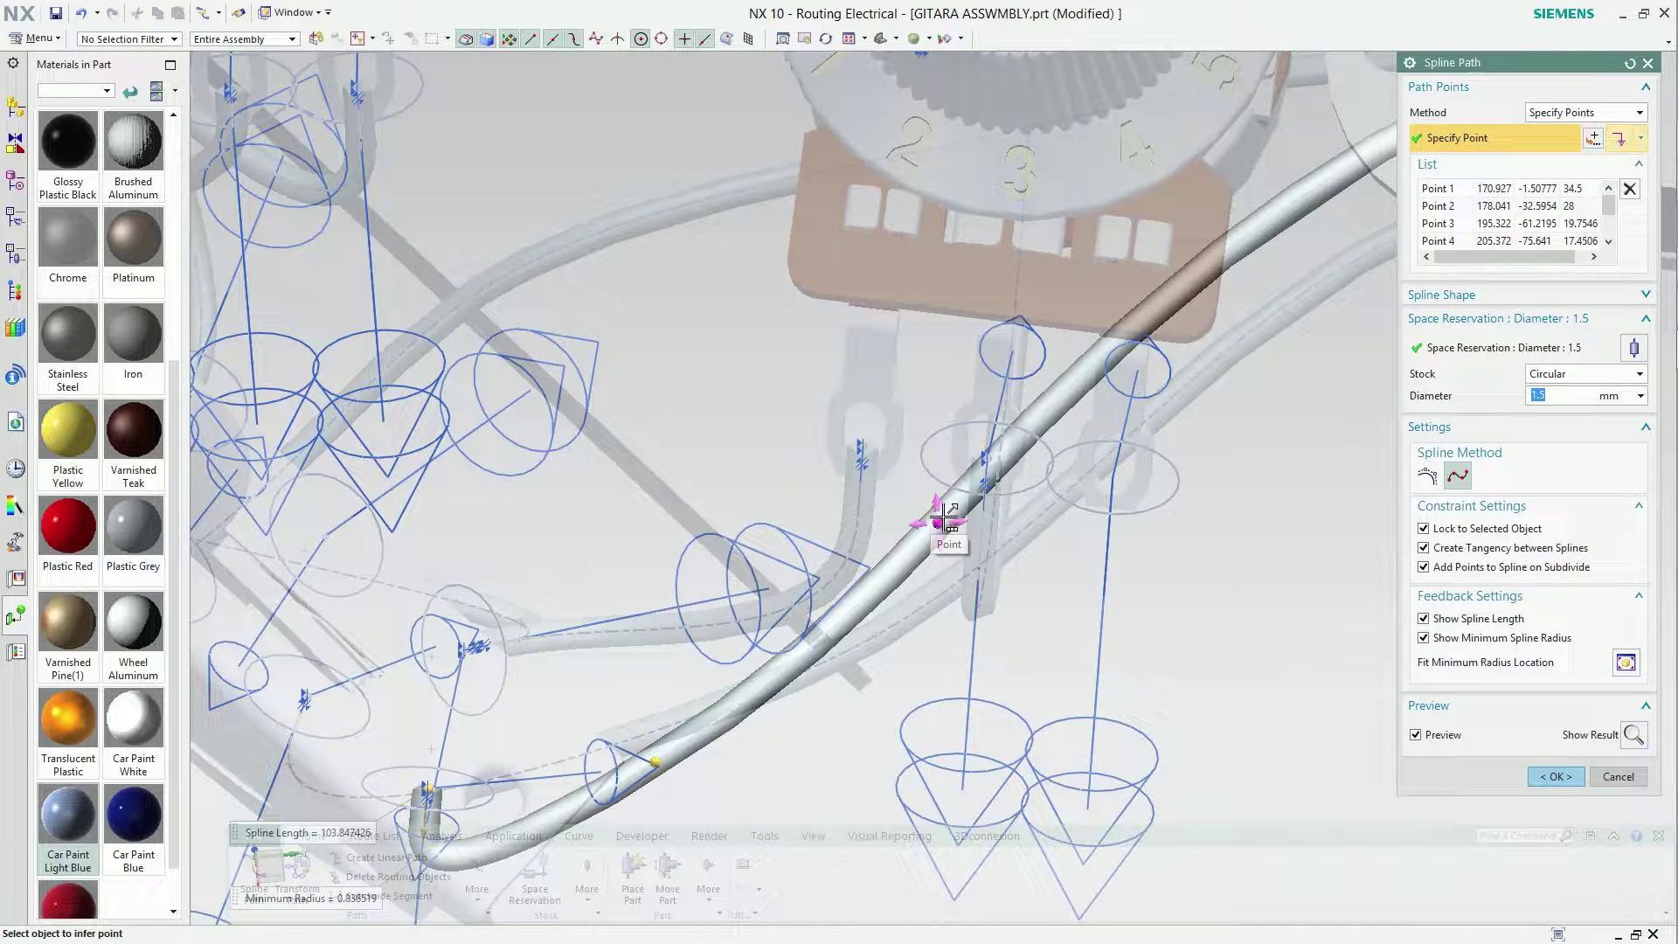
left_click(943, 523)
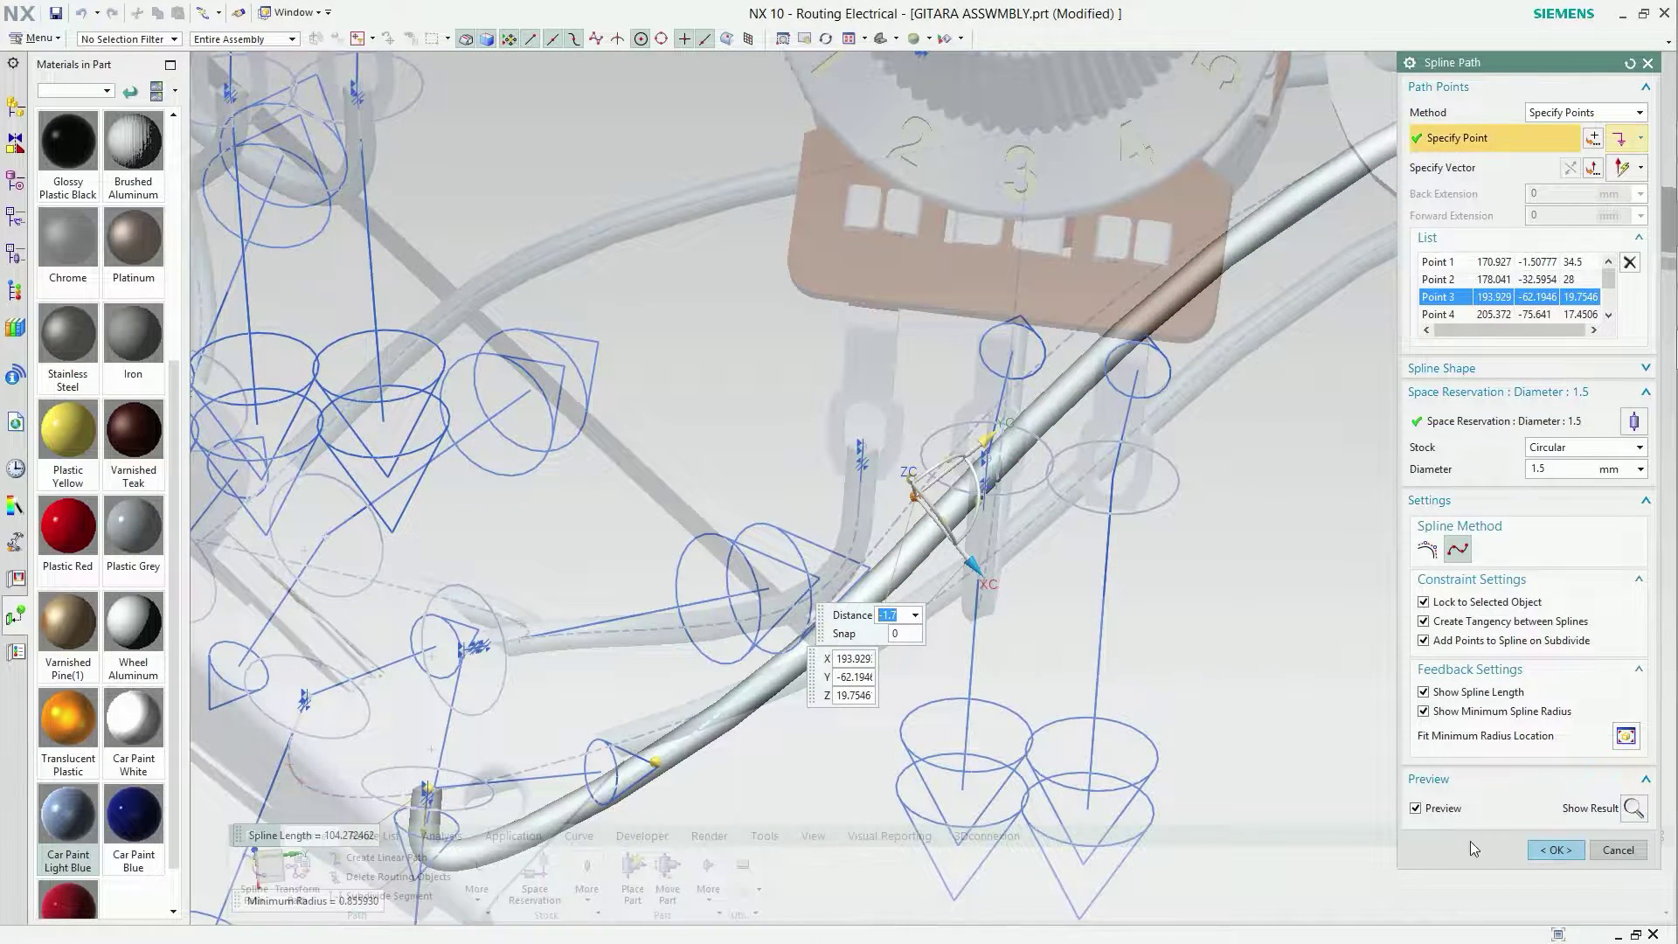
left_click(1557, 849)
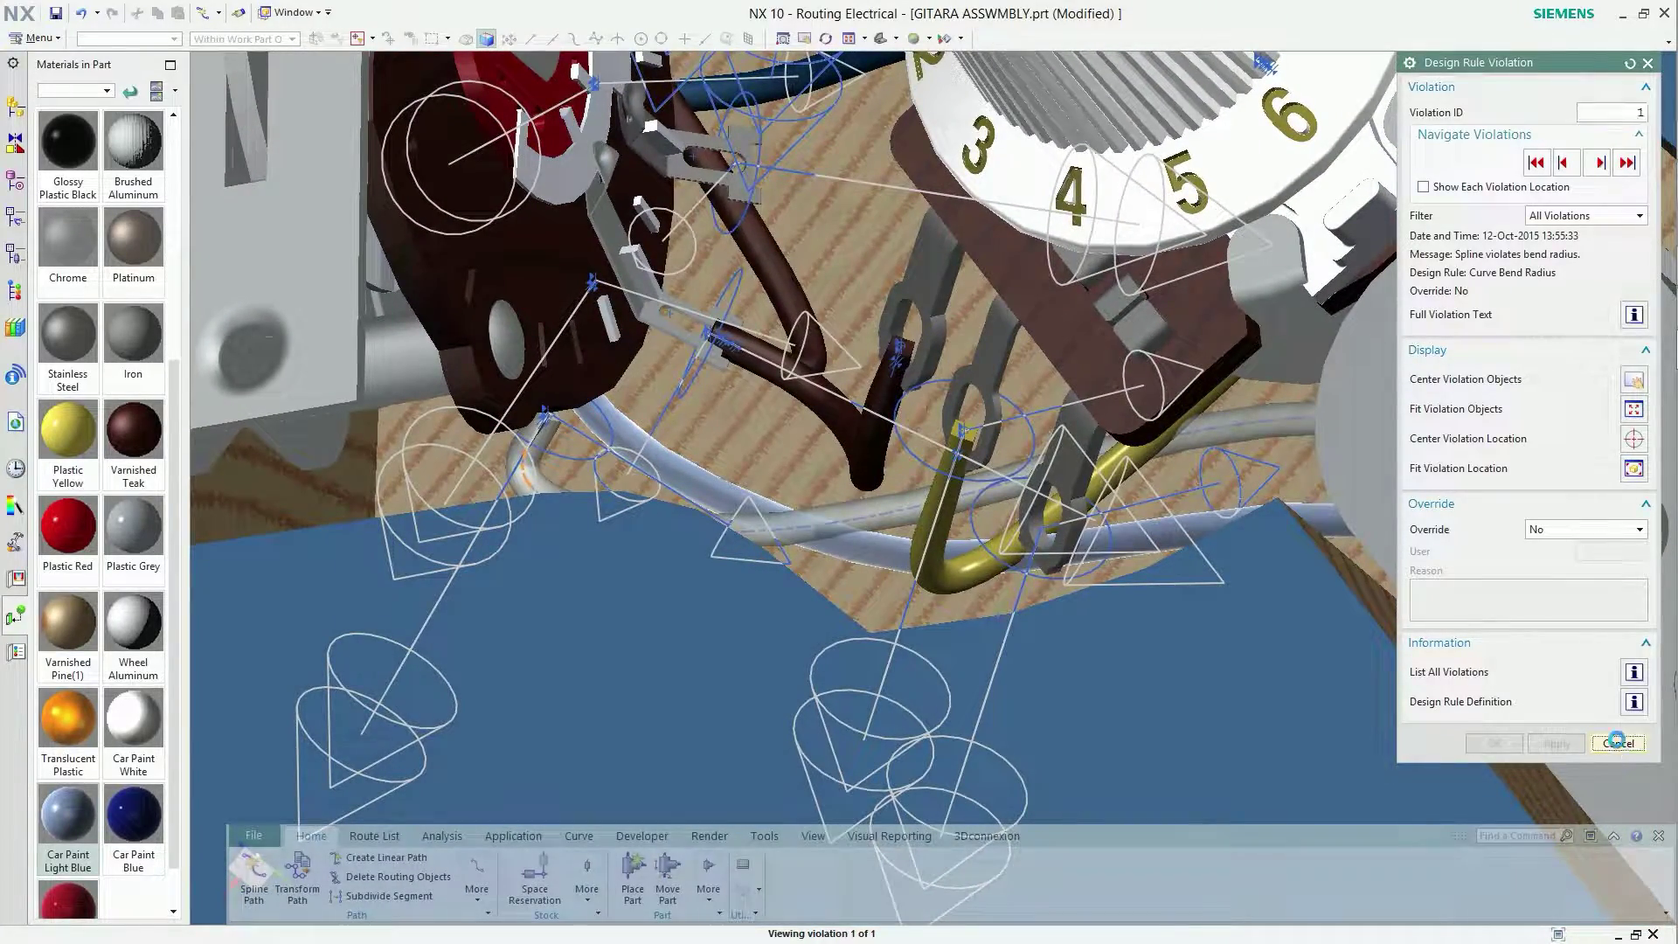
Drag the volume-pot wire's Point 4 to about 201.81, -70.34, 18.90 and apply the spline.
left_click(1617, 742)
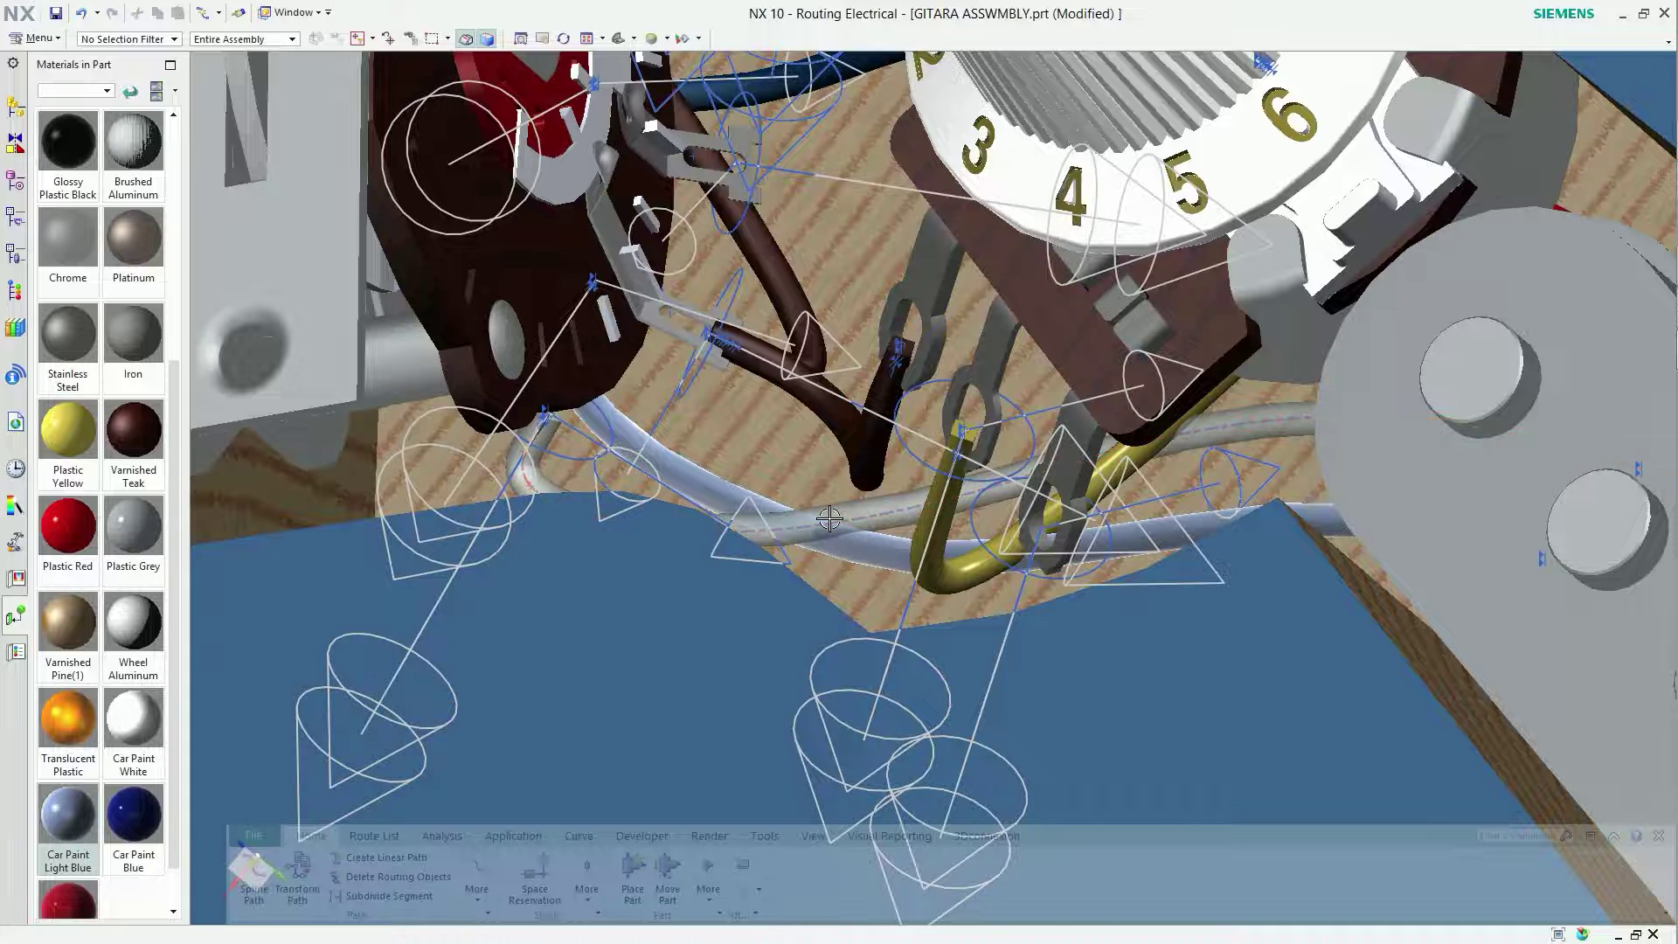
double_click(829, 519)
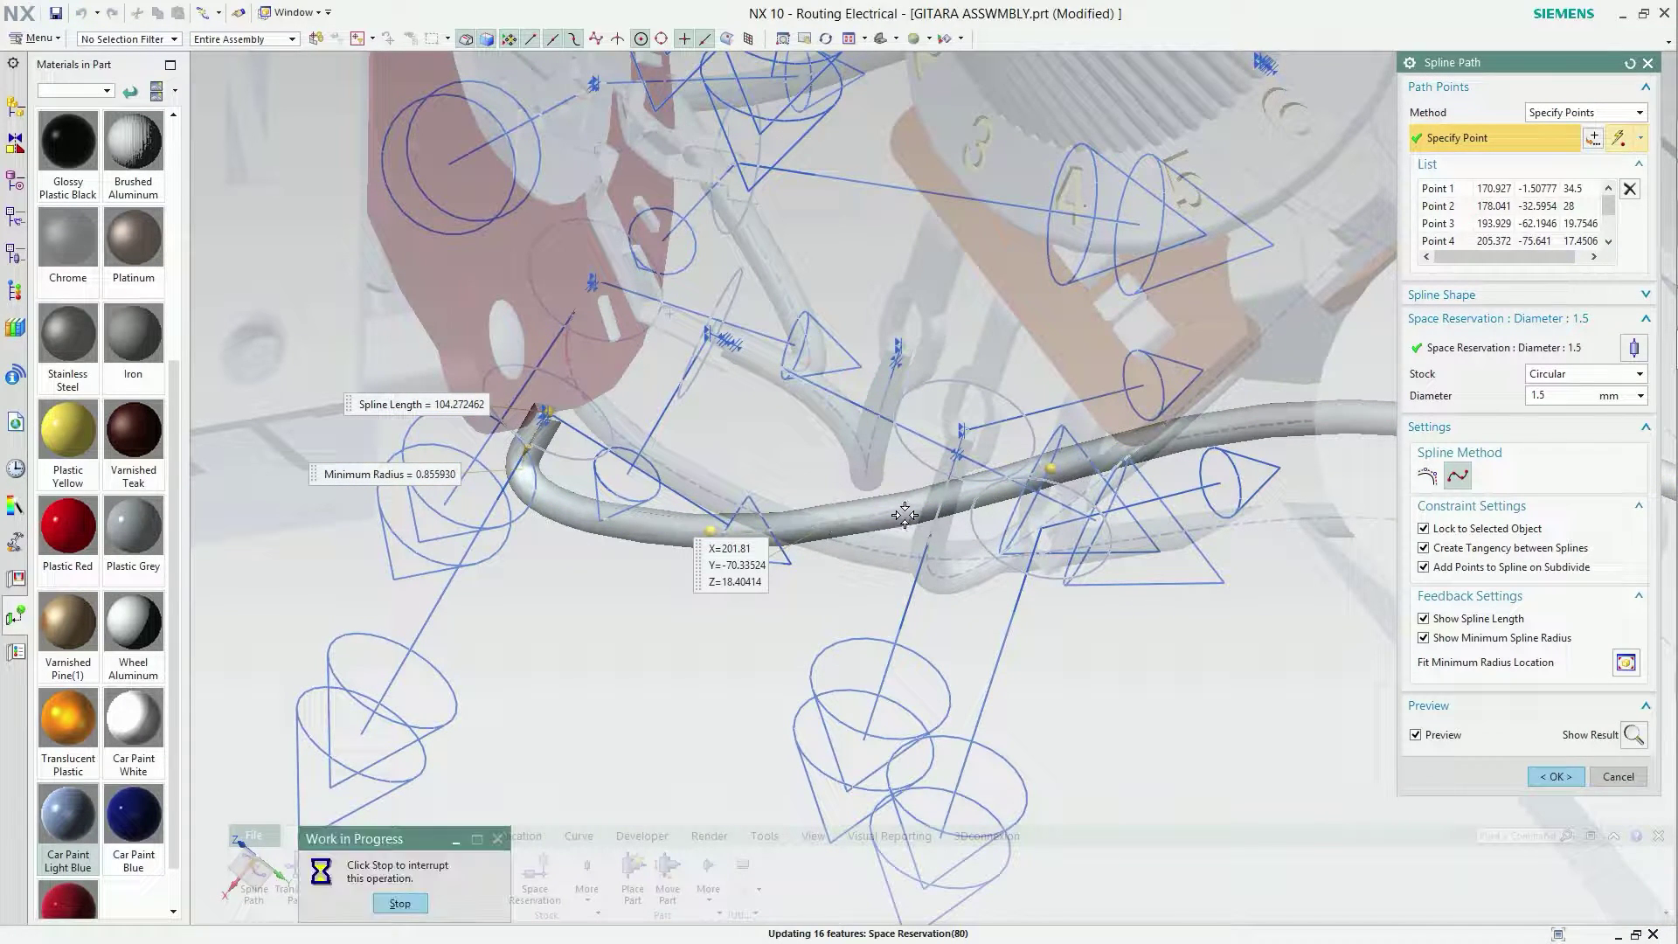
left_click(823, 523)
middle_click_drag(823, 522, 702, 717)
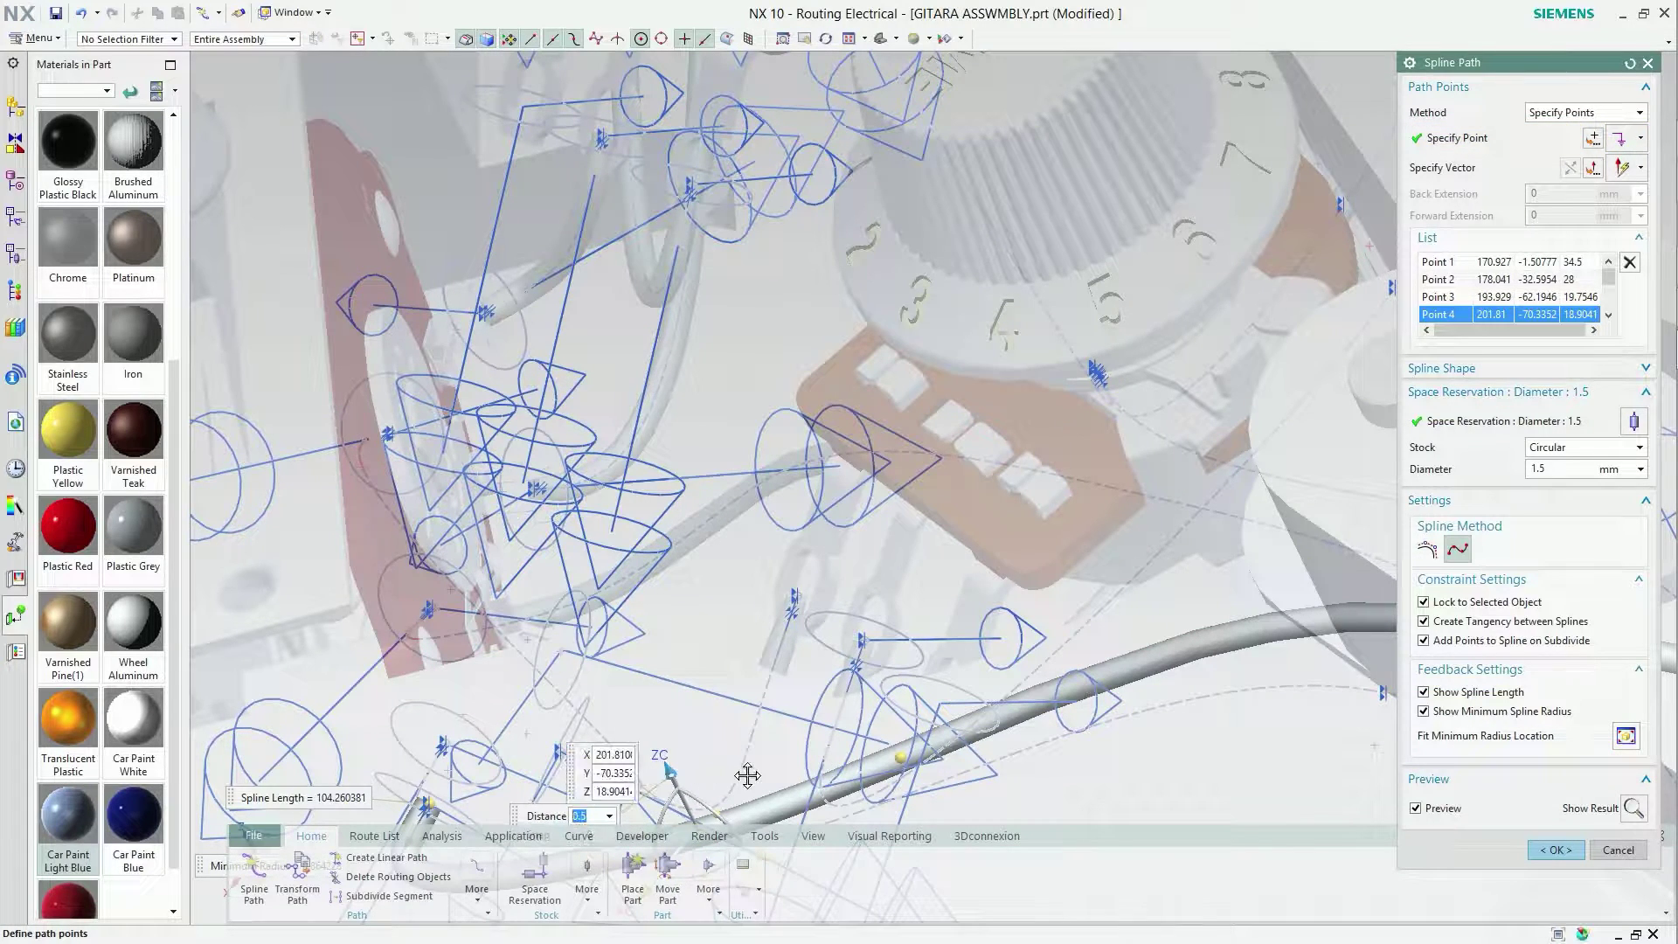
left_click(1554, 850)
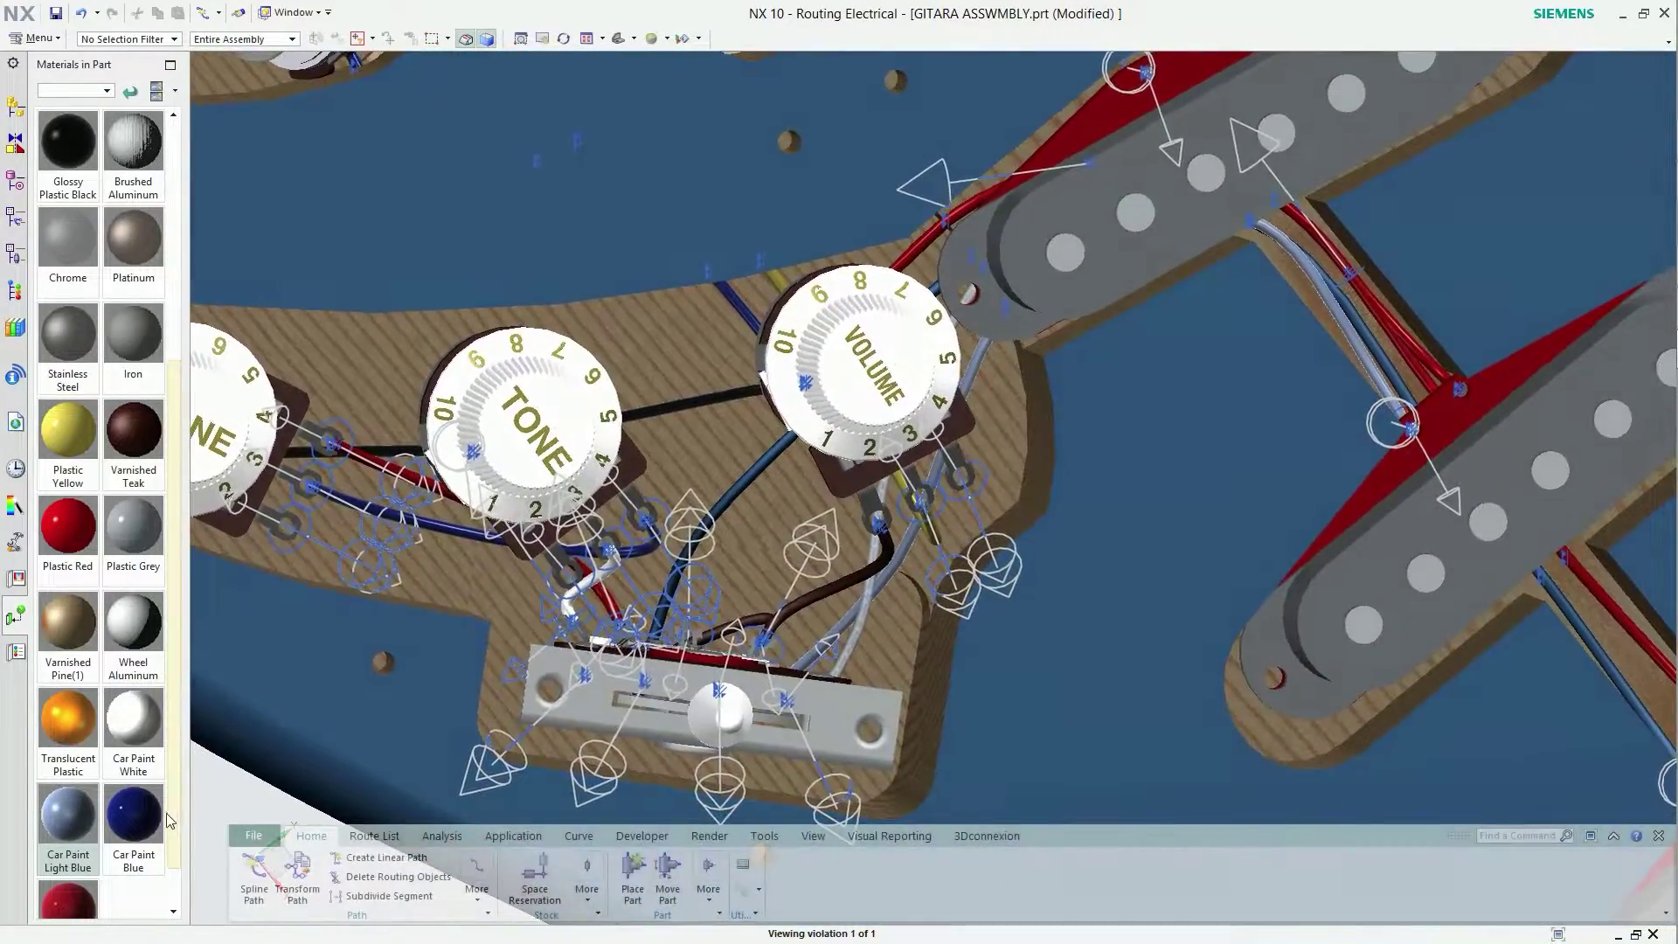
Assign Car Paint Blue to a part and hide BODY GITARA in the Assembly Navigator.
mouse_move(133, 812)
left_mouse_down()
mouse_move(829, 715)
mouse_move(862, 633)
left_mouse_up()
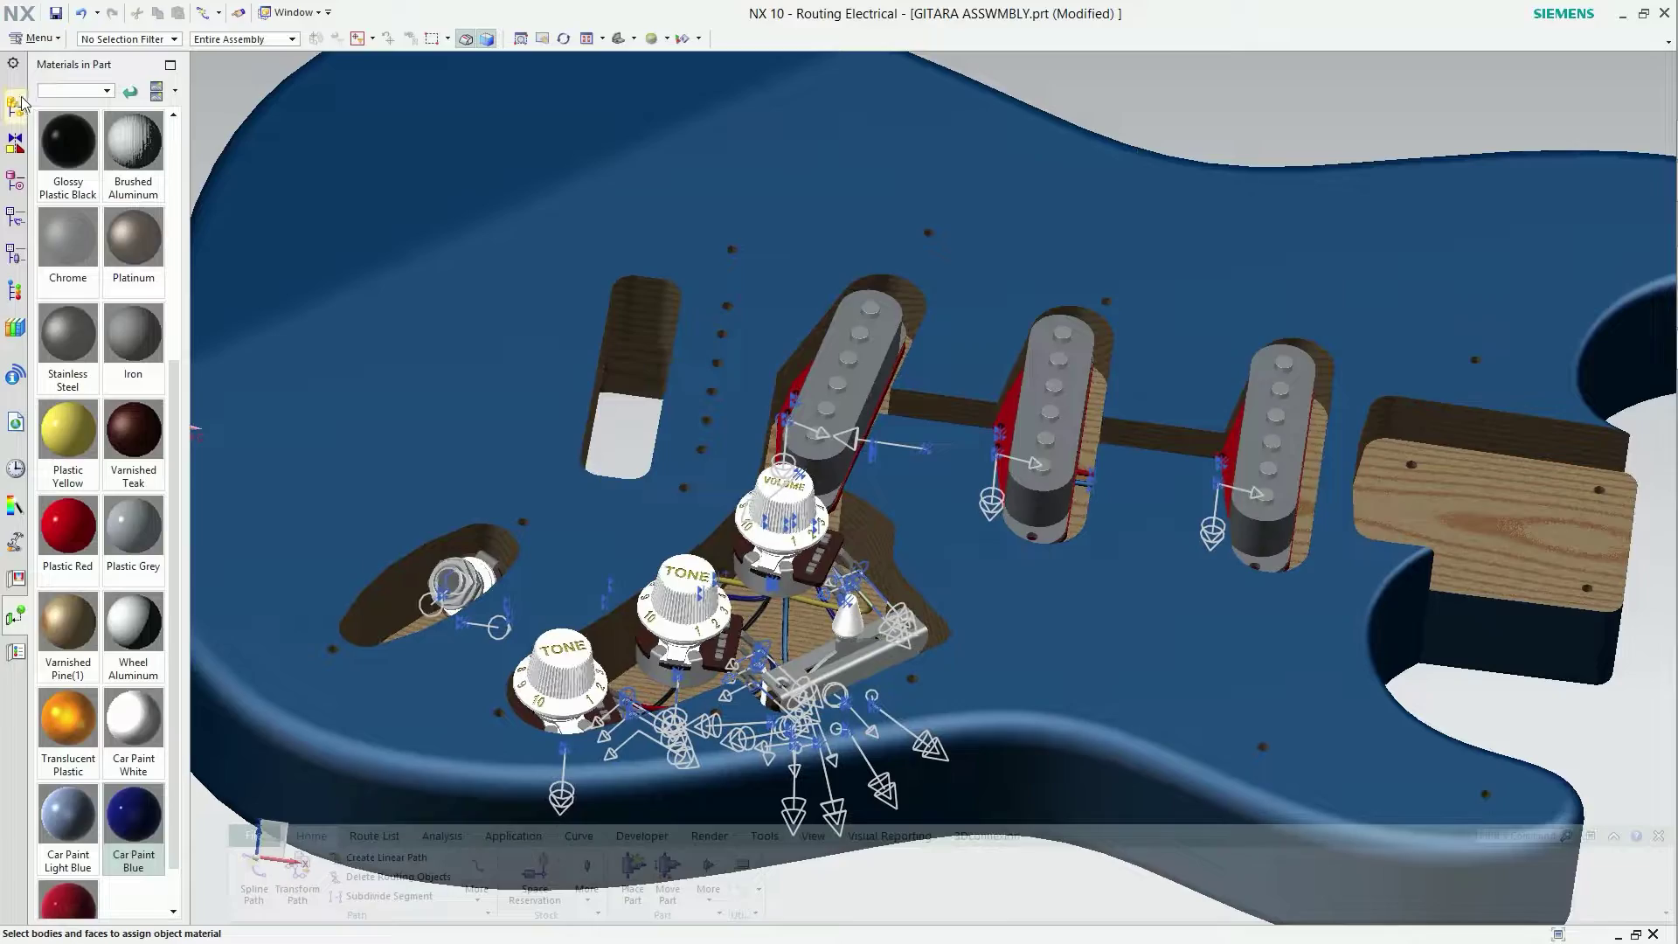
left_click(18, 105)
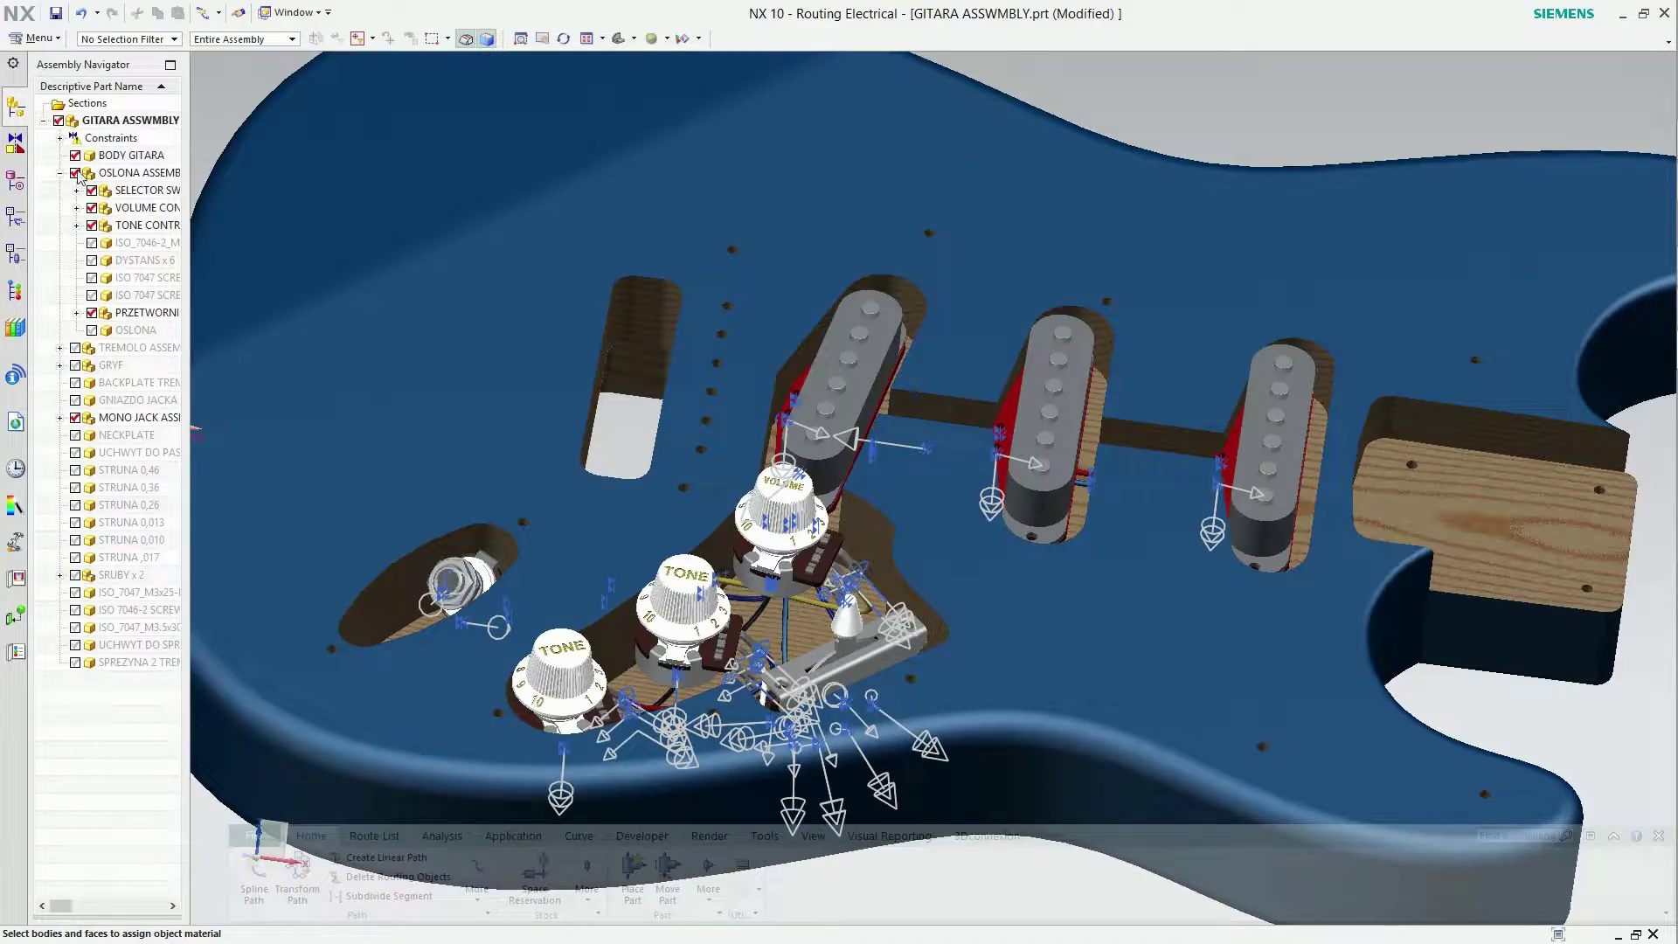
left_click(74, 154)
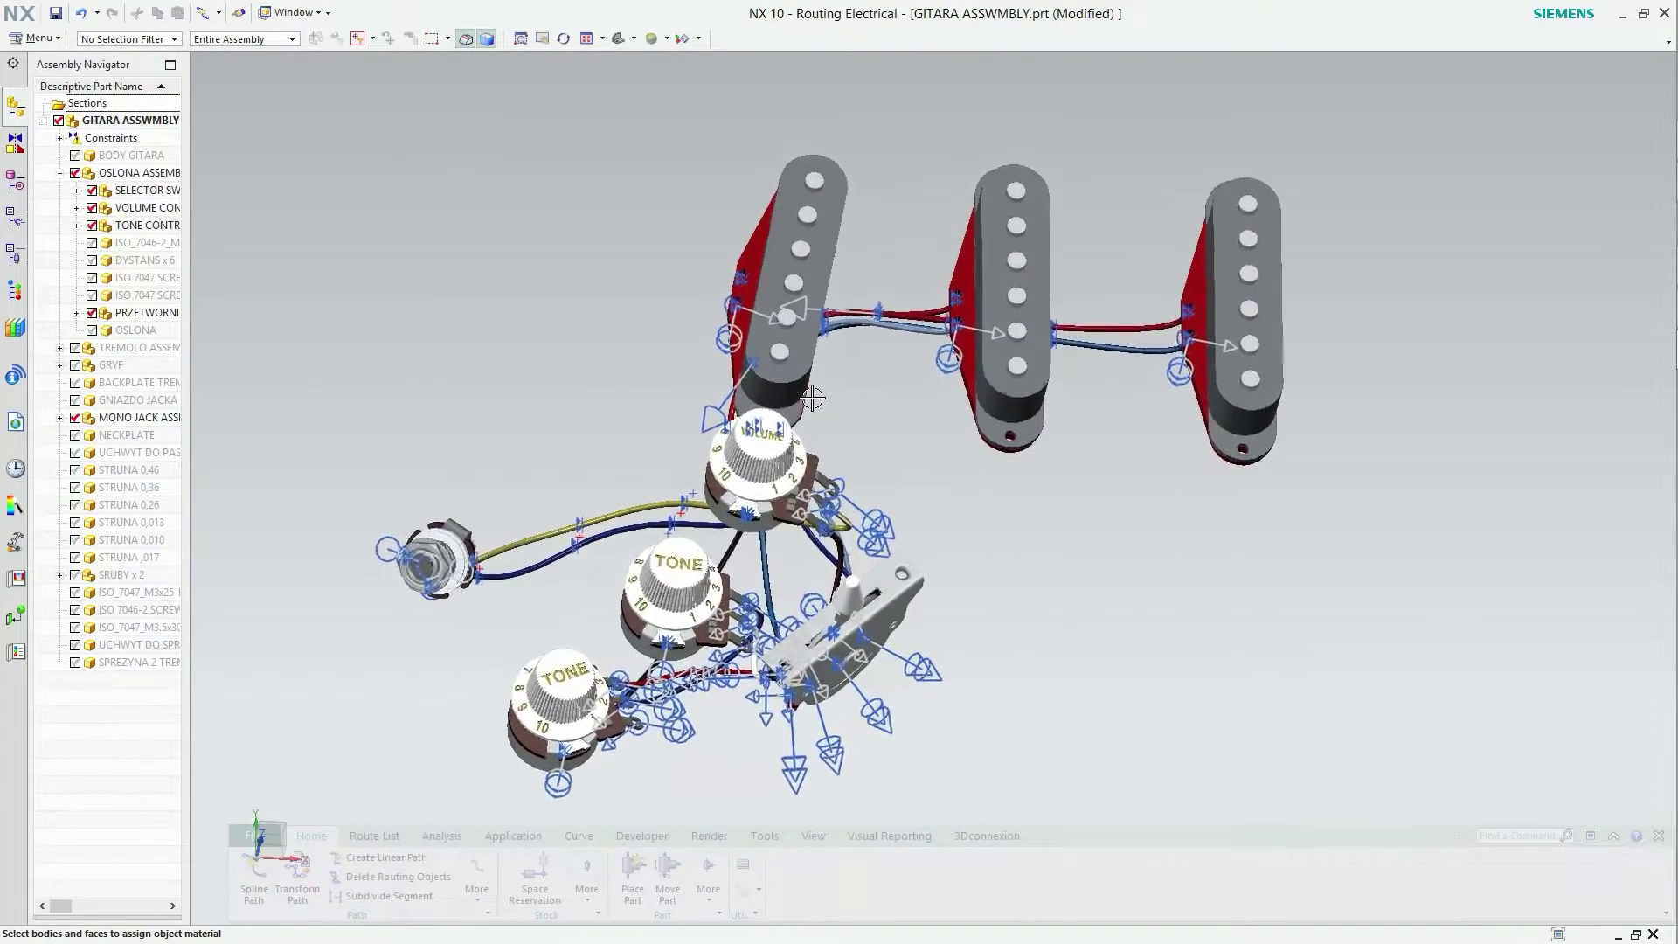
Hide all object types except the routed wires using Show and Hide.
left_click(700, 40)
left_click(686, 38)
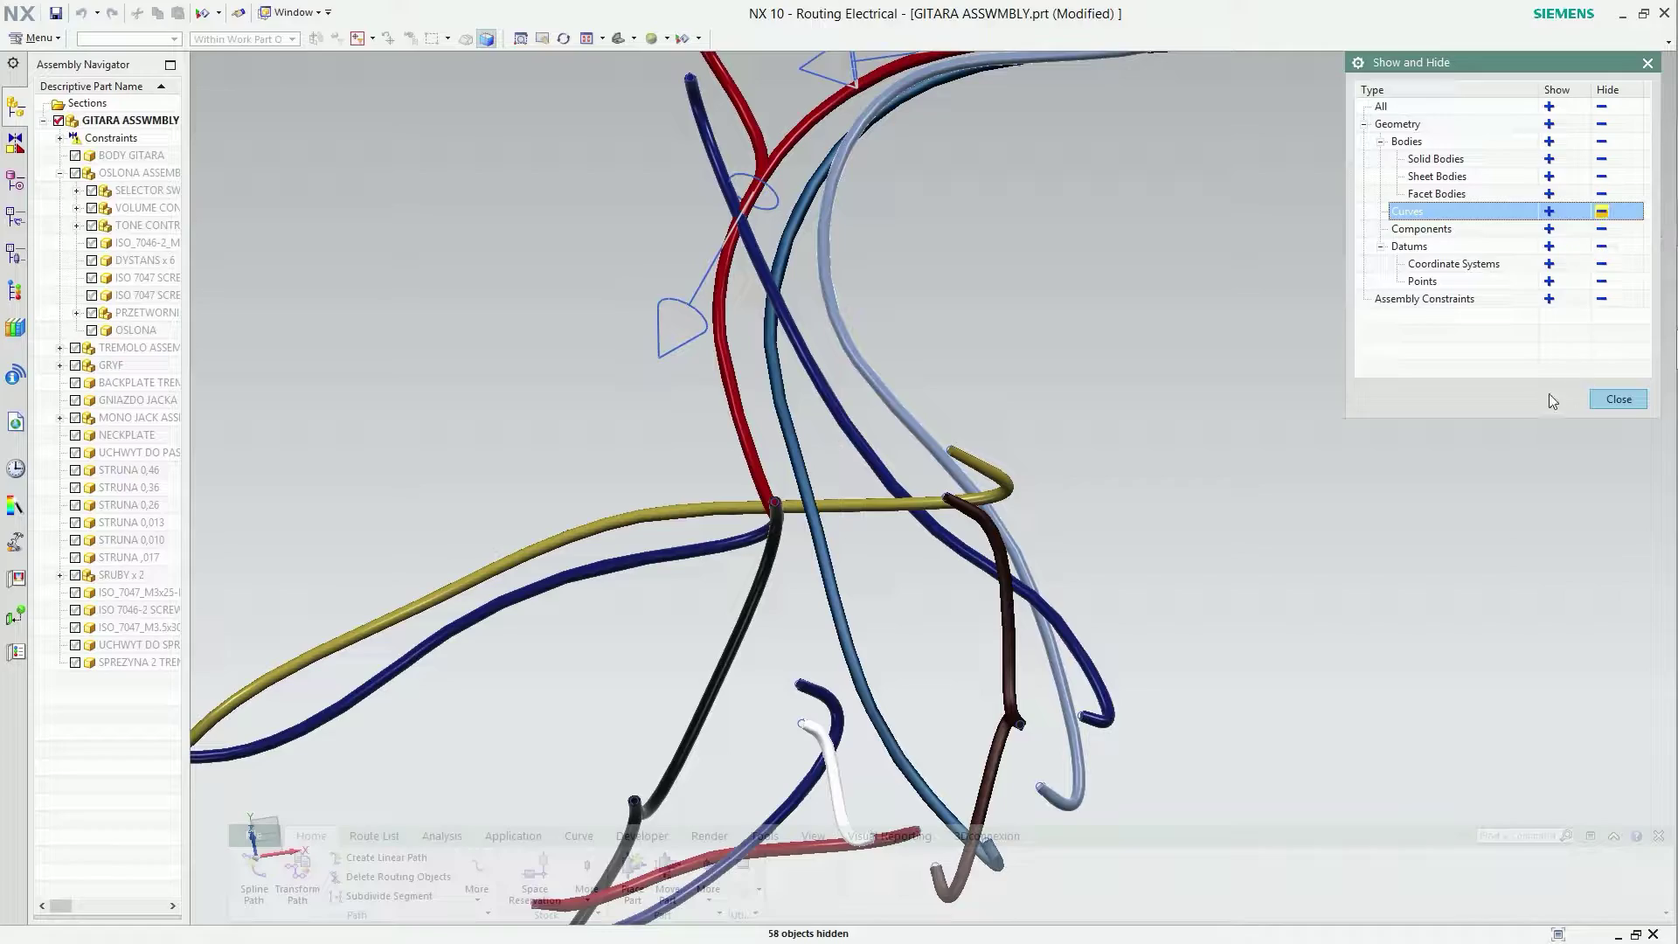
left_click(1599, 400)
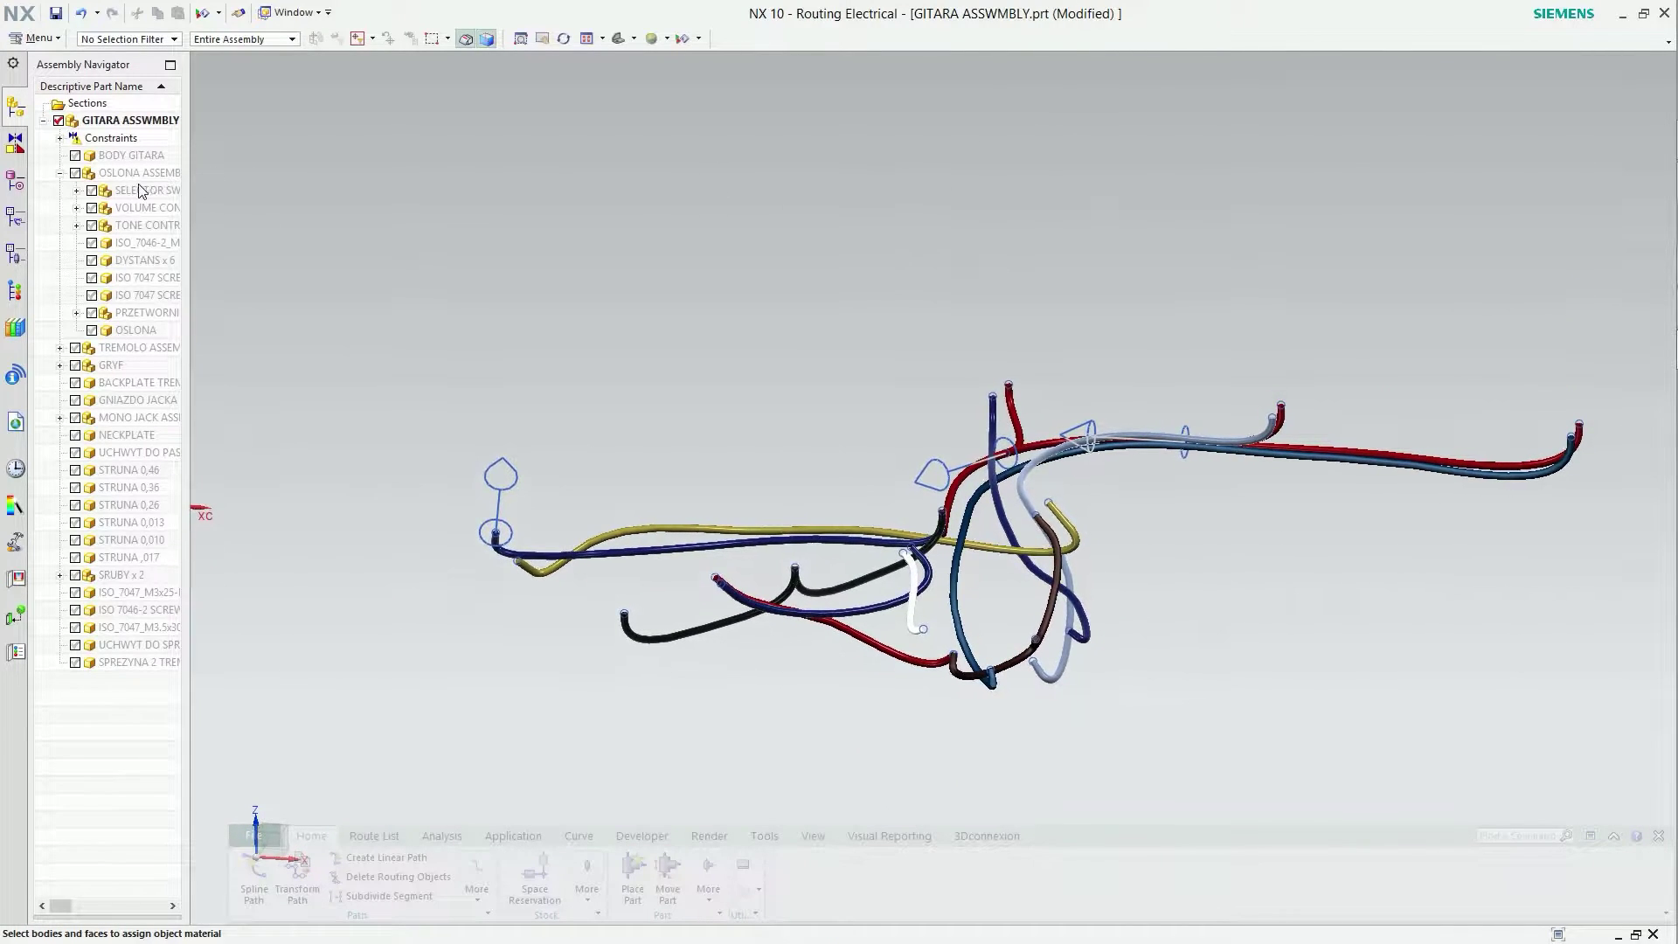
Re-show BODY GITARA and OSLONA ASSEMBLY while keeping the OSLONA pickguard hidden.
left_click(76, 155)
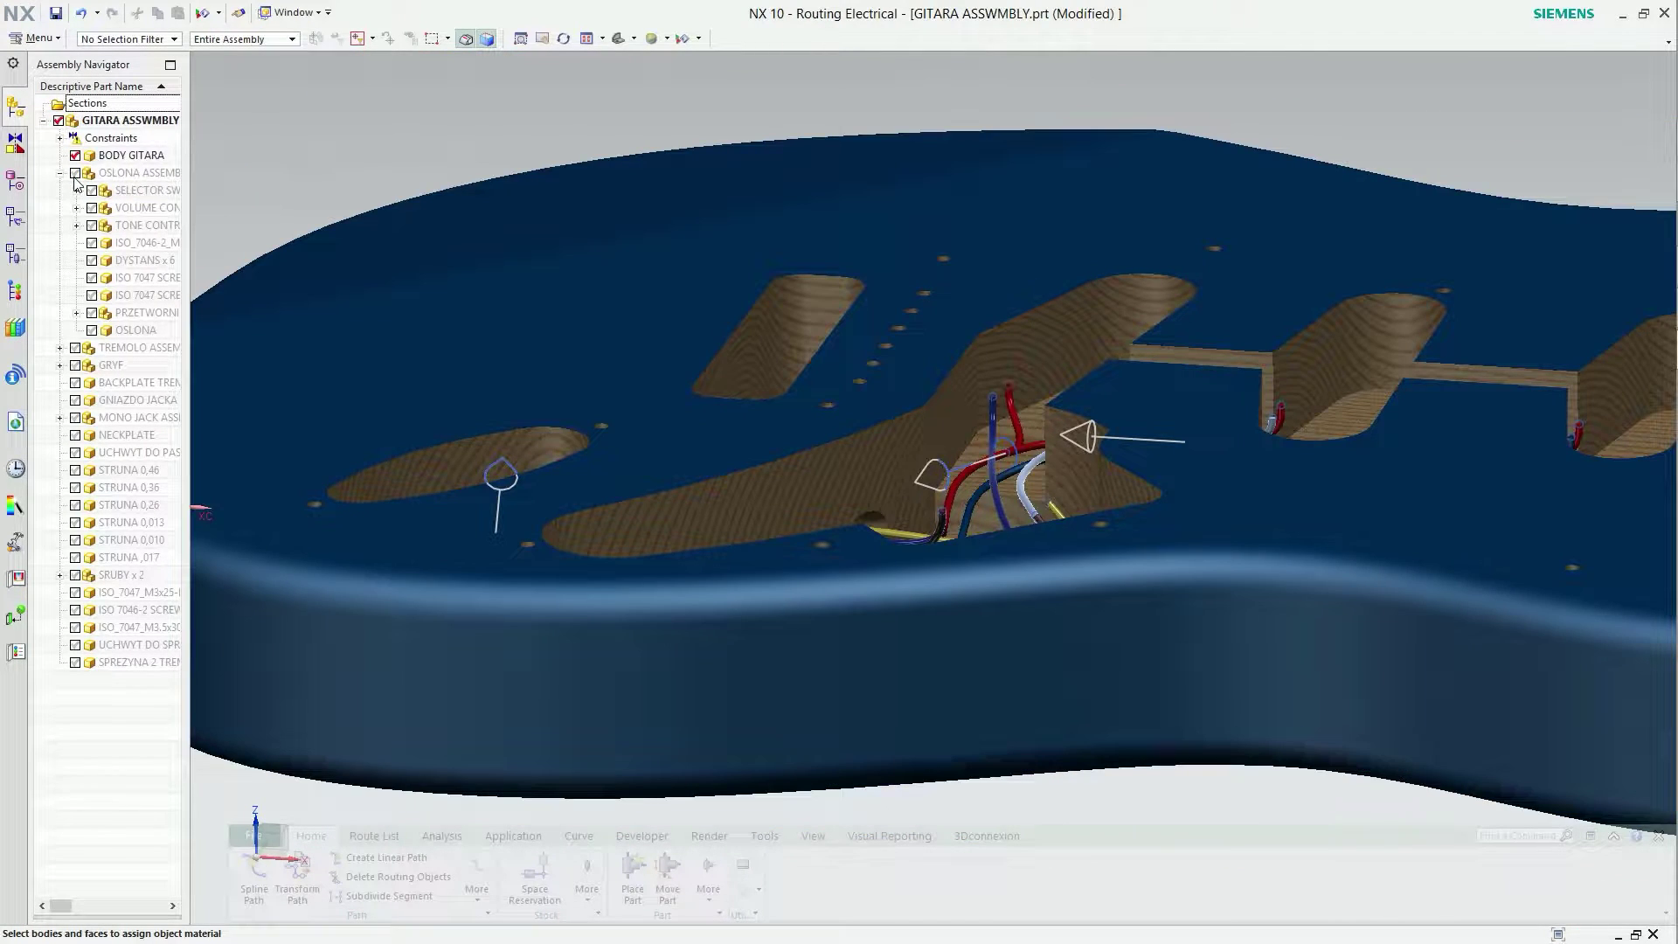
left_click(75, 173)
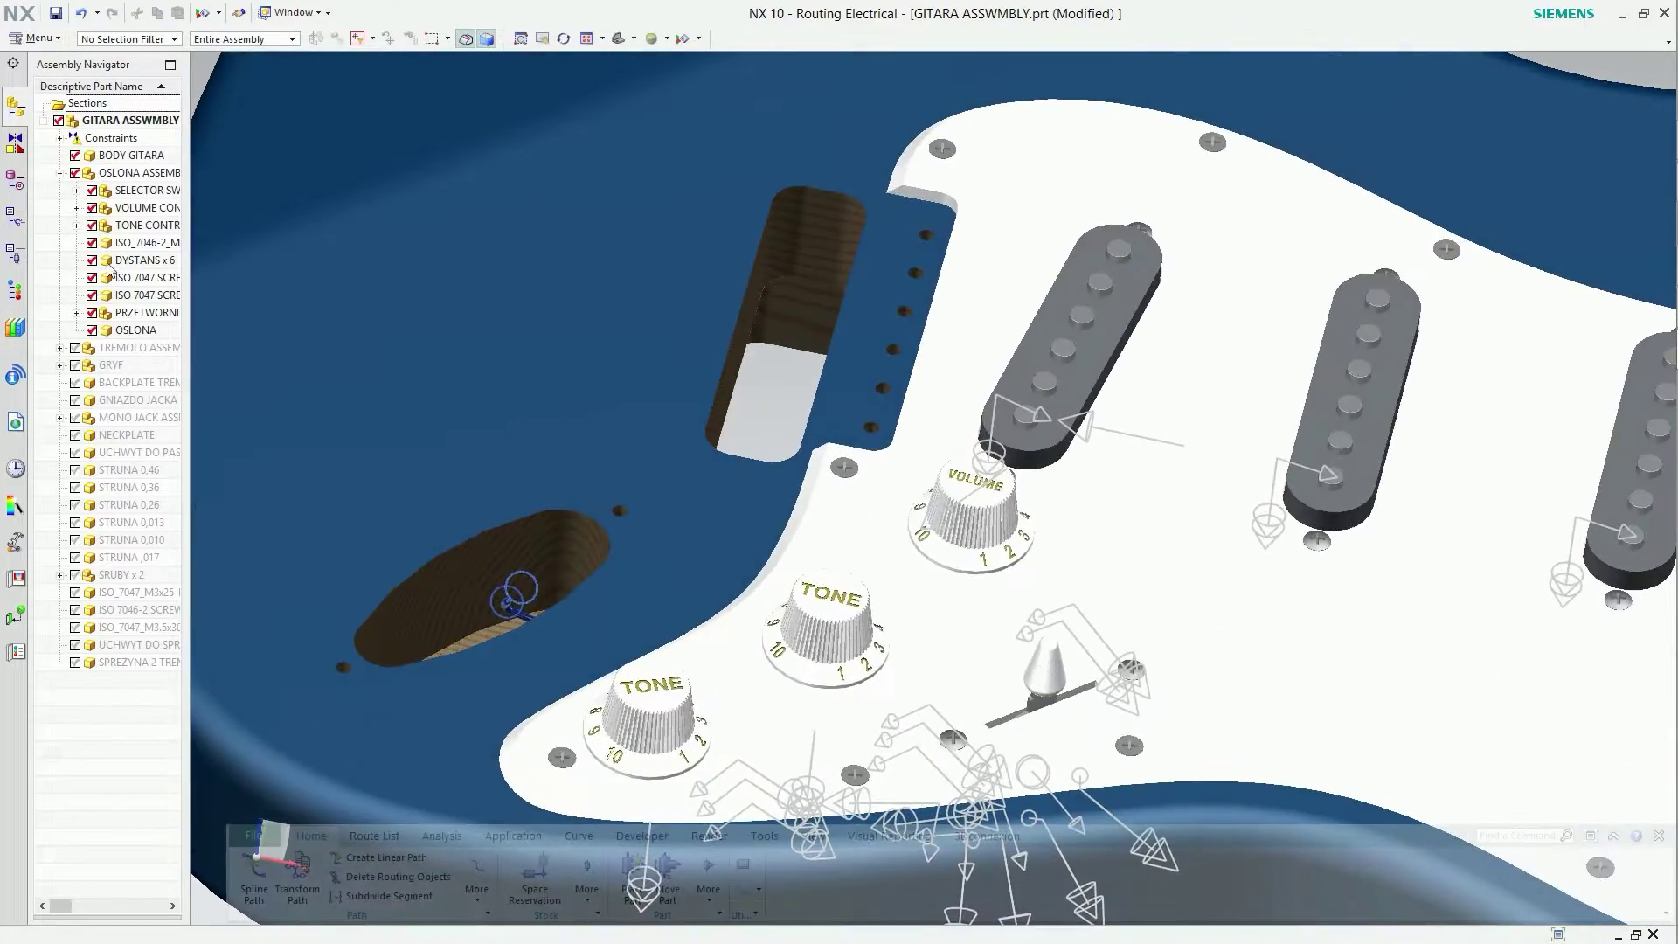
left_click(92, 330)
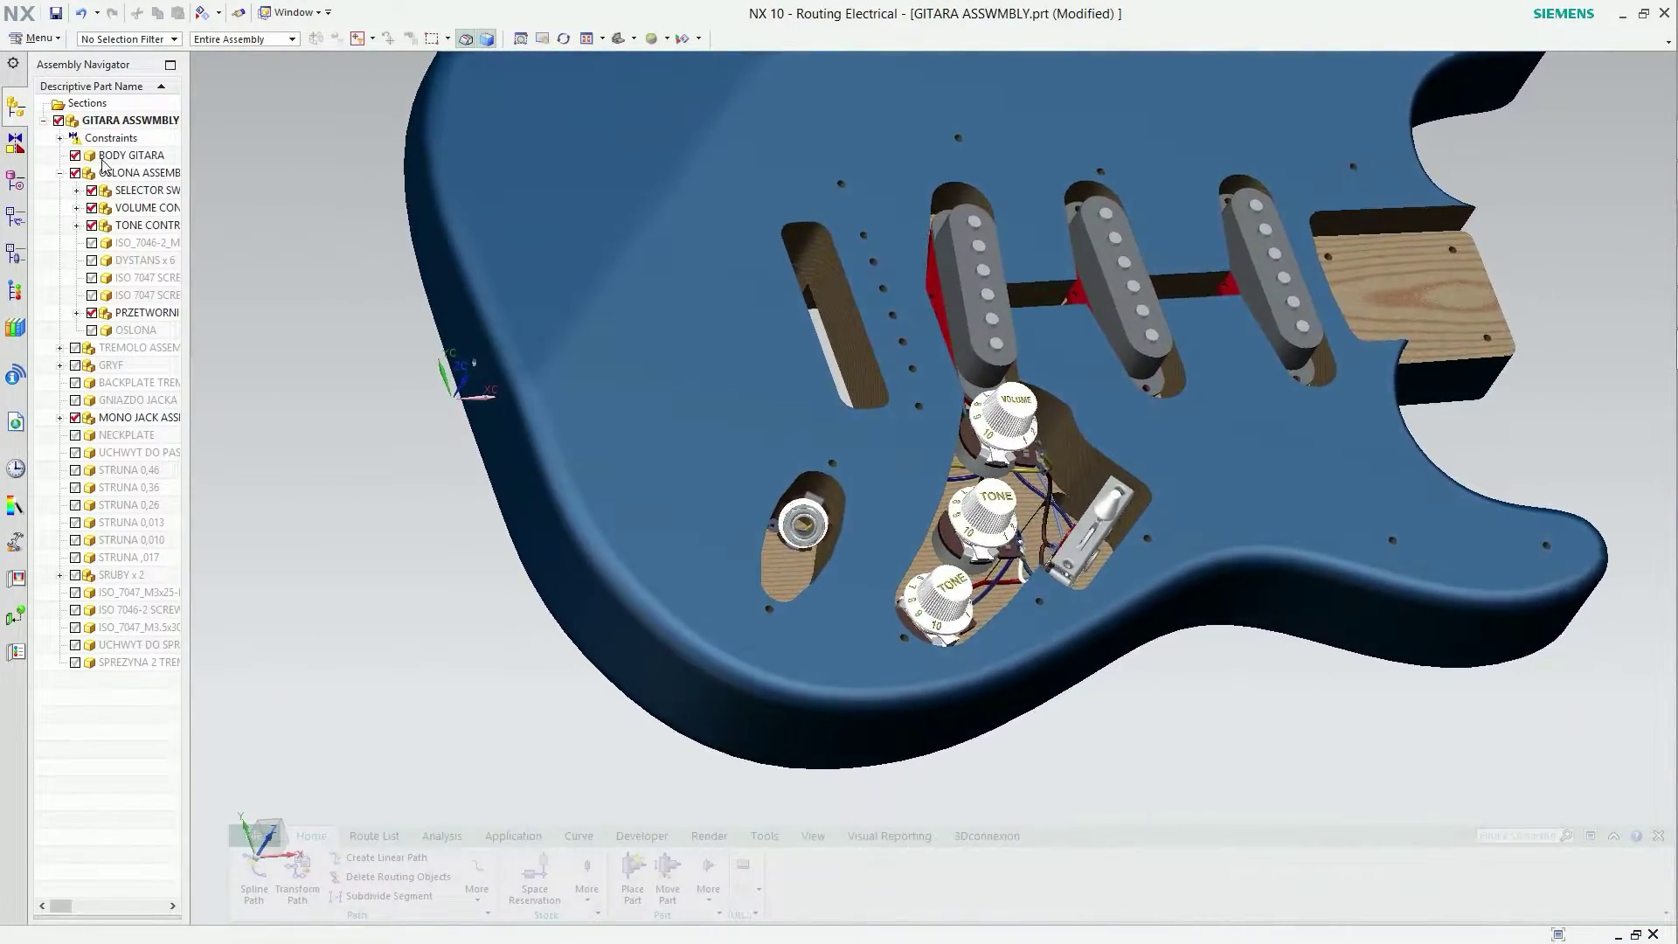
Hide BODY GITARA in the Assembly Navigator, keeping PRZETWORNI pickups, pots, switch, jack and wires visible.
left_click(75, 156)
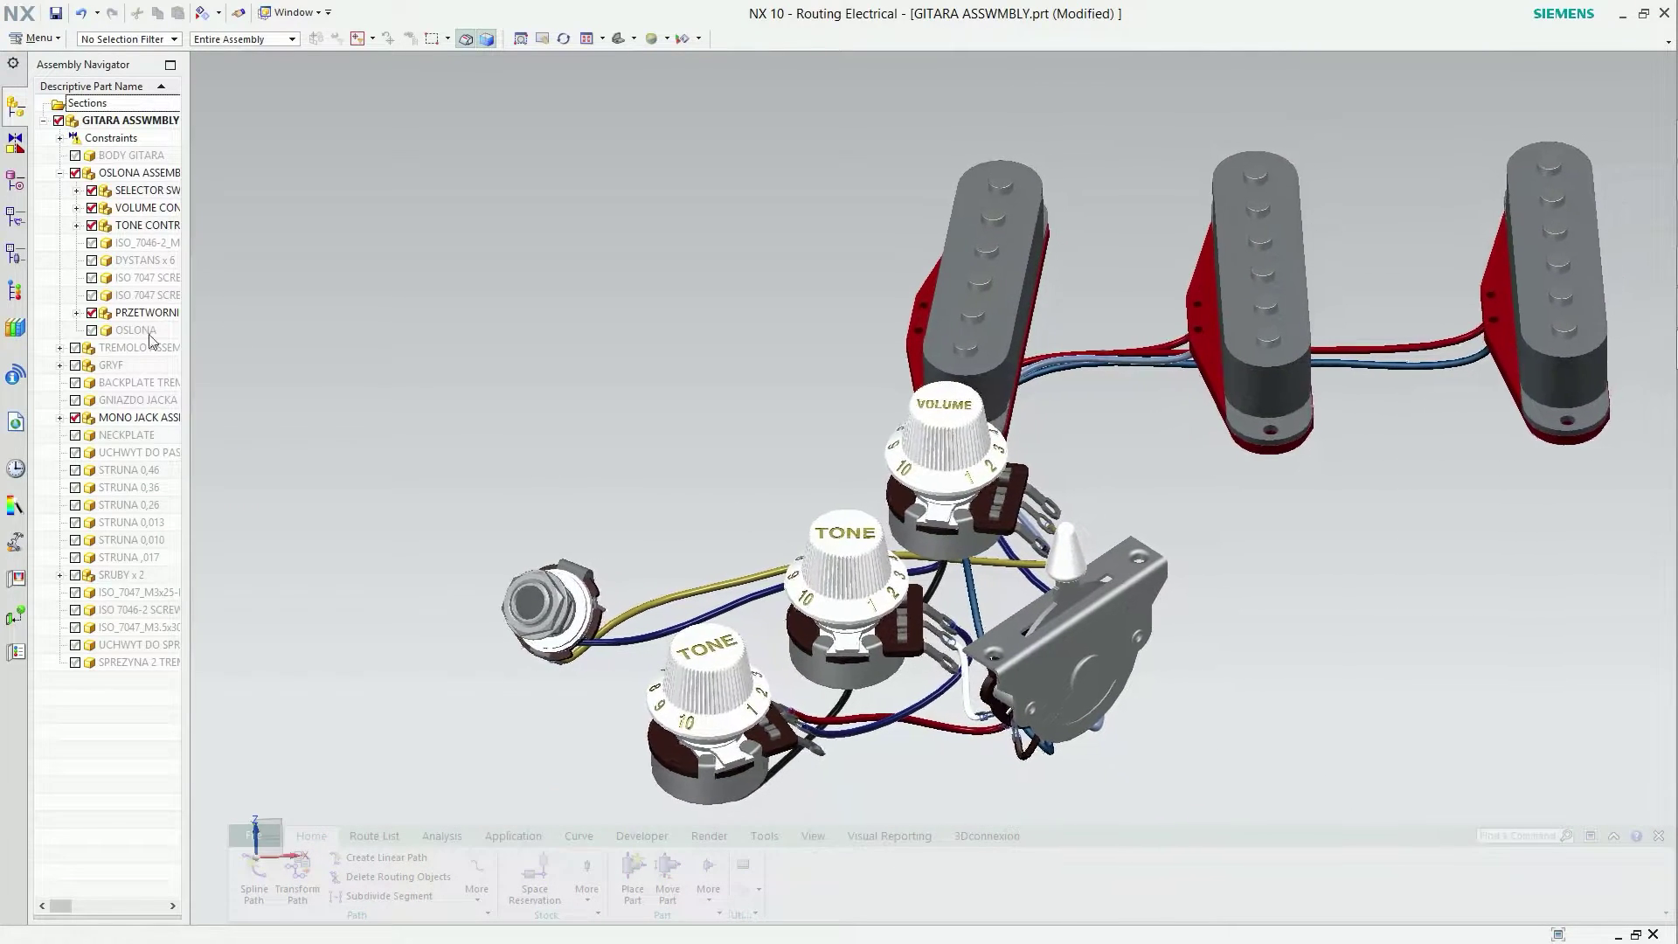
left_click(92, 313)
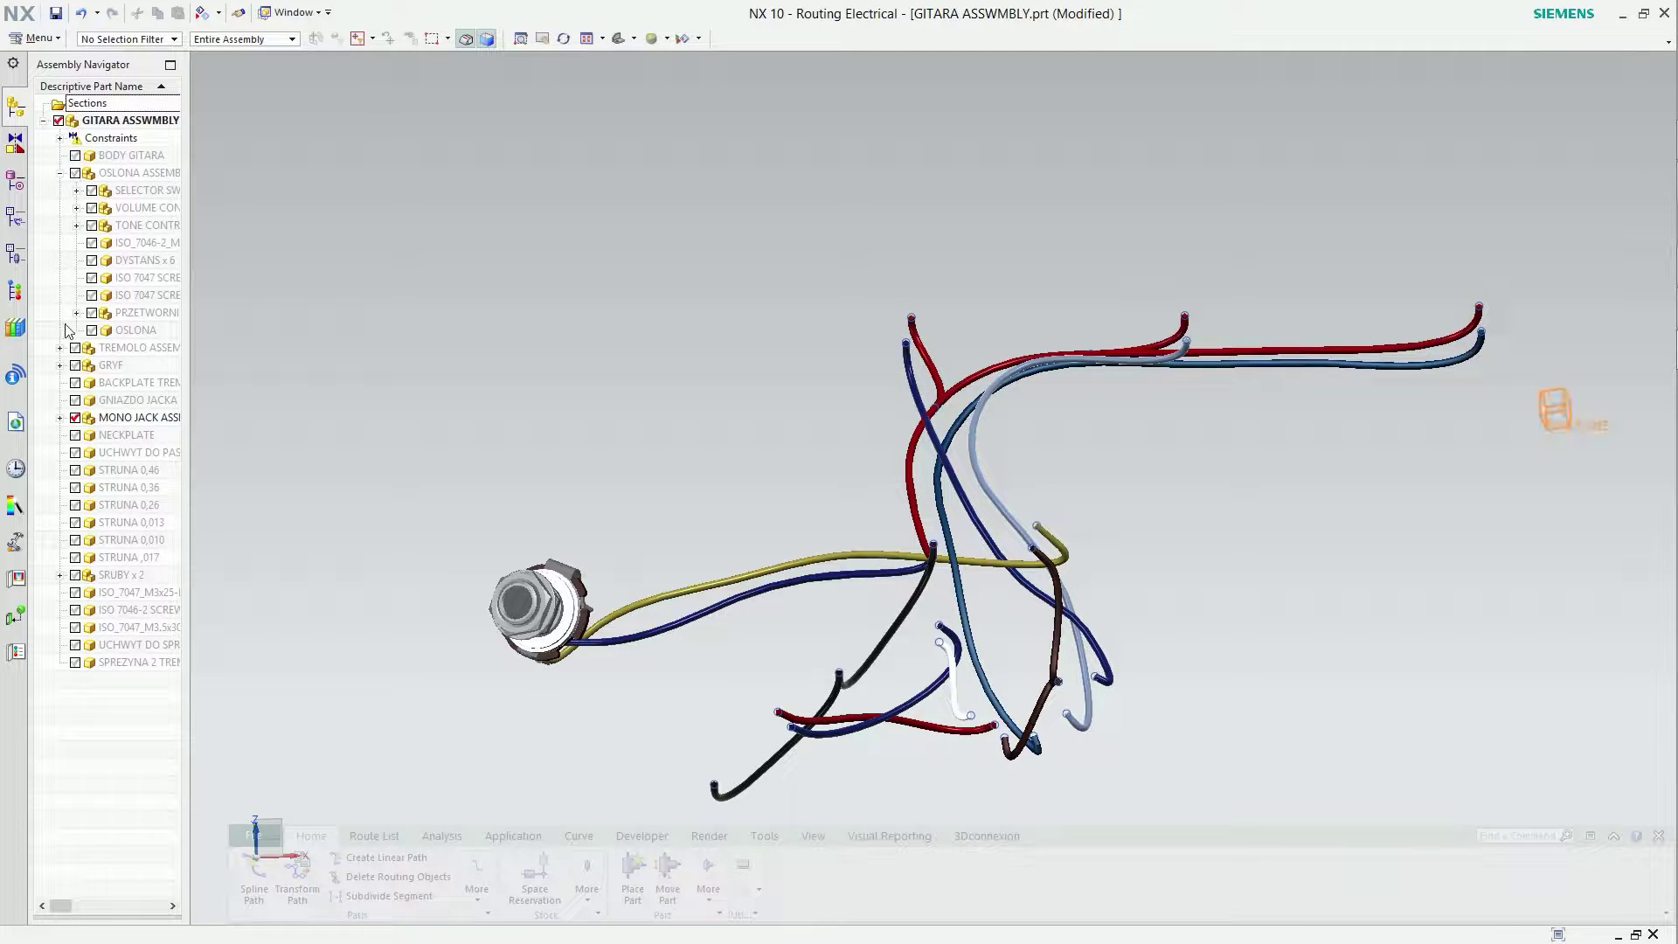
scroll(1311, 535, "up", 3)
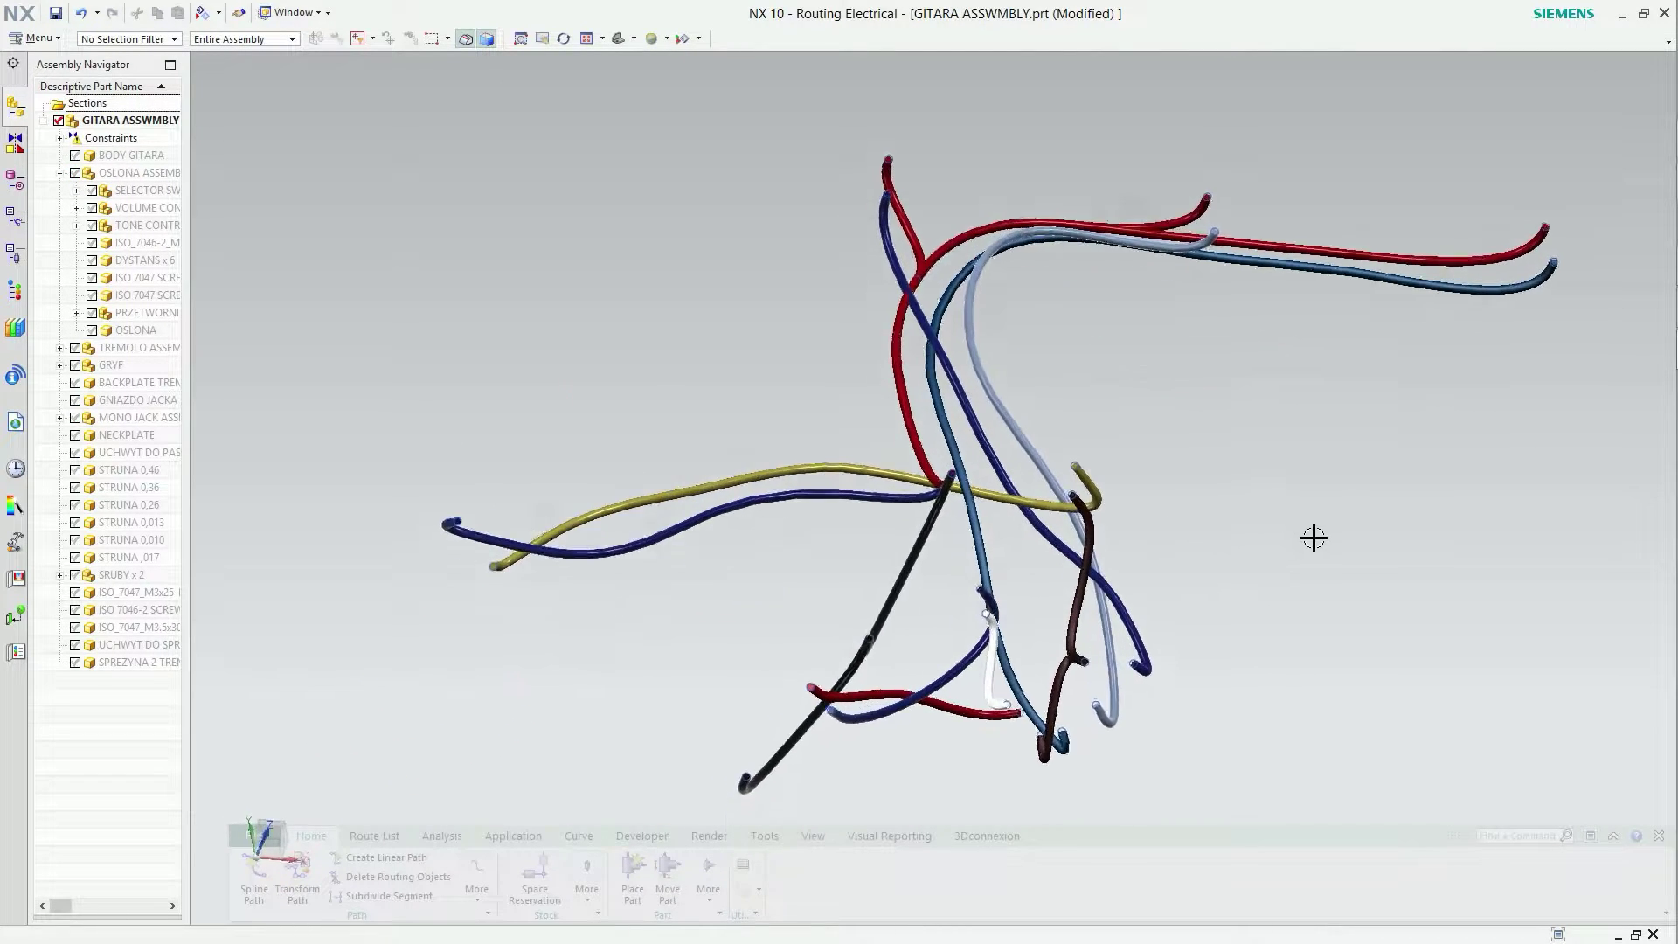
scroll(1359, 536, "up", 3)
scroll(1372, 536, "up", 2)
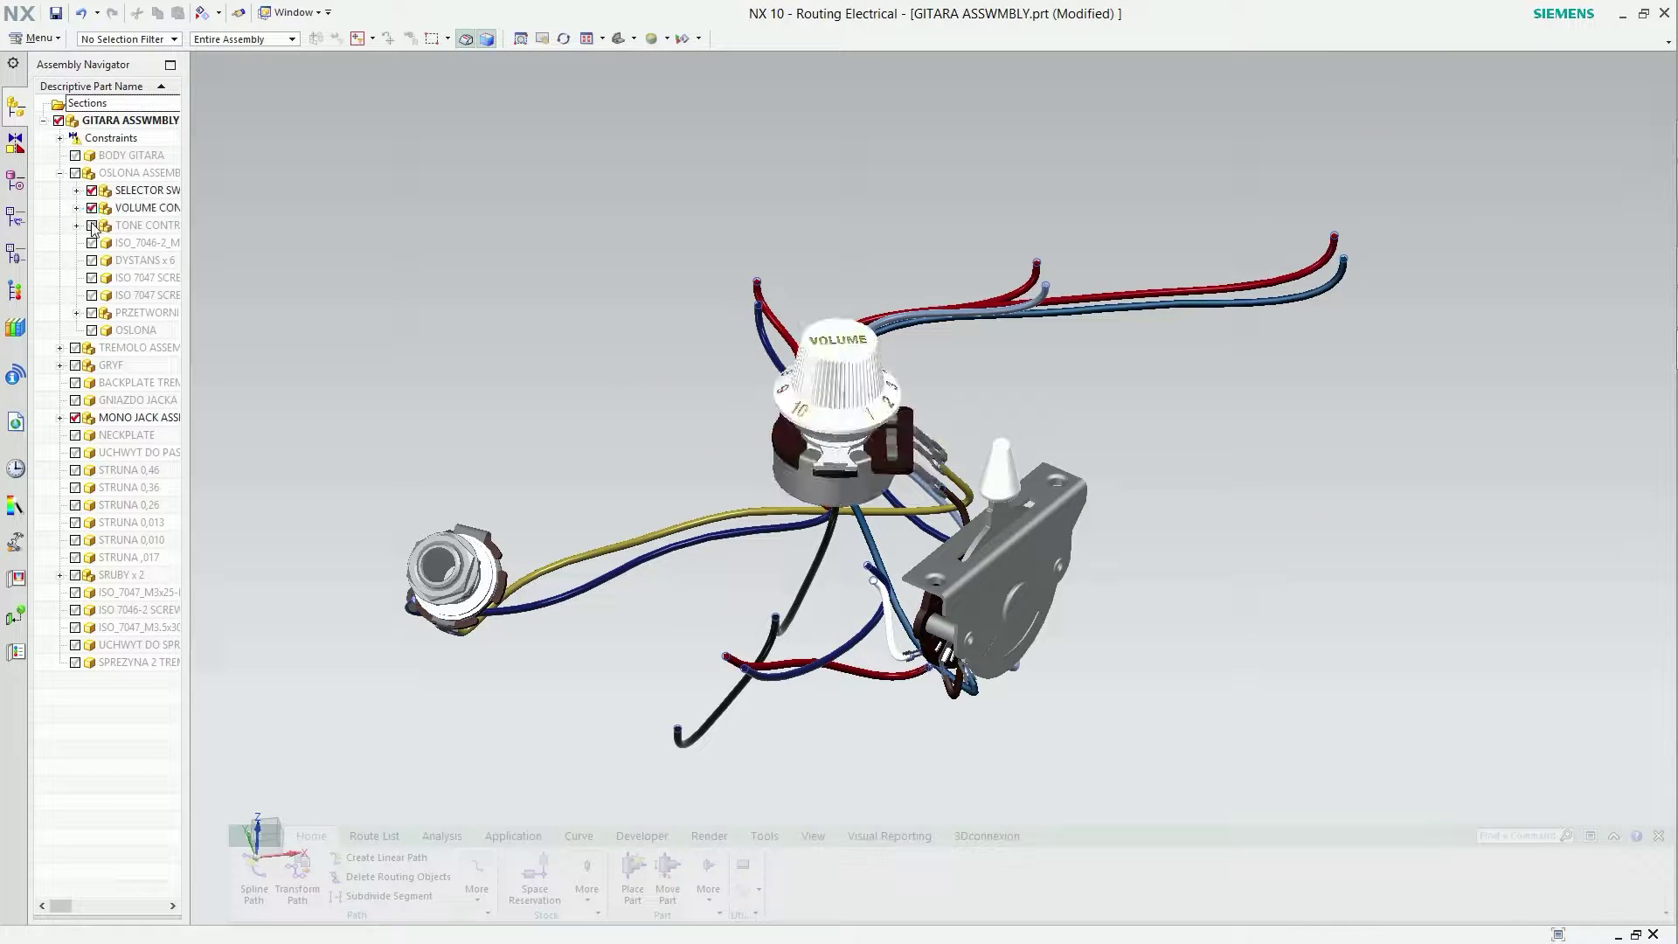
left_click(91, 313)
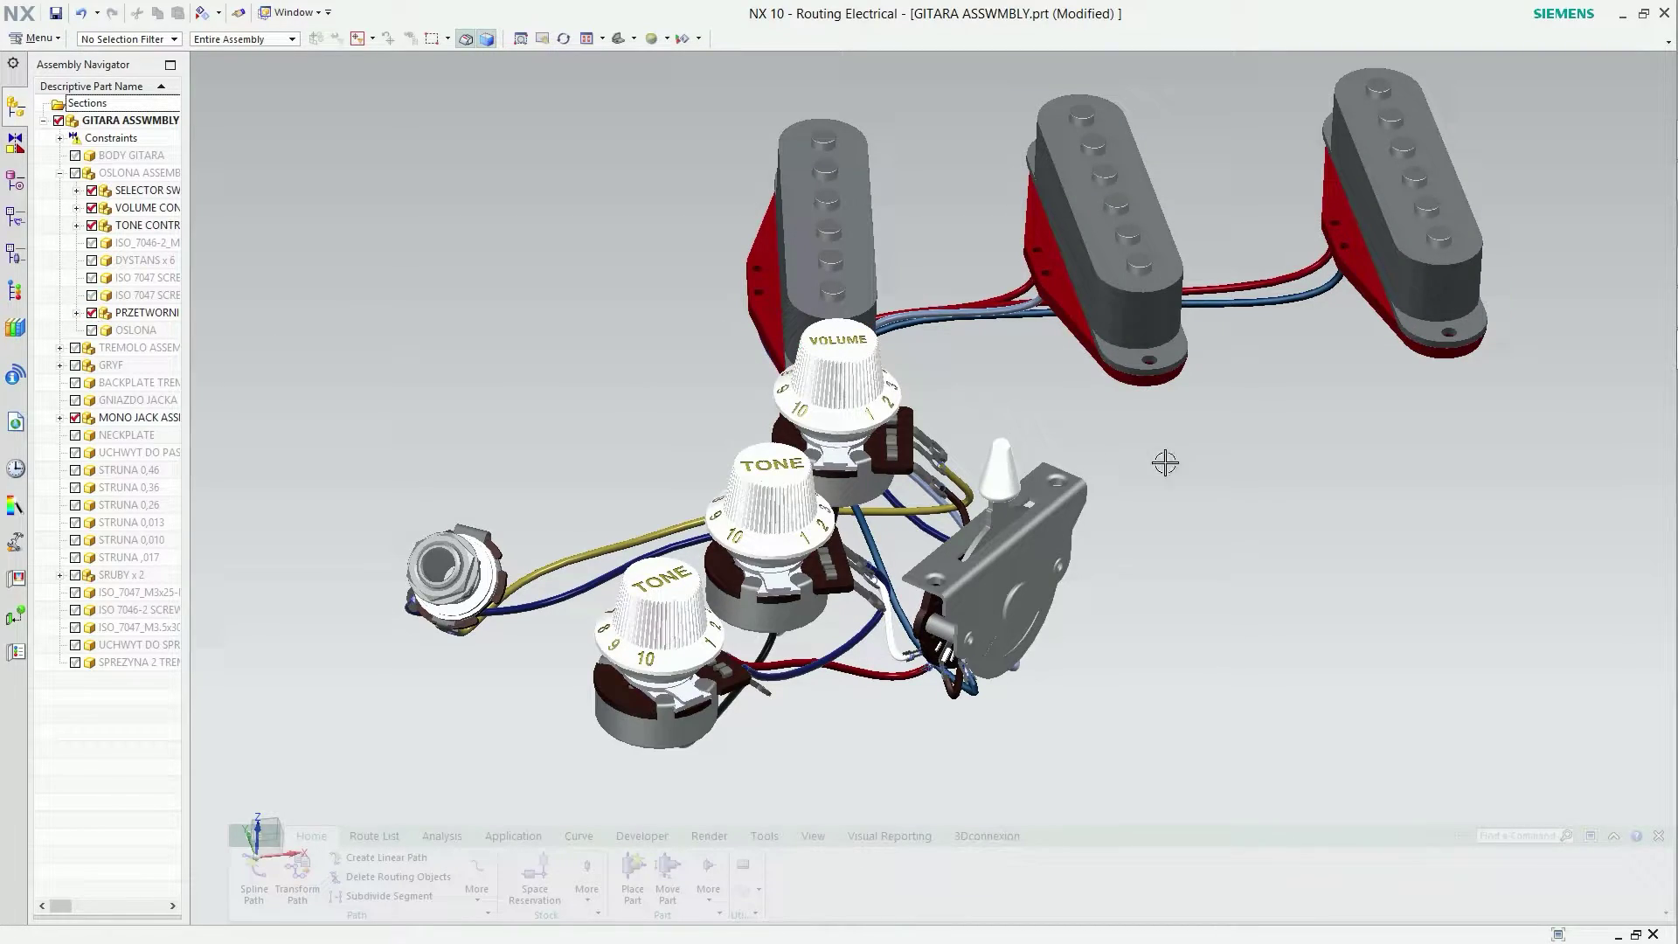